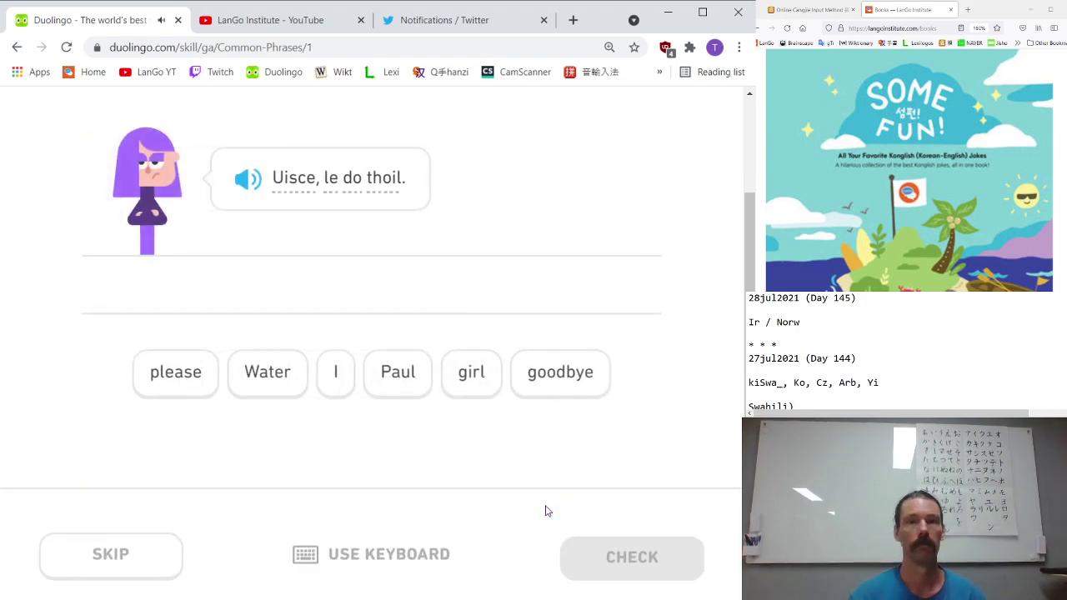
- Switch to keyboard entry, translate "Uisce, le do thoil." as "water please", submit it and continue
{"action": "left_click", "coordinate": [381, 567]}
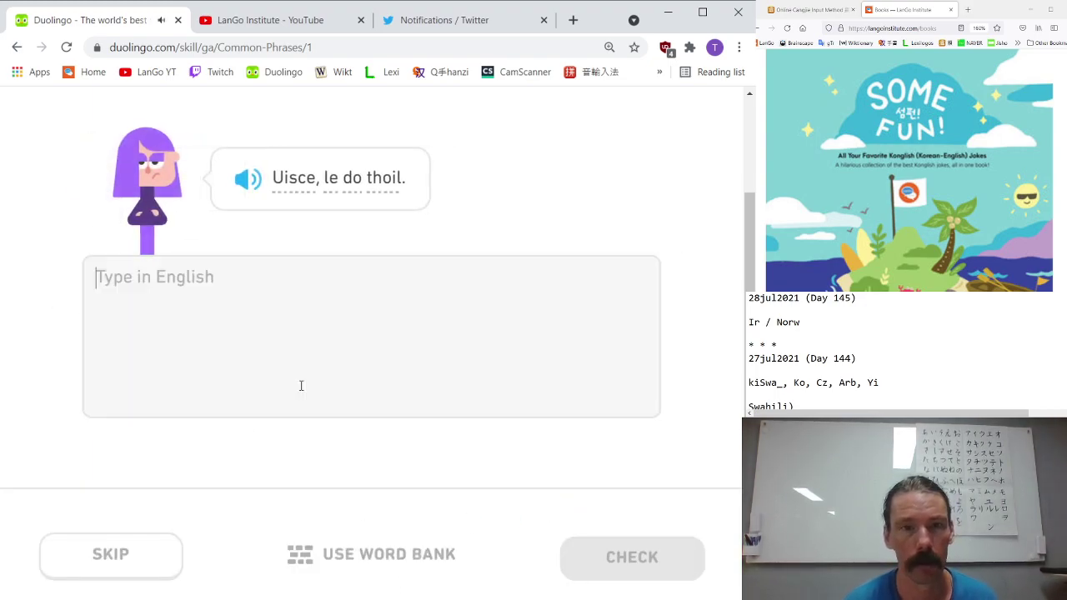
{"action": "type", "text": "Water pleasese"}
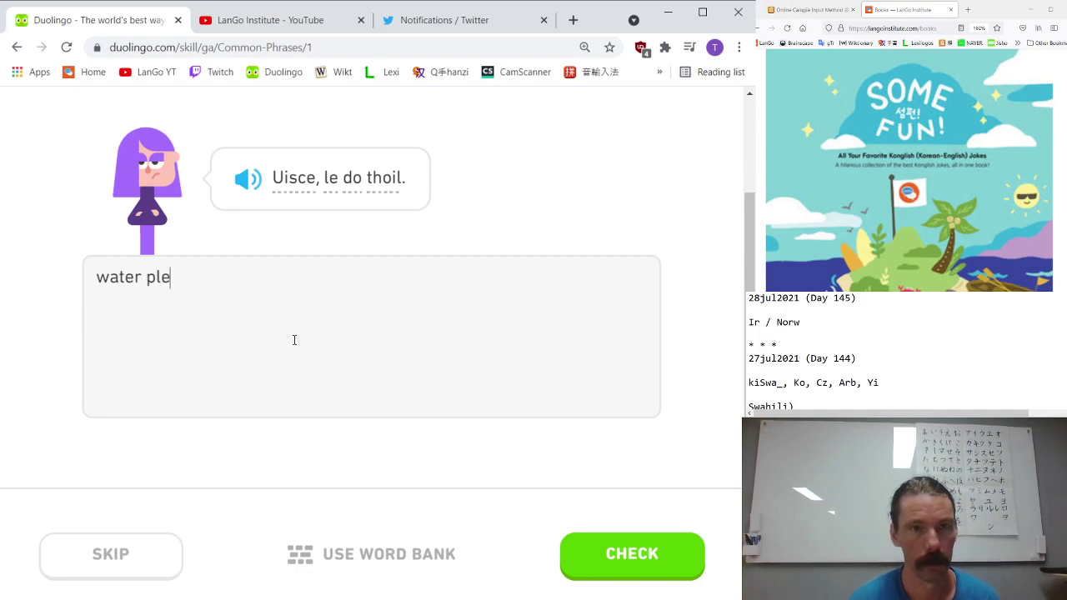
{"action": "key", "text": "BackSpace"}
{"action": "key", "text": "BackSpace"}
{"action": "key", "text": "Return"}
{"action": "key", "text": "Return"}
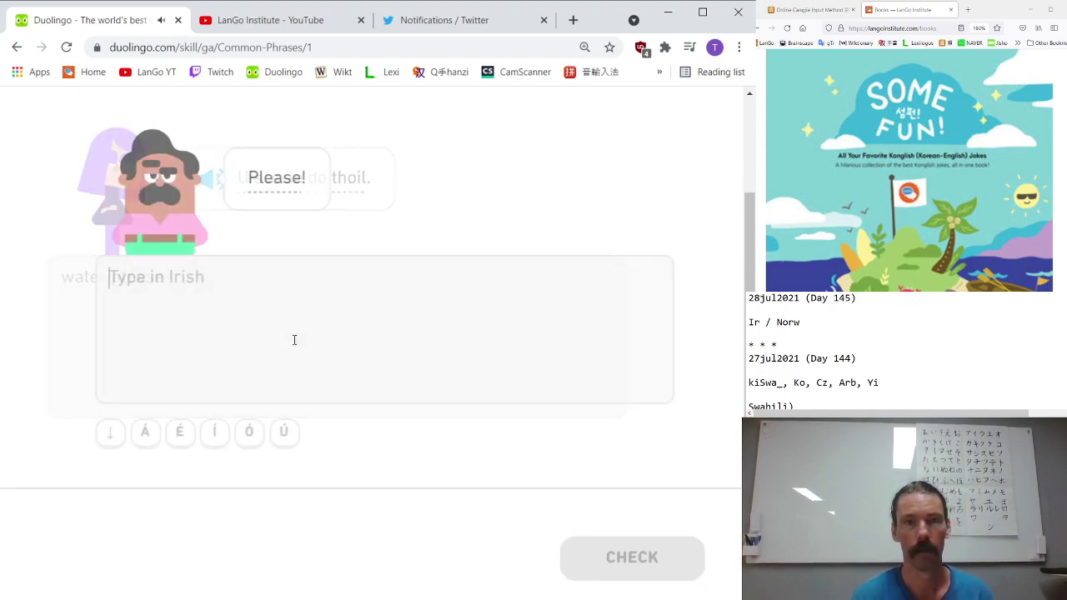
- Translate "Please!" into Irish as "le do thoil", submit the answer and continue to the following exercise
{"action": "type", "text": "le do thoil"}
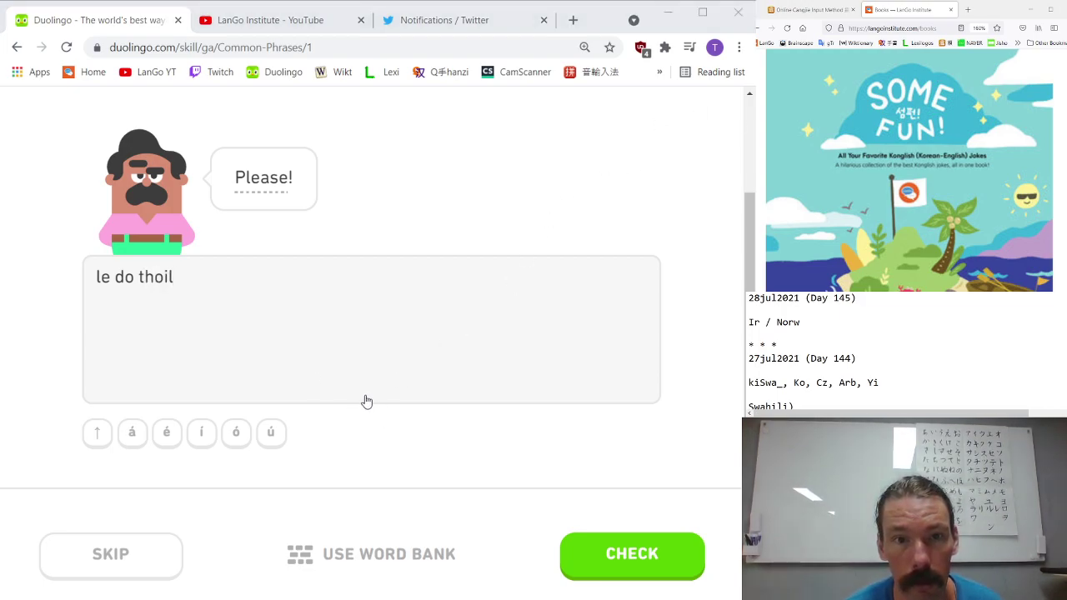
{"action": "left_click", "coordinate": [234, 339]}
{"action": "key", "text": "Return"}
{"action": "key", "text": "Return"}
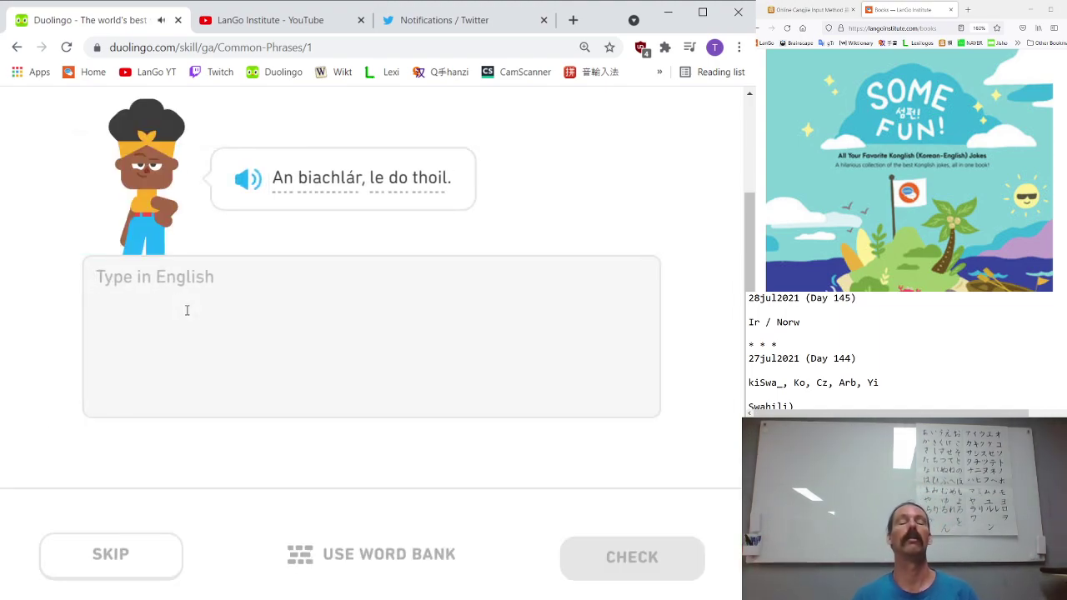
- Translate "An biachlár, le do thoil." into English as "the menu please", submit it and continue
{"action": "type", "text": "the menu"}
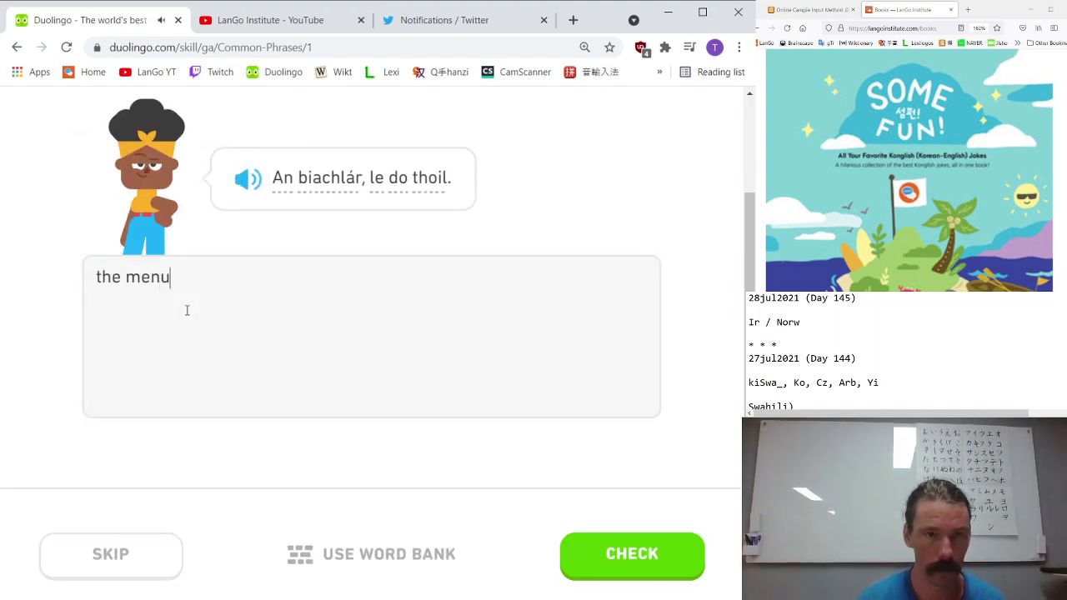
{"action": "type", "text": " please"}
{"action": "key", "text": "Return"}
{"action": "key", "text": "Return"}
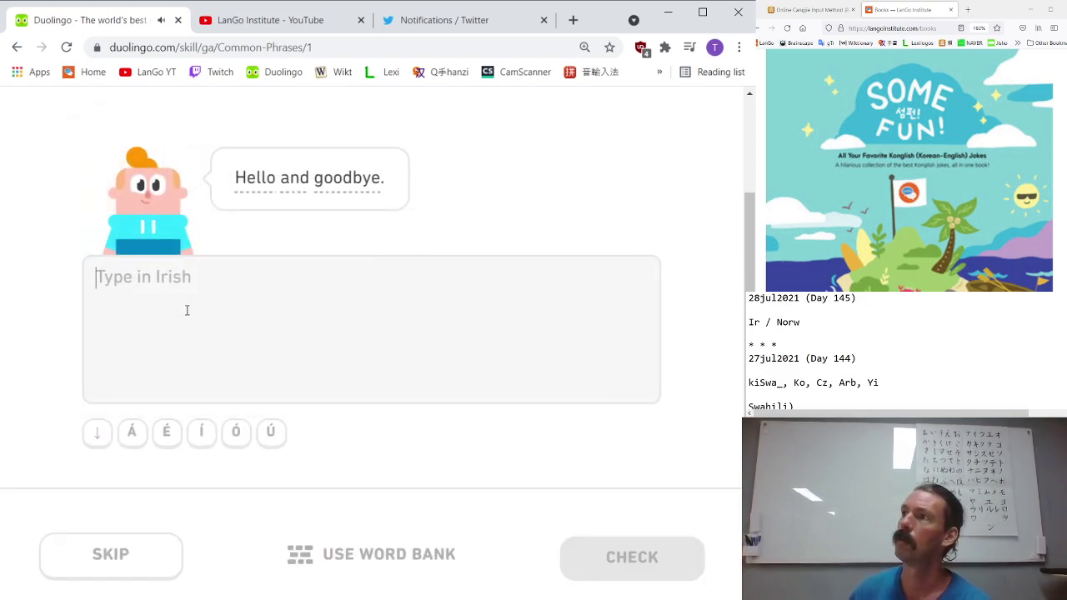
- Translate "Hello and goodbye." into Irish as "dia duit agus slán", submit it and continue
{"action": "type", "text": "dia "}
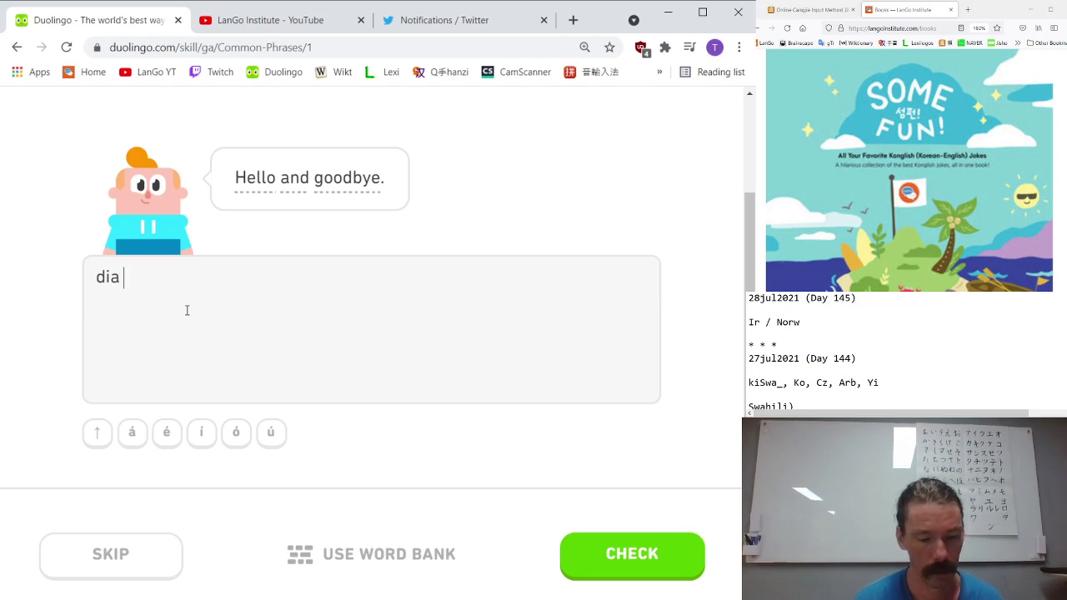
{"action": "type", "text": "duit agus sl"}
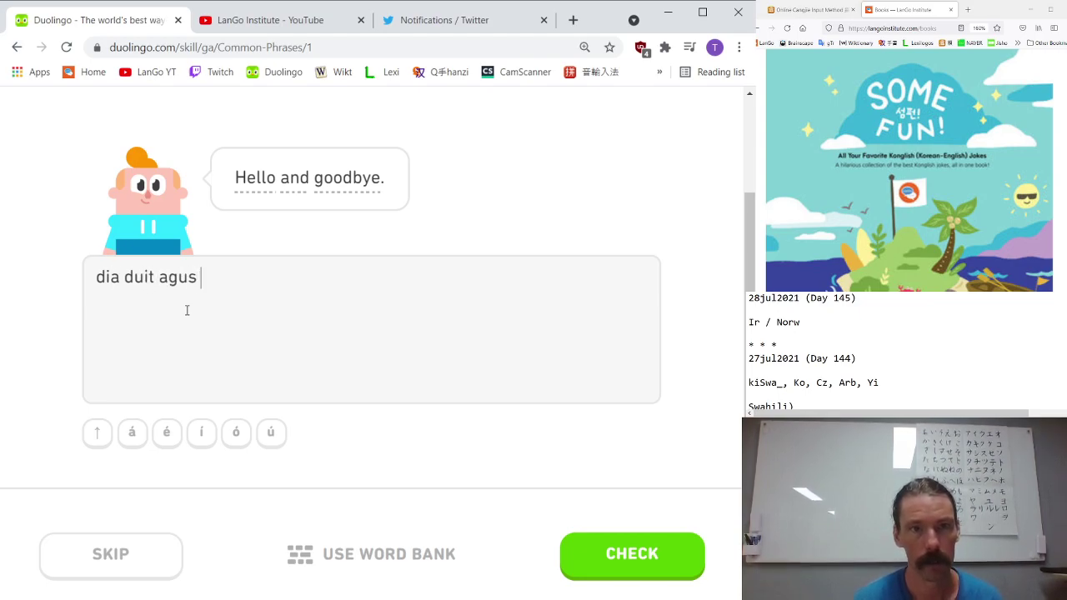
{"action": "left_click", "coordinate": [125, 451]}
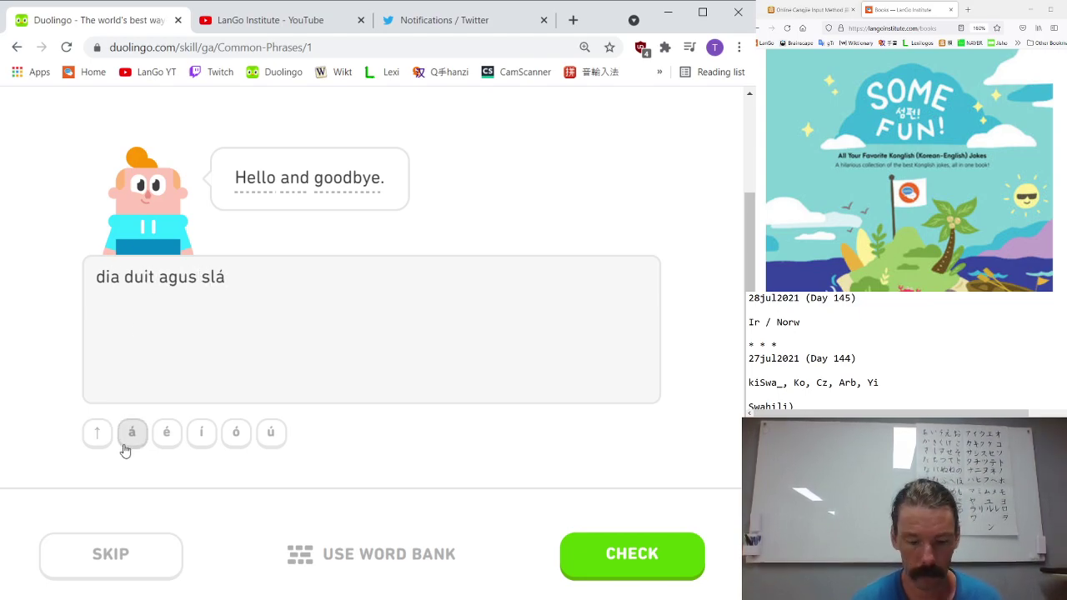
{"action": "type", "text": "n"}
{"action": "key", "text": "Return"}
{"action": "key", "text": "Return"}
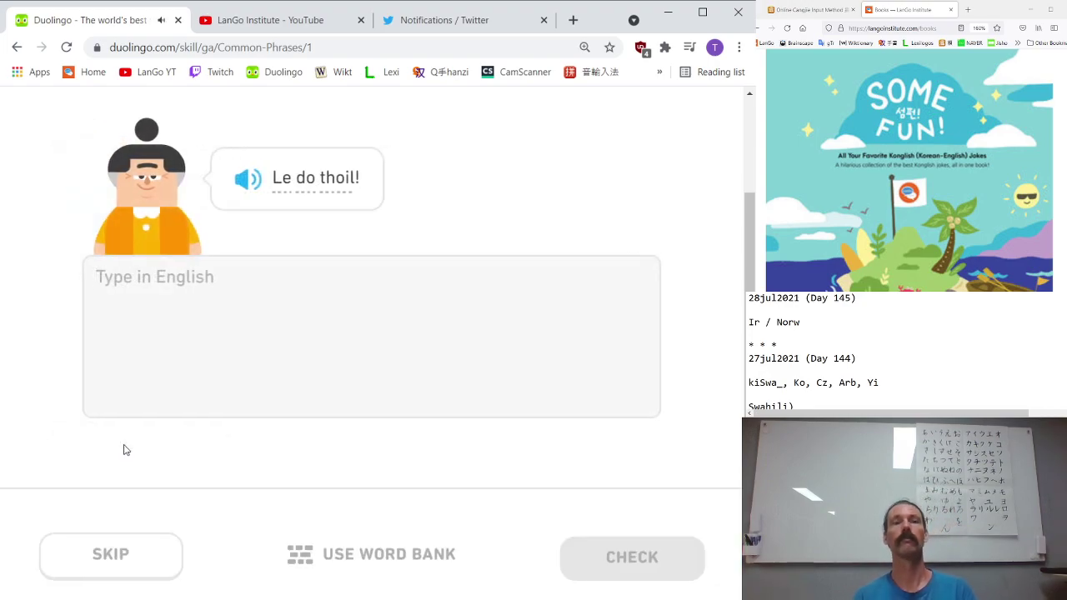
- Translate "Le do thoil!" into English as "please", submit the answer and continue
{"action": "type", "text": "please"}
{"action": "key", "text": "Return"}
{"action": "key", "text": "Return"}
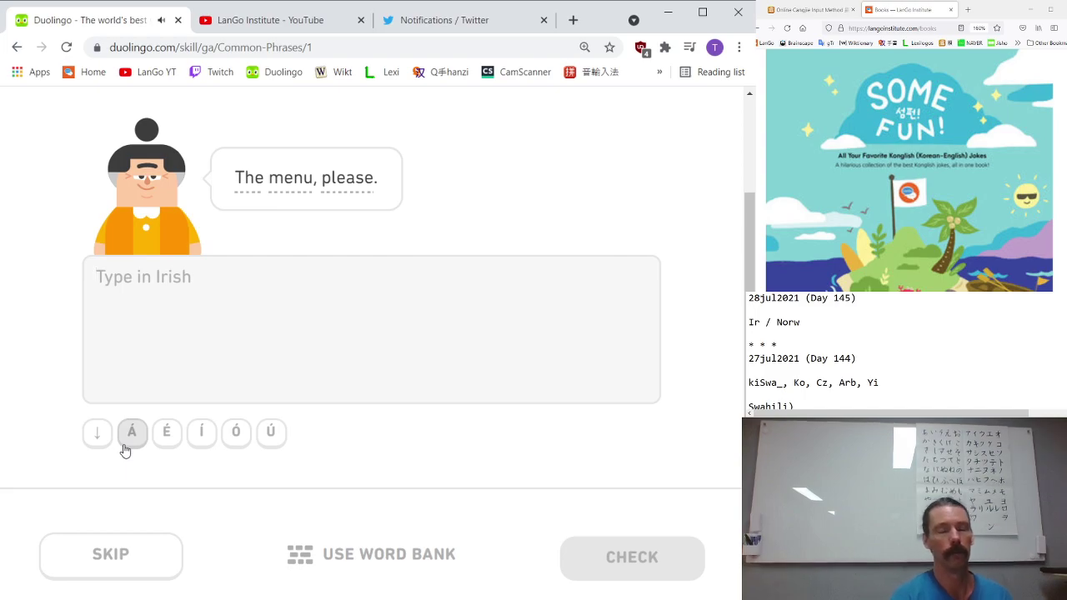
- Translate "The menu, please." into Irish as "an biachlár le do thoil", submit it and continue
{"action": "type", "text": "an bia "}
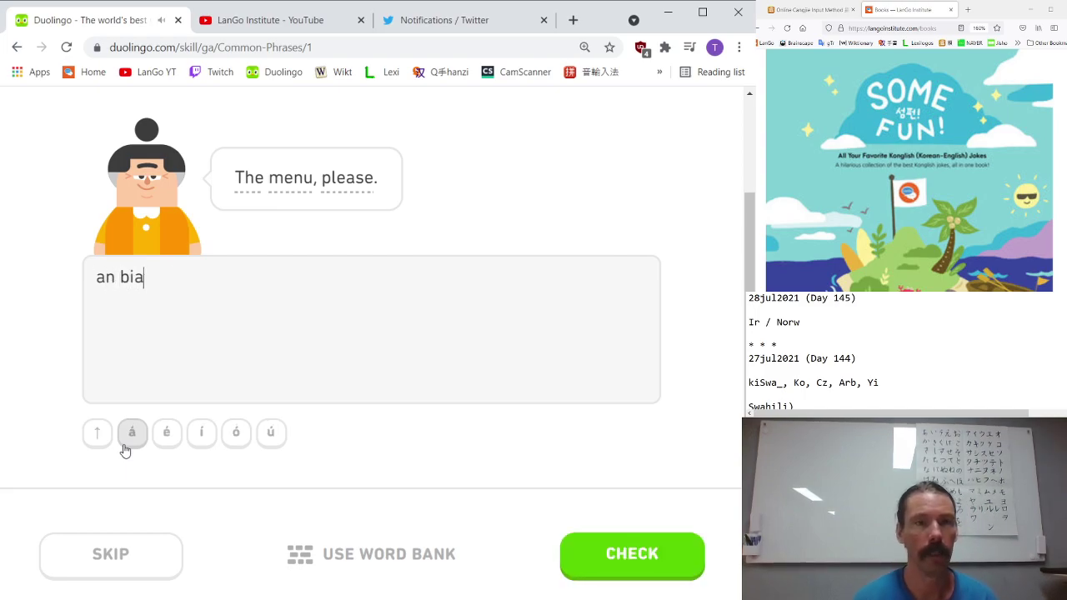
{"action": "type", "text": "chl"}
{"action": "left_click", "coordinate": [125, 447]}
{"action": "type", "text": "n biachlár le do to"}
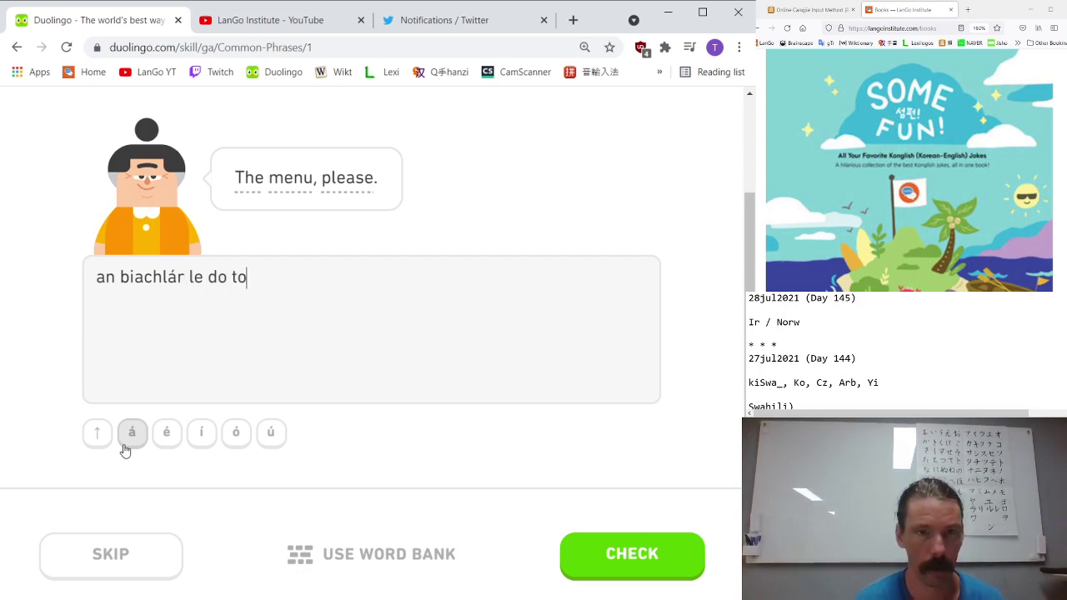
{"action": "key", "text": "BackSpace"}
{"action": "type", "text": "hoil"}
{"action": "key", "text": "Return"}
{"action": "key", "text": "Return"}
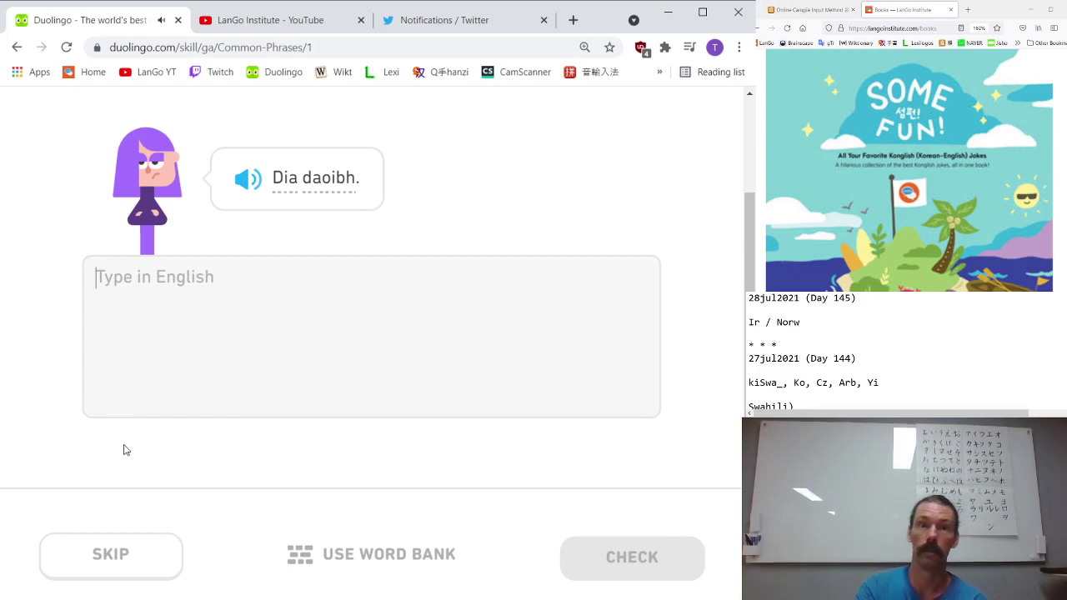
- Translate "Dia daoibh." into English as "hello", submit the answer and continue
{"action": "type", "text": "hel"}
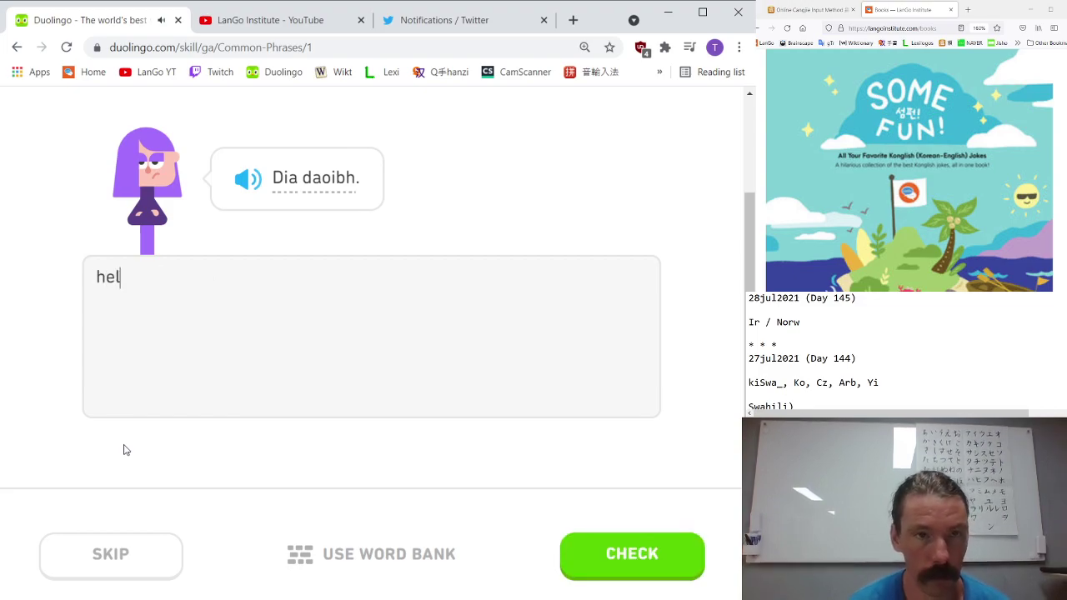
{"action": "type", "text": "lo"}
{"action": "key", "text": "Return"}
{"action": "key", "text": "Return"}
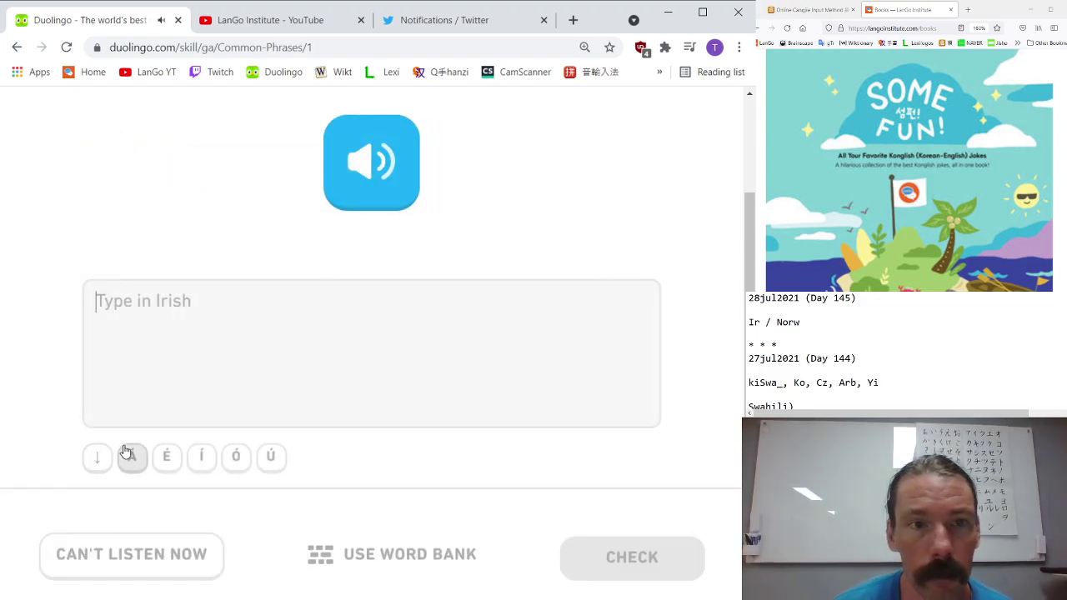
- Transcribe the spoken Irish phrase as "dia duit agus slán", submit the answer and continue
{"action": "type", "text": "dia d"}
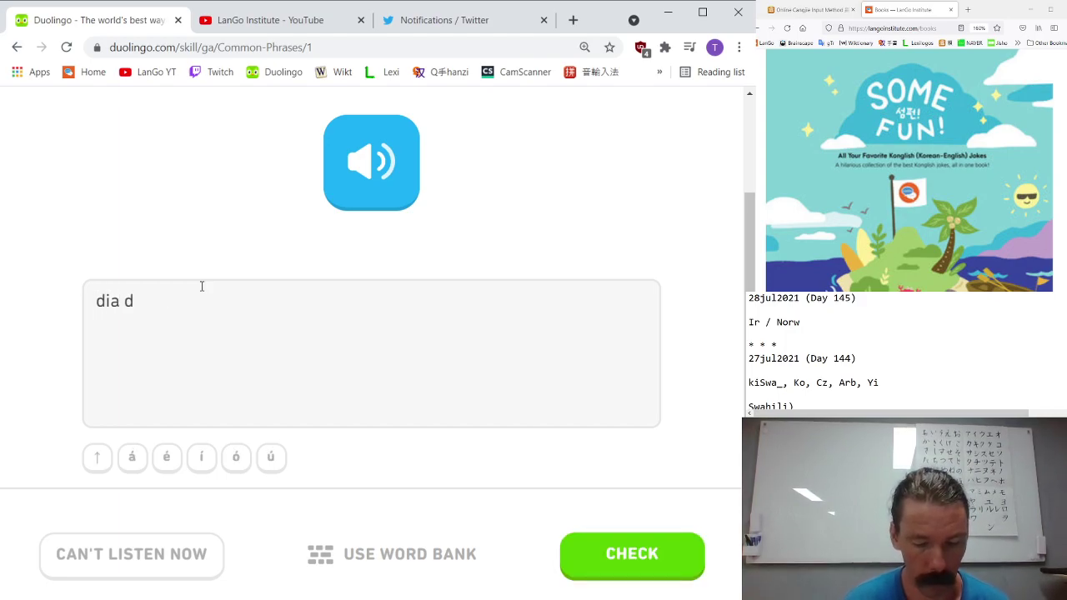
{"action": "type", "text": "uit agu"}
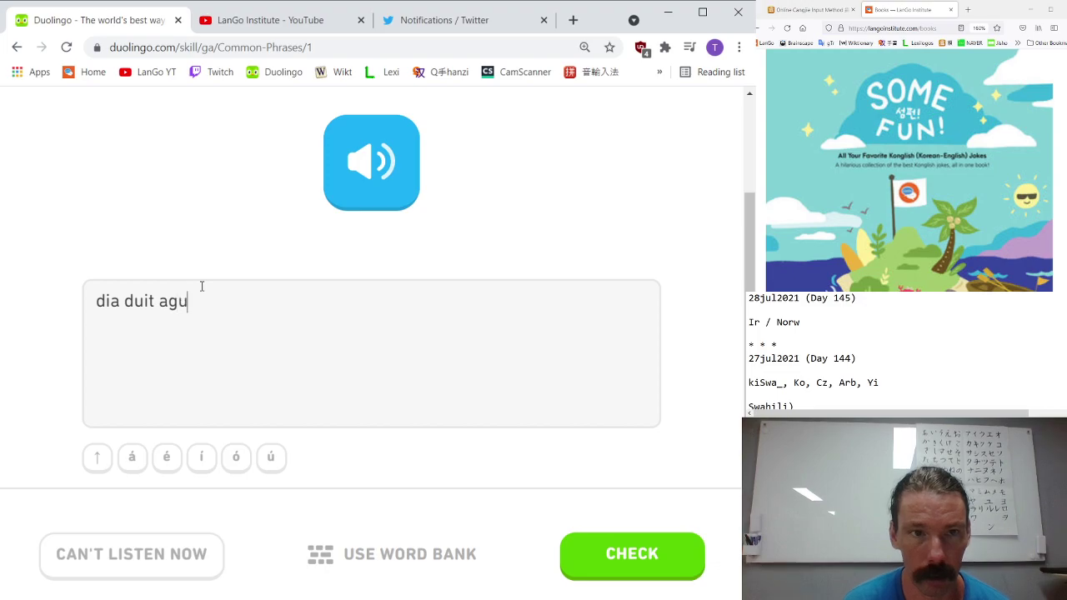
{"action": "type", "text": "s s"}
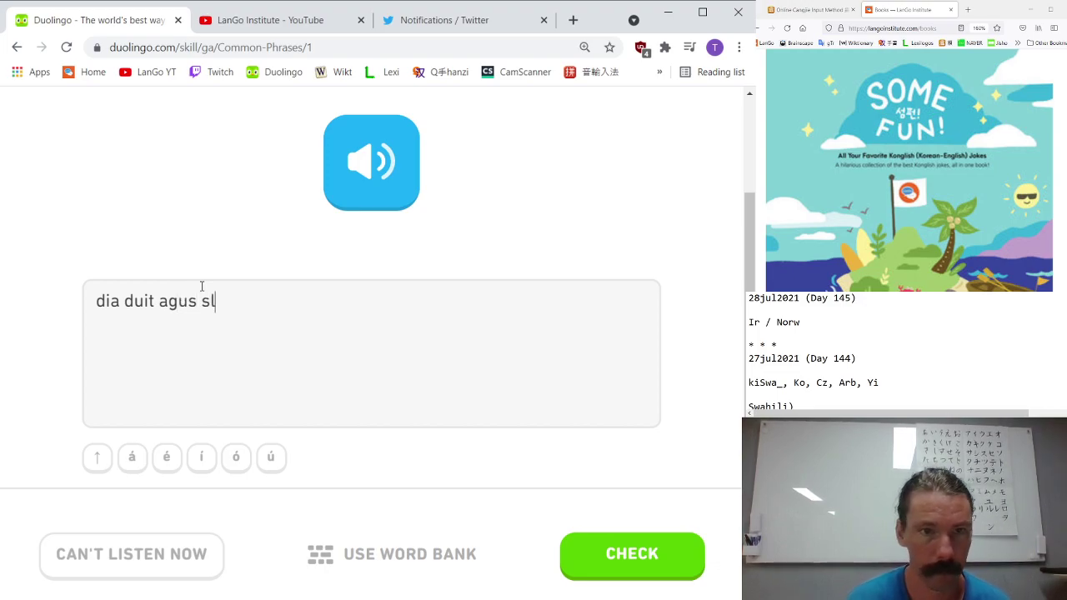
{"action": "type", "text": "l"}
{"action": "left_click", "coordinate": [130, 465]}
{"action": "type", "text": "n"}
{"action": "key", "text": "Return"}
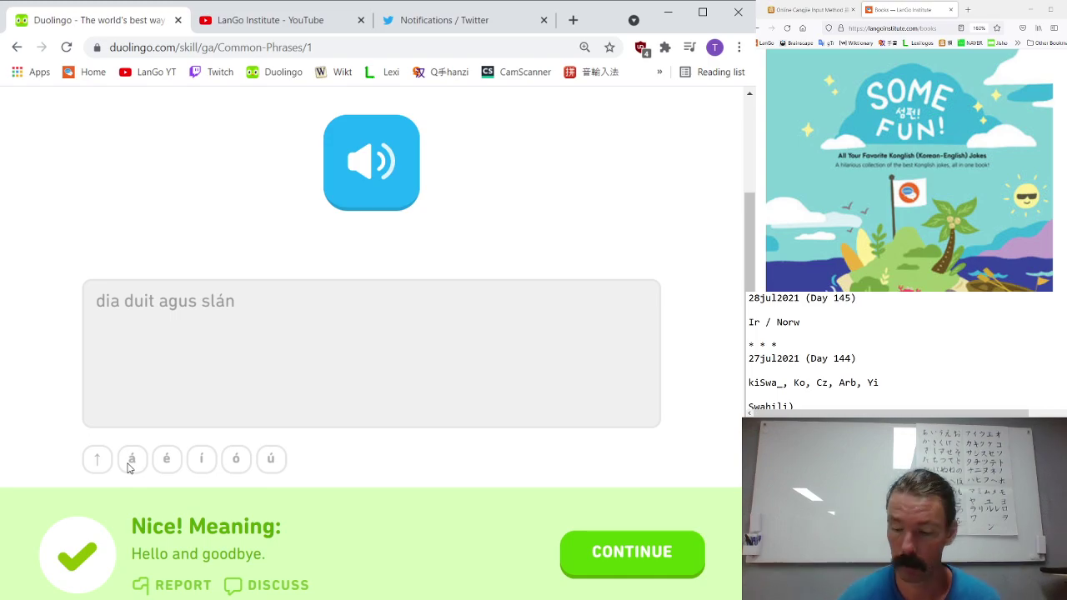
{"action": "key", "text": "Return"}
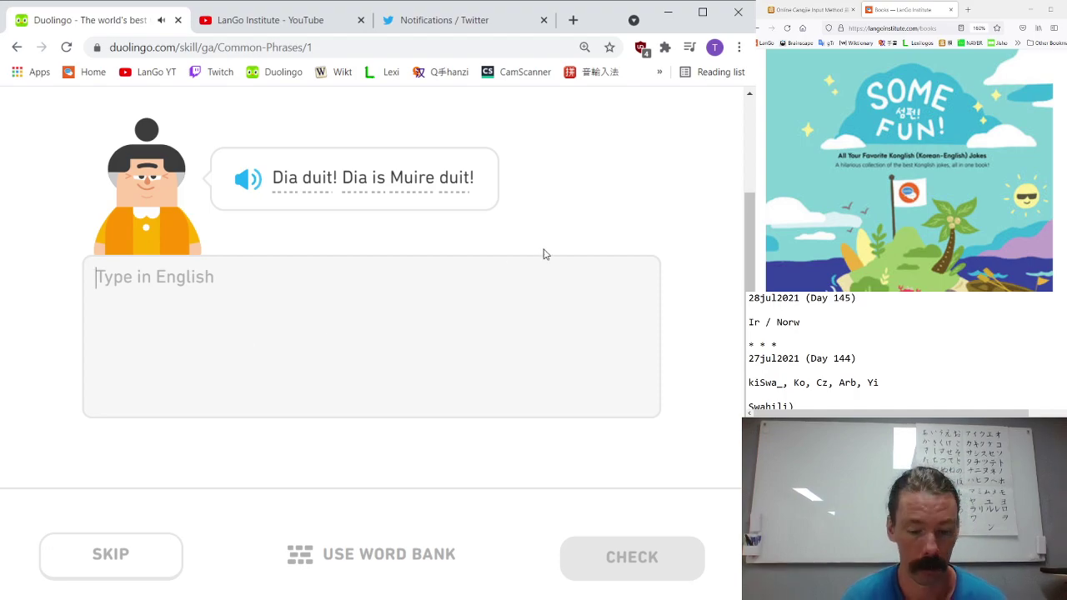
- Translate "Dia duit! Dia is Muire duit!" into English as "hello hello to you", submit it and continue
{"action": "type", "text": "hello he"}
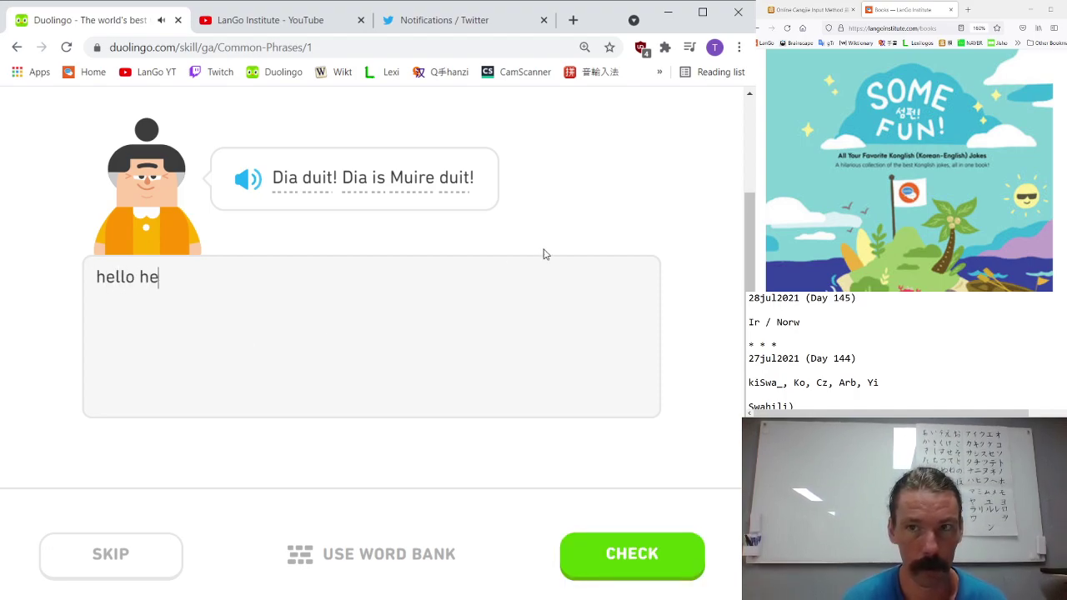
{"action": "type", "text": "llo y"}
{"action": "key", "text": "BackSpace"}
{"action": "type", "text": "to "}
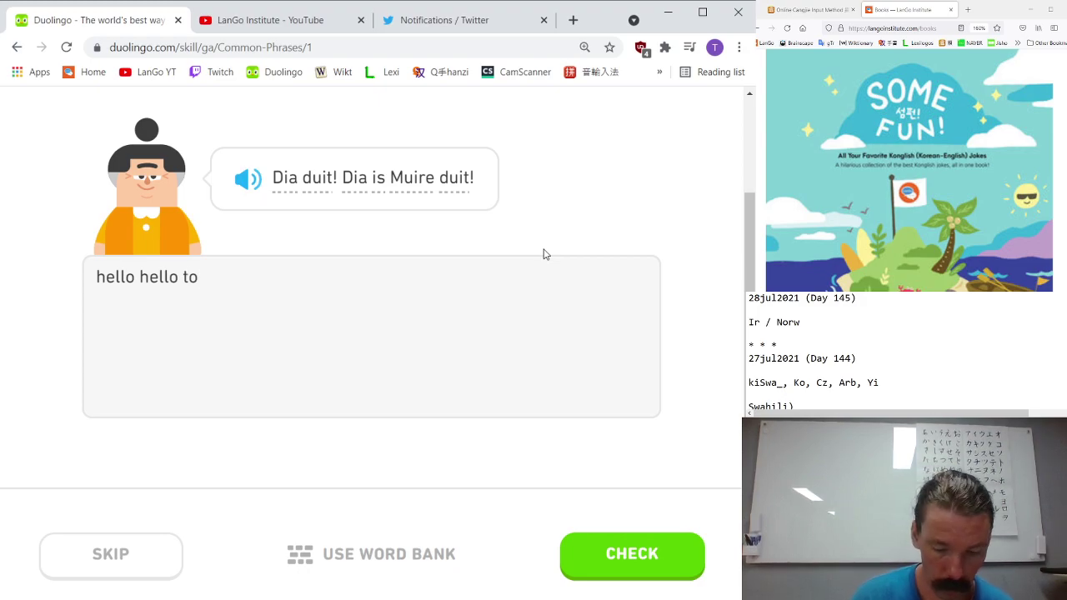
{"action": "type", "text": "you"}
{"action": "key", "text": "Return"}
{"action": "key", "text": "Return"}
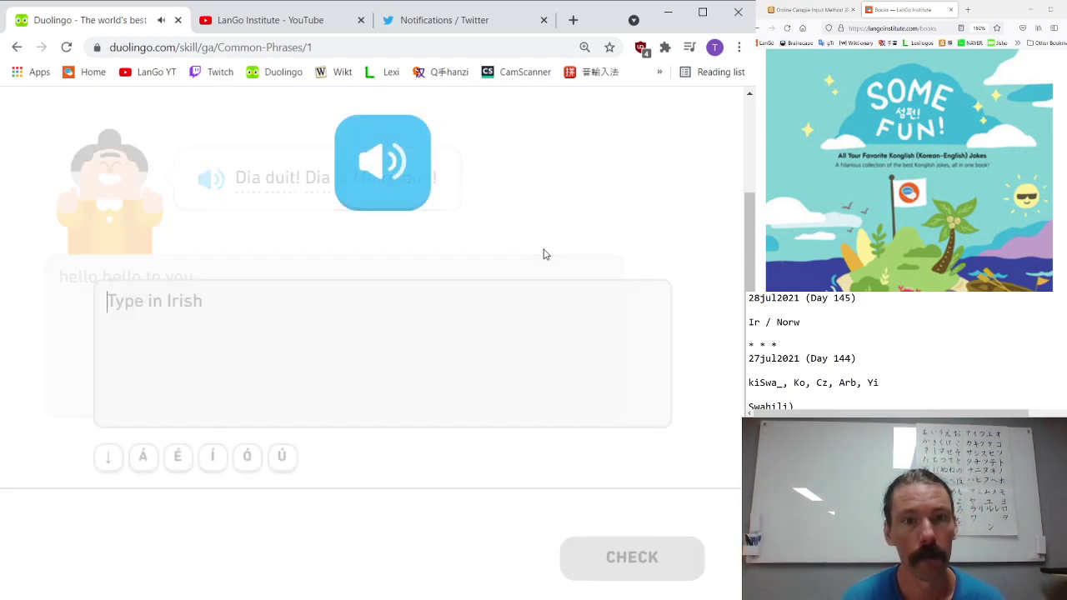
- Transcribe the spoken Irish phrase as "dia daoibh agus slán", submit the answer and continue
{"action": "type", "text": "dia da"}
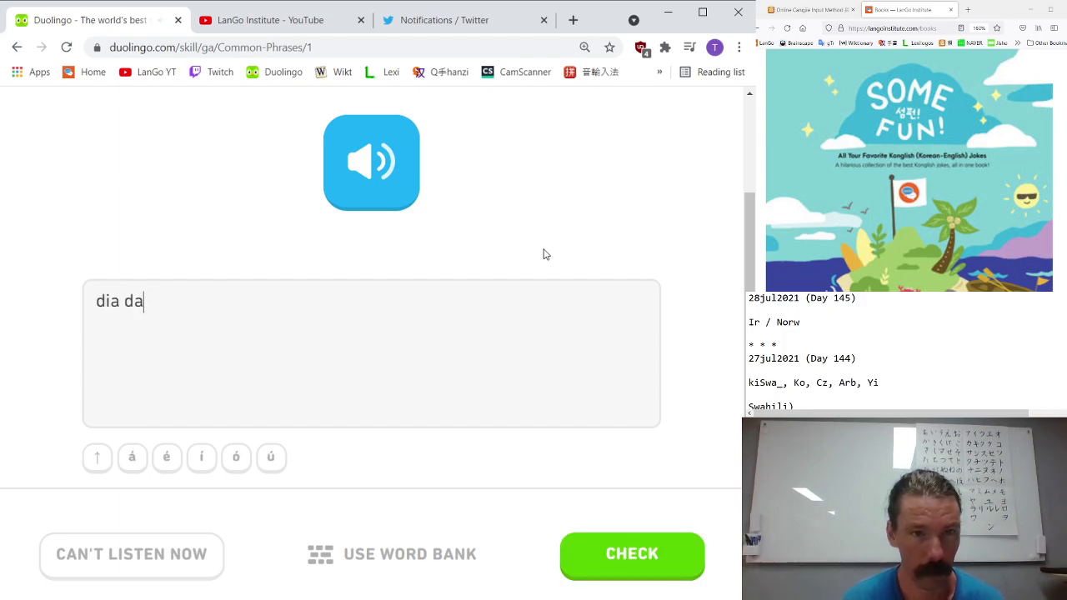
{"action": "type", "text": "oibh "}
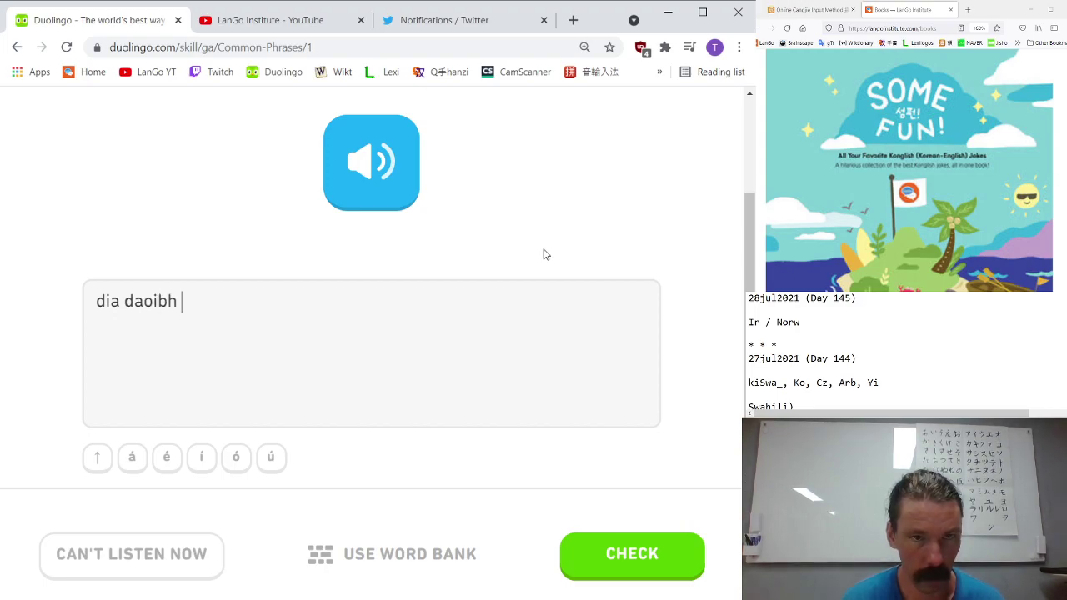
{"action": "type", "text": "ag"}
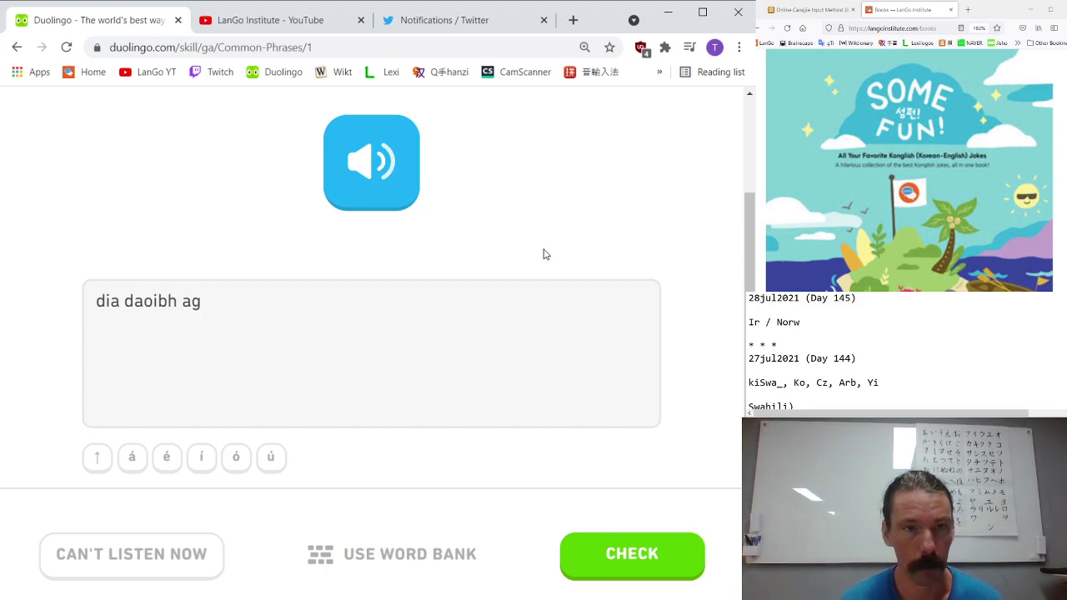
{"action": "type", "text": "us s"}
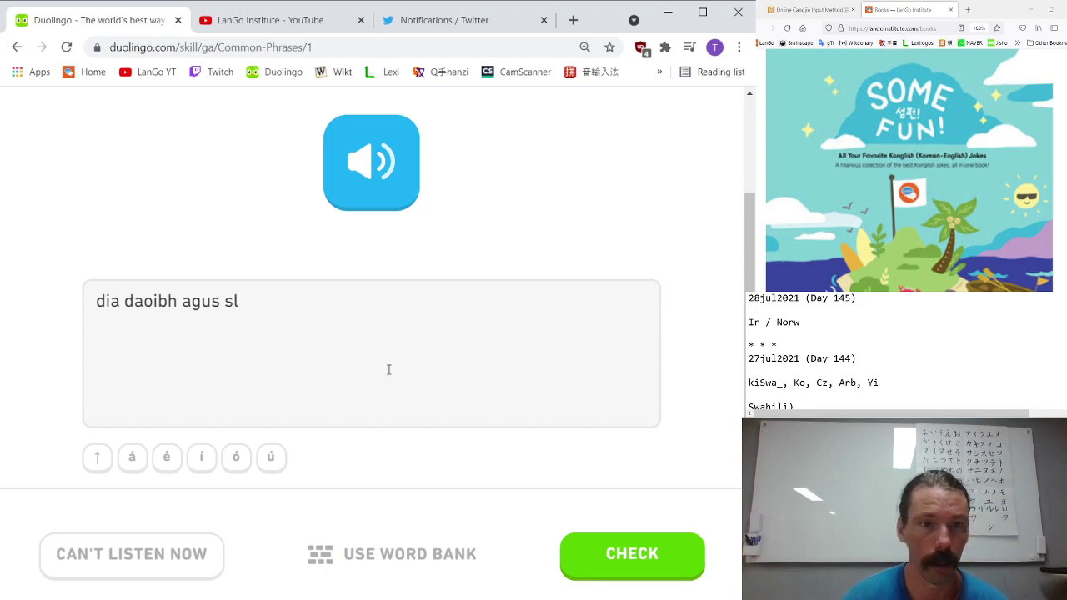
{"action": "type", "text": "l"}
{"action": "left_click", "coordinate": [125, 460]}
{"action": "type", "text": "n"}
{"action": "key", "text": "Return"}
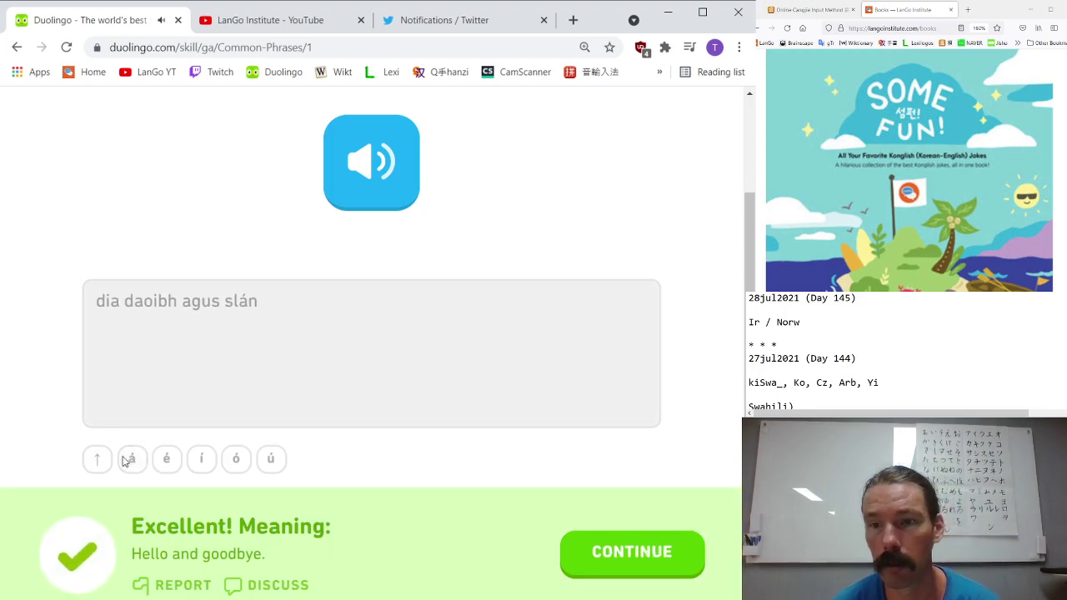
{"action": "key", "text": "Return"}
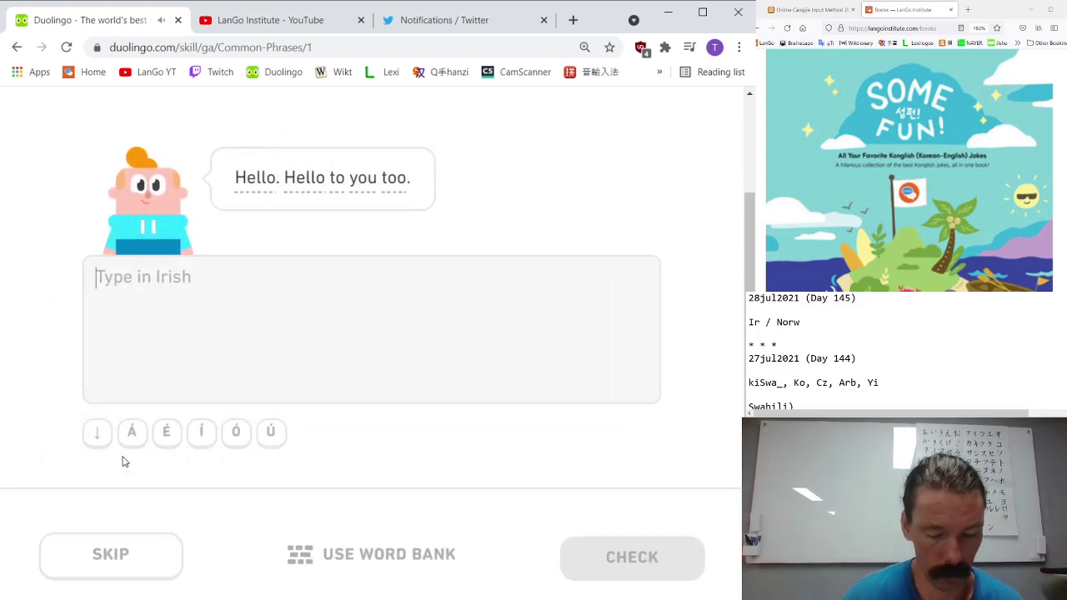
- Translate "Hello. Hello to you too." into Irish as "dia duit dia is Muire duit", submit it and continue
{"action": "type", "text": "dia duit"}
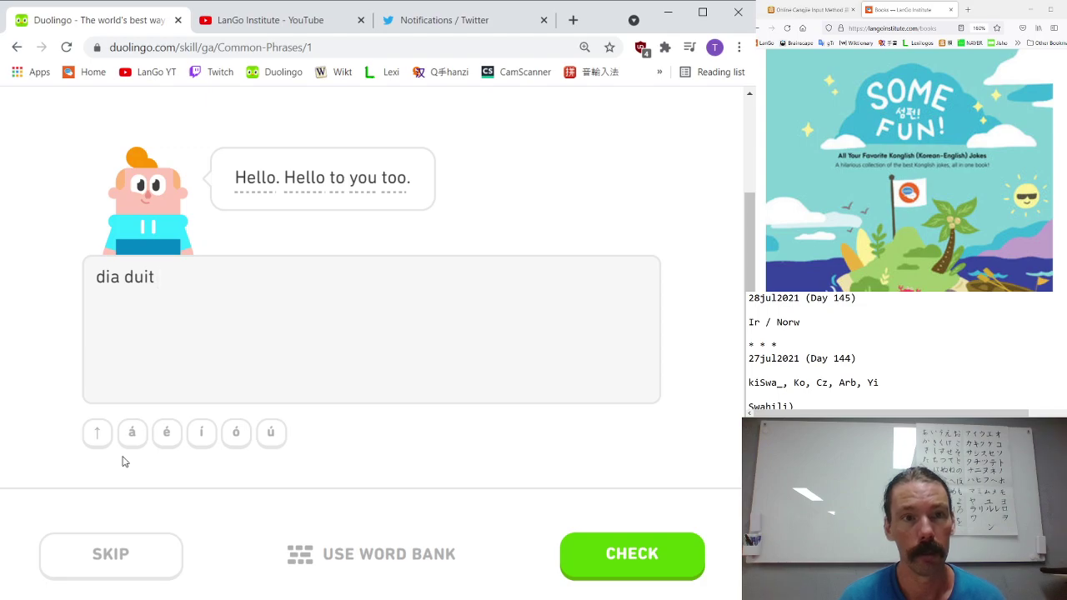
{"action": "type", "text": " dia is "}
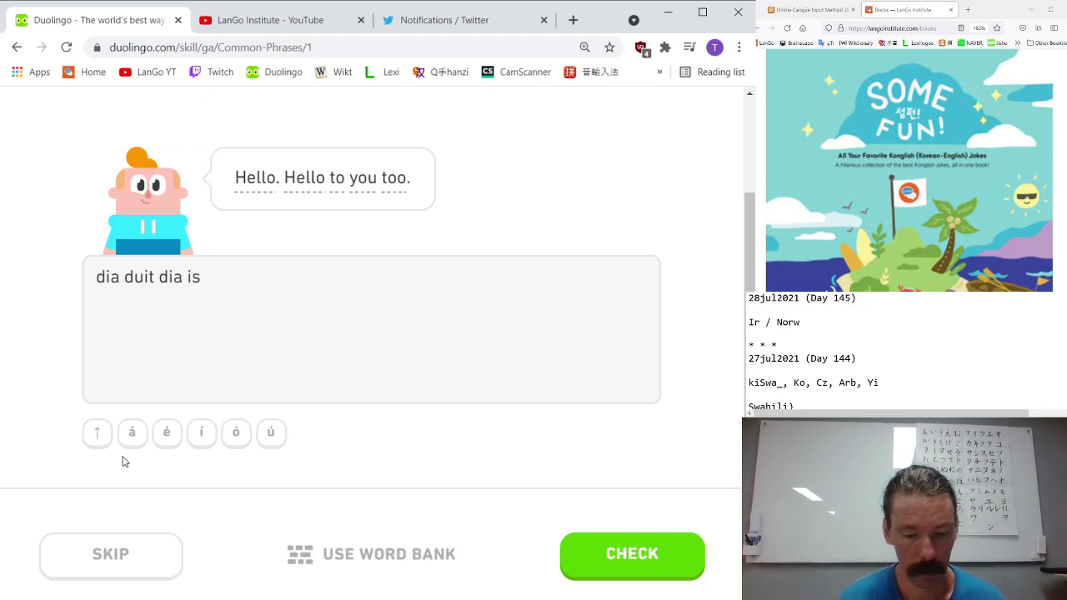
{"action": "type", "text": "Muire duit"}
{"action": "key", "text": "Return"}
{"action": "key", "text": "Return"}
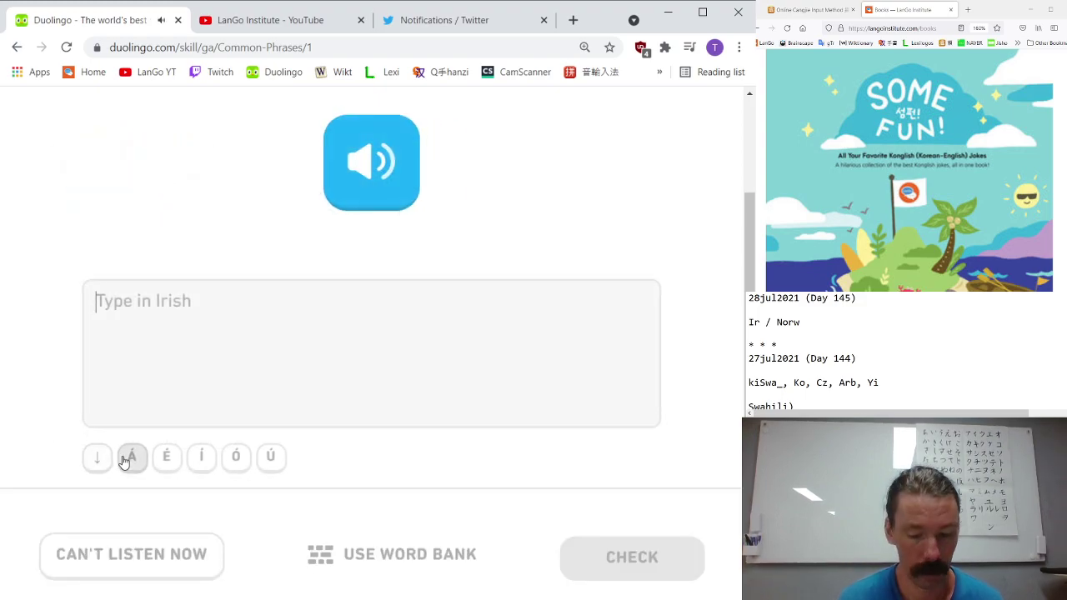
- Transcribe the spoken Irish phrase as "dia daoibh dia is Muire daoibh", submit the answer and continue
{"action": "type", "text": "dia"}
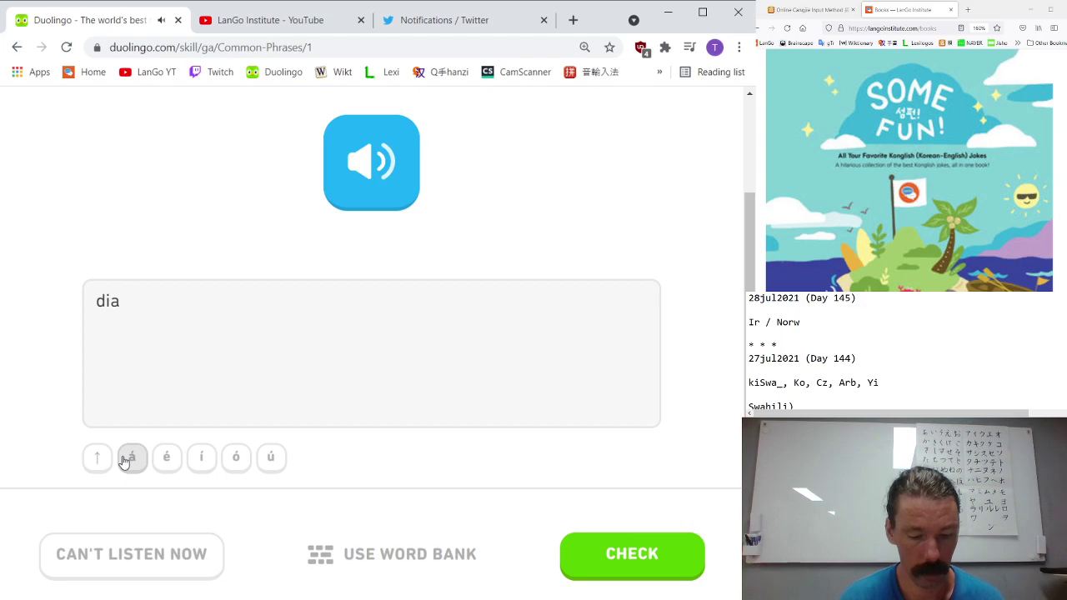
{"action": "type", "text": " daoibh dia is "}
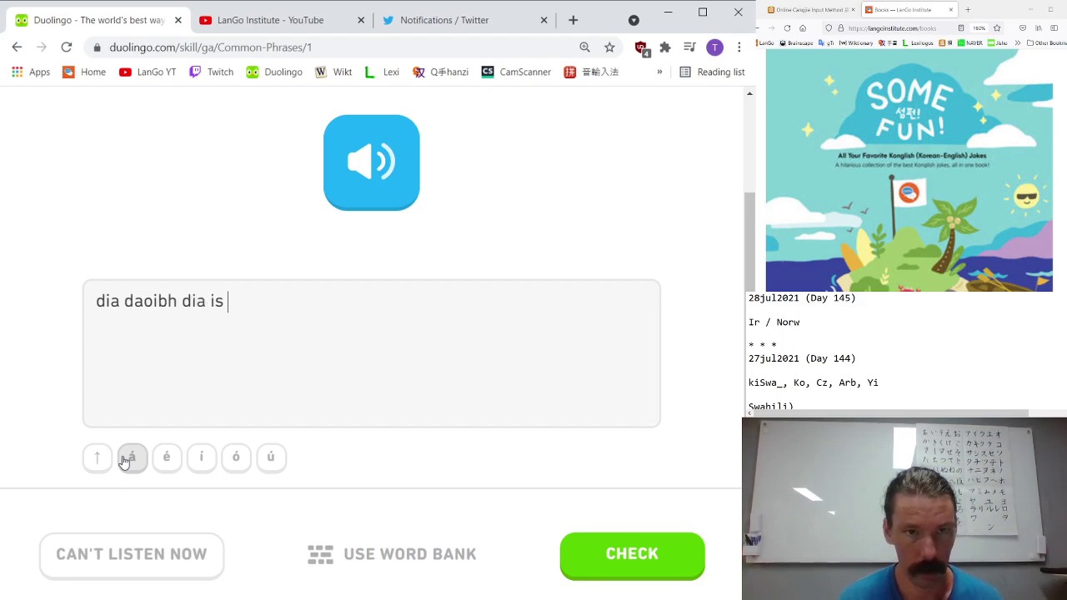
{"action": "type", "text": "Muire daoibh"}
{"action": "key", "text": "Return"}
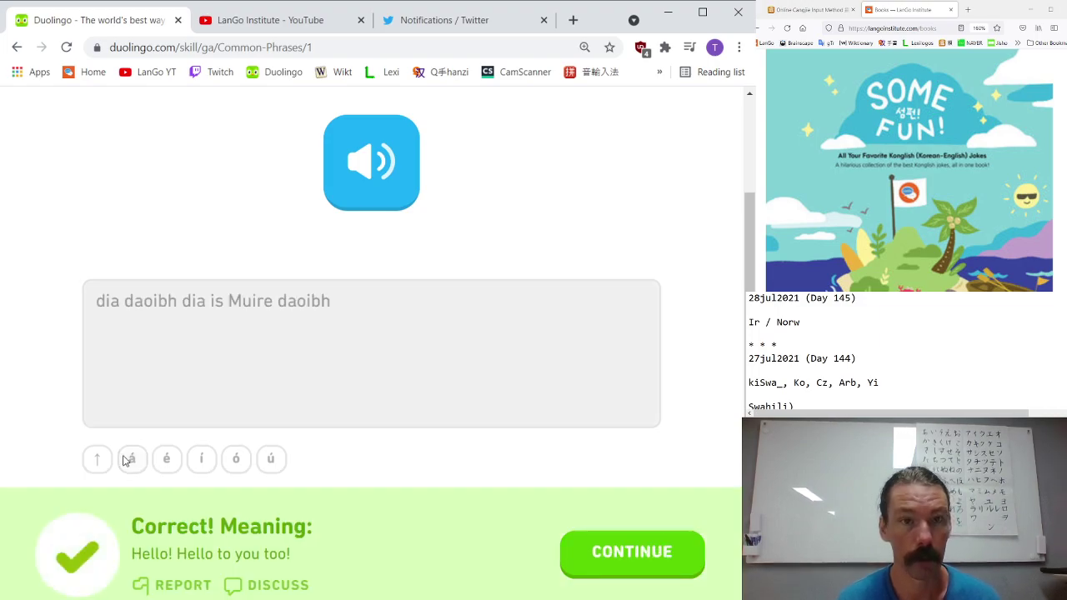
{"action": "key", "text": "Return"}
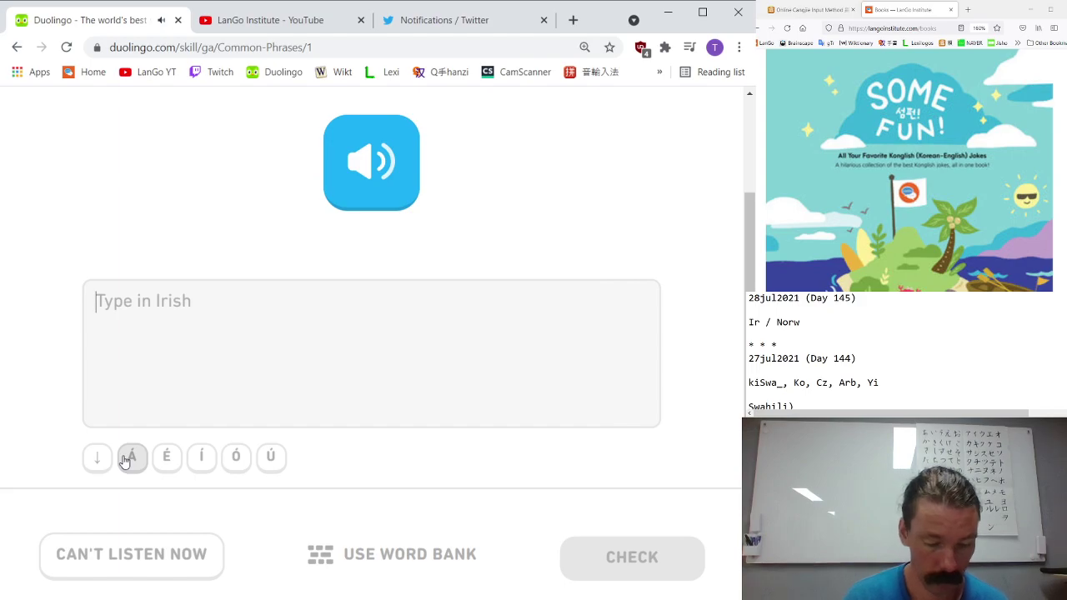
- Transcribe the spoken Irish phrase as "dia doaibh dia is Muire duit", submit the answer and continue
{"action": "type", "text": "dia doaibh dia is Mu"}
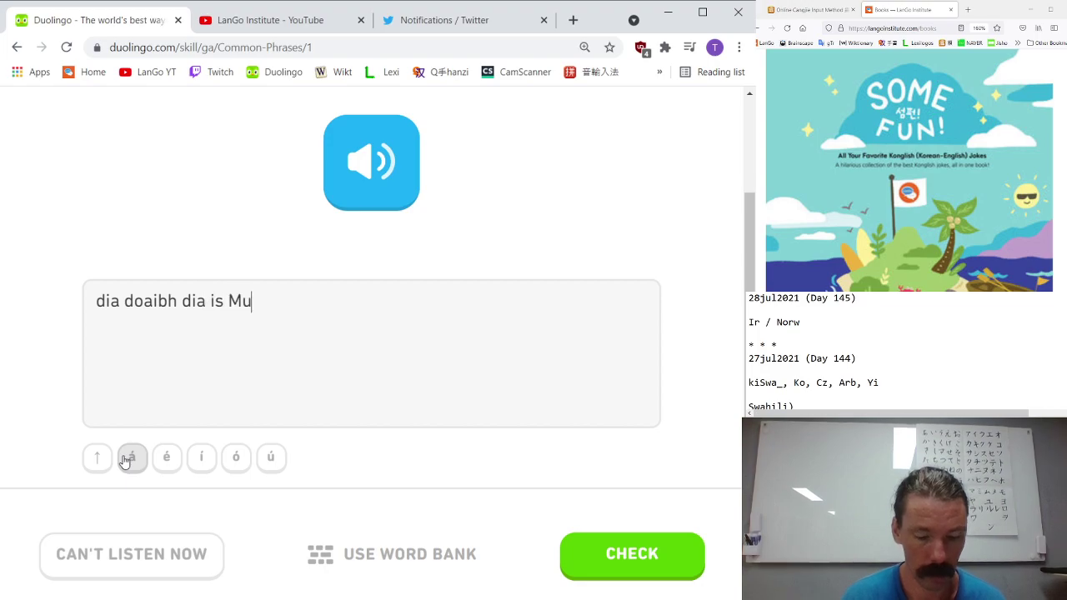
{"action": "type", "text": "ire duit"}
{"action": "key", "text": "Return"}
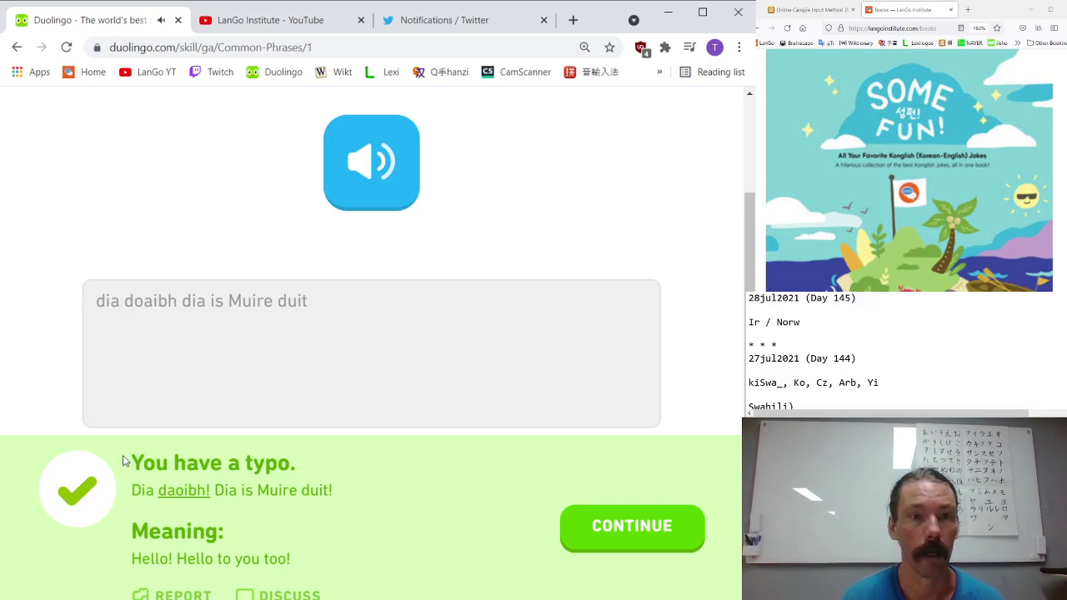
{"action": "key", "text": "Return"}
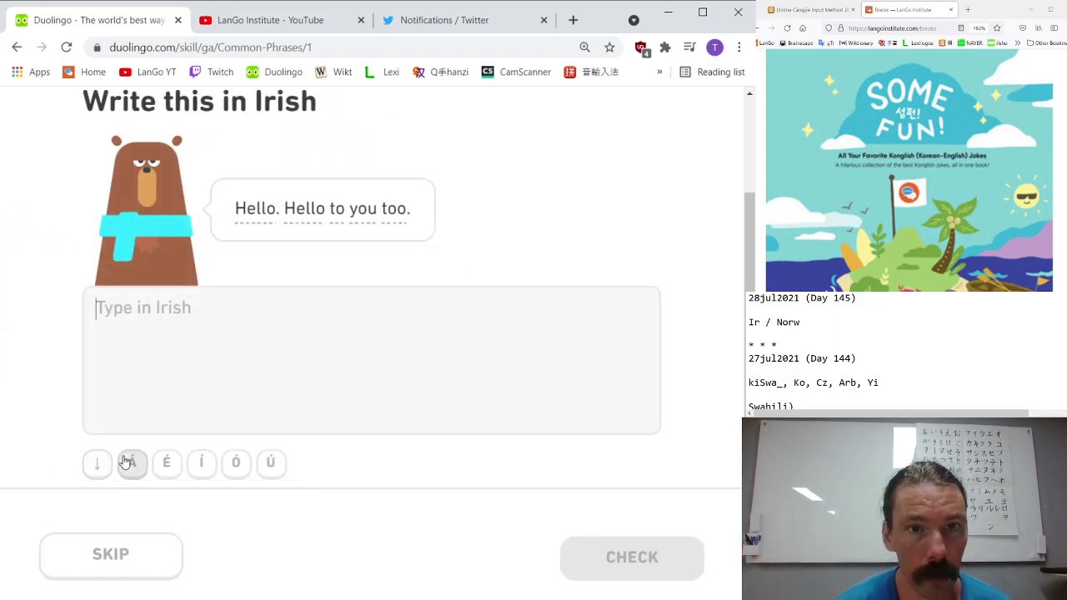
- Translate "Hello. Hello to you too." into Irish as "dia duit dia is Muire duit", submit it and continue
{"action": "type", "text": "dia du"}
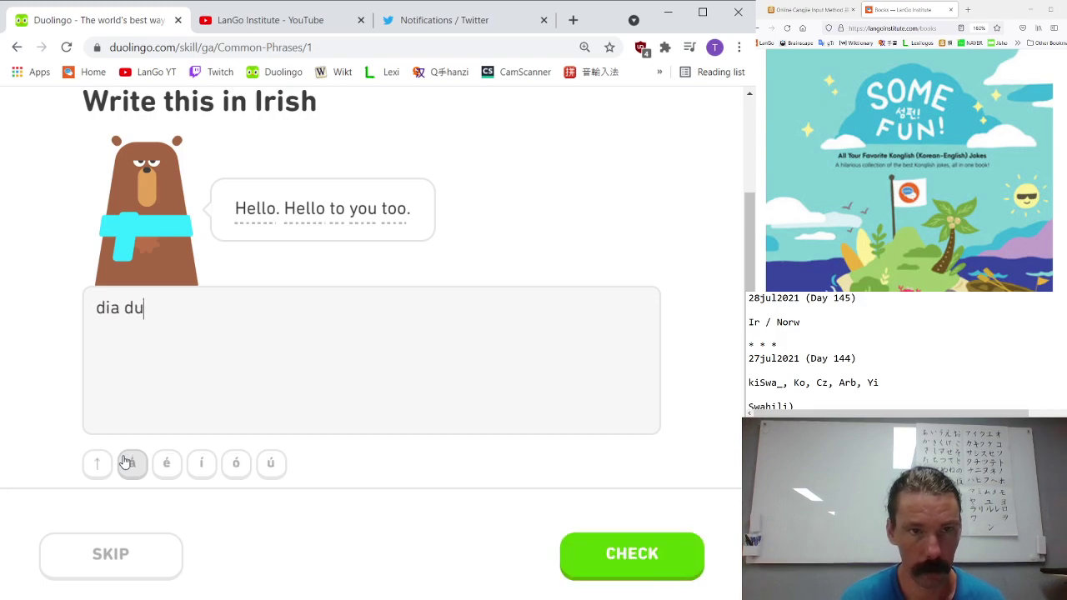
{"action": "type", "text": "it dia is Muire"}
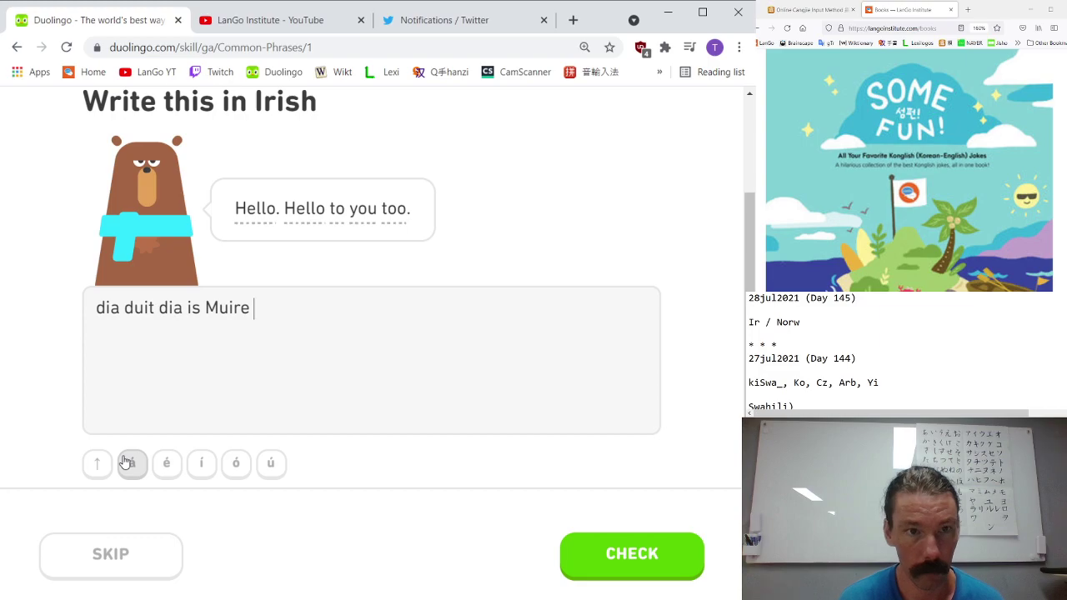
{"action": "type", "text": " du"}
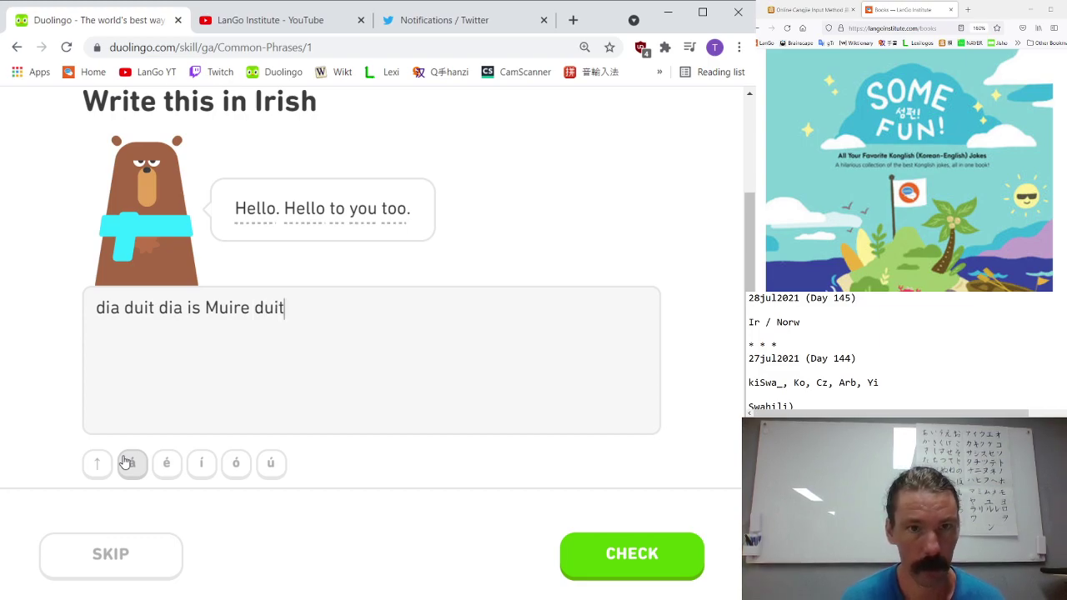
{"action": "type", "text": "it"}
{"action": "key", "text": "Return"}
{"action": "key", "text": "Return"}
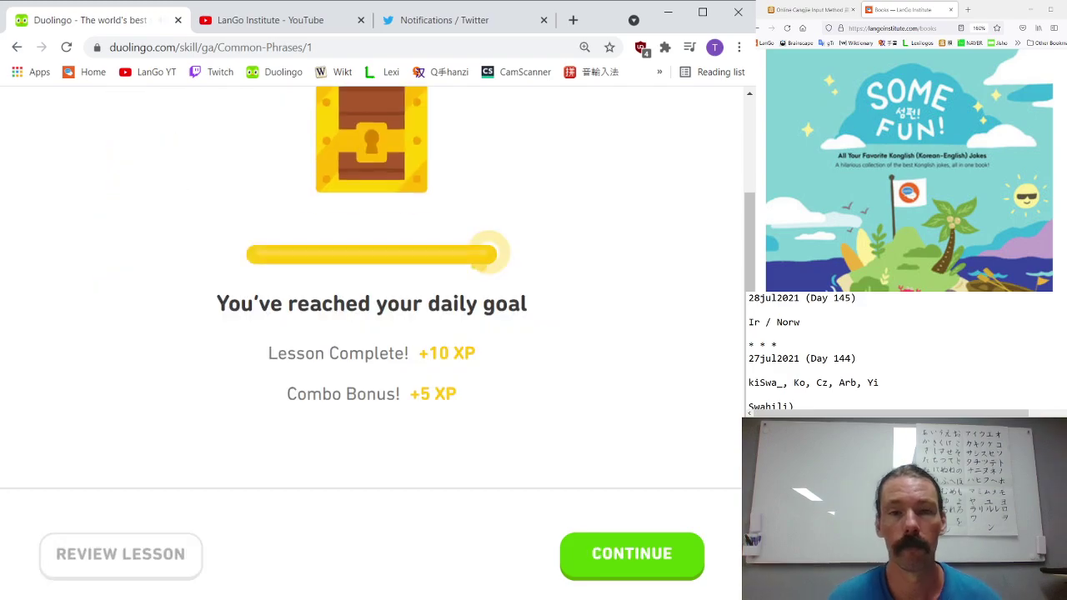
- Continue past the lesson completion and streak screens to return to the Irish course page
{"action": "key", "text": "Return"}
{"action": "key", "text": "Return"}
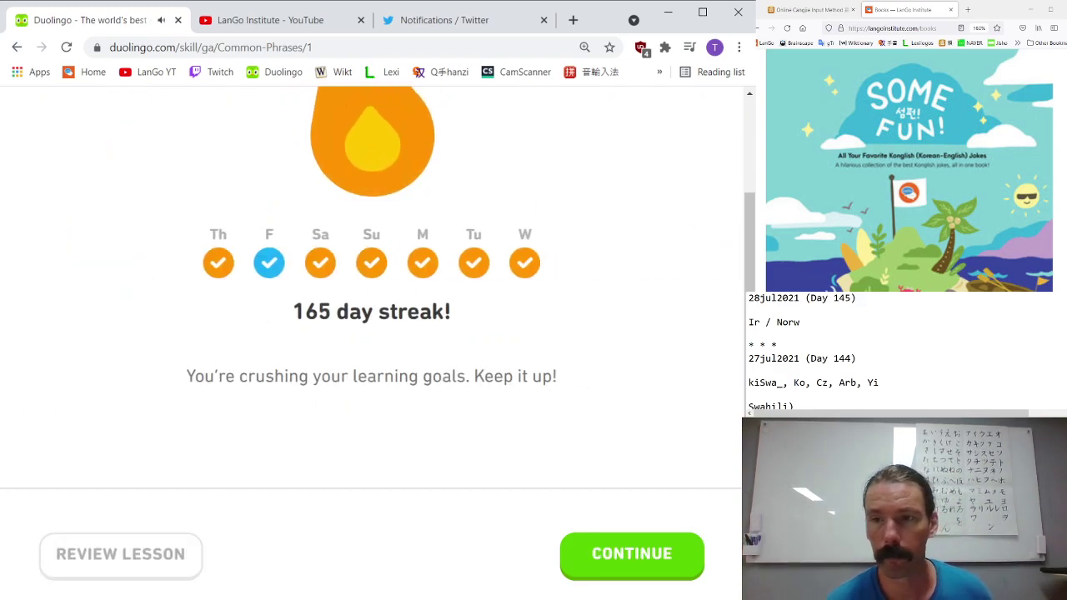
{"action": "key", "text": "Return"}
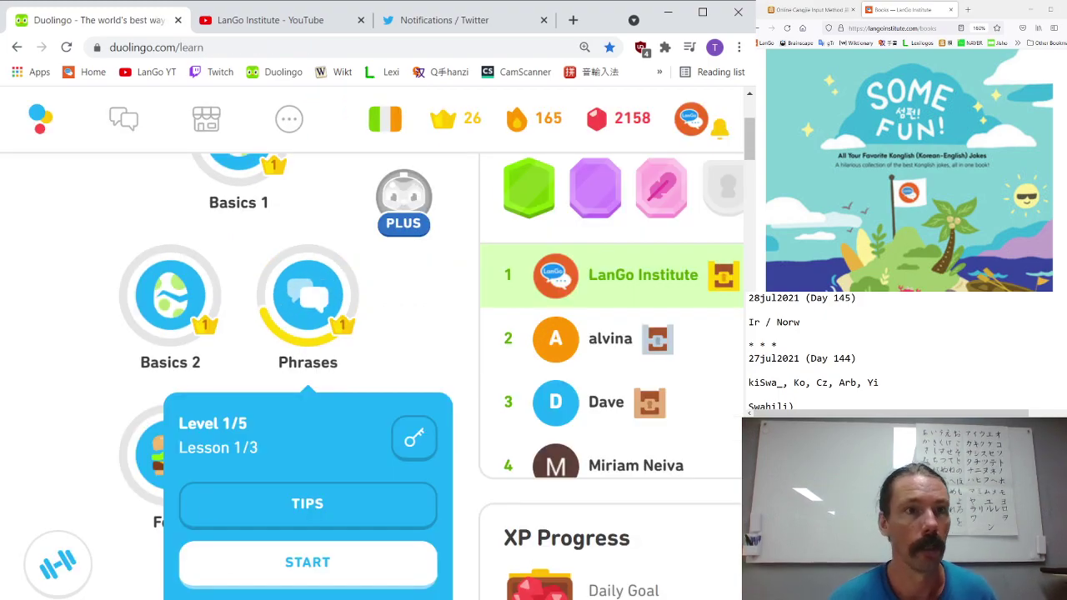
- Look through the description of the Konglish joke book on the LanGo Institute Books page
{"action": "left_click", "coordinate": [766, 11]}
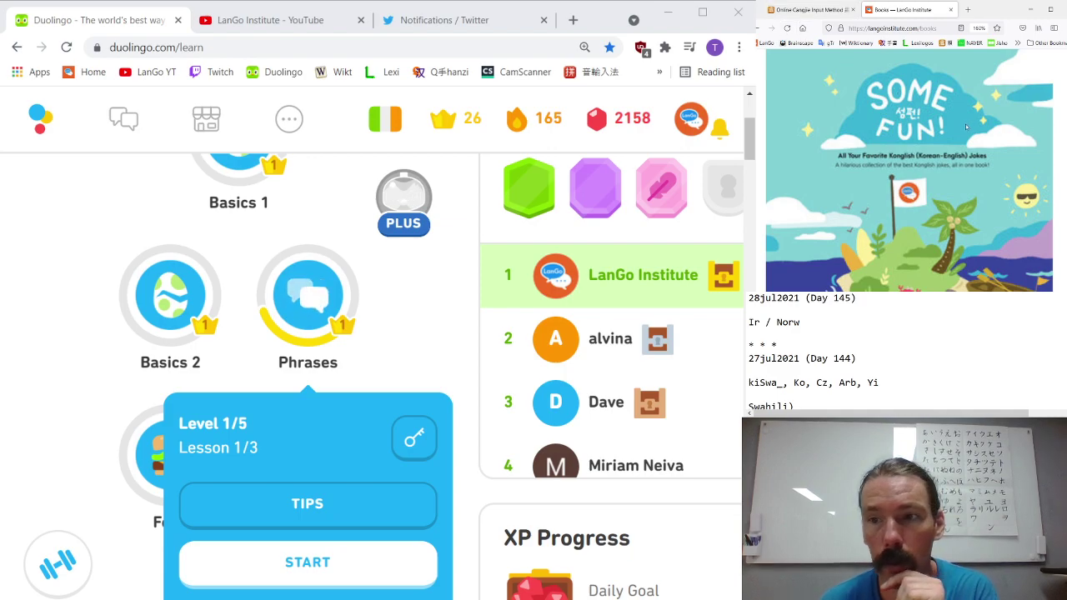
{"action": "scroll", "coordinate": [961, 130], "scroll_direction": "down", "scroll_amount": 10}
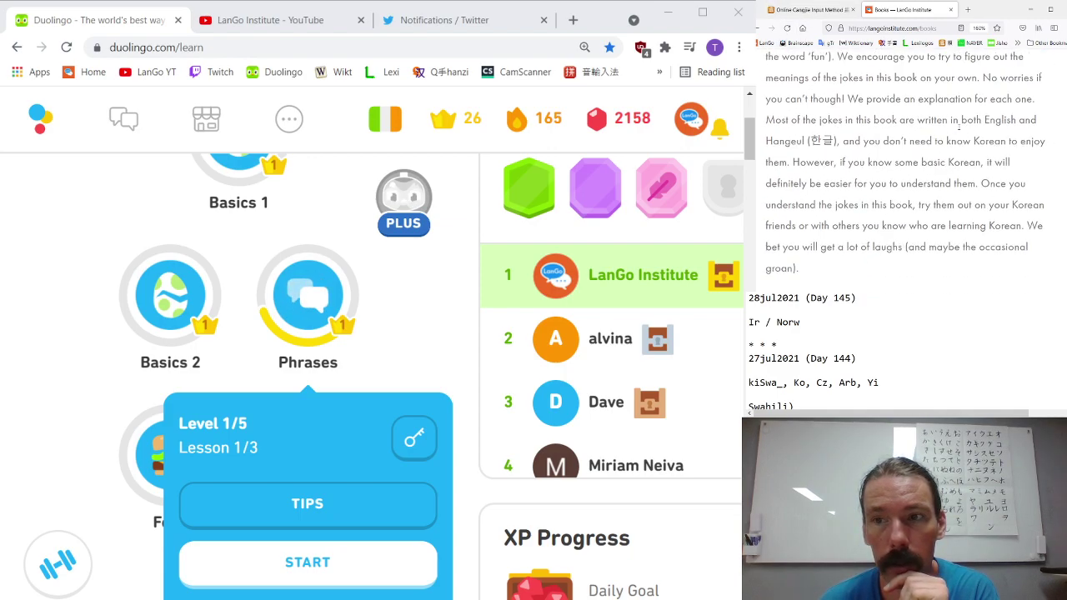
{"action": "scroll", "coordinate": [960, 130], "scroll_direction": "up", "scroll_amount": 10}
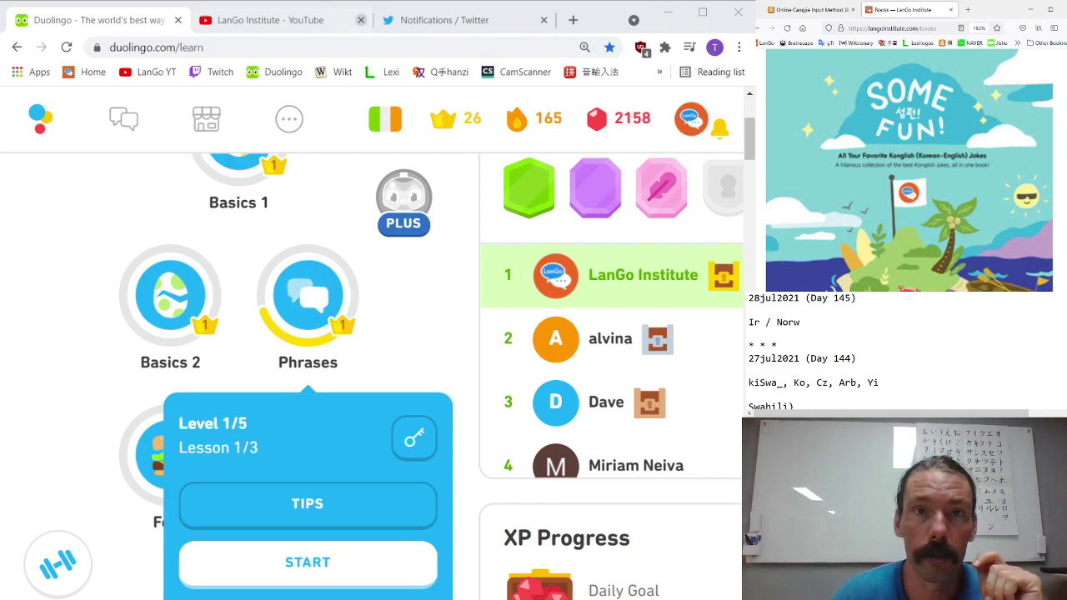
- View the LanGo Institute profile on Twitter and return to the Duolingo course page
{"action": "left_click", "coordinate": [442, 20]}
{"action": "left_click", "coordinate": [90, 419]}
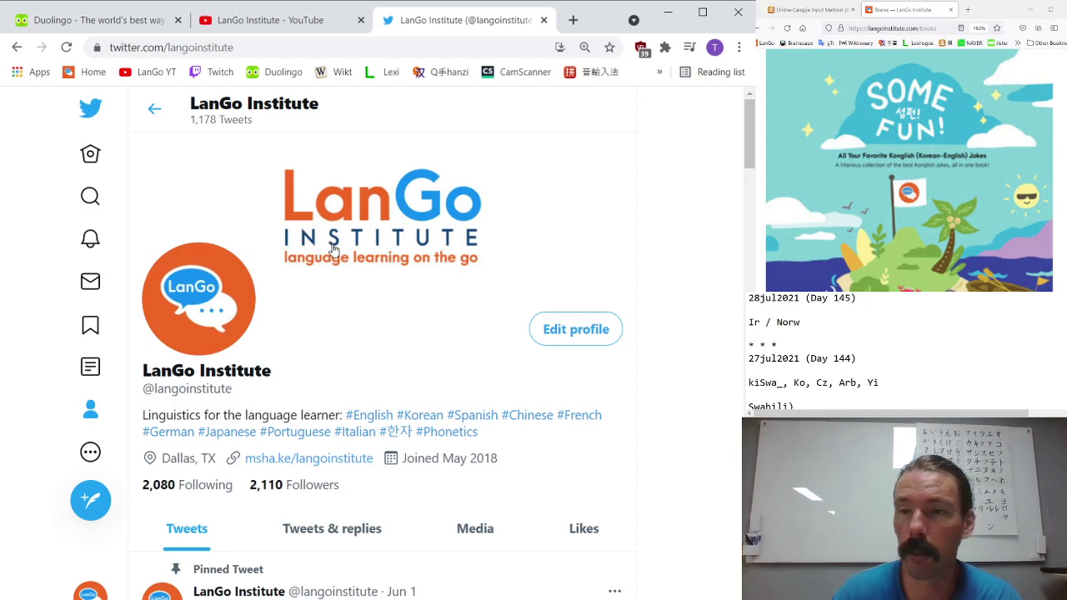
{"action": "left_click", "coordinate": [79, 23]}
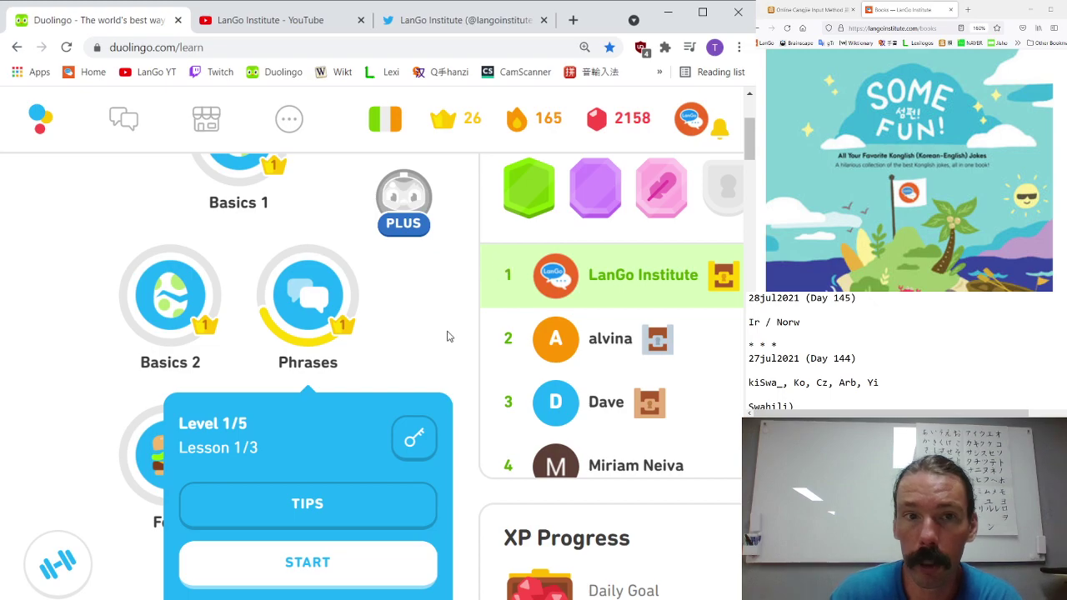
- Start the next lesson of the Phrases skill
{"action": "left_click", "coordinate": [115, 359]}
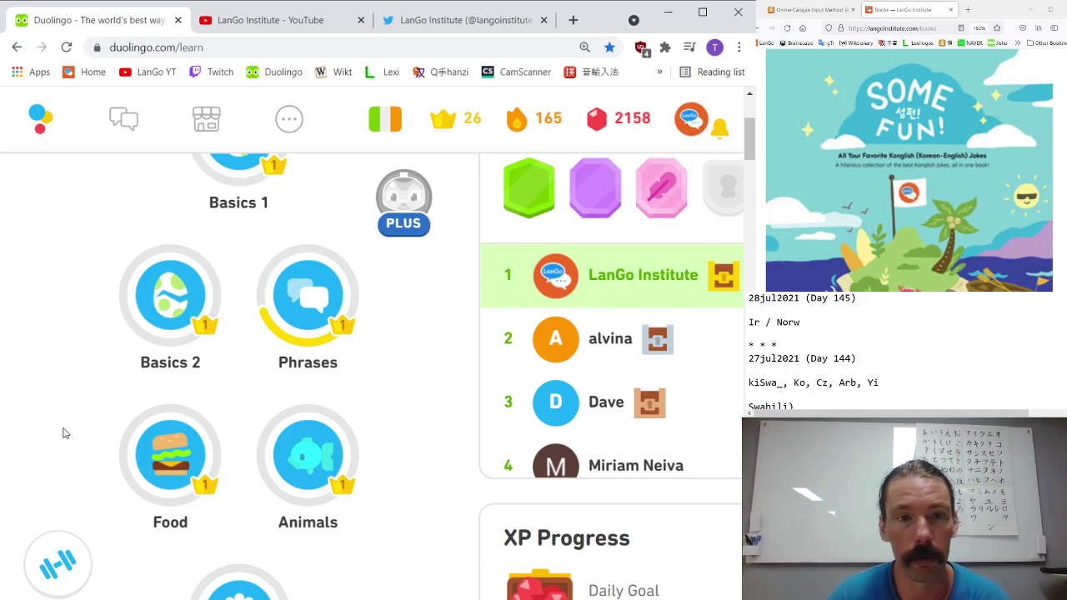
{"action": "left_click", "coordinate": [283, 310]}
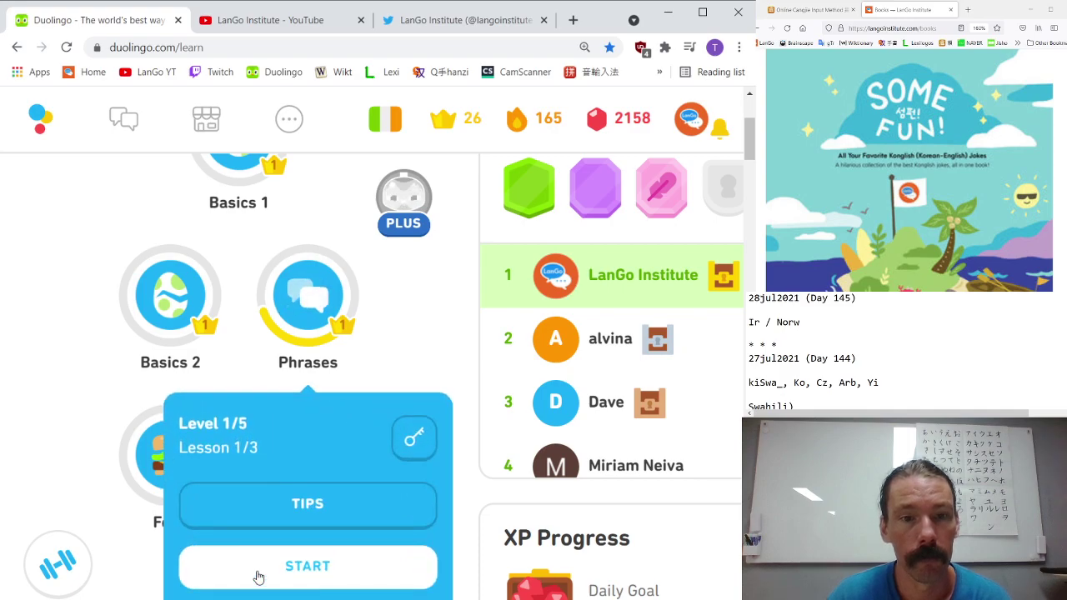
{"action": "left_click", "coordinate": [259, 574]}
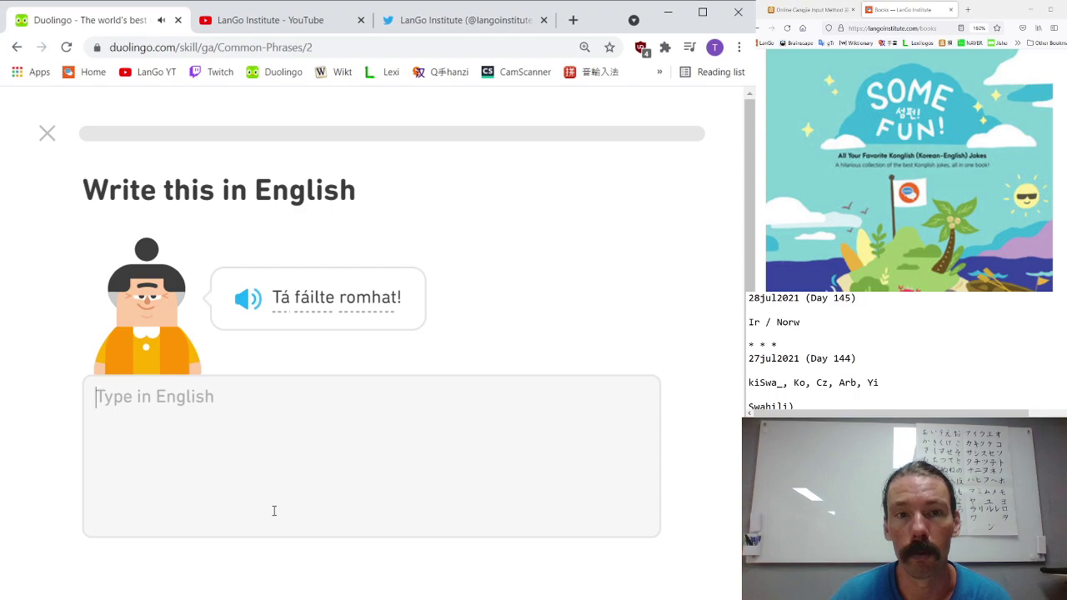
- Translate "Tá fáilte romhat!" into English as "youre welcome", submit the answer and continue
{"action": "mouse_move", "coordinate": [366, 303]}
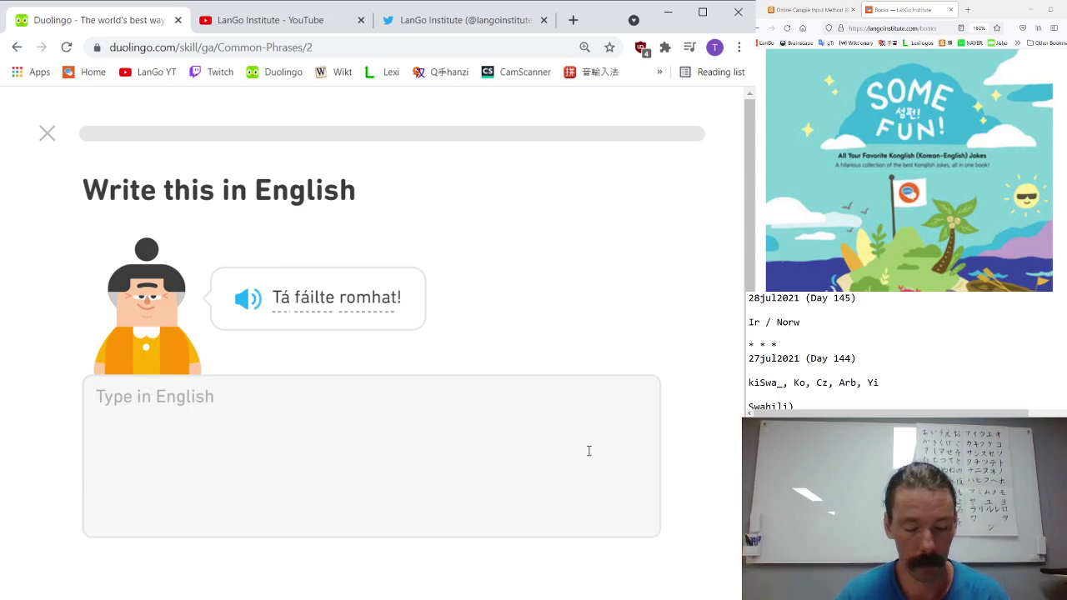
{"action": "type", "text": "youre welcome"}
{"action": "key", "text": "Return"}
{"action": "key", "text": "Return"}
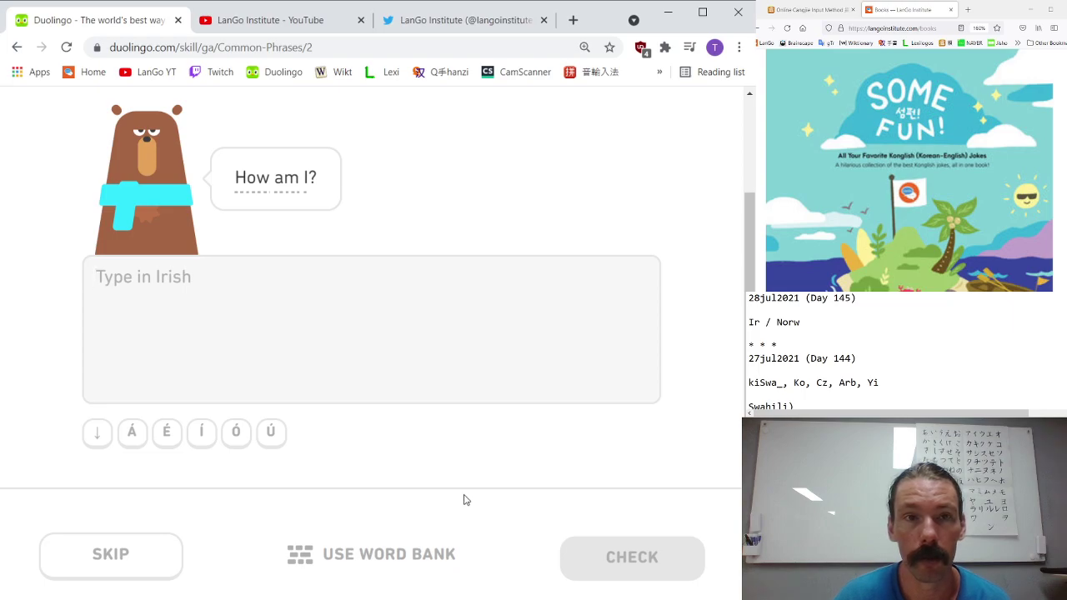
- Translate "How am I?" into Irish as "conas atá mé", submit the answer and continue
{"action": "mouse_move", "coordinate": [244, 189]}
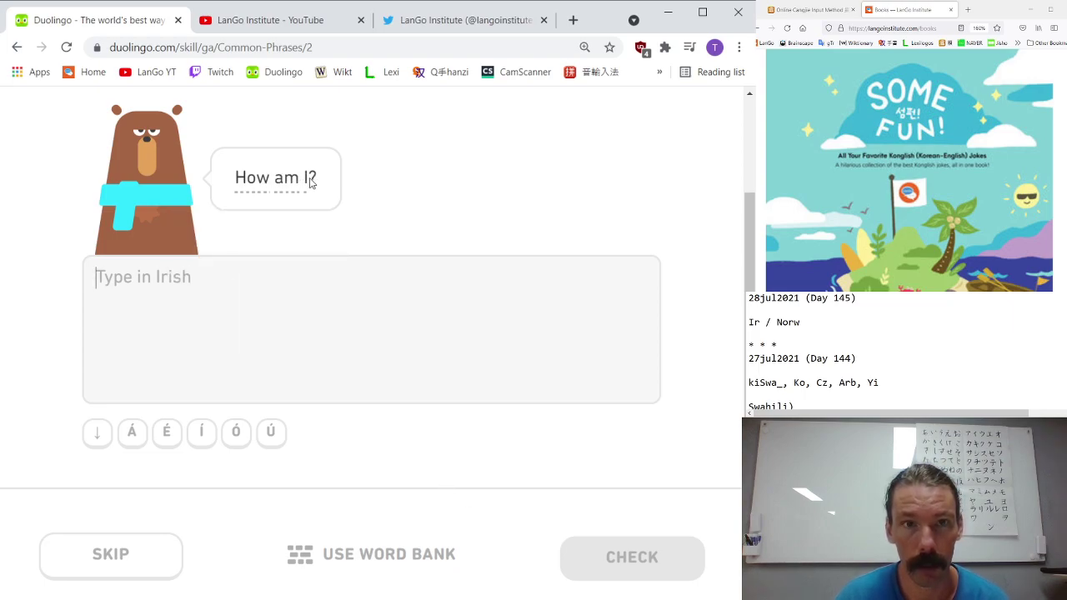
{"action": "type", "text": "conas at"}
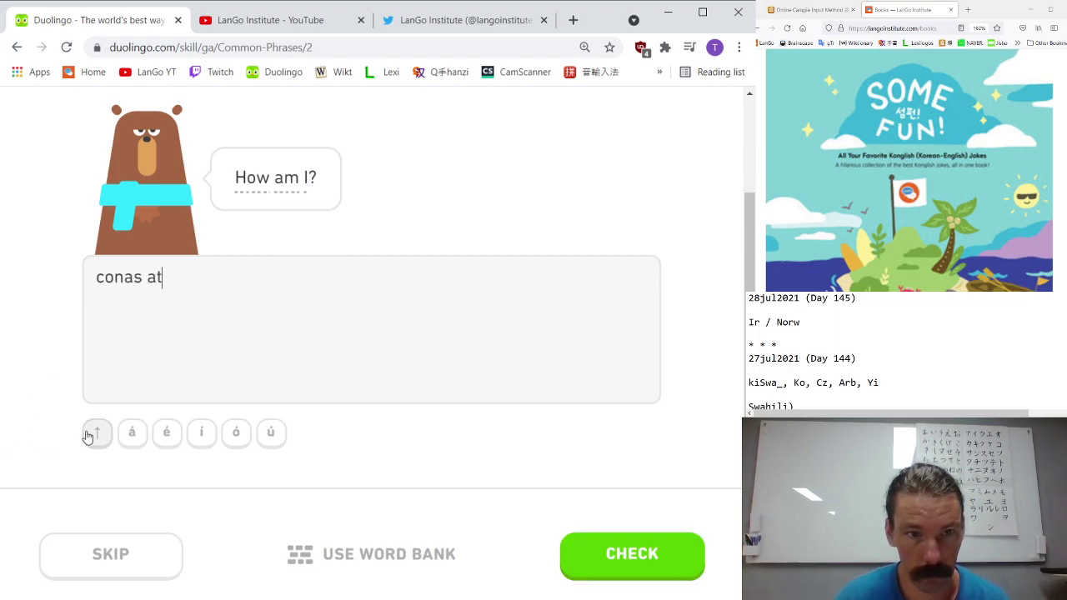
{"action": "left_click", "coordinate": [131, 432]}
{"action": "type", "text": "mé"}
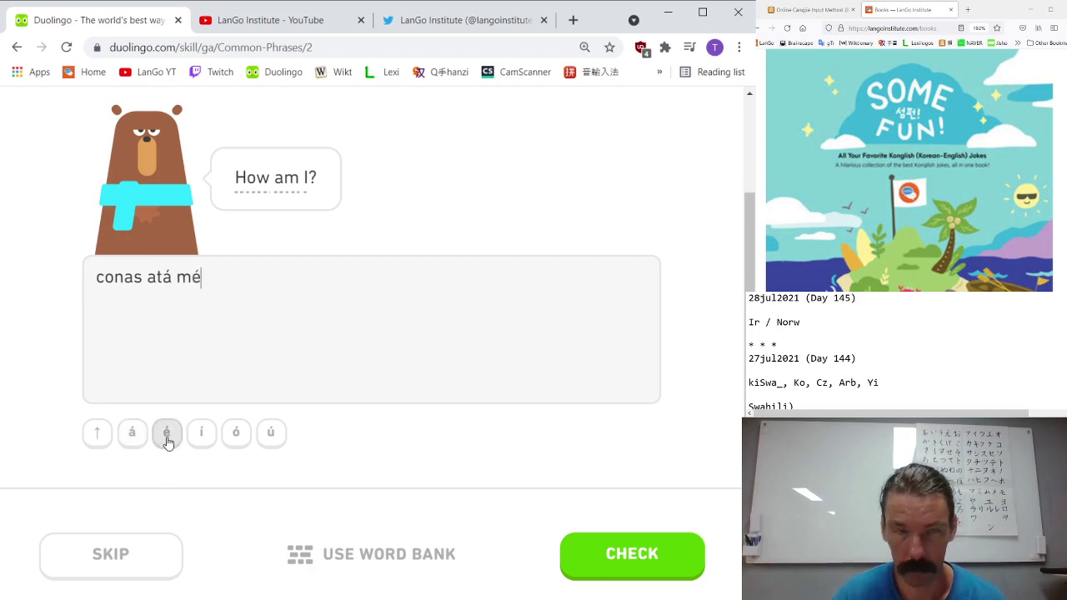
{"action": "key", "text": "Return"}
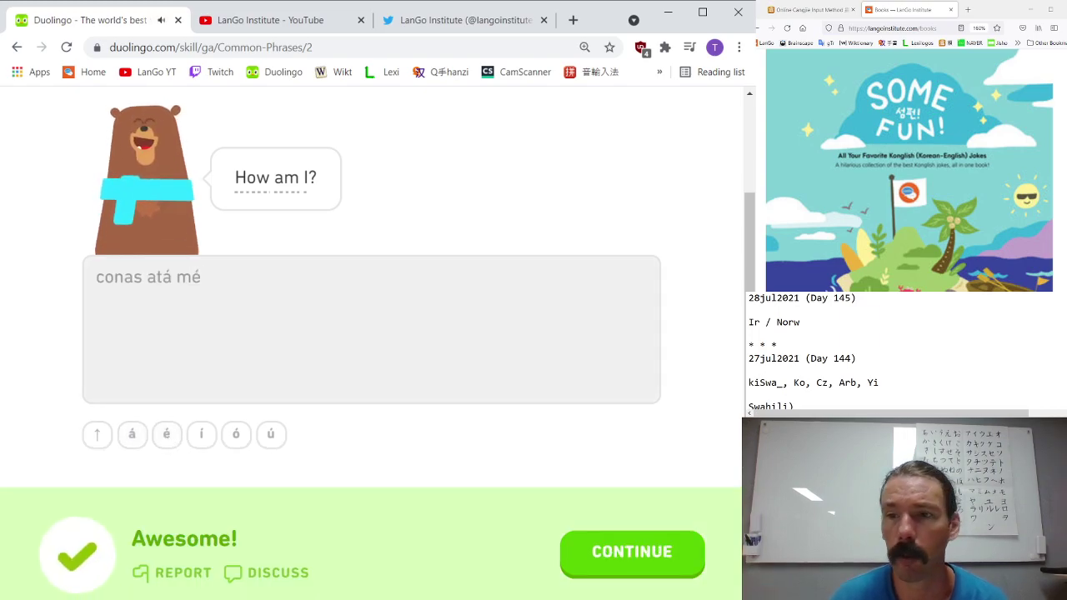
{"action": "key", "text": "Return"}
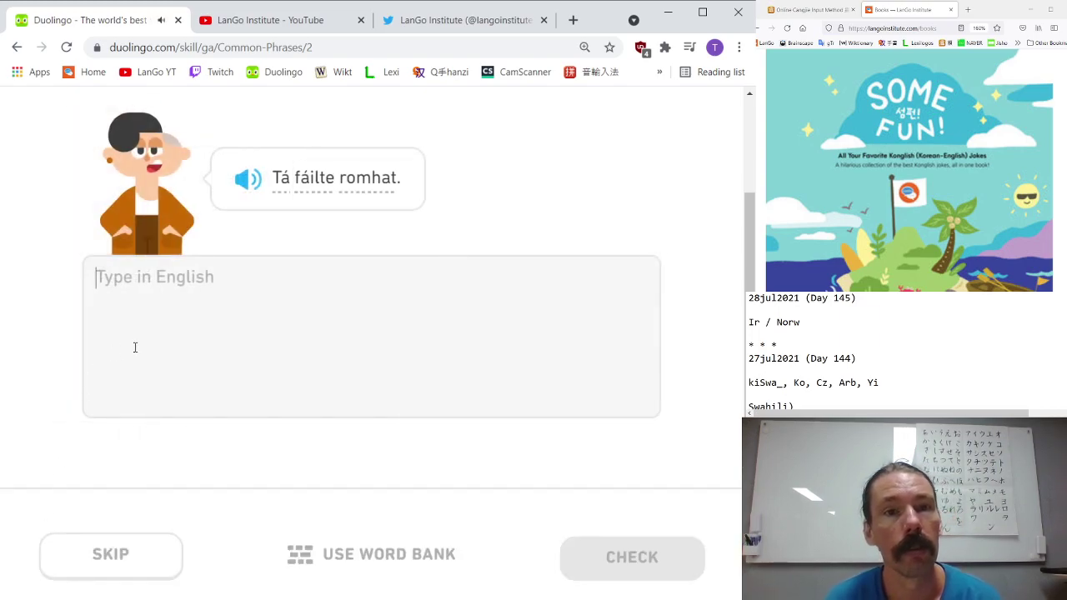
- Answer the repeated phrase "Tá fáilte romhat." in English with "youre welcome", submit it and continue
{"action": "type", "text": "youre welco"}
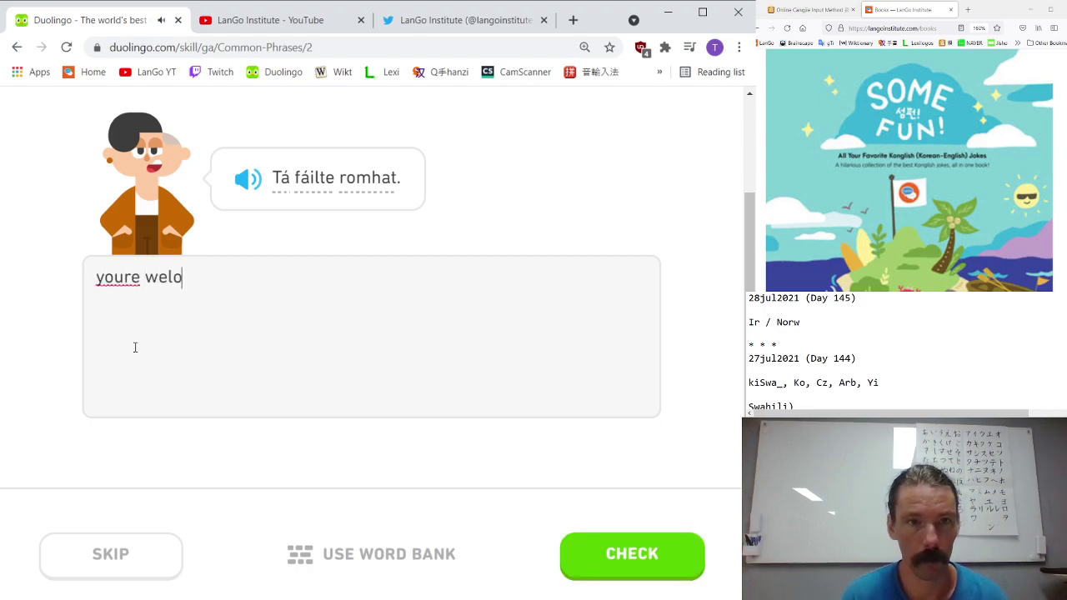
{"action": "type", "text": "me"}
{"action": "key", "text": "Return"}
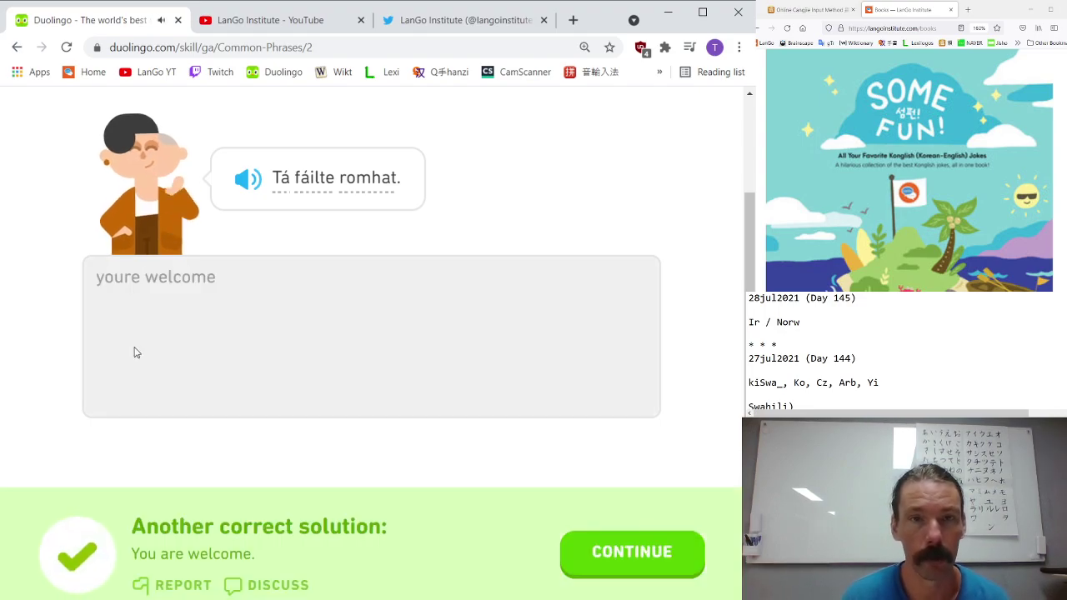
{"action": "key", "text": "Return"}
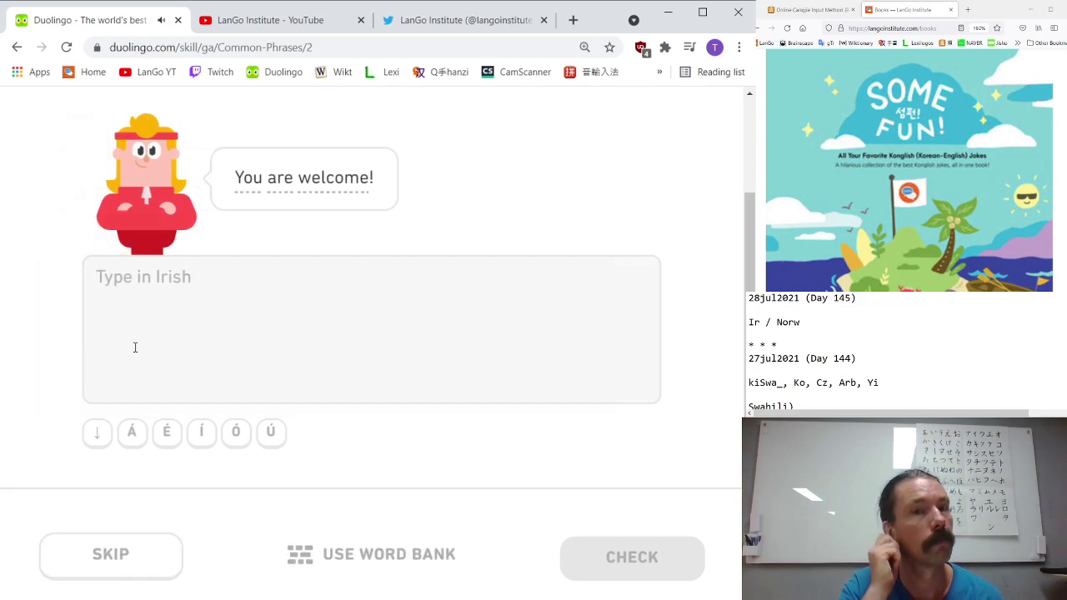
- Translate "You are welcome!" into Irish as "tá fáilte romhat", submit the answer and continue
{"action": "type", "text": "t"}
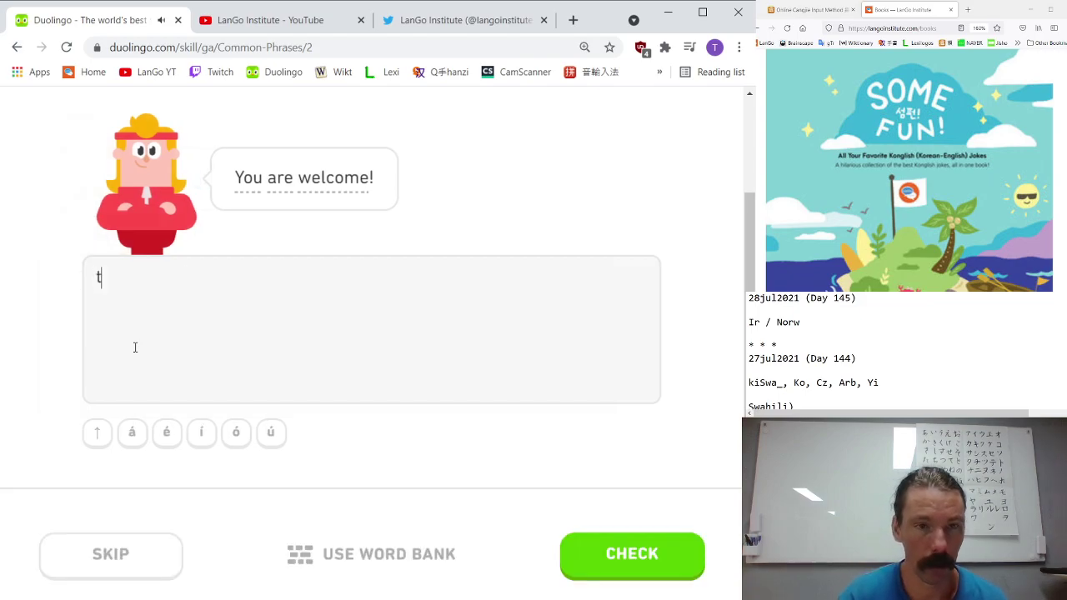
{"action": "left_click", "coordinate": [140, 435]}
{"action": "type", "text": "f"}
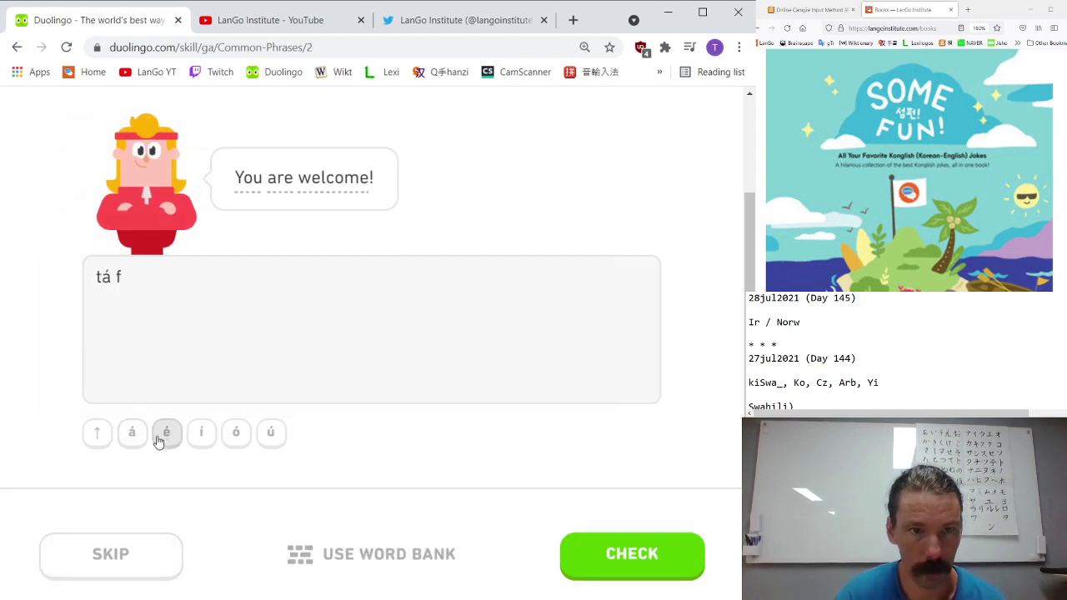
{"action": "left_click", "coordinate": [140, 433]}
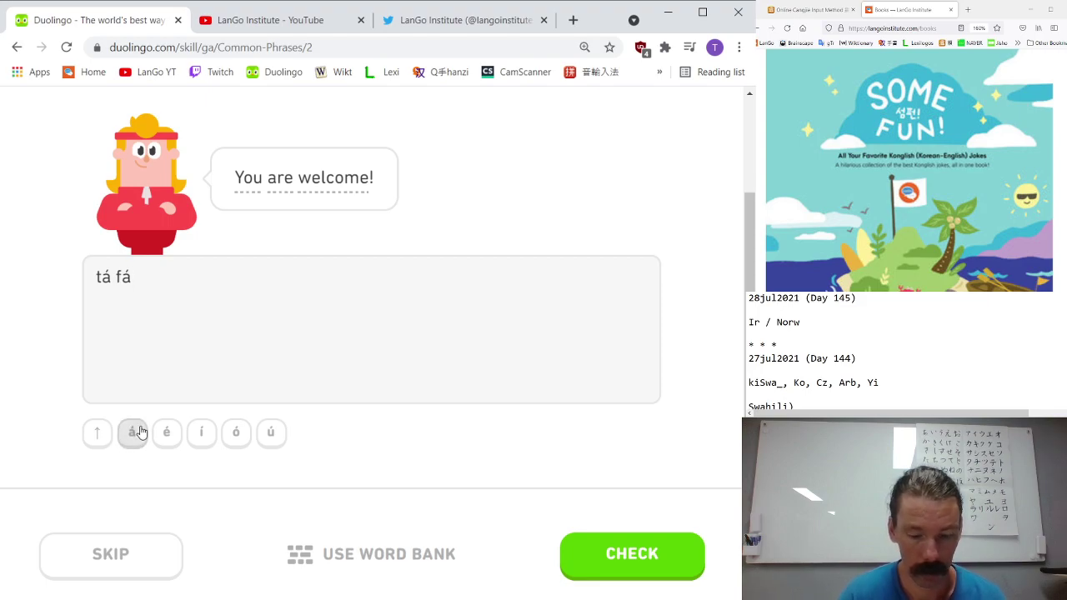
{"action": "type", "text": "ilte romh"}
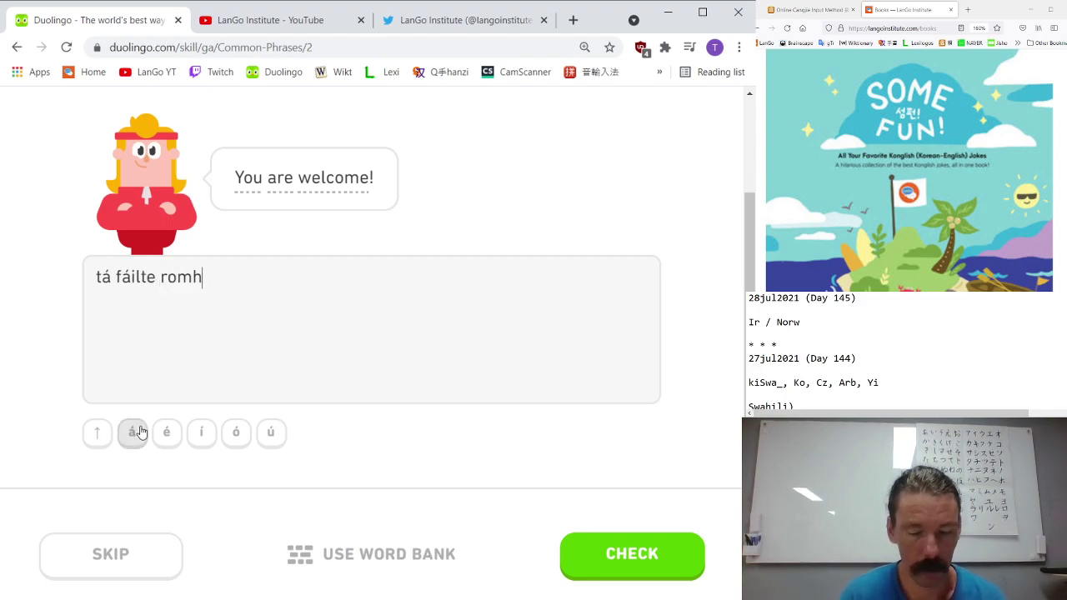
{"action": "type", "text": "at"}
{"action": "key", "text": "Return"}
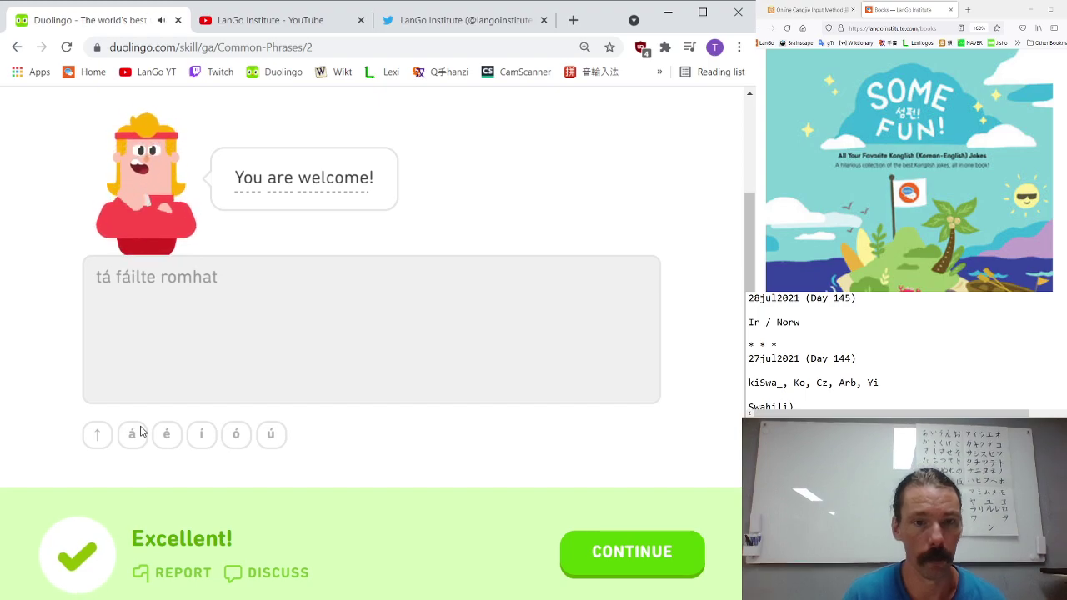
{"action": "key", "text": "Return"}
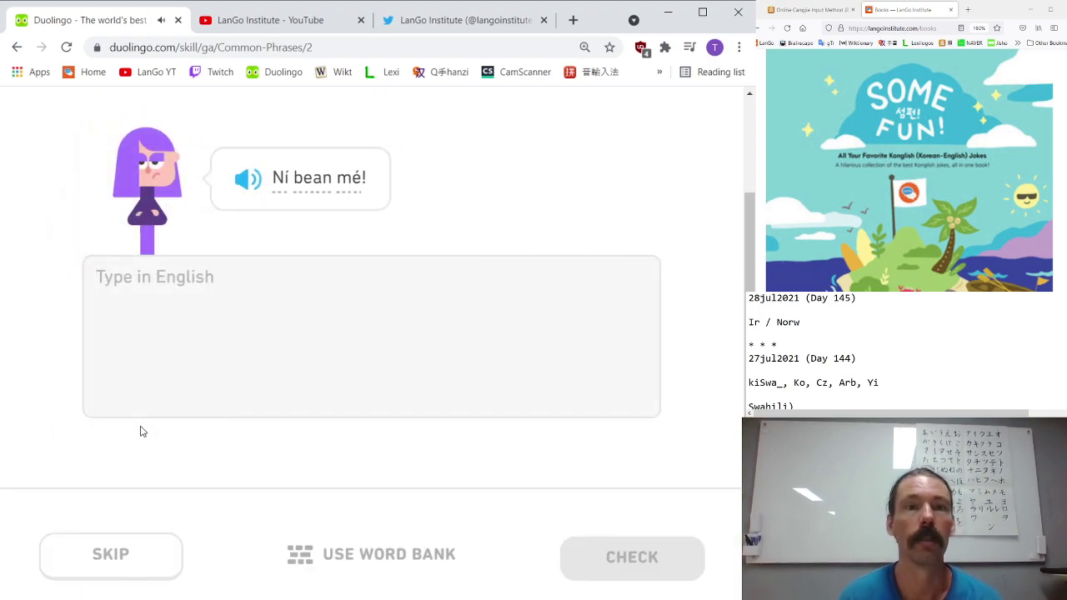
- Translate "Ní bean mé!" into English as "im not a woman", submit the answer and continue
{"action": "type", "text": "i"}
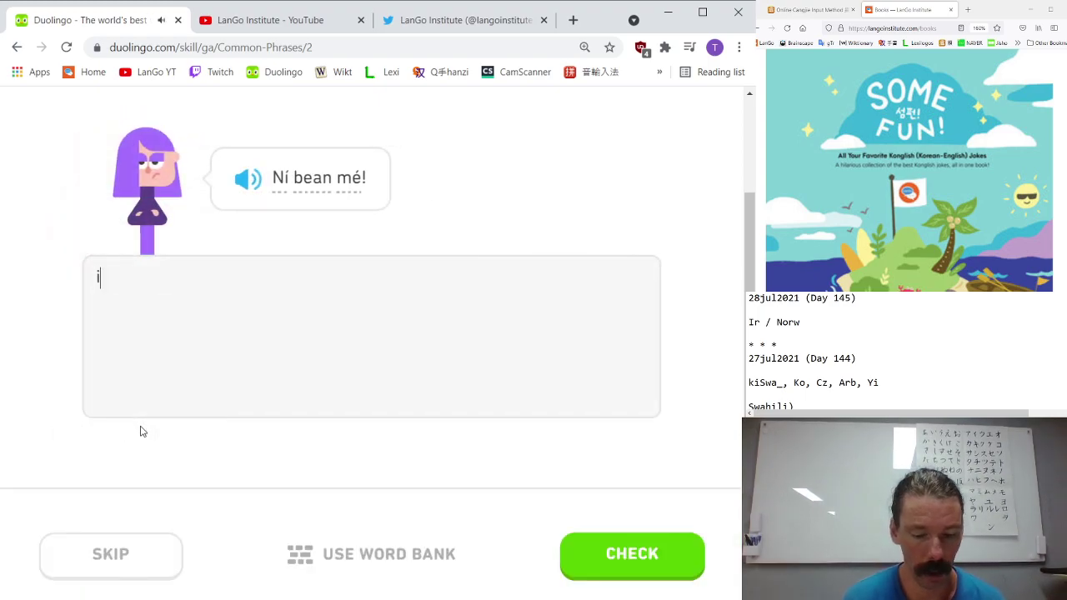
{"action": "type", "text": "m not a woman"}
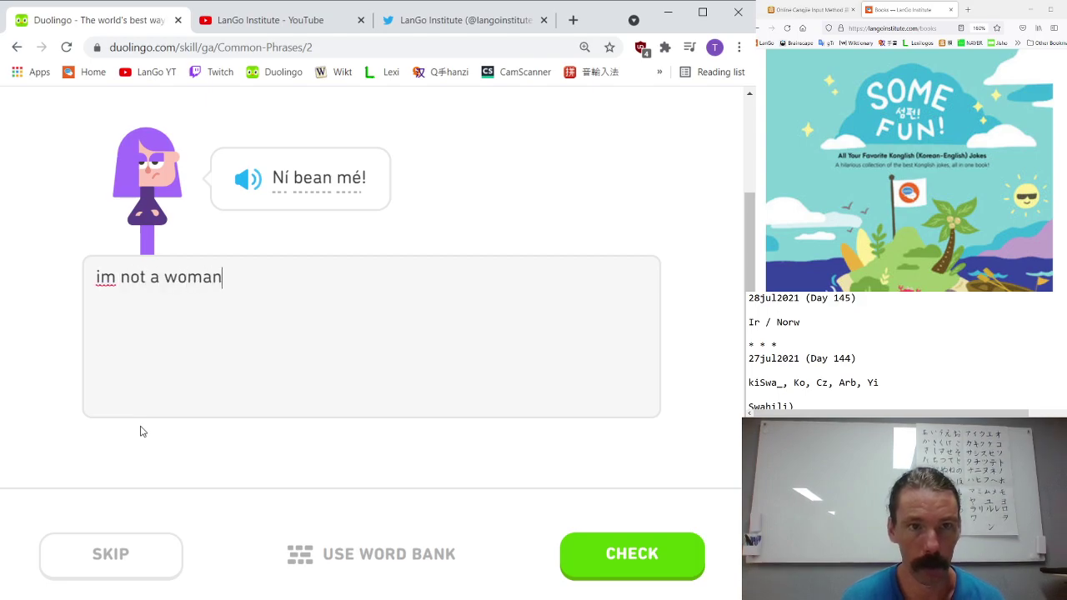
{"action": "key", "text": "Return"}
{"action": "key", "text": "Return"}
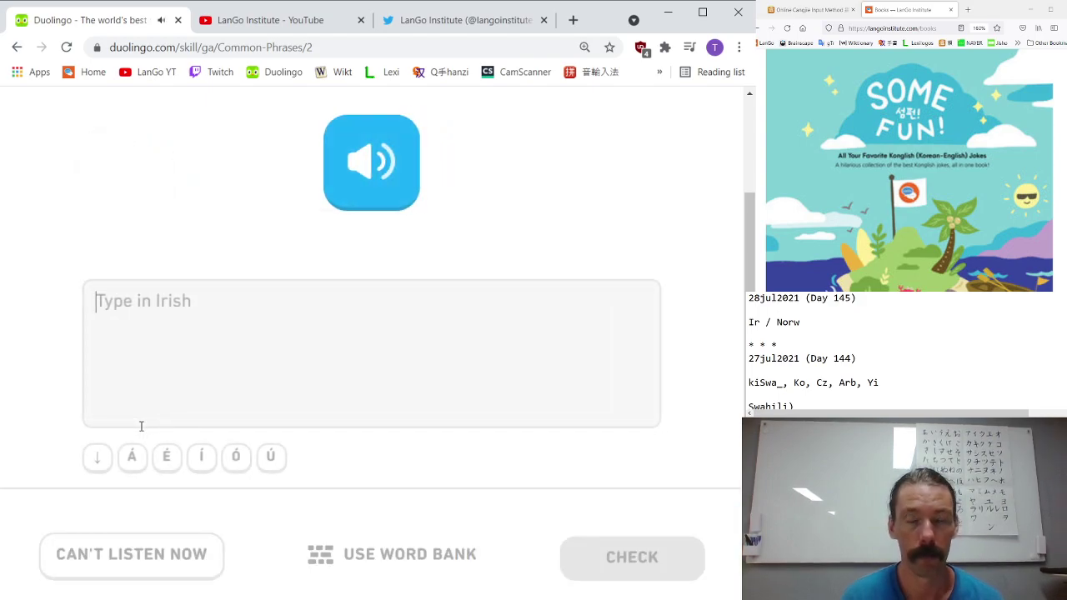
- Transcribe the spoken Irish phrase as "ní fear mé", submit the answer and continue
{"action": "type", "text": "ní"}
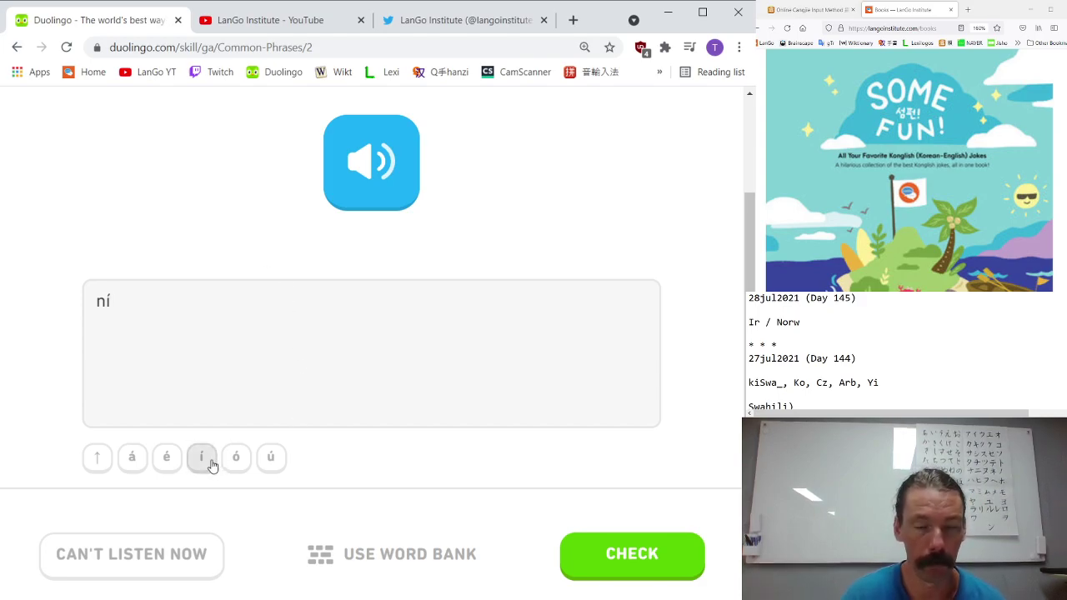
{"action": "type", "text": " fear m"}
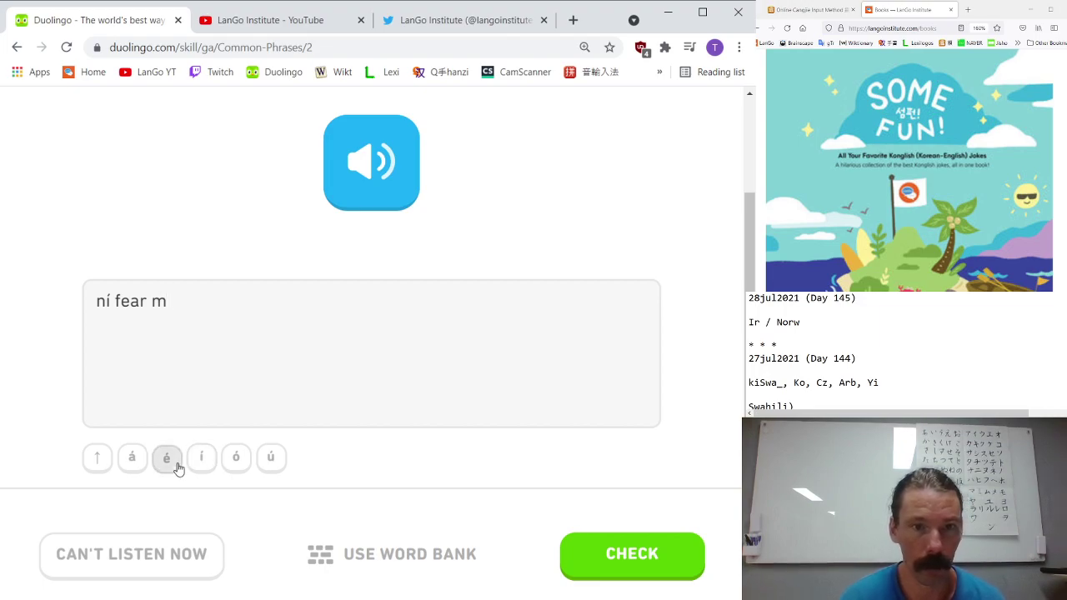
{"action": "left_click", "coordinate": [175, 467]}
{"action": "key", "text": "Return"}
{"action": "key", "text": "Return"}
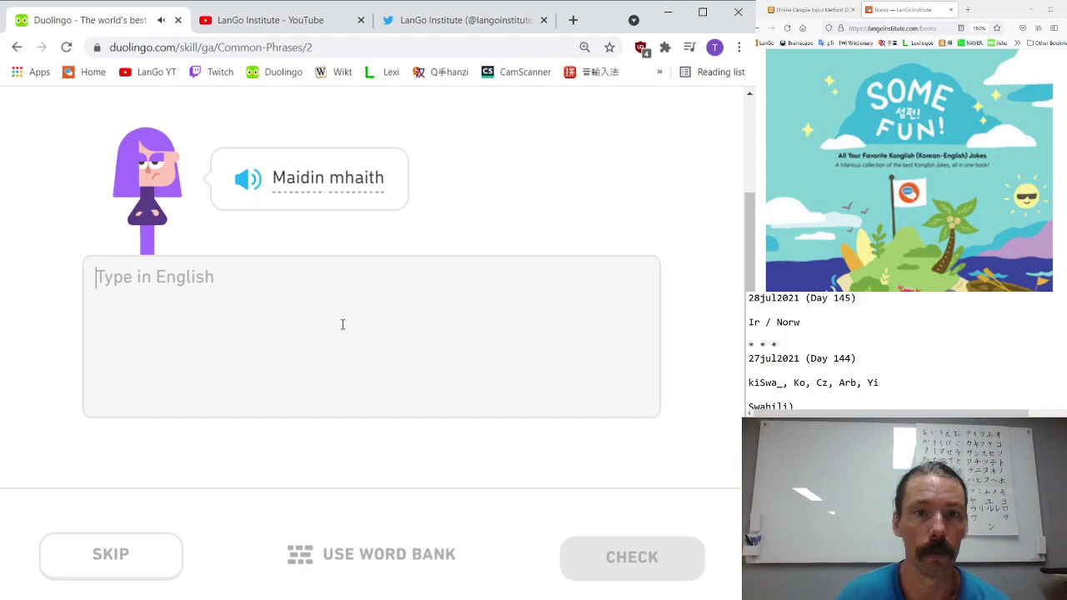
- Translate "Maidin mhaith" into English as "good morning", submit the answer and continue
{"action": "type", "text": "good morning"}
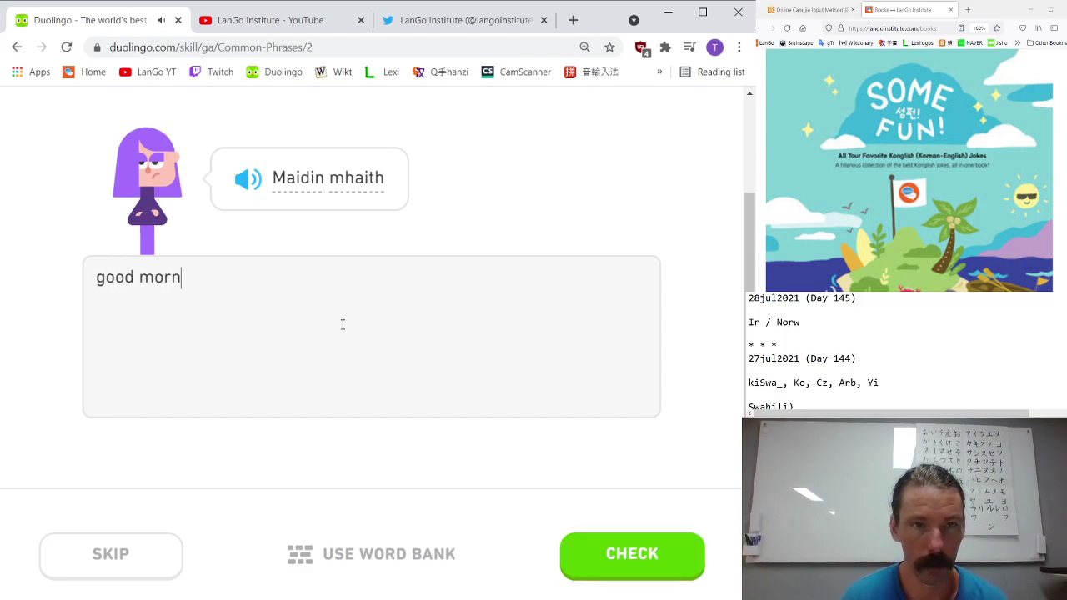
{"action": "key", "text": "Return"}
{"action": "key", "text": "Return"}
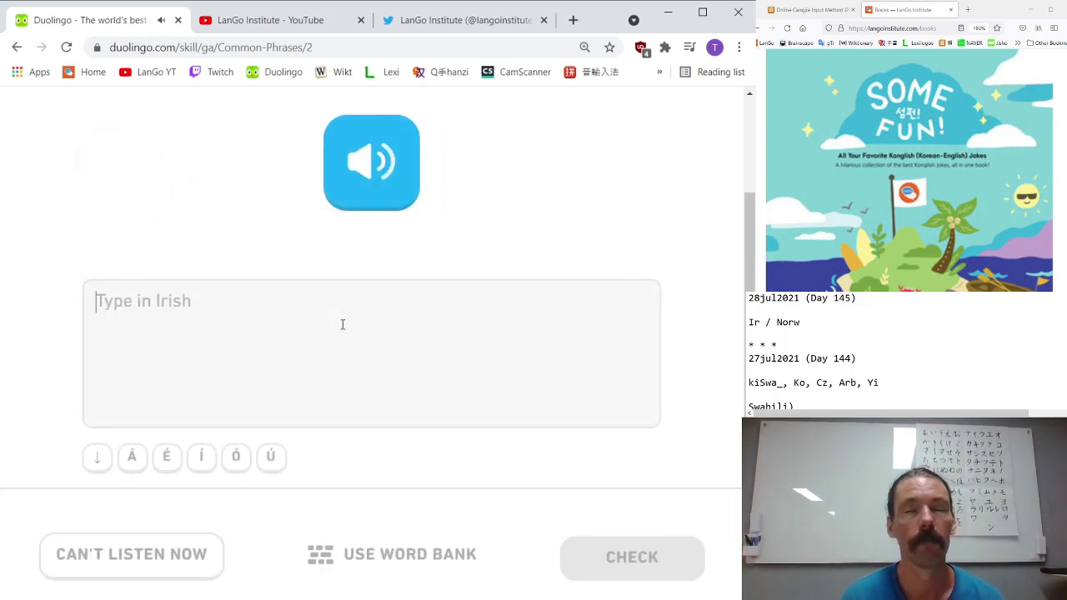
- Transcribe the spoken Irish phrase as "conas atá mé", submit the answer and continue
{"action": "type", "text": "conas "}
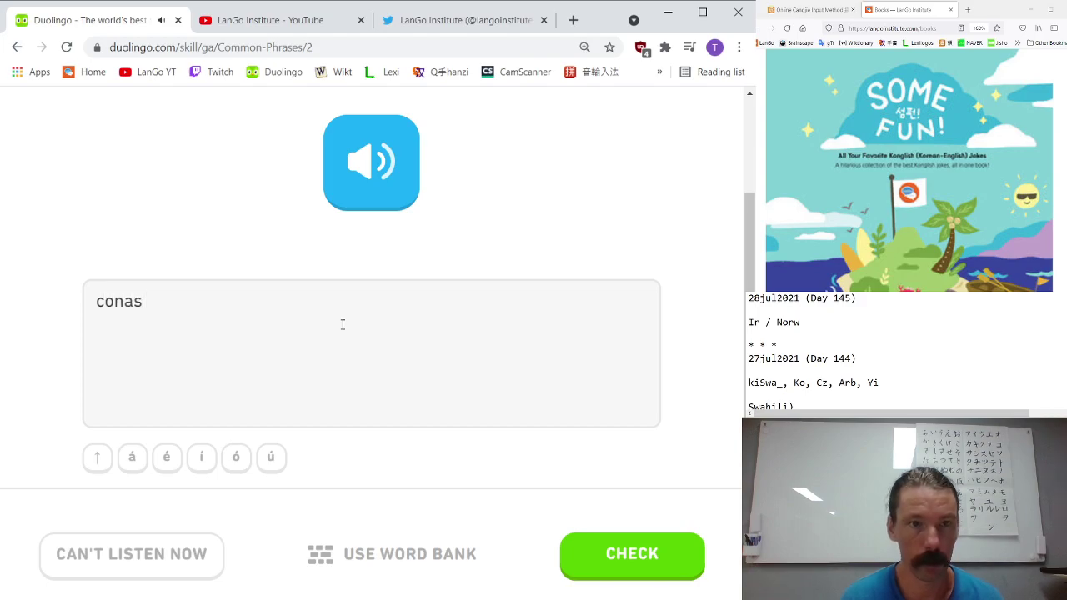
{"action": "type", "text": "at"}
{"action": "left_click", "coordinate": [142, 470]}
{"action": "type", "text": "m"}
{"action": "left_click", "coordinate": [175, 465]}
{"action": "key", "text": "Return"}
{"action": "key", "text": "Return"}
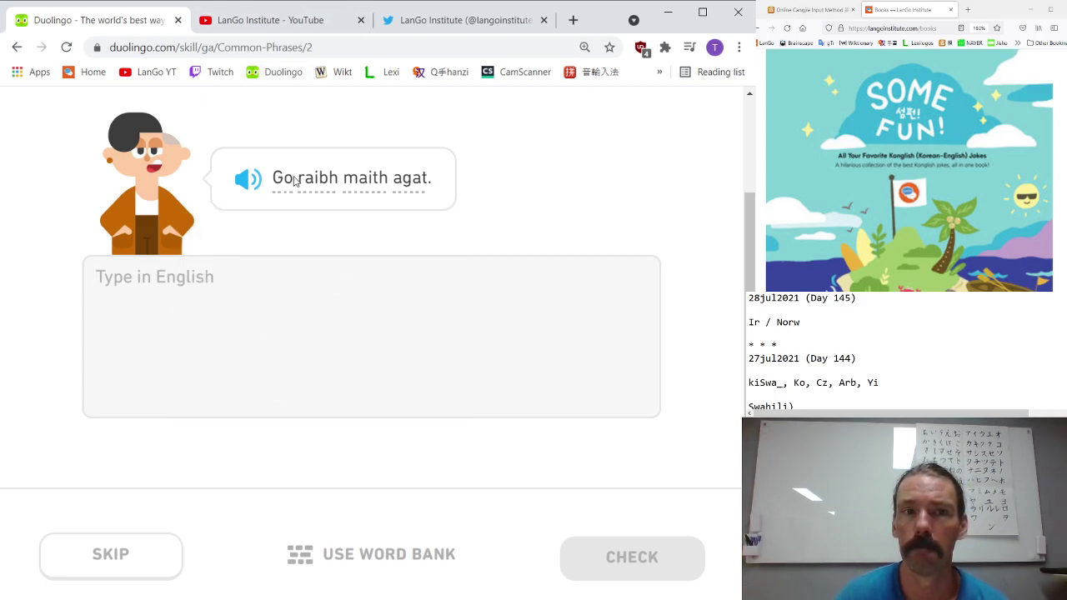
- Translate "Go raibh maith agat." into English as "thanks", submit the answer and continue
{"action": "mouse_move", "coordinate": [291, 184]}
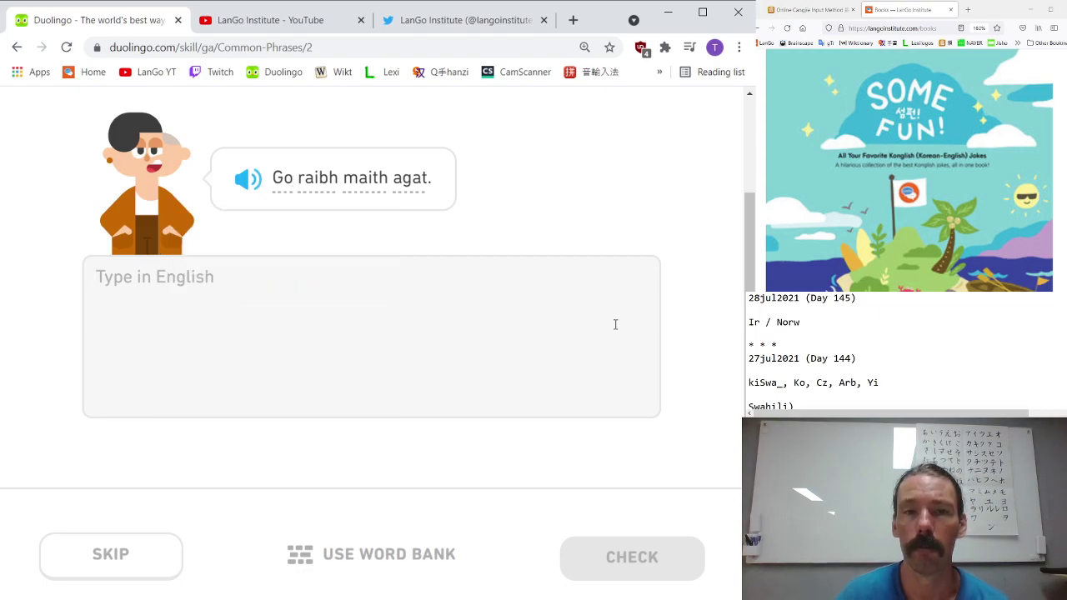
{"action": "type", "text": "thanks"}
{"action": "key", "text": "Return"}
{"action": "key", "text": "Return"}
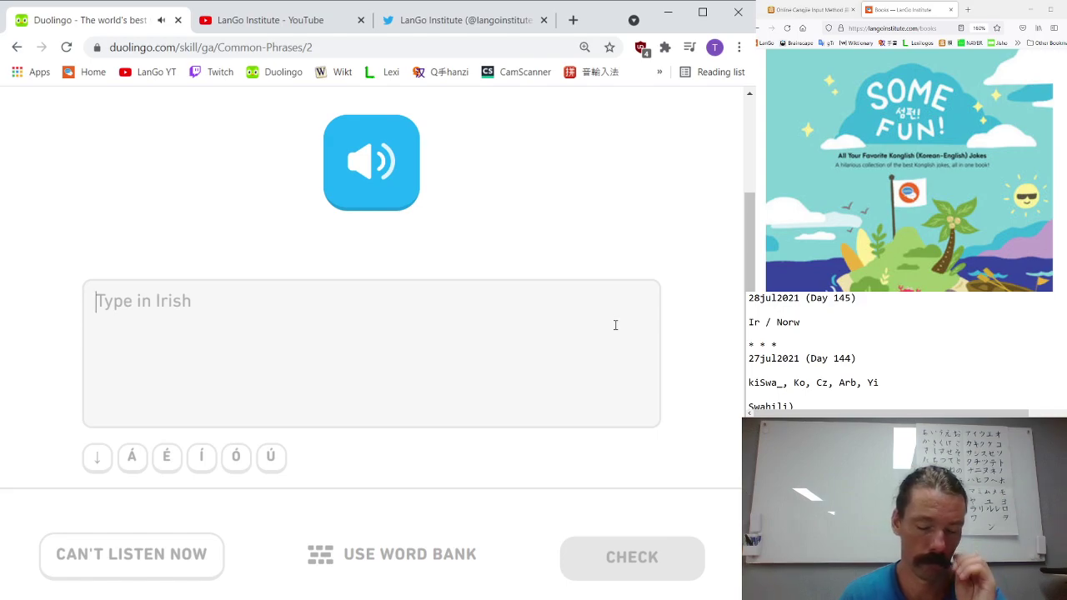
- Transcribe the spoken Irish phrase as "maidin mhaith", submit the answer and continue
{"action": "type", "text": "maidin "}
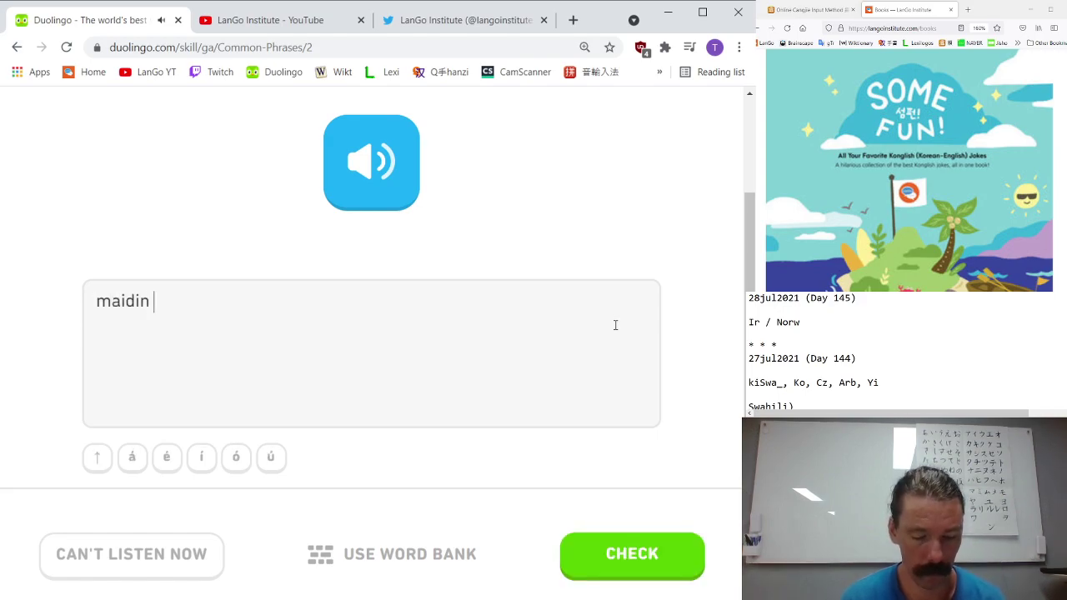
{"action": "type", "text": "mhaith"}
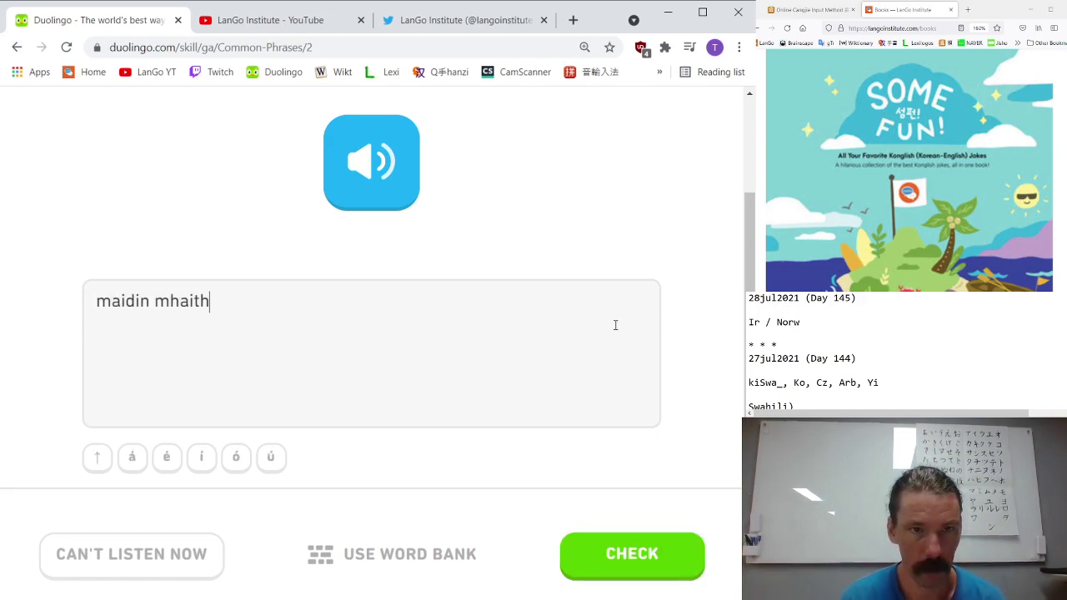
{"action": "key", "text": "Return"}
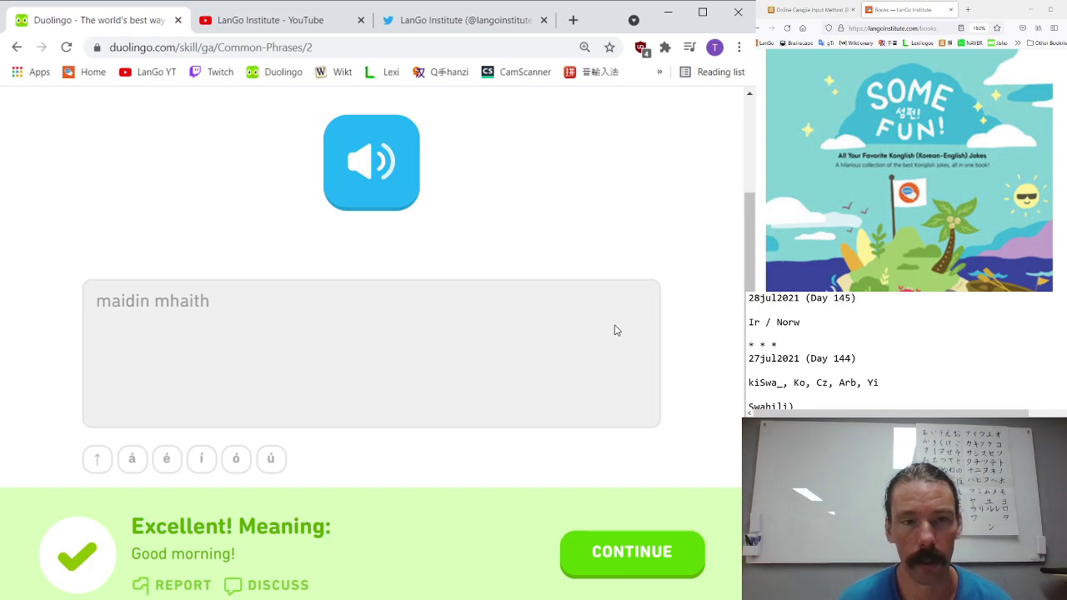
{"action": "key", "text": "Return"}
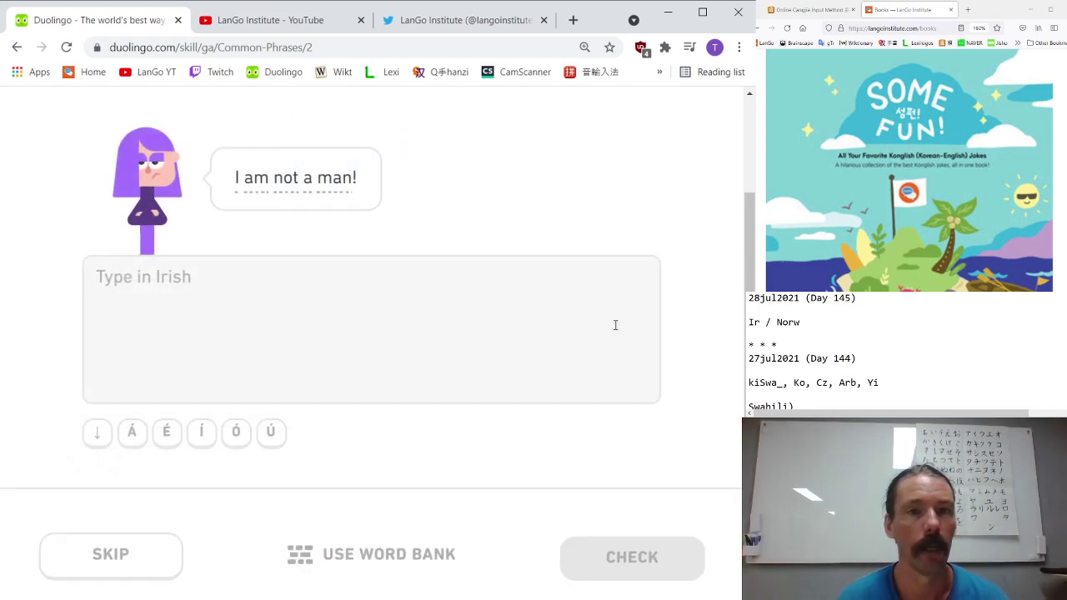
- Translate "I am not a man!" into Irish as "ní fear mé", submit the answer and continue
{"action": "type", "text": "n"}
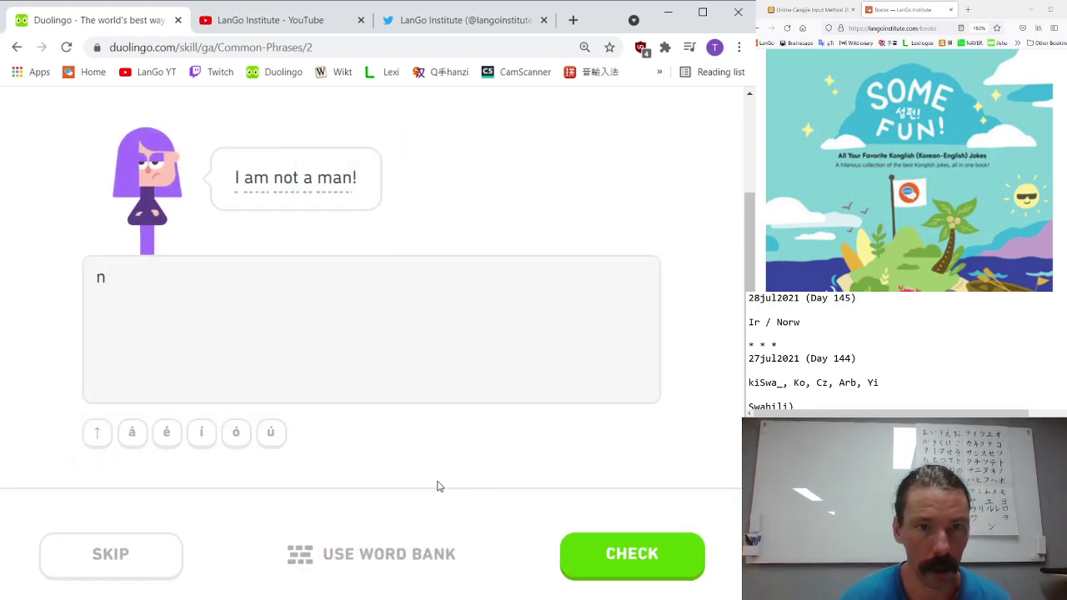
{"action": "left_click", "coordinate": [204, 434]}
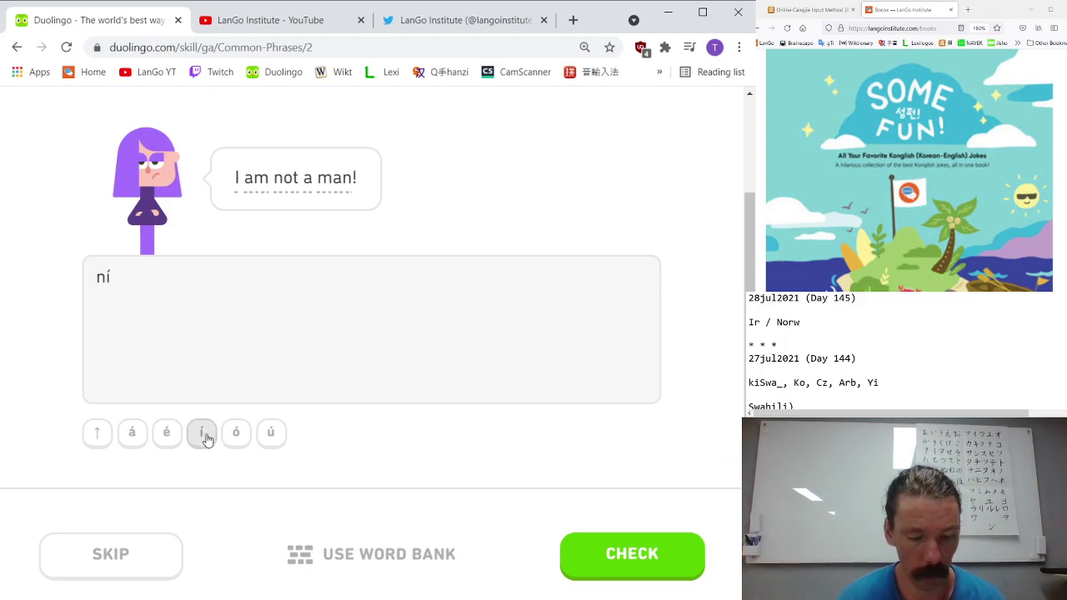
{"action": "type", "text": "fear"}
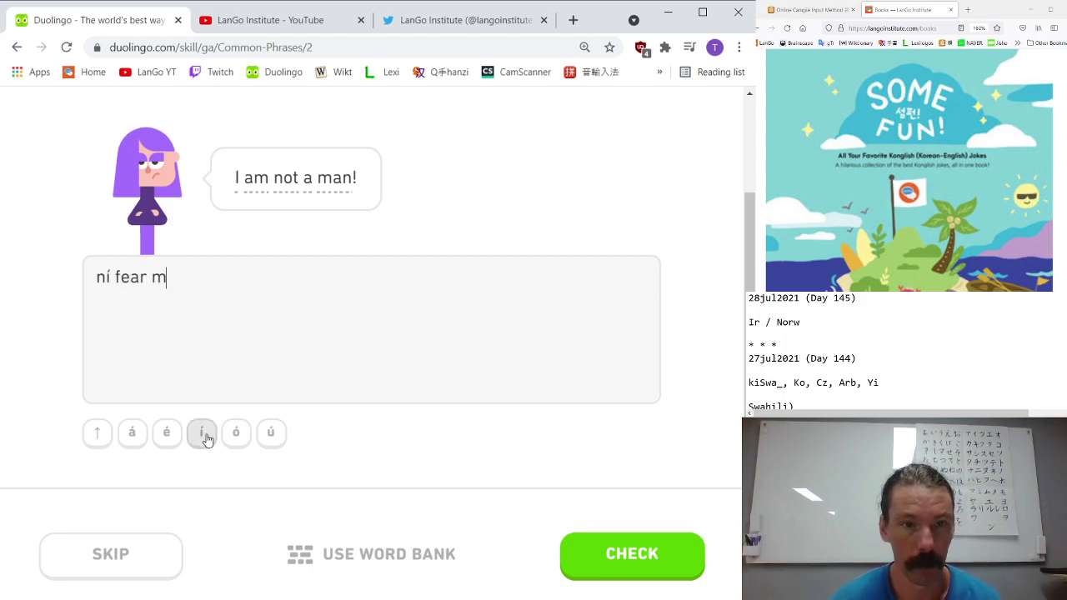
{"action": "type", "text": " m"}
{"action": "left_click", "coordinate": [167, 434]}
{"action": "key", "text": "Return"}
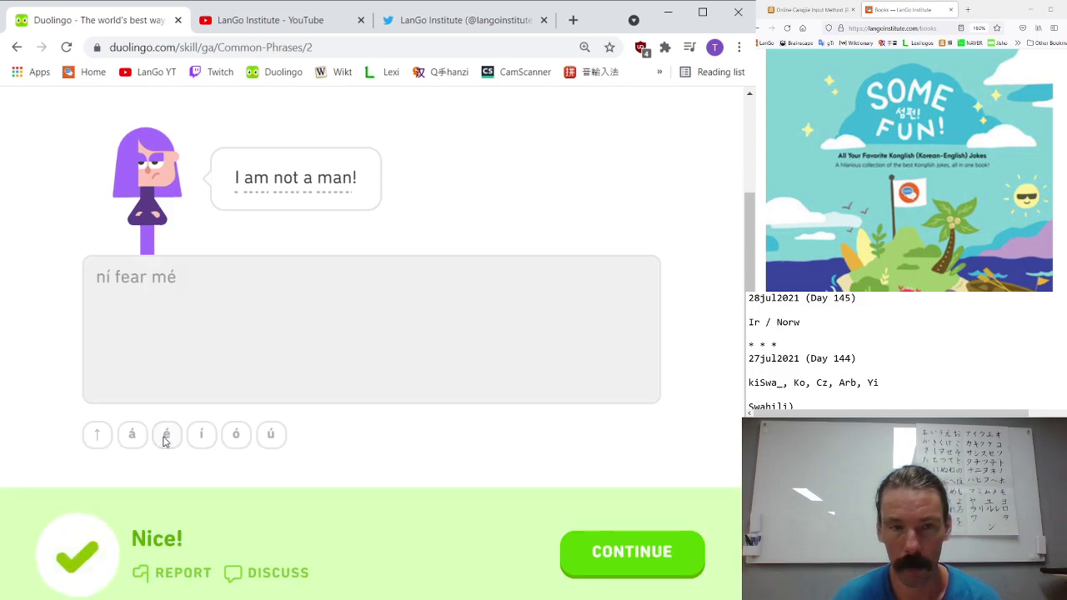
{"action": "key", "text": "Return"}
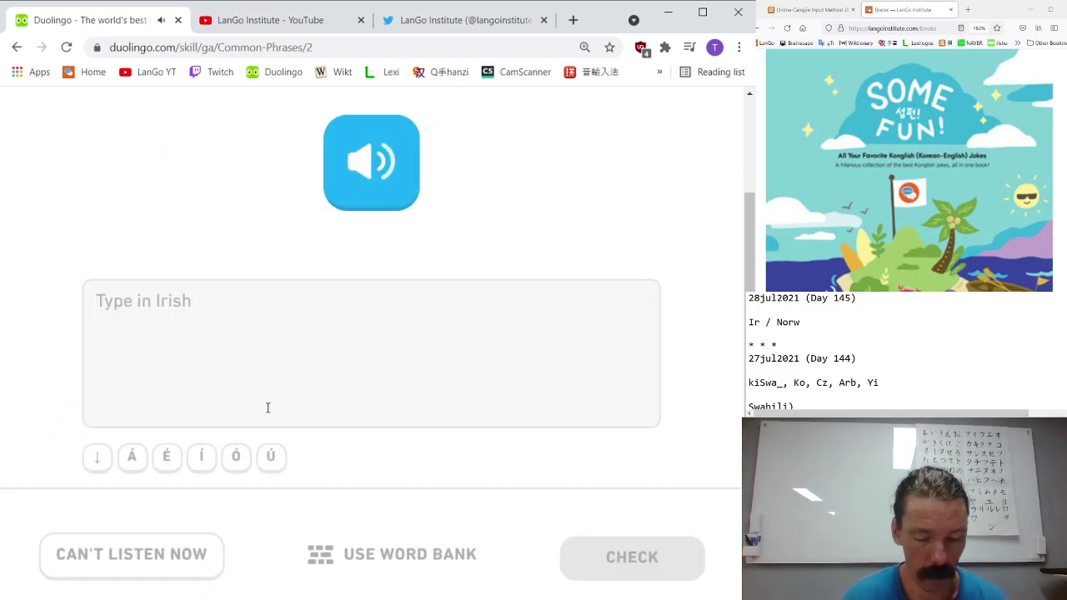
- Transcribe the spoken Irish phrase as "conas atá sé", submit the answer and continue
{"action": "type", "text": "conas at"}
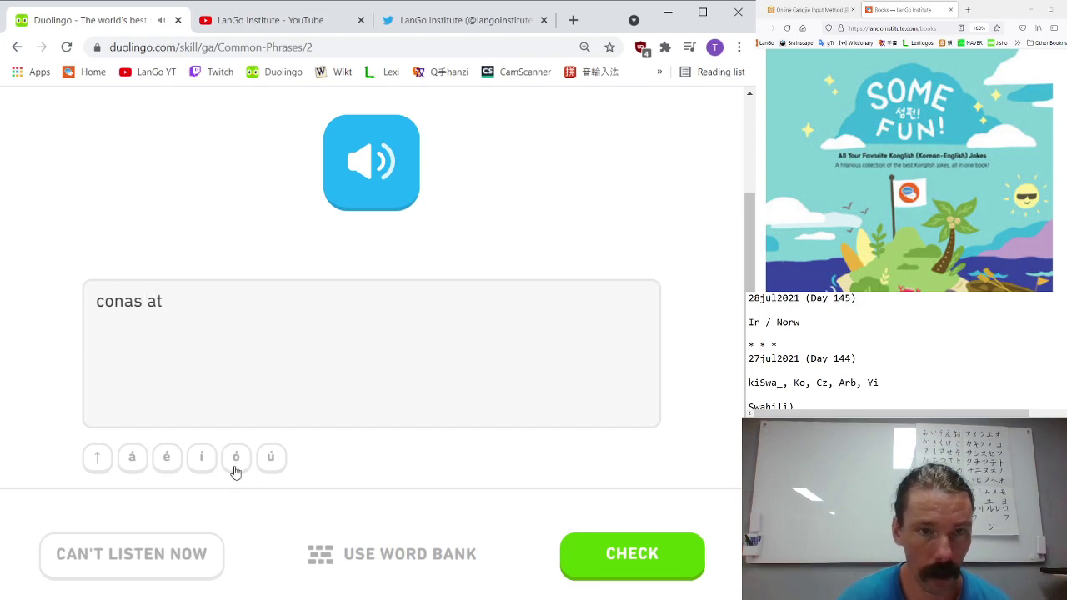
{"action": "left_click", "coordinate": [134, 459]}
{"action": "type", "text": "s"}
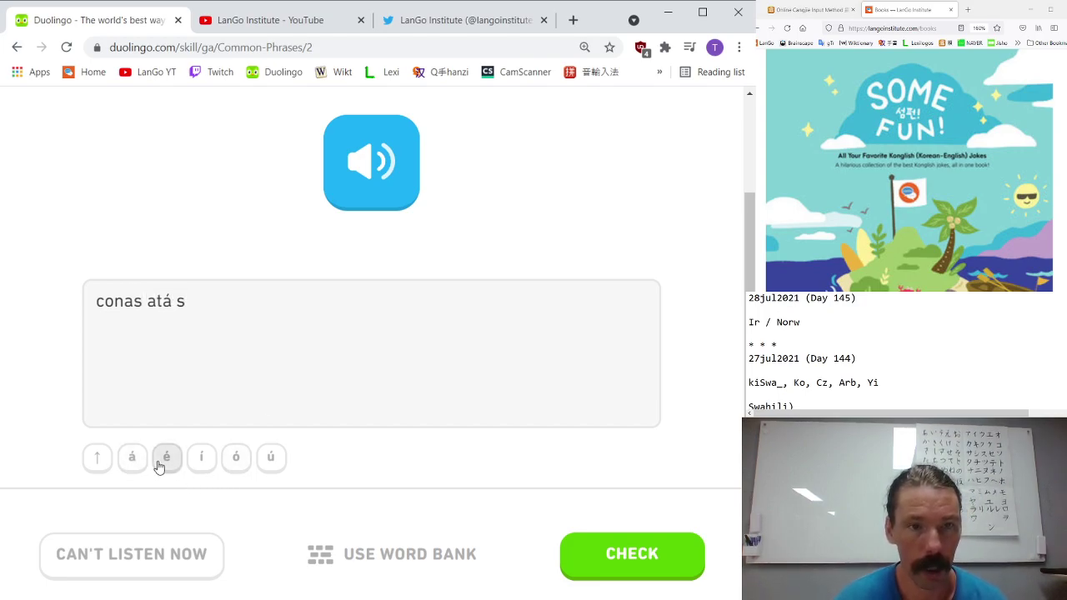
{"action": "left_click", "coordinate": [165, 459]}
{"action": "key", "text": "Return"}
{"action": "key", "text": "Return"}
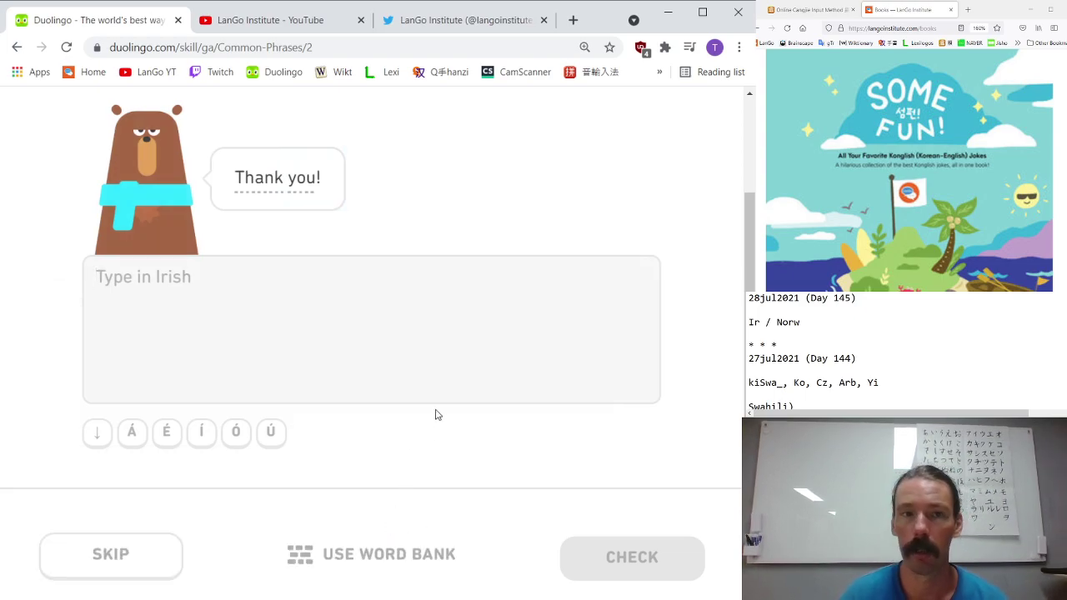
- Translate "Thank you!" into Irish as "go raibh maith agat", submit the answer and continue
{"action": "type", "text": "go r"}
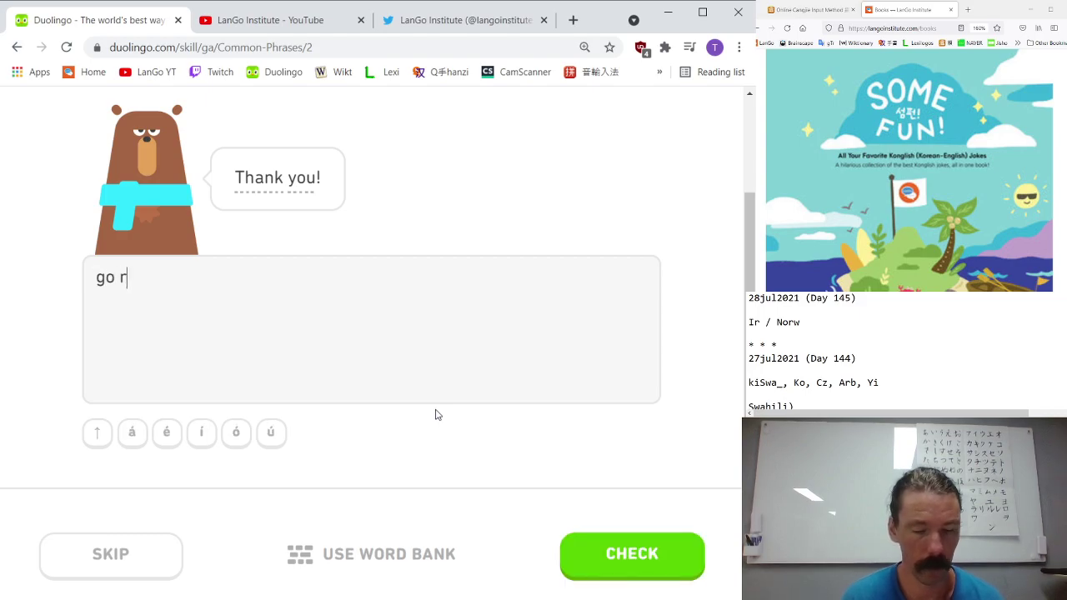
{"action": "type", "text": "aibh m"}
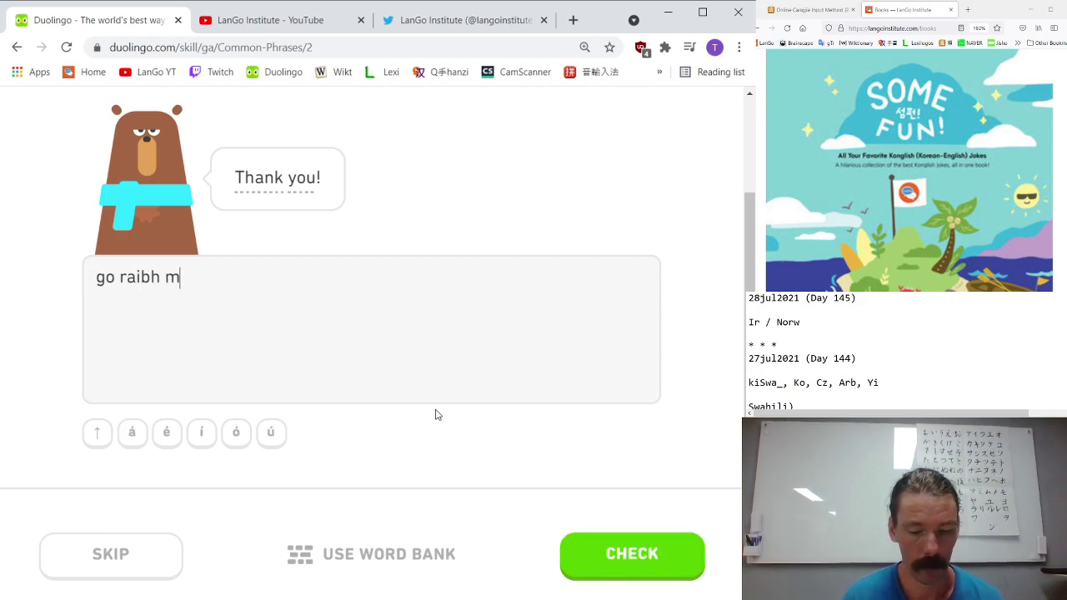
{"action": "type", "text": "aith agat"}
{"action": "key", "text": "Return"}
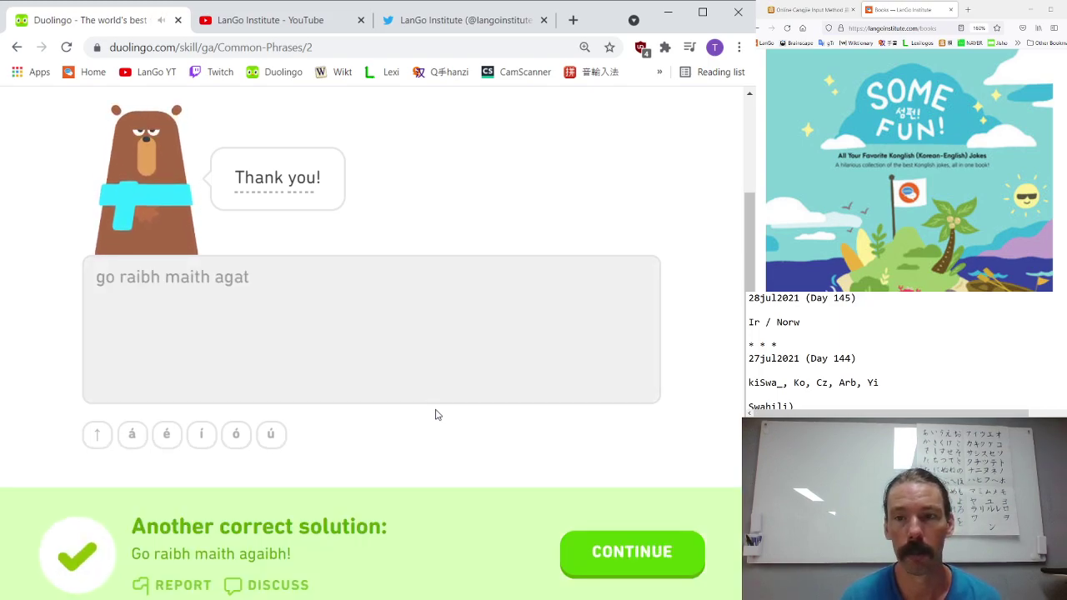
{"action": "key", "text": "Return"}
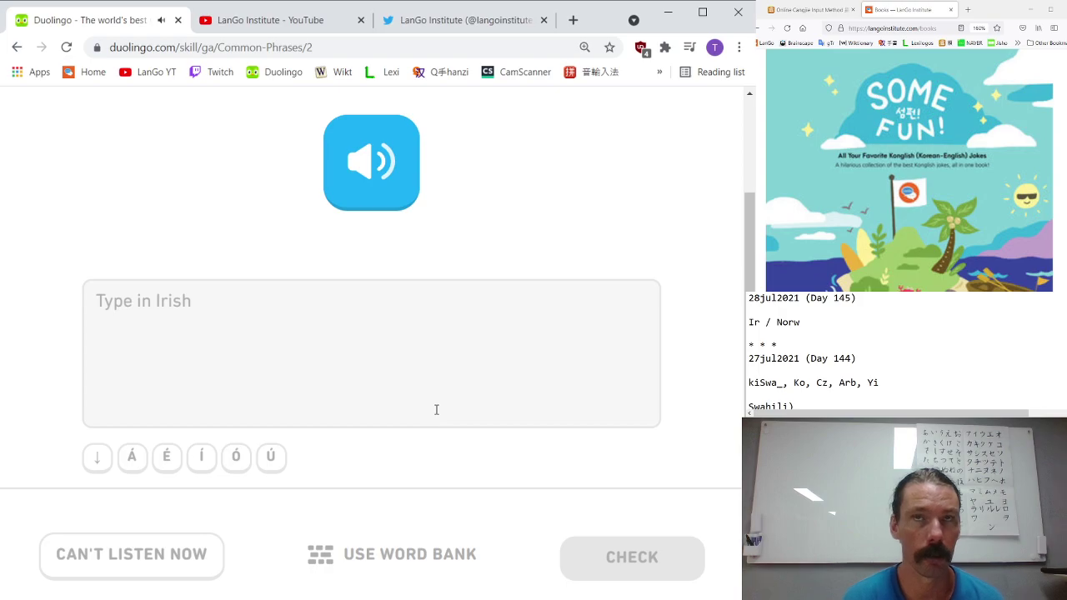
- Transcribe the spoken Irish phrase as "táim go maith go raibh maith agat", submit the answer, replay the audio and continue
{"action": "type", "text": "t"}
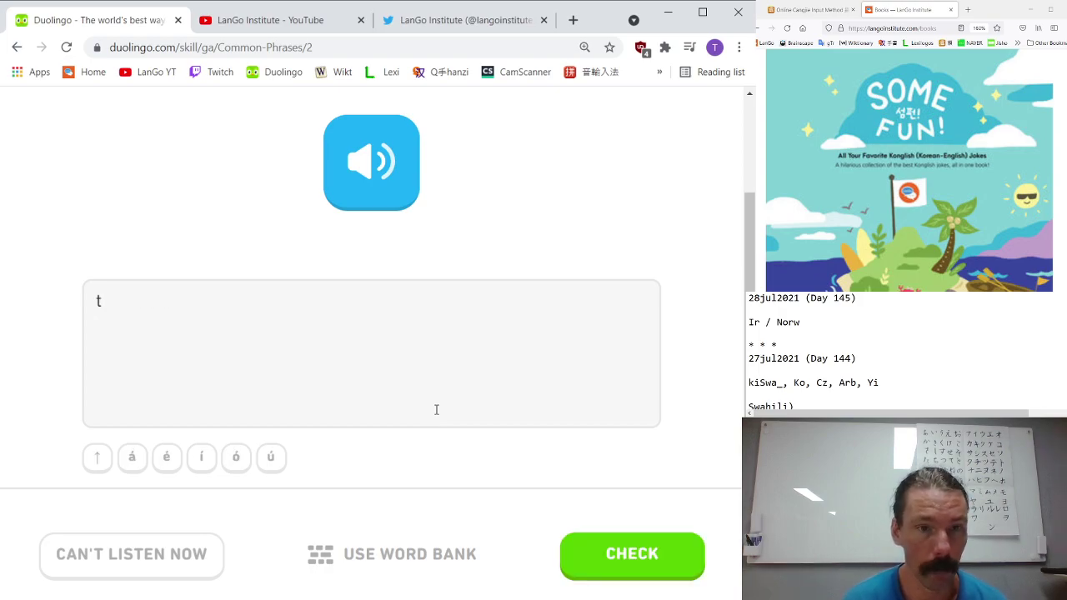
{"action": "left_click", "coordinate": [131, 457]}
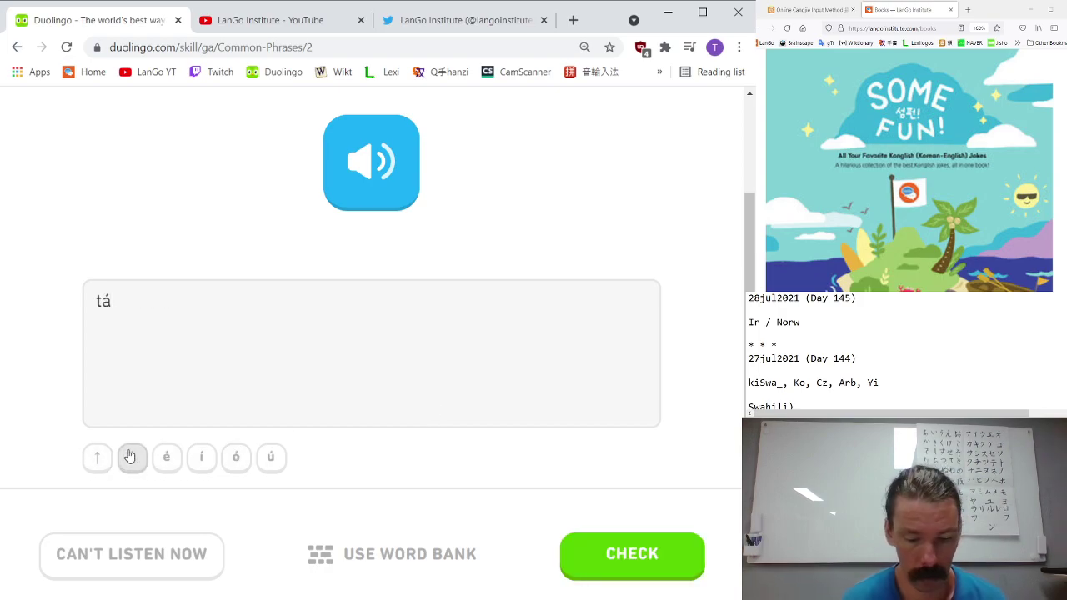
{"action": "type", "text": "im go maith"}
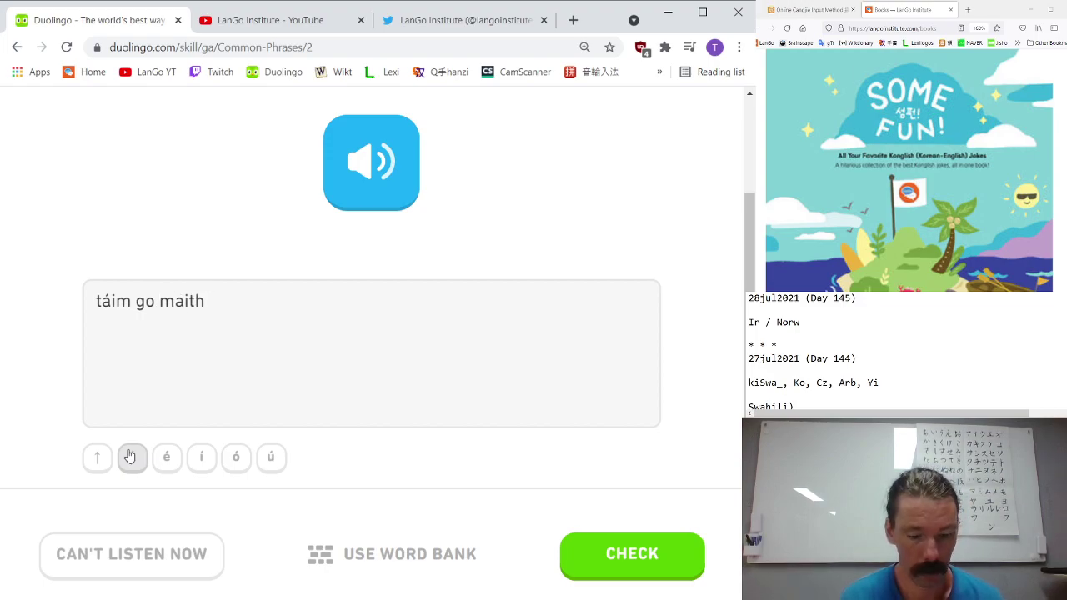
{"action": "type", "text": " go raibj"}
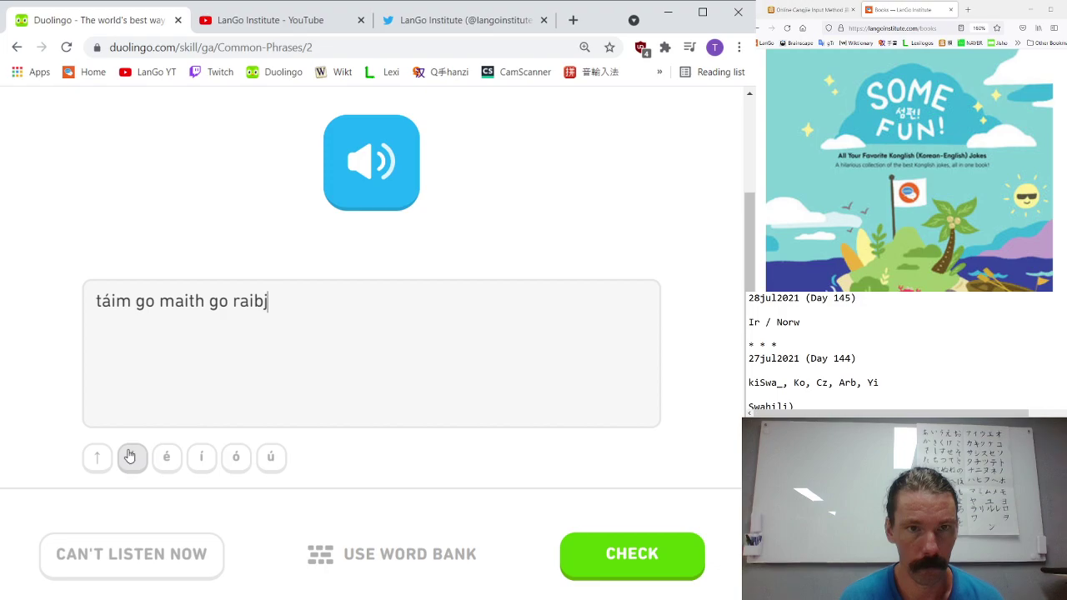
{"action": "key", "text": "BackSpace"}
{"action": "type", "text": "h maith "}
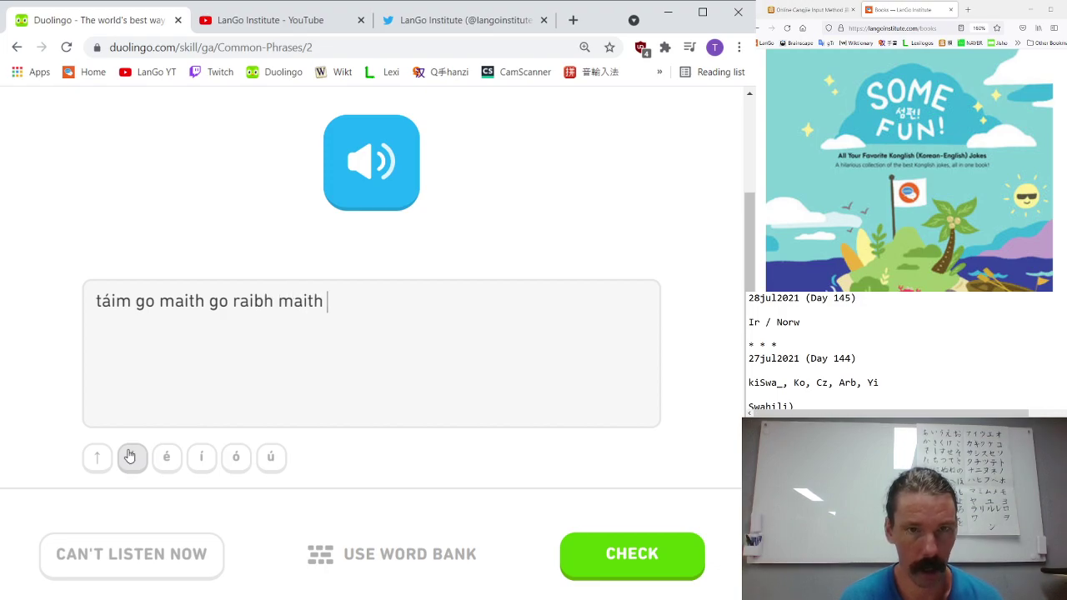
{"action": "type", "text": "agat"}
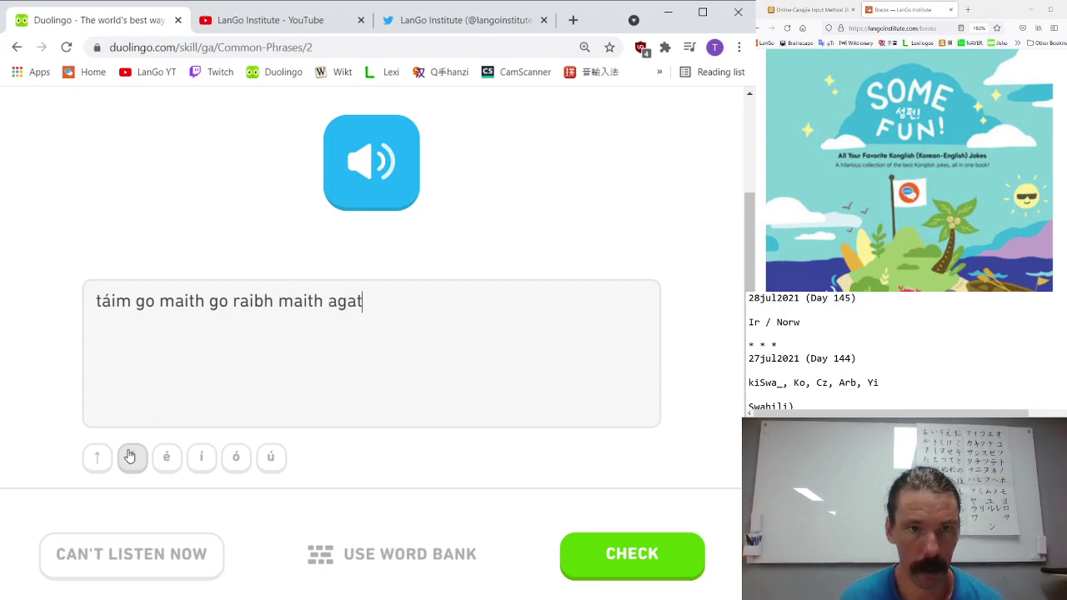
{"action": "key", "text": "Return"}
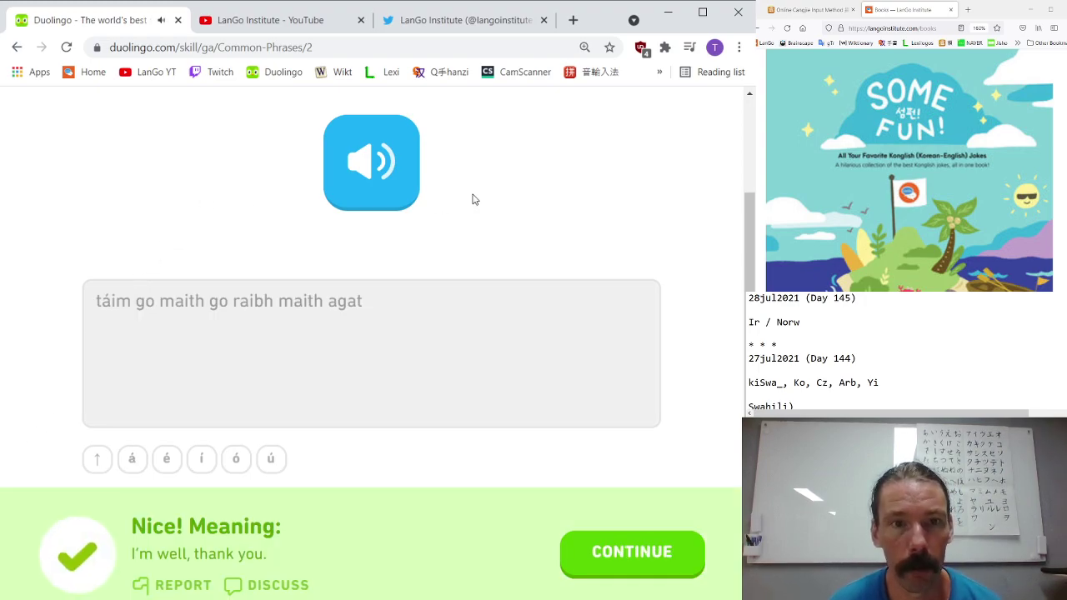
{"action": "left_click", "coordinate": [398, 150]}
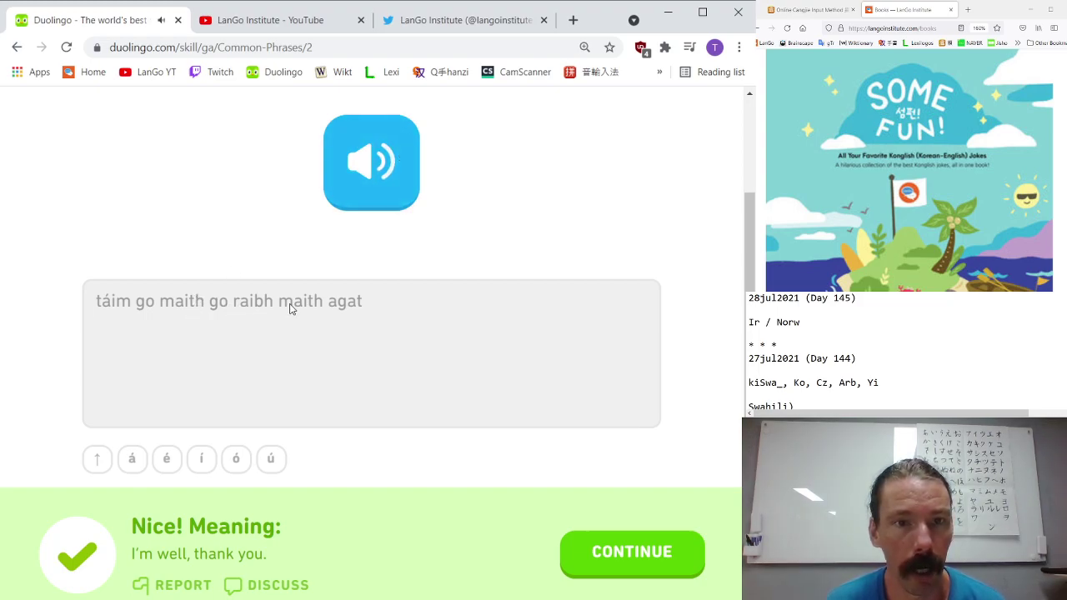
{"action": "left_click", "coordinate": [616, 548]}
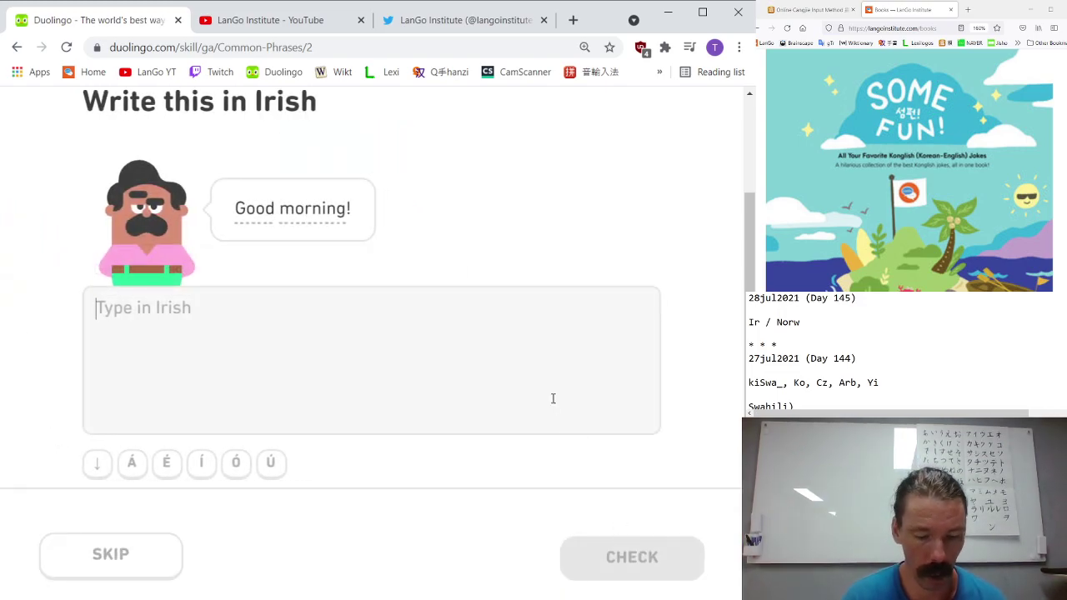
- Translate "Good morning!" into Irish as "maidin mhaith", submit the answer and continue through the lesson summary
{"action": "type", "text": "maidin"}
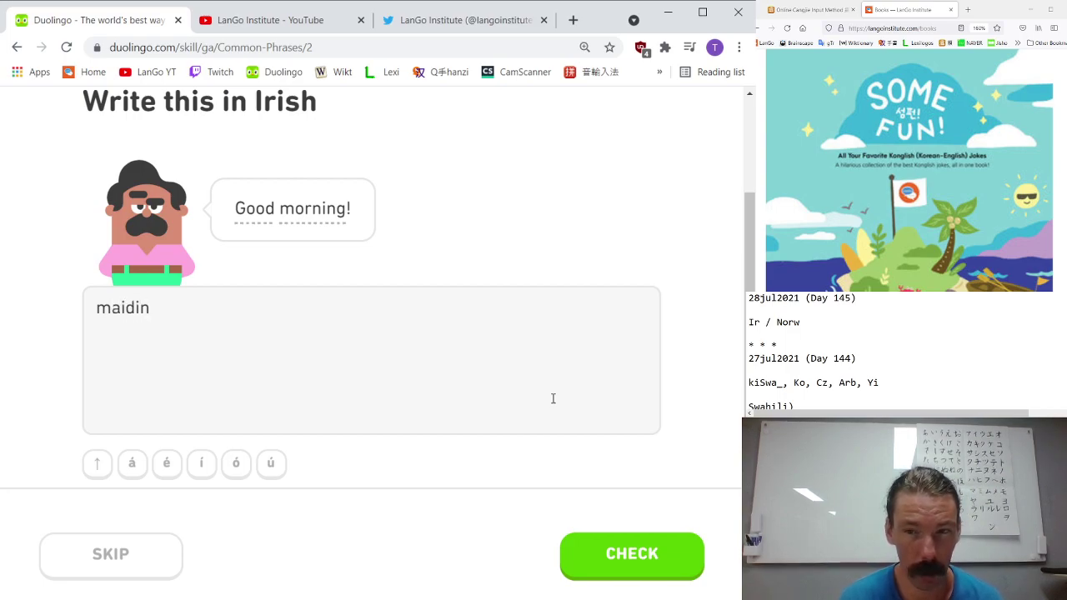
{"action": "type", "text": " mh"}
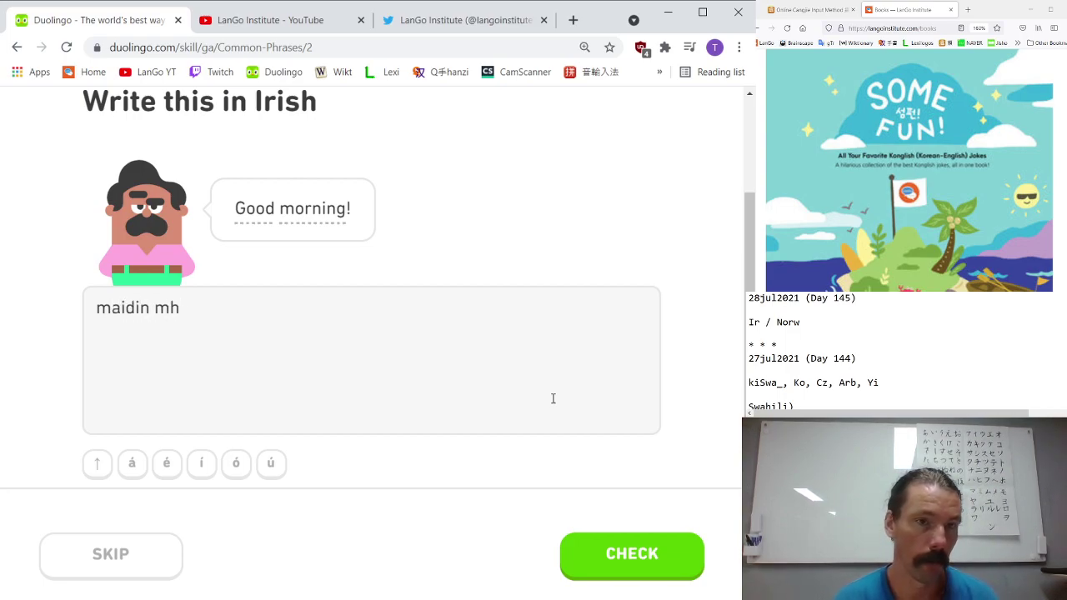
{"action": "type", "text": "aith"}
{"action": "key", "text": "Return"}
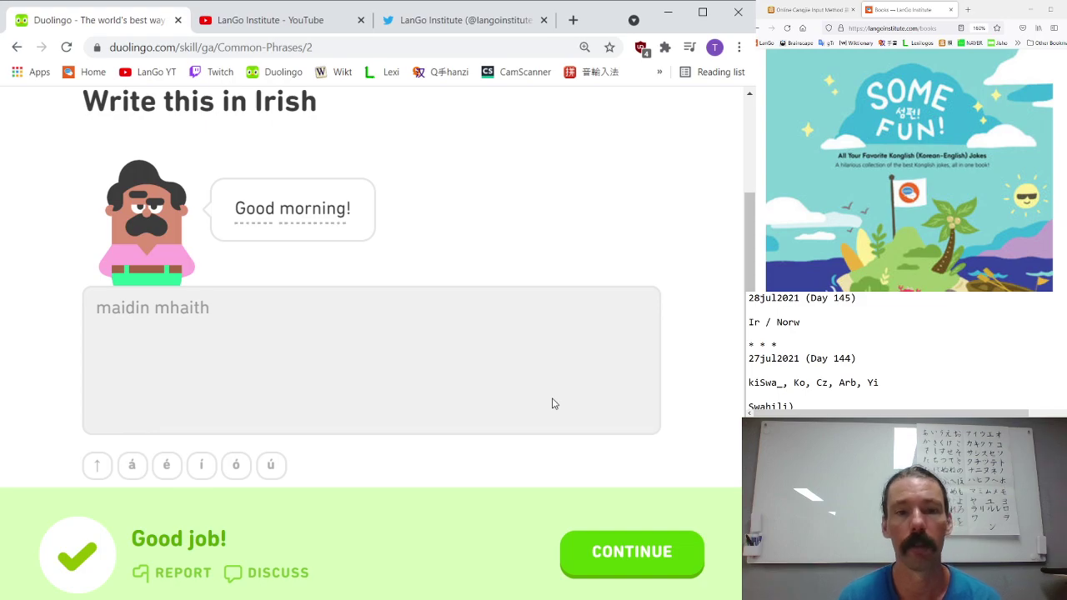
{"action": "left_click", "coordinate": [671, 554]}
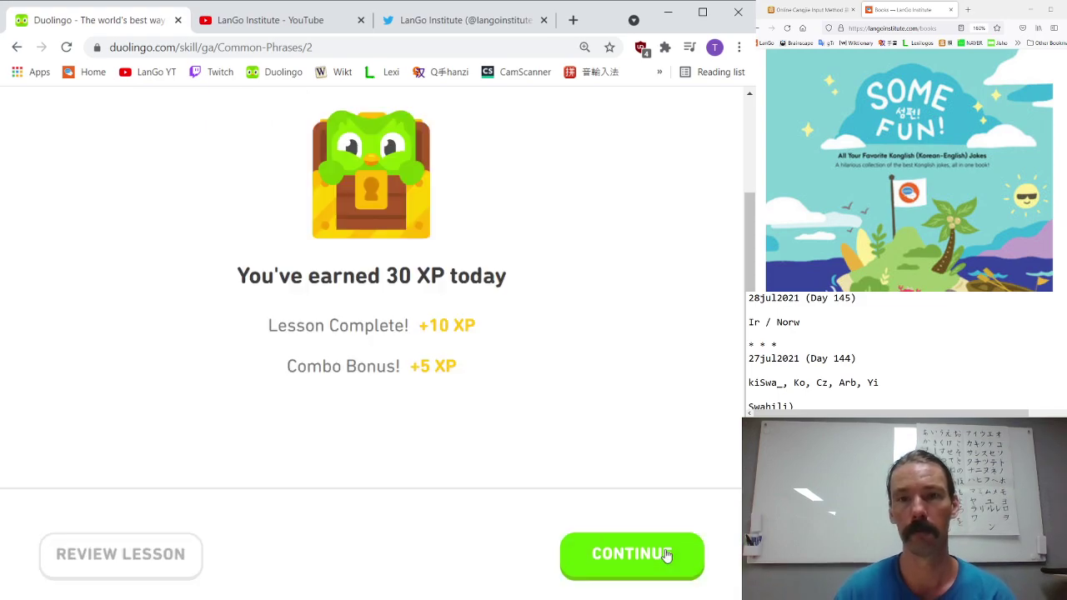
{"action": "left_click", "coordinate": [667, 554]}
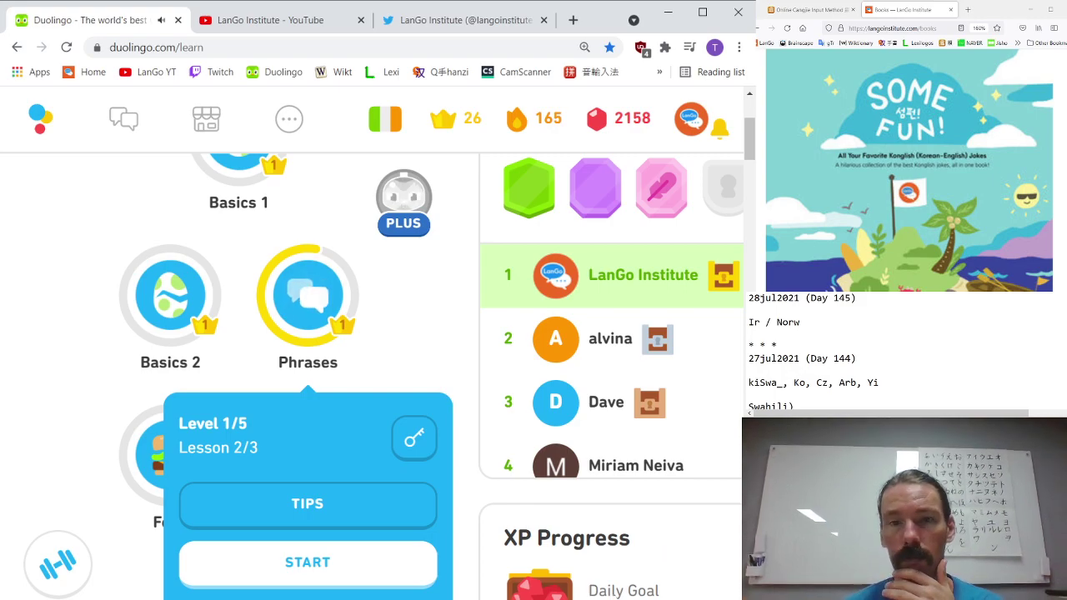
- Start the next Phrases lesson and transcribe the spoken Irish word as "Bearla", submitting the answer and continuing
{"action": "left_click", "coordinate": [422, 558]}
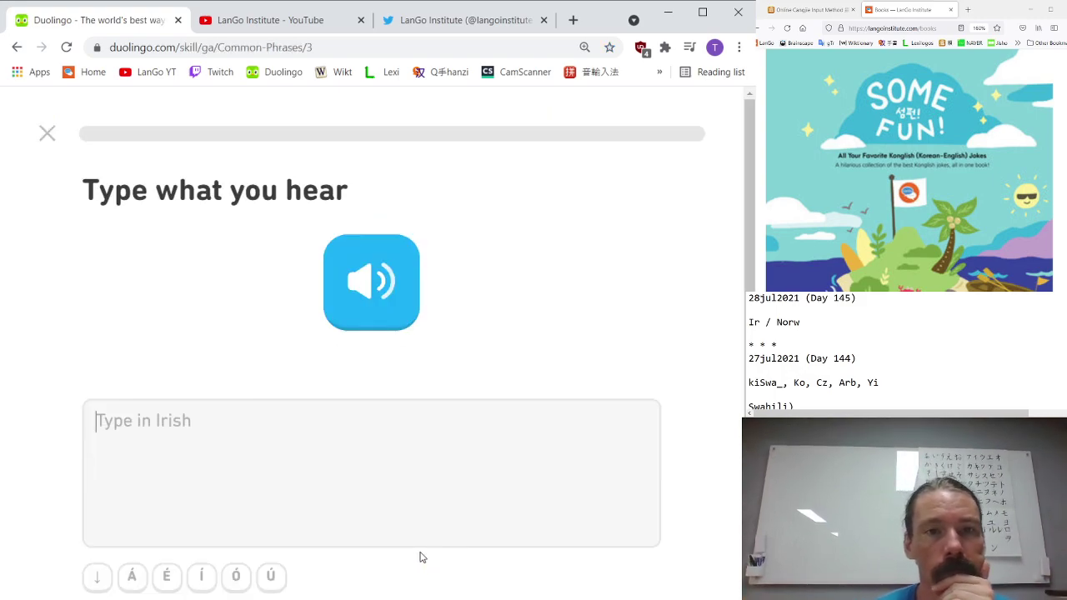
{"action": "left_click", "coordinate": [440, 475]}
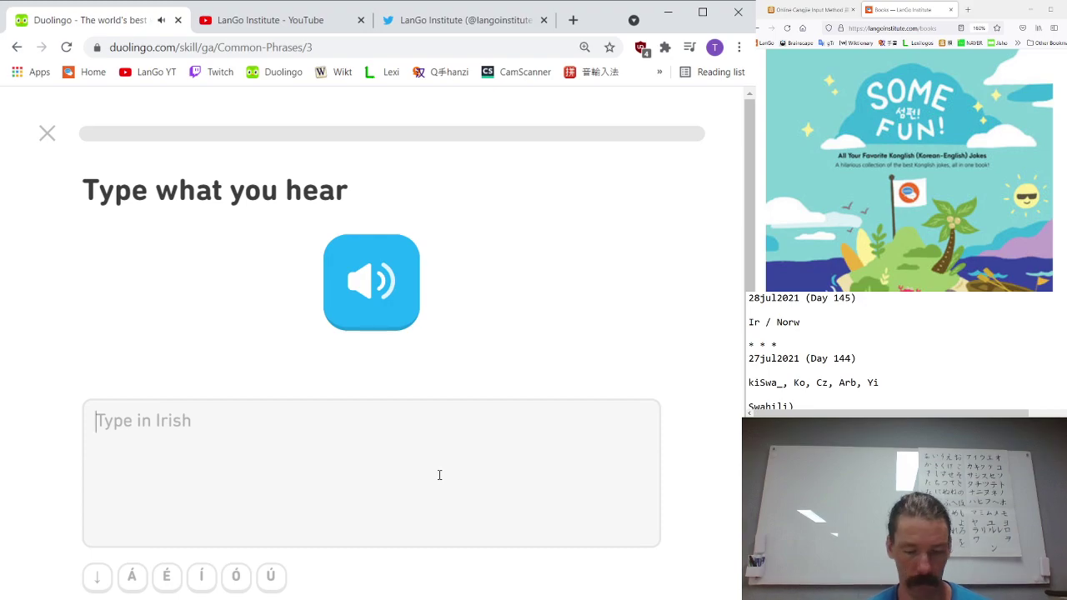
{"action": "type", "text": "Bearla"}
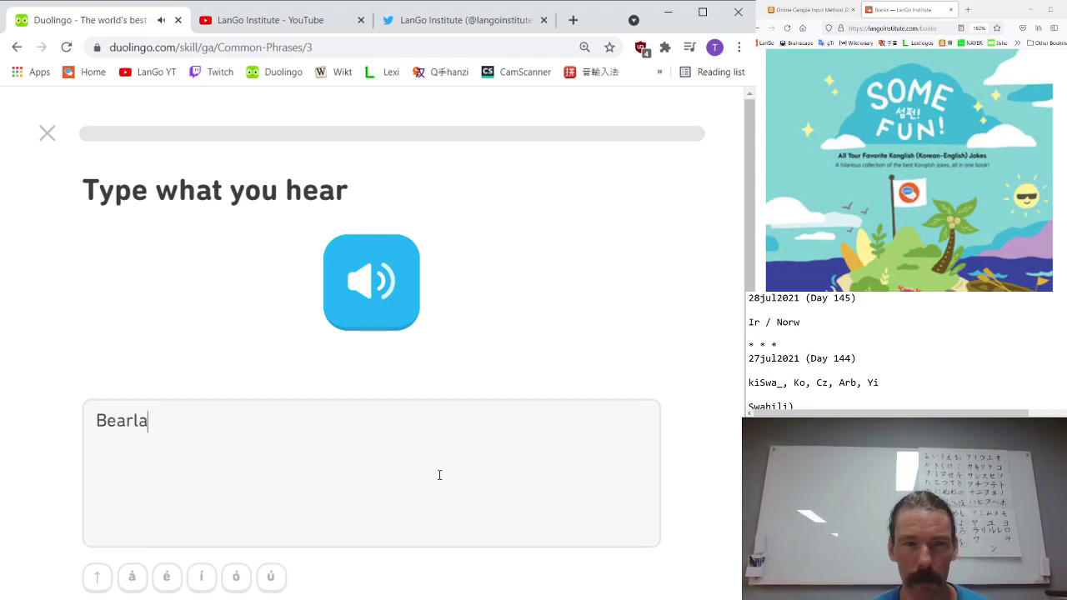
{"action": "key", "text": "Return"}
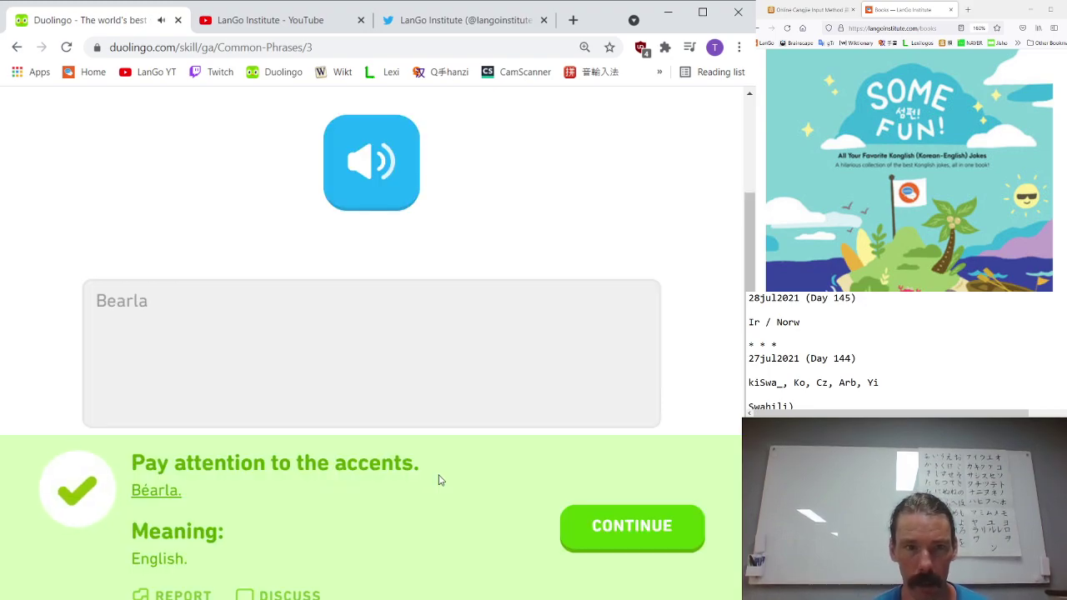
{"action": "key", "text": "Return"}
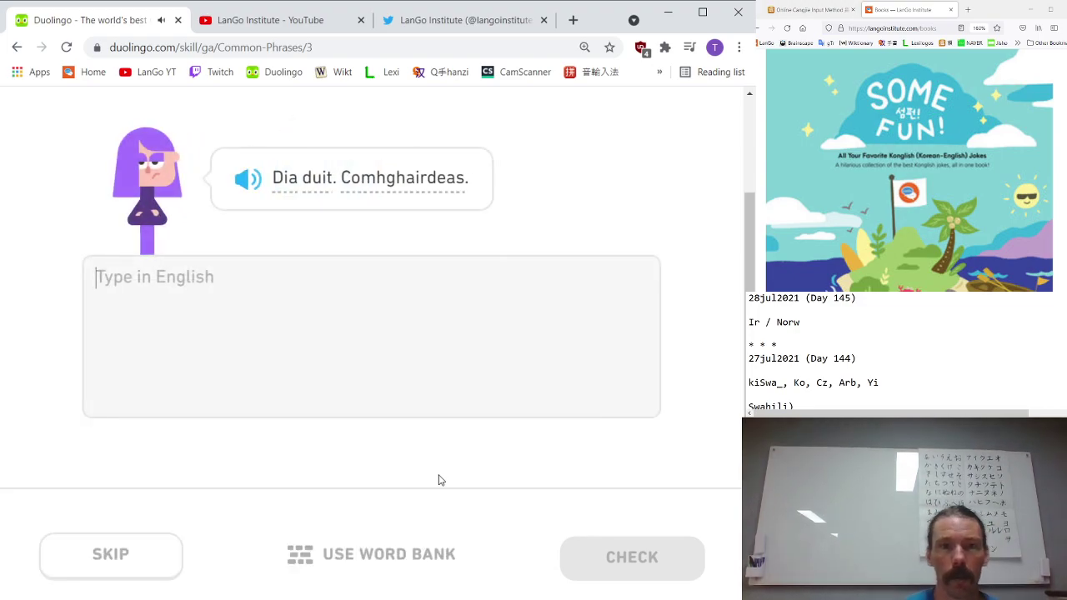
- Translate "Dia duit. Comhghairdeas." into English as "hi congratulations", submit the answer and continue
{"action": "type", "text": "hi congratui"}
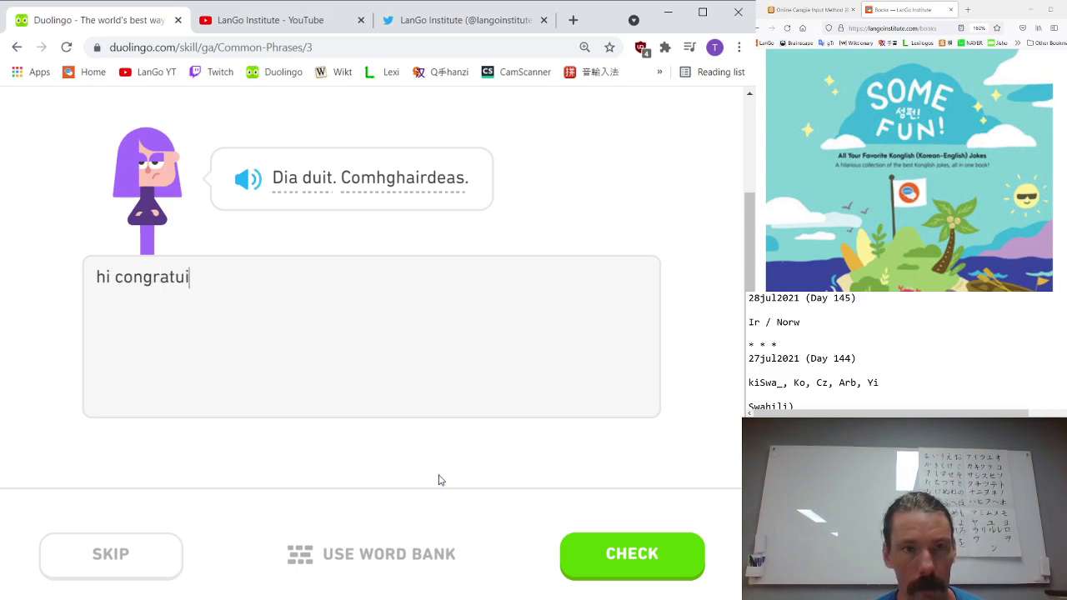
{"action": "key", "text": "BackSpace"}
{"action": "type", "text": "lations"}
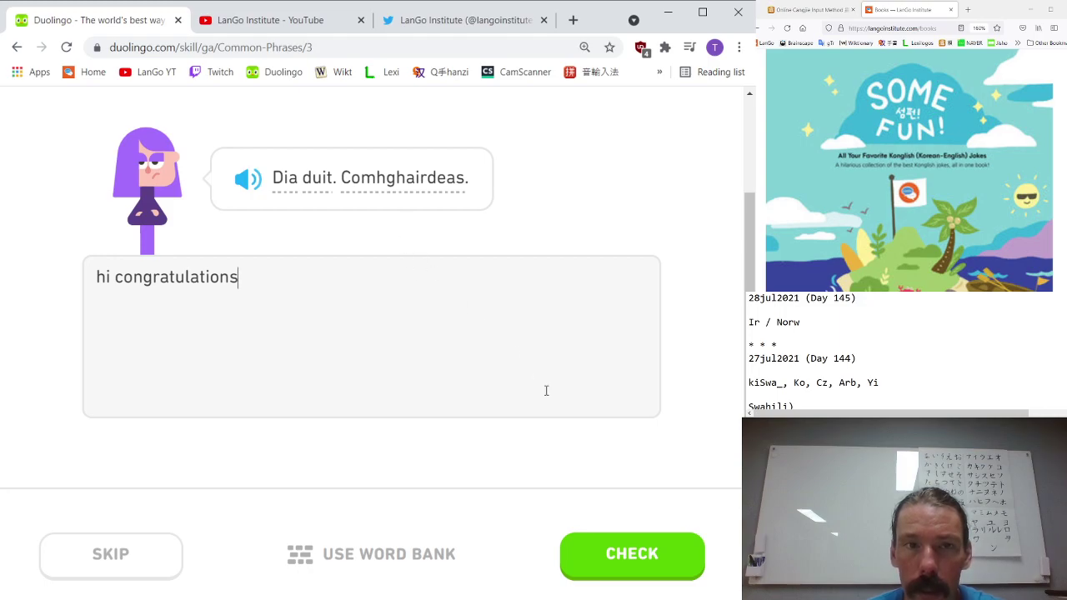
{"action": "left_click", "coordinate": [584, 543]}
{"action": "left_click", "coordinate": [591, 567]}
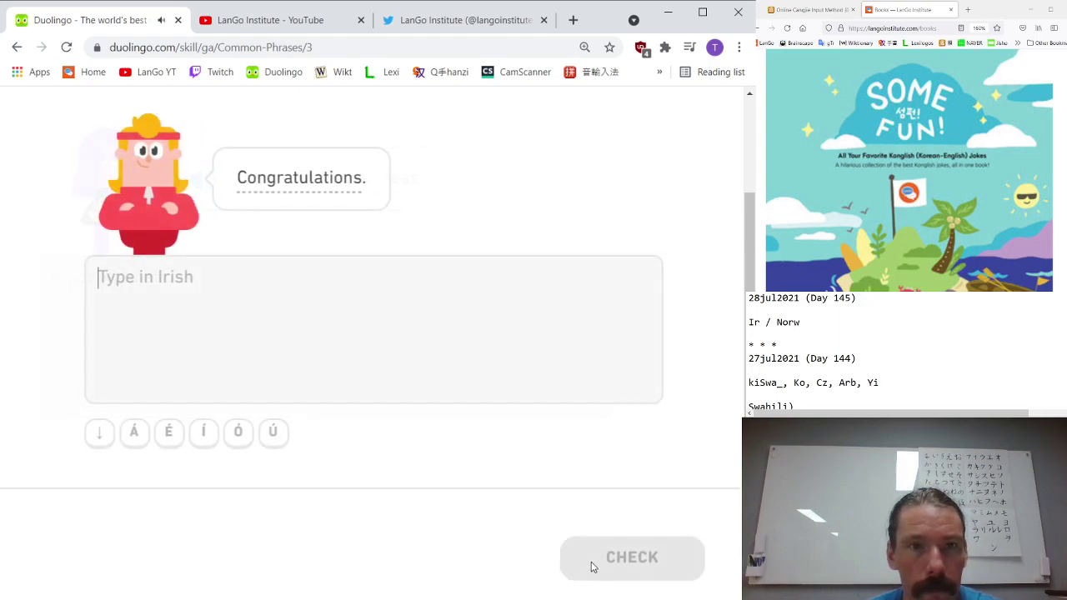
- Translate "Congratulations." into Irish as "comhghairdeas", submit the answer and continue
{"action": "type", "text": "c"}
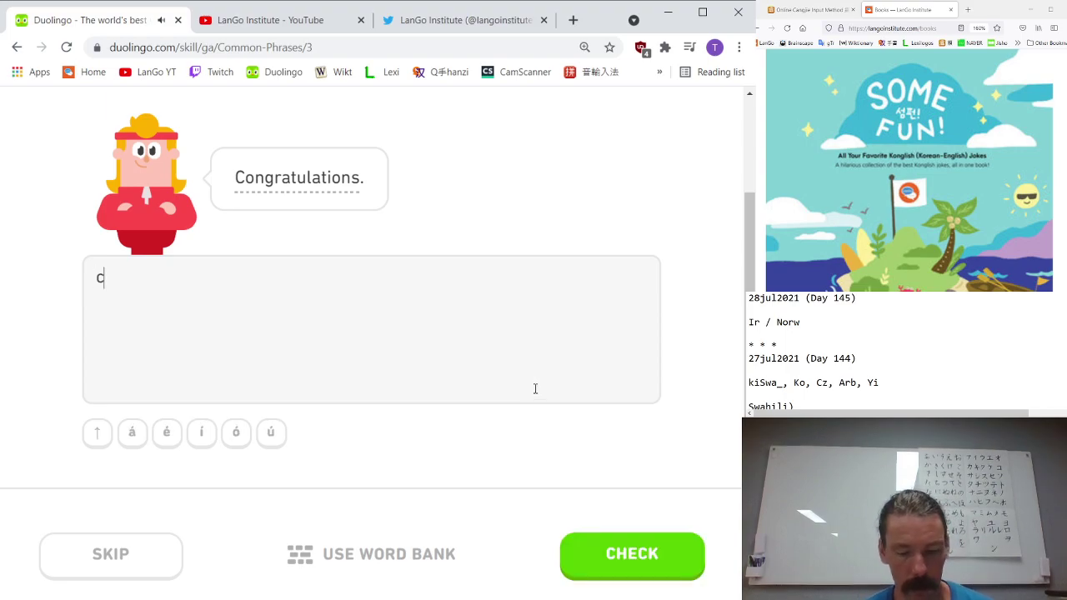
{"action": "type", "text": "omh"}
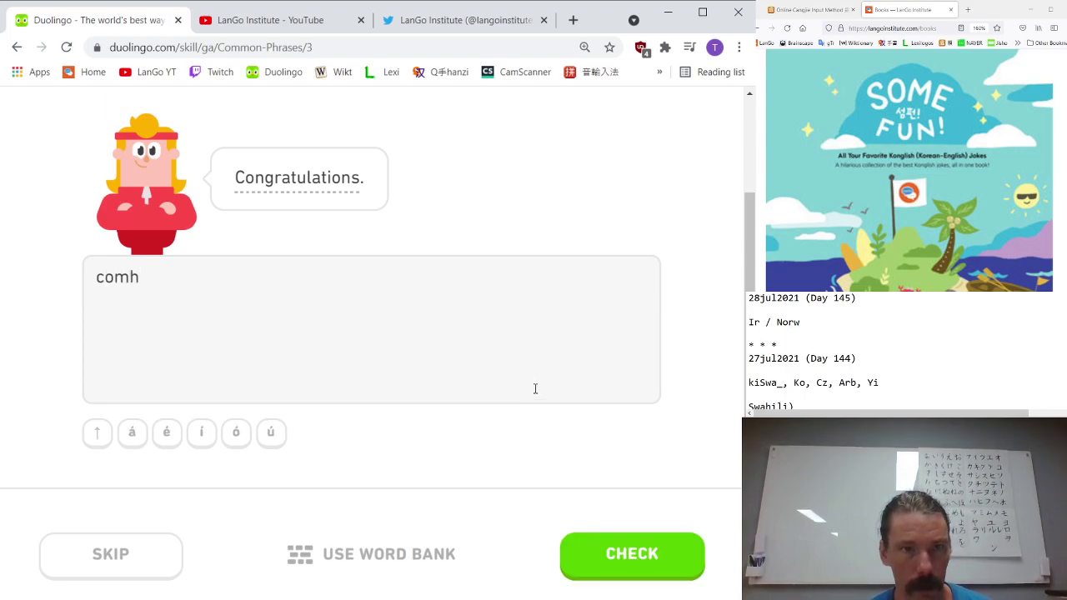
{"action": "type", "text": "ghairdeas"}
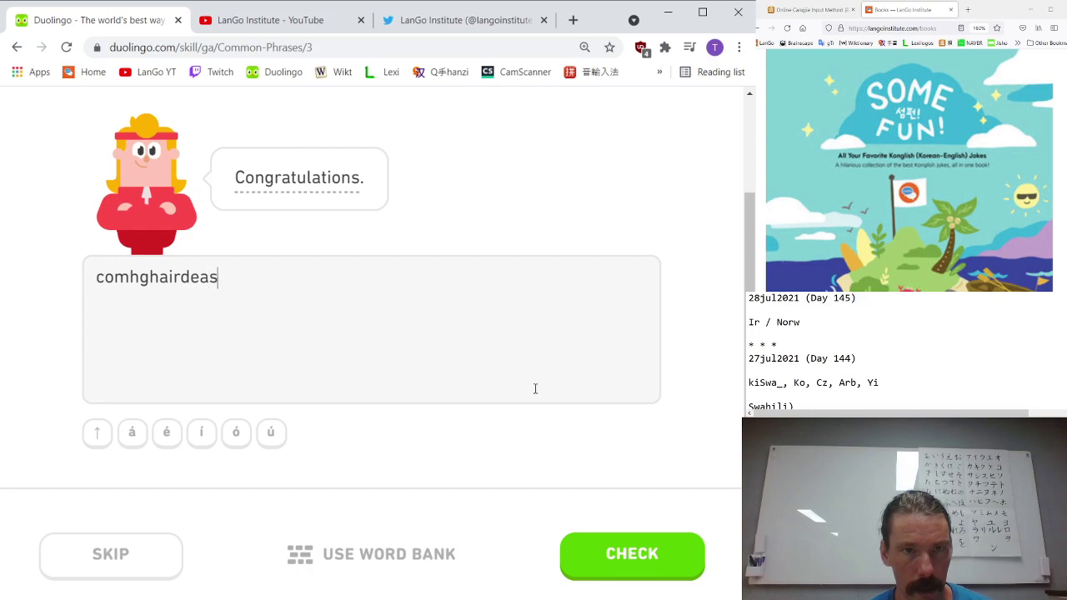
{"action": "key", "text": "Return"}
{"action": "key", "text": "Return"}
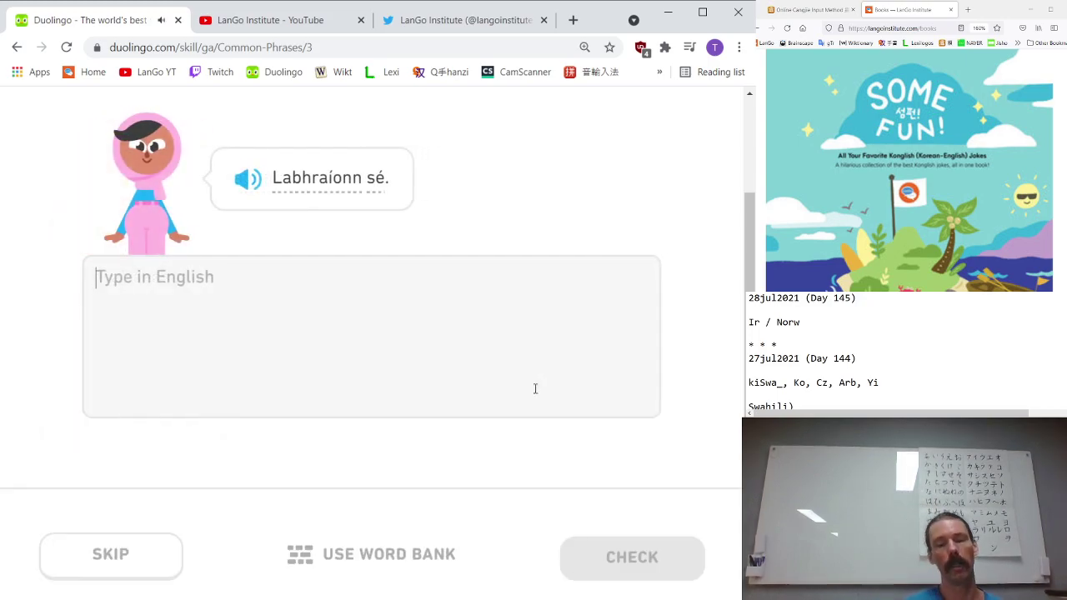
- Translate "Labhraíonn sé." into English as "he speaks", submit the answer and continue
{"action": "type", "text": "he speaks"}
{"action": "key", "text": "Return"}
{"action": "key", "text": "Return"}
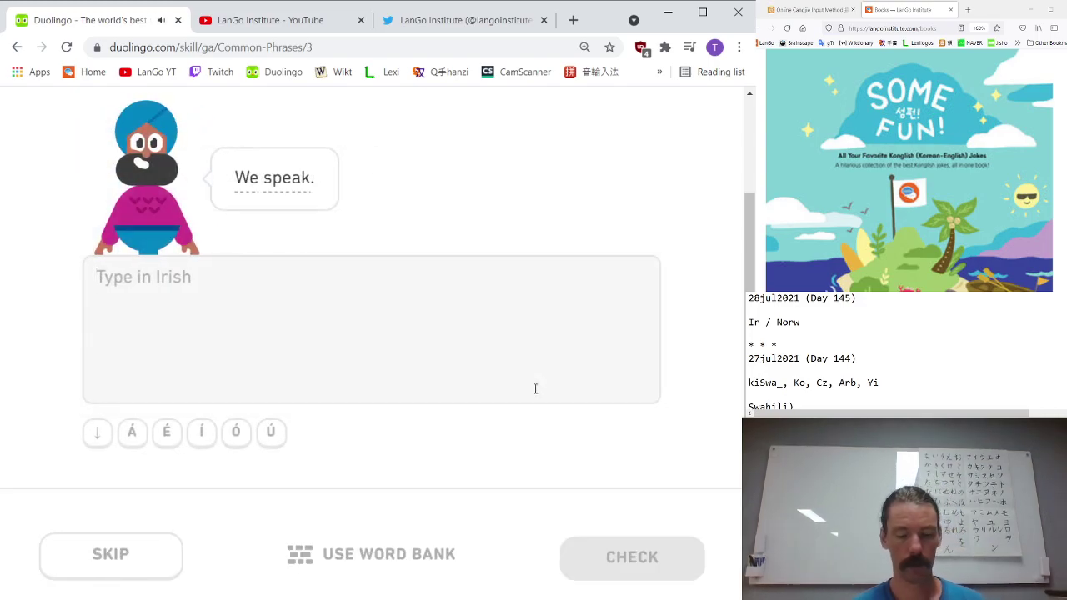
- Translate "We speak." into Irish as "labhraímid", checking the word hint, submit the answer and continue
{"action": "type", "text": "L"}
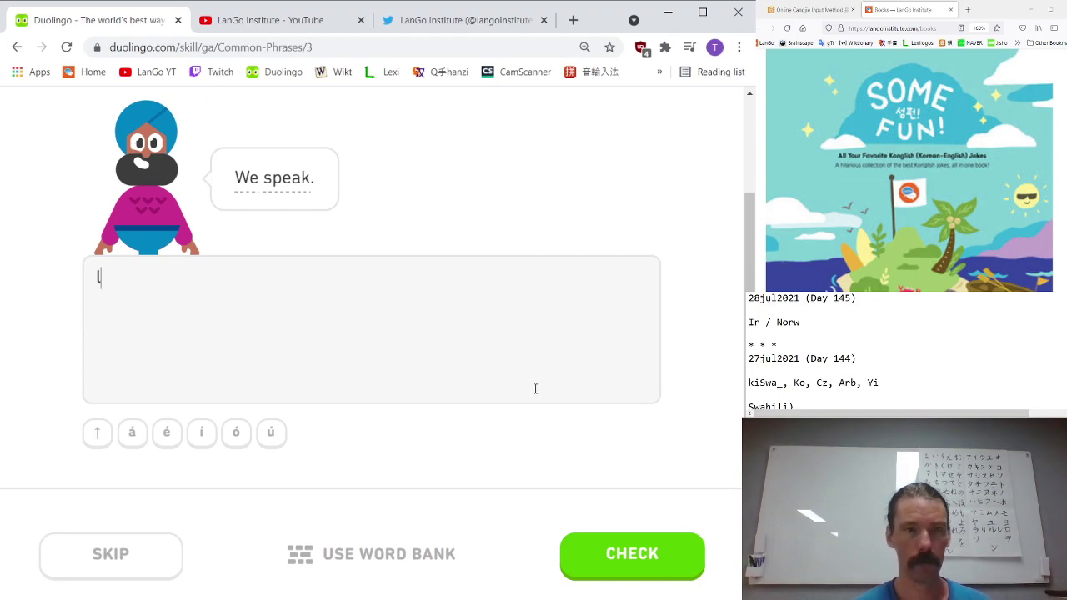
{"action": "type", "text": "a"}
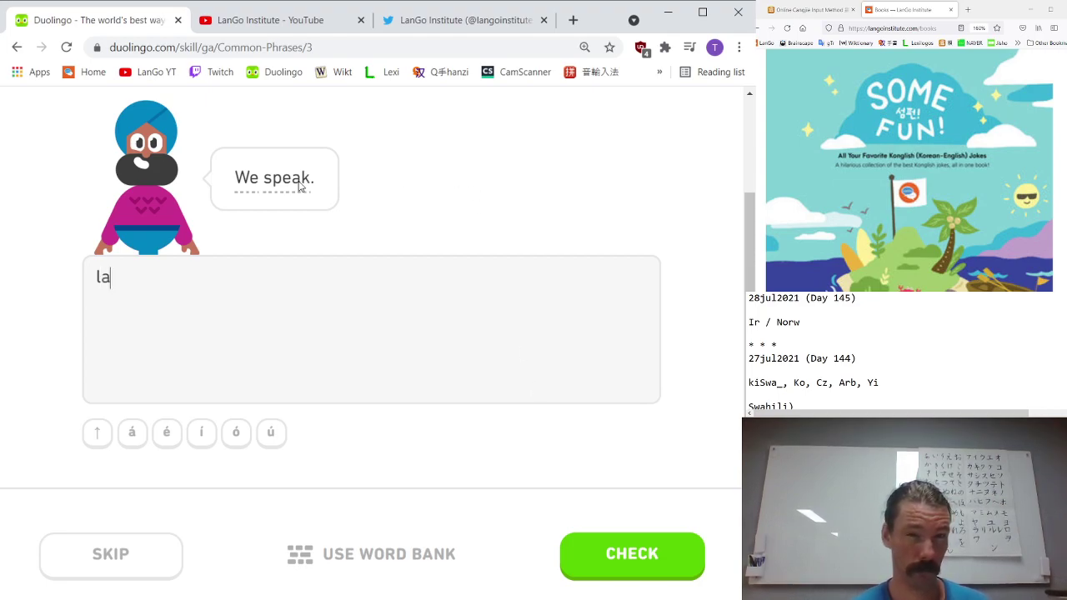
{"action": "mouse_move", "coordinate": [299, 188]}
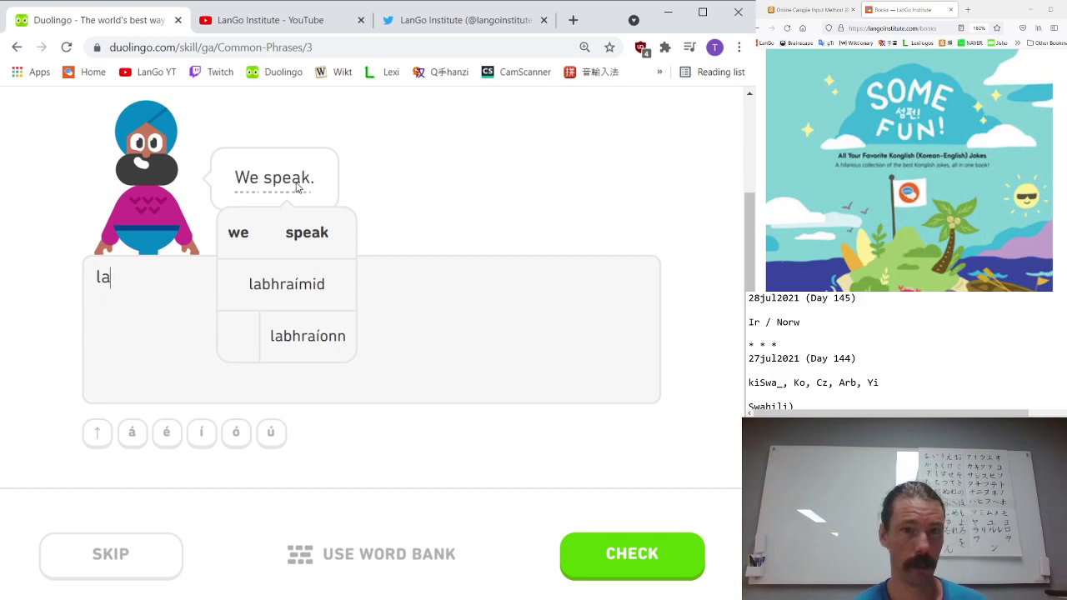
{"action": "type", "text": "bhra"}
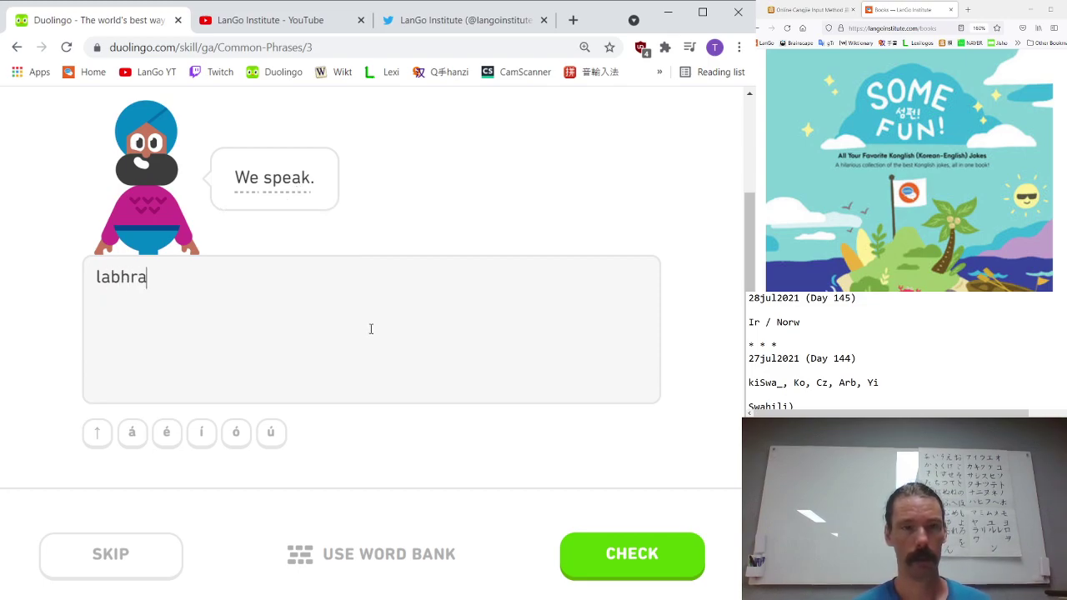
{"action": "left_click", "coordinate": [202, 442]}
{"action": "type", "text": "mid"}
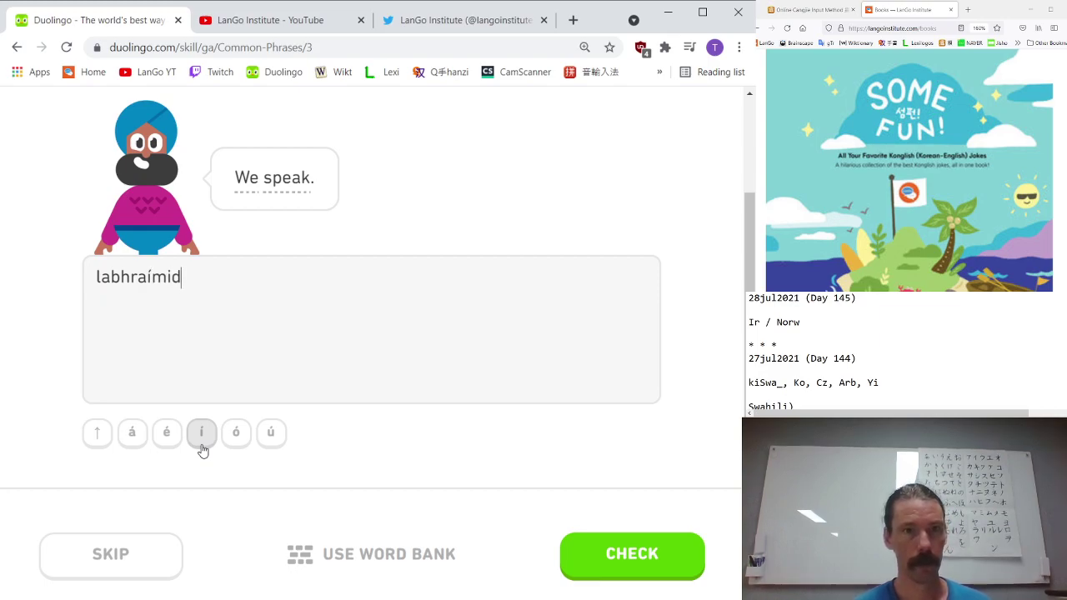
{"action": "key", "text": "Return"}
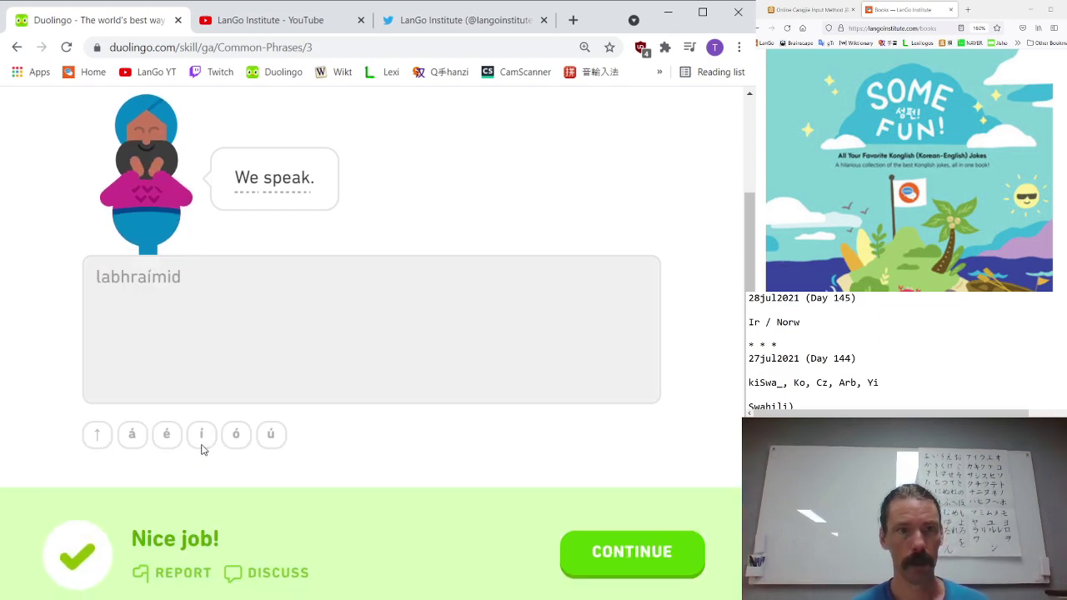
{"action": "key", "text": "Return"}
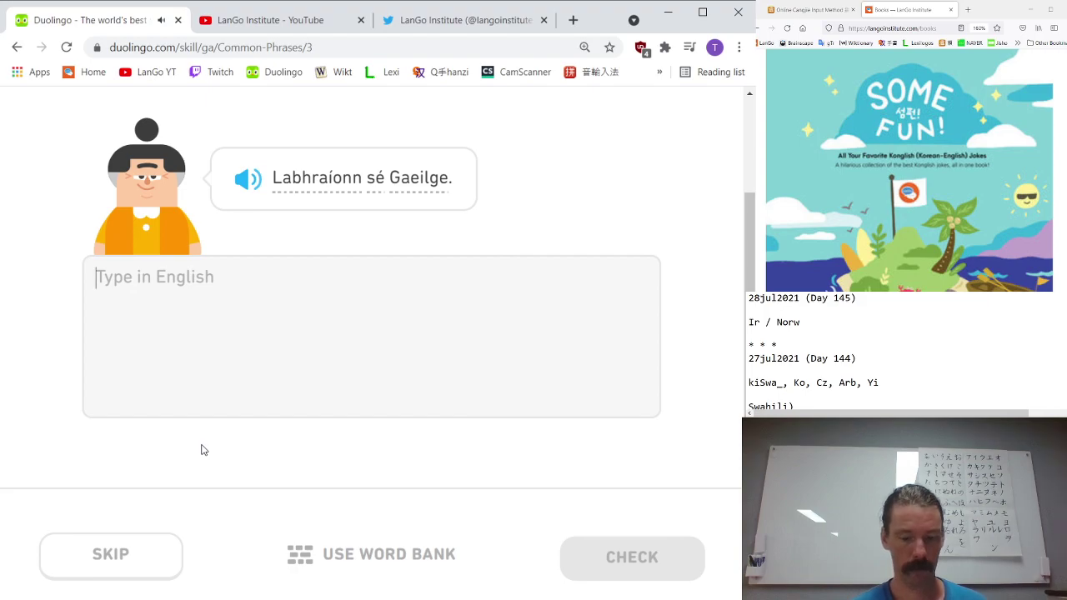
- Translate "Labhraíonn sé Gaeilge." into English as "he speaks Irish", submit the answer and continue
{"action": "type", "text": "he speaks Iri"}
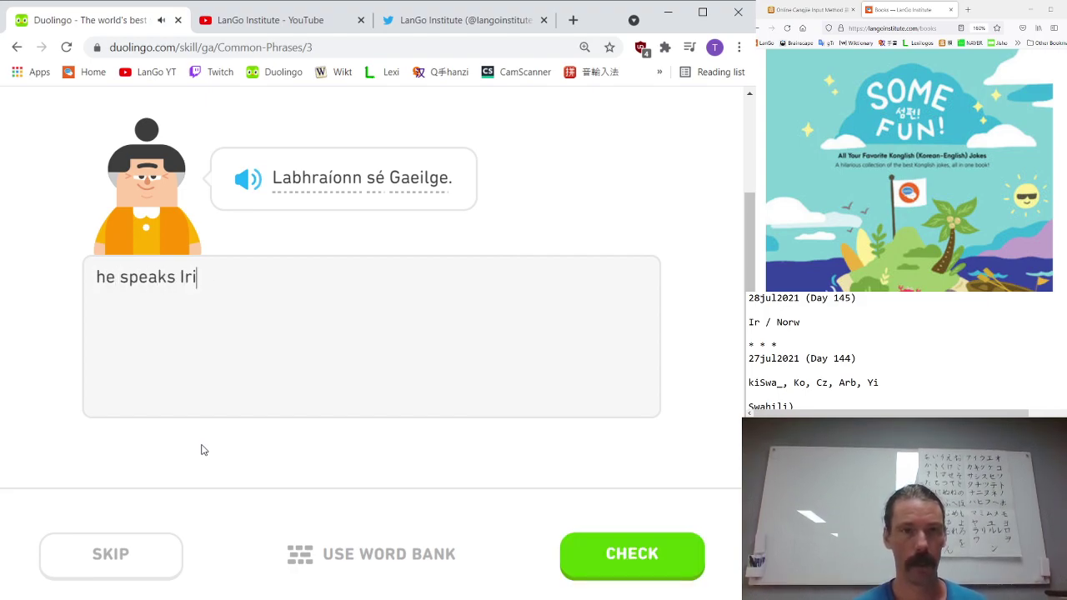
{"action": "type", "text": "sh"}
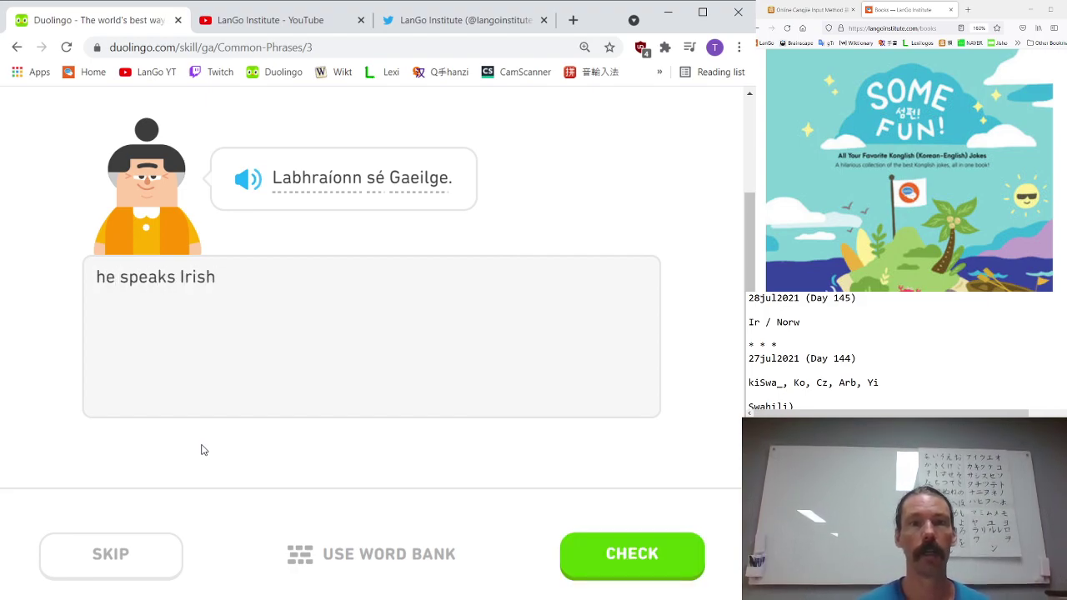
{"action": "key", "text": "Return"}
{"action": "key", "text": "Return"}
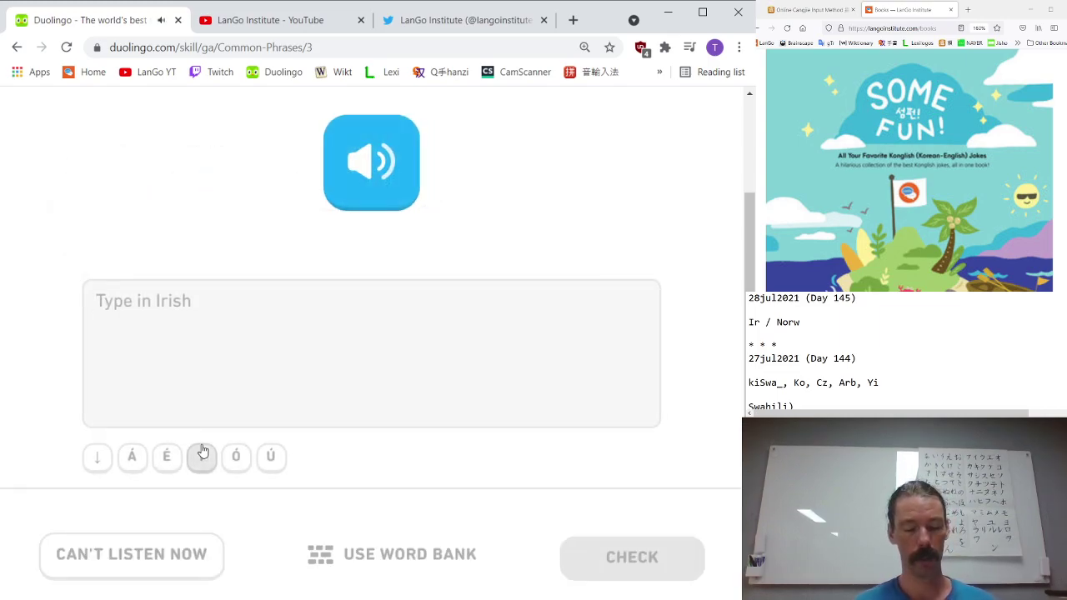
- Transcribe the spoken Irish word as "labhraímid", submit the answer and continue
{"action": "type", "text": "labhra"}
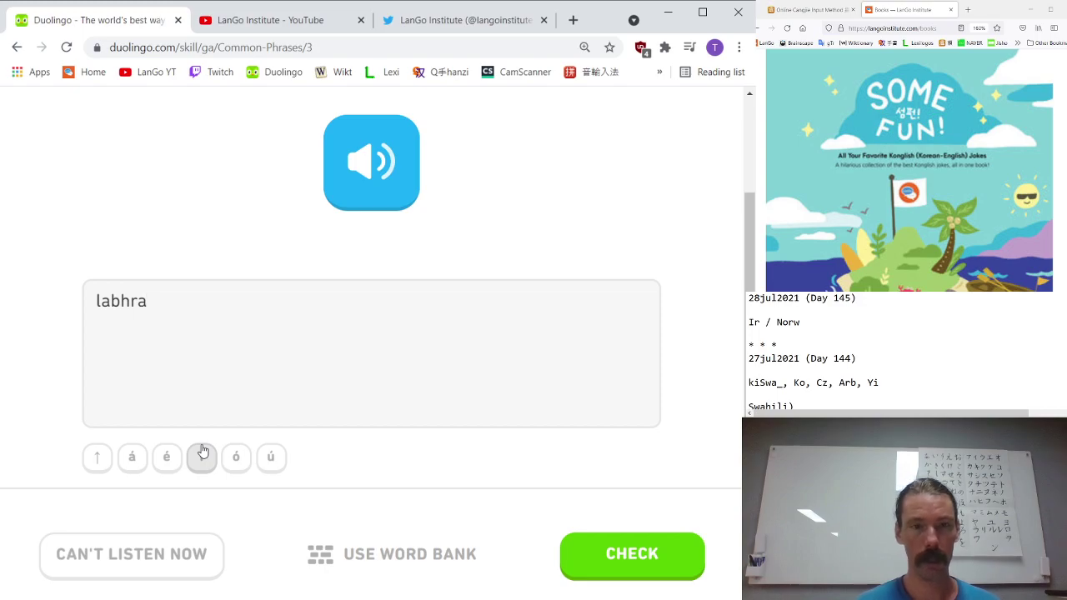
{"action": "left_click", "coordinate": [202, 457]}
{"action": "type", "text": "mid"}
{"action": "key", "text": "Return"}
{"action": "key", "text": "Return"}
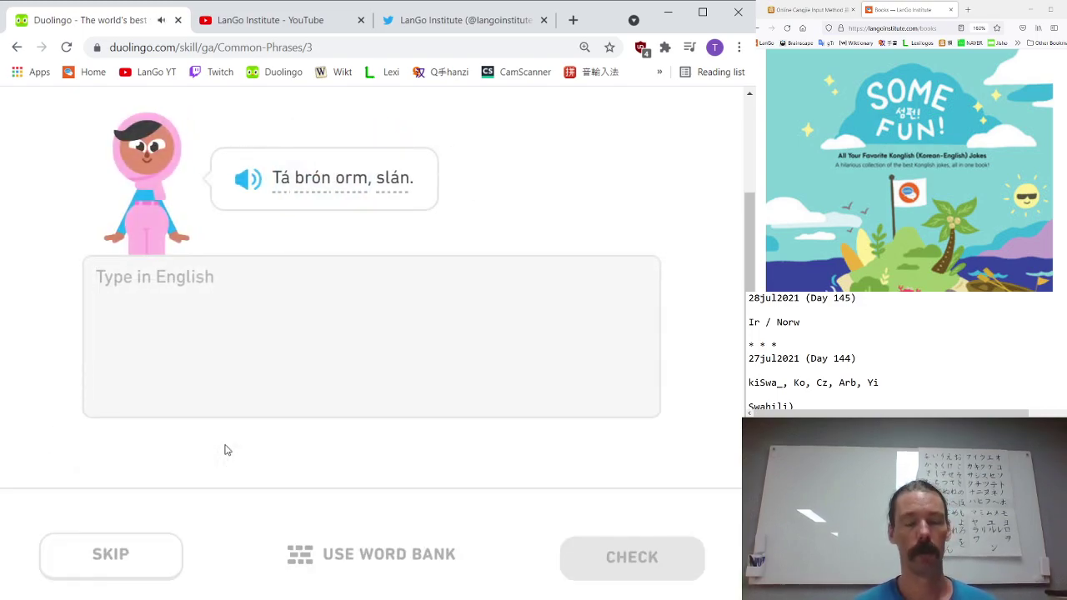
- Translate "Tá brón orm, slán." into English as "im sorry bye", submit the answer and continue
{"action": "type", "text": "im sorry b"}
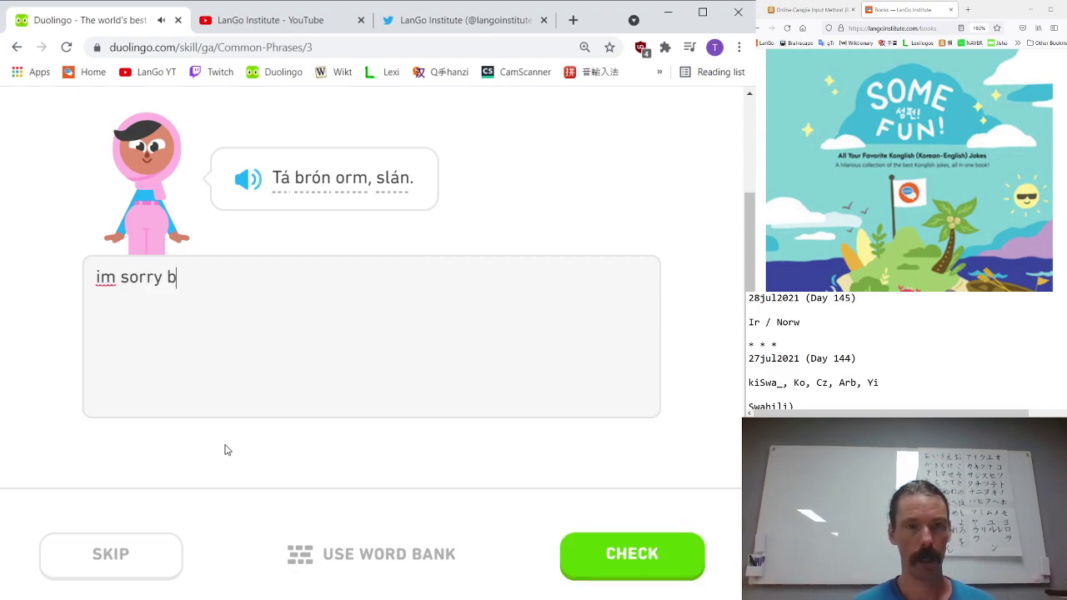
{"action": "type", "text": "ye"}
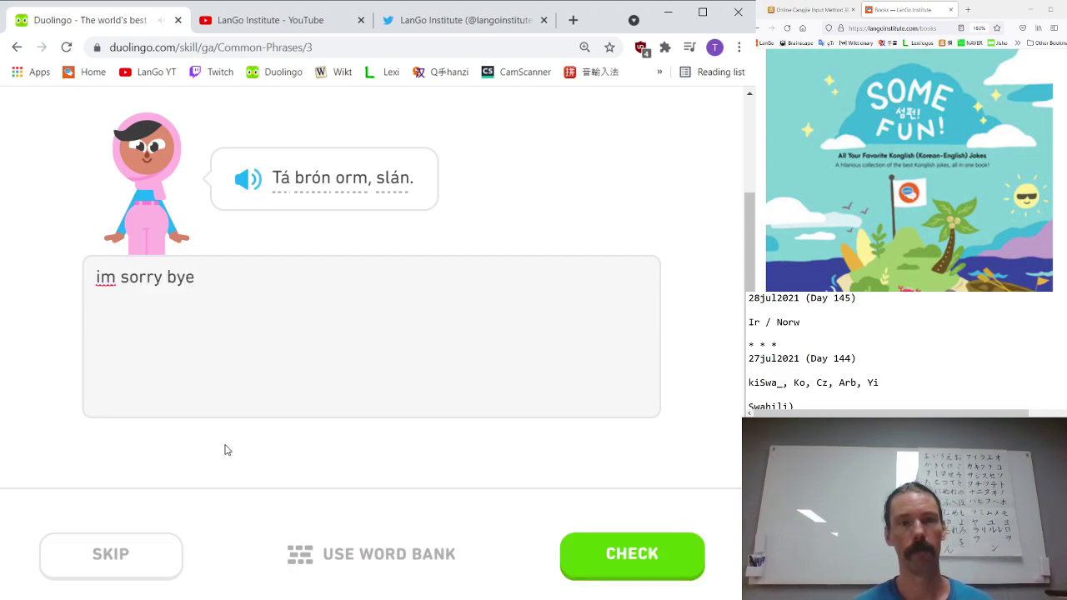
{"action": "key", "text": "Return"}
{"action": "key", "text": "Return"}
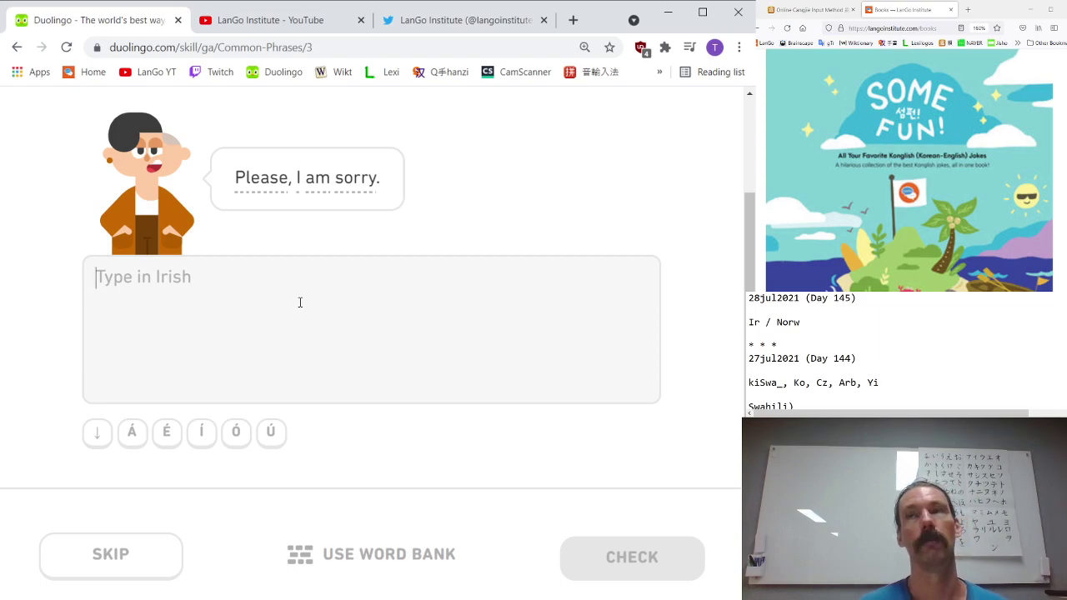
- Translate "Please, I am sorry." into Irish as "le do thoil tá brón orm", submit the answer and continue
{"action": "type", "text": "le do thoil "}
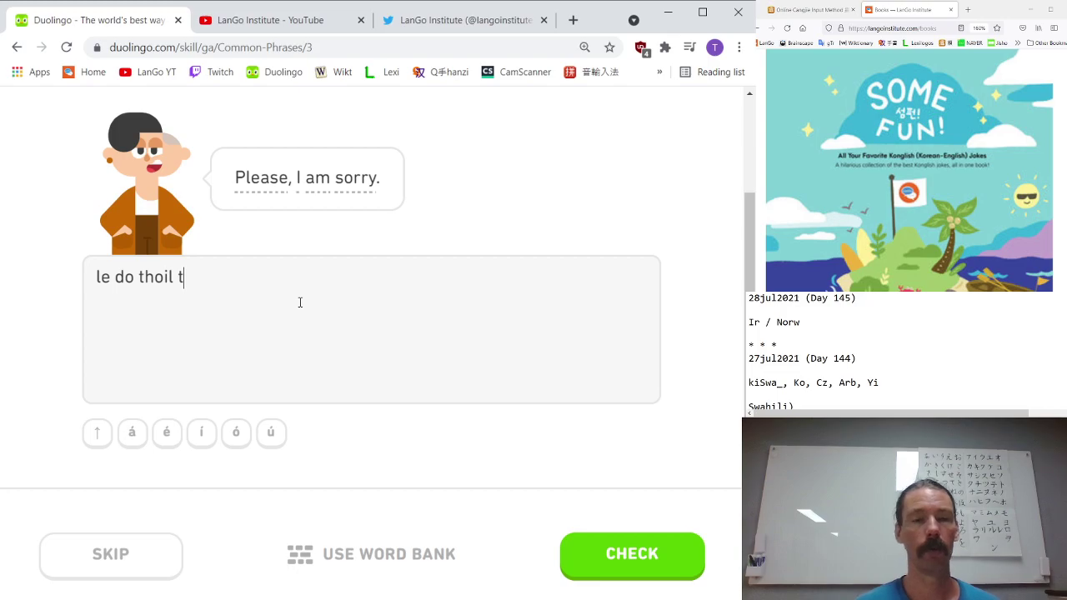
{"action": "type", "text": "t"}
{"action": "left_click", "coordinate": [132, 435]}
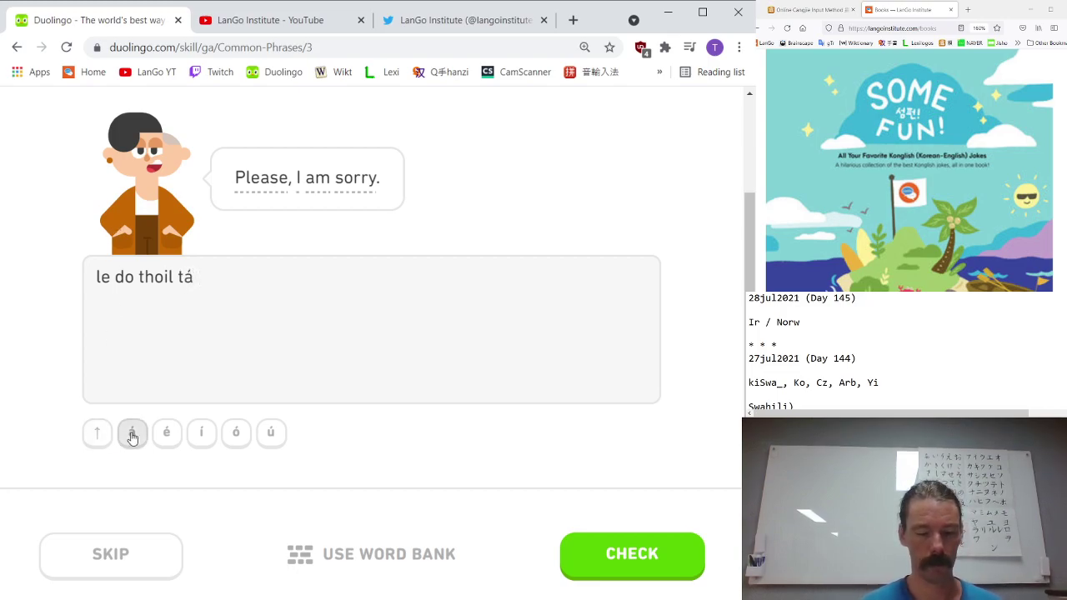
{"action": "type", "text": "br"}
{"action": "left_click", "coordinate": [236, 435]}
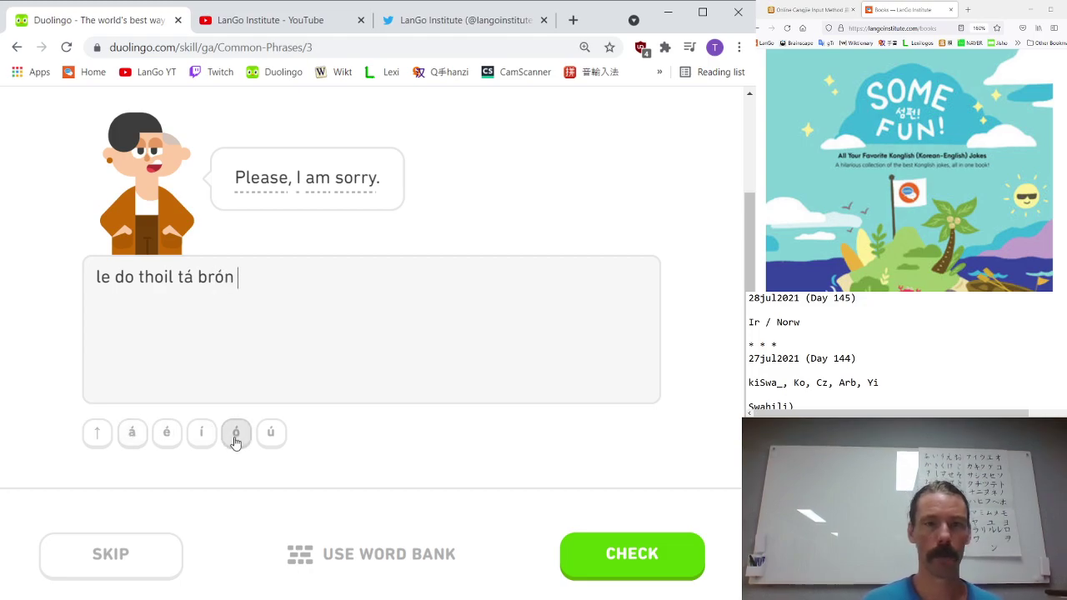
{"action": "type", "text": "n orm"}
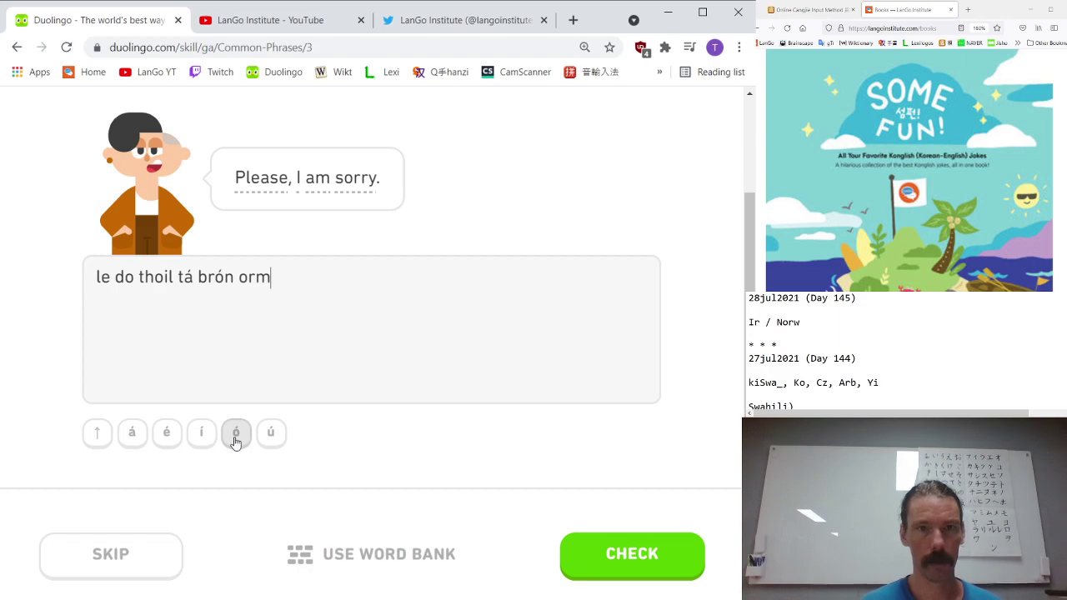
{"action": "key", "text": "Return"}
{"action": "key", "text": "Return"}
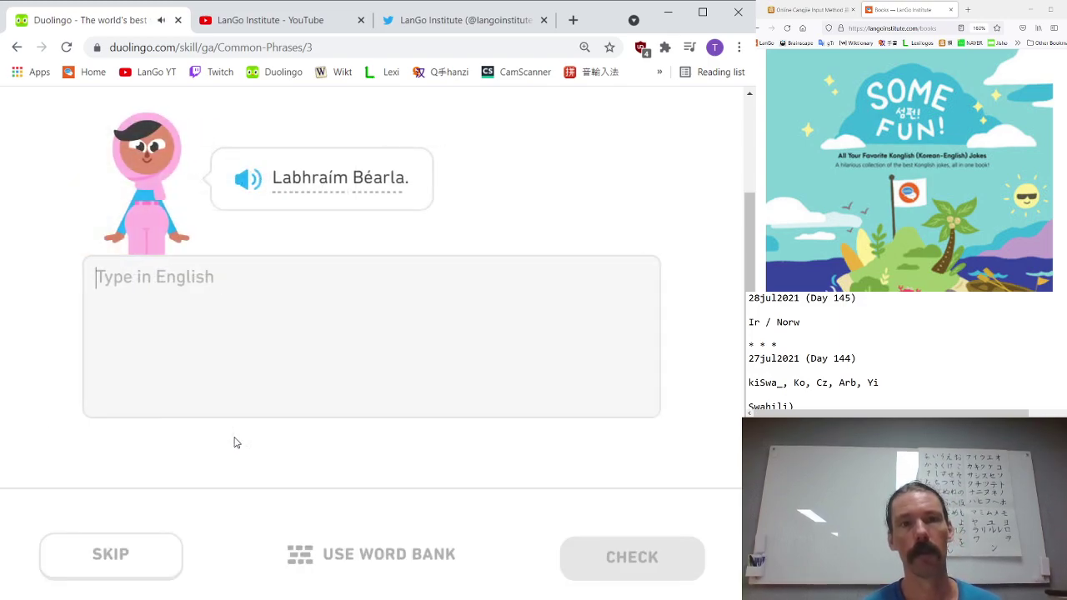
- Translate "Labhraím Béarla." into English as "i speak English", submit the answer and continue
{"action": "type", "text": "i spea"}
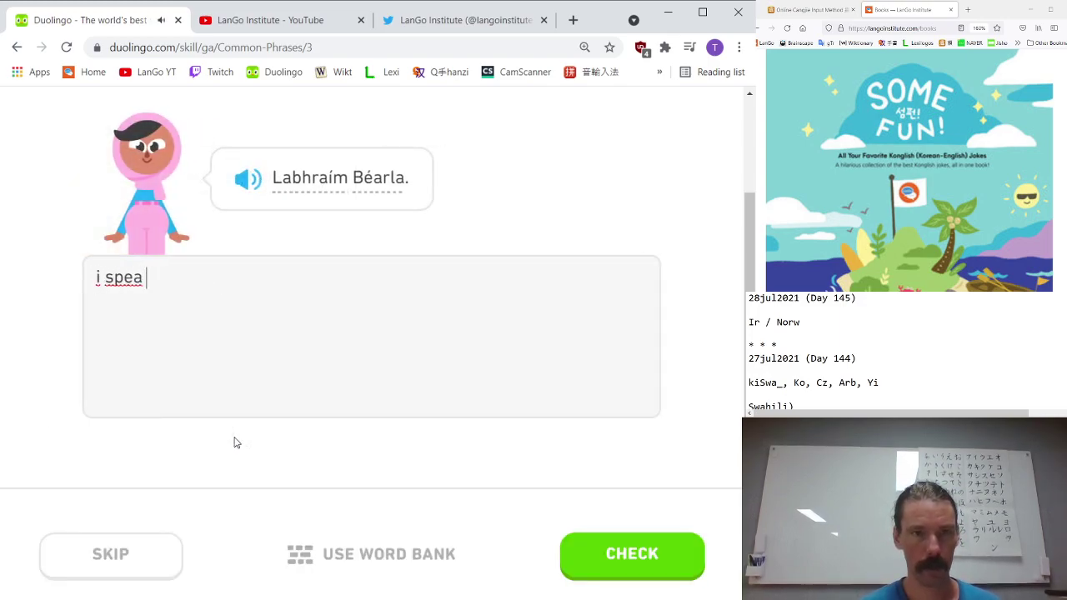
{"action": "type", "text": "k English"}
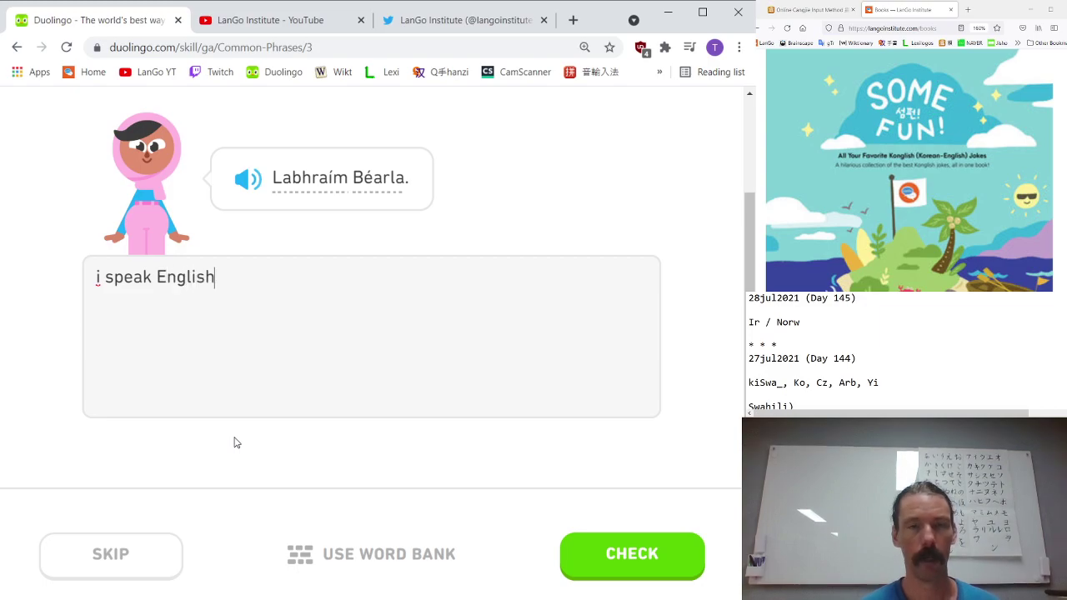
{"action": "key", "text": "Return"}
{"action": "key", "text": "Return"}
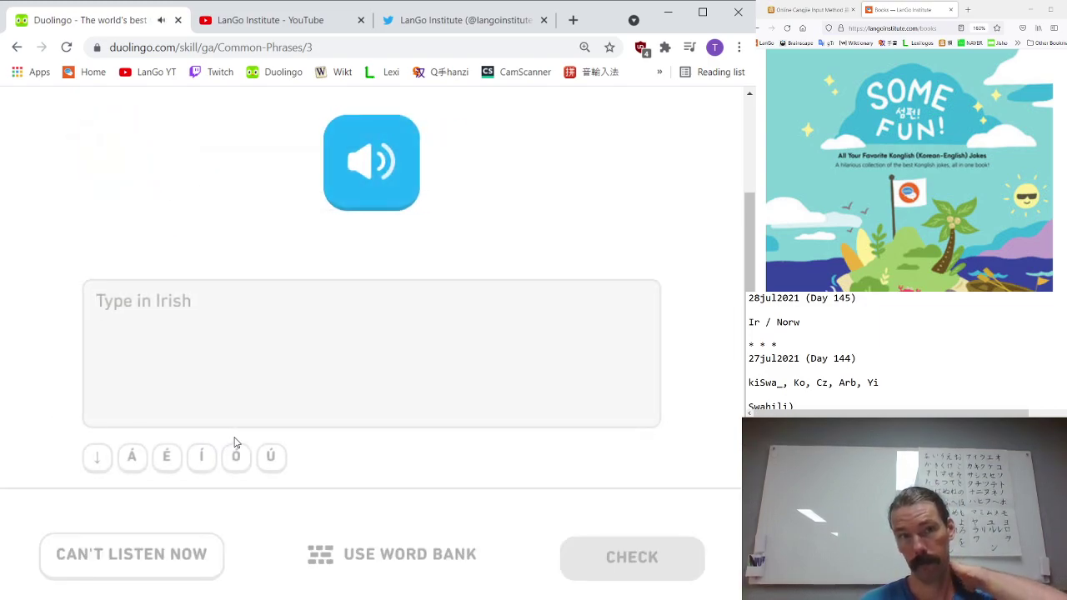
- Transcribe the spoken Irish word as "brón", submit the answer and continue
{"action": "type", "text": "br"}
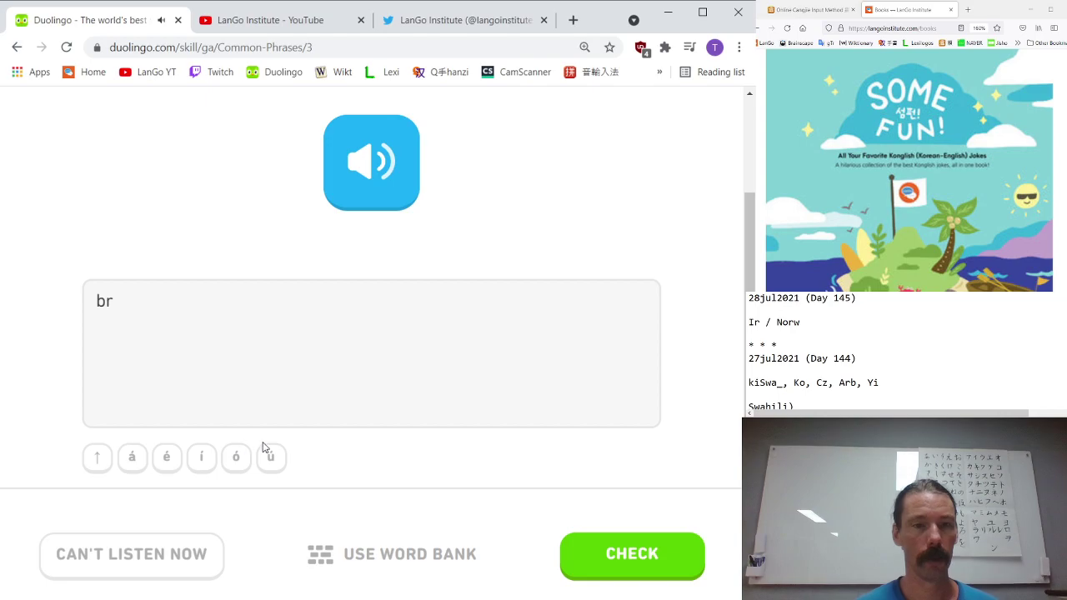
{"action": "left_click", "coordinate": [242, 472]}
{"action": "type", "text": "n"}
{"action": "key", "text": "Return"}
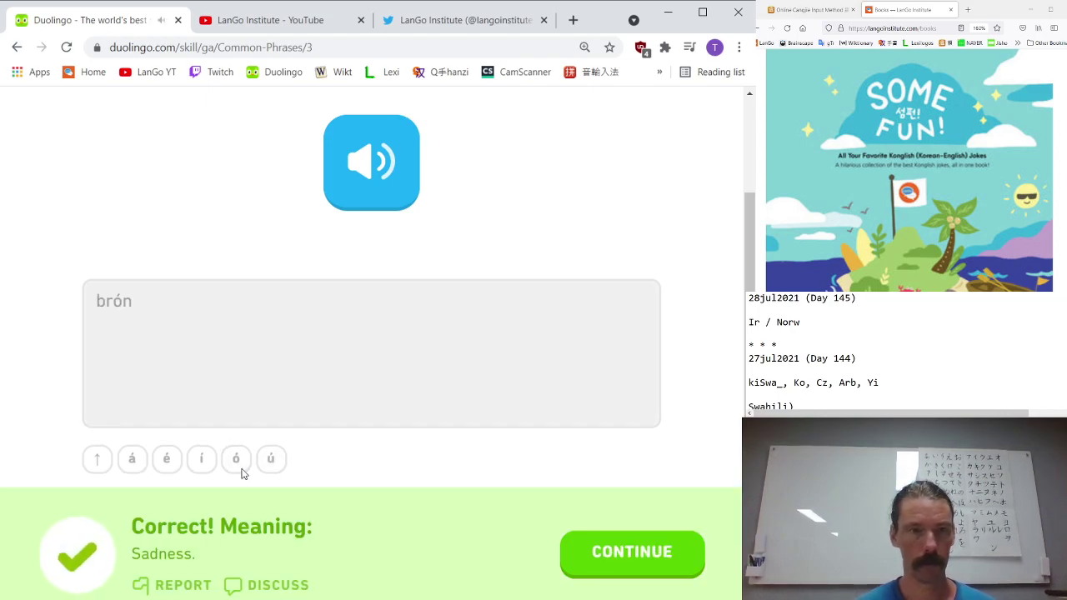
{"action": "key", "text": "Return"}
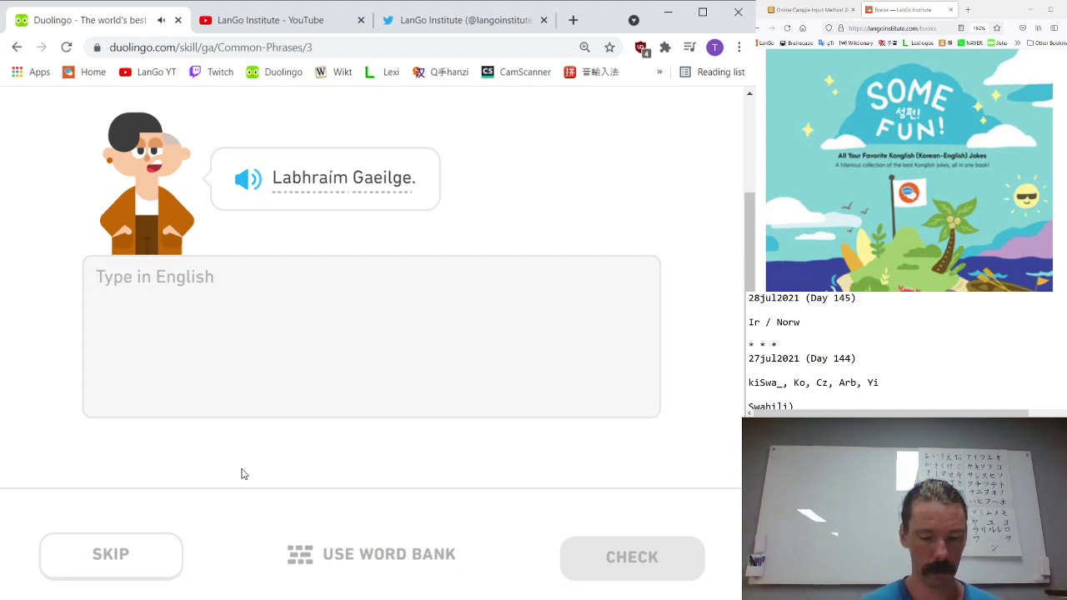
- Translate "Labhraím Gaeilge." into English as "i speak Irish", submit the answer and continue
{"action": "type", "text": "i speak Irish"}
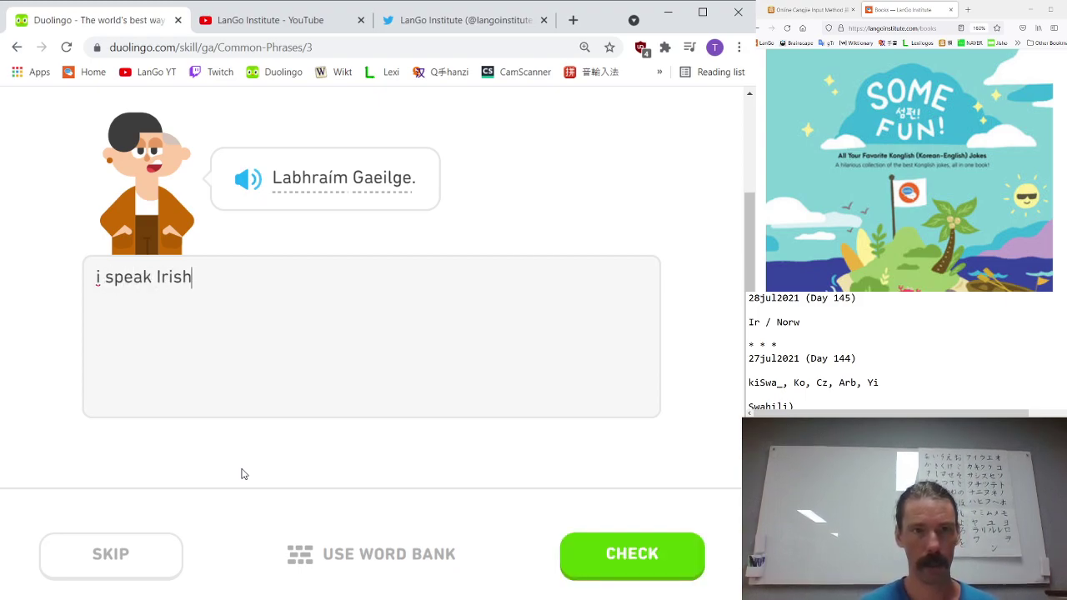
{"action": "key", "text": "Return"}
{"action": "key", "text": "Return"}
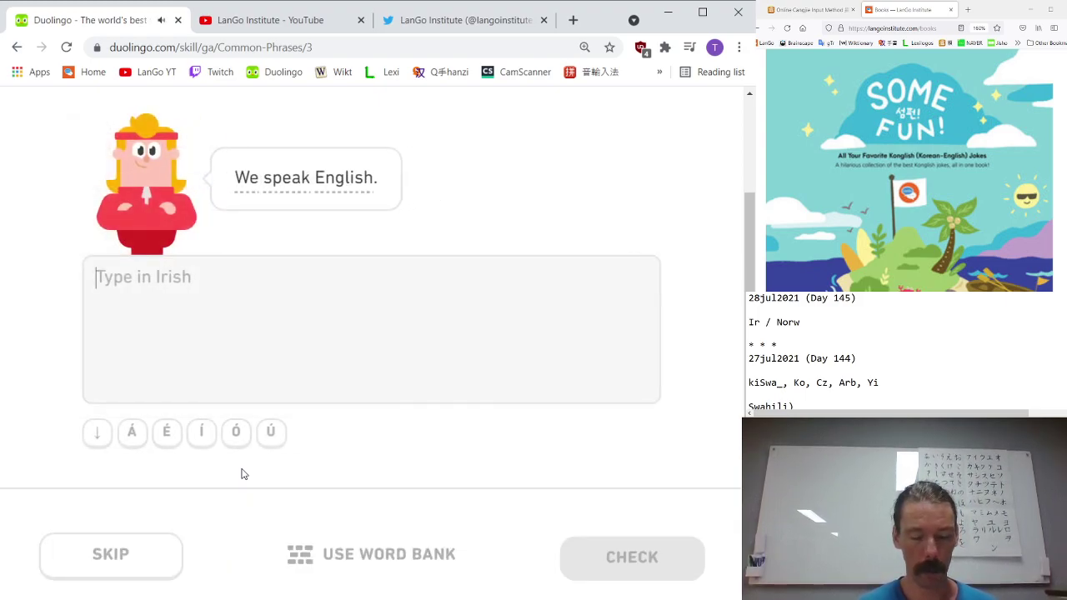
- Translate "We speak English." into Irish as "labhraímid Béarla", submit the answer and continue
{"action": "type", "text": "lab"}
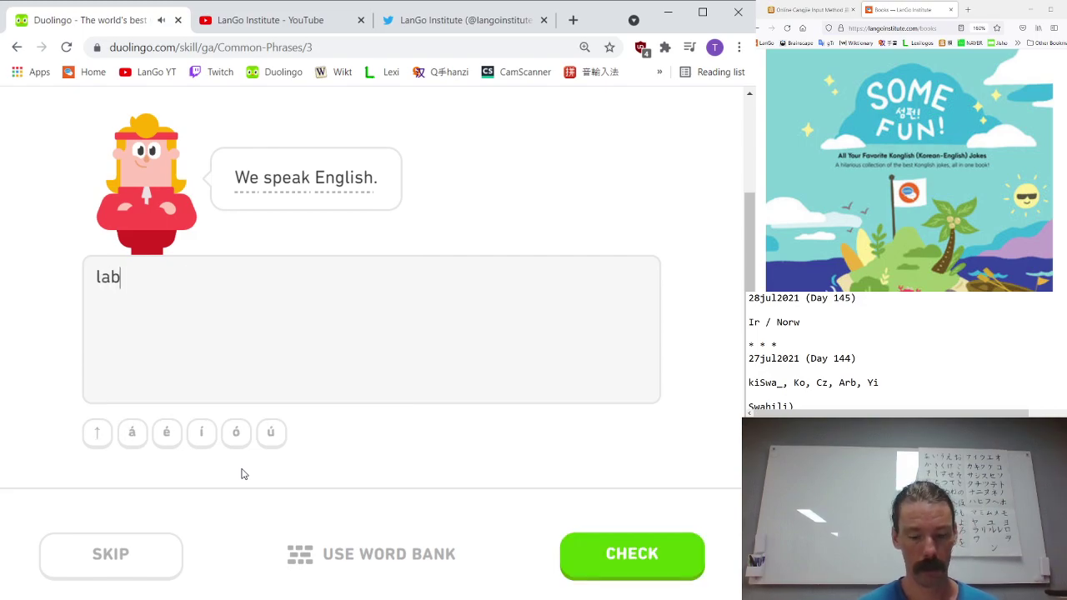
{"action": "type", "text": "nhra"}
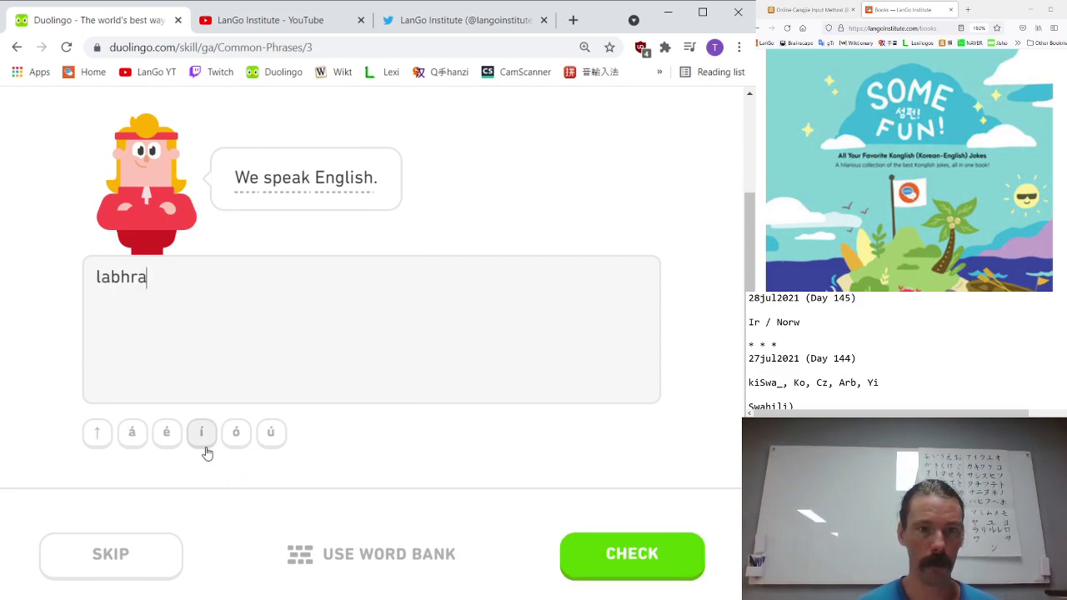
{"action": "left_click", "coordinate": [204, 442]}
{"action": "type", "text": "mid "}
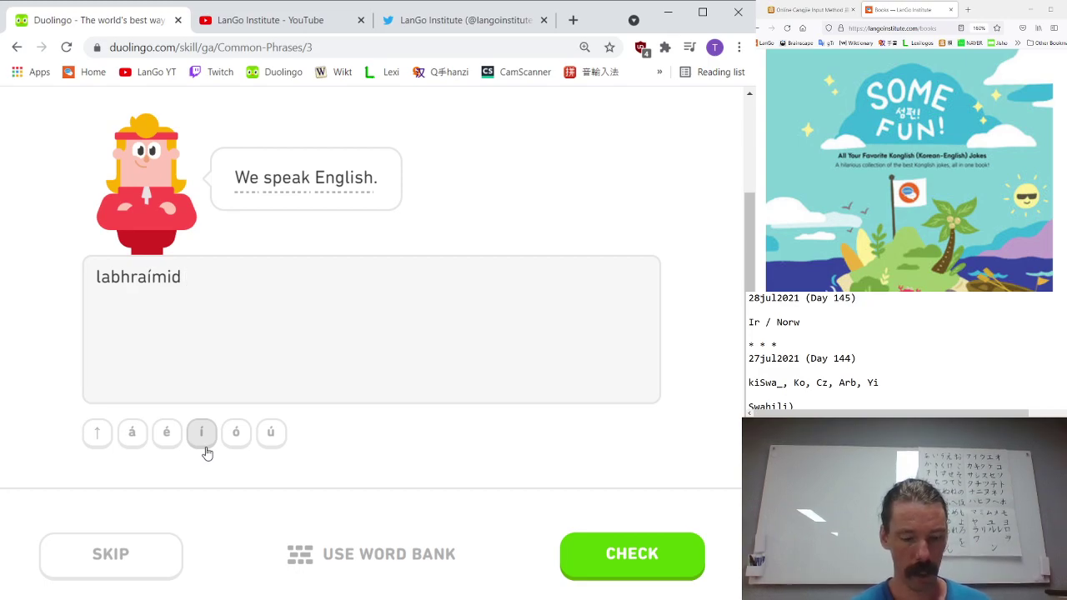
{"action": "type", "text": "B"}
{"action": "left_click", "coordinate": [176, 441]}
{"action": "type", "text": "arla"}
{"action": "key", "text": "Return"}
{"action": "key", "text": "Return"}
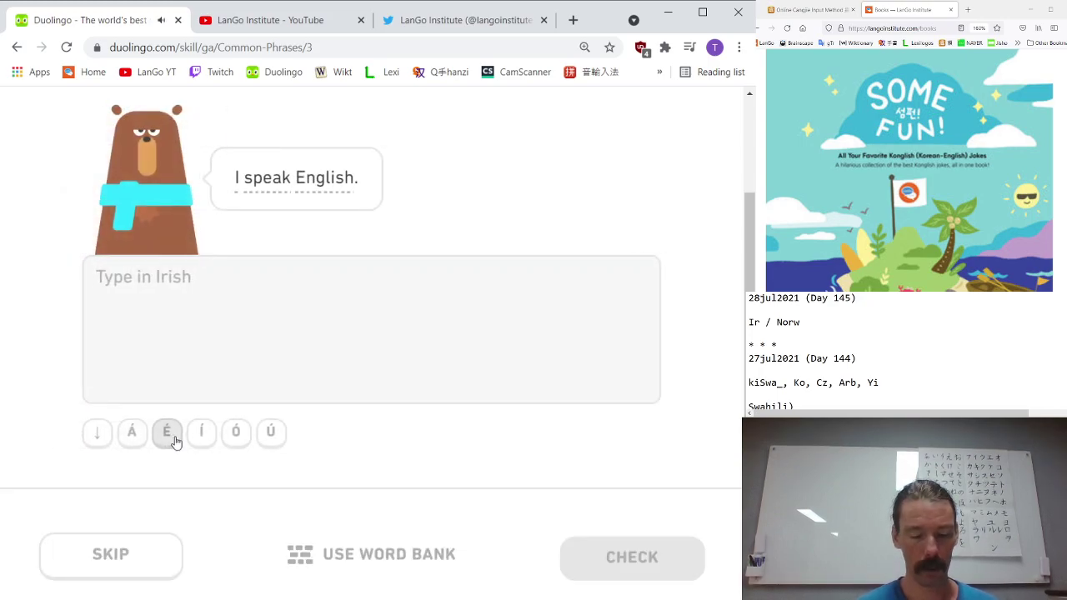
- Translate "I speak English." into Irish as "labhraím Béarla", submit the answer and continue
{"action": "type", "text": "labhra"}
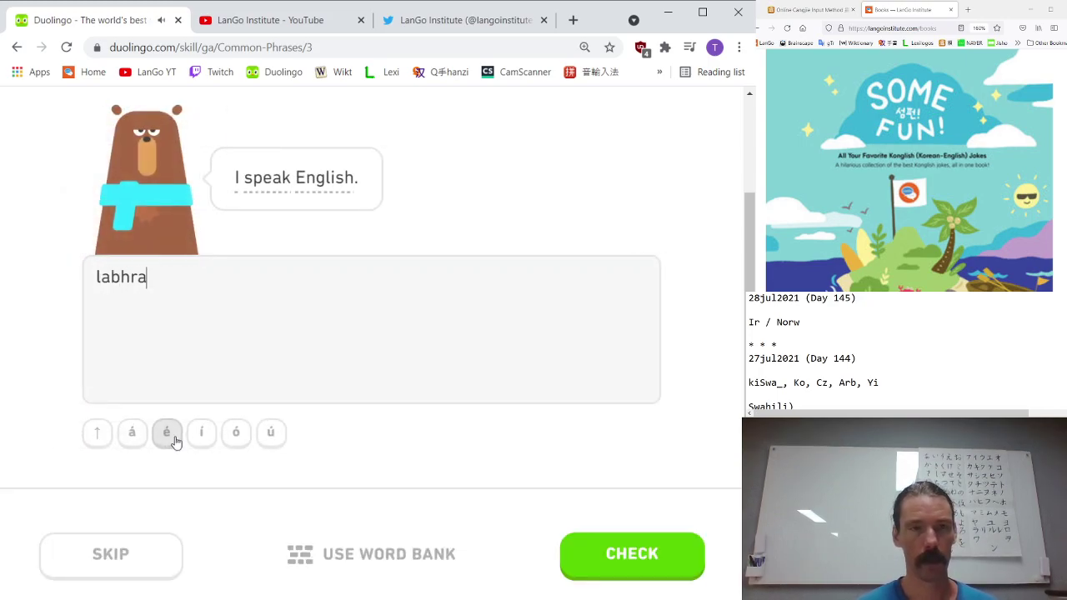
{"action": "left_click", "coordinate": [205, 434]}
{"action": "type", "text": "m B"}
{"action": "left_click", "coordinate": [167, 435]}
{"action": "type", "text": "ara"}
{"action": "key", "text": "BackSpace"}
{"action": "type", "text": "la"}
{"action": "key", "text": "Return"}
{"action": "key", "text": "Return"}
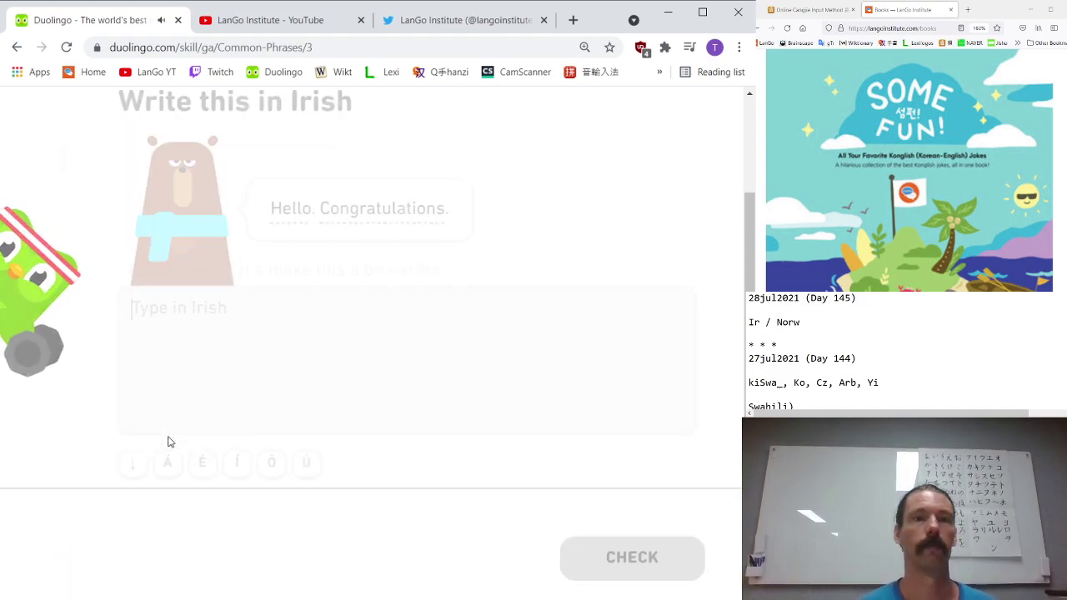
- Translate "Hello. Congratulations." into Irish as "dia duit comhghairdeas", submit the answer and finish the lesson, returning to the skill tree
{"action": "type", "text": "dia u"}
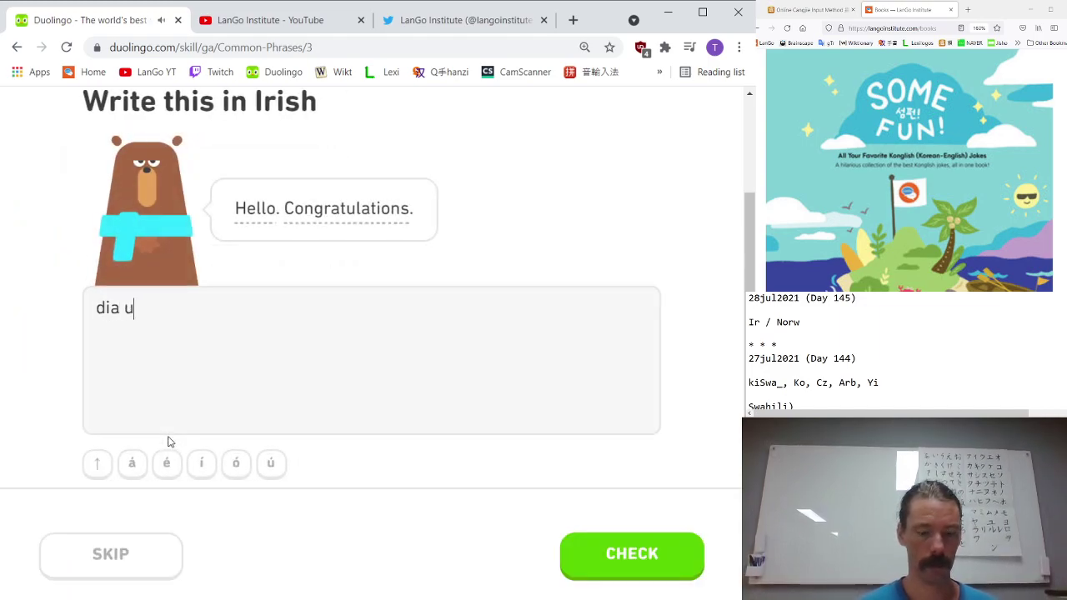
{"action": "key", "text": "BackSpace"}
{"action": "type", "text": "duit comhg"}
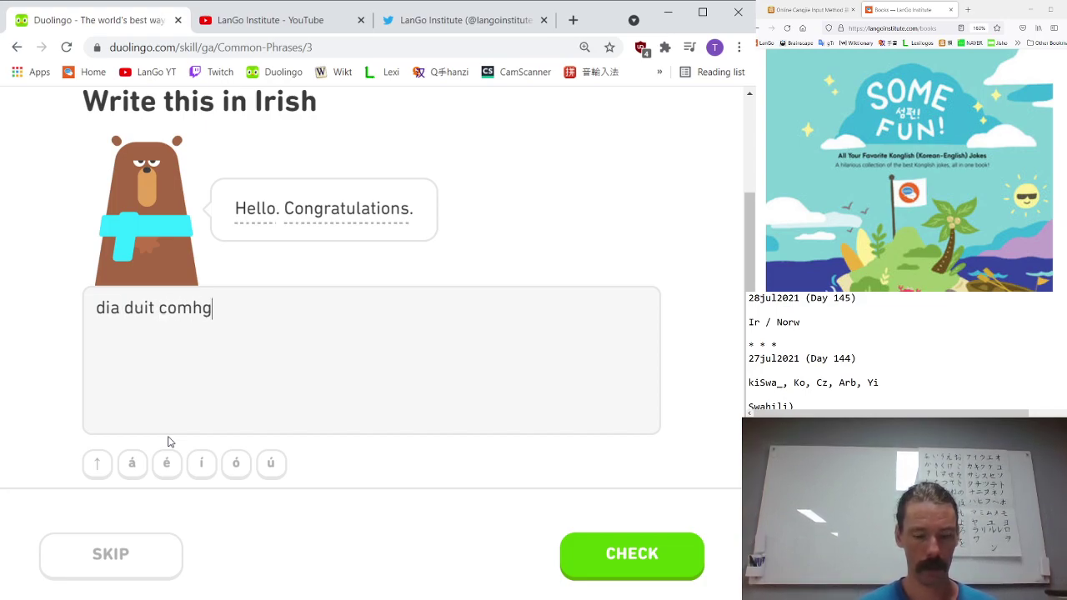
{"action": "type", "text": "hair"}
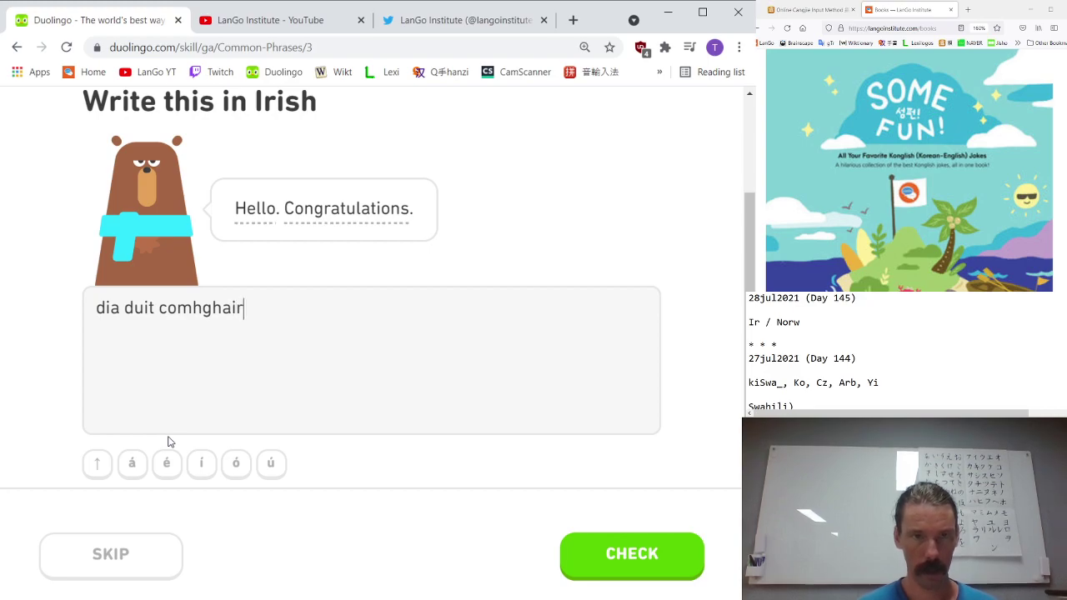
{"action": "type", "text": "deas"}
{"action": "key", "text": "Return"}
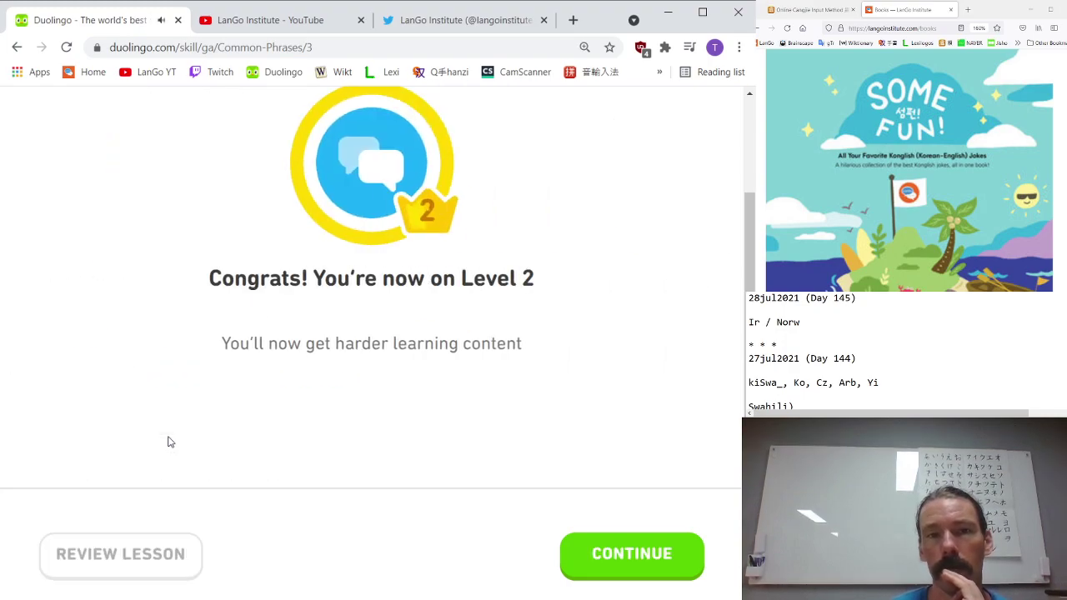
{"action": "key", "text": "Return"}
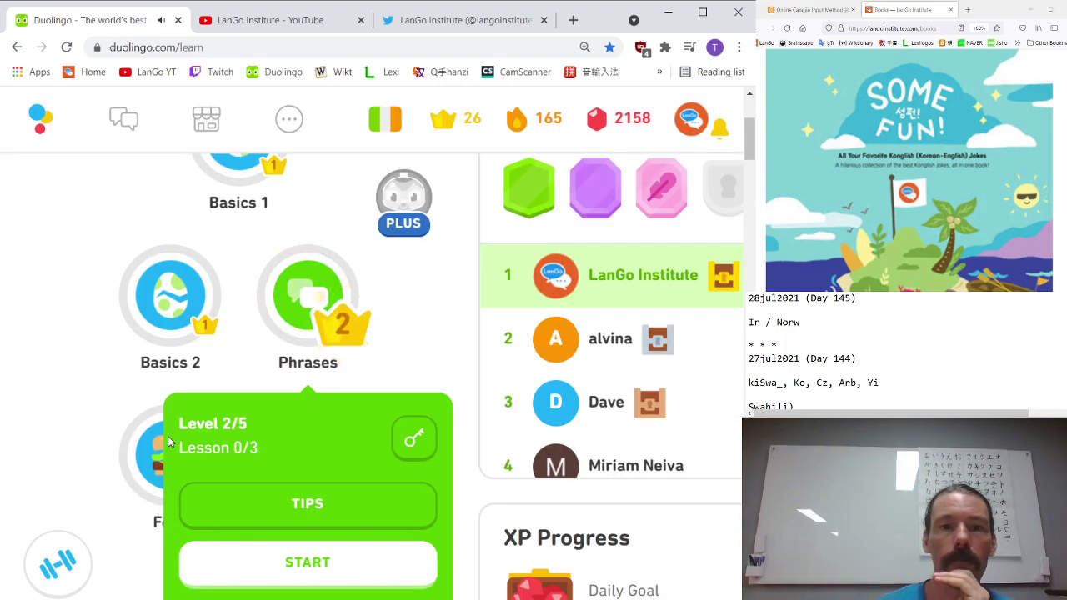
- Switch the active course from Irish to Norwegian and look through the first skills of its skill tree
{"action": "left_click", "coordinate": [912, 385]}
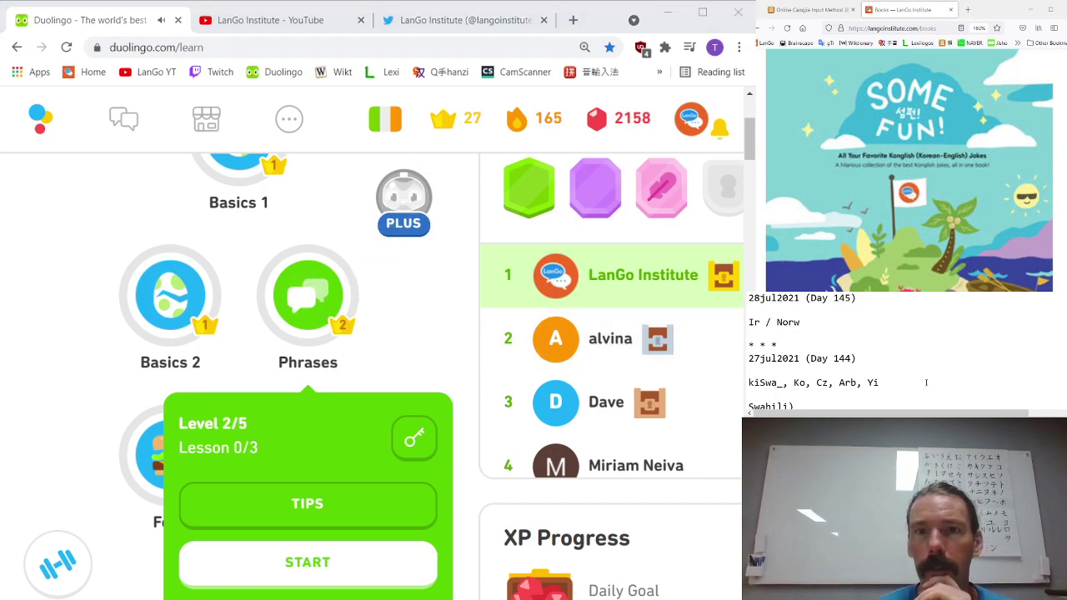
{"action": "mouse_move", "coordinate": [385, 118]}
{"action": "scroll", "coordinate": [380, 292], "scroll_direction": "down", "scroll_amount": 4}
{"action": "scroll", "coordinate": [379, 291], "scroll_direction": "down", "scroll_amount": 4}
{"action": "scroll", "coordinate": [379, 292], "scroll_direction": "down", "scroll_amount": 5}
{"action": "scroll", "coordinate": [379, 292], "scroll_direction": "down", "scroll_amount": 1}
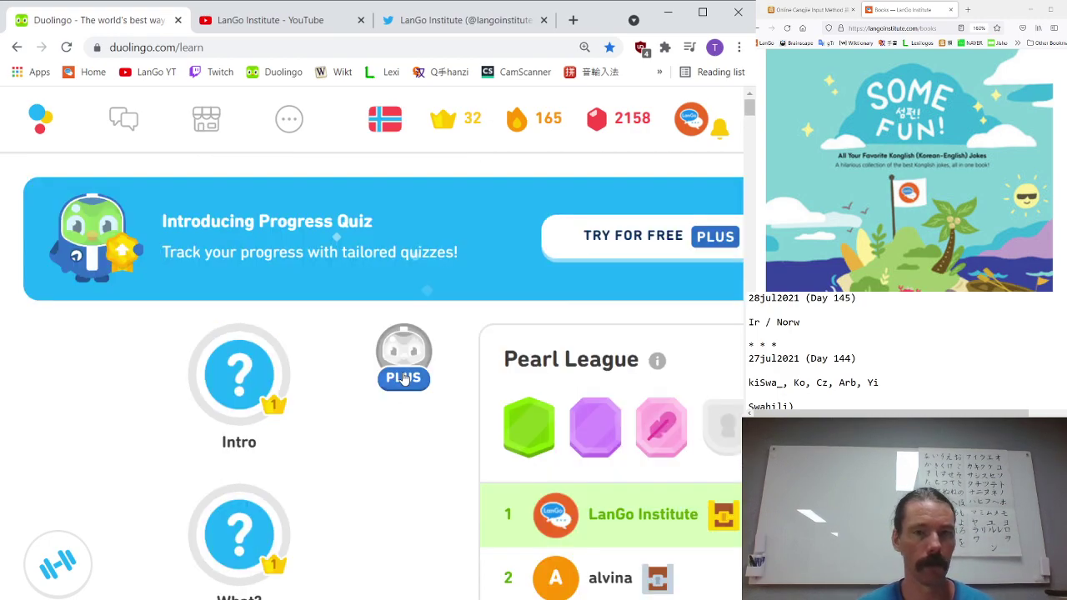
{"action": "scroll", "coordinate": [402, 384], "scroll_direction": "down", "scroll_amount": 2}
{"action": "scroll", "coordinate": [409, 402], "scroll_direction": "down", "scroll_amount": 2}
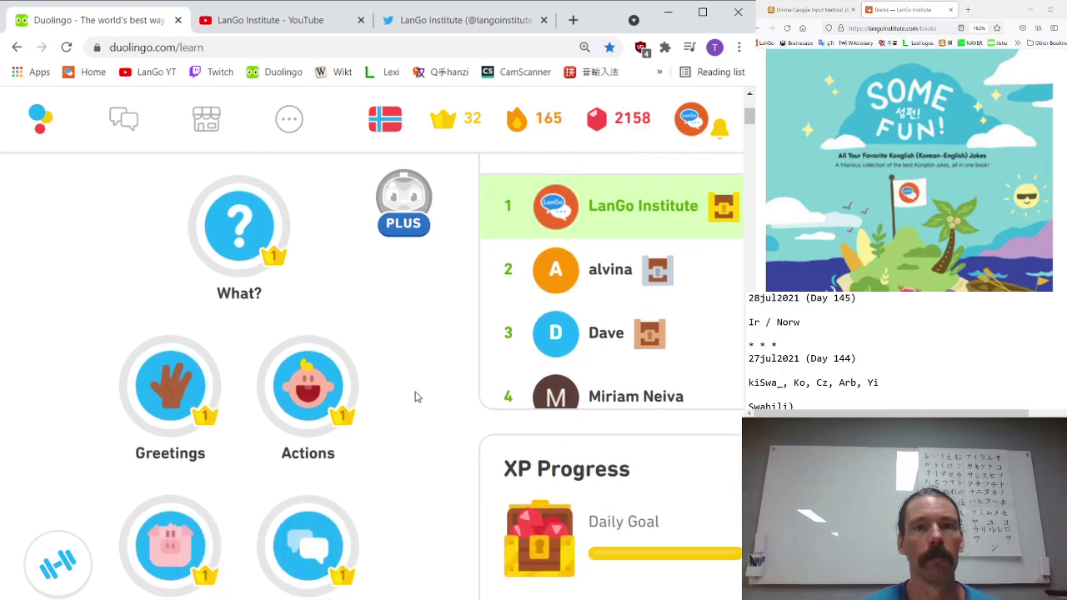
- Find the Present 2 skill in the Norwegian tree and start its lesson 2 of 4
{"action": "scroll", "coordinate": [417, 395], "scroll_direction": "down", "scroll_amount": 3}
{"action": "scroll", "coordinate": [417, 395], "scroll_direction": "down", "scroll_amount": 15}
{"action": "scroll", "coordinate": [332, 404], "scroll_direction": "down", "scroll_amount": 15}
{"action": "scroll", "coordinate": [298, 429], "scroll_direction": "down", "scroll_amount": 3}
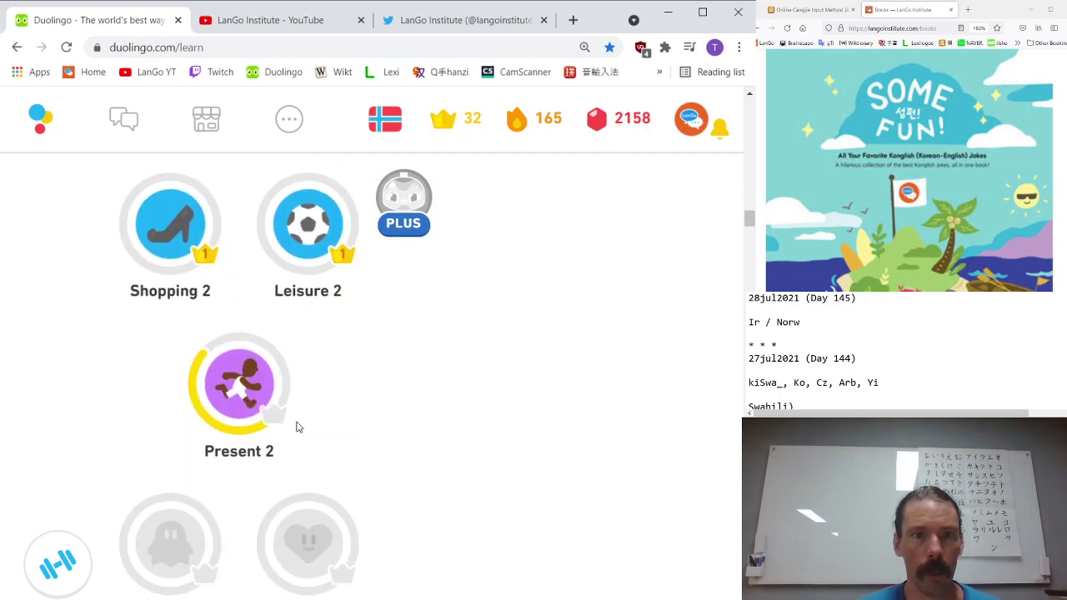
{"action": "left_click", "coordinate": [248, 400]}
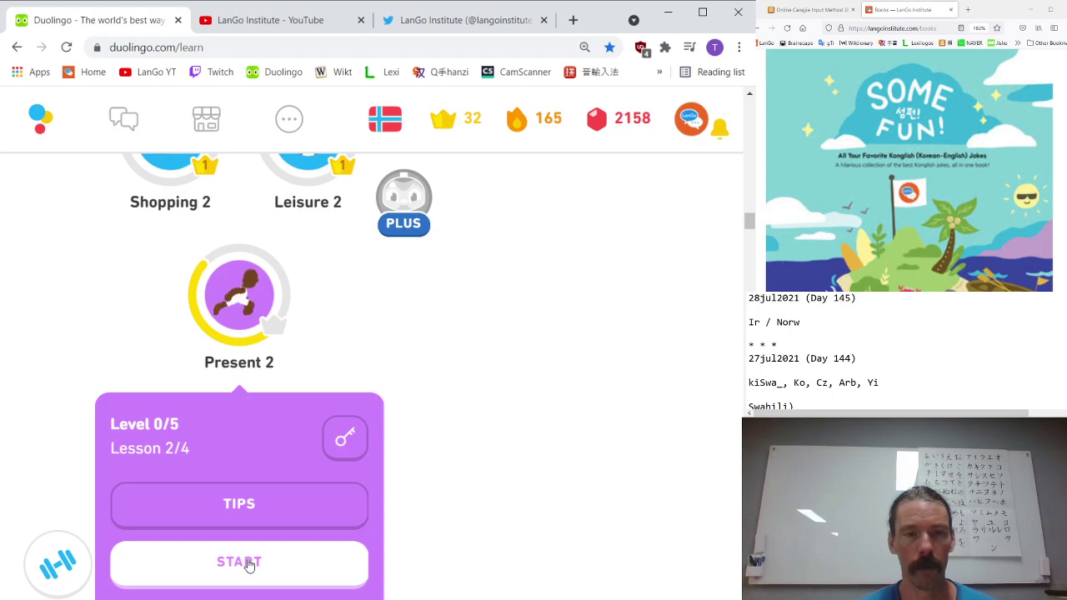
{"action": "left_click", "coordinate": [248, 565]}
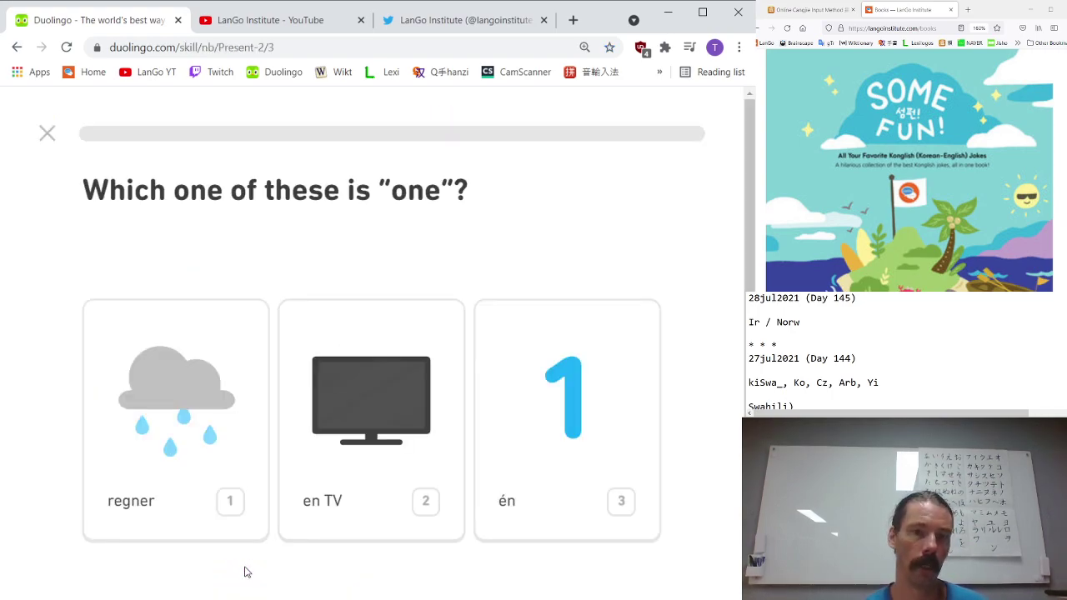
- Go through the picture options for "one", choose "én" as the answer, submit it and continue
{"action": "key", "text": "1"}
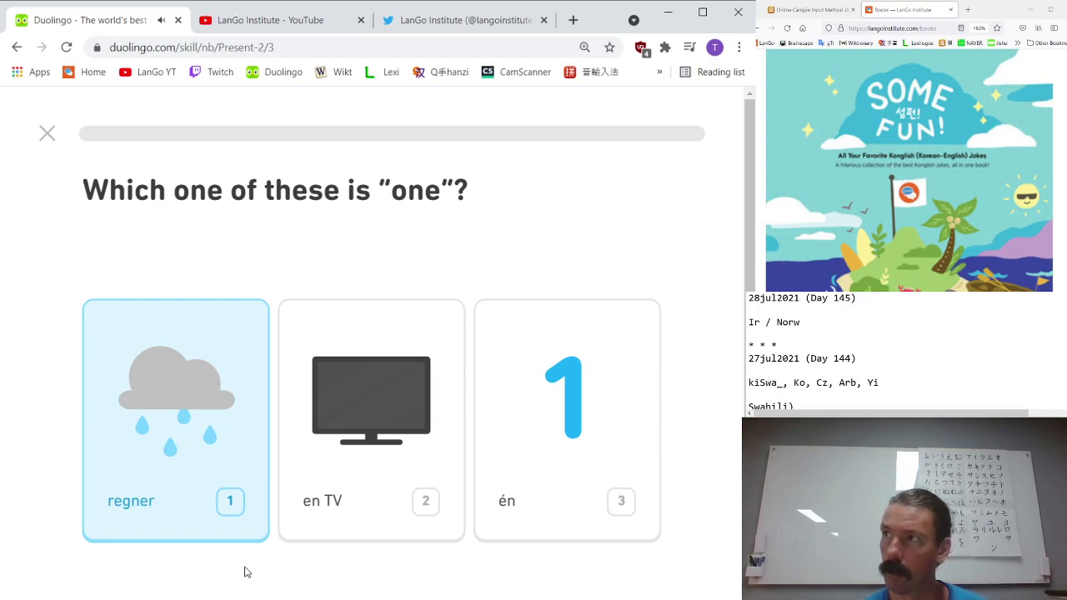
{"action": "key", "text": "2"}
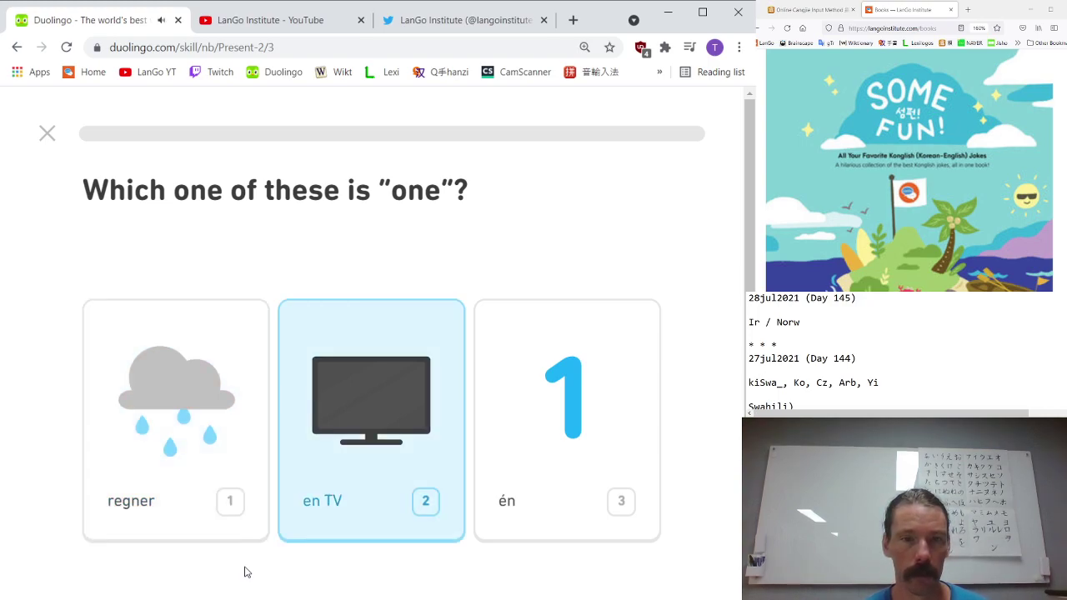
{"action": "key", "text": "3"}
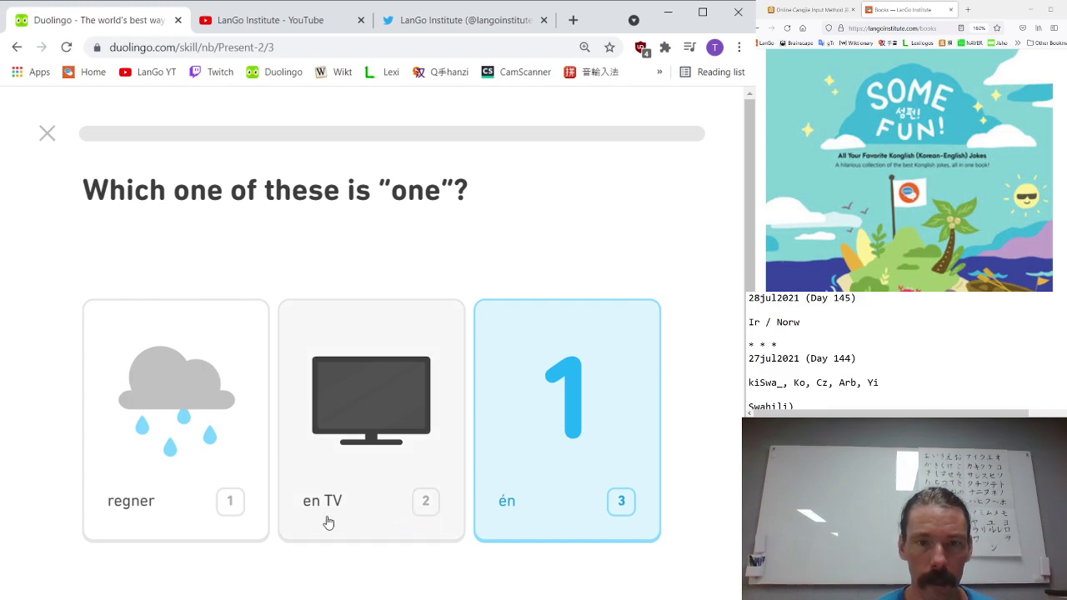
{"action": "key", "text": "Return"}
{"action": "key", "text": "Return"}
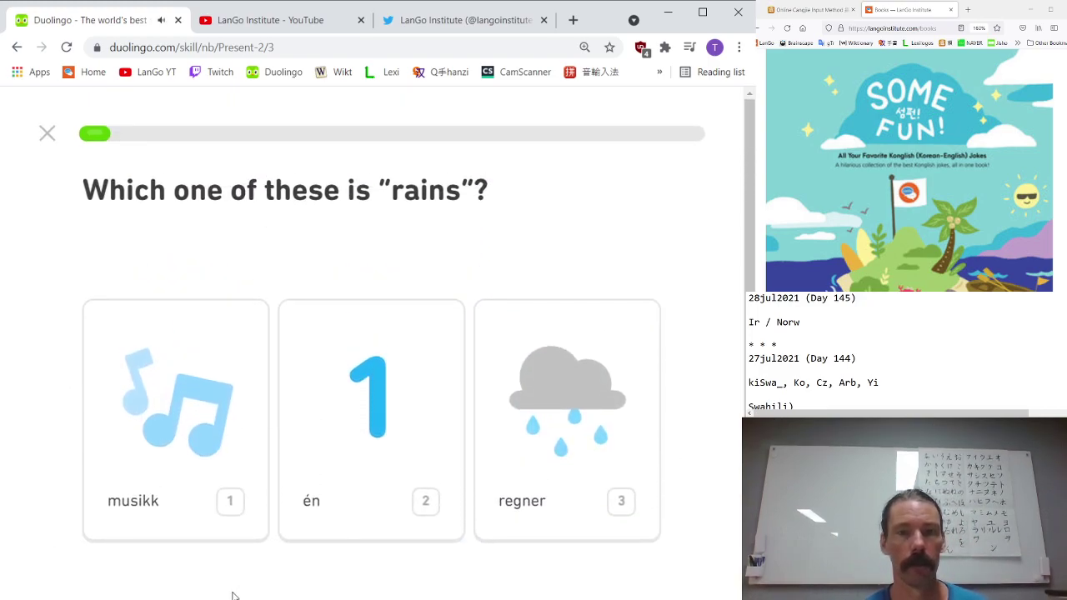
- Go through the picture options for "rains", choose "regner" as the answer, submit it and continue
{"action": "key", "text": "1"}
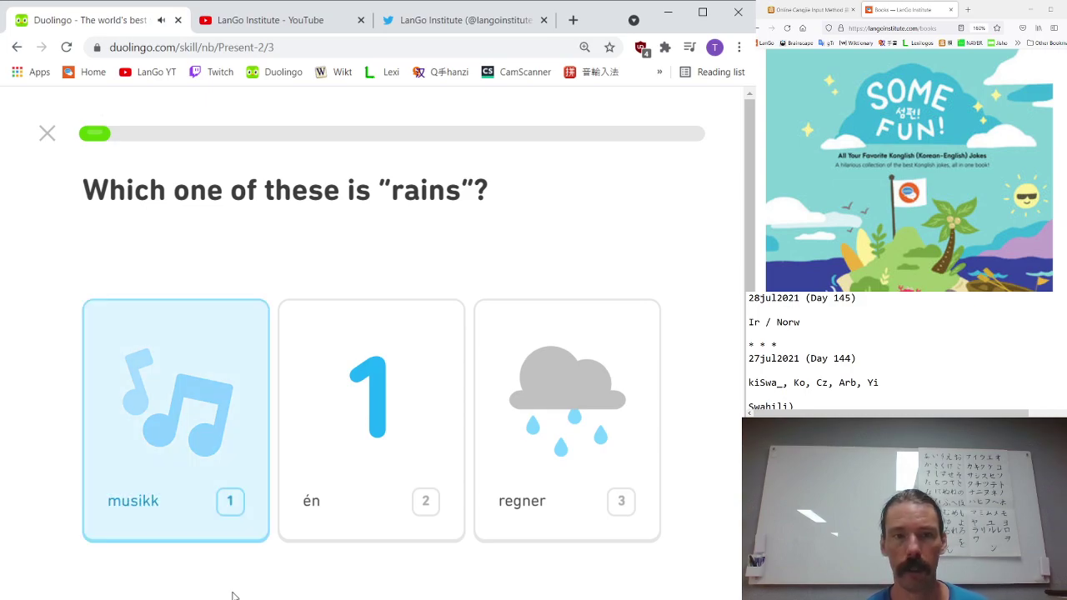
{"action": "key", "text": "2"}
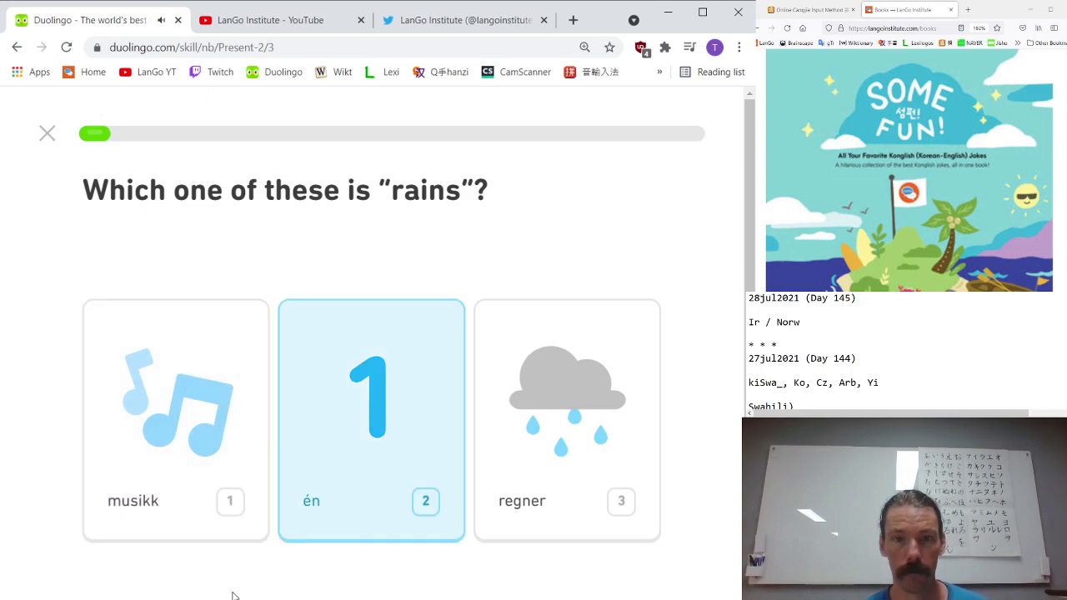
{"action": "key", "text": "3"}
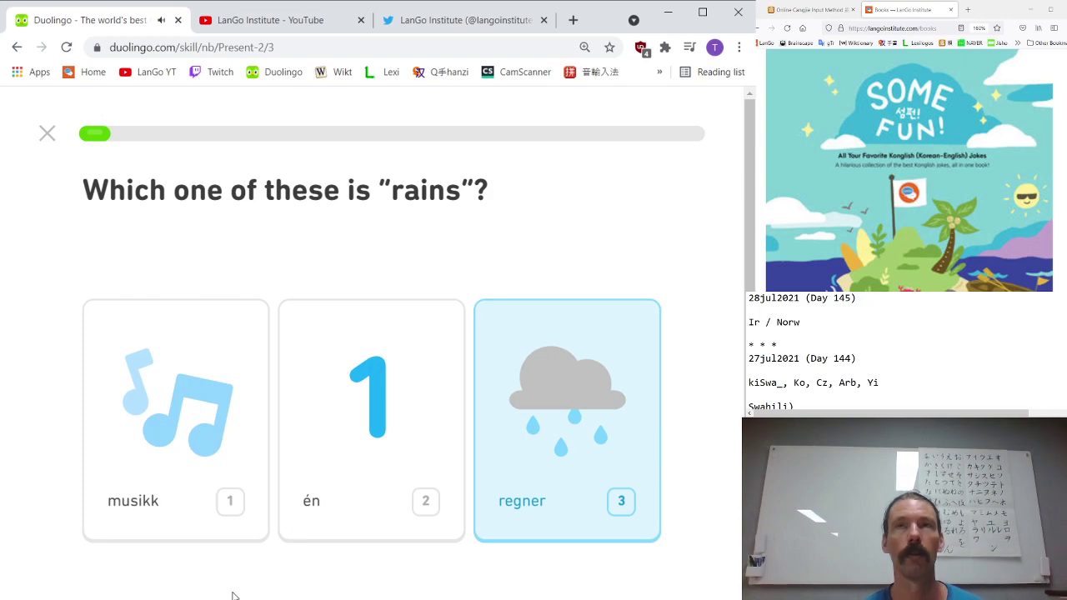
{"action": "key", "text": "Return"}
{"action": "key", "text": "Return"}
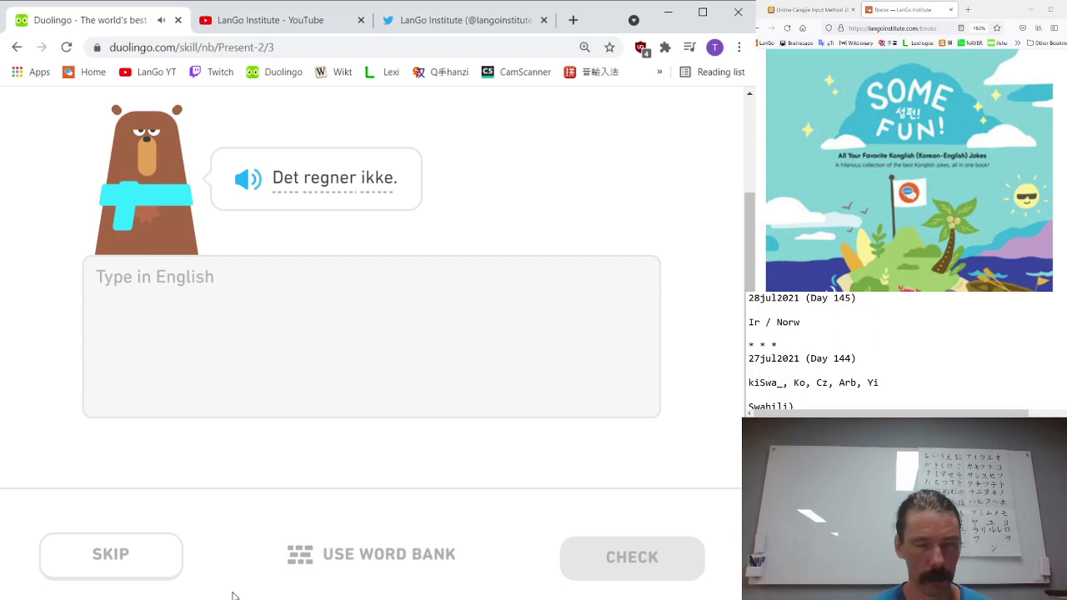
- Translate "Det regner ikke." into English as "its not raining", submit the answer and continue
{"action": "type", "text": "its not raining"}
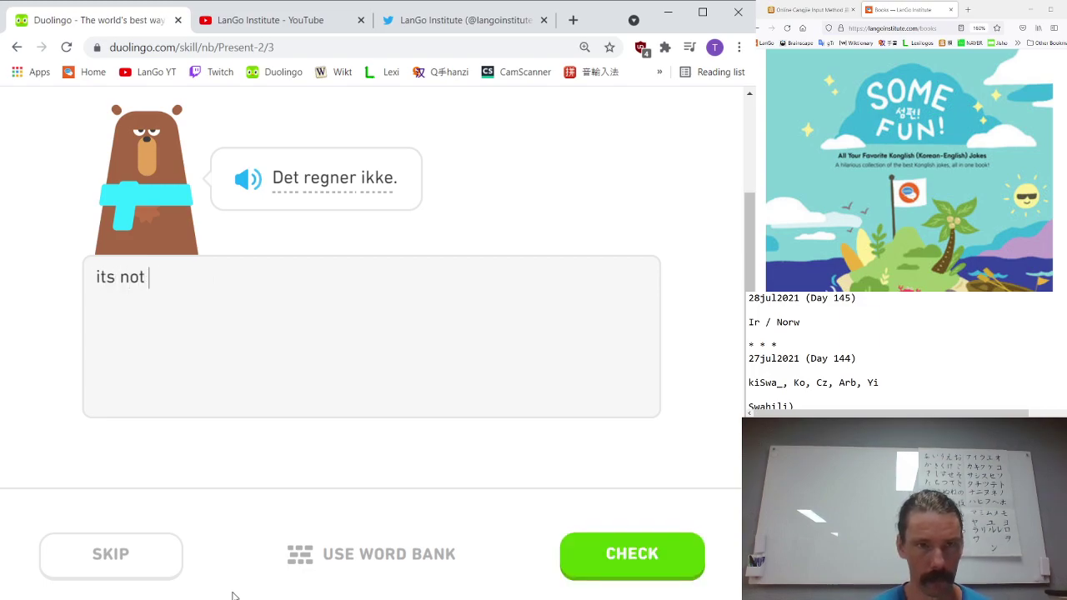
{"action": "key", "text": "Return"}
{"action": "key", "text": "Return"}
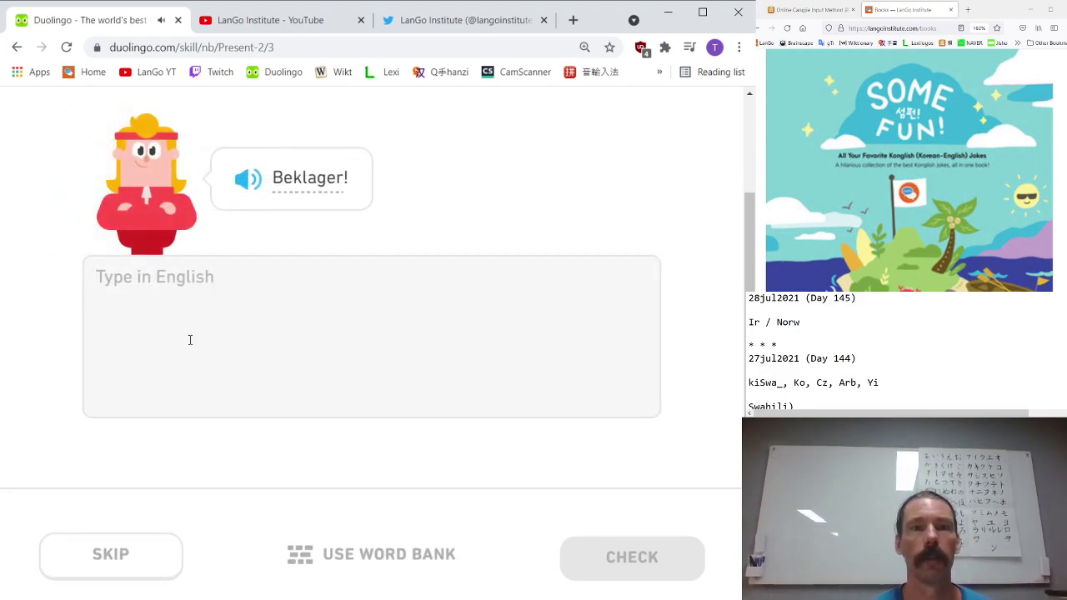
- Translate "Beklager!" into English as "sorry", submit the answer and continue
{"action": "mouse_move", "coordinate": [300, 196]}
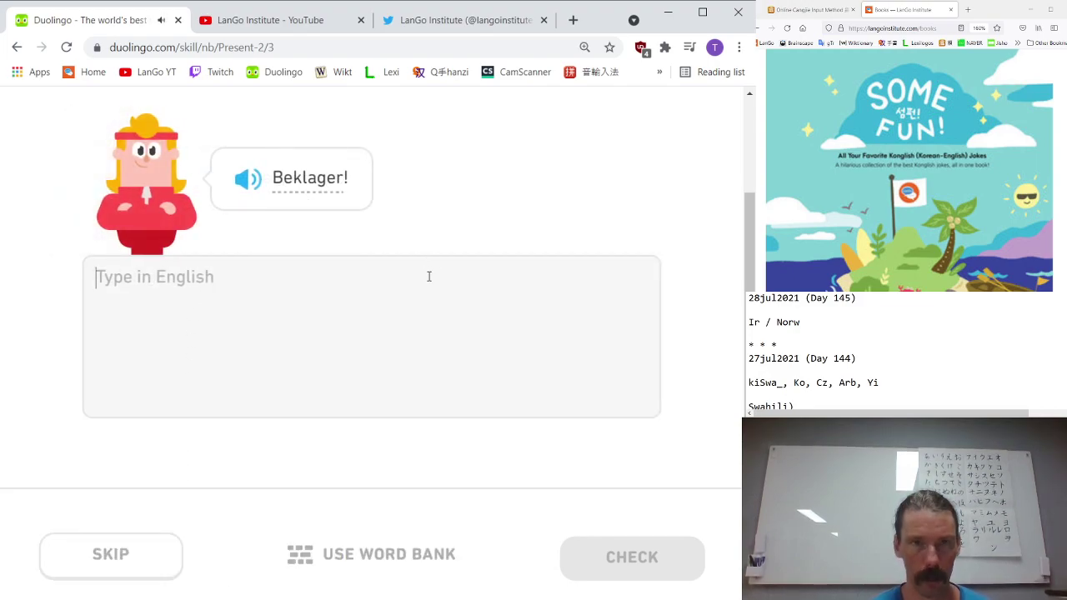
{"action": "type", "text": "sorry"}
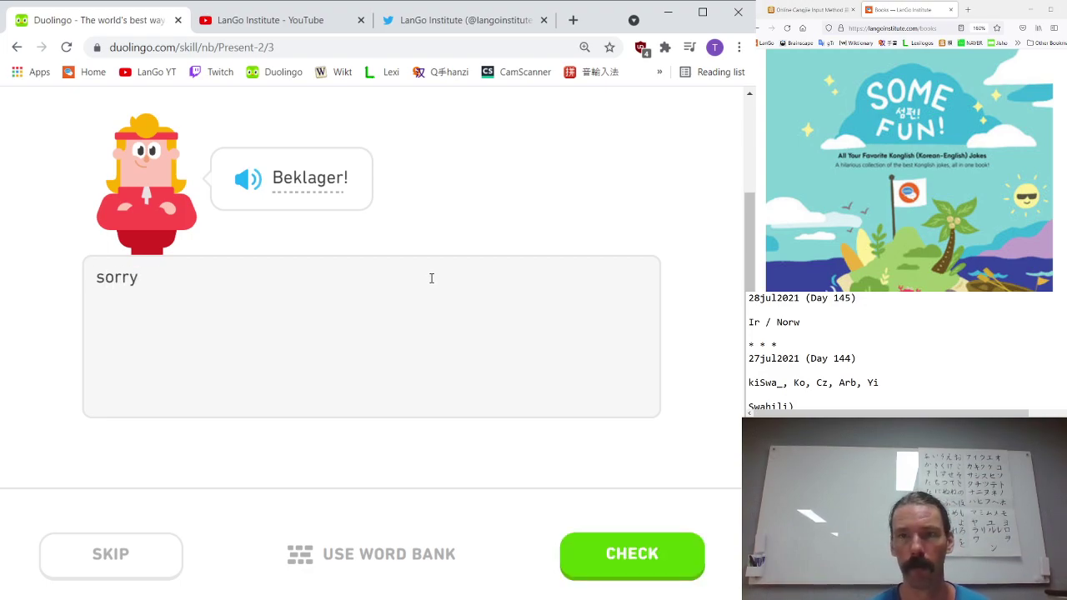
{"action": "left_click", "coordinate": [178, 380]}
{"action": "key", "text": "Return"}
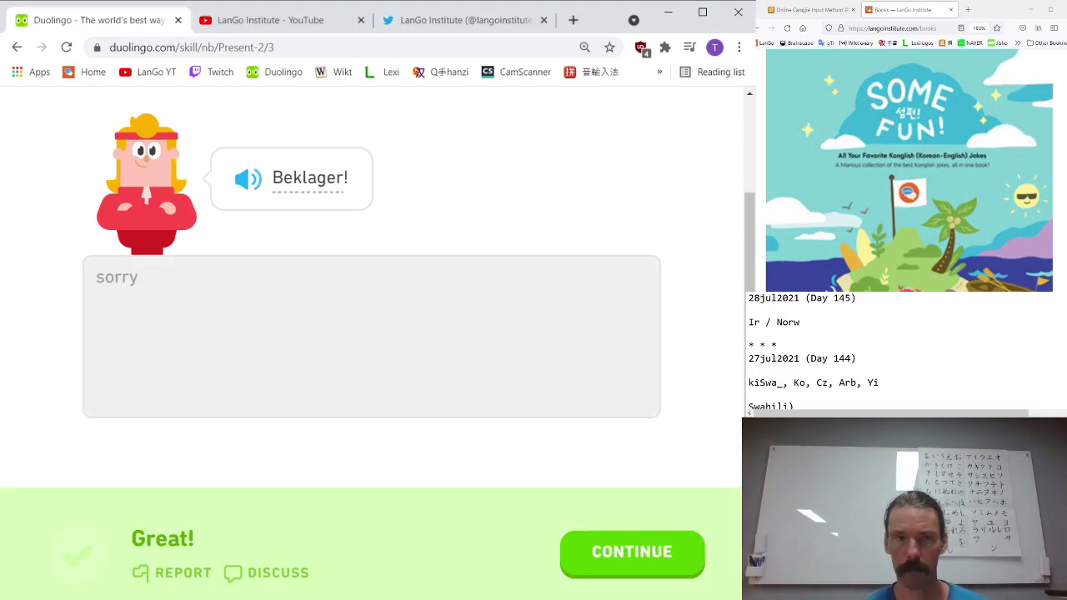
{"action": "key", "text": "Return"}
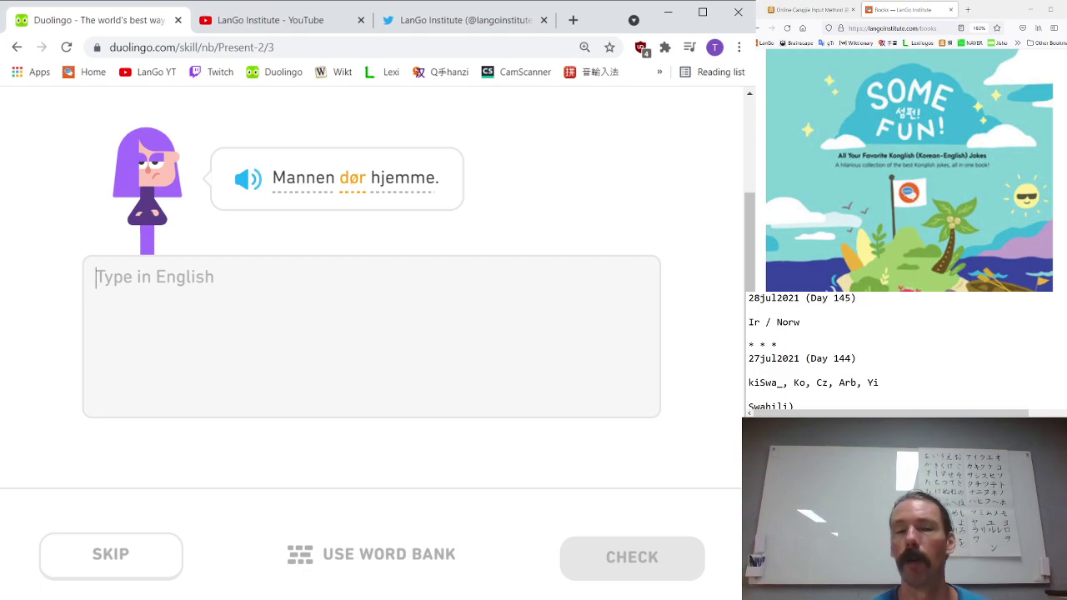
- Translate "Mannen dør hjemme." into English as "the man dies at home", submit the answer and continue
{"action": "mouse_move", "coordinate": [358, 182]}
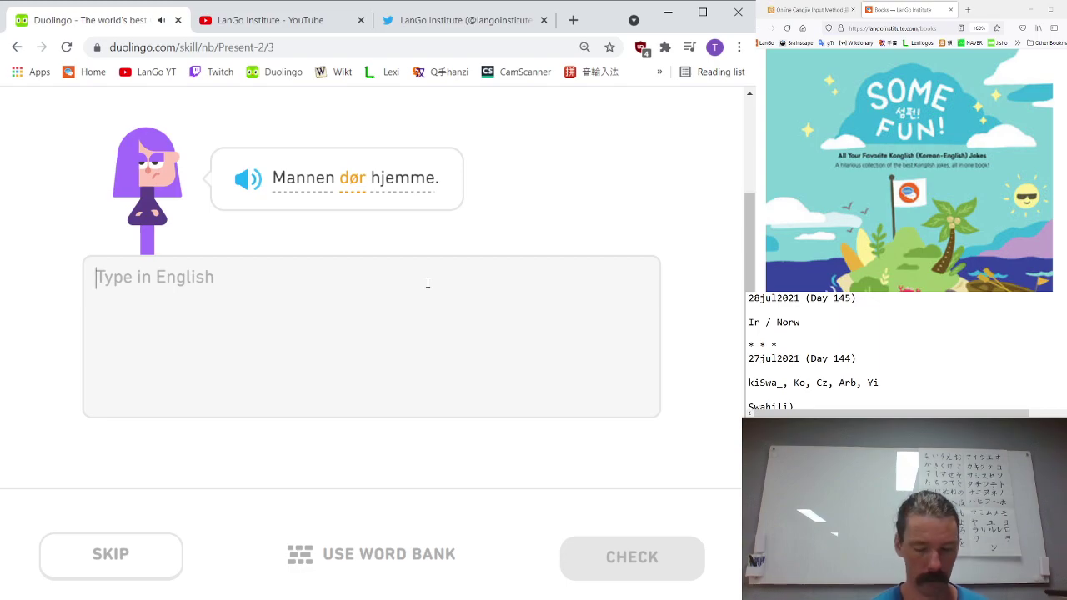
{"action": "type", "text": "the man dies at home"}
{"action": "key", "text": "Return"}
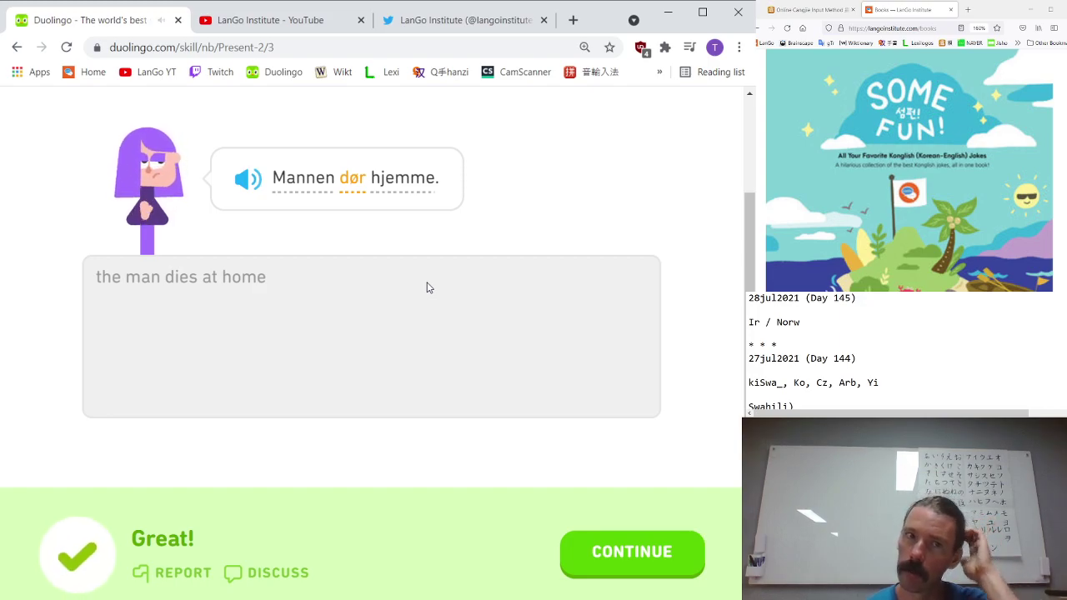
{"action": "key", "text": "Return"}
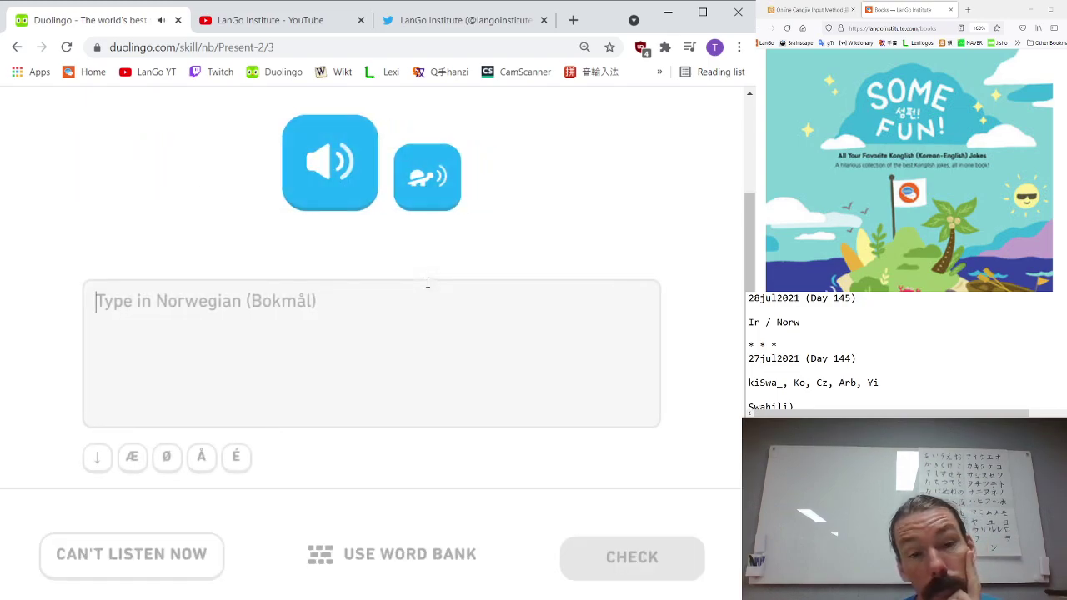
- Switch the listening exercise to the word bank, assemble "Jeg tror jeg dør" and submit the answer
{"action": "left_click", "coordinate": [422, 553]}
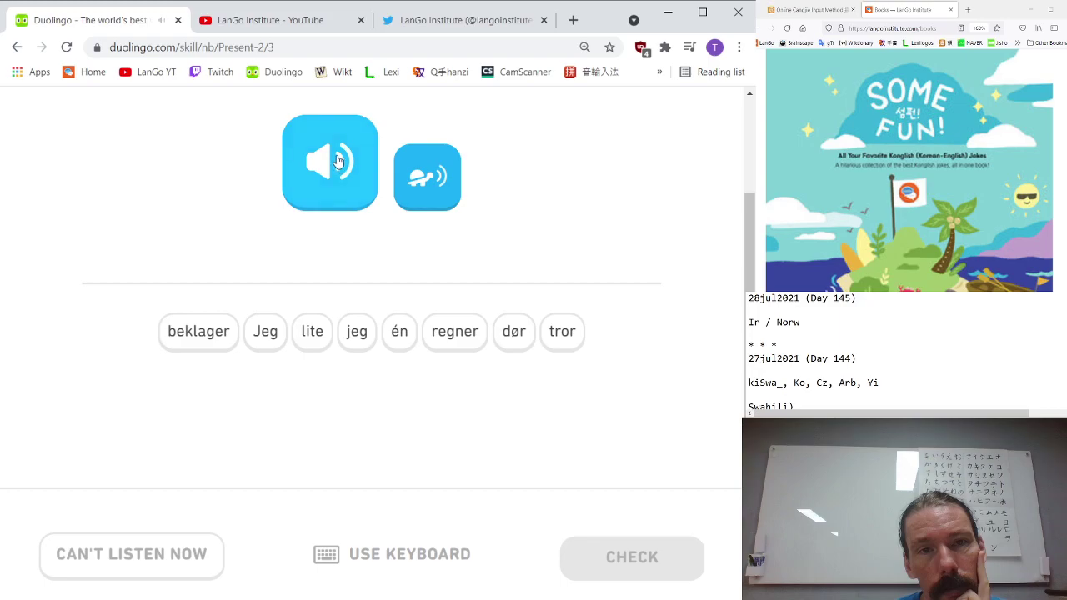
{"action": "left_click", "coordinate": [269, 335]}
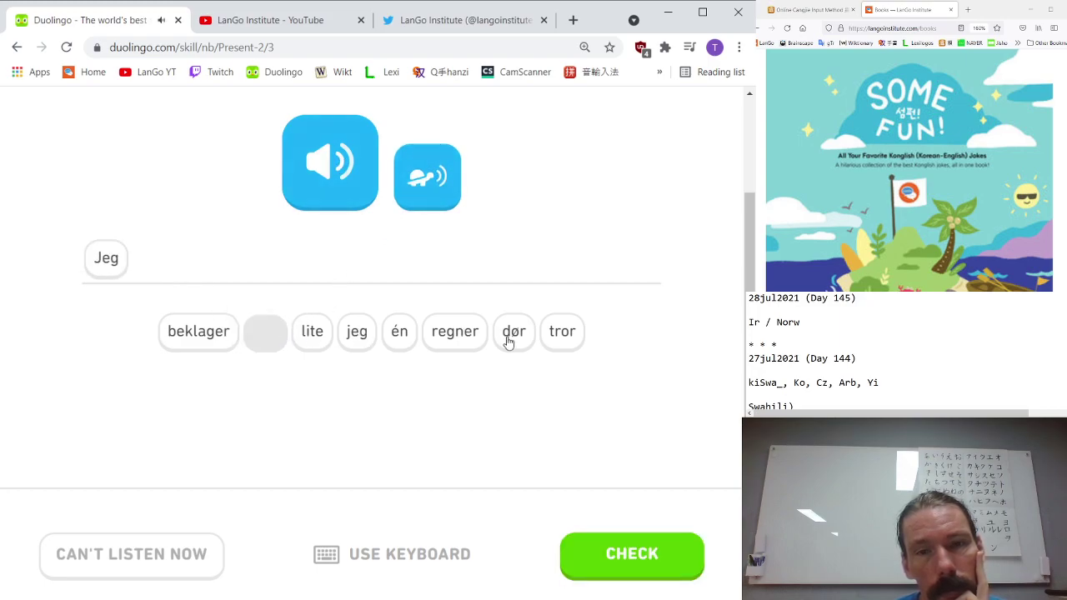
{"action": "left_click", "coordinate": [564, 335]}
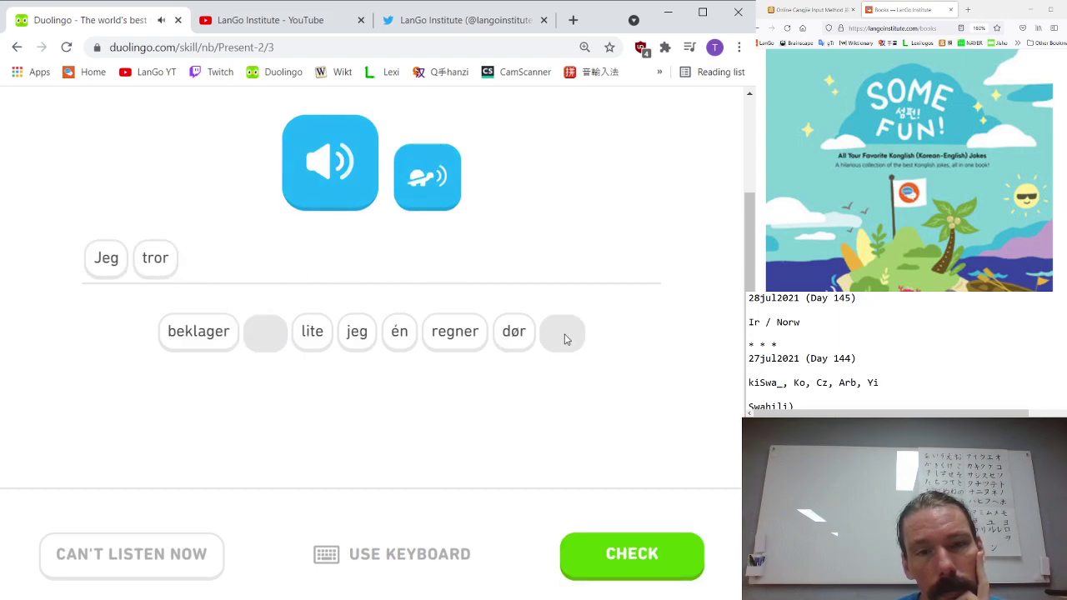
{"action": "left_click", "coordinate": [360, 338]}
{"action": "left_click", "coordinate": [506, 339]}
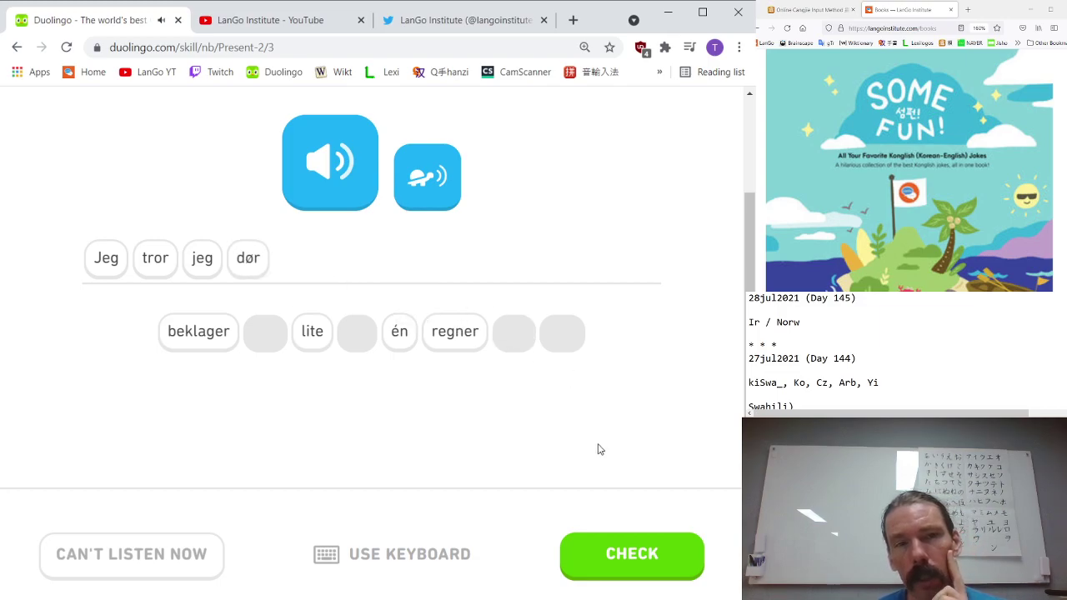
{"action": "left_click", "coordinate": [654, 572]}
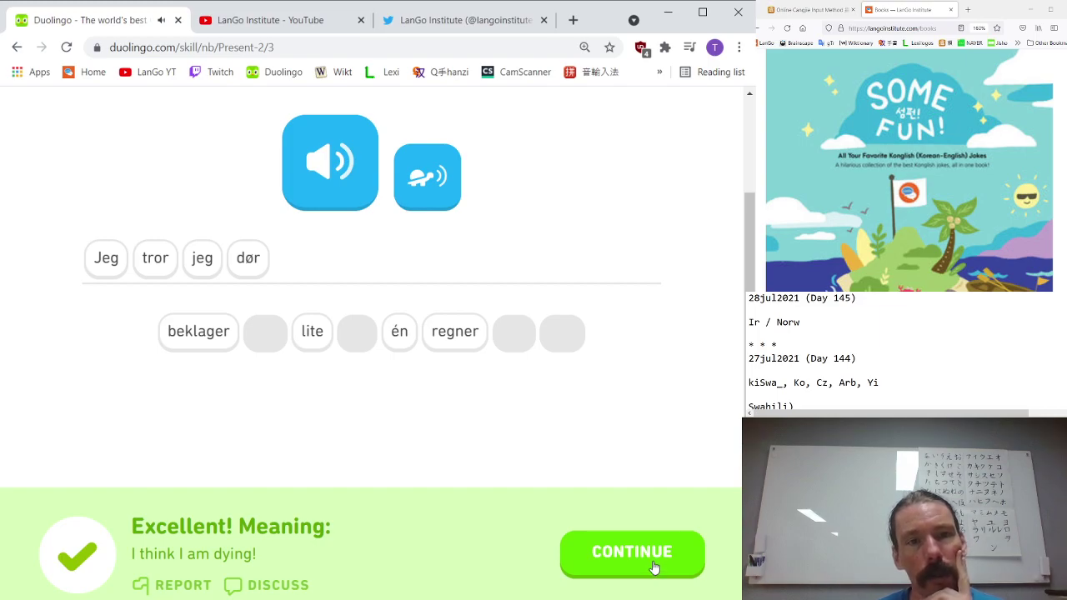
- In the text notes, change the Day 145 language line to "Ir, Norw" and add a "Norwegian)" heading below it
{"action": "left_click", "coordinate": [751, 370]}
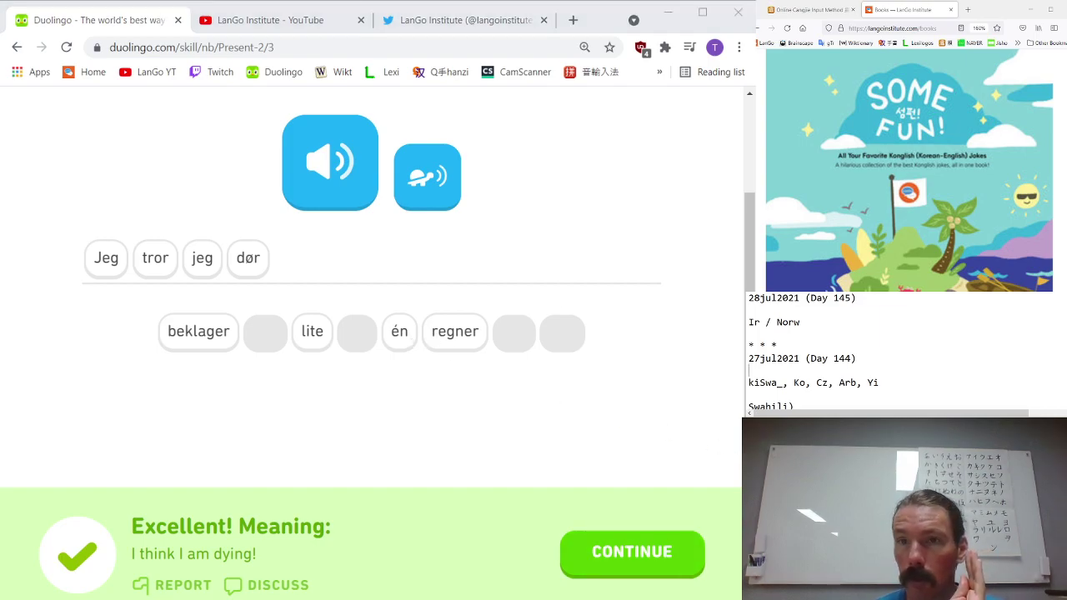
{"action": "left_click_drag", "start_coordinate": [760, 321], "coordinate": [771, 322]}
{"action": "type", "text": ","}
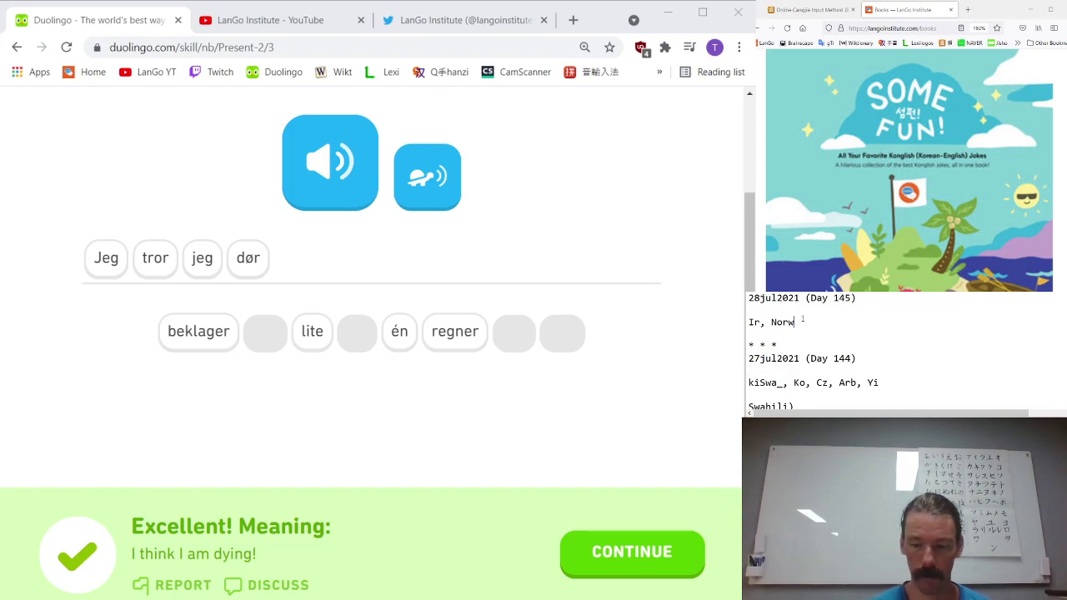
{"action": "key", "text": "Return"}
{"action": "key", "text": "Return"}
{"action": "type", "text": "Norweg"}
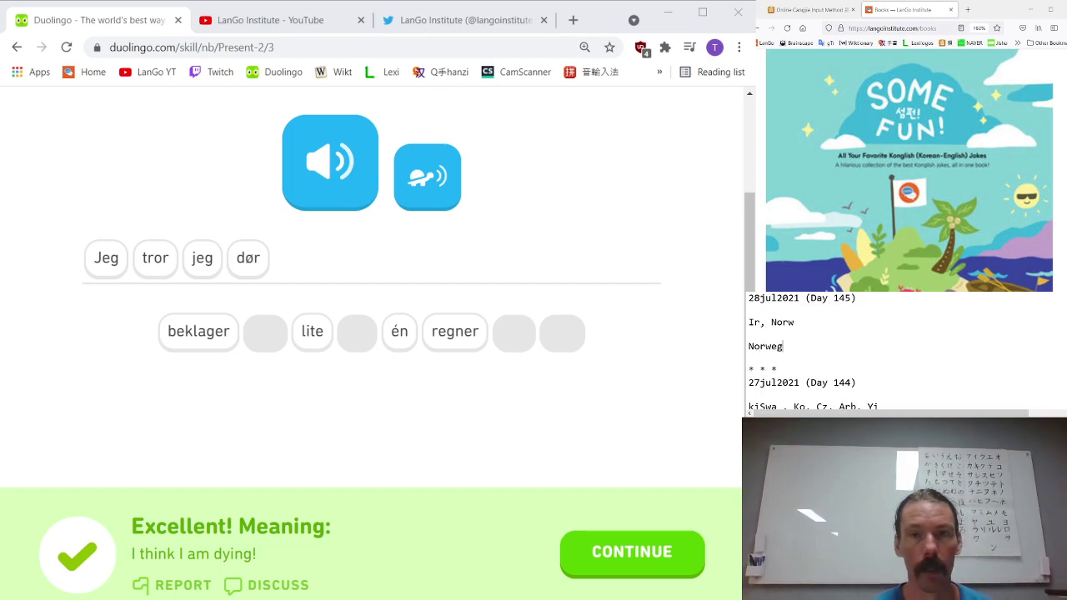
{"action": "type", "text": "ian)"}
{"action": "key", "text": "Return"}
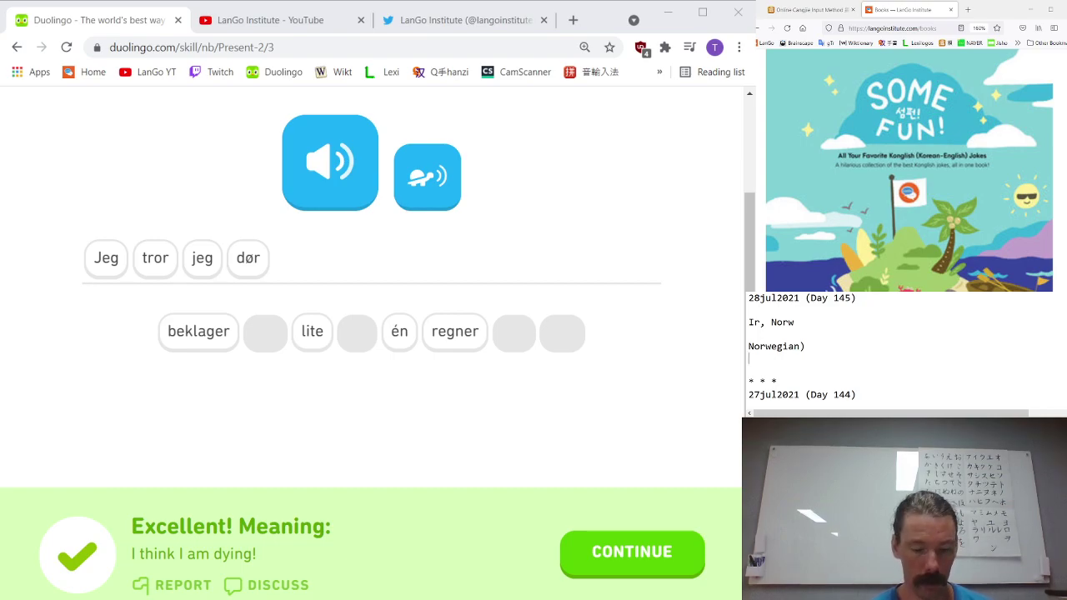
- Note the start of the Norwegian sentence under the heading as "Jeg tro-r |jeg |"
{"action": "type", "text": "Jeg tro"}
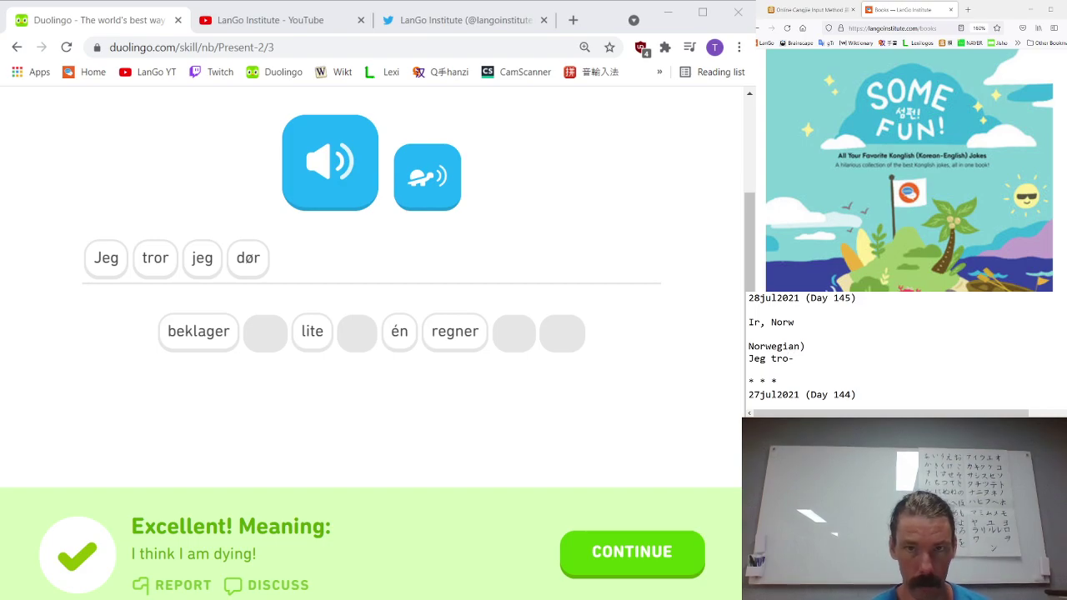
{"action": "type", "text": "-r"}
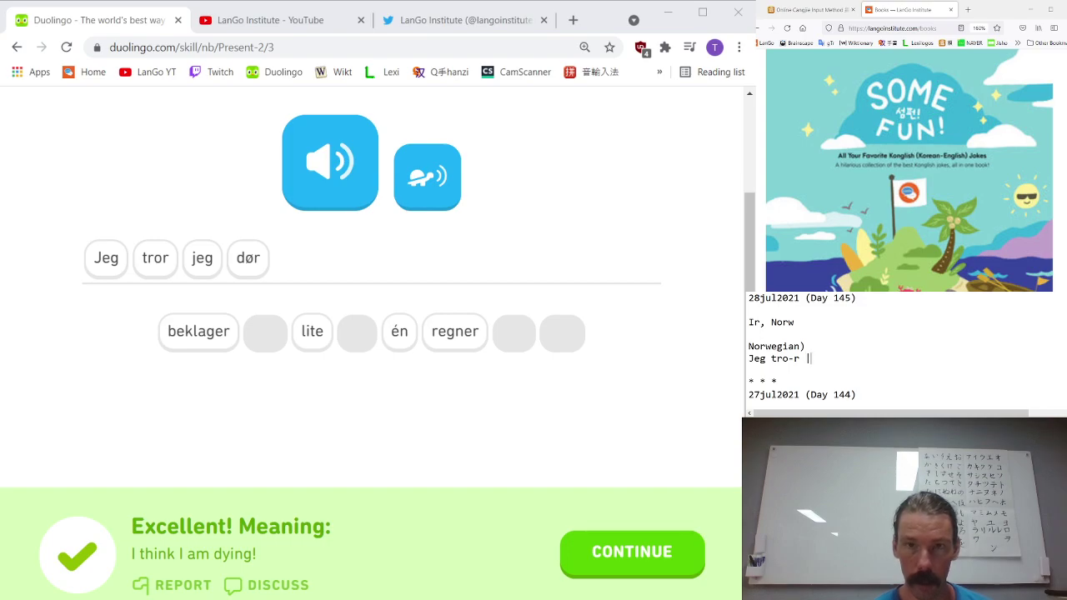
{"action": "type", "text": " ||"}
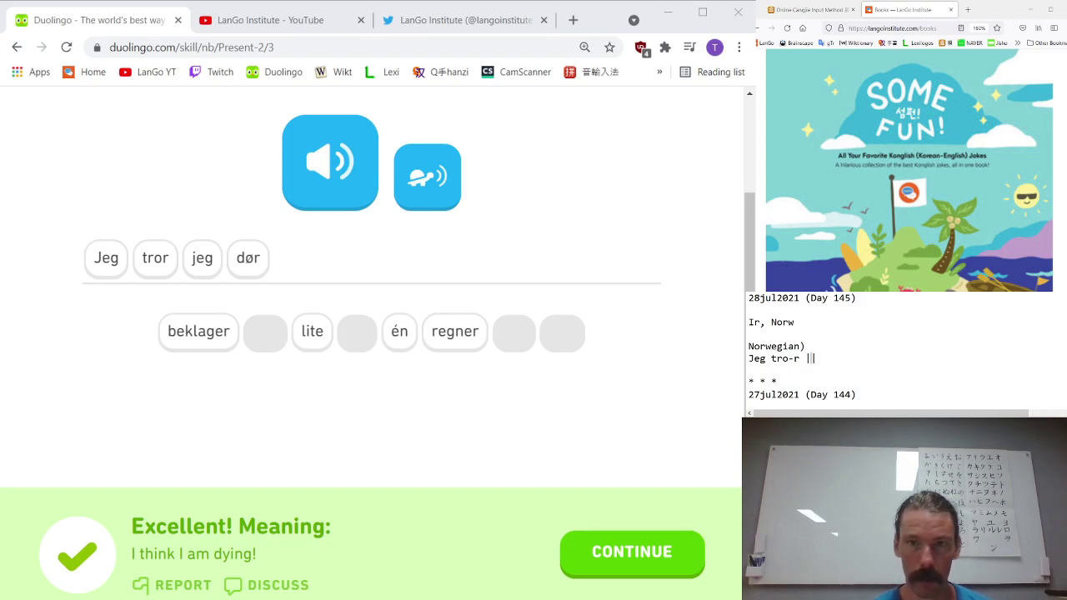
{"action": "type", "text": "jeg"}
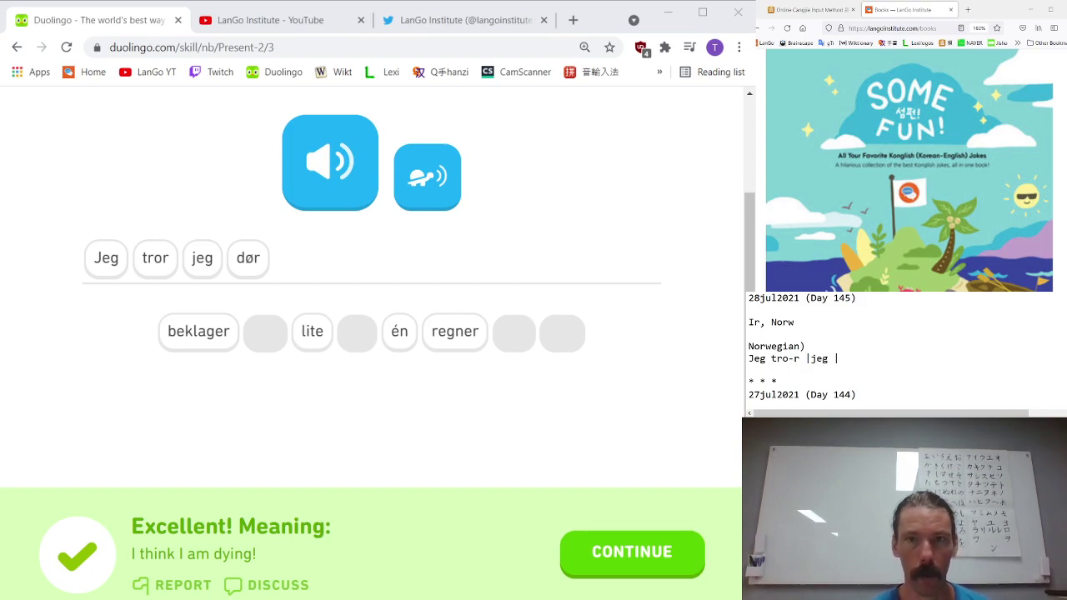
- Switch to the Firefox window and open the Lexilogos multilingual keyboard page in a new tab
{"action": "key", "text": "alt+Tab"}
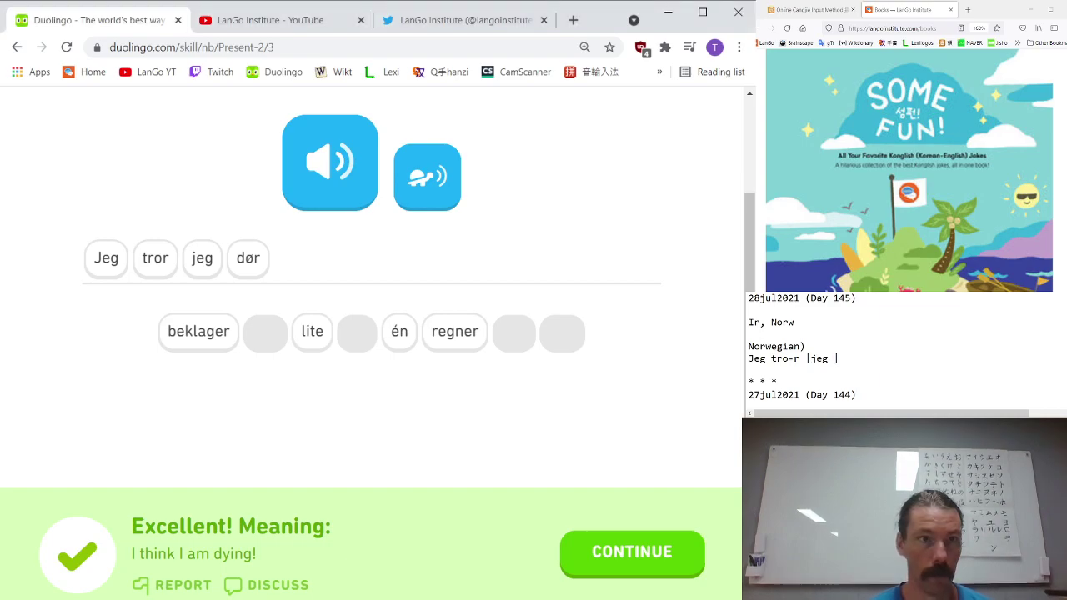
{"action": "left_click", "coordinate": [915, 10]}
{"action": "left_click", "coordinate": [919, 43]}
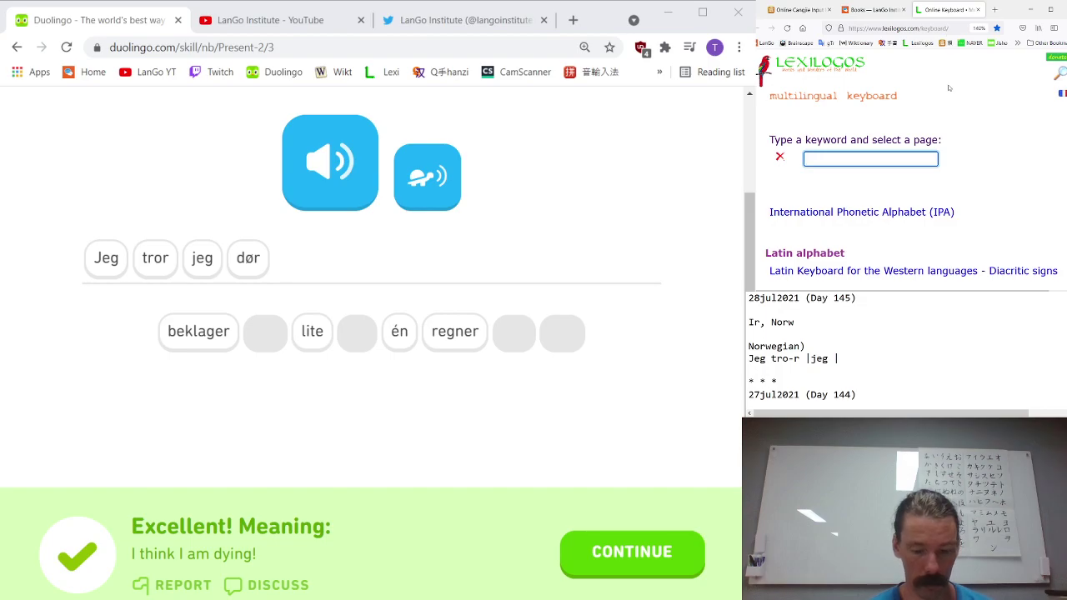
- Open the Lexilogos Norwegian keyboard page, produce "dø" in its text area and cut it for the notes
{"action": "type", "text": "no"}
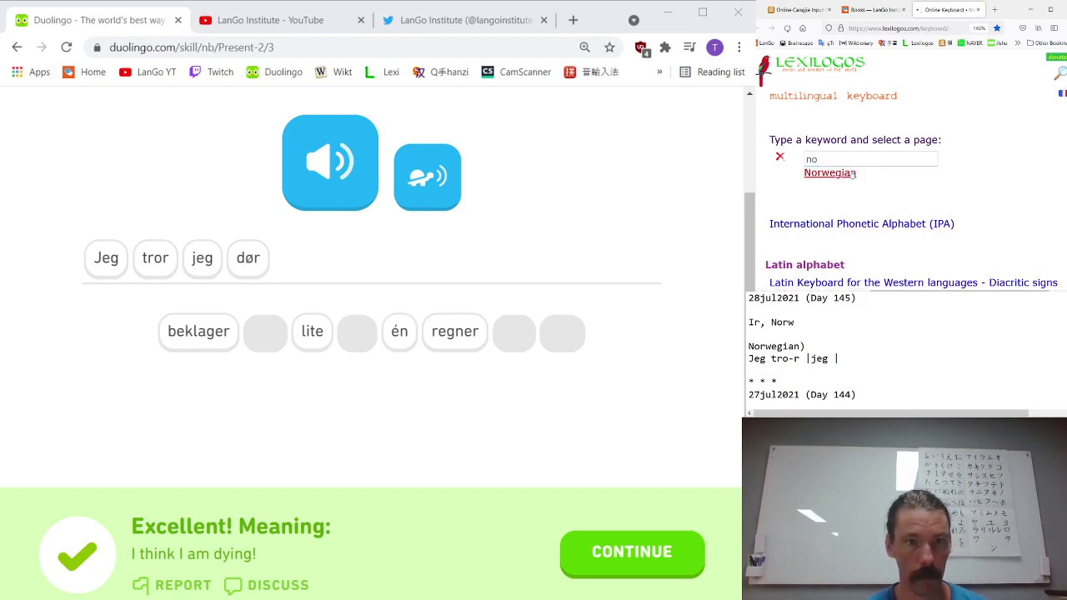
{"action": "left_click", "coordinate": [851, 172]}
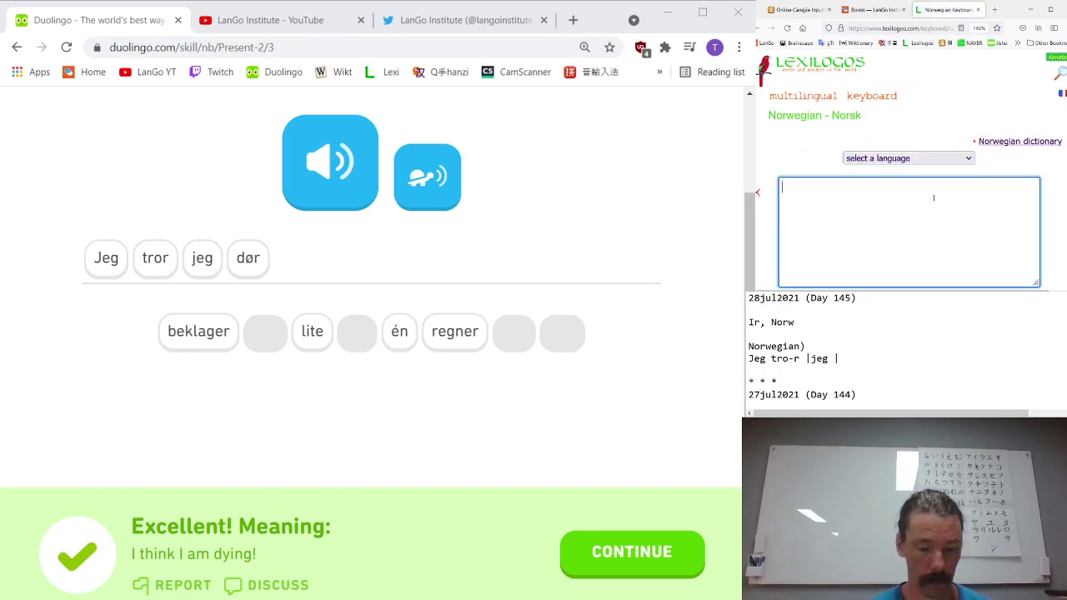
{"action": "type", "text": "dø"}
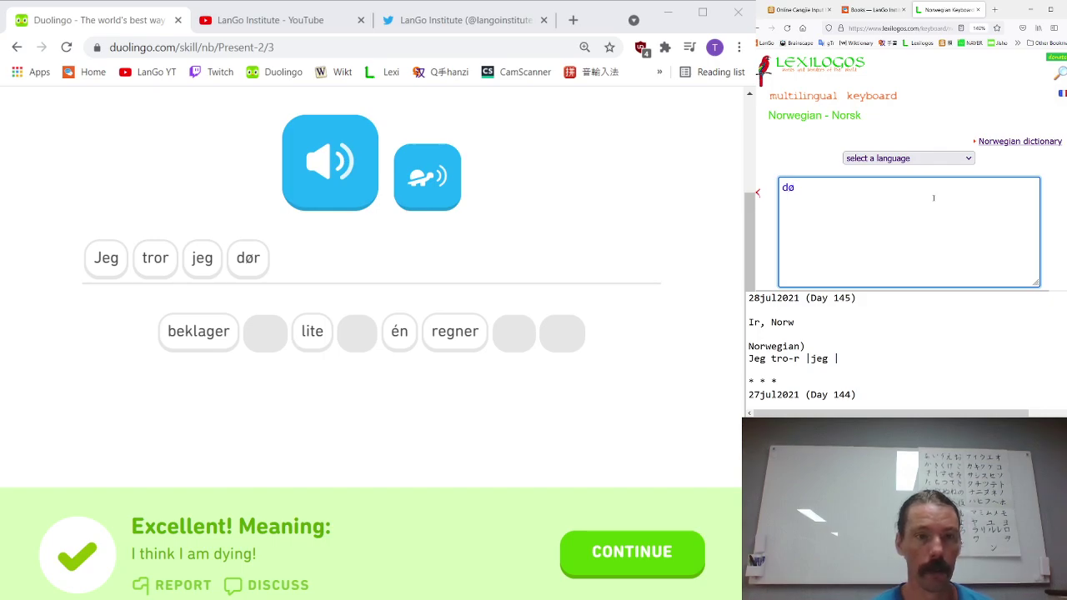
{"action": "key", "text": "BackSpace"}
{"action": "key", "text": "BackSpace"}
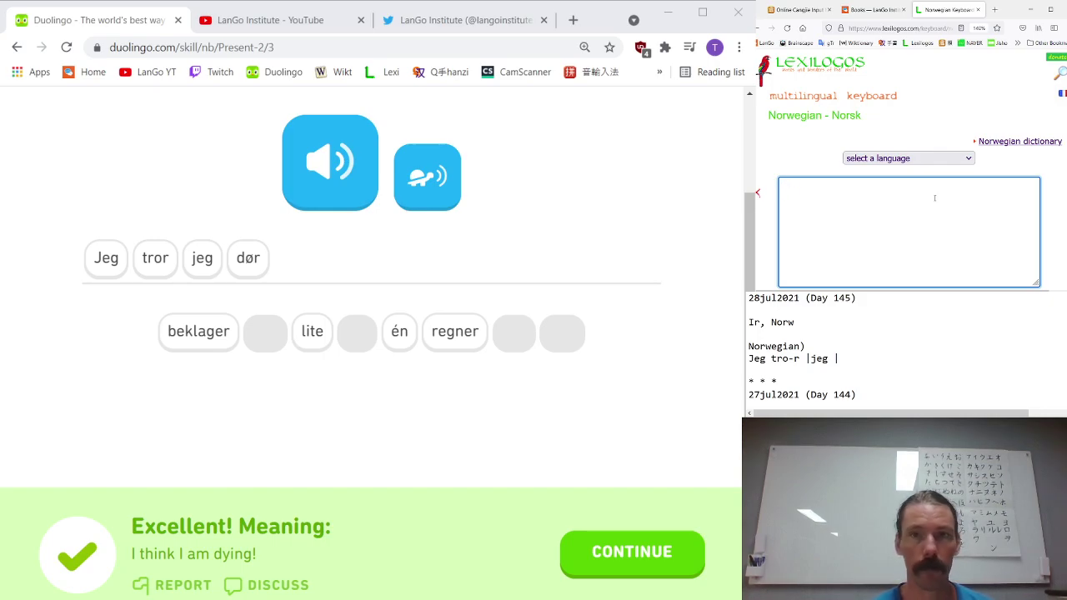
{"action": "key", "text": "ctrl+shift+Tab"}
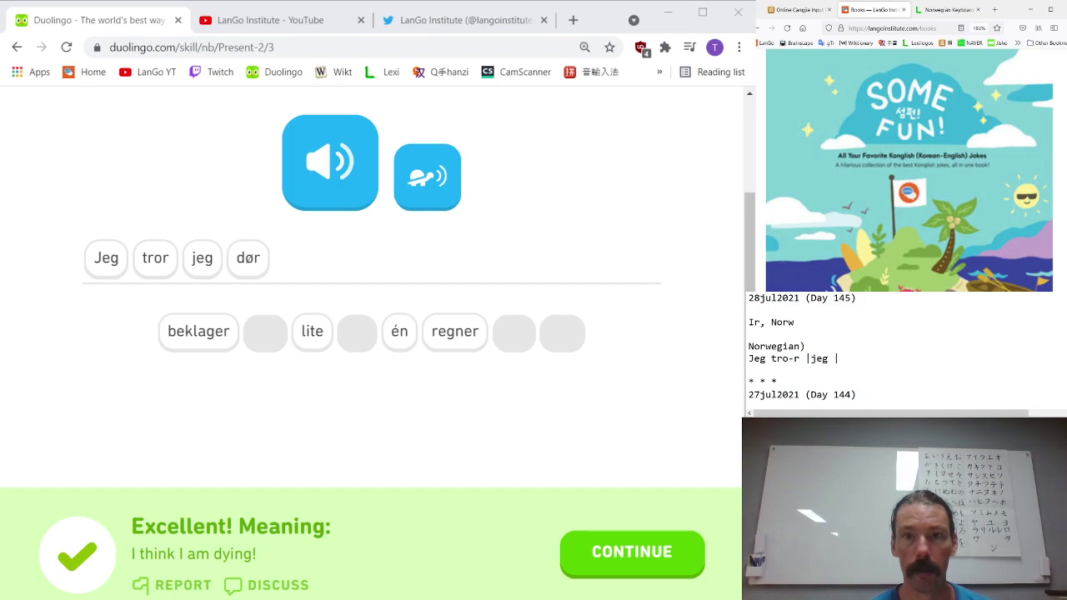
{"action": "left_click", "coordinate": [913, 338]}
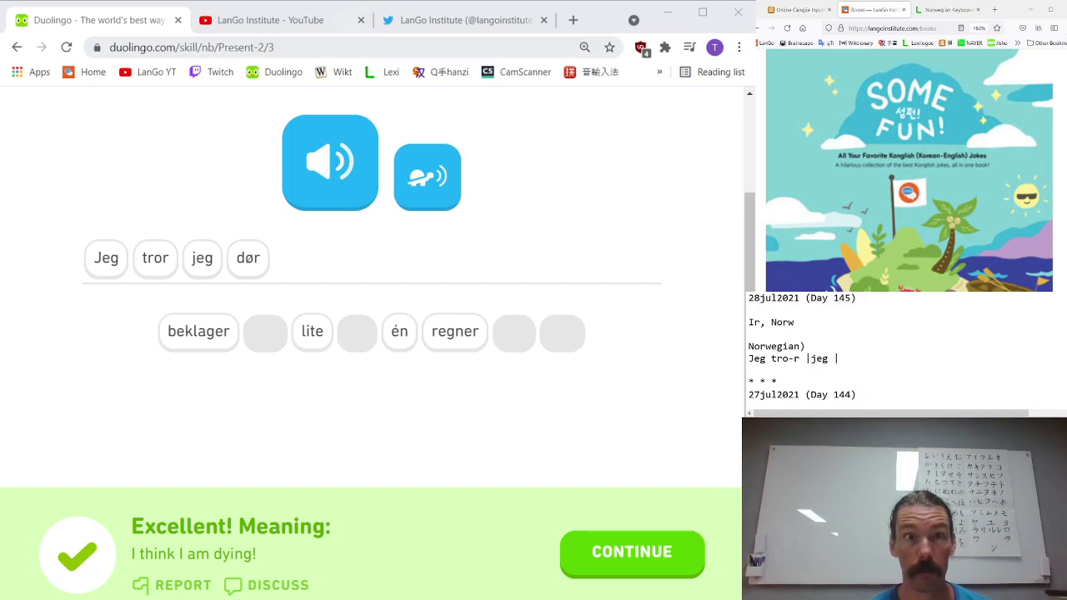
{"action": "type", "text": "dø"}
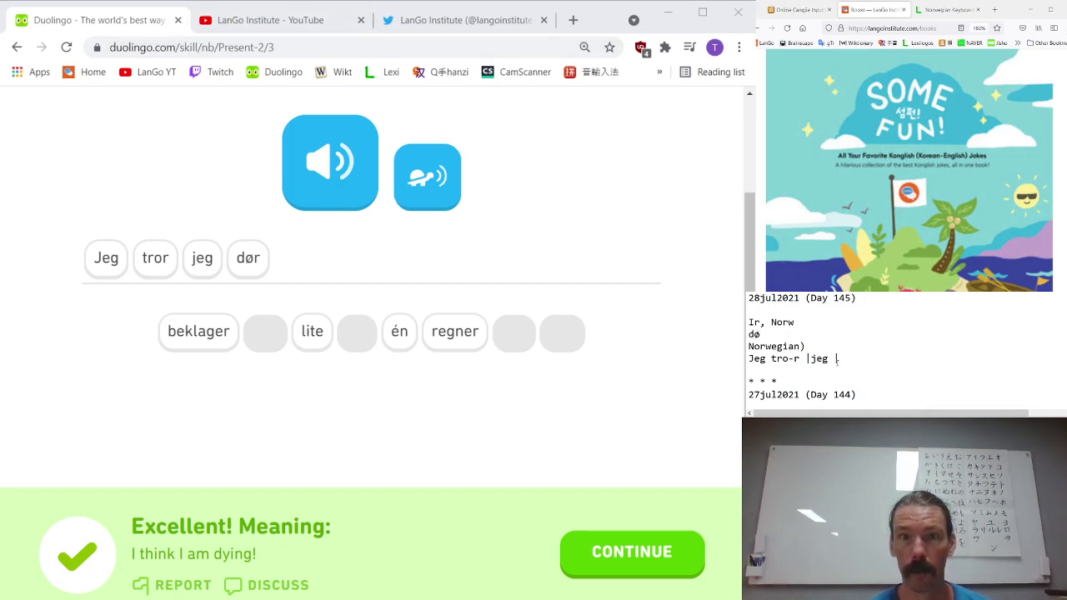
{"action": "key", "text": "BackSpace"}
{"action": "key", "text": "BackSpace"}
- Complete the Norwegian sentence in the Day 145 notes so it reads "Jeg tro-r |jeg dø-r|"
{"action": "left_click", "coordinate": [838, 359]}
{"action": "type", "text": "dø"}
{"action": "key", "text": "BackSpace"}
{"action": "key", "text": "BackSpace"}
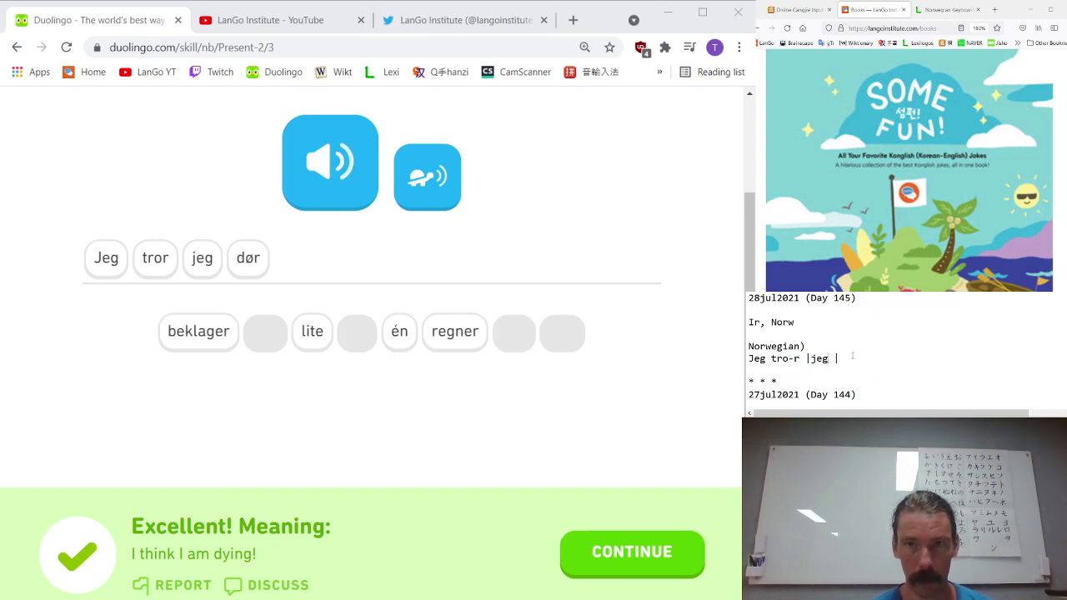
{"action": "type", "text": "dø"}
{"action": "type", "text": "-r"}
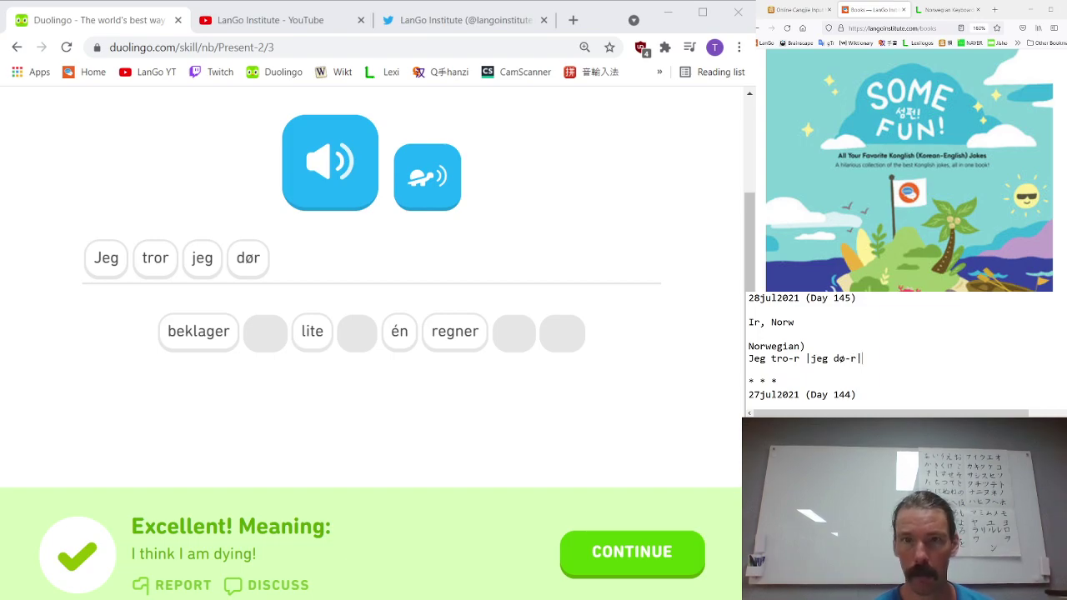
{"action": "type", "text": "|"}
- Add the English translation "-I think |I'm dying|." on a new line below the Norwegian sentence
{"action": "key", "text": "Return"}
{"action": "type", "text": "-I think"}
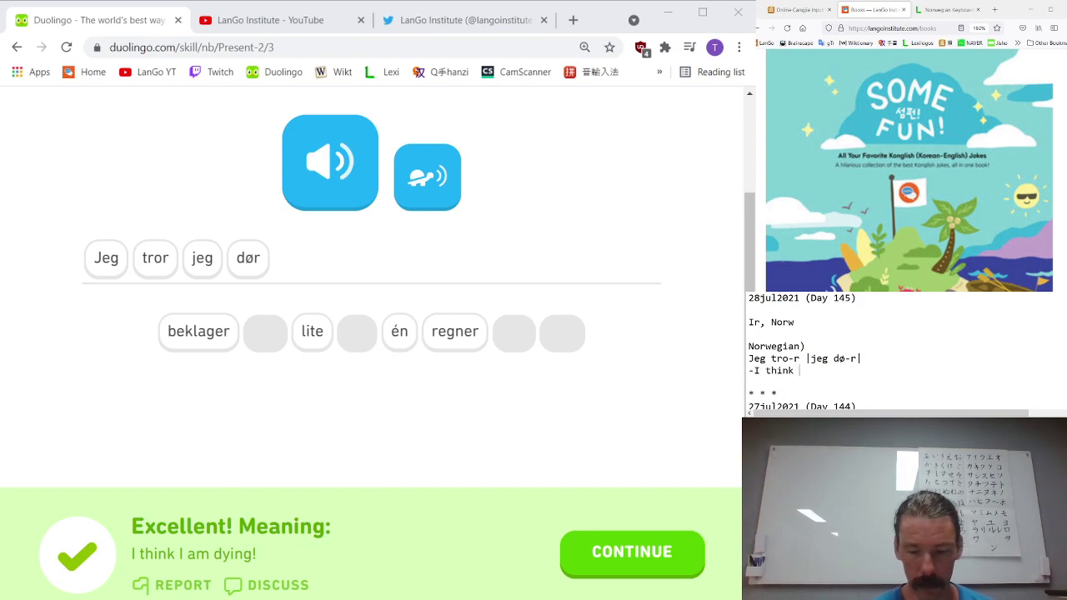
{"action": "type", "text": " |I'm dyin"}
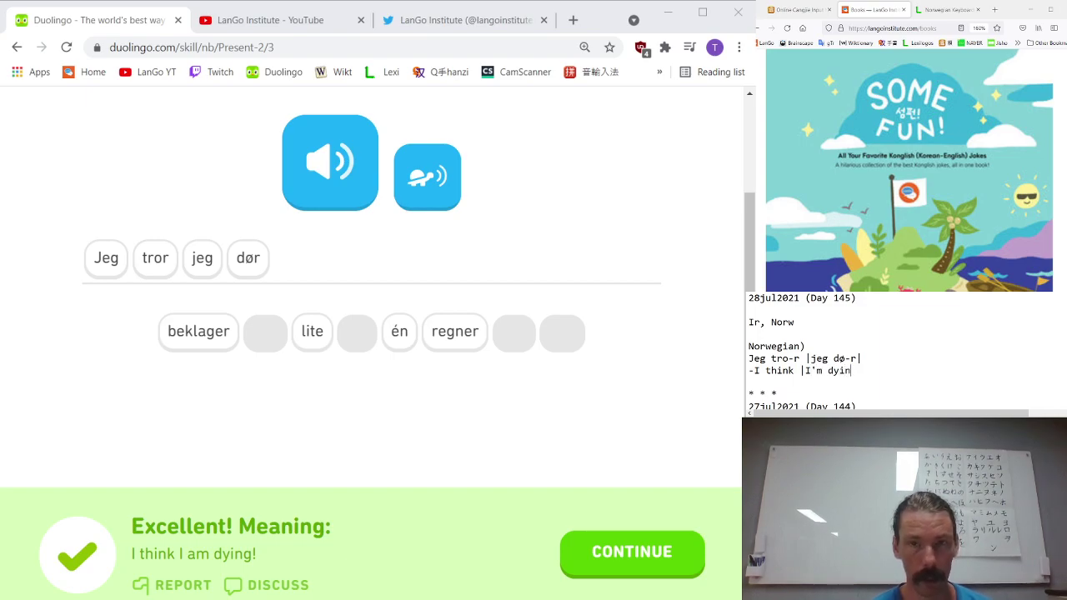
{"action": "type", "text": "g|"}
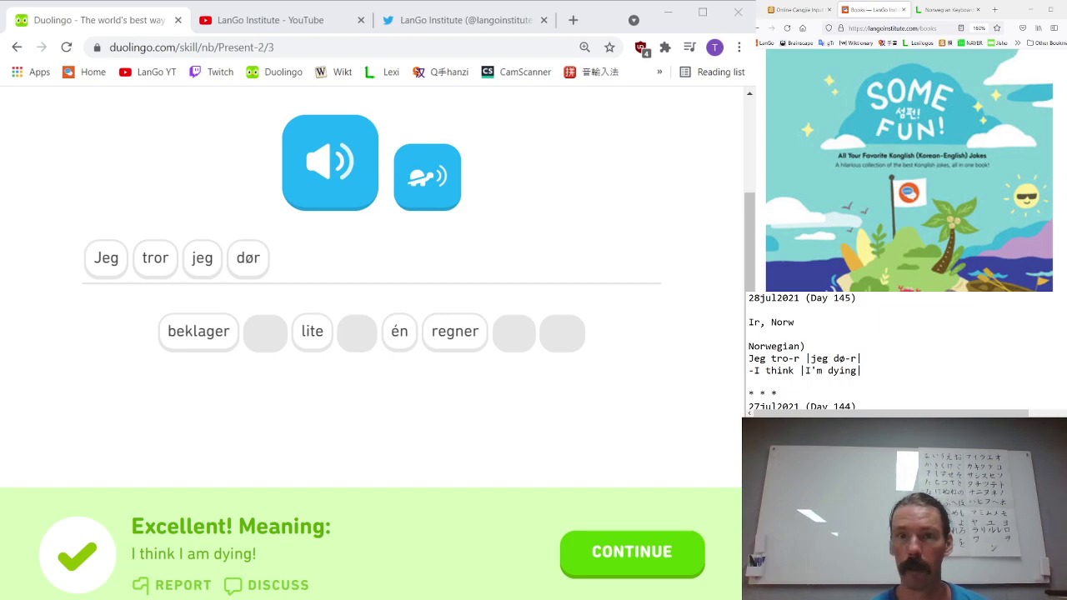
{"action": "type", "text": "."}
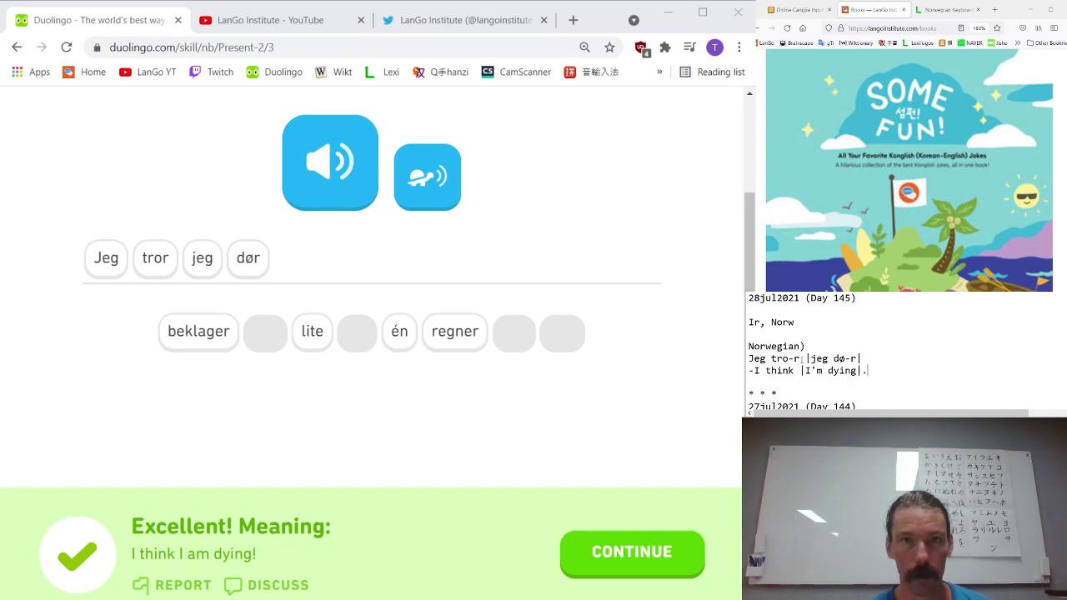
- Return to Duolingo, continue to the next exercise, check the hint for "mye" and change to keyboard entry
{"action": "left_click", "coordinate": [118, 35]}
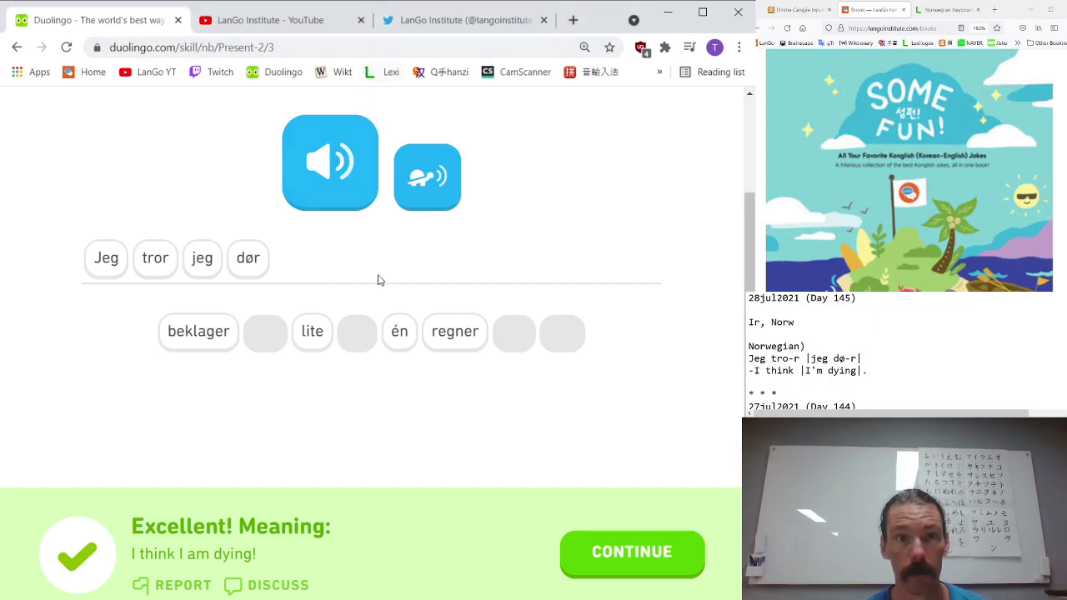
{"action": "left_click", "coordinate": [684, 573]}
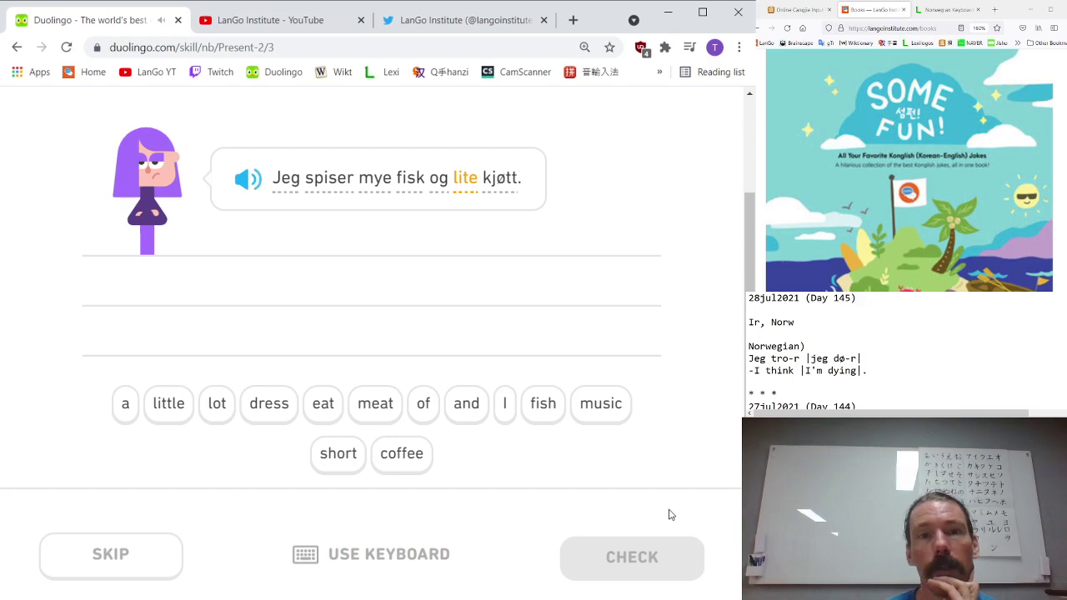
{"action": "mouse_move", "coordinate": [372, 191]}
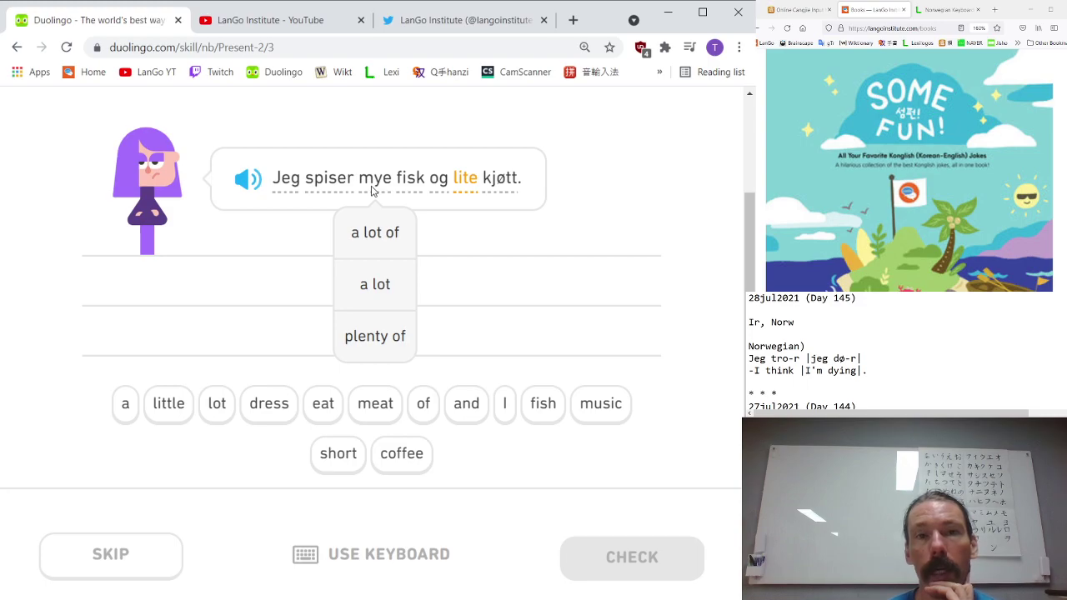
{"action": "left_click", "coordinate": [406, 557]}
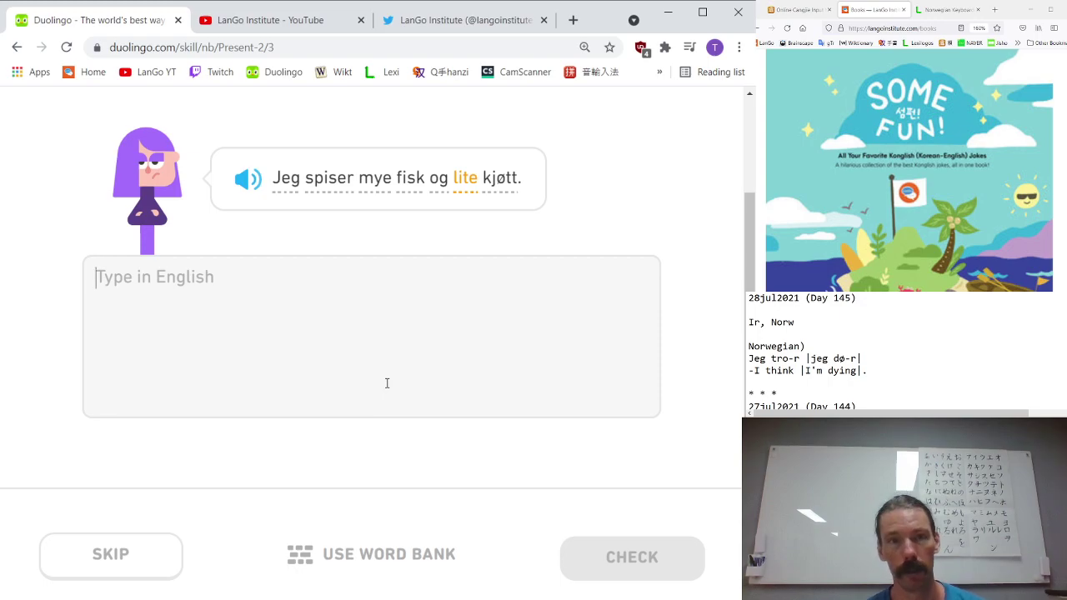
- Submit "i eat a lot of fish and little meat" as the translation, replay the Norwegian sentence and continue
{"action": "type", "text": "i eat a l"}
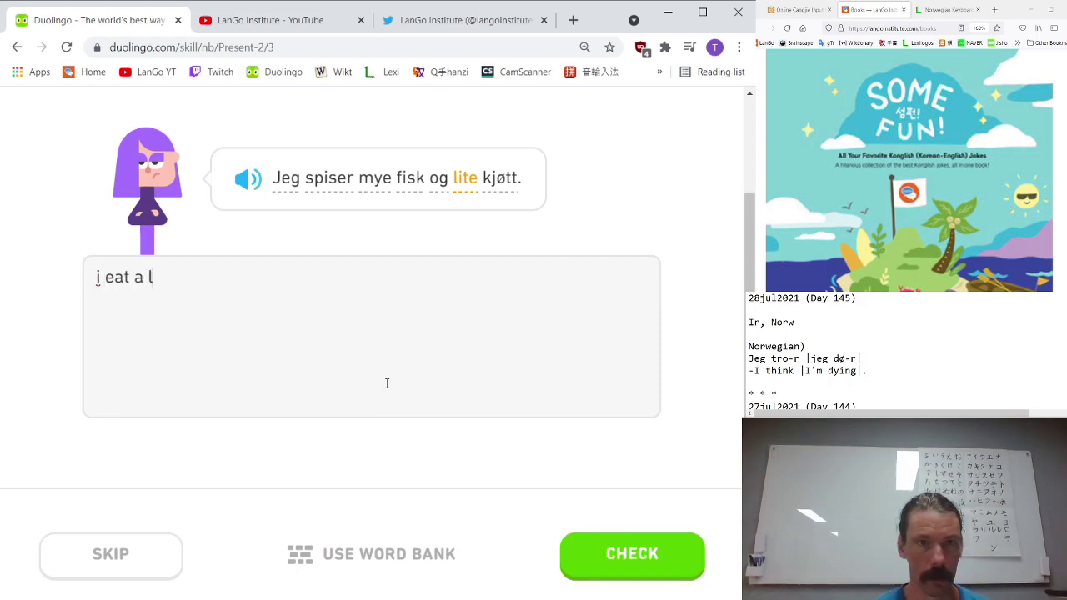
{"action": "type", "text": "ot of fish an"}
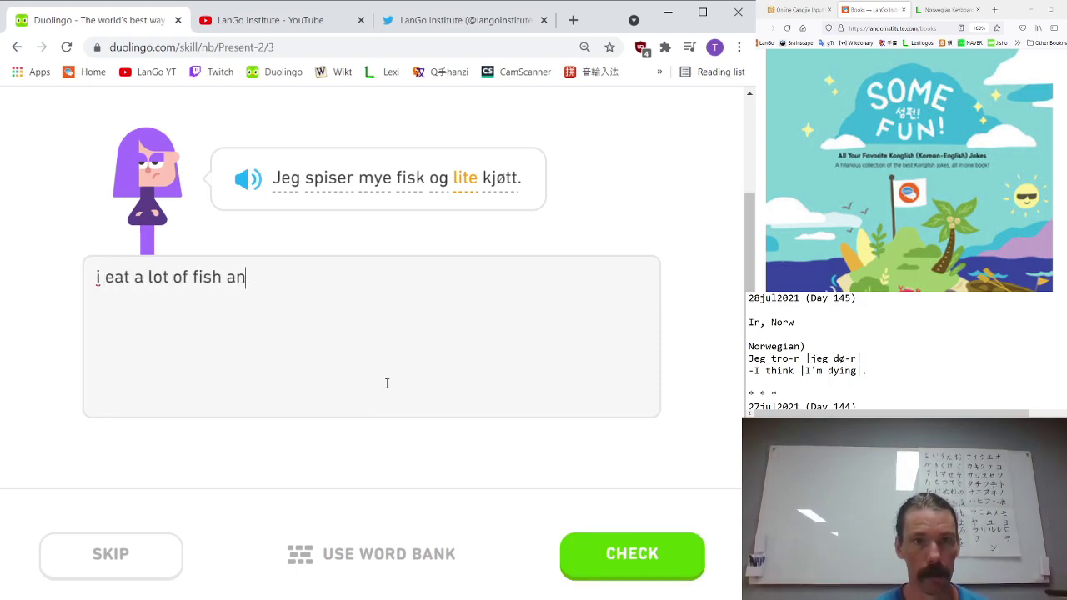
{"action": "type", "text": "d little meat"}
{"action": "key", "text": "Return"}
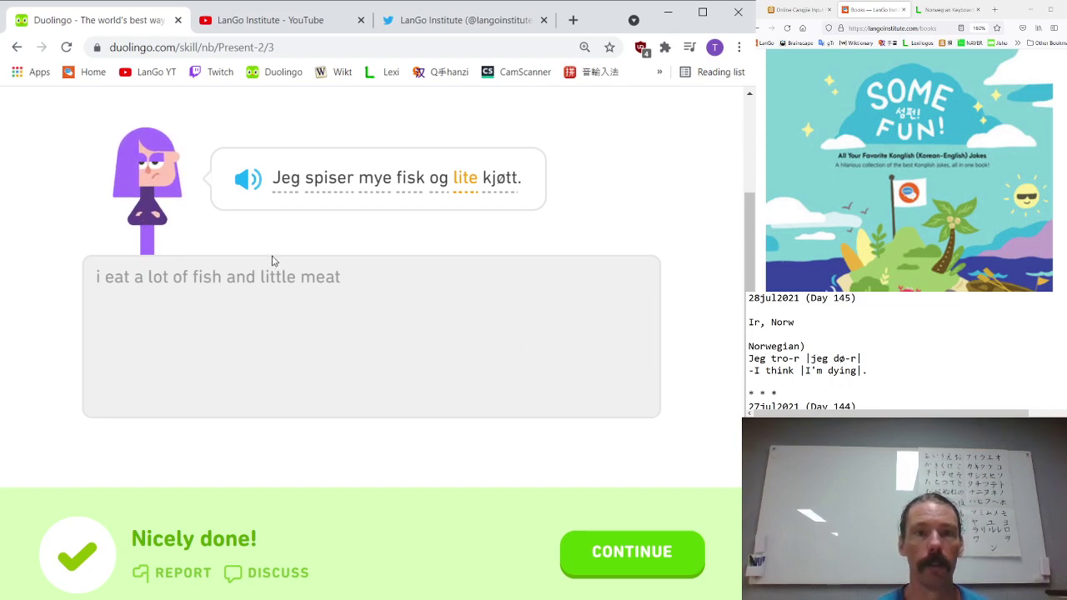
{"action": "left_click", "coordinate": [246, 180]}
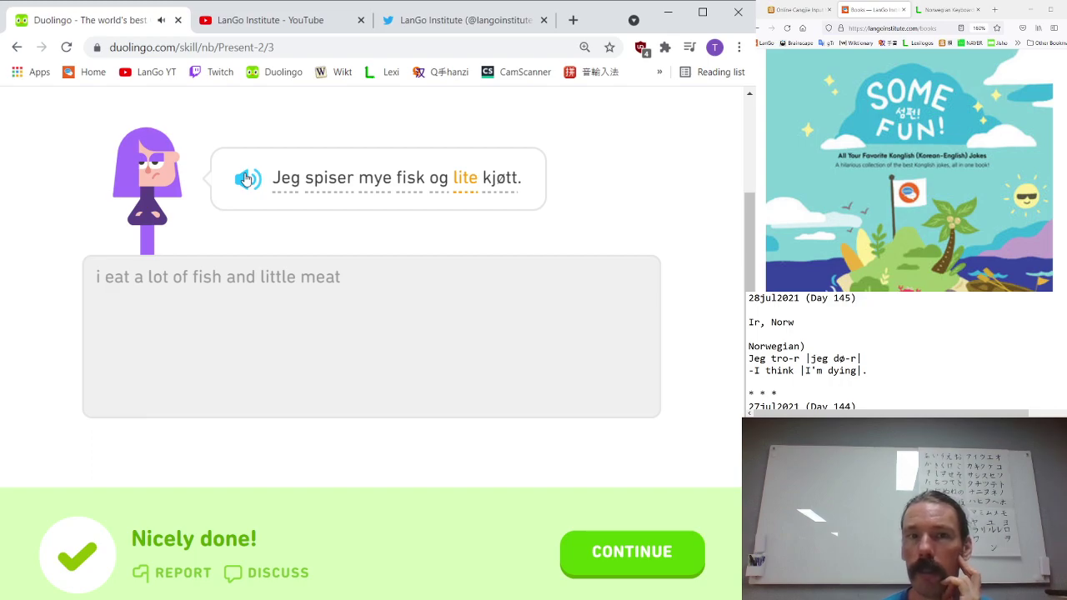
{"action": "left_click", "coordinate": [649, 540]}
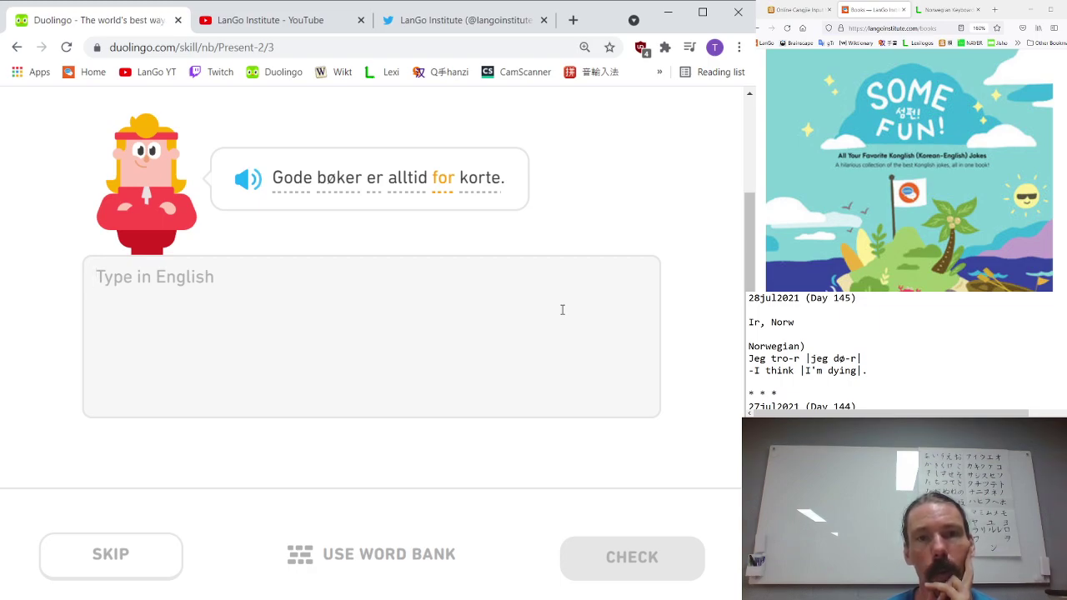
- Check the hints for "korte" and "for", and submit "good books are always too short" as the translation of "Gode bøker er alltid for korte."
{"action": "mouse_move", "coordinate": [493, 194]}
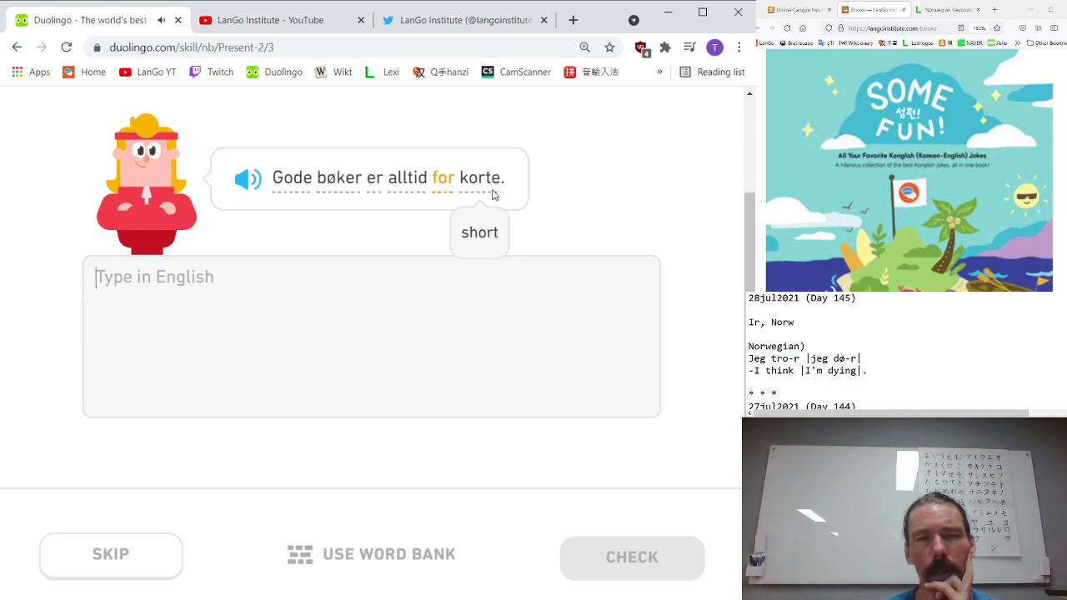
{"action": "mouse_move", "coordinate": [439, 189]}
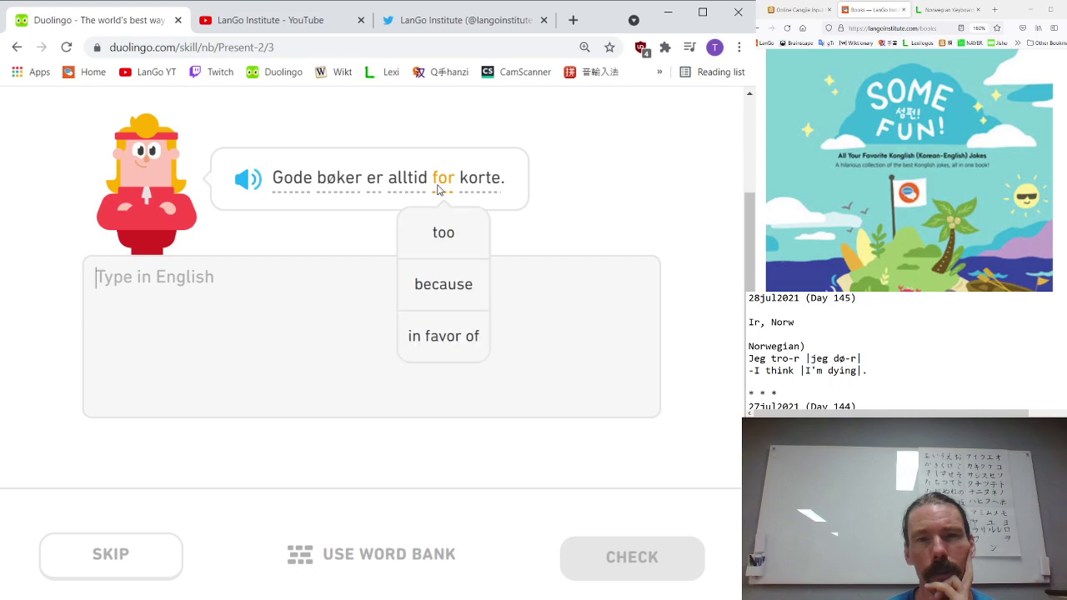
{"action": "left_click", "coordinate": [205, 315]}
{"action": "type", "text": "go"}
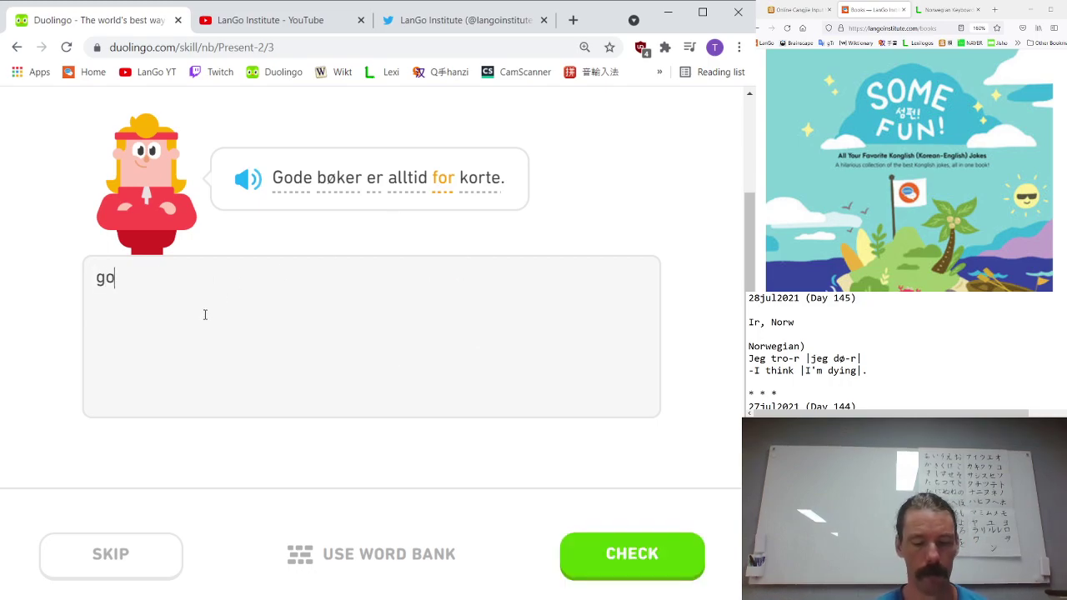
{"action": "type", "text": "od books are a"}
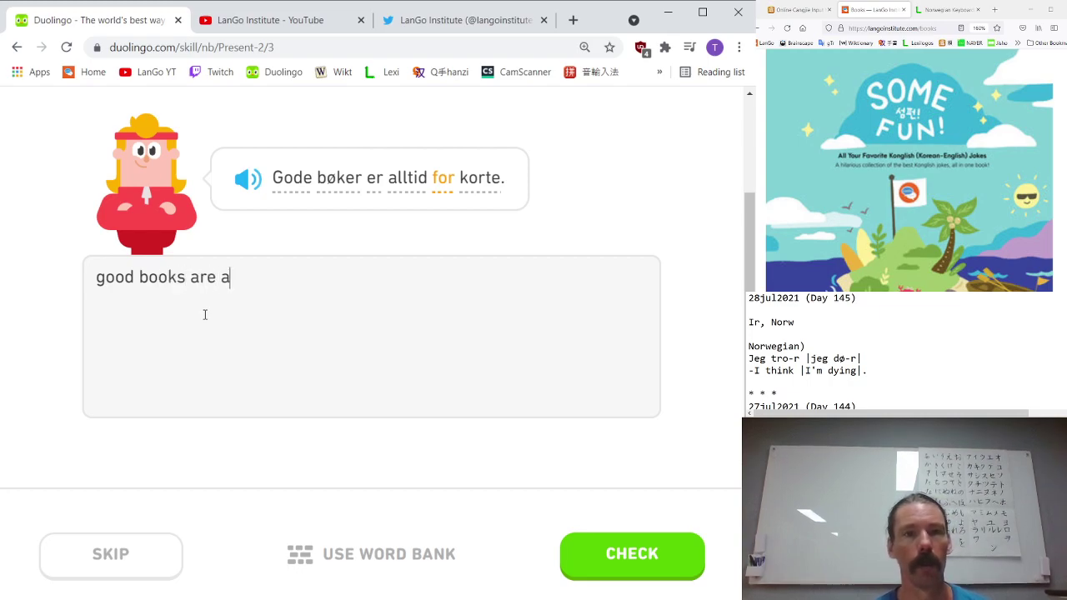
{"action": "type", "text": "lways"}
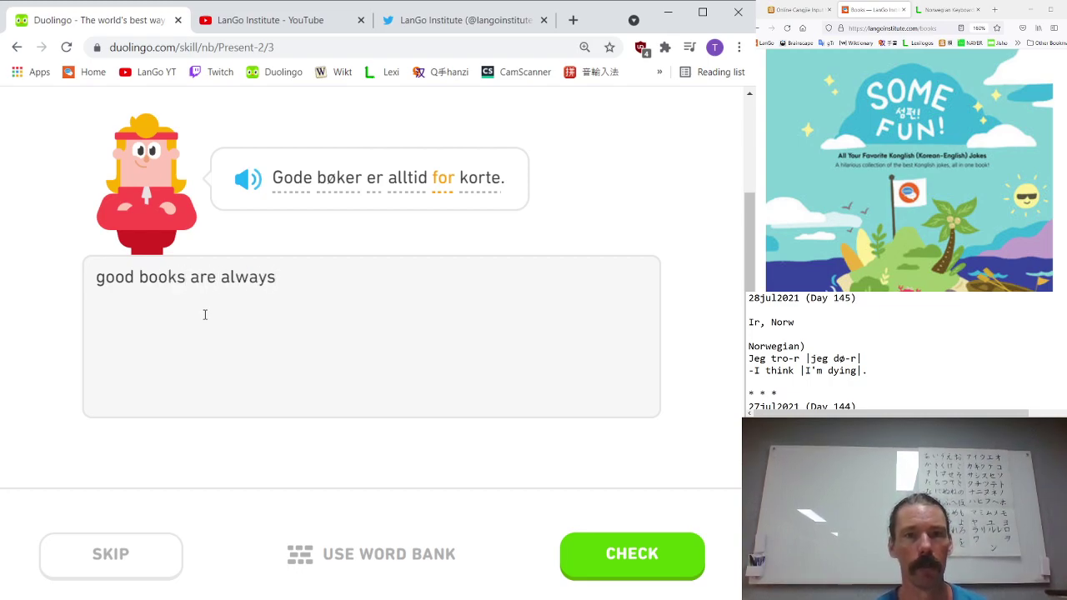
{"action": "type", "text": " too"}
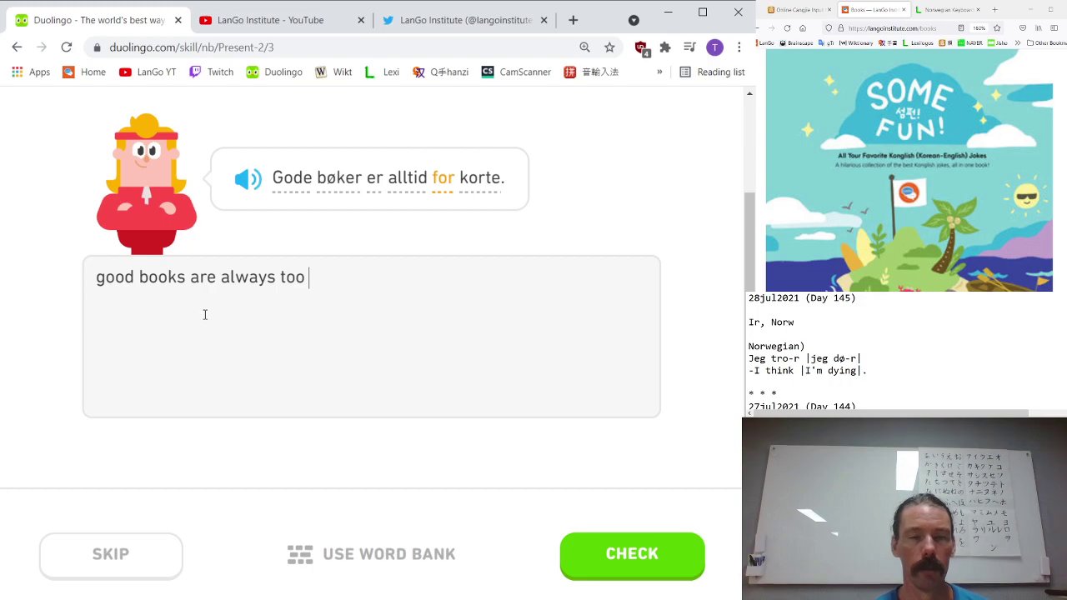
{"action": "type", "text": " sh"}
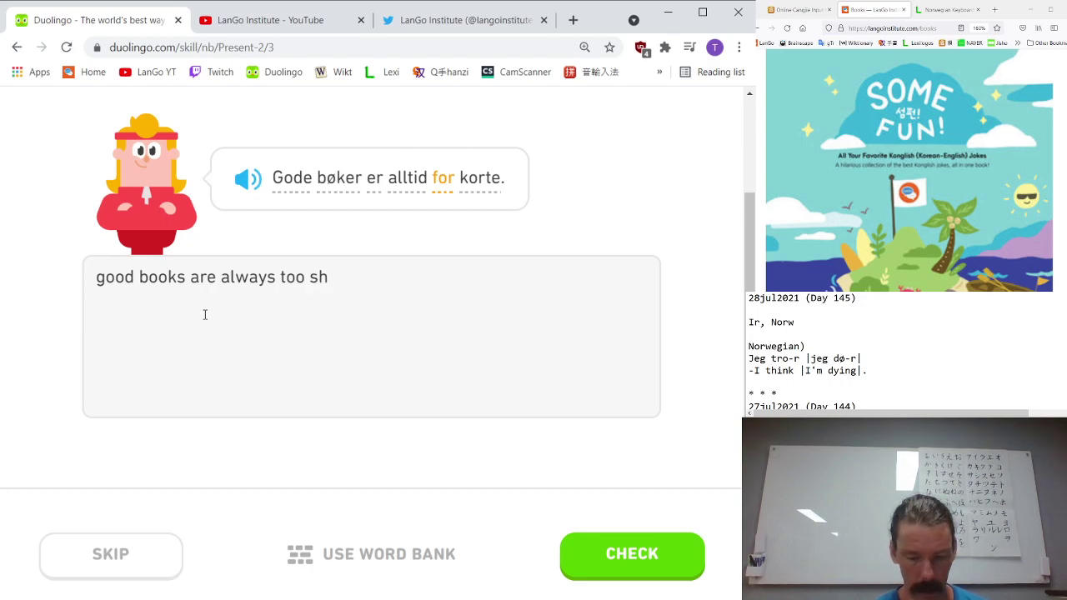
{"action": "type", "text": "ort"}
{"action": "key", "text": "Return"}
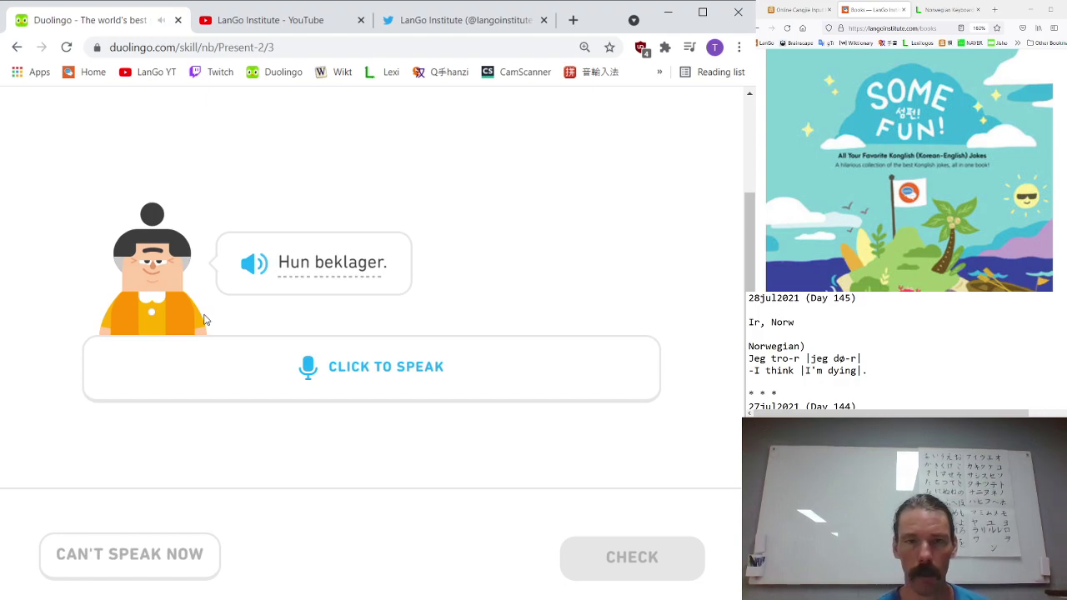
- Complete the speaking exercise "Hun beklager." and submit "hes sorry." as the translation of "Han beklager."
{"action": "left_click", "coordinate": [173, 349]}
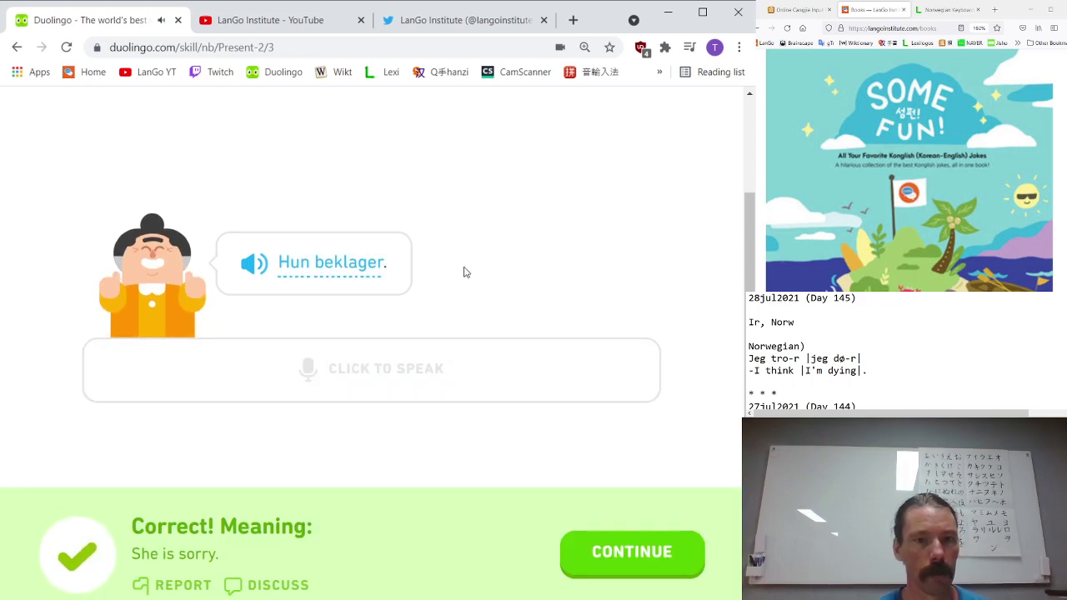
{"action": "left_click", "coordinate": [593, 546]}
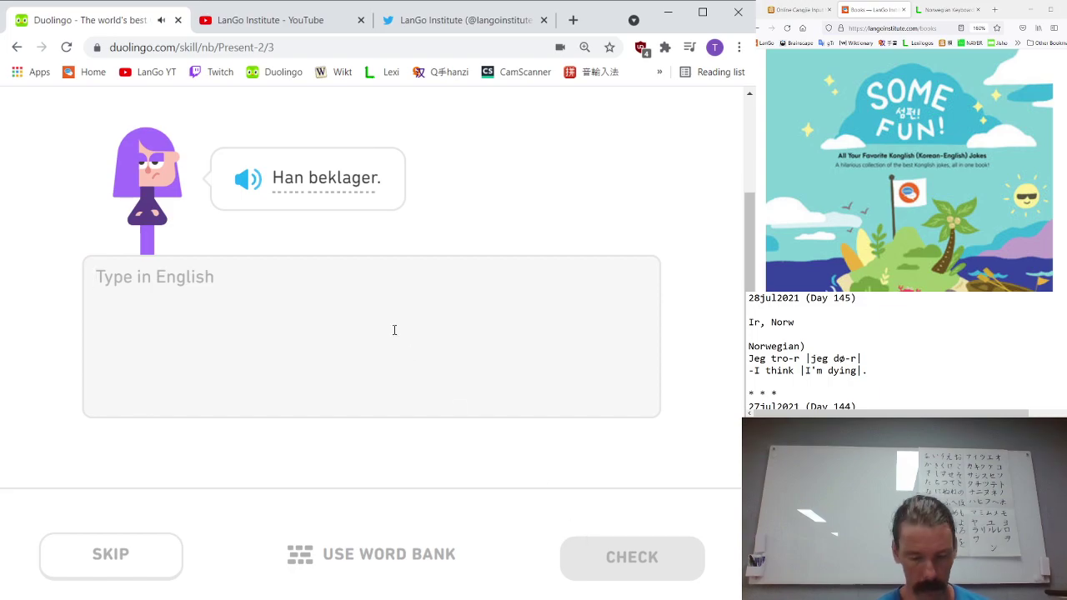
{"action": "type", "text": "hes sorruy"}
{"action": "key", "text": "BackSpace"}
{"action": "key", "text": "BackSpace"}
{"action": "type", "text": "y."}
{"action": "key", "text": "Return"}
{"action": "key", "text": "Return"}
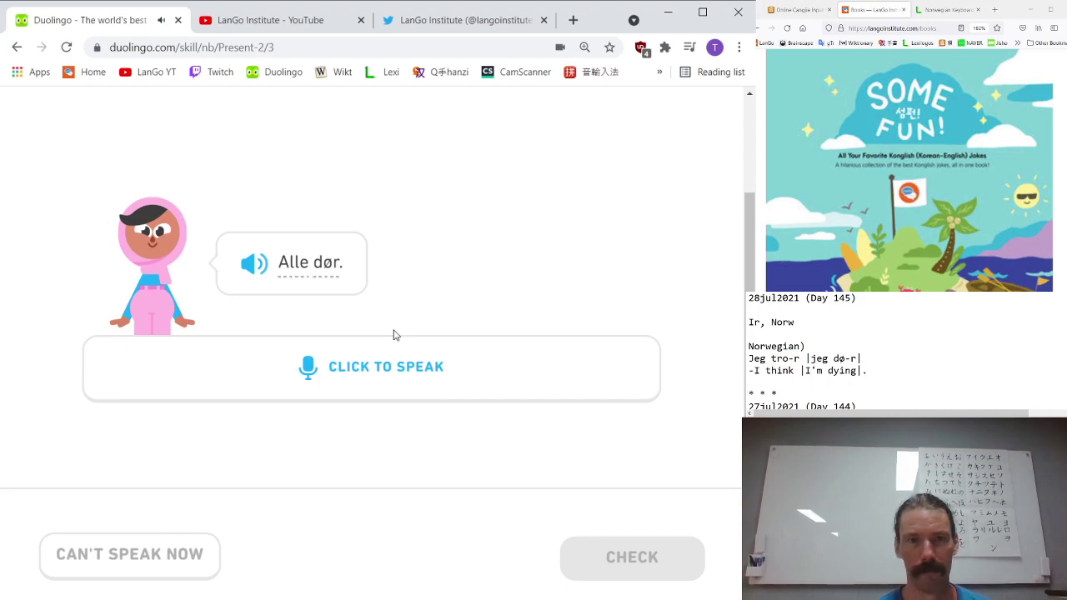
- Record the spoken answer for "Alle dør." and continue to the next exercise
{"action": "left_click", "coordinate": [407, 384]}
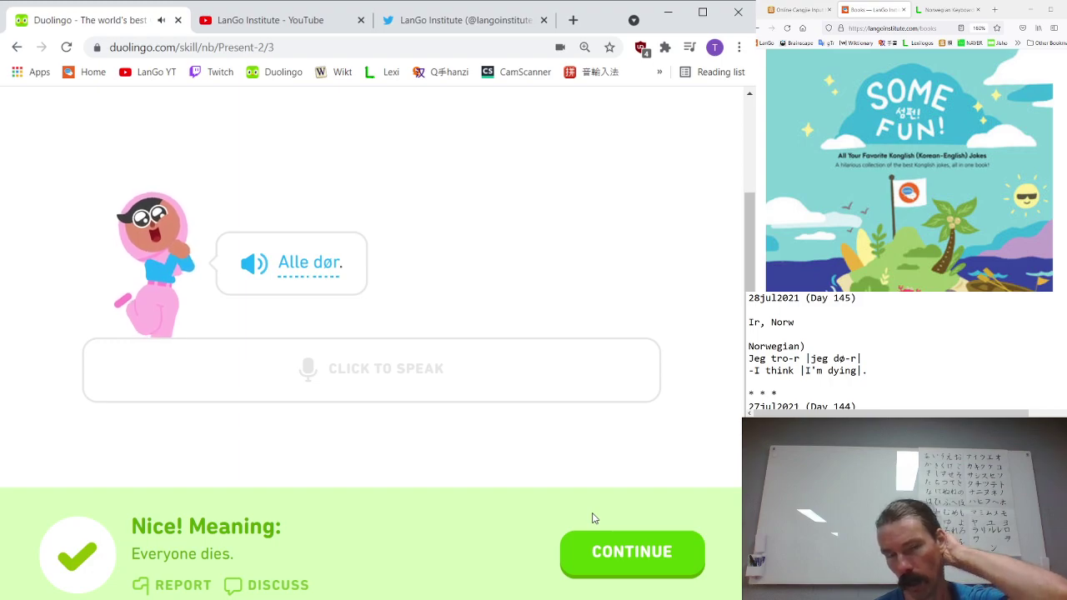
{"action": "left_click", "coordinate": [610, 553]}
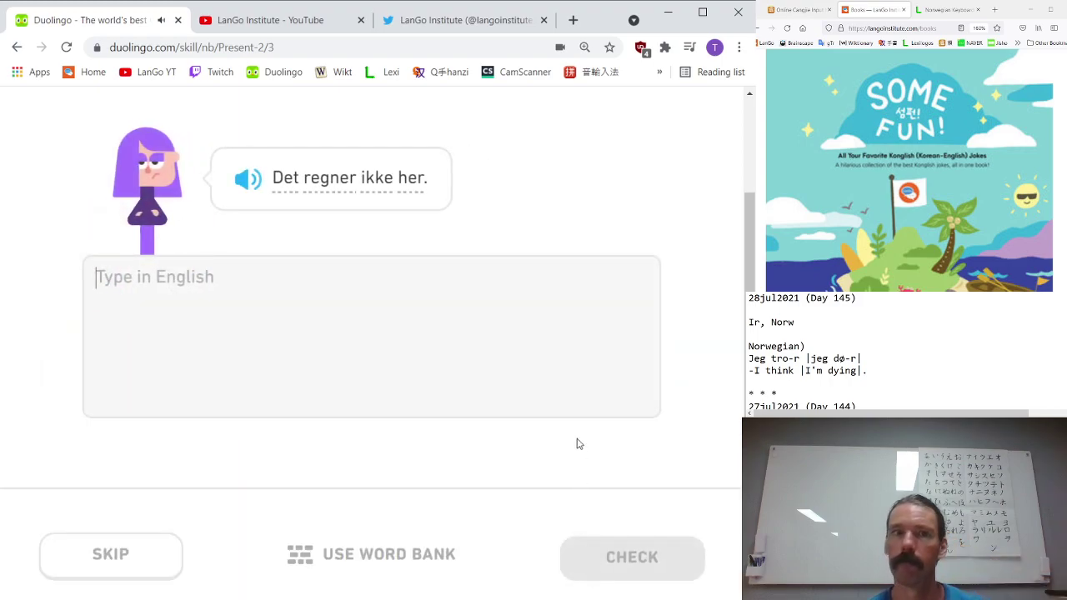
- Submit "its not raining here" as the translation of "Det regner ikke her." and continue to the next exercise
{"action": "type", "text": "its not "}
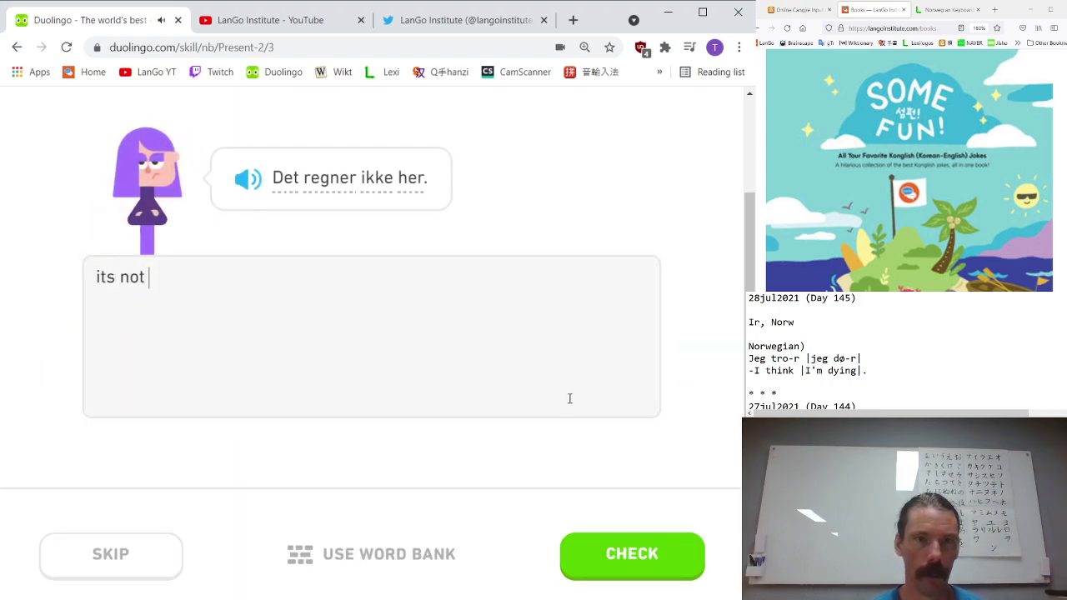
{"action": "type", "text": "raining here"}
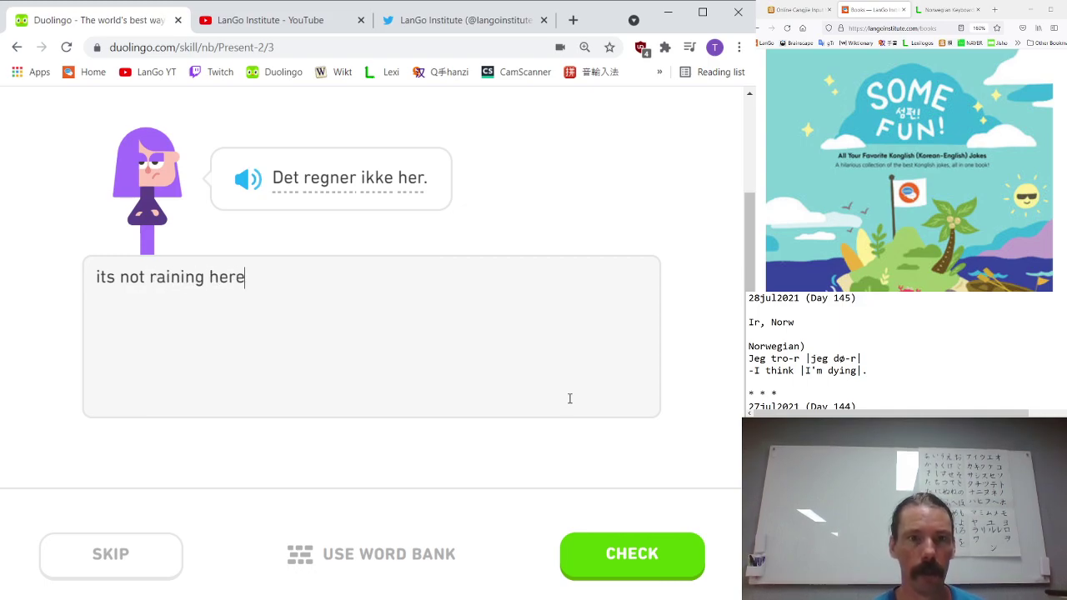
{"action": "key", "text": "Return"}
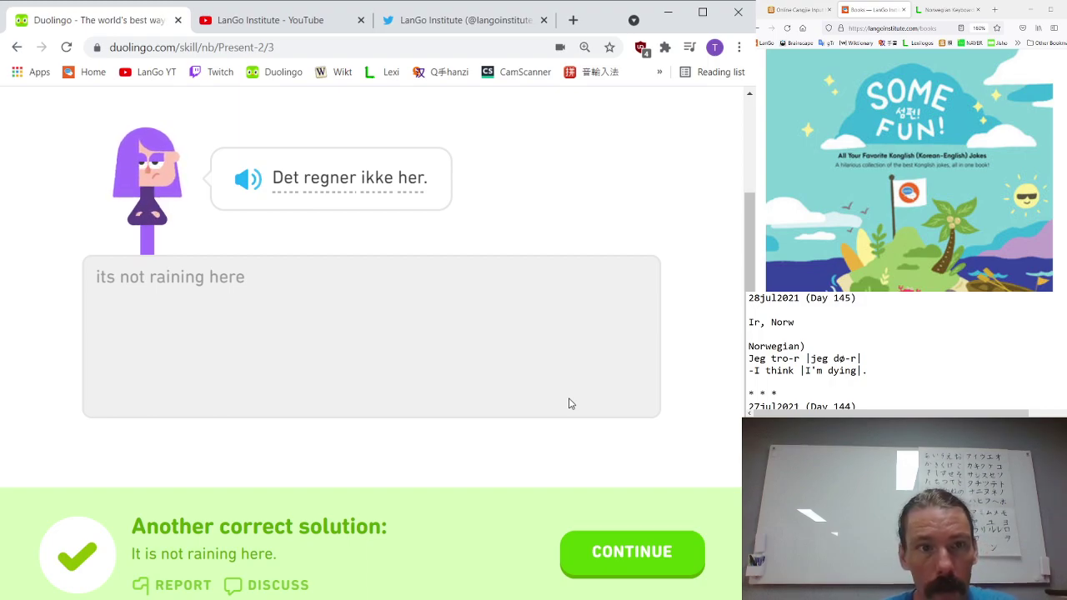
{"action": "key", "text": "Return"}
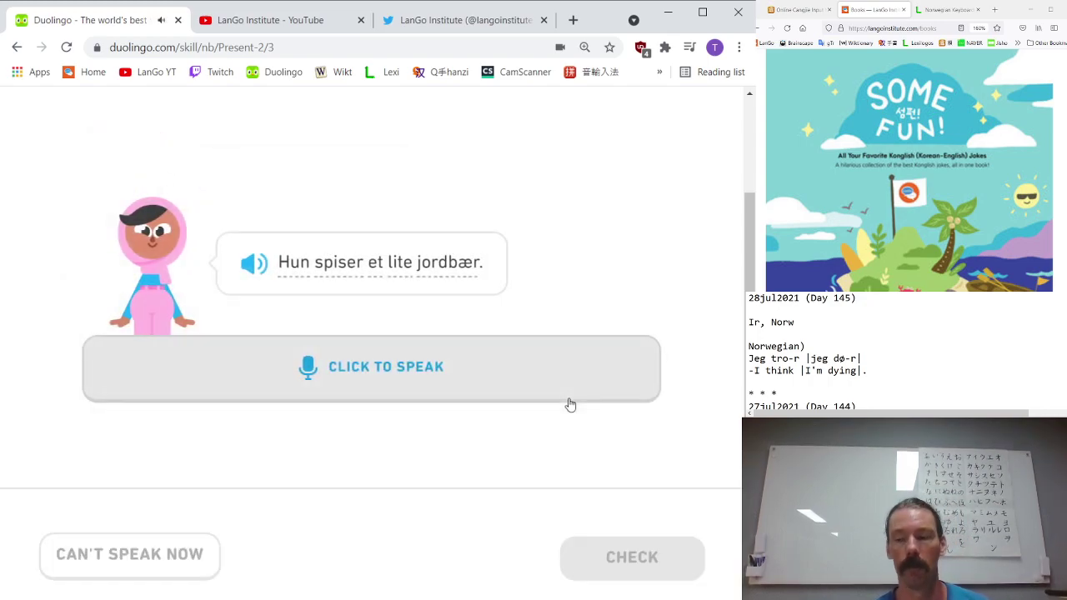
- Record the spoken answer for "Hun spiser et lite jordbær.", replay the sentence's audio and continue
{"action": "left_click", "coordinate": [568, 400]}
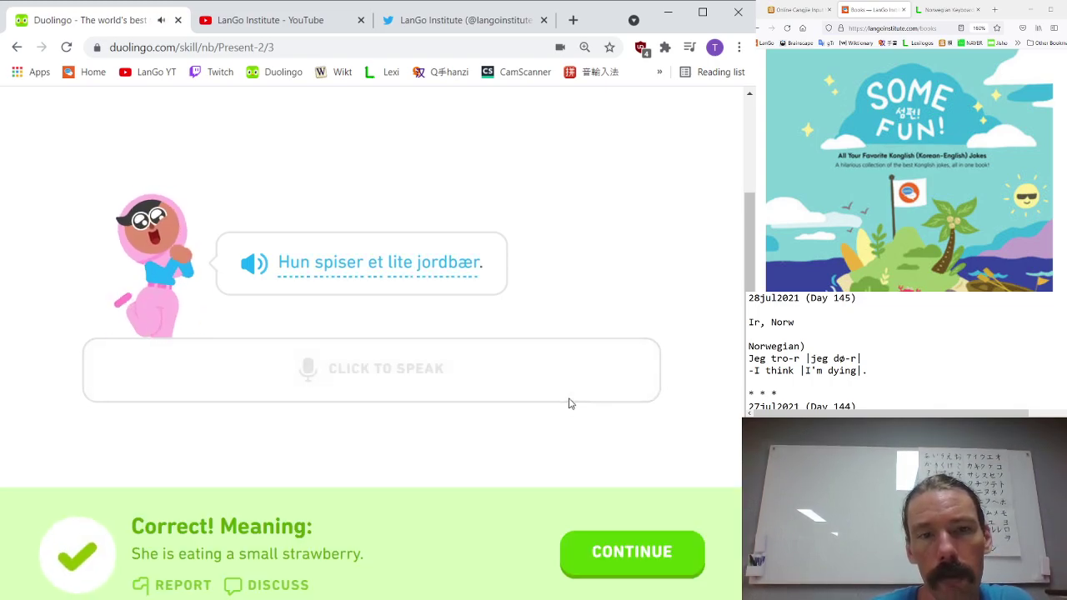
{"action": "left_click", "coordinate": [255, 265]}
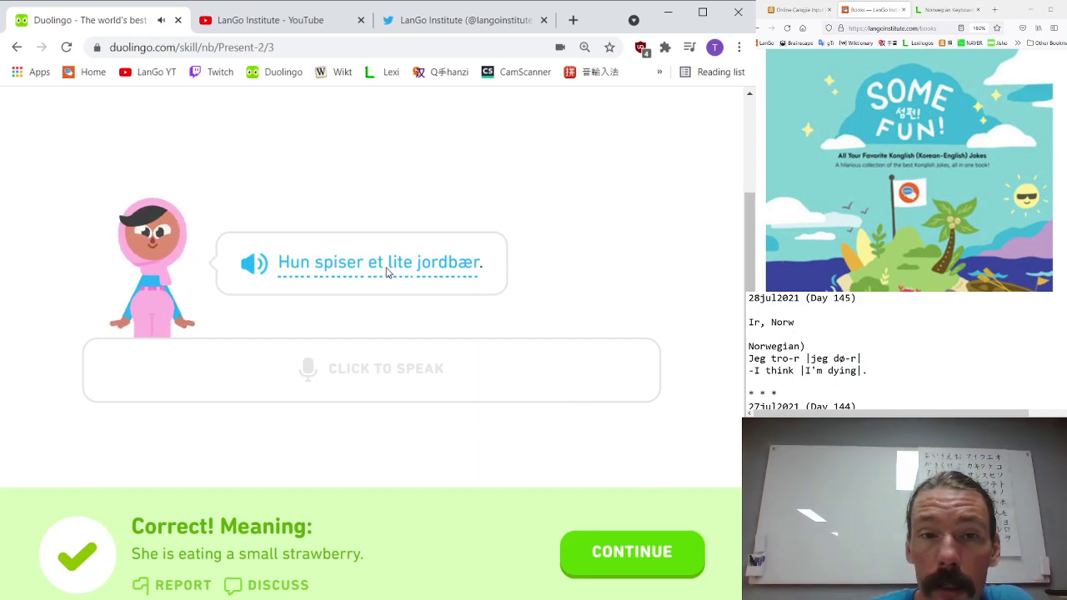
{"action": "left_click", "coordinate": [689, 553]}
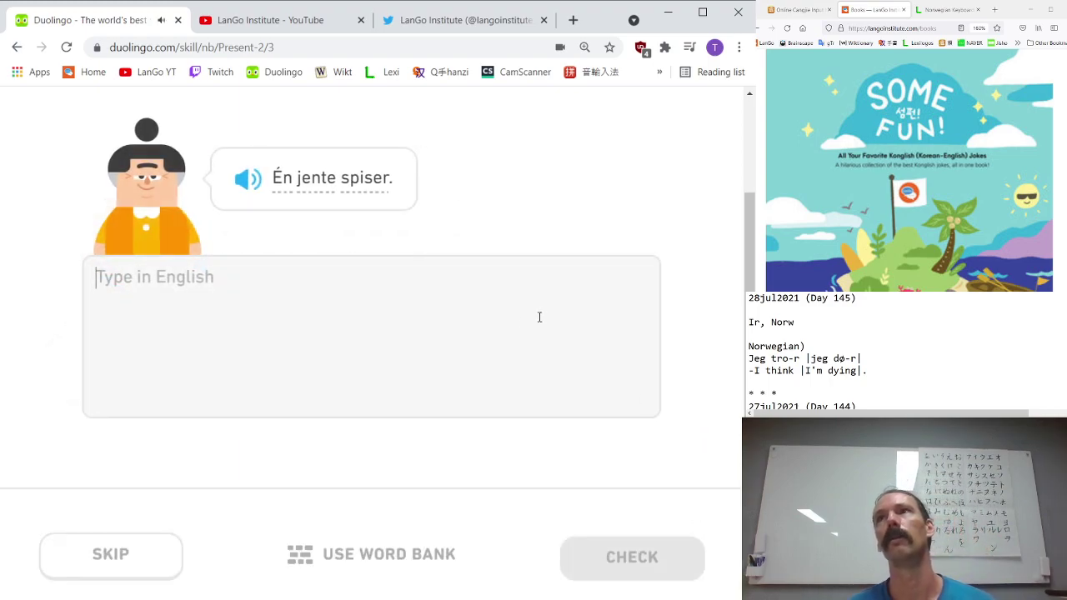
- Submit "1 girl eats" as the translation of "Én jente spiser." and continue
{"action": "mouse_move", "coordinate": [307, 177]}
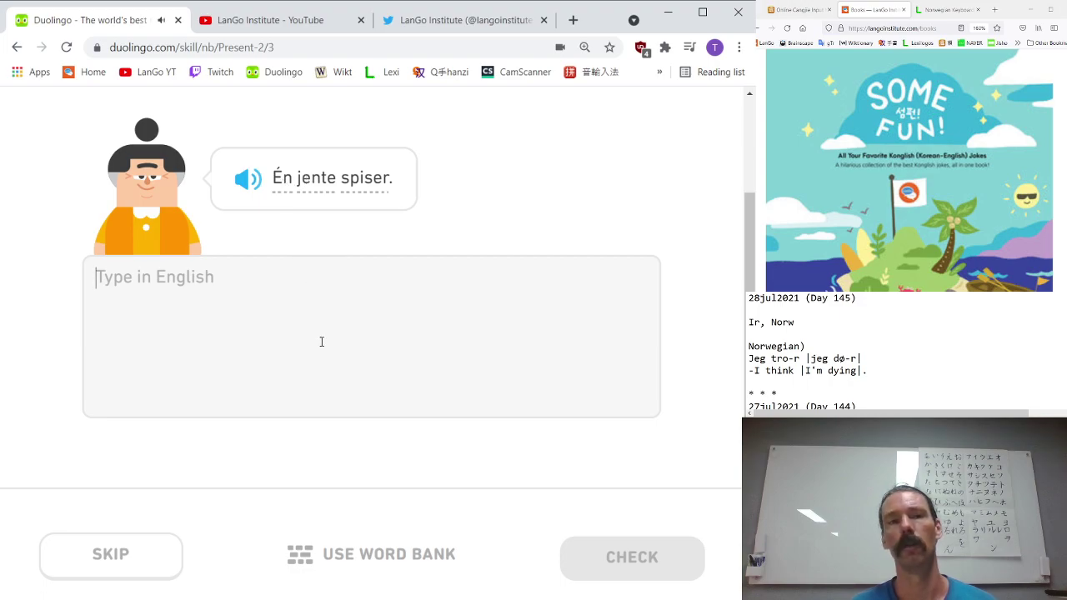
{"action": "type", "text": "1 girl eats"}
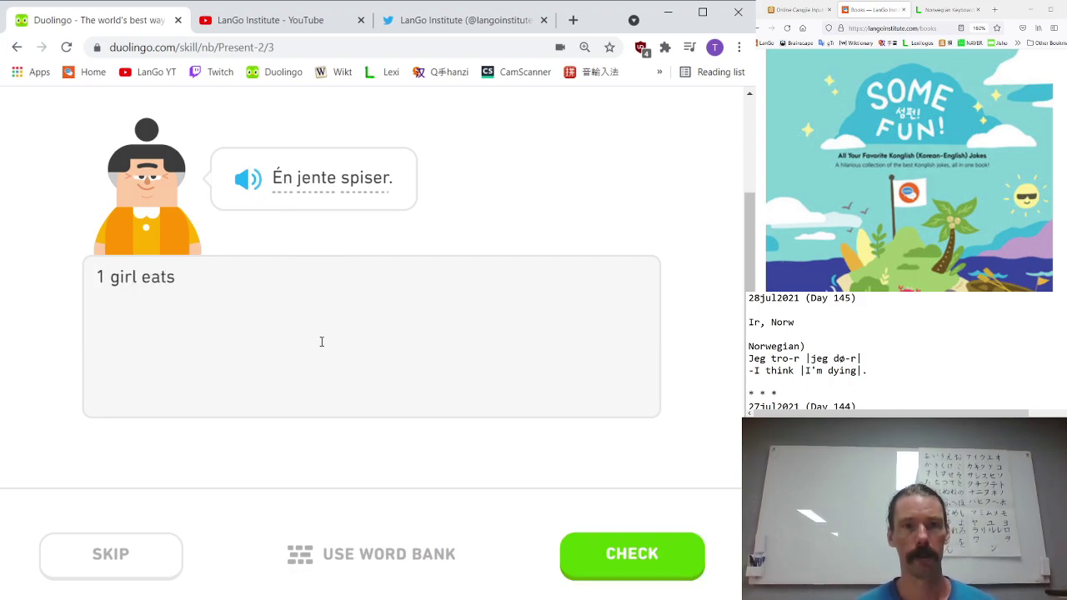
{"action": "key", "text": "Return"}
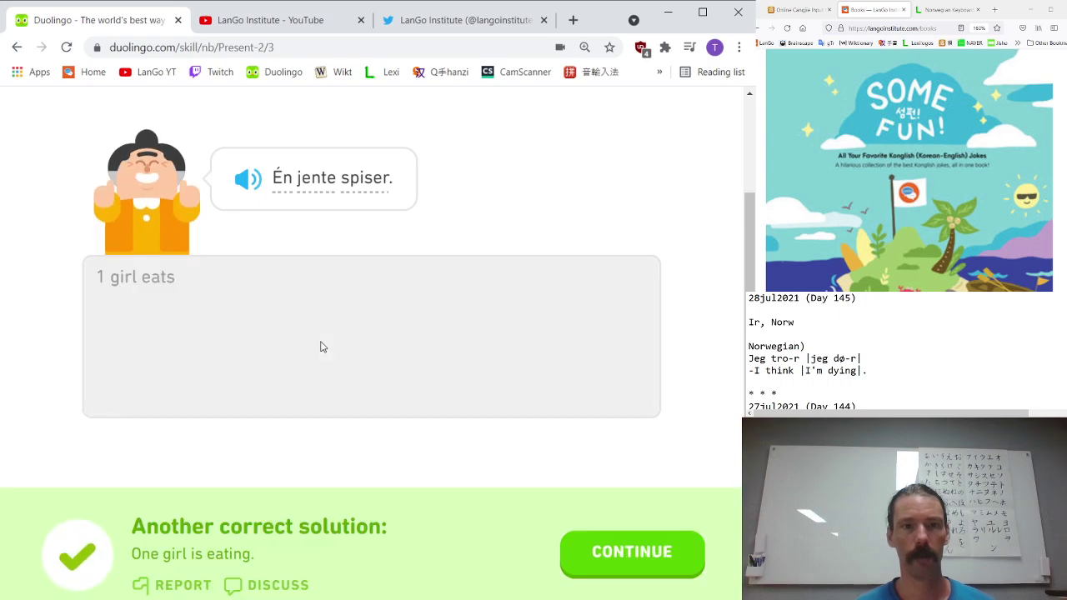
{"action": "key", "text": "Return"}
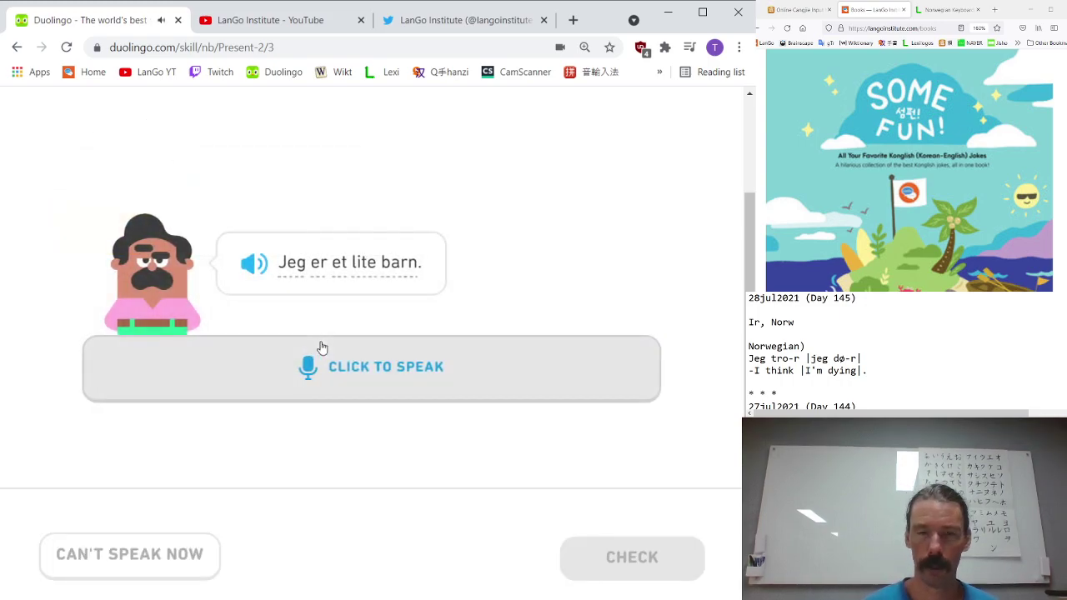
- Complete the speaking exercise "Jeg er et lite barn." and submit "is it raining there" as the translation of "Regner det der?"
{"action": "left_click", "coordinate": [321, 348]}
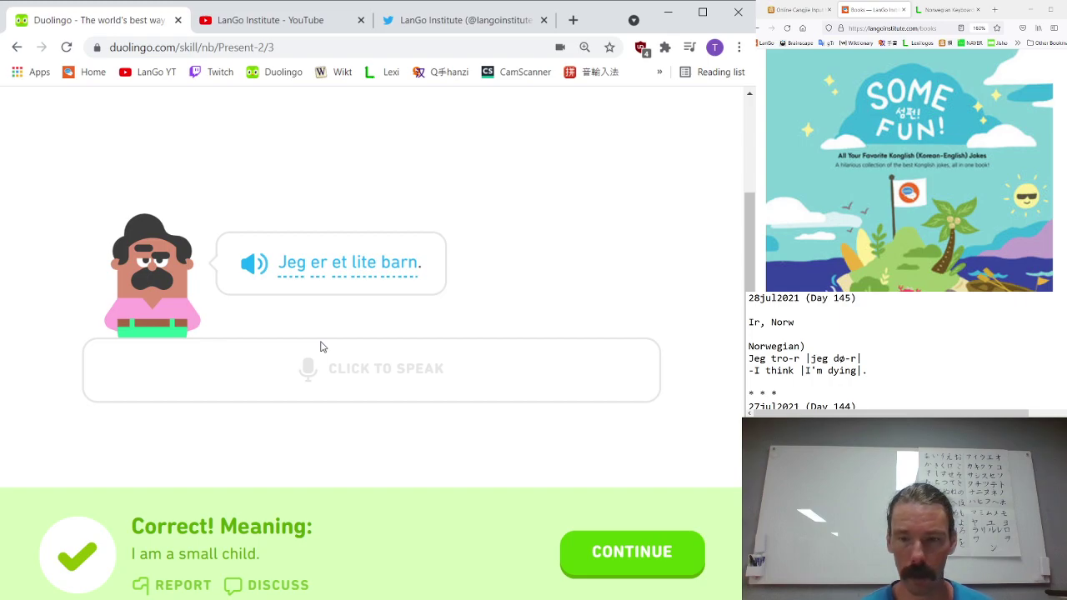
{"action": "key", "text": "Return"}
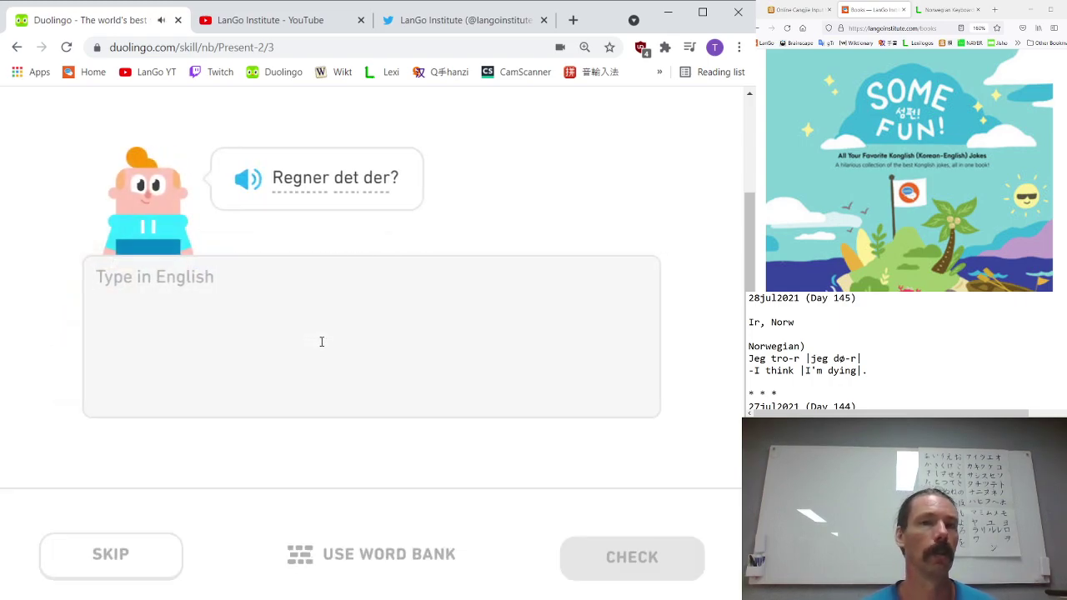
{"action": "type", "text": "is it "}
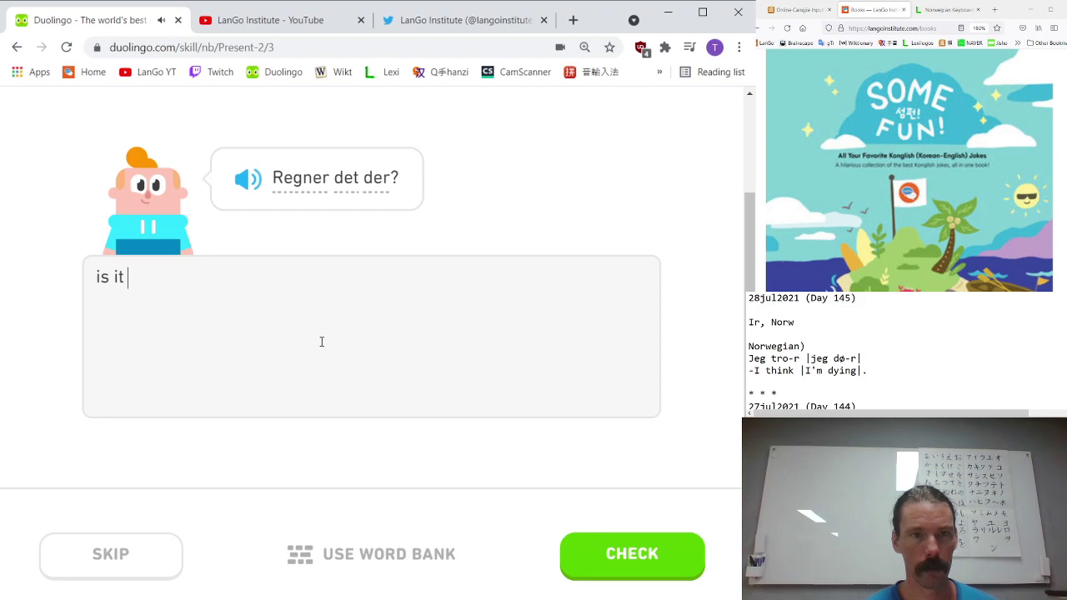
{"action": "type", "text": "raining there"}
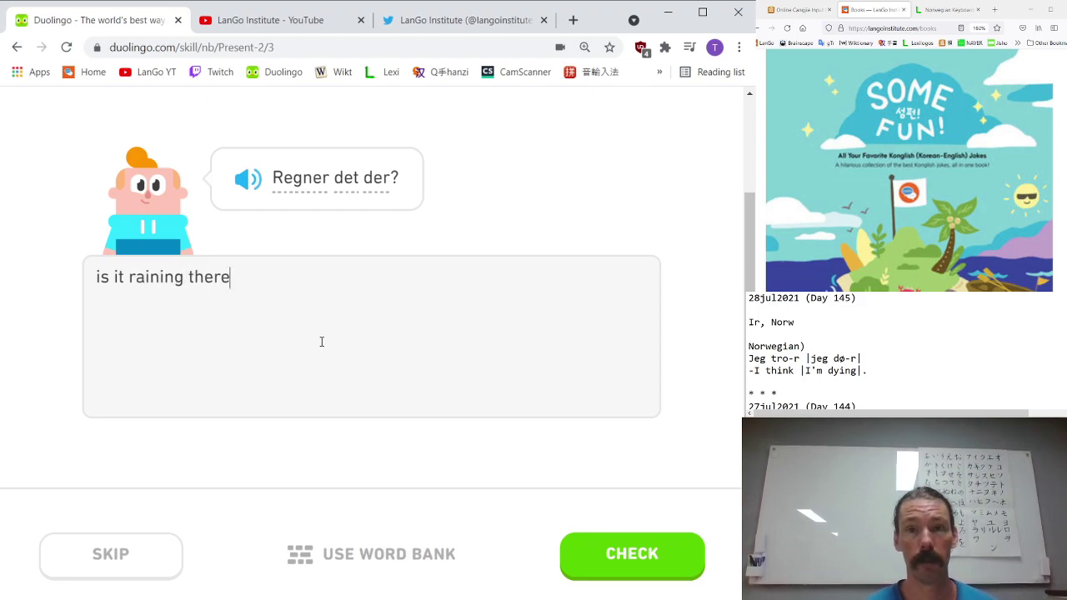
{"action": "key", "text": "Return"}
{"action": "key", "text": "Return"}
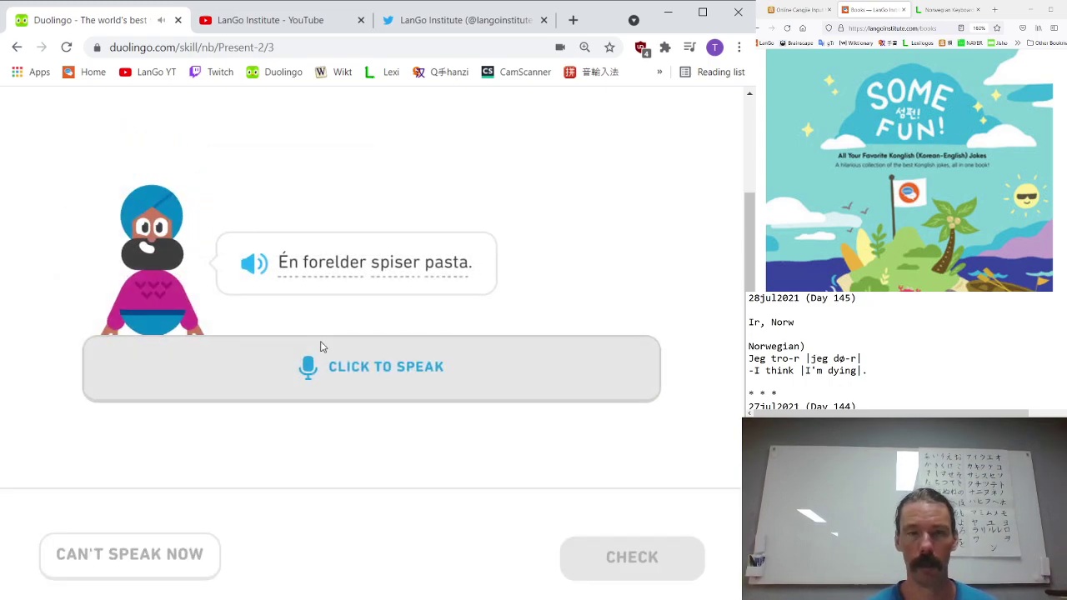
- Record the spoken answers for "Én forelder spiser pasta." and "Skjeen min er for stor."
{"action": "left_click", "coordinate": [322, 347]}
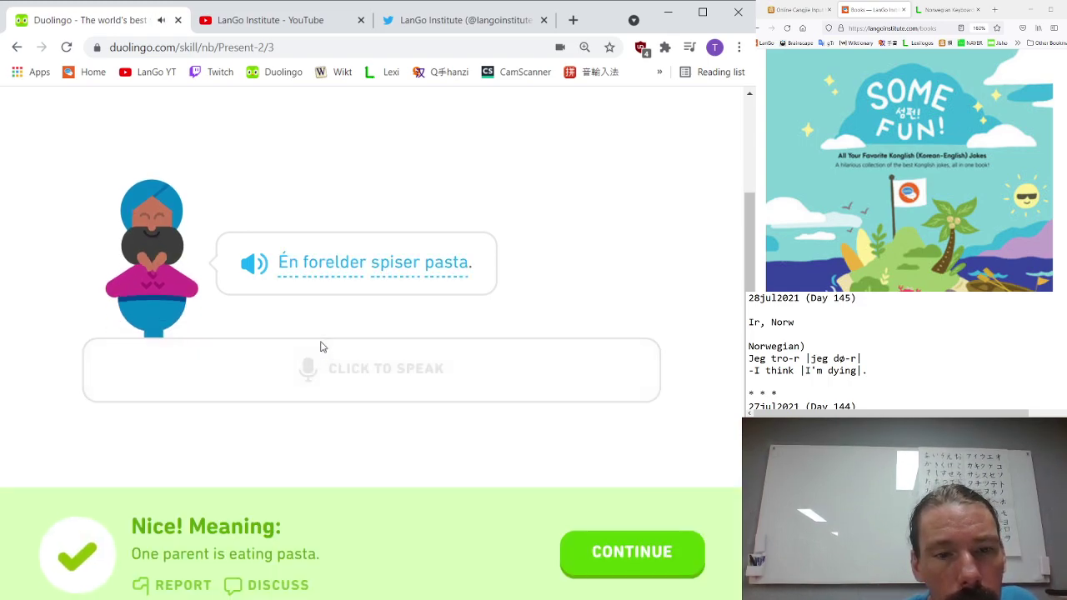
{"action": "key", "text": "Return"}
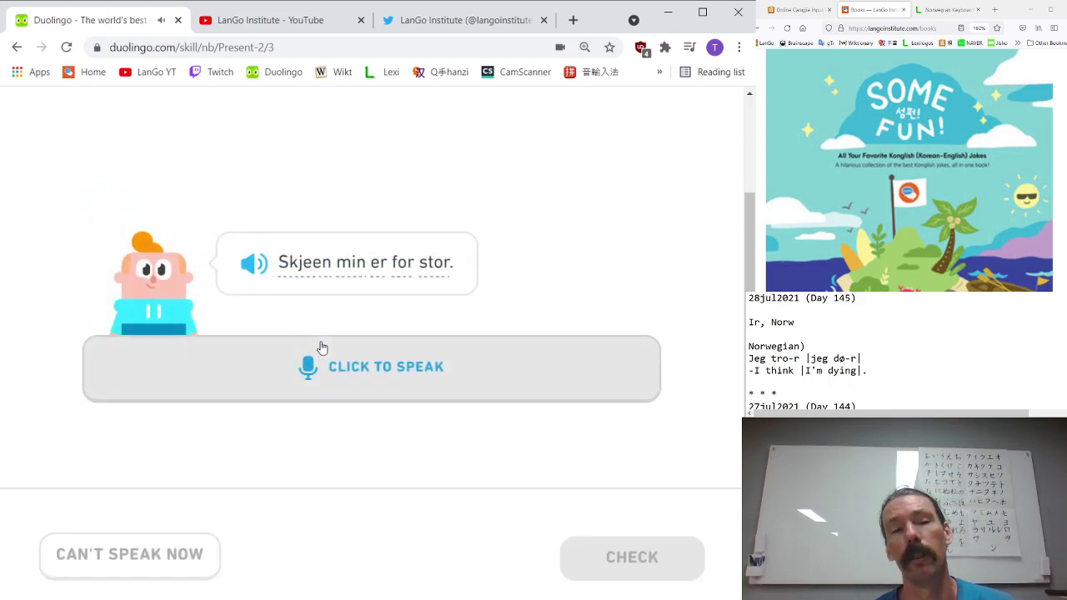
{"action": "left_click", "coordinate": [321, 347]}
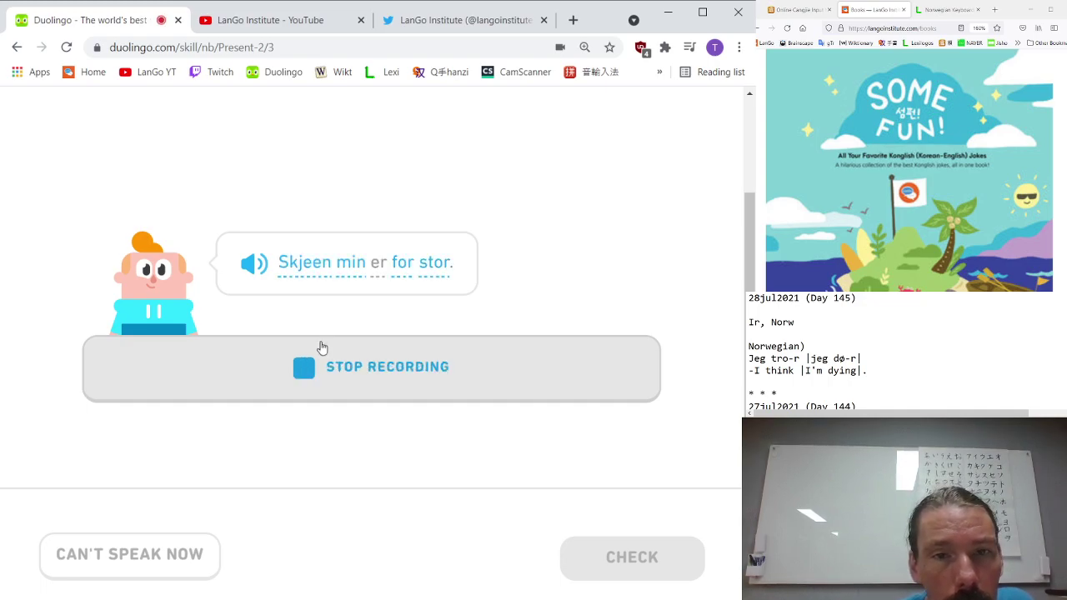
{"action": "left_click", "coordinate": [322, 347]}
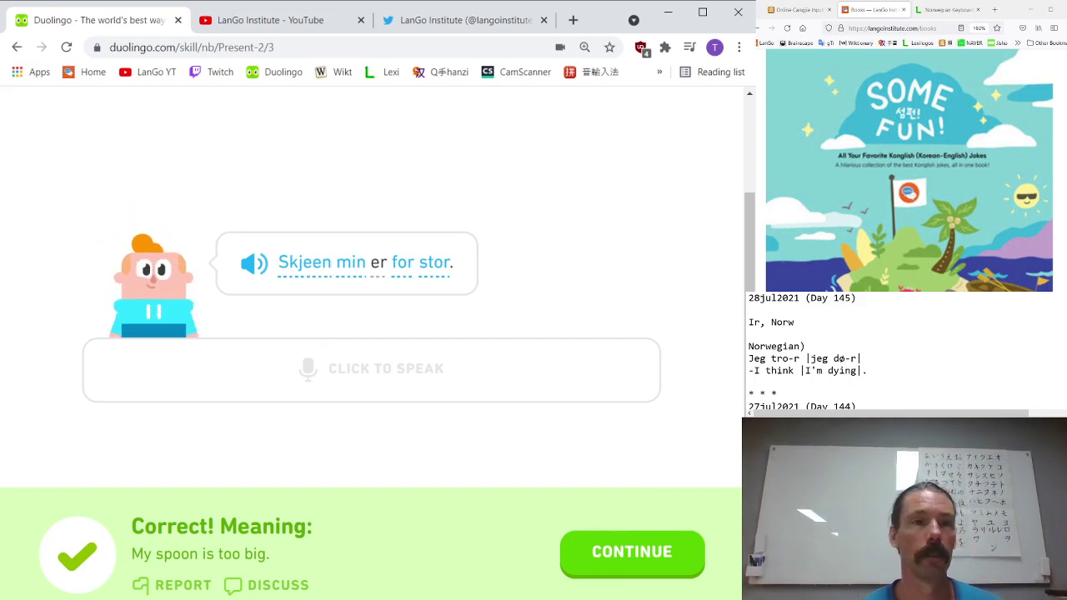
- Switch to the other browser window, open Wiktionary and look up "skje"
{"action": "left_click", "coordinate": [917, 167]}
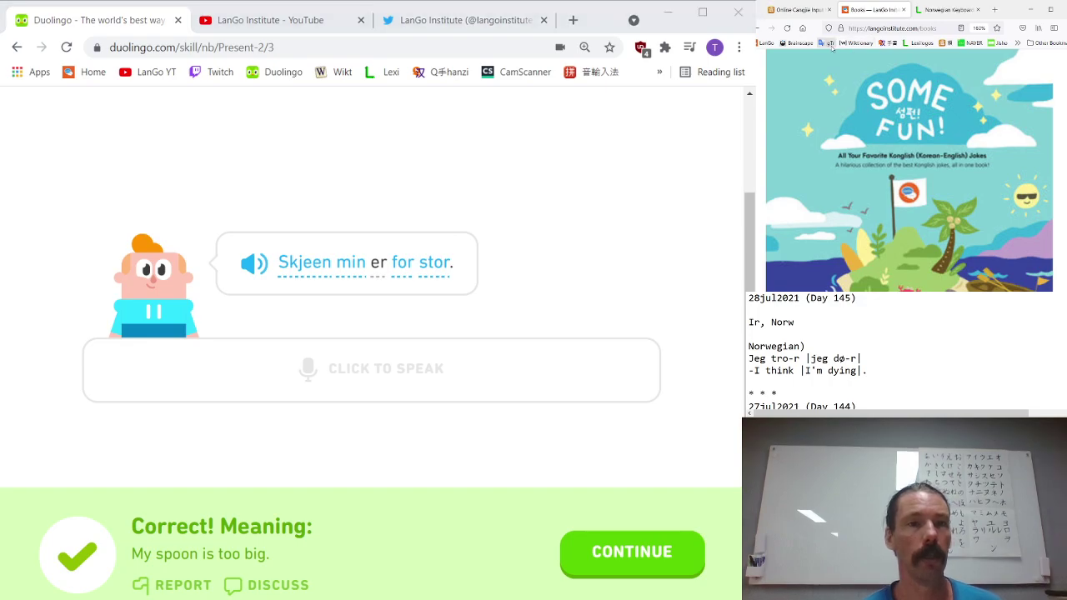
{"action": "left_click", "coordinate": [857, 44]}
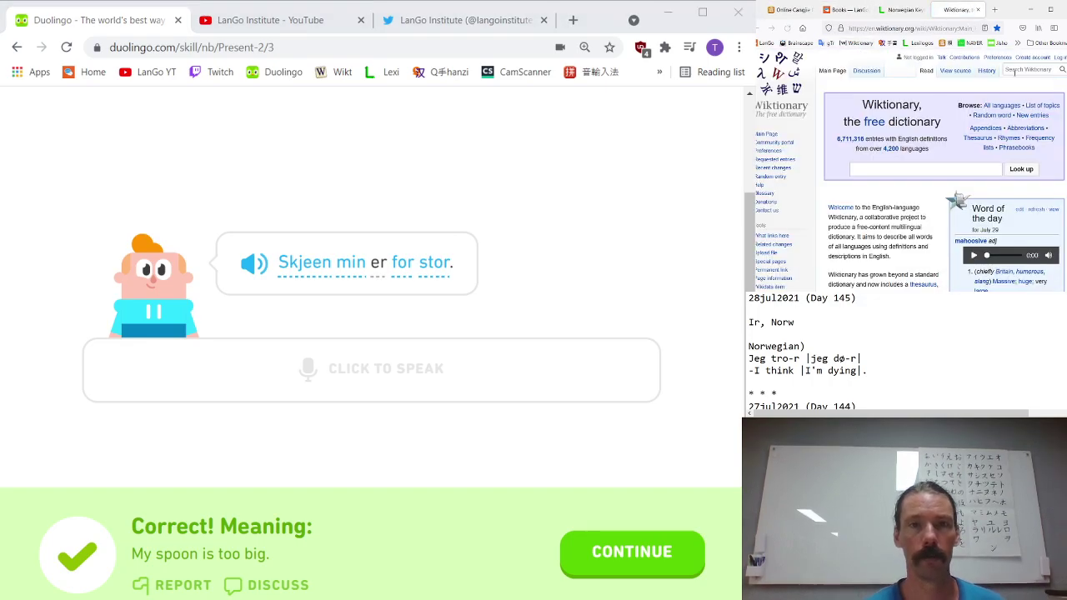
{"action": "left_click", "coordinate": [1016, 71]}
{"action": "type", "text": "skje"}
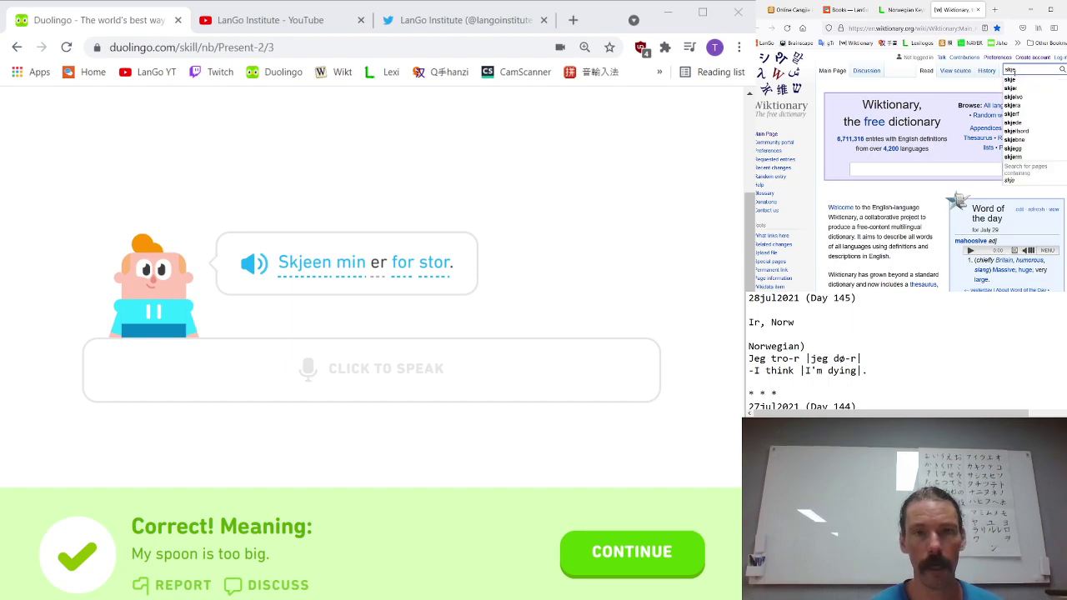
{"action": "key", "text": "Return"}
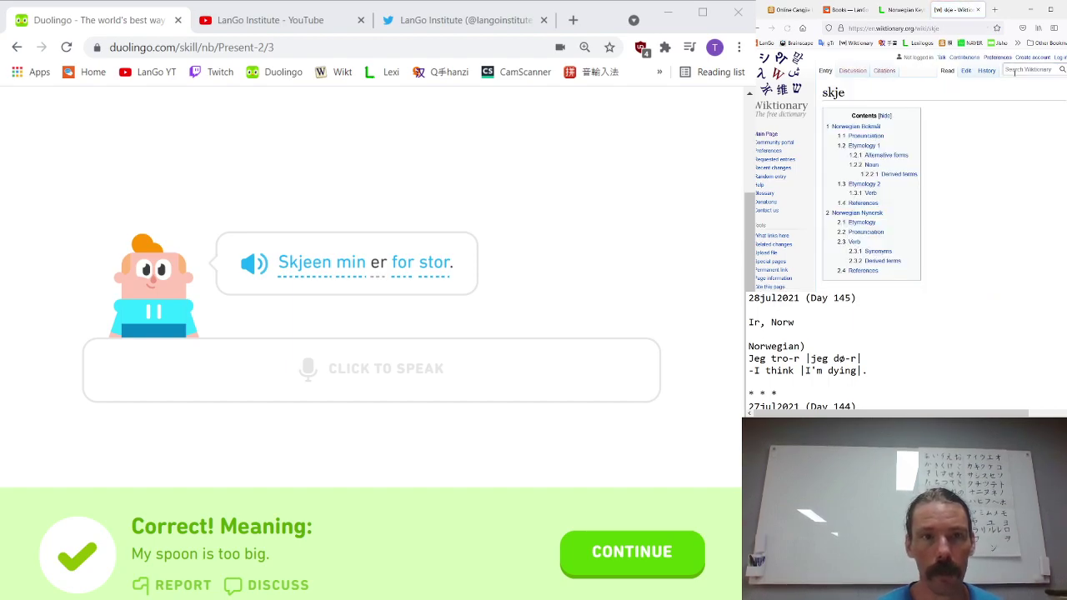
- Examine the Norwegian Bokmål pronunciation, Etymology 1 and noun entry for "skje", and return to the LanGo Books page
{"action": "left_click", "coordinate": [867, 146]}
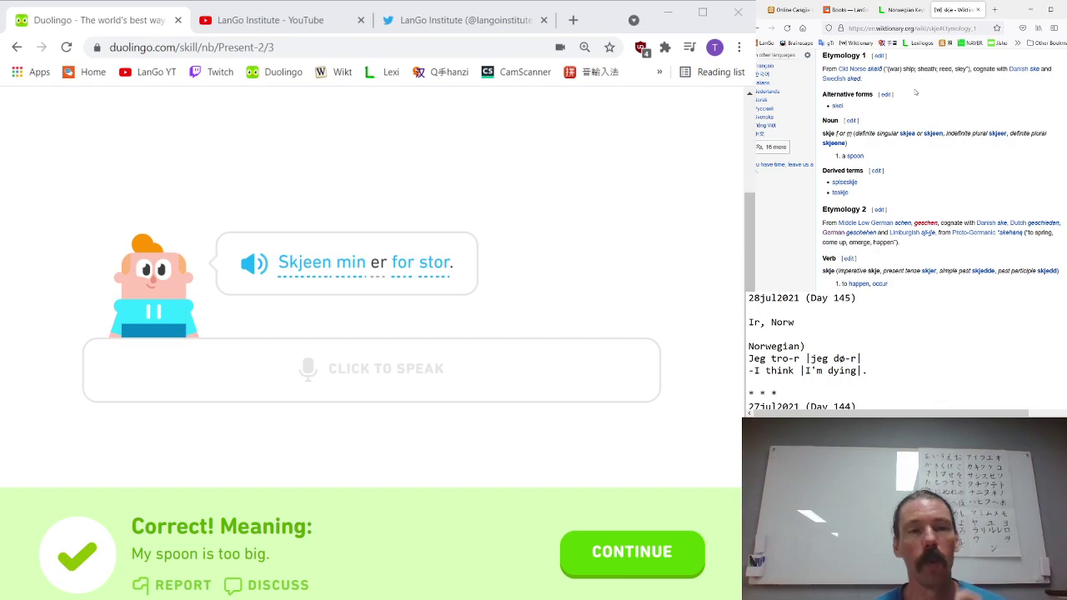
{"action": "scroll", "coordinate": [932, 117], "scroll_direction": "up", "scroll_amount": 2}
{"action": "scroll", "coordinate": [931, 117], "scroll_direction": "down", "scroll_amount": 3}
{"action": "scroll", "coordinate": [931, 117], "scroll_direction": "up", "scroll_amount": 4}
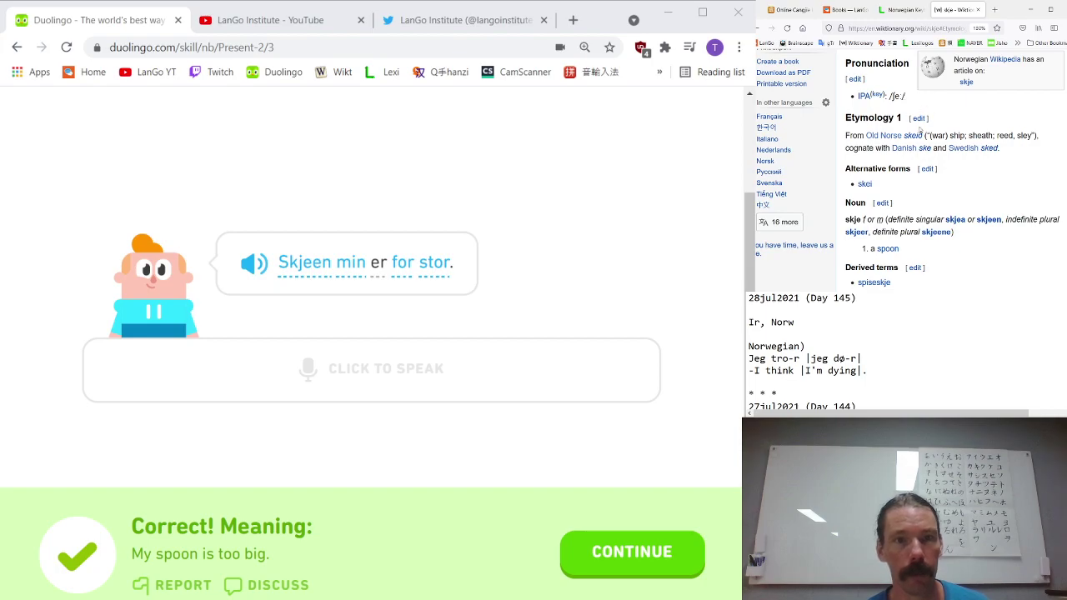
{"action": "scroll", "coordinate": [977, 129], "scroll_direction": "down", "scroll_amount": 1}
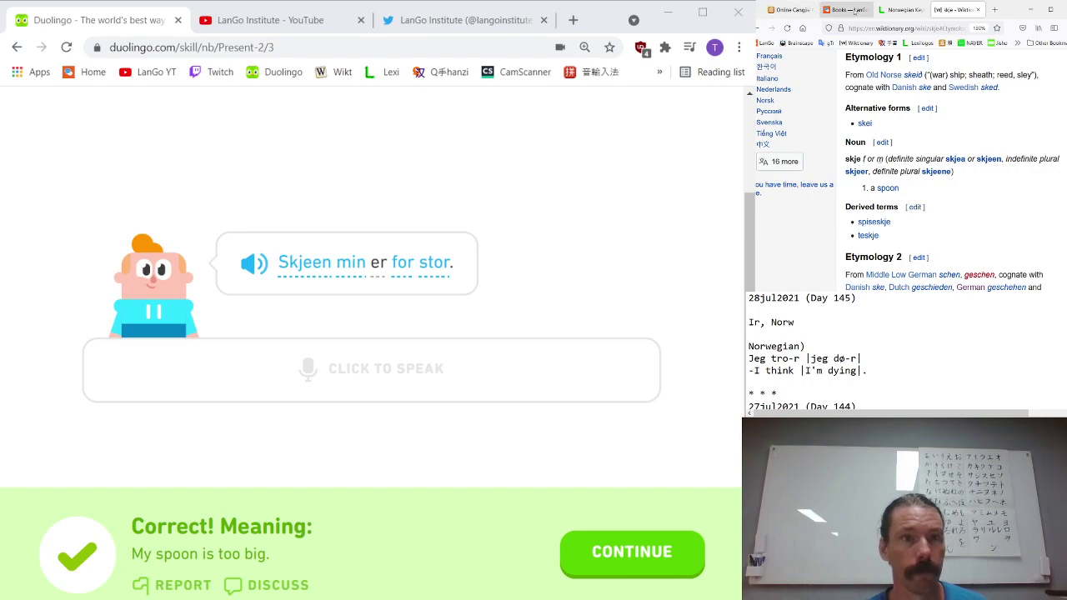
{"action": "left_click", "coordinate": [844, 9]}
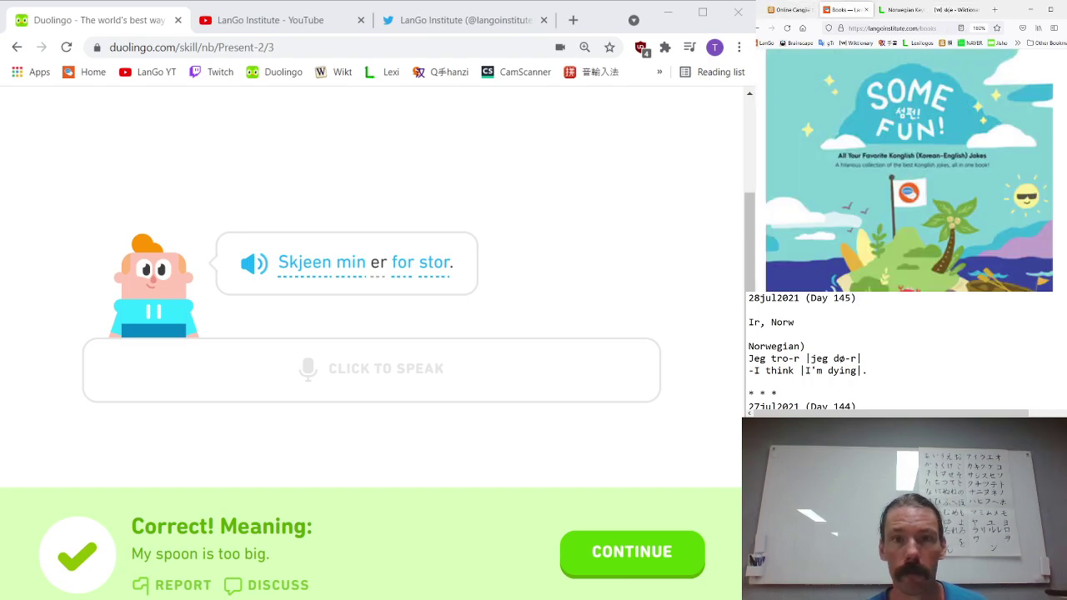
- Continue the Duolingo lesson and change the answer method for "Sorry, I have eight kroner too little." to the word bank
{"action": "left_click", "coordinate": [624, 555]}
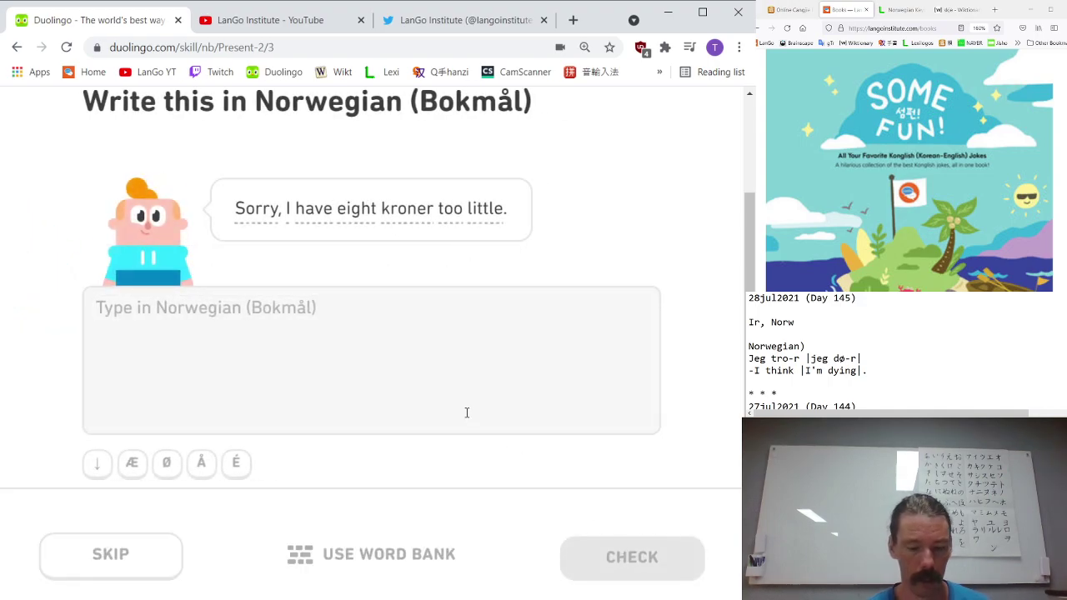
{"action": "type", "text": "beklager"}
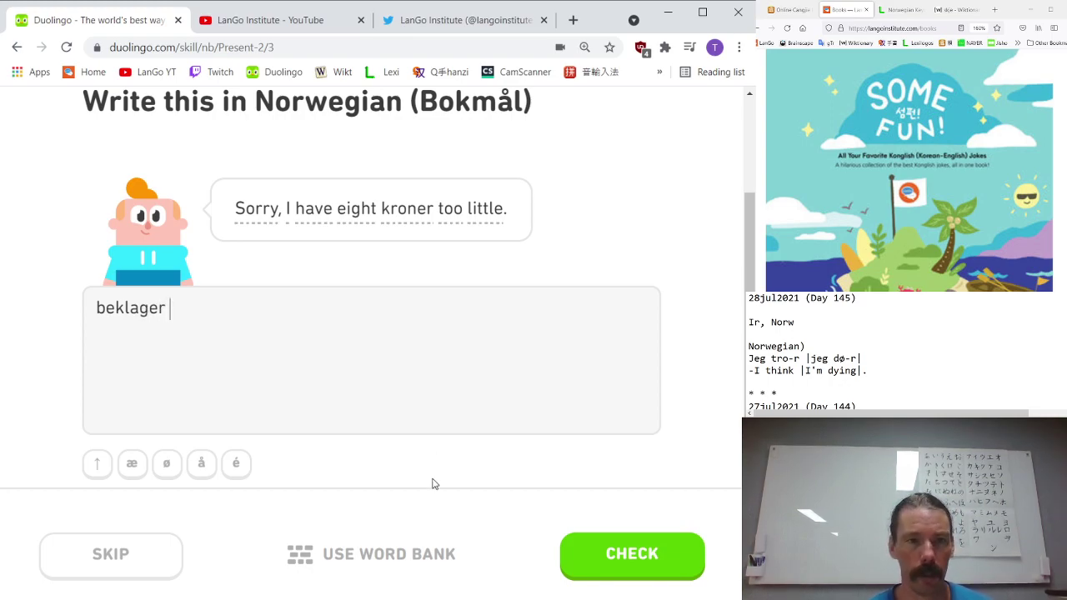
{"action": "left_click", "coordinate": [393, 571]}
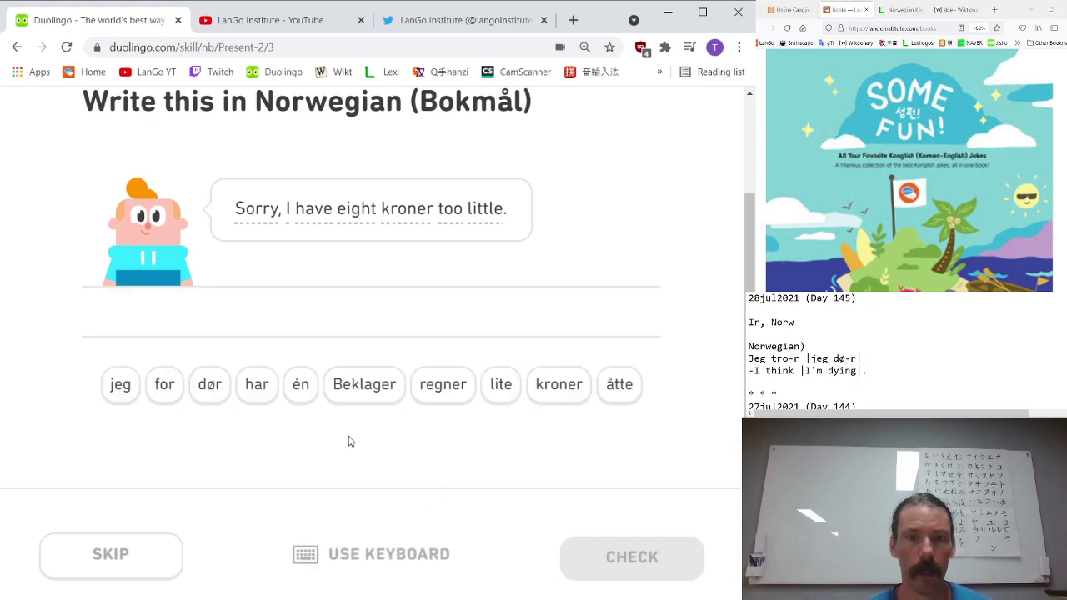
- Assemble "Beklager jeg har åtte kroner for lite" from the word tiles, submit it and continue to the next exercise
{"action": "left_click", "coordinate": [351, 401]}
{"action": "left_click", "coordinate": [130, 395]}
{"action": "left_click", "coordinate": [250, 390]}
{"action": "left_click", "coordinate": [622, 384]}
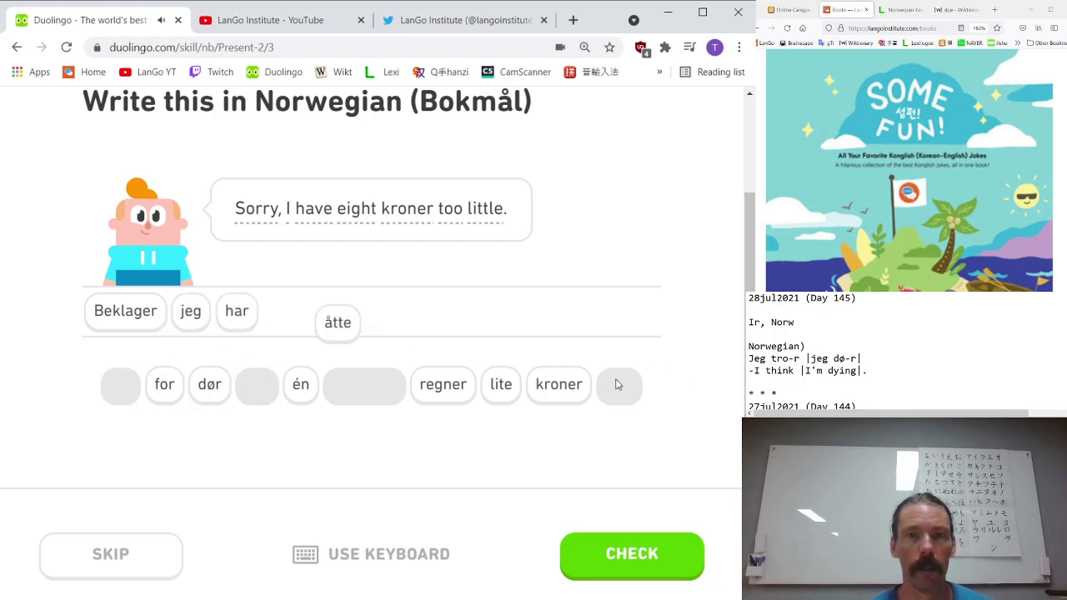
{"action": "left_click", "coordinate": [546, 383]}
{"action": "left_click", "coordinate": [175, 404]}
{"action": "left_click", "coordinate": [513, 403]}
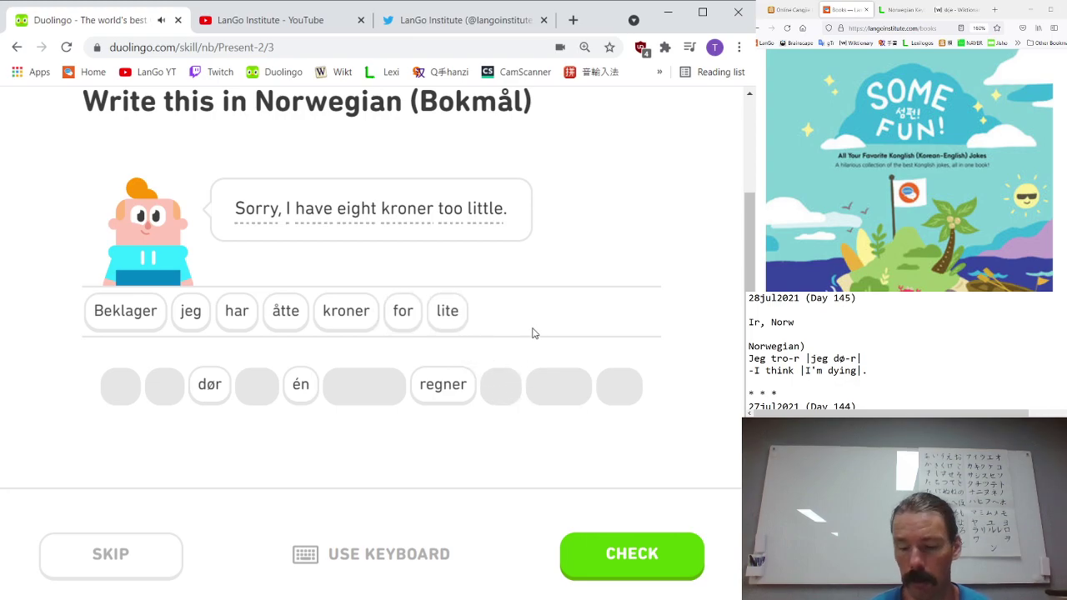
{"action": "key", "text": "Return"}
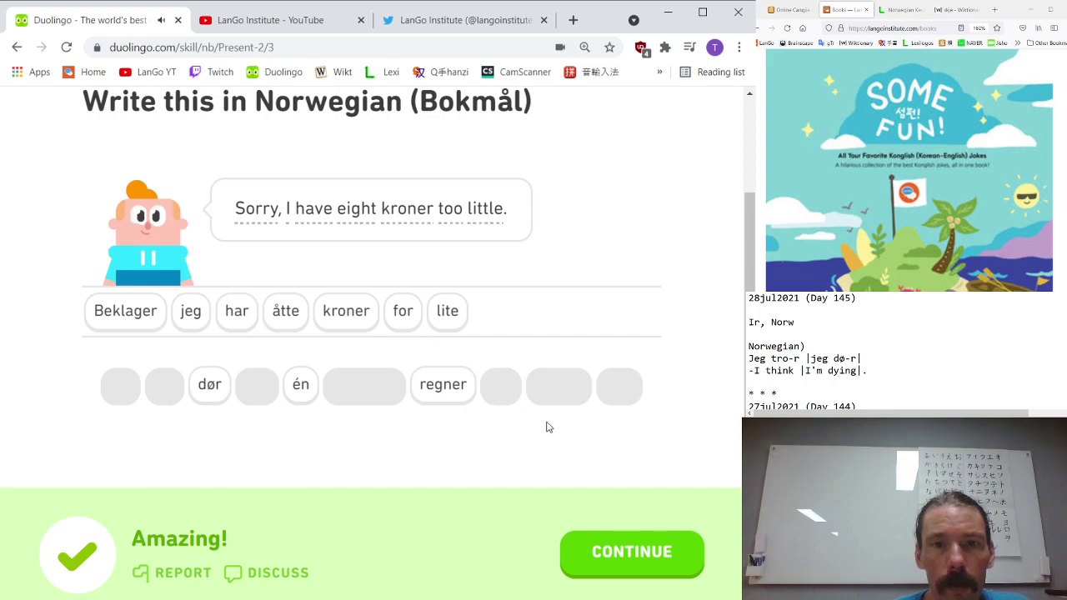
{"action": "left_click", "coordinate": [632, 552]}
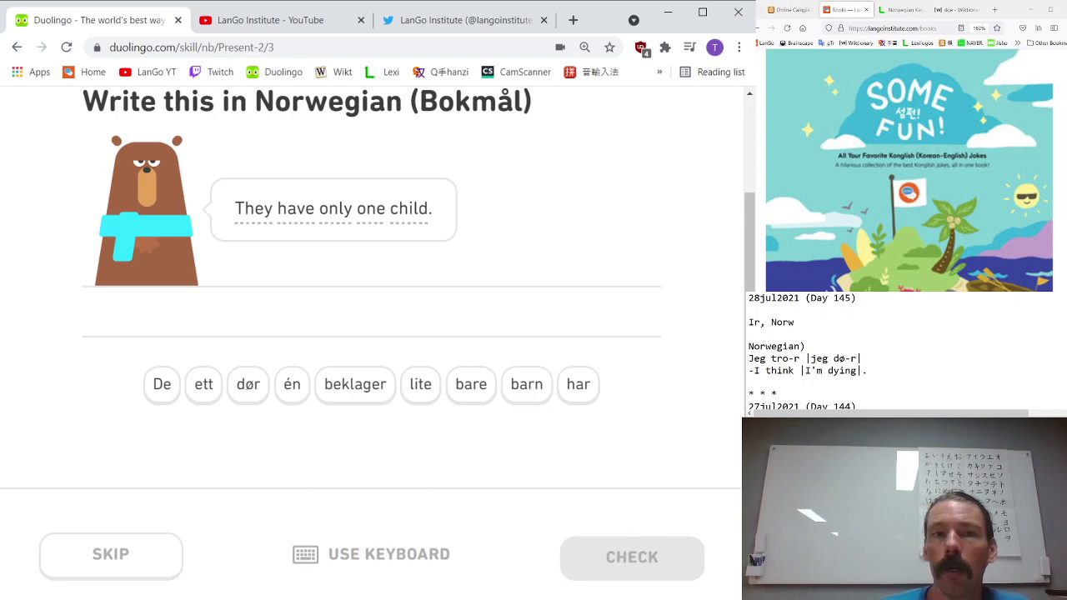
- Assemble "De har bare ett barn" from the word tiles for "They have only one child.", submit it and continue
{"action": "left_click", "coordinate": [173, 397]}
{"action": "left_click", "coordinate": [581, 387]}
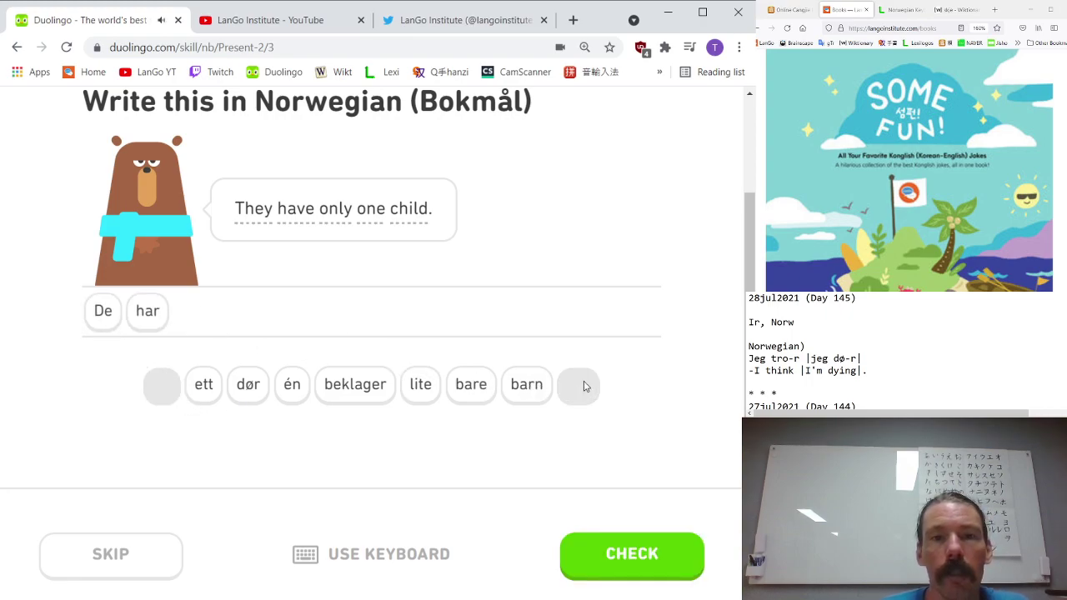
{"action": "left_click", "coordinate": [485, 389]}
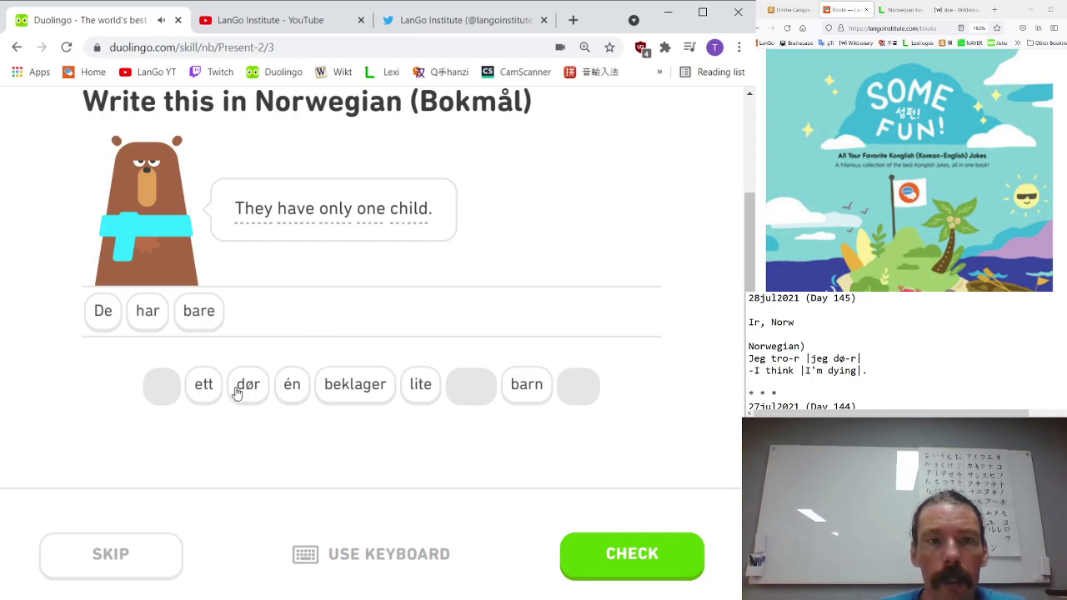
{"action": "left_click", "coordinate": [209, 392]}
{"action": "left_click", "coordinate": [522, 387]}
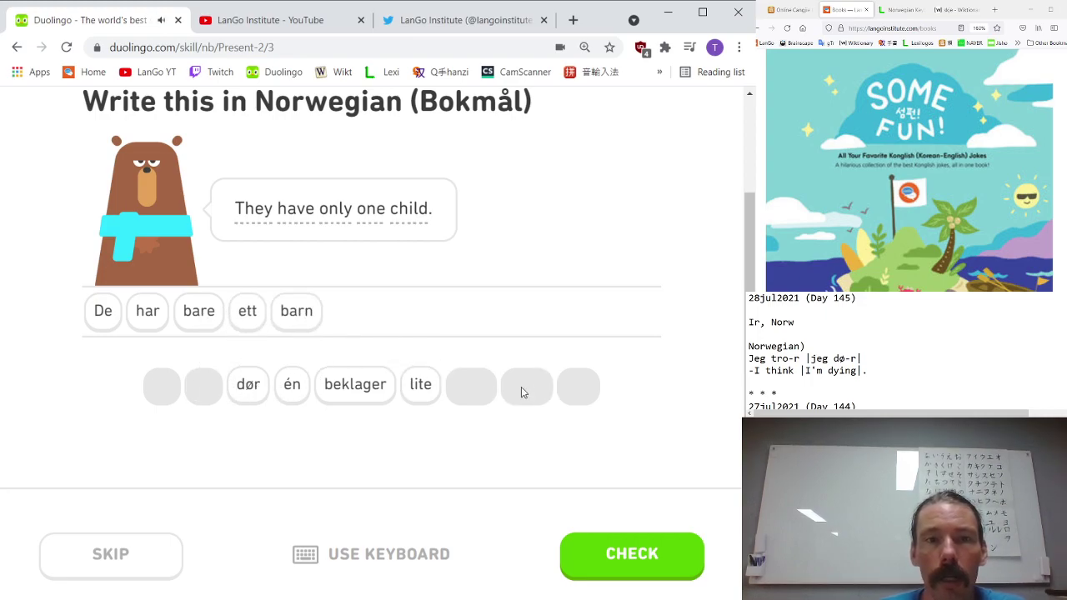
{"action": "key", "text": "Return"}
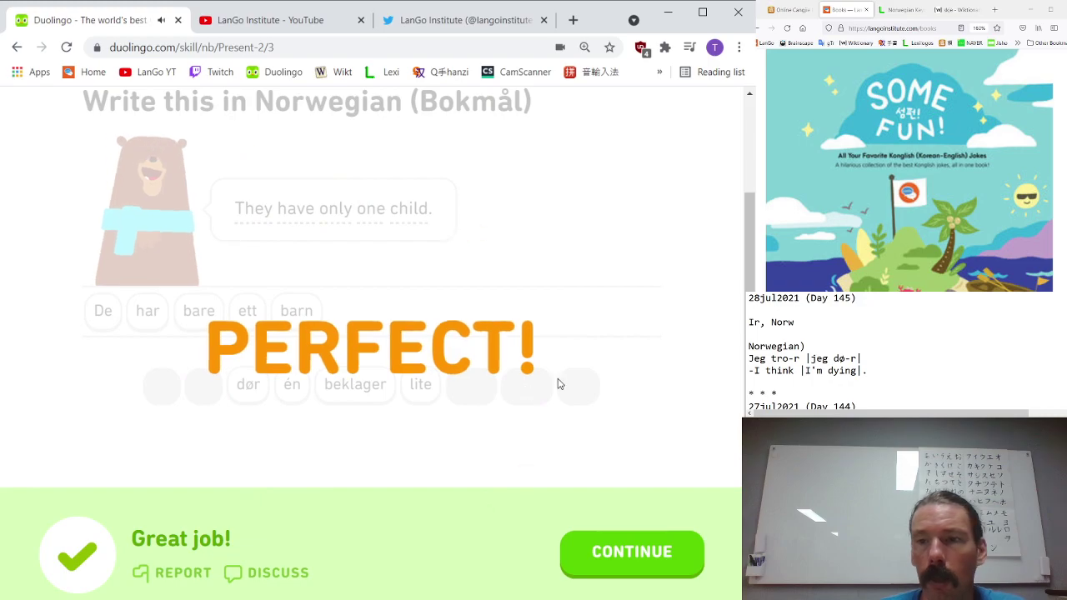
{"action": "key", "text": "Return"}
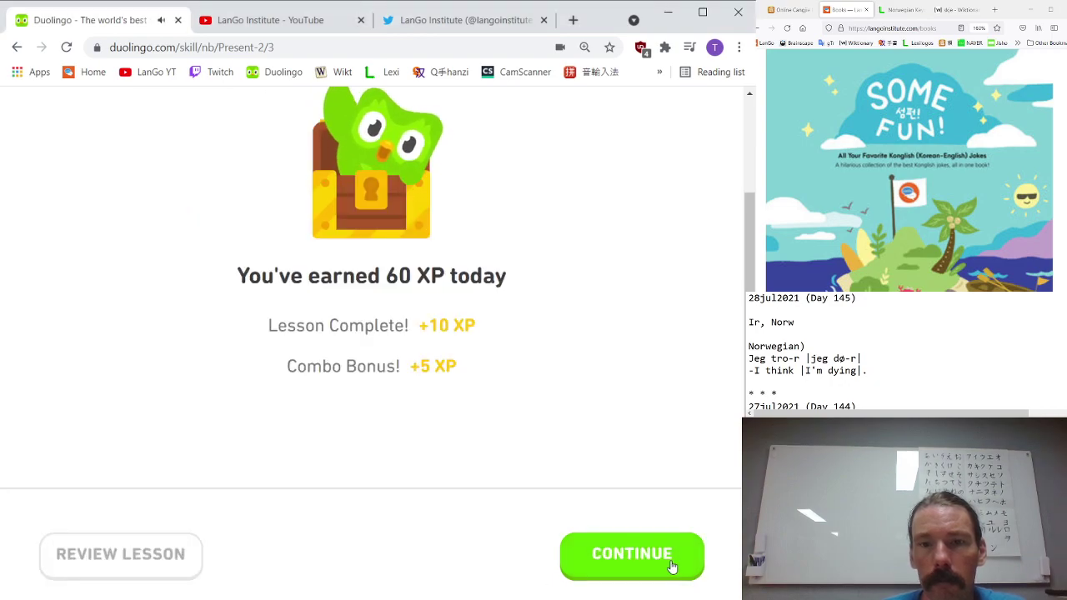
- Leave the lesson results and start the next lesson of the Present 2 skill
{"action": "left_click", "coordinate": [673, 567]}
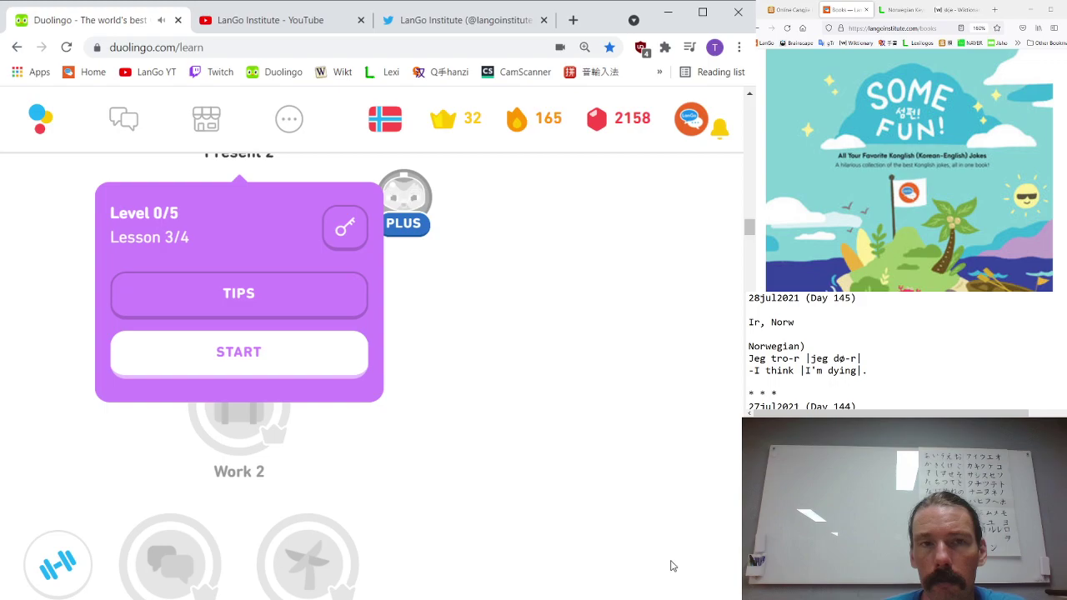
{"action": "scroll", "coordinate": [450, 502], "scroll_direction": "up", "scroll_amount": 3}
{"action": "scroll", "coordinate": [417, 548], "scroll_direction": "down", "scroll_amount": 1}
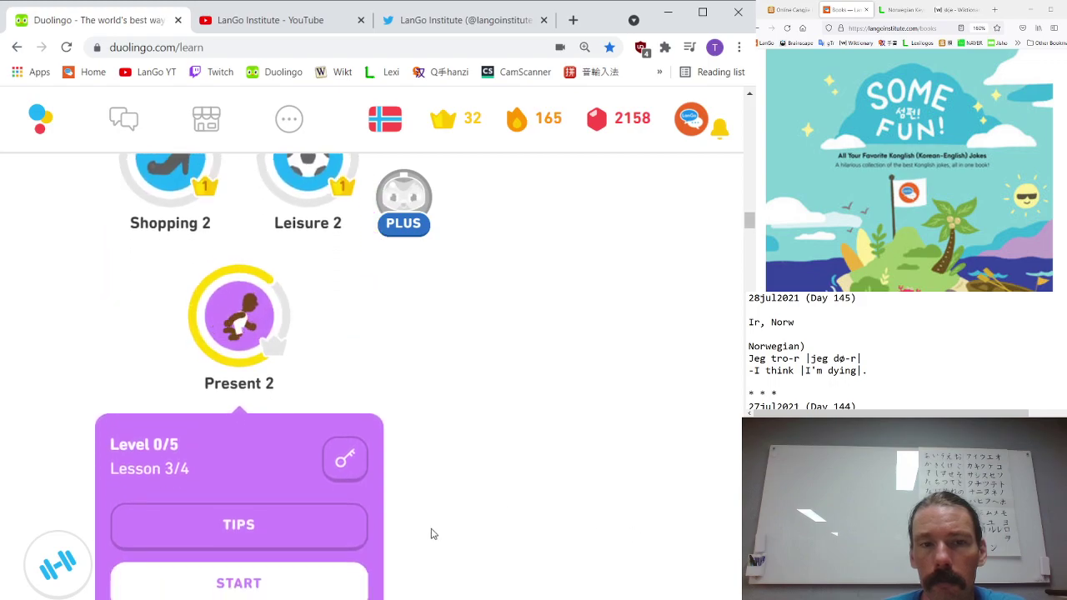
{"action": "left_click", "coordinate": [363, 586]}
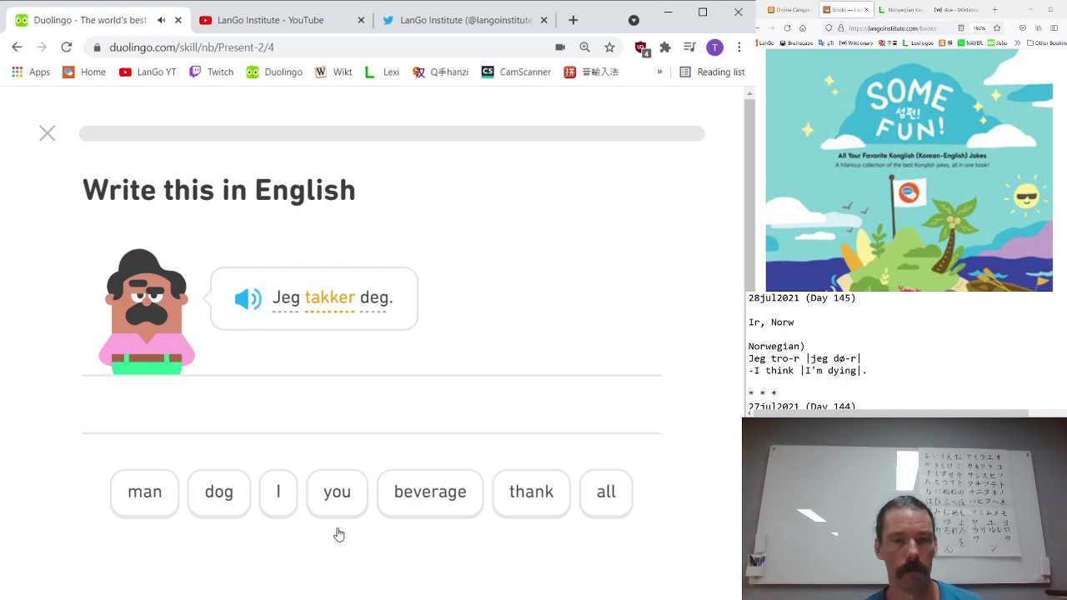
- Change the answer method to keyboard entry, translate "Jeg takker deg." as "i thank you", submit it and continue
{"action": "scroll", "coordinate": [345, 548], "scroll_direction": "down", "scroll_amount": 1}
{"action": "left_click", "coordinate": [352, 556]}
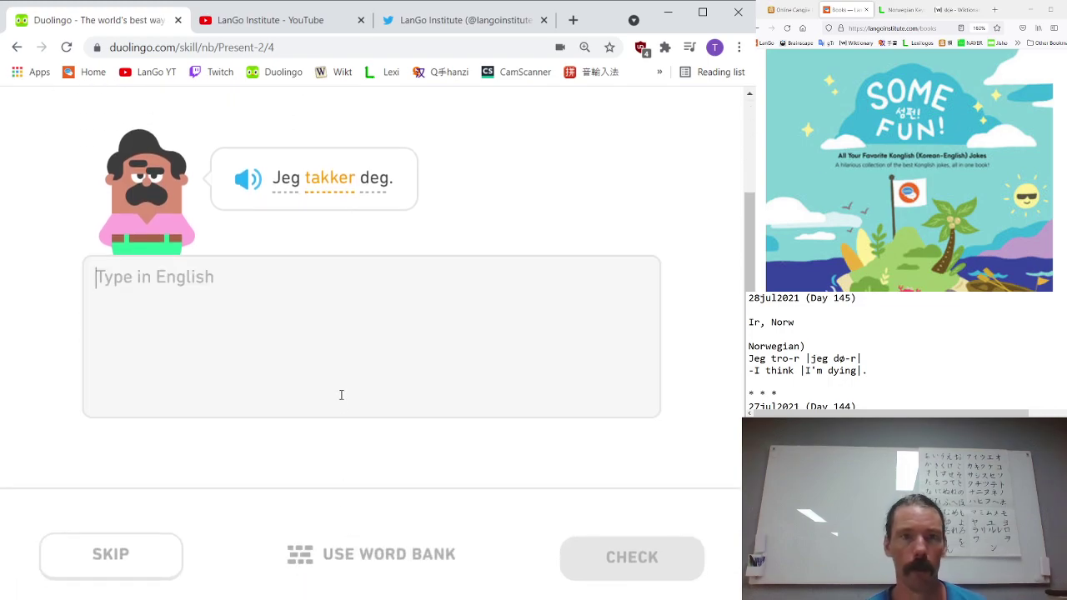
{"action": "type", "text": "i"}
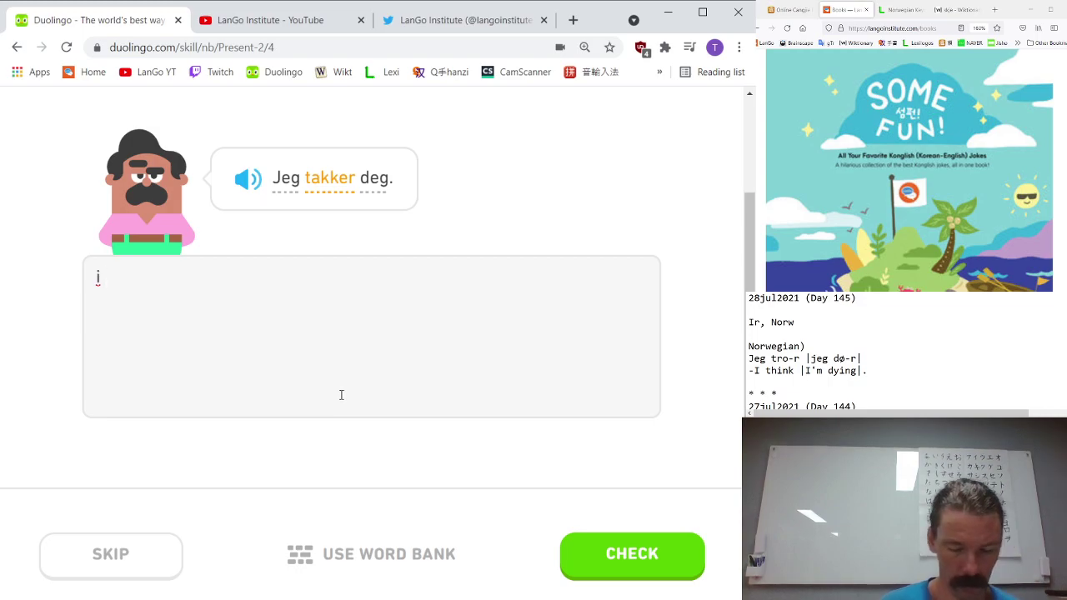
{"action": "type", "text": "thank "}
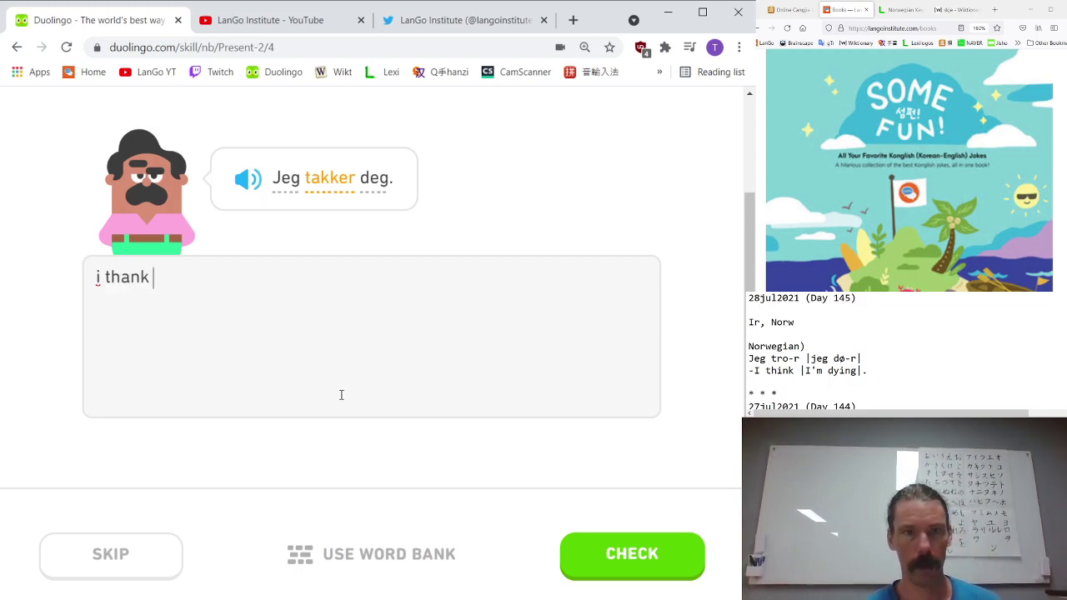
{"action": "type", "text": "you"}
{"action": "key", "text": "Return"}
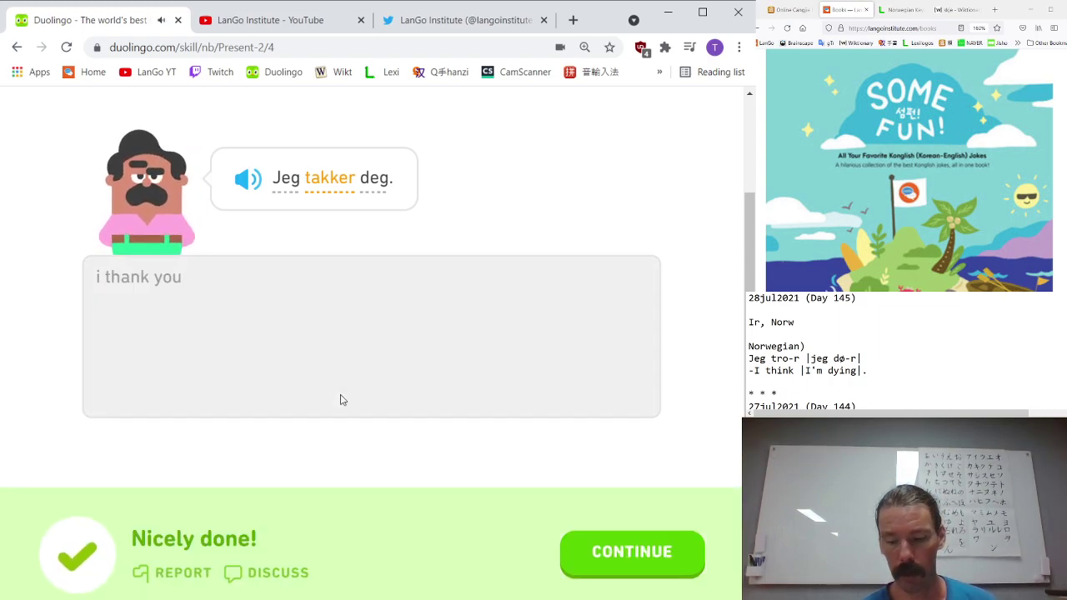
{"action": "key", "text": "Return"}
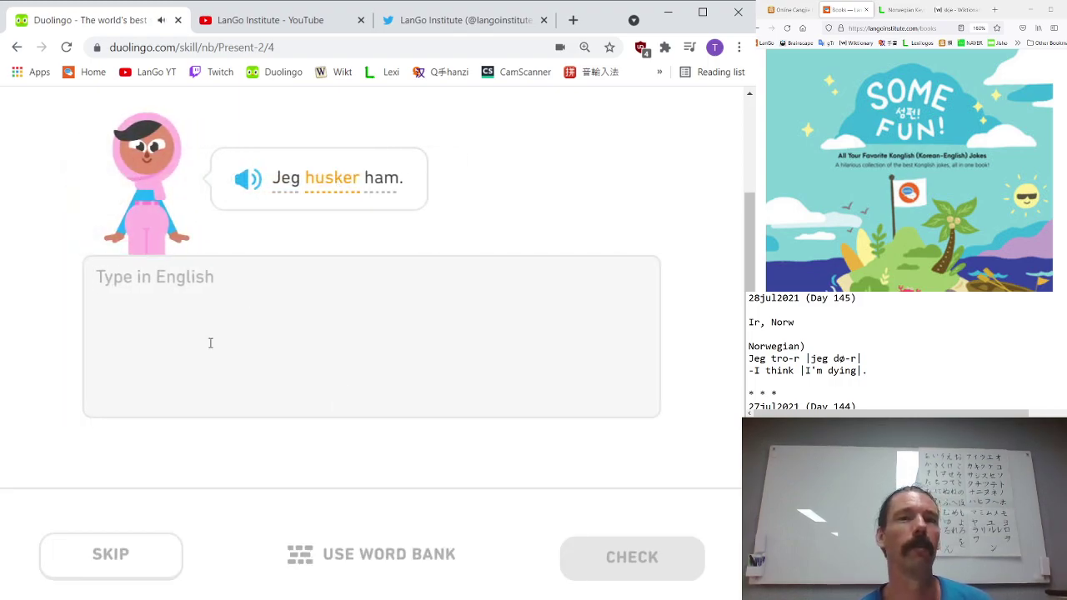
- Translate "Jeg husker ham." as "i remember him", and complete the speaking exercise "Husker du?"
{"action": "type", "text": "i reme"}
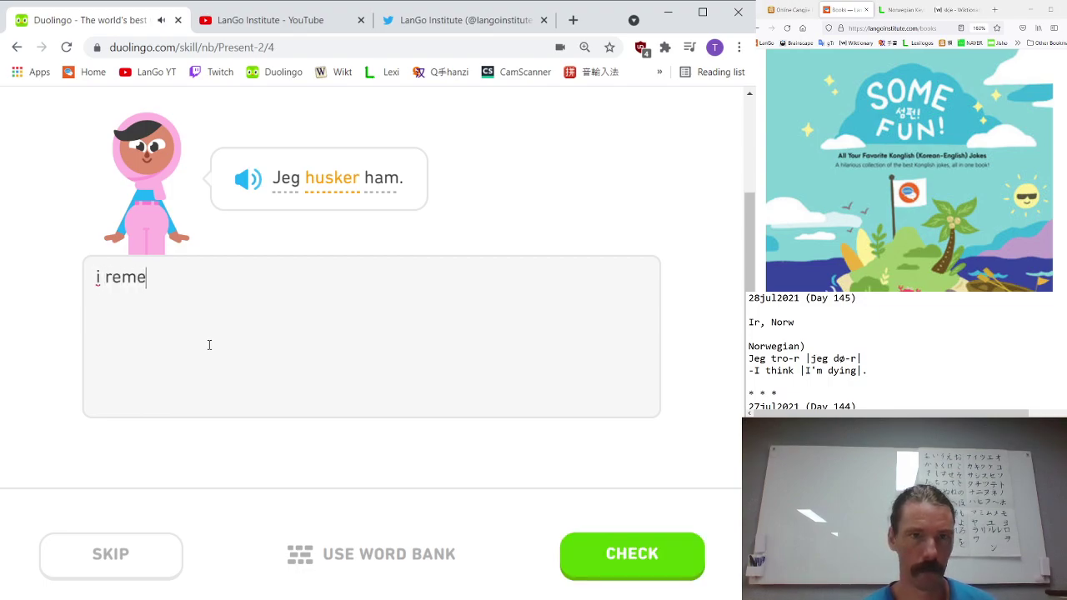
{"action": "type", "text": "mber him"}
{"action": "key", "text": "Return"}
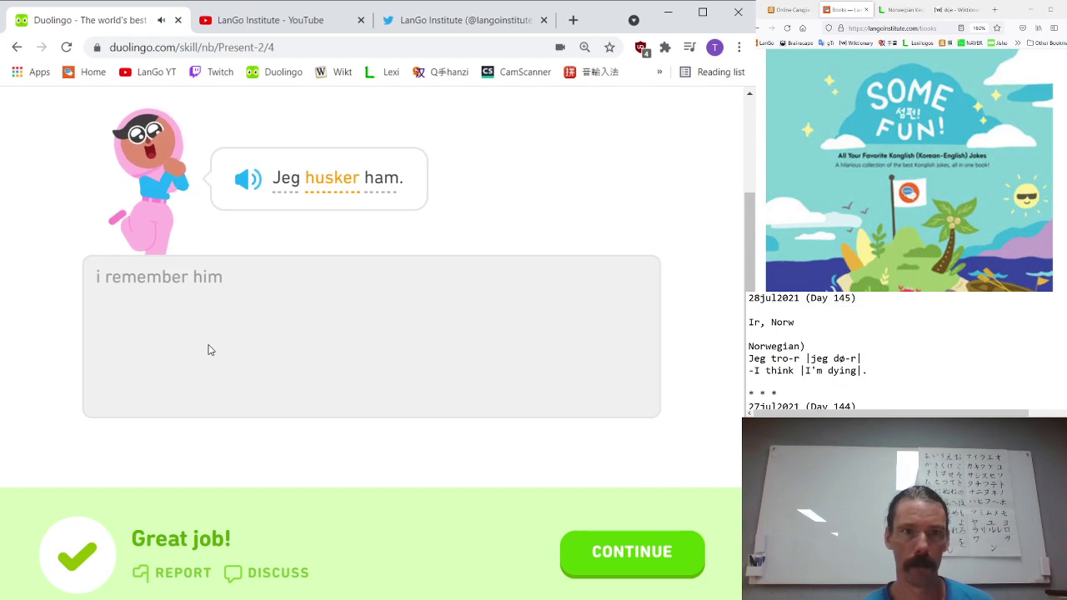
{"action": "key", "text": "Return"}
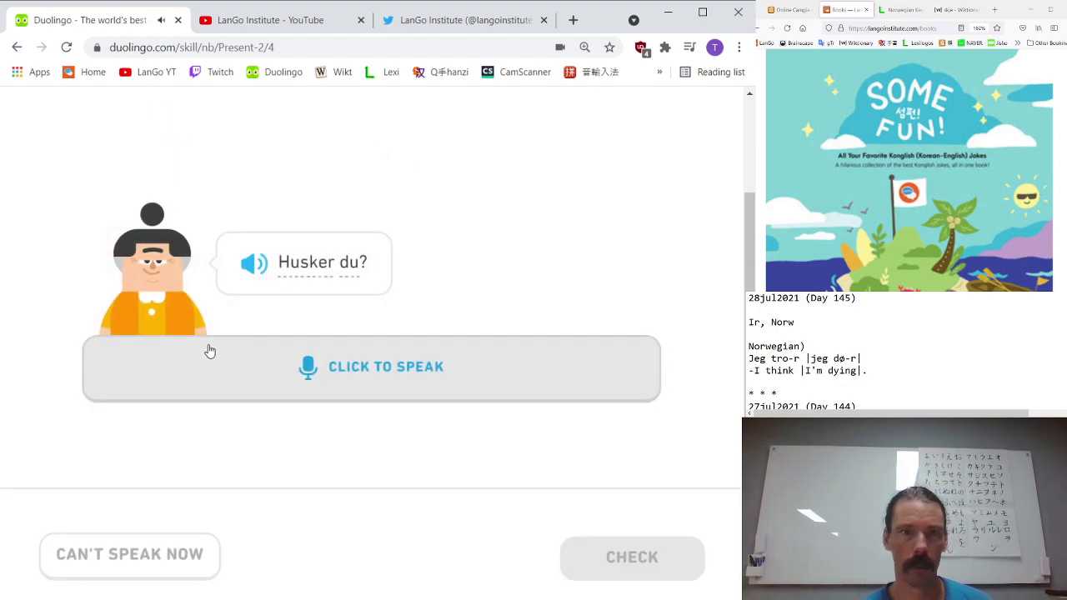
{"action": "left_click", "coordinate": [210, 351]}
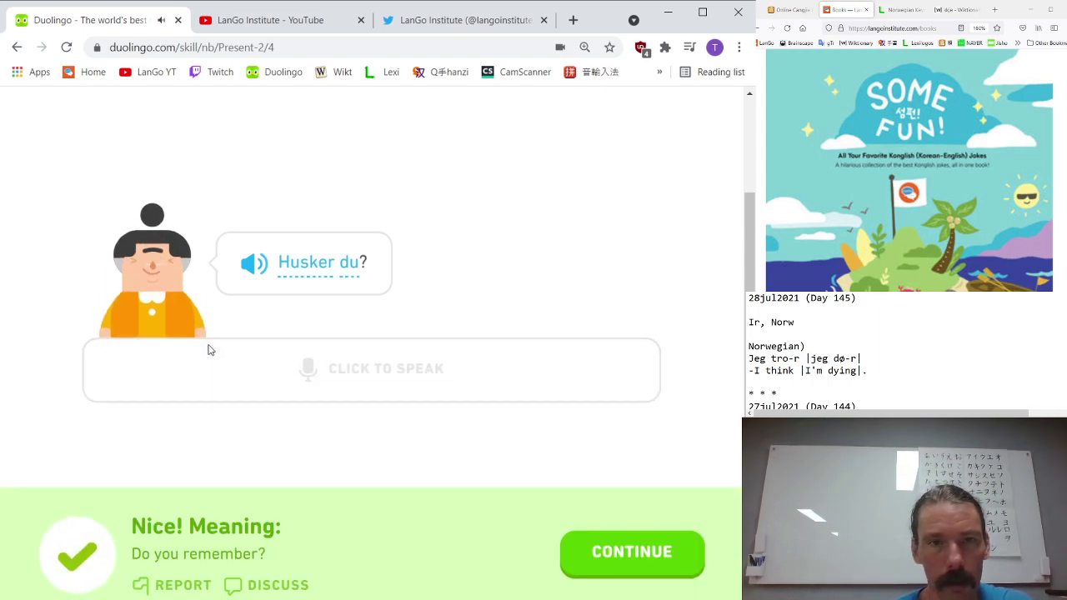
{"action": "key", "text": "Return"}
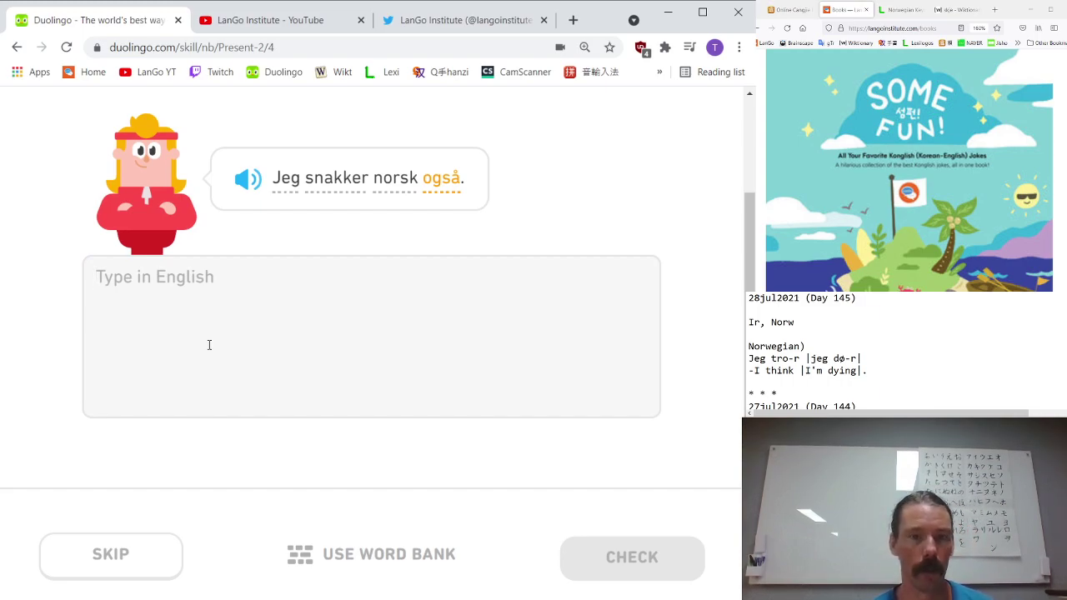
- Translate "Jeg snakker norsk også." as "i speak Norwegian too", submit it and continue to the next exercise
{"action": "type", "text": "i speak No"}
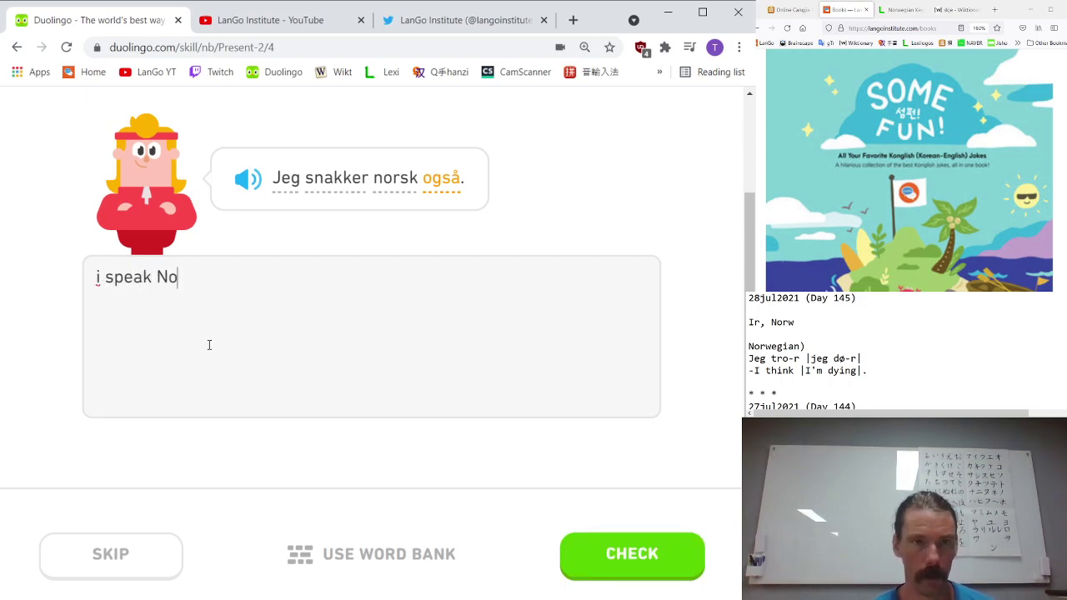
{"action": "type", "text": "rwegian "}
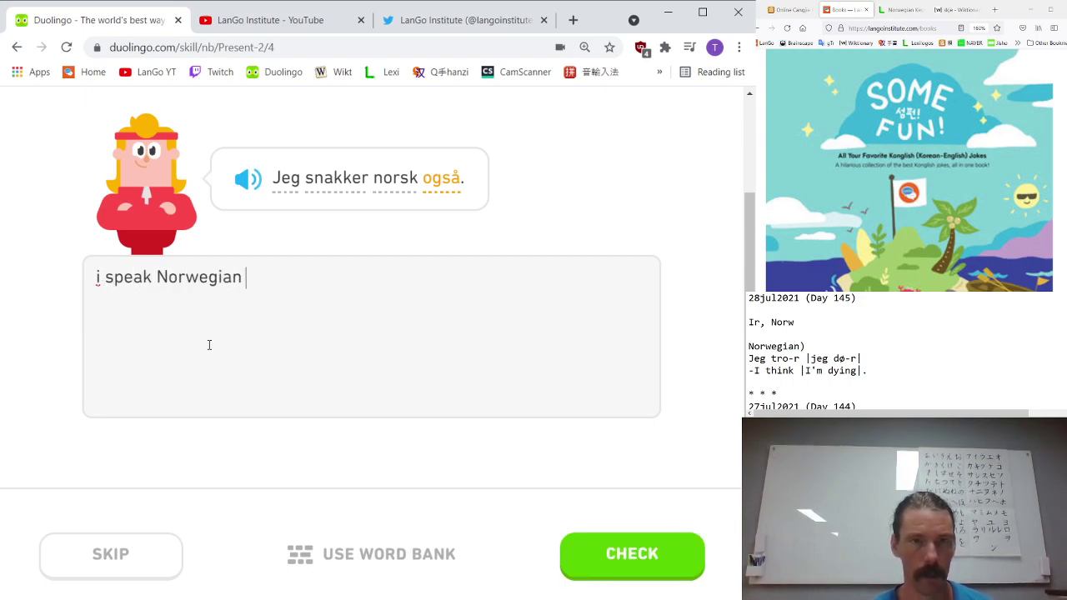
{"action": "type", "text": "too"}
{"action": "key", "text": "Return"}
{"action": "key", "text": "Return"}
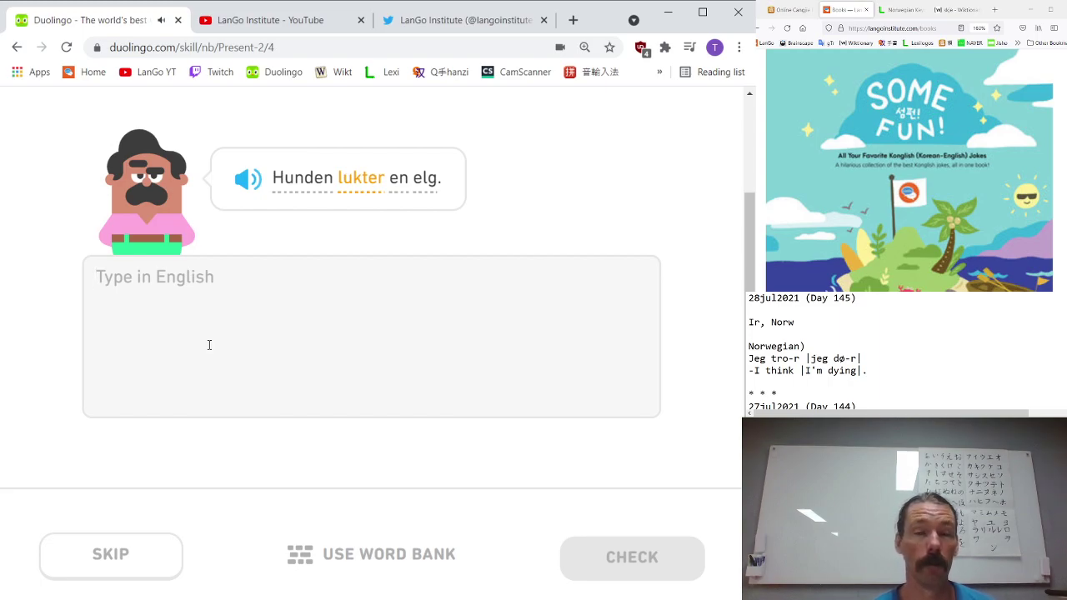
- Translate "Hunden lukter en elg." as "the dog smells a moose", submit it and continue to the next exercise
{"action": "mouse_move", "coordinate": [377, 182]}
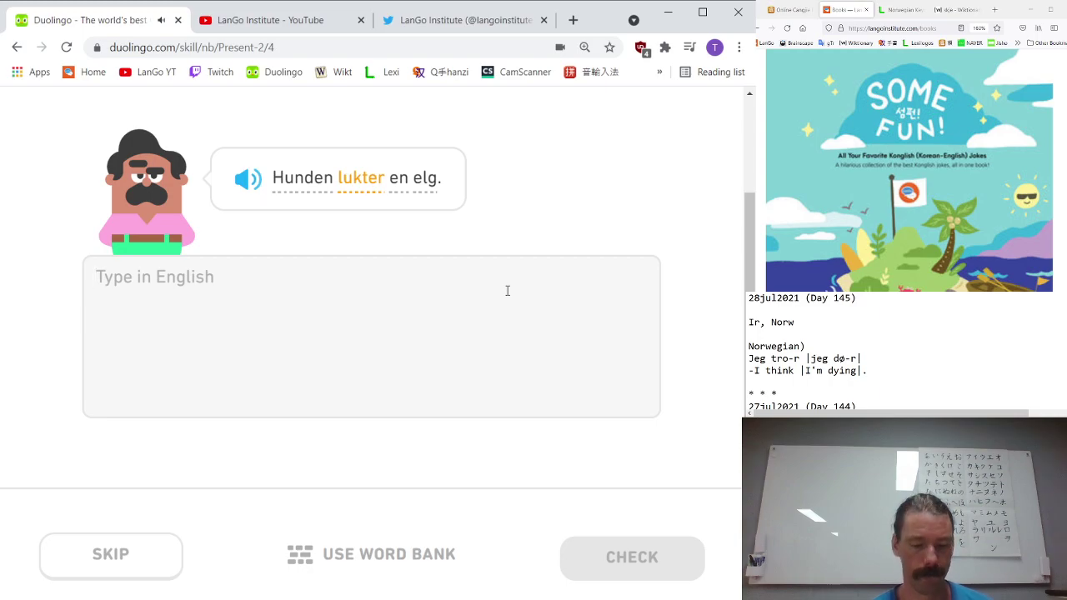
{"action": "type", "text": "the f"}
{"action": "key", "text": "BackSpace"}
{"action": "type", "text": "dog "}
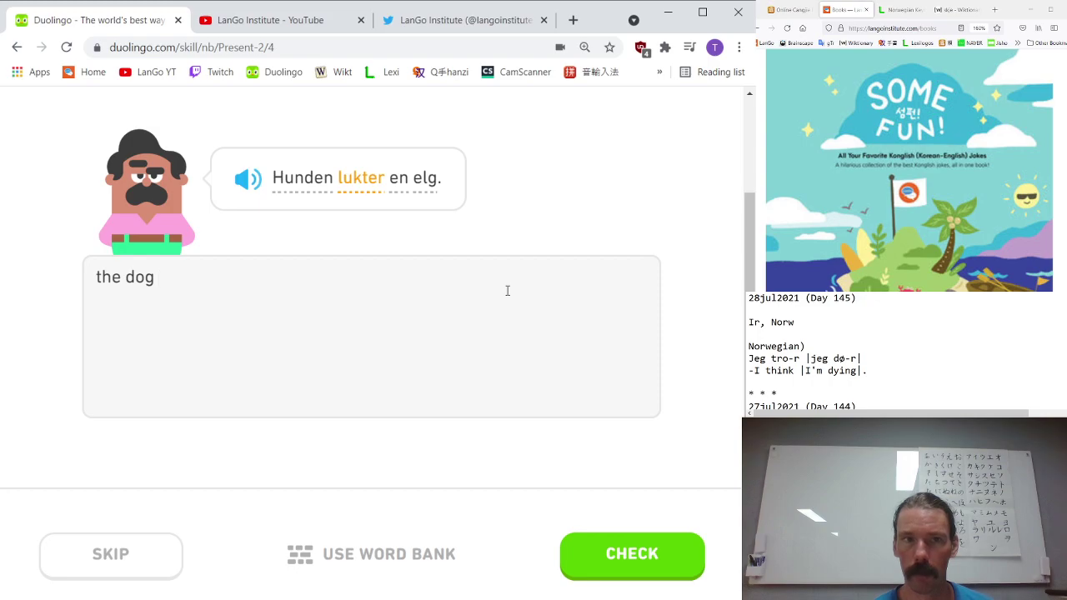
{"action": "type", "text": "smells"}
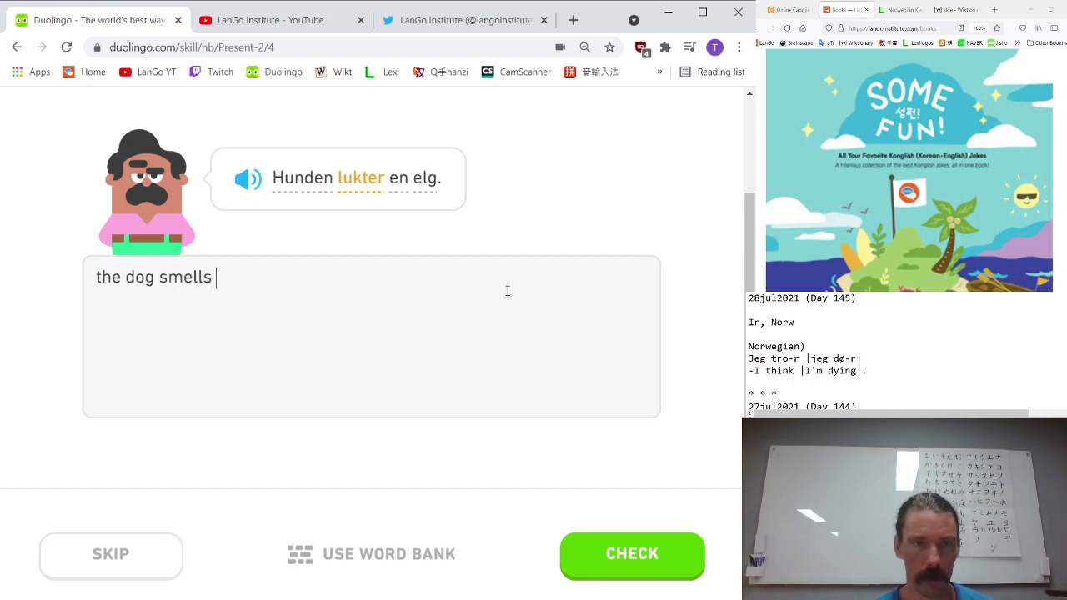
{"action": "type", "text": " a moose"}
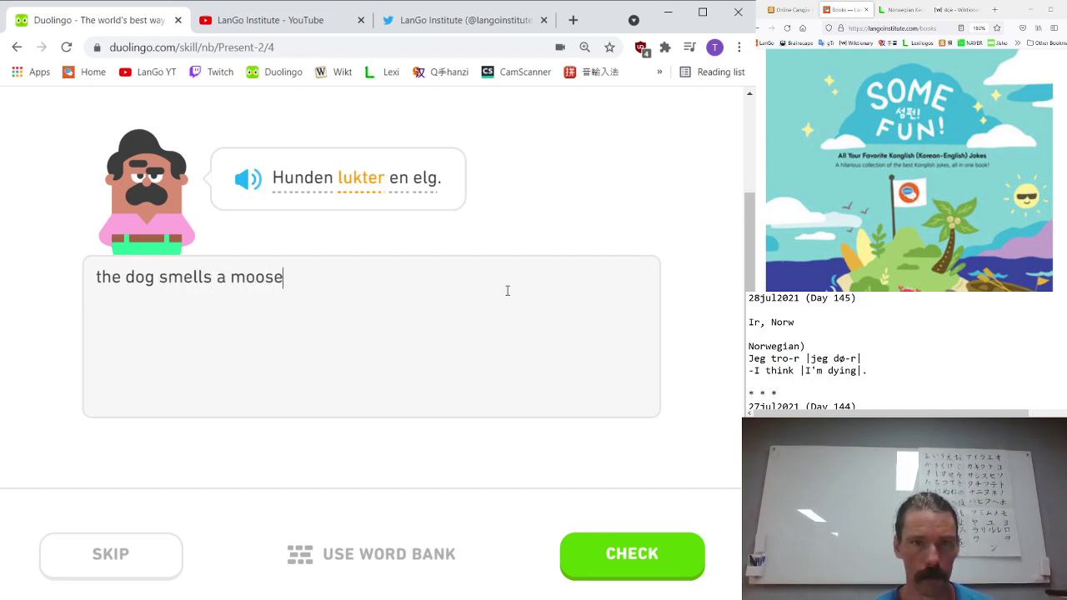
{"action": "key", "text": "Return"}
{"action": "key", "text": "Return"}
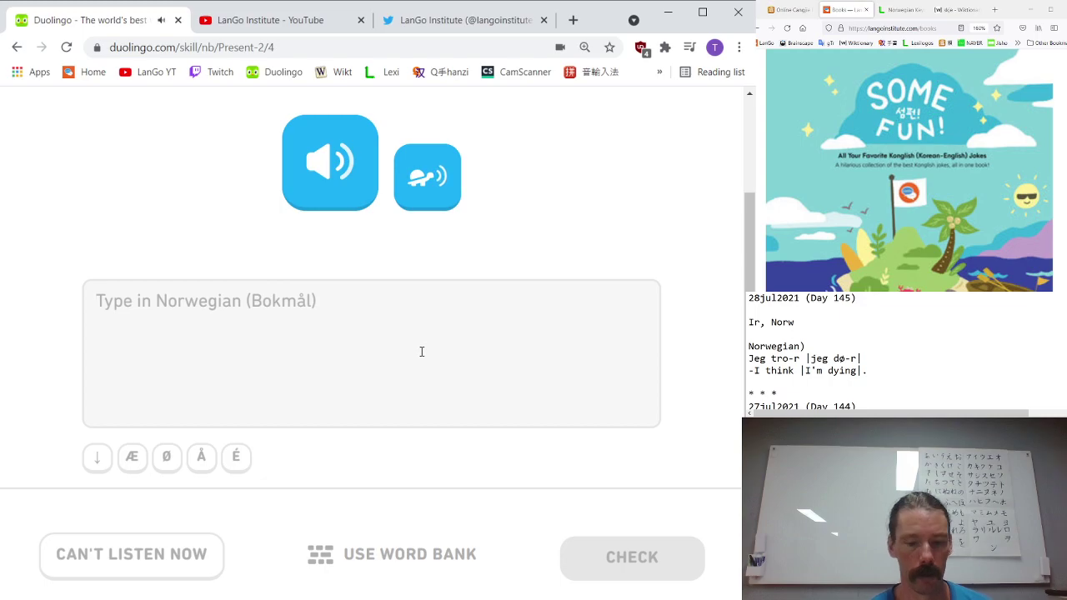
- Answer the Norwegian listening exercise with "har du også hunden", submit it and continue to the next exercise
{"action": "type", "text": "har du ogs"}
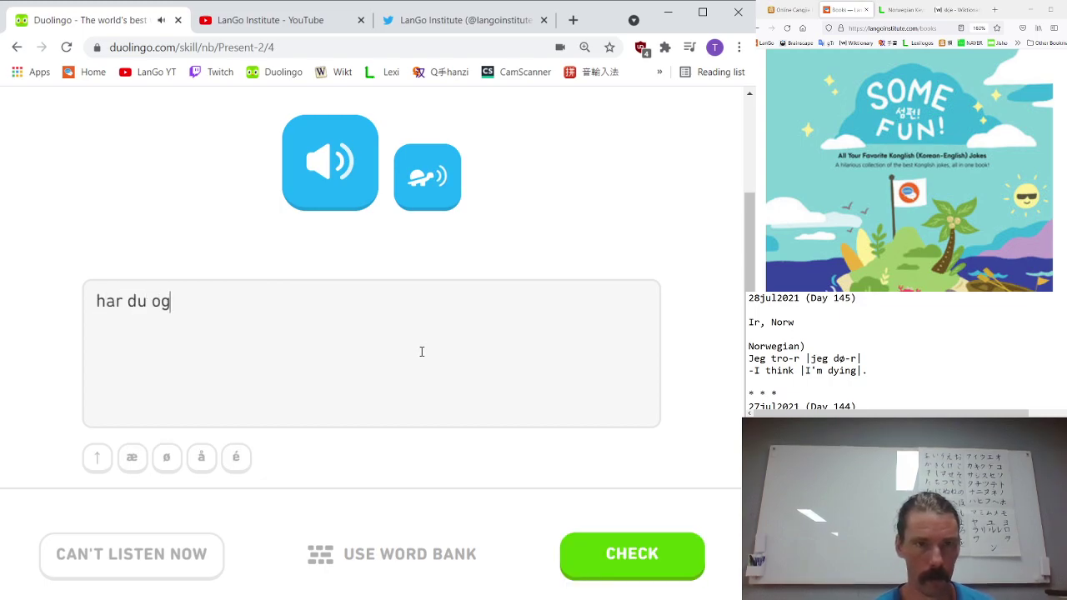
{"action": "left_click", "coordinate": [207, 465]}
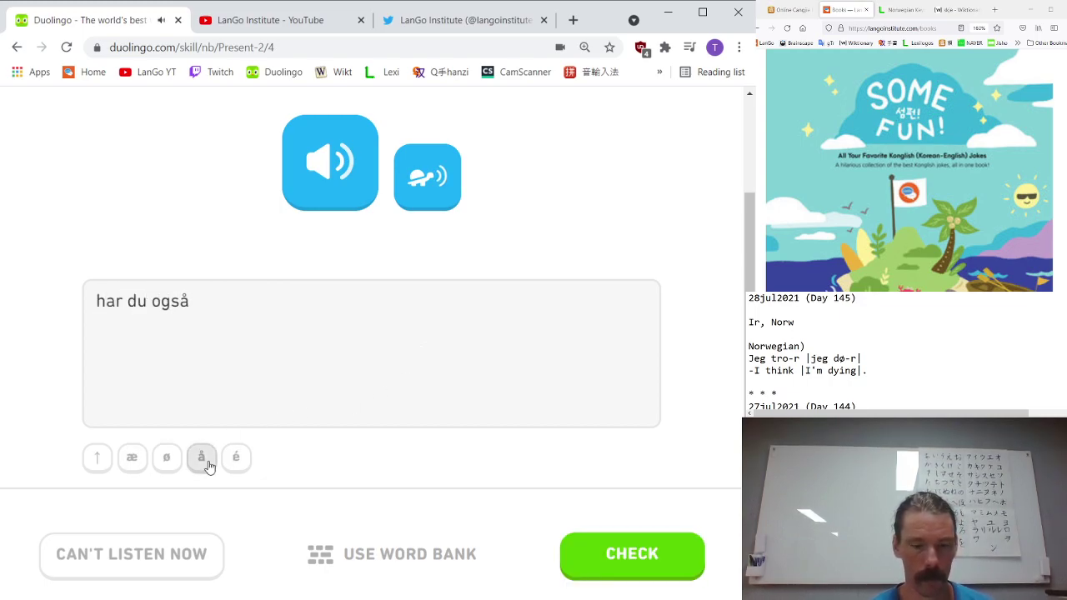
{"action": "type", "text": "hundedn"}
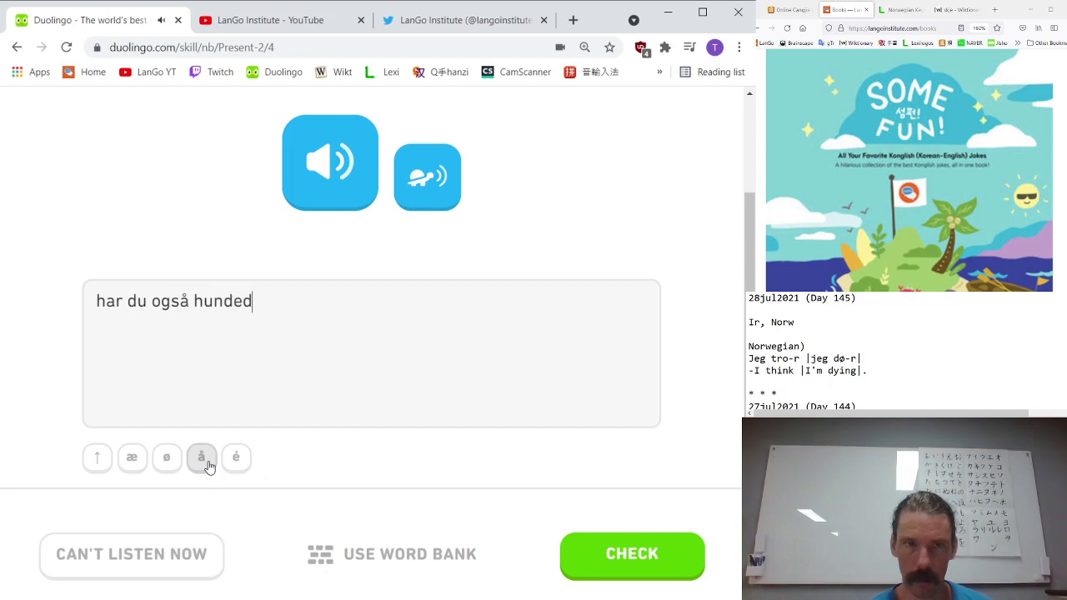
{"action": "key", "text": "BackSpace"}
{"action": "key", "text": "BackSpace"}
{"action": "type", "text": "n"}
{"action": "key", "text": "Return"}
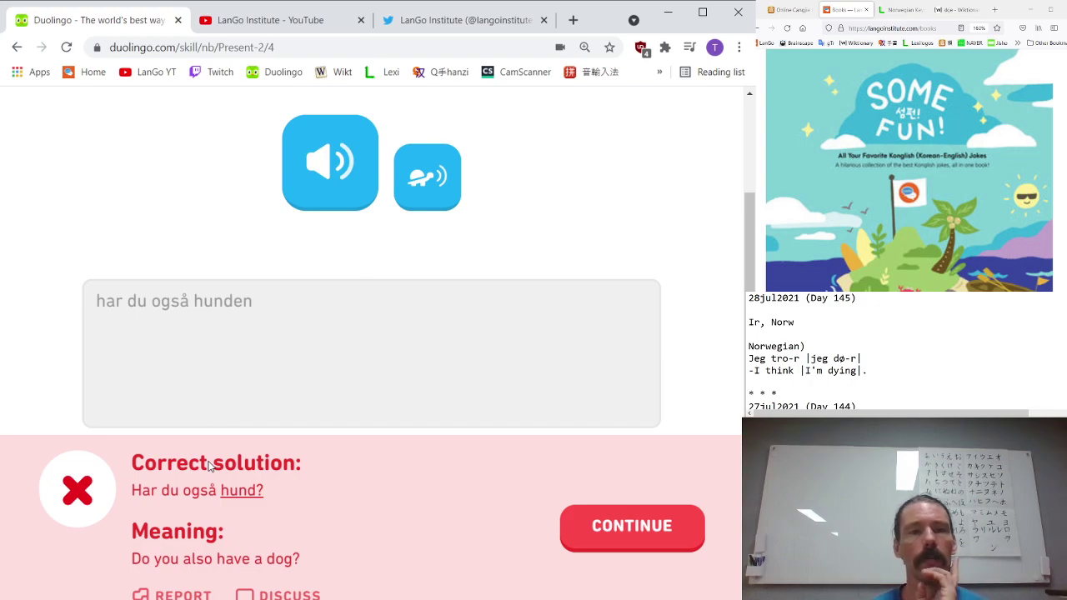
{"action": "key", "text": "Return"}
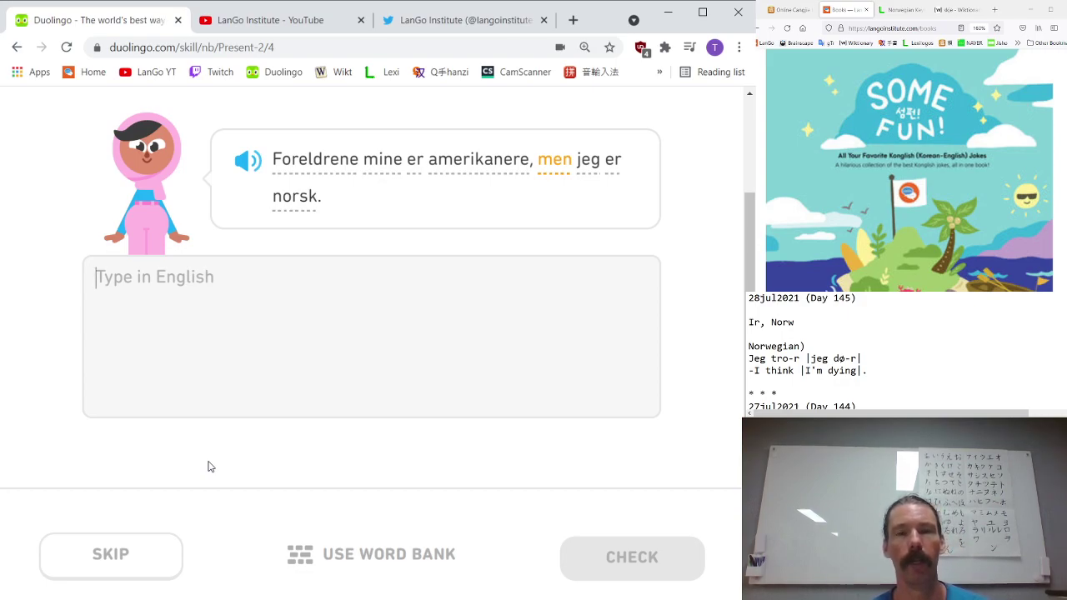
- Translate "Foreldrene mine er amerikanere, men jeg er norsk." as "my parents are American but i am Norwegian", submit it and continue
{"action": "type", "text": "m"}
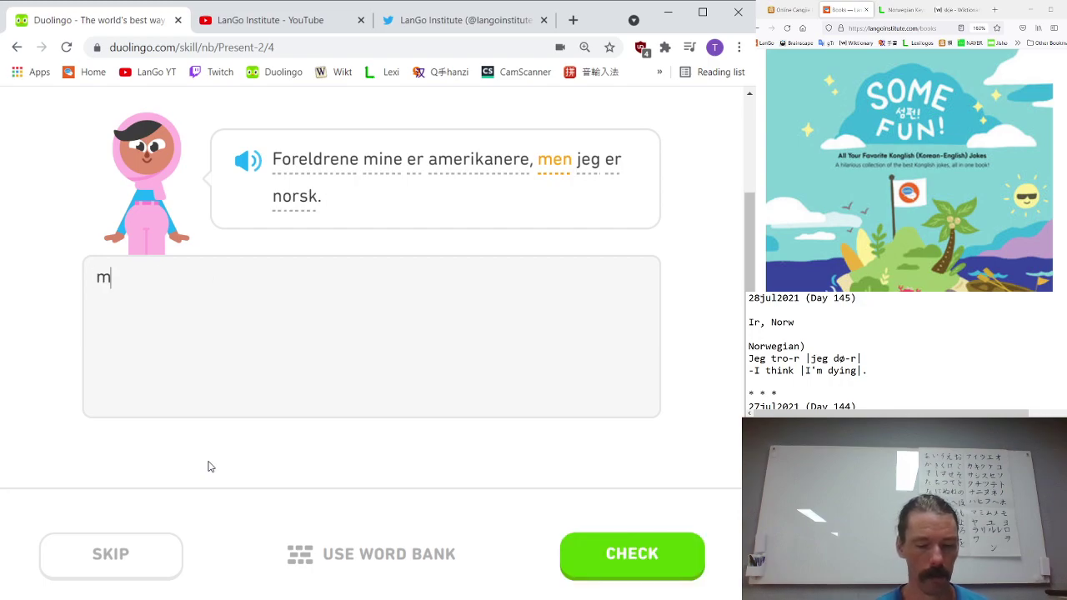
{"action": "type", "text": "y parents are Maer"}
{"action": "key", "text": "BackSpace"}
{"action": "key", "text": "BackSpace"}
{"action": "key", "text": "BackSpace"}
{"action": "type", "text": "American "}
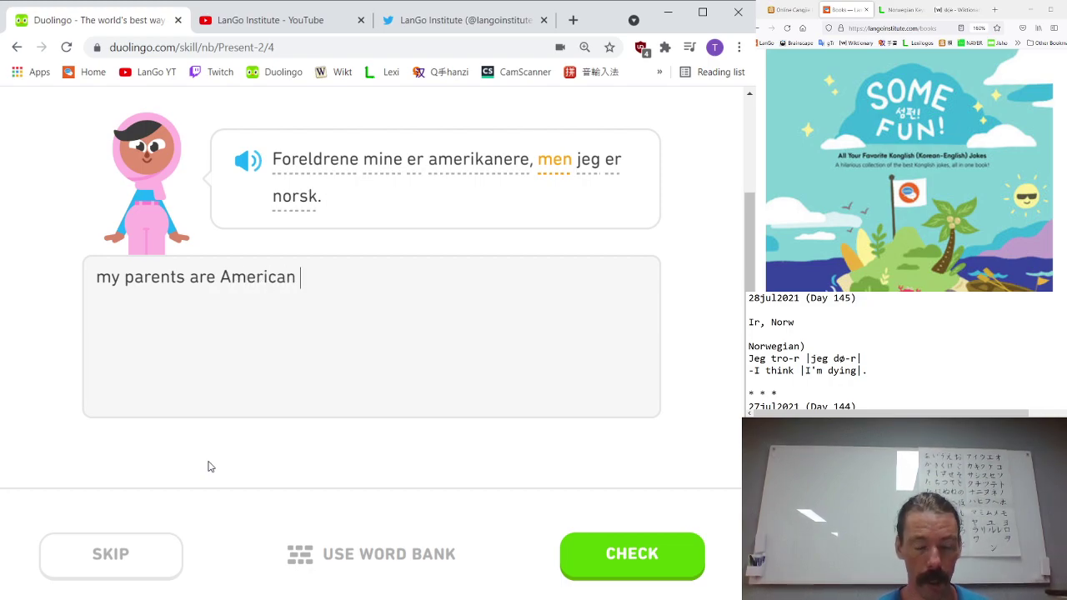
{"action": "type", "text": "but"}
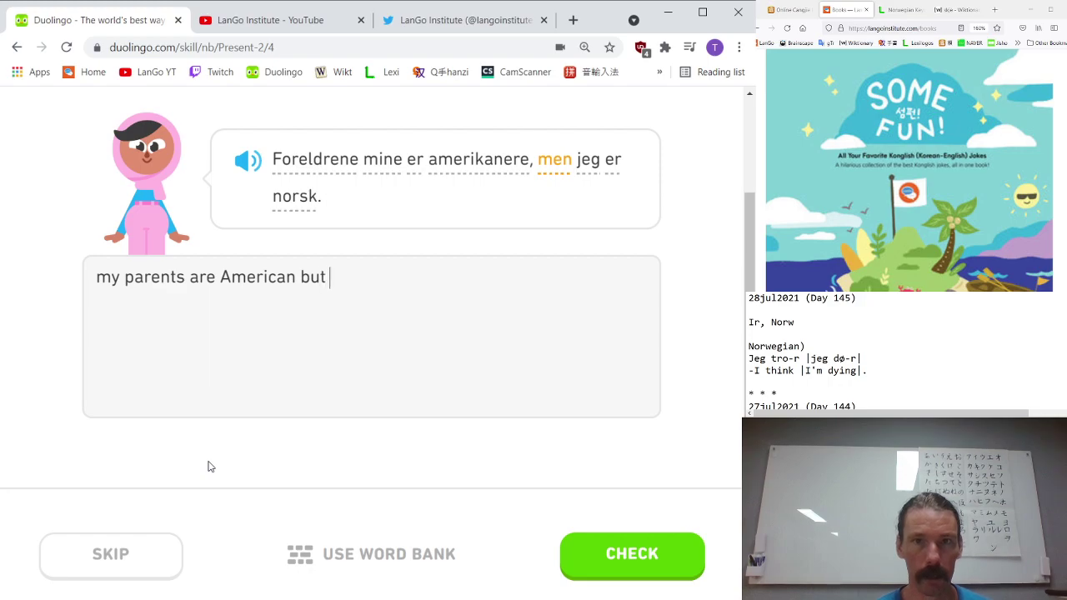
{"action": "type", "text": " i am "}
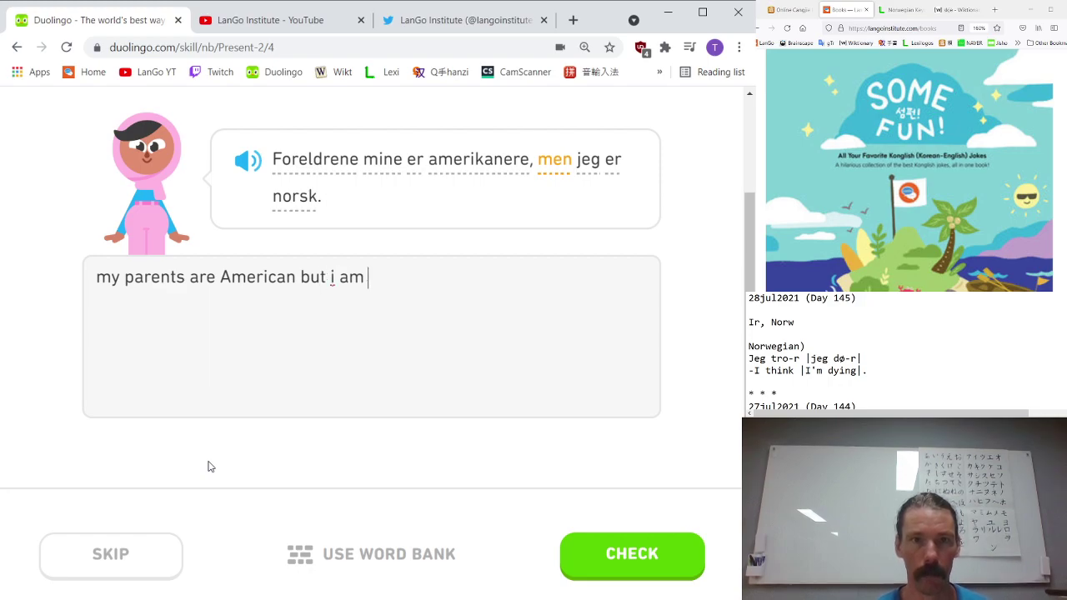
{"action": "type", "text": "Norwegian"}
{"action": "key", "text": "Return"}
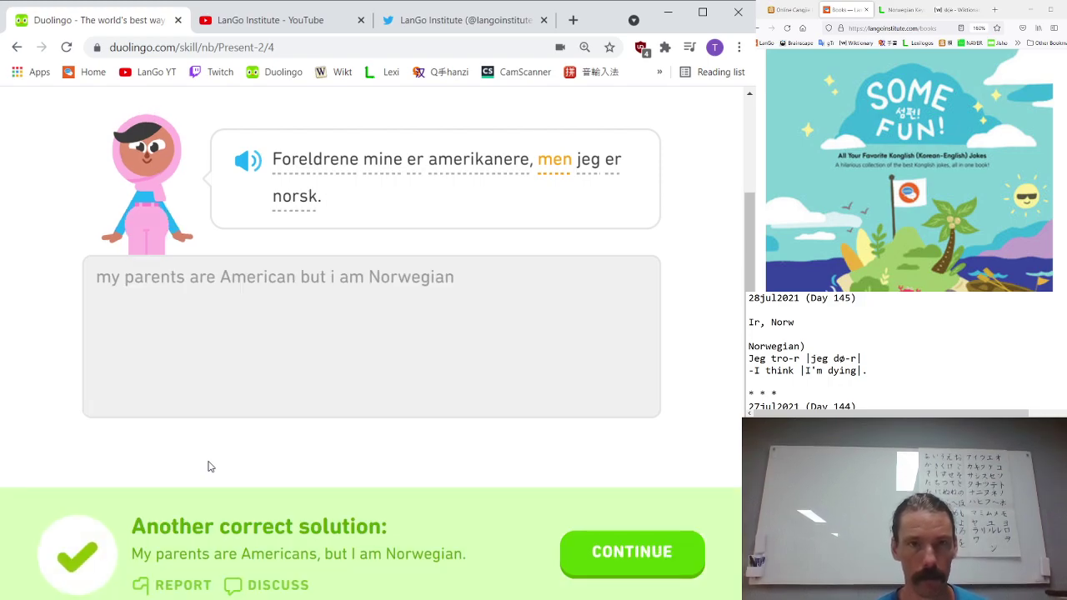
{"action": "key", "text": "Return"}
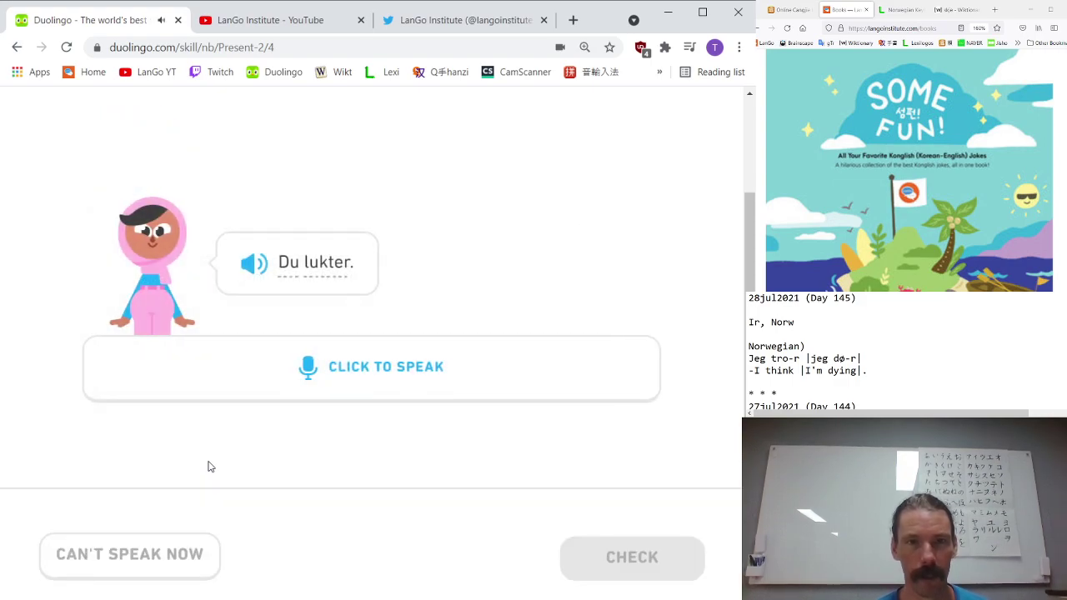
- Complete the speaking exercise "Du lukter.", and translate "Han er også amerikaner." as "he is also American"
{"action": "key", "text": "space"}
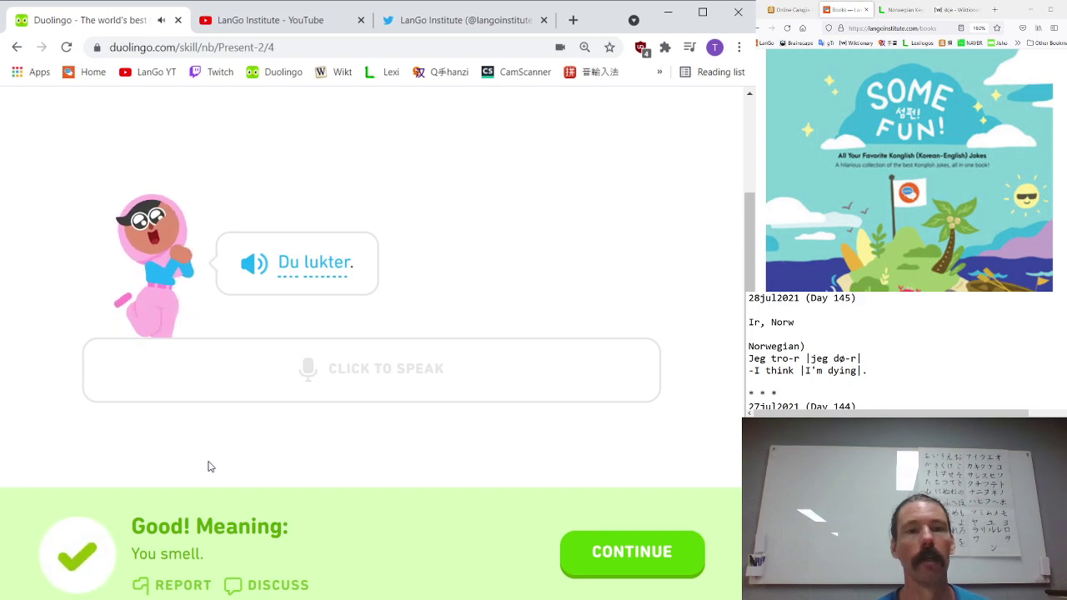
{"action": "key", "text": "Return"}
{"action": "type", "text": "he is also "}
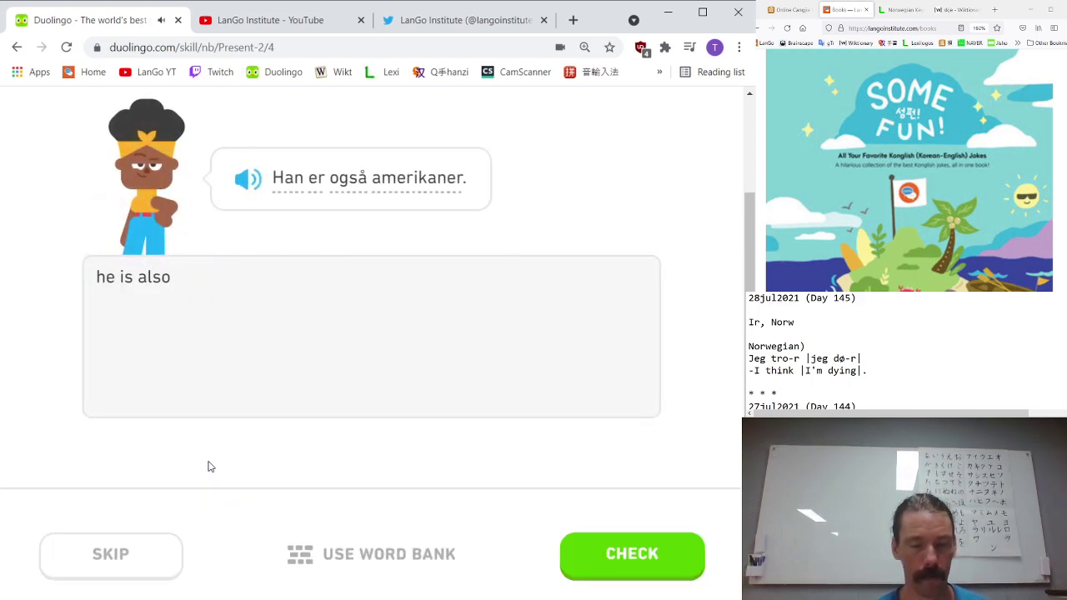
{"action": "type", "text": "Amerc"}
{"action": "key", "text": "BackSpace"}
{"action": "type", "text": "ican"}
{"action": "key", "text": "Return"}
{"action": "key", "text": "Return"}
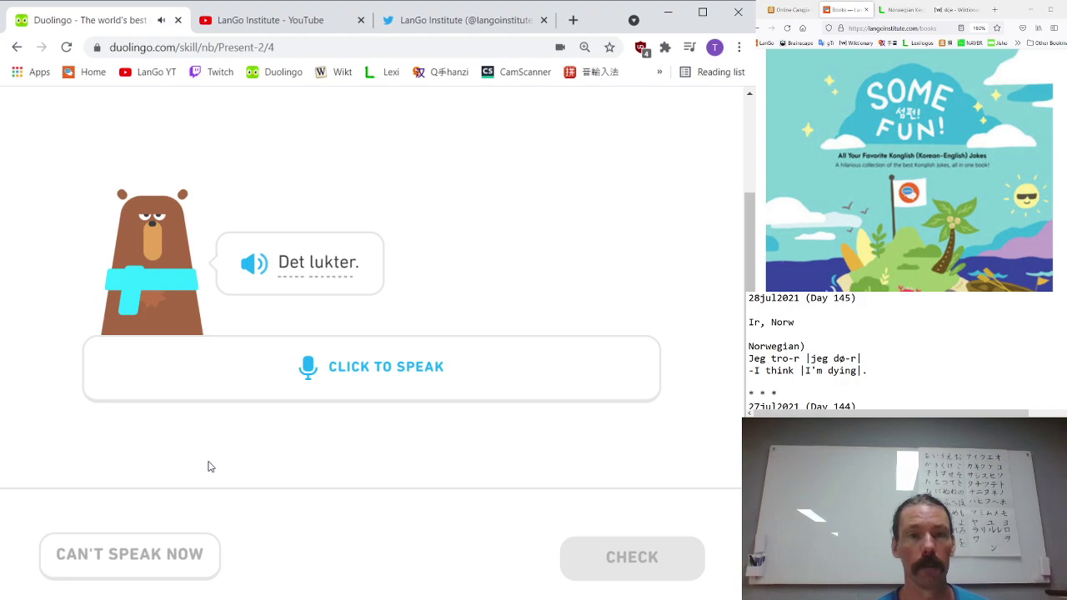
- Complete the speaking exercise "Det lukter.", and translate "Er han der også?" as "is he there too"
{"action": "key", "text": "space"}
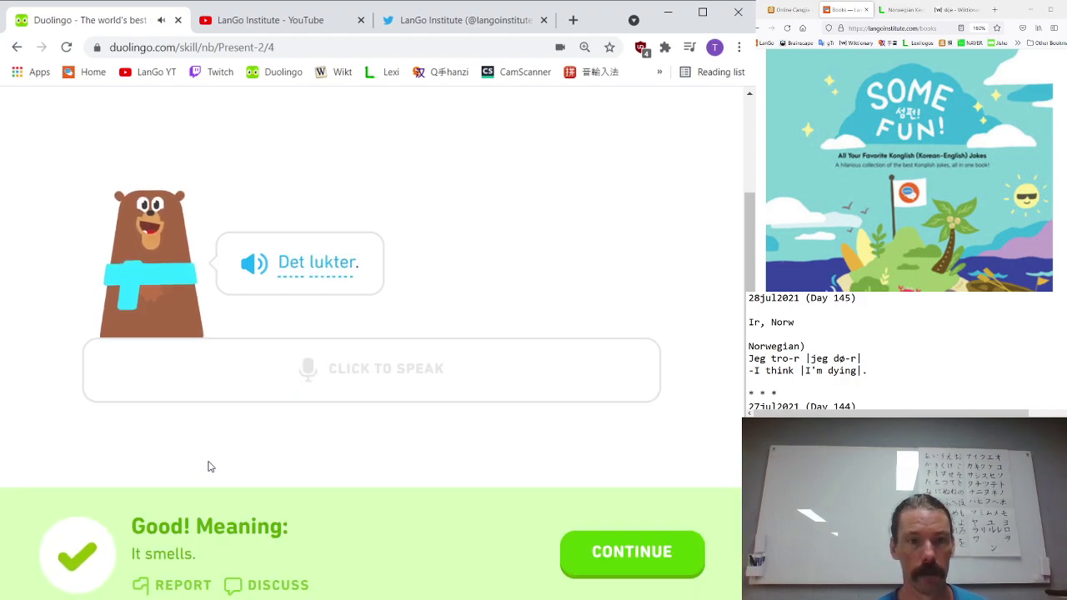
{"action": "key", "text": "Return"}
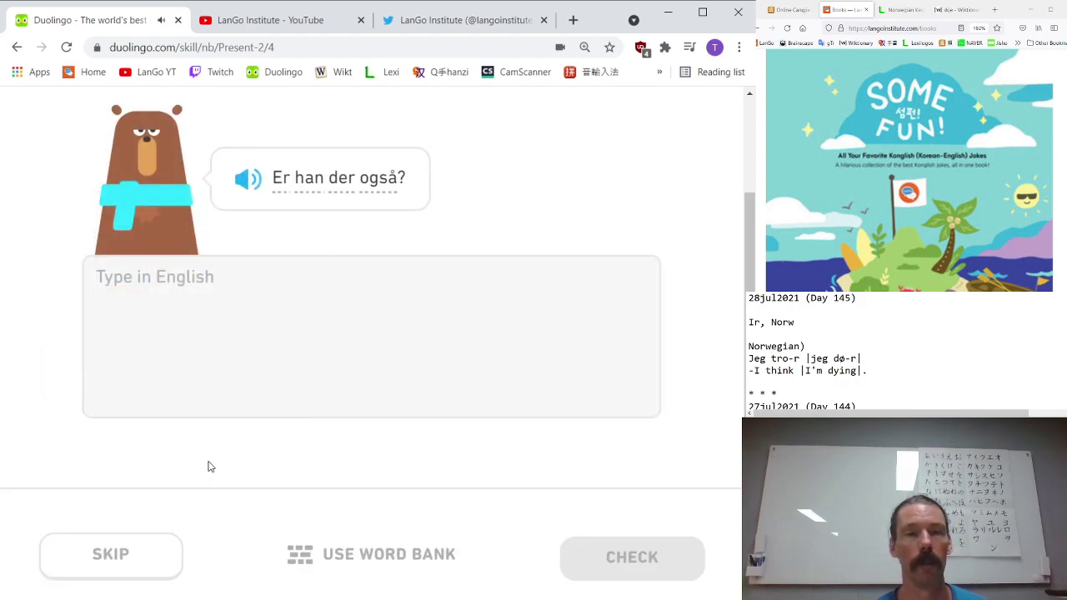
{"action": "type", "text": "is he there too"}
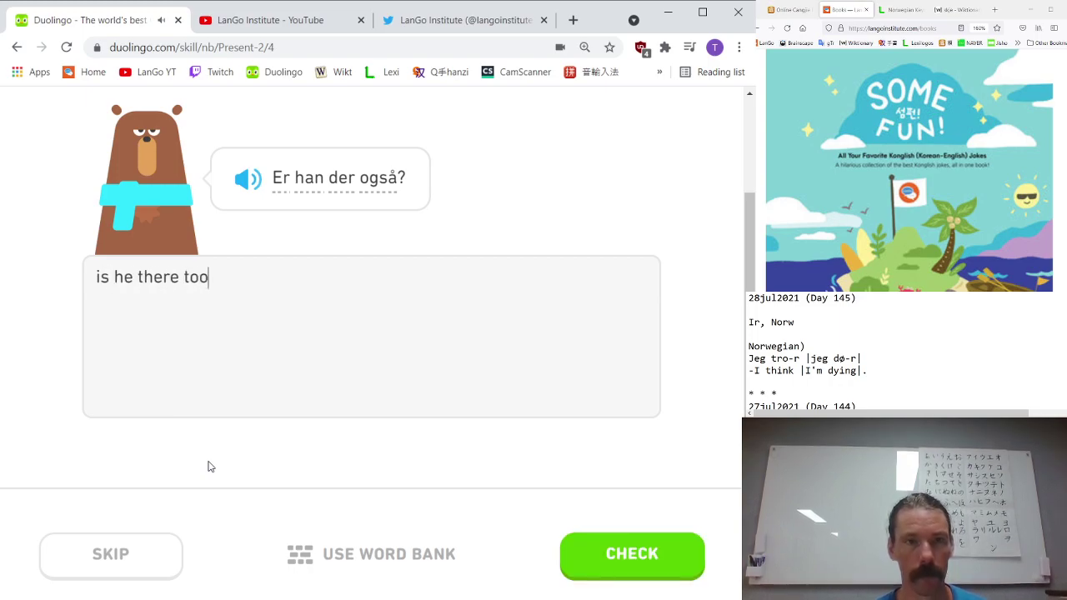
{"action": "key", "text": "Return"}
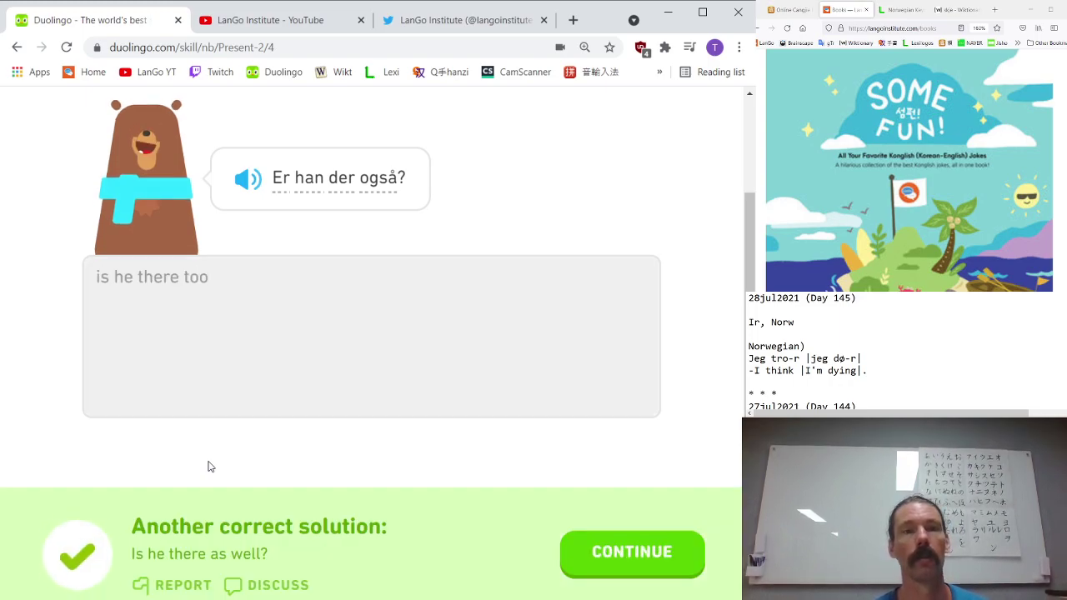
{"action": "key", "text": "Return"}
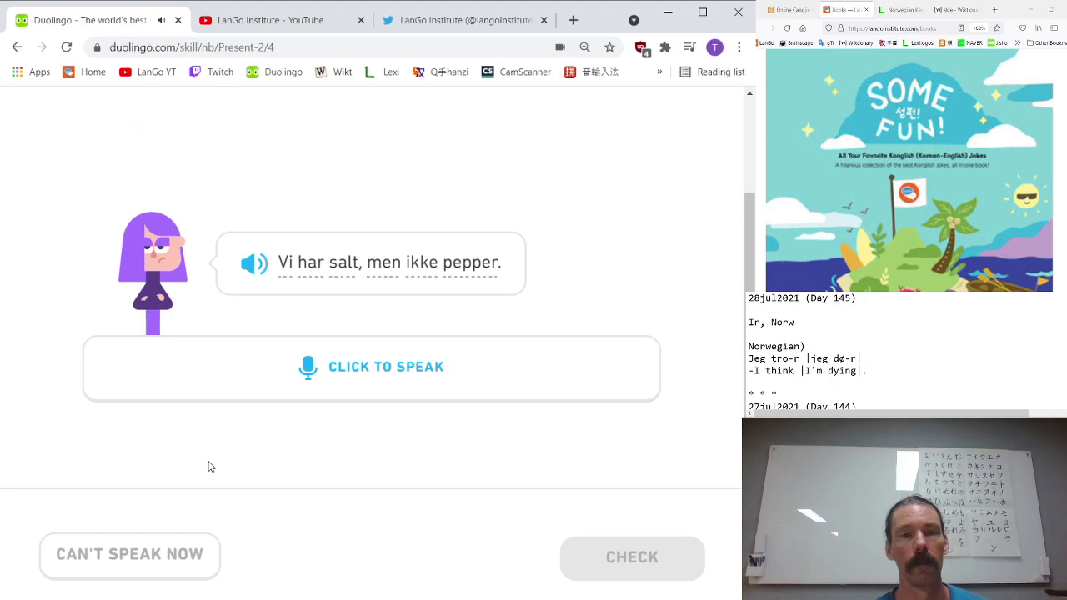
- Complete the speaking exercise "Vi har salt, men ikke pepper.", and examine the "en" ending of "læreren" before starting the English translation
{"action": "key", "text": "space"}
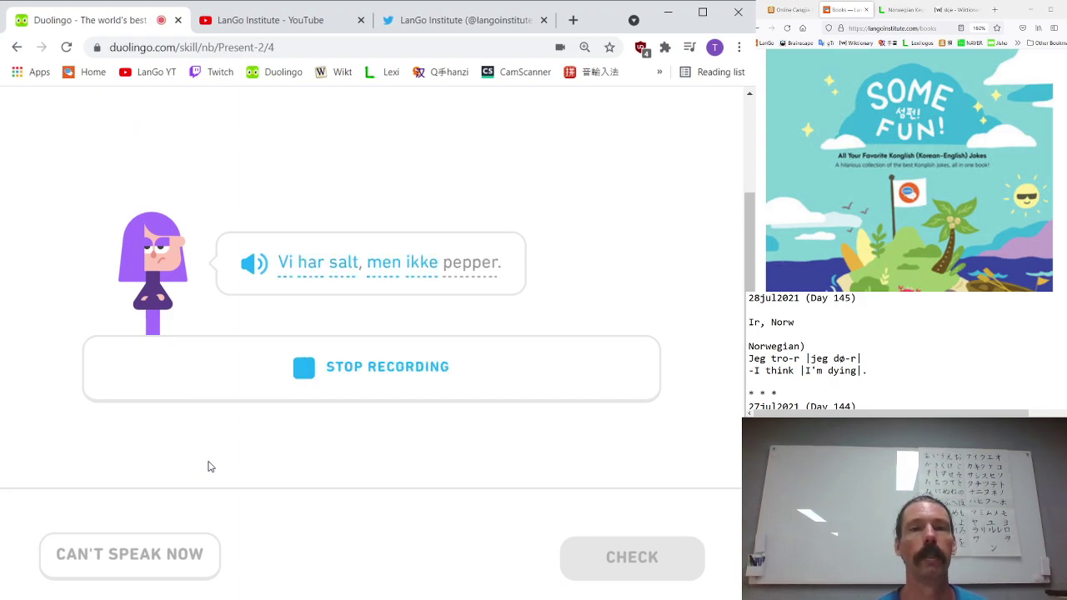
{"action": "key", "text": "Return"}
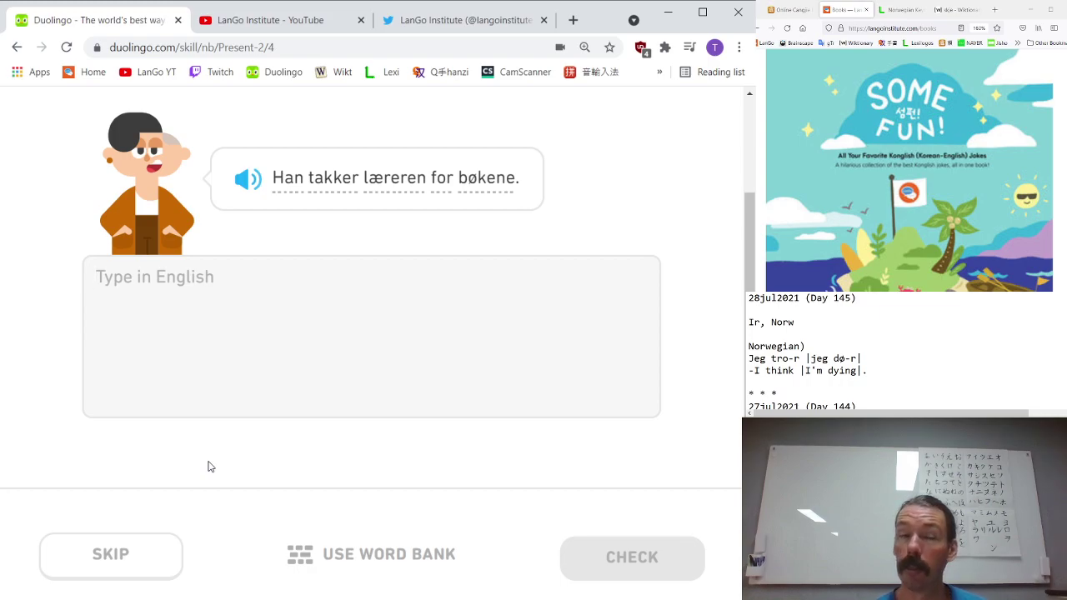
{"action": "left_click_drag", "start_coordinate": [407, 209], "coordinate": [426, 206]}
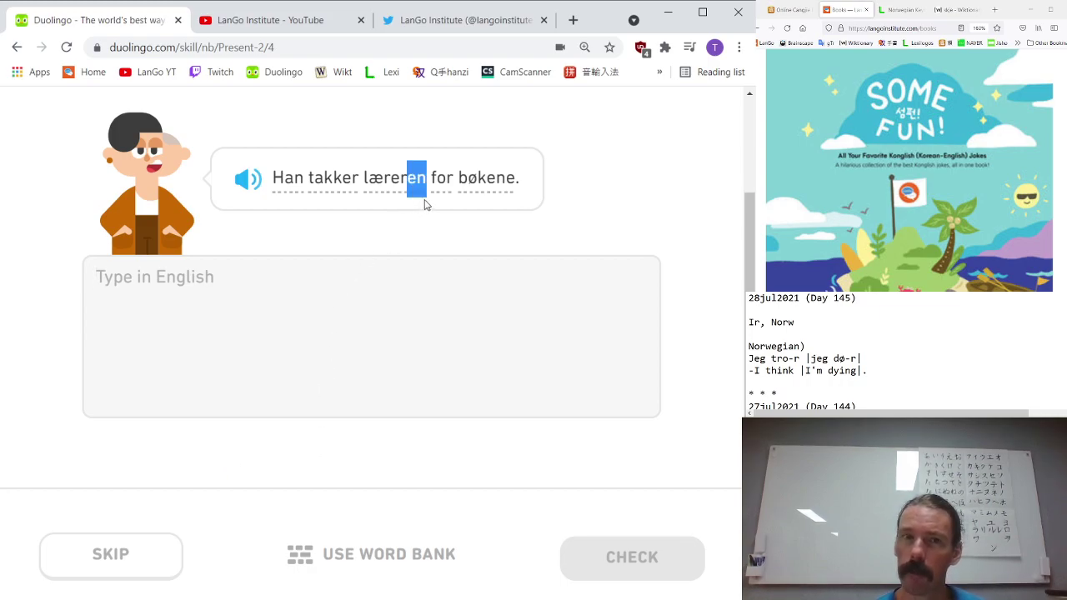
{"action": "left_click", "coordinate": [432, 324]}
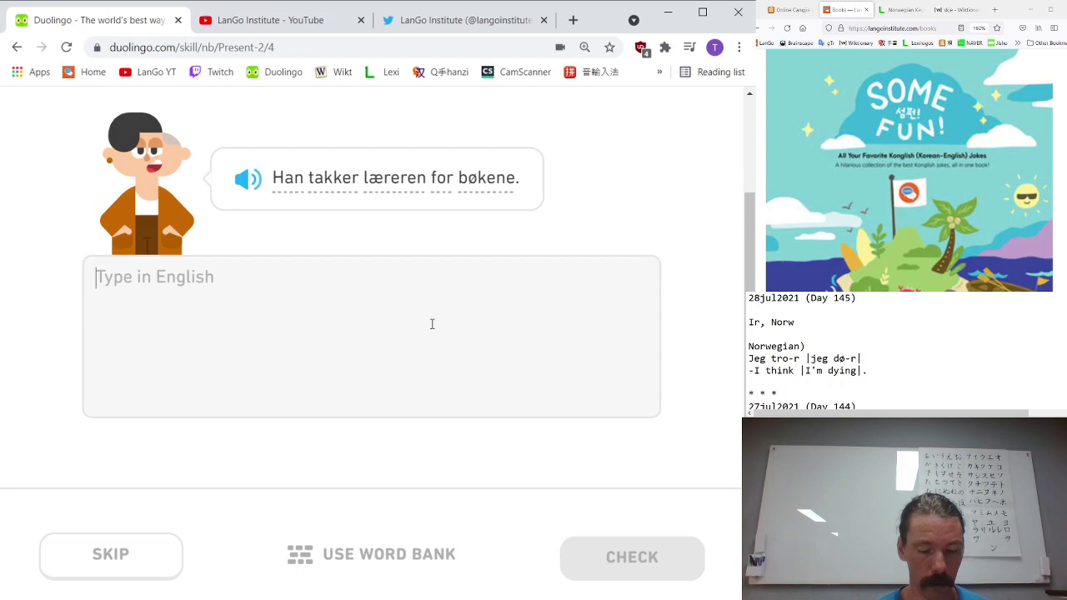
- Submit the translation "he thanks the teacher for the books", and complete the speaking exercise "Hun takker kokken for maten."
{"action": "type", "text": "he thanks the "}
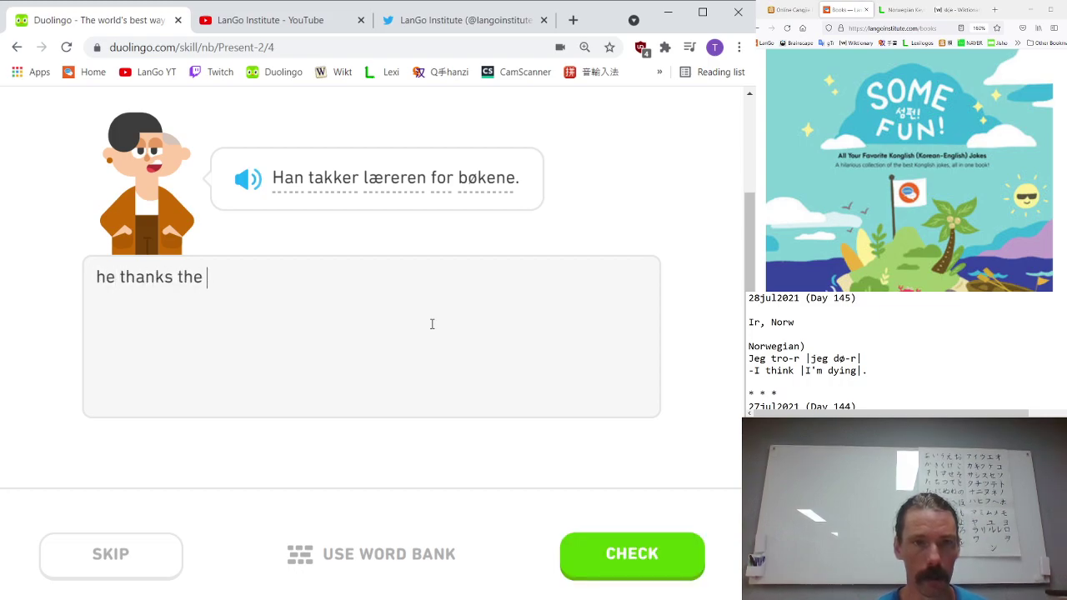
{"action": "type", "text": "teacher for"}
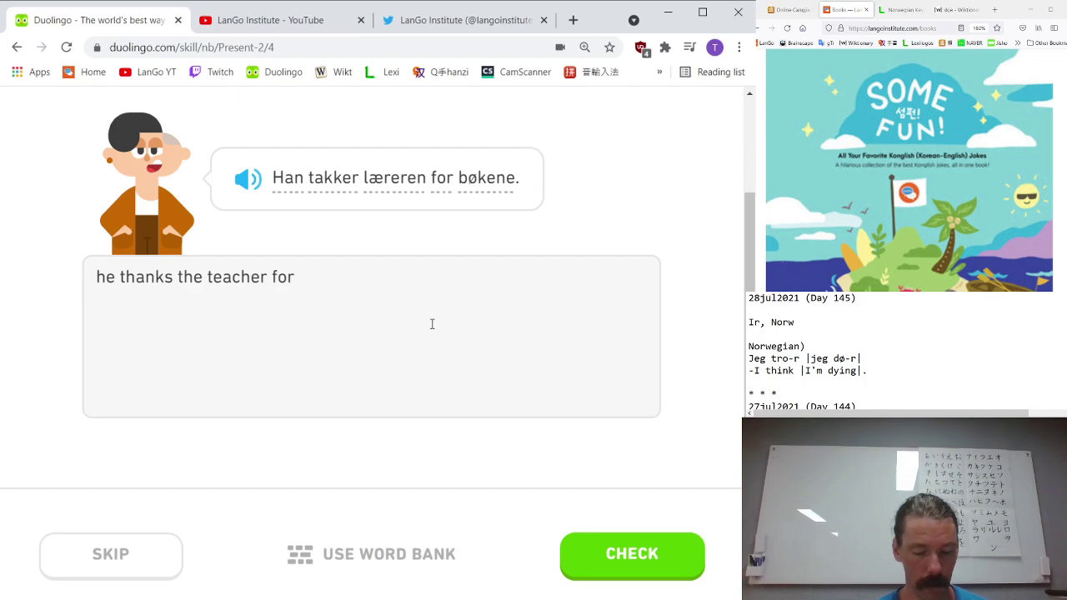
{"action": "type", "text": "the books"}
{"action": "key", "text": "Return"}
{"action": "key", "text": "Return"}
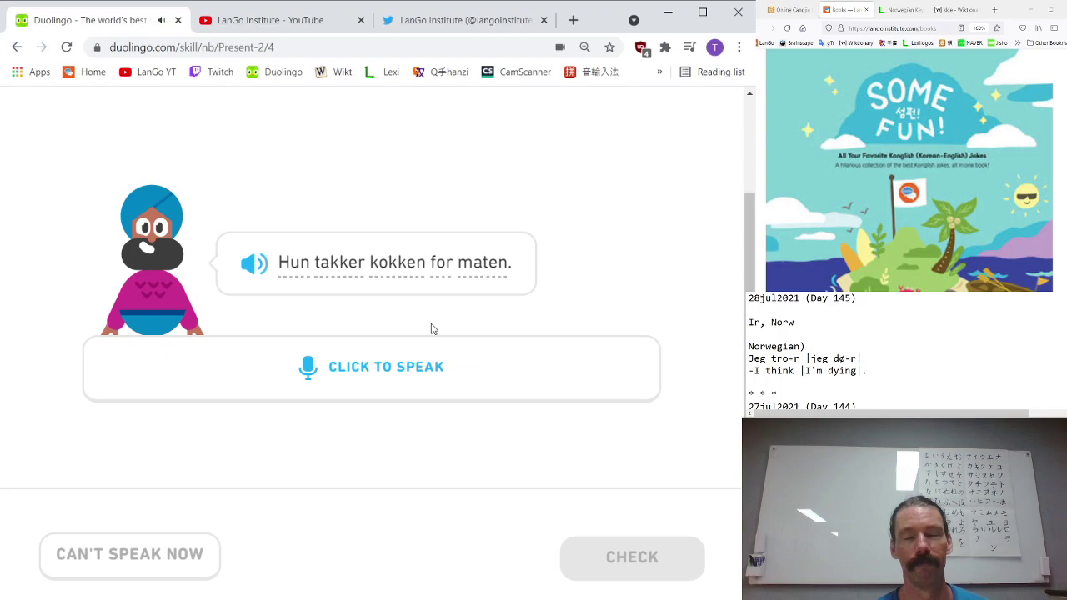
{"action": "left_click", "coordinate": [427, 373]}
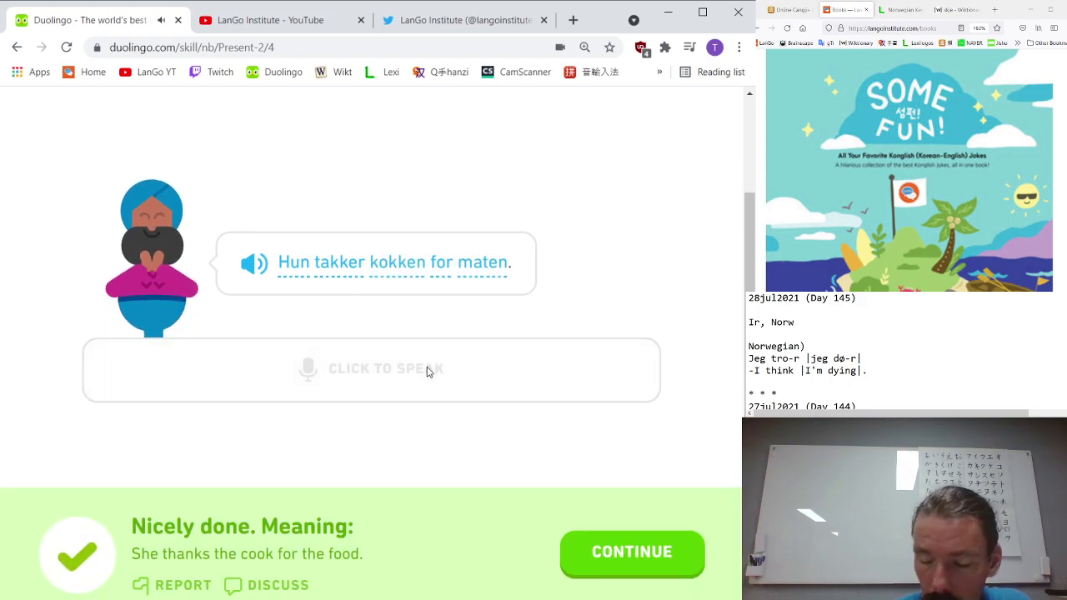
{"action": "key", "text": "Return"}
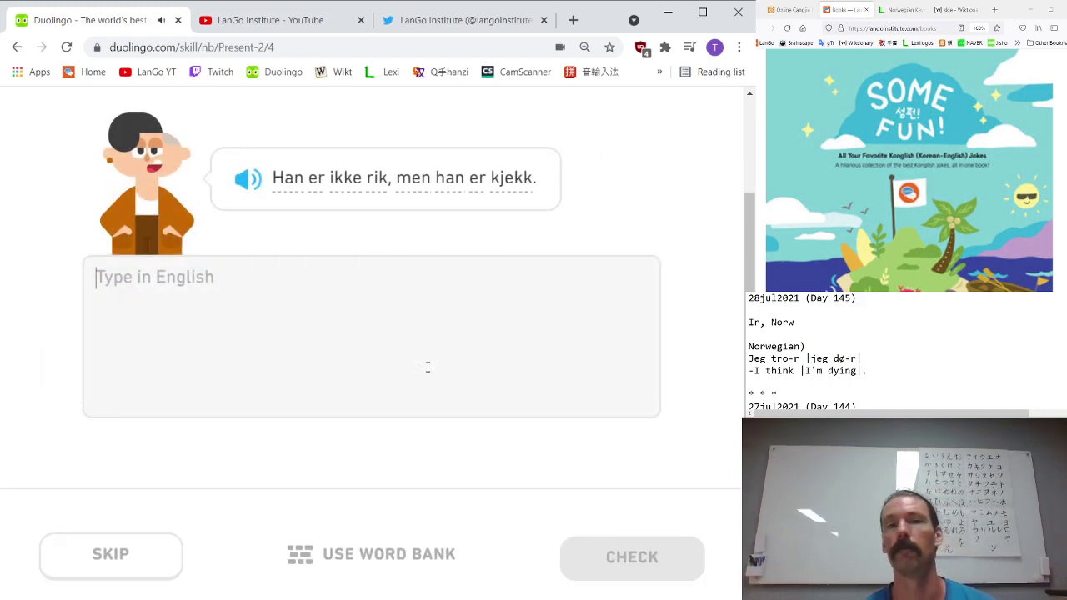
- Translate "Han er ikke rik, men han er kjekk." as "he is not rich but he is handsome", submit it and continue
{"action": "type", "text": "he"}
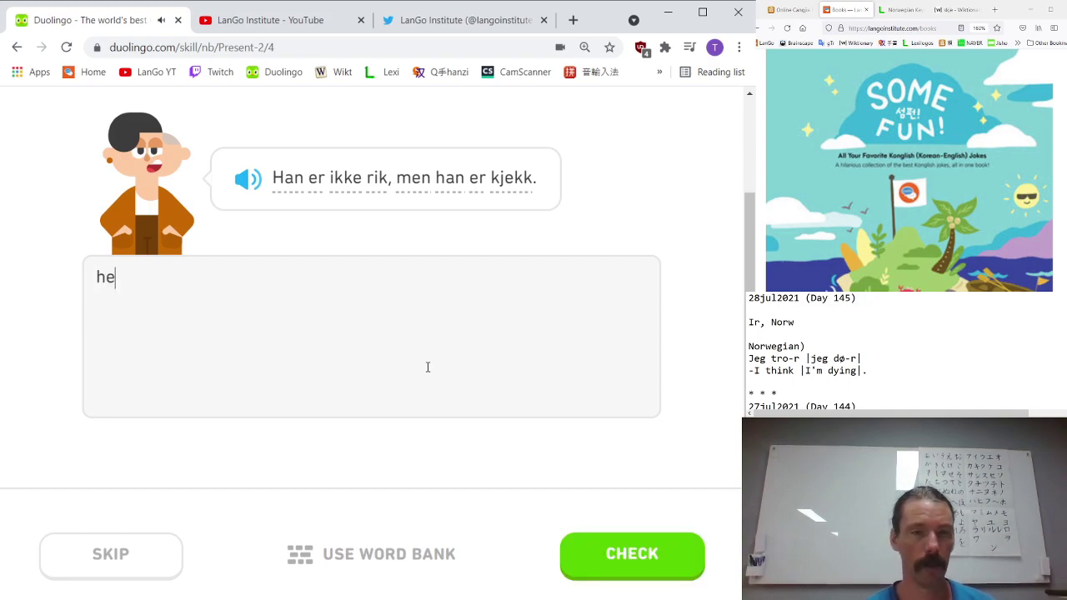
{"action": "type", "text": " is not rea"}
{"action": "key", "text": "BackSpace"}
{"action": "key", "text": "BackSpace"}
{"action": "type", "text": "u"}
{"action": "key", "text": "BackSpace"}
{"action": "type", "text": "ich but he is"}
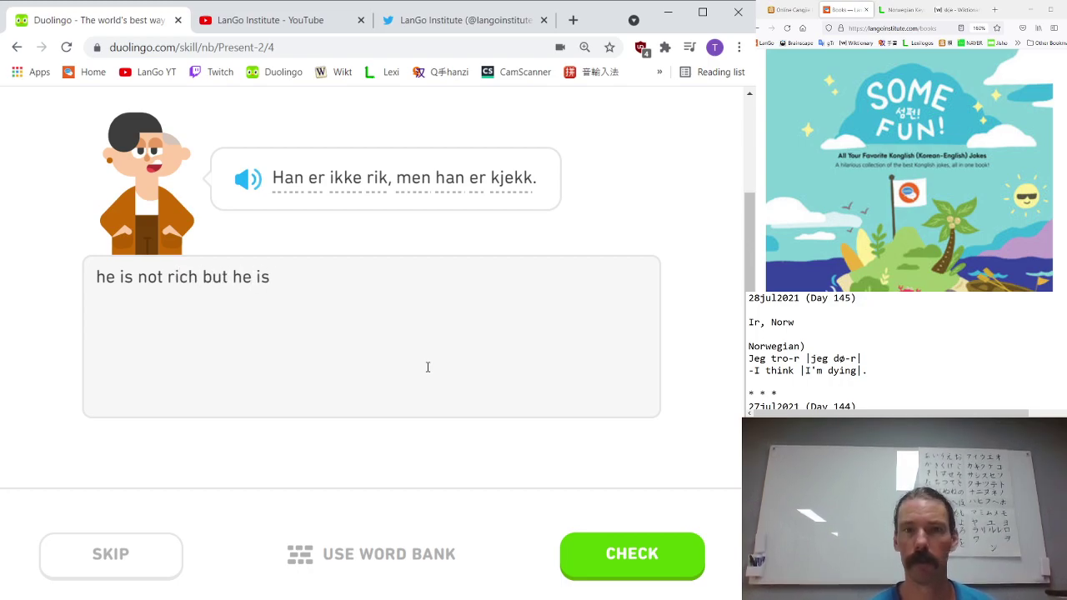
{"action": "mouse_move", "coordinate": [522, 176]}
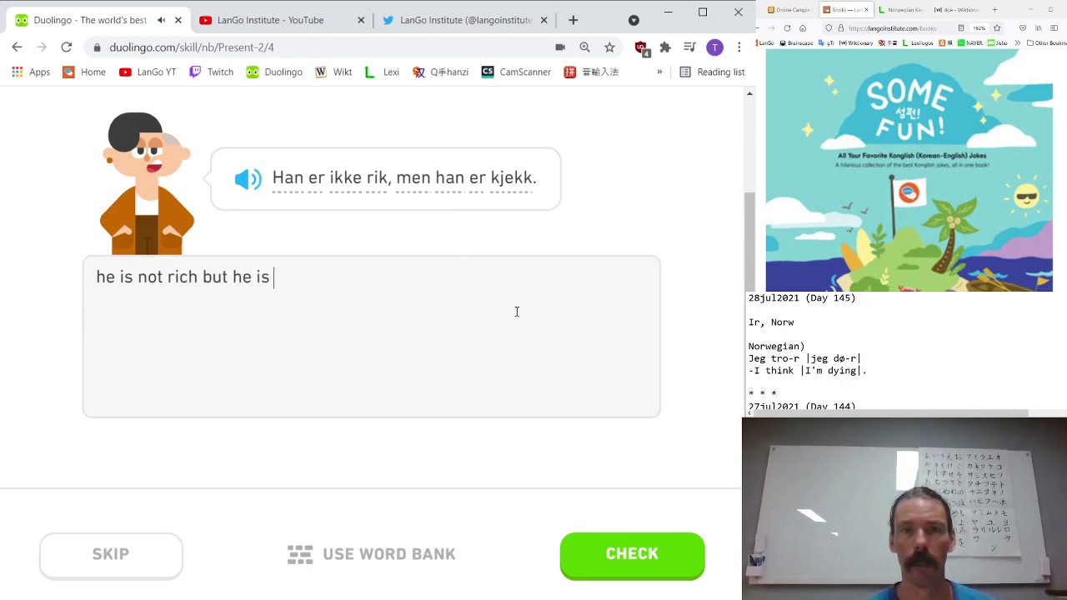
{"action": "type", "text": "handsome"}
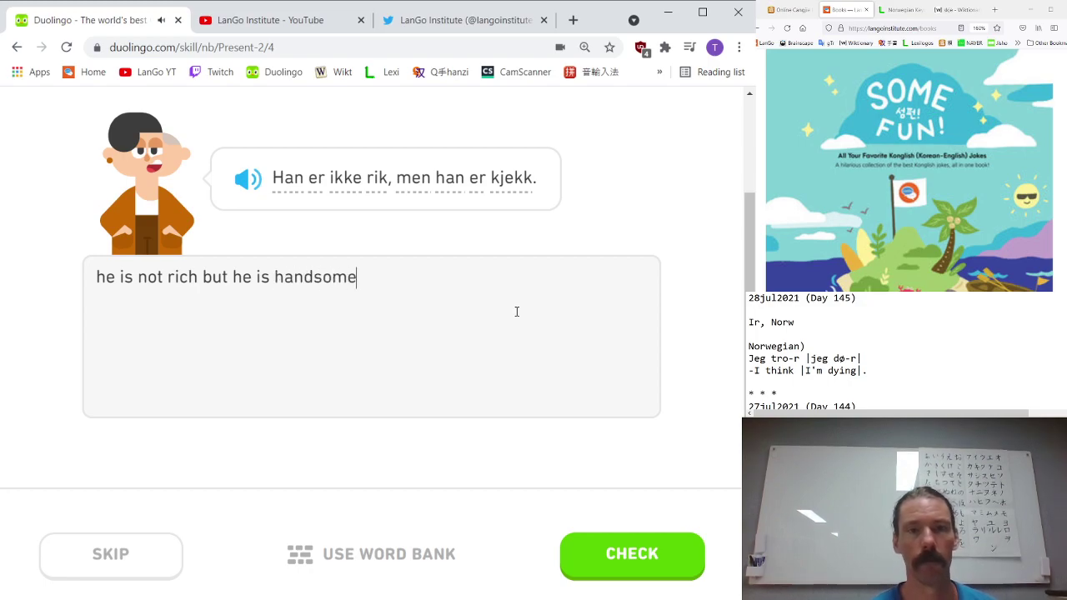
{"action": "key", "text": "Return"}
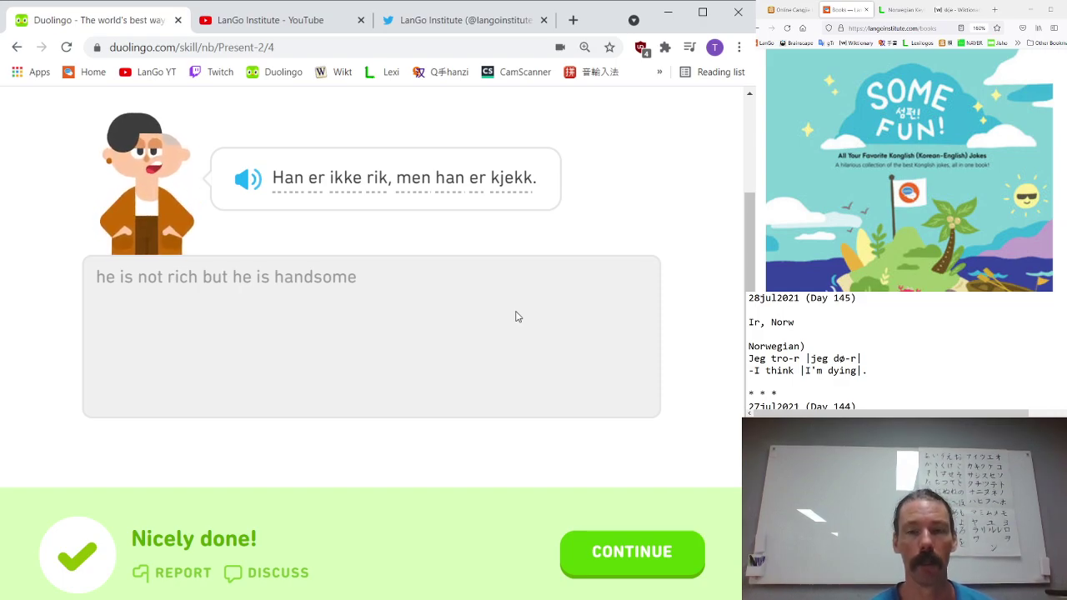
{"action": "key", "text": "Return"}
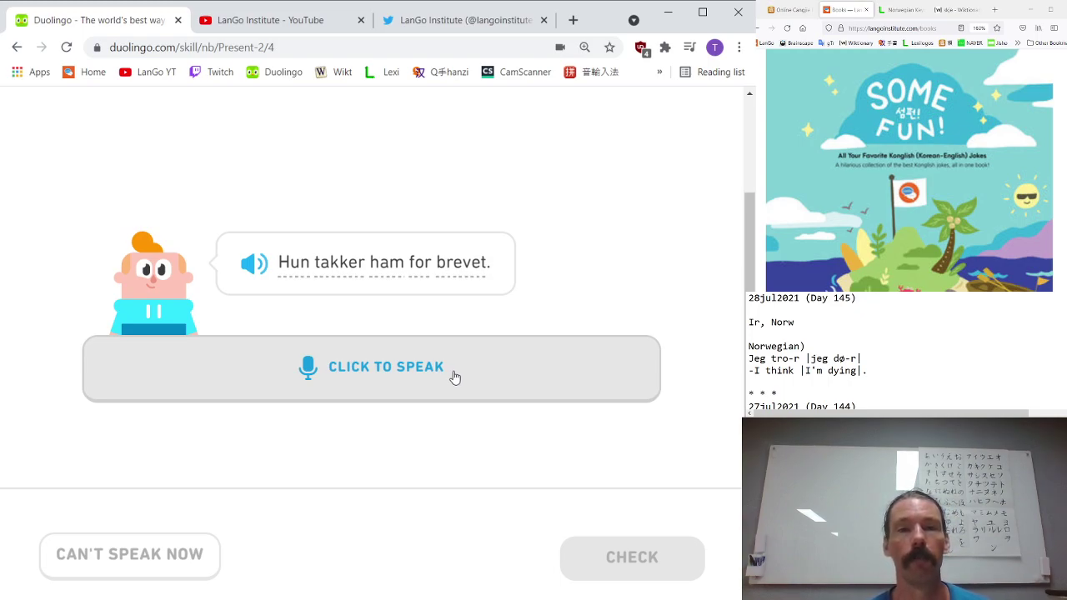
- Complete the speaking exercises "Hun takker ham for brevet.", "Dyret lukter ikke." and "Husker hun meg?"
{"action": "left_click", "coordinate": [455, 377]}
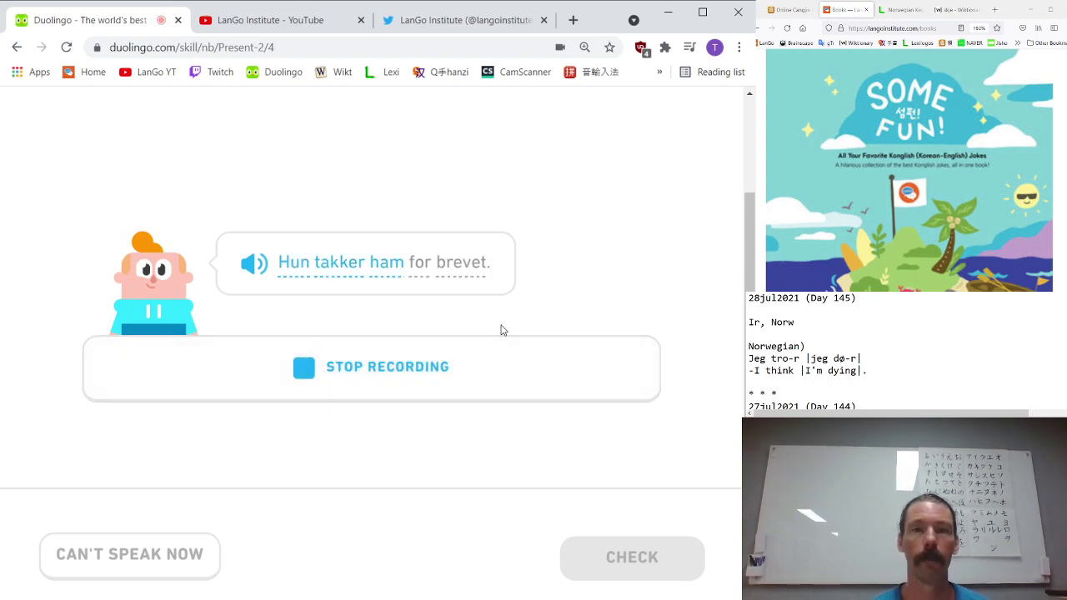
{"action": "key", "text": "Return"}
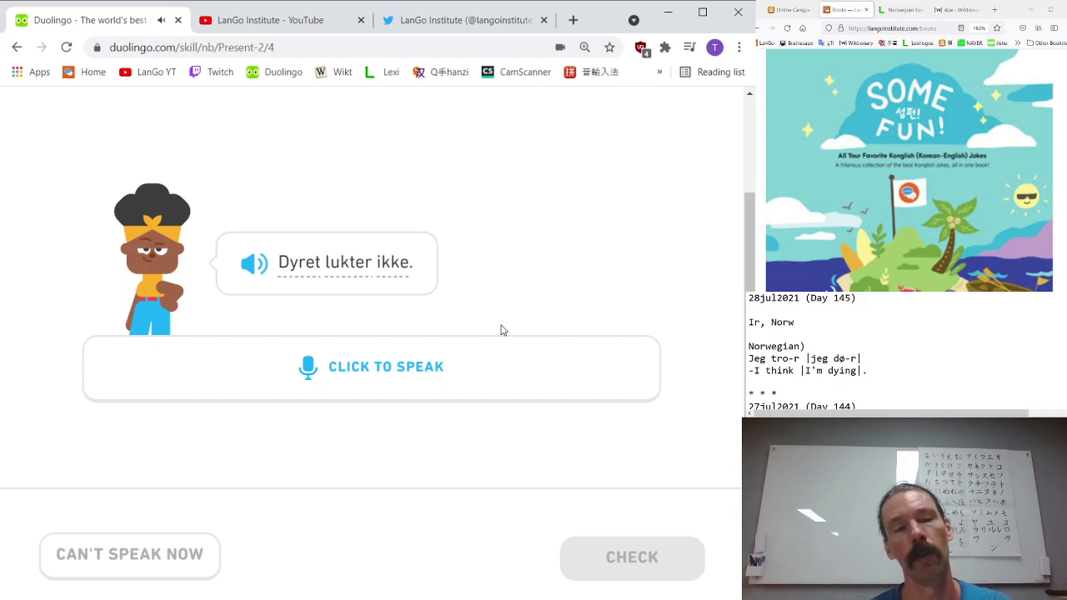
{"action": "key", "text": "space"}
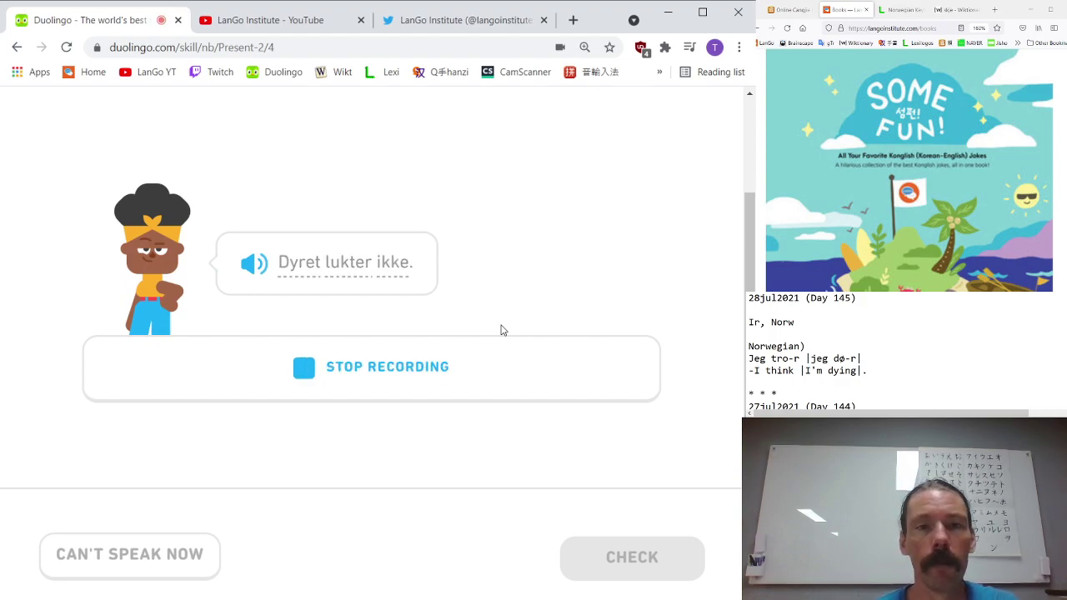
{"action": "key", "text": "Return"}
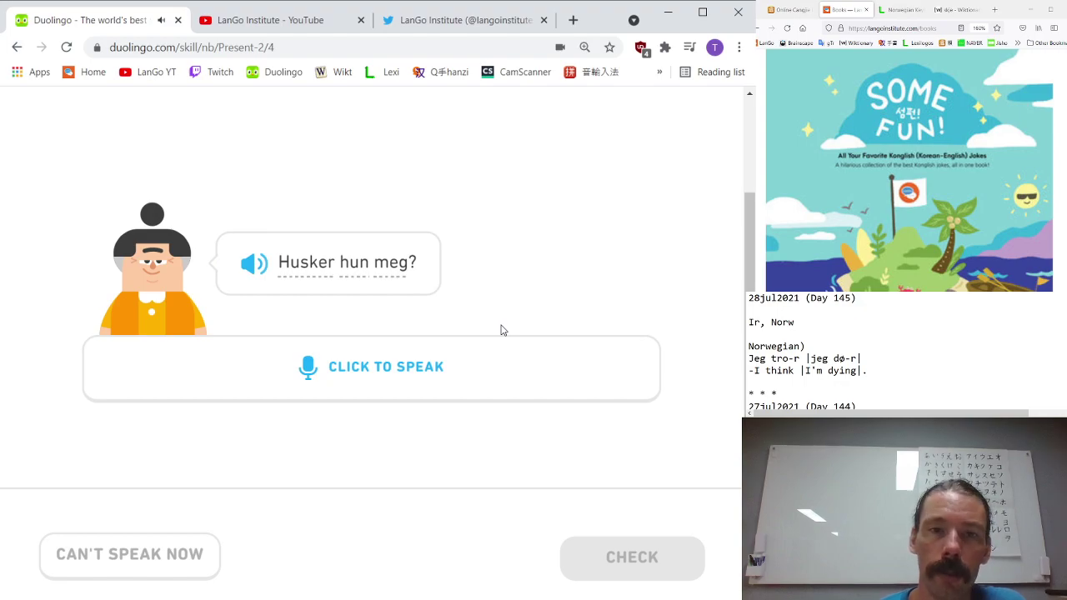
{"action": "key", "text": "space"}
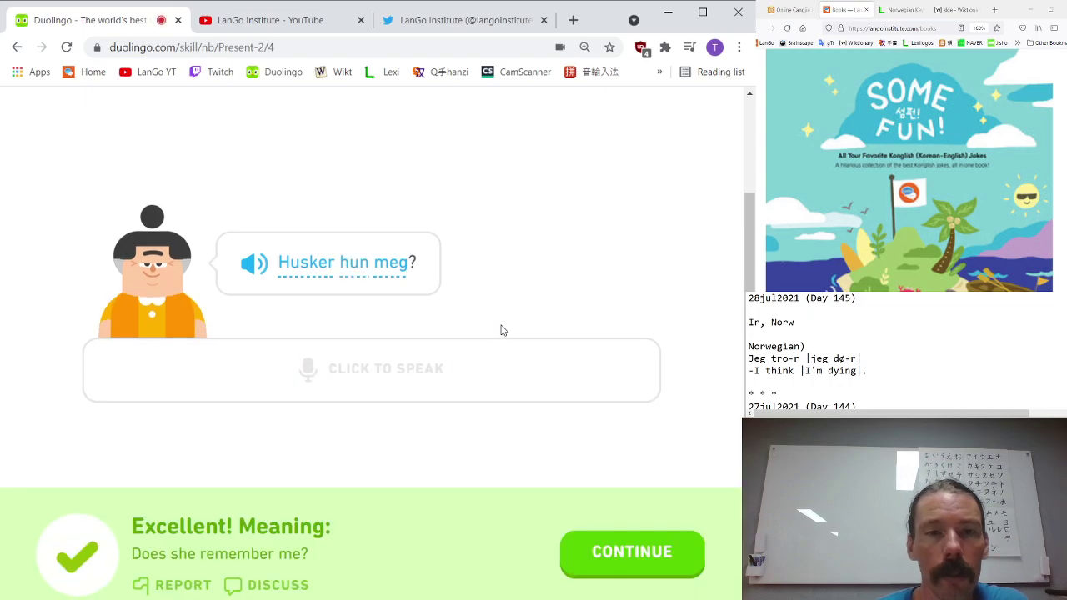
{"action": "key", "text": "Return"}
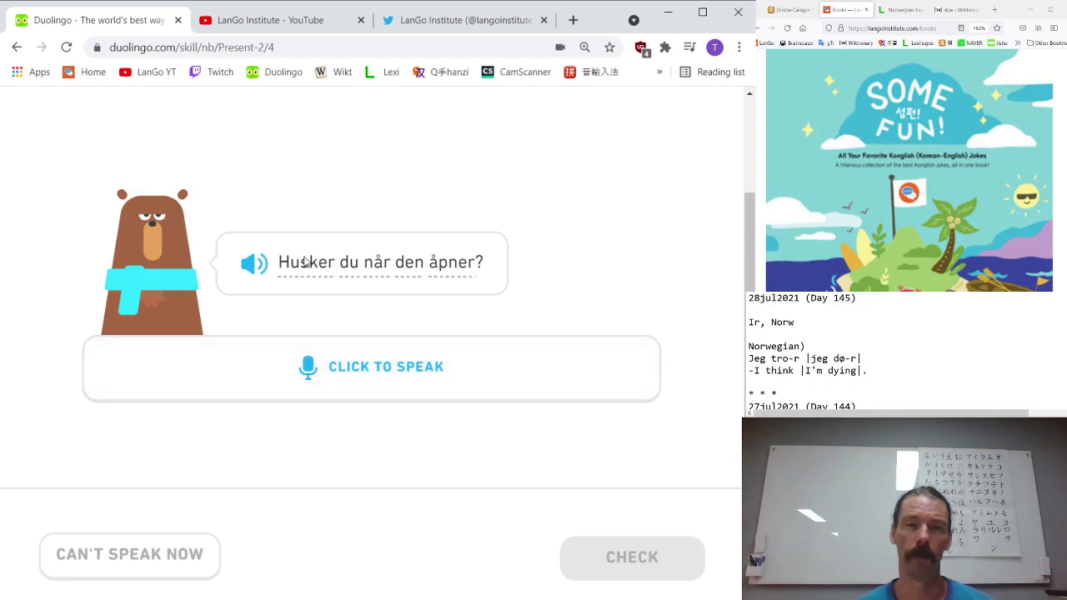
- Check the hints for "når" and "åpner", and complete the speaking exercise "Husker du når den åpner?"
{"action": "mouse_move", "coordinate": [369, 266]}
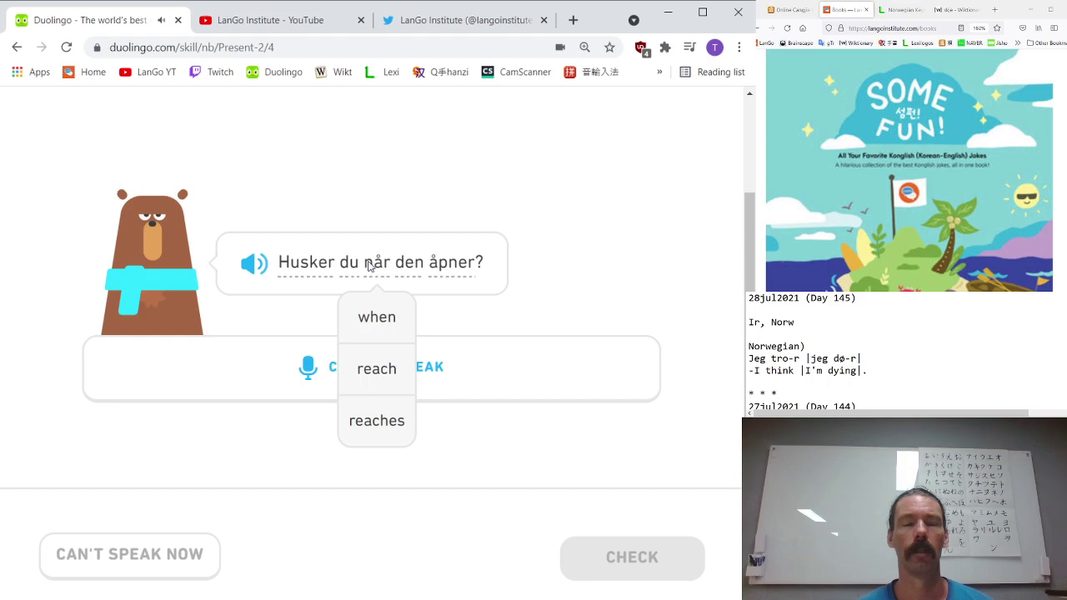
{"action": "mouse_move", "coordinate": [458, 272]}
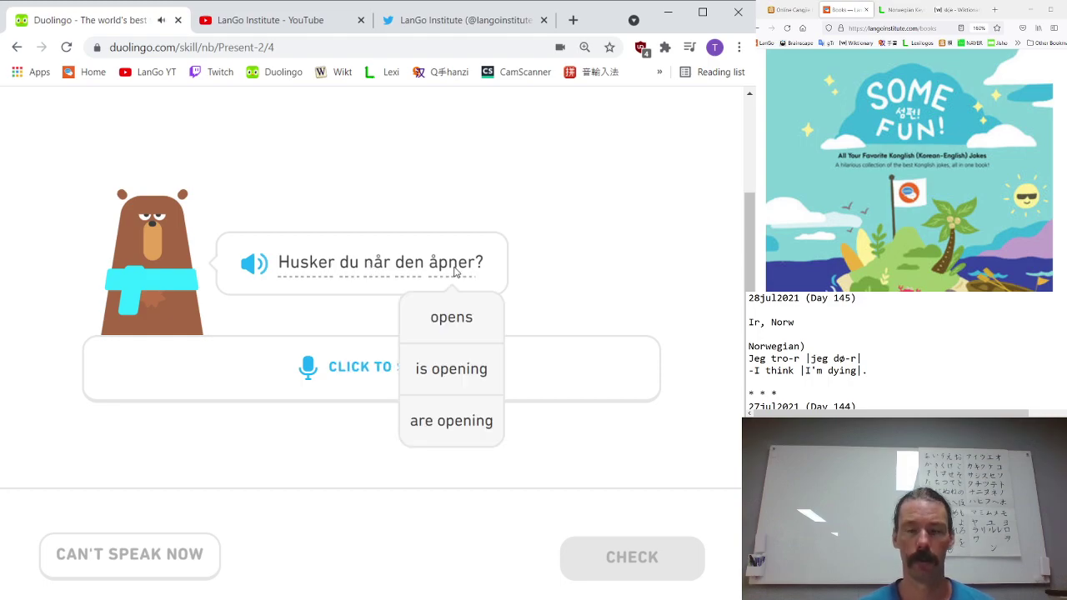
{"action": "left_click", "coordinate": [539, 360]}
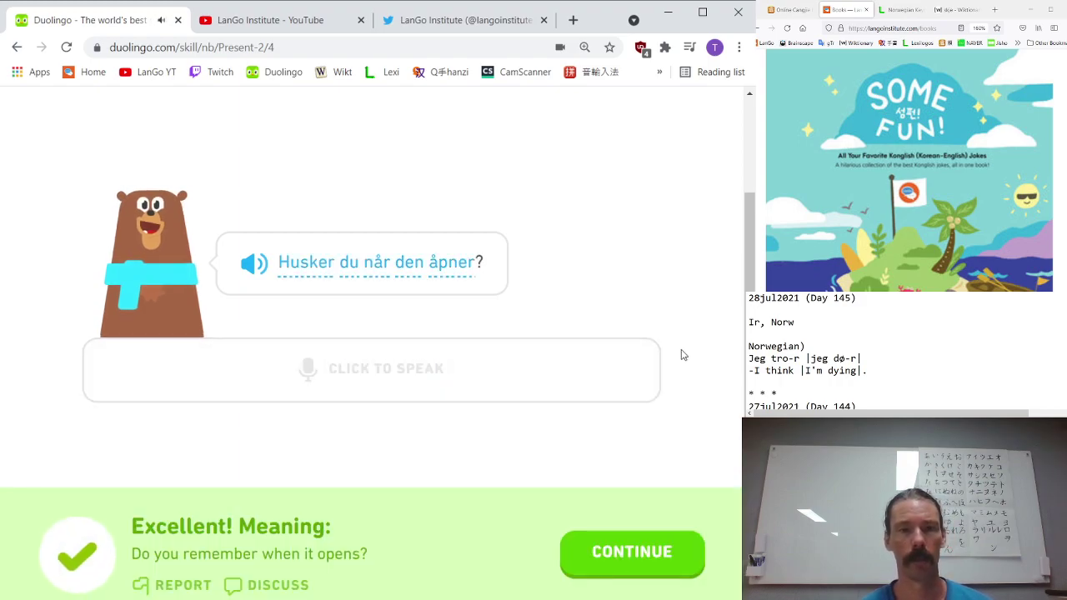
{"action": "left_click", "coordinate": [599, 555]}
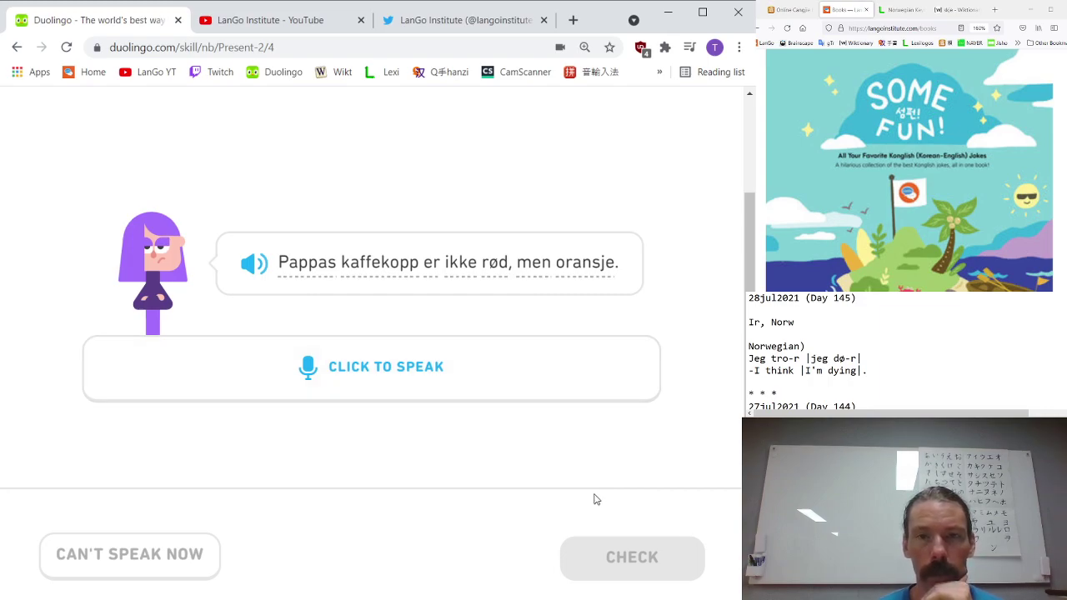
- Record the spoken sentence "Pappas kaffekopp er ikke rød, men oransje.", replay its audio and continue to the next exercise
{"action": "left_click", "coordinate": [569, 353]}
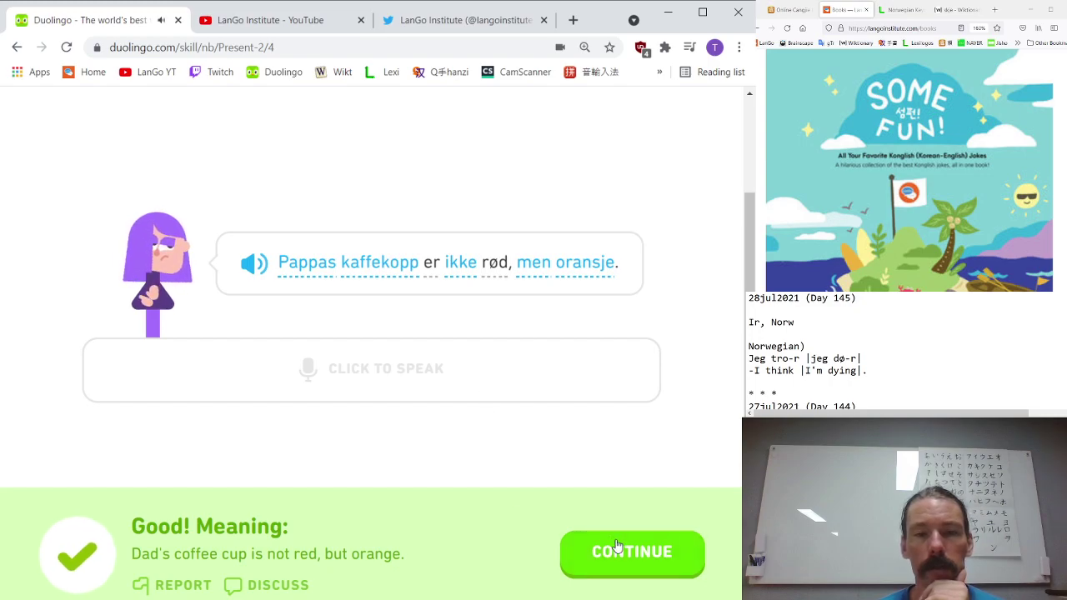
{"action": "left_click", "coordinate": [250, 279]}
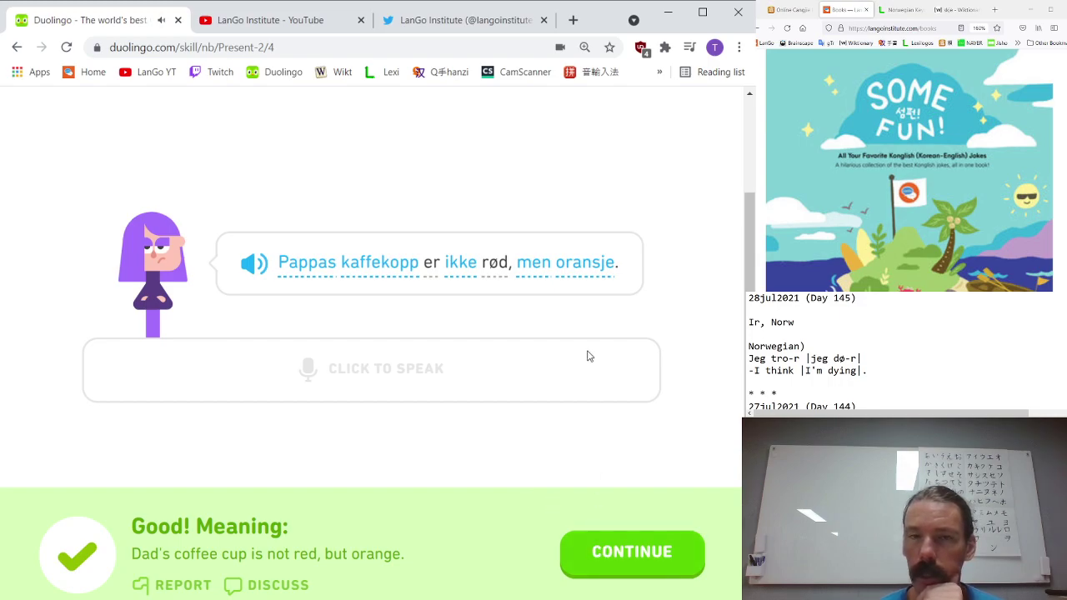
{"action": "mouse_move", "coordinate": [597, 276]}
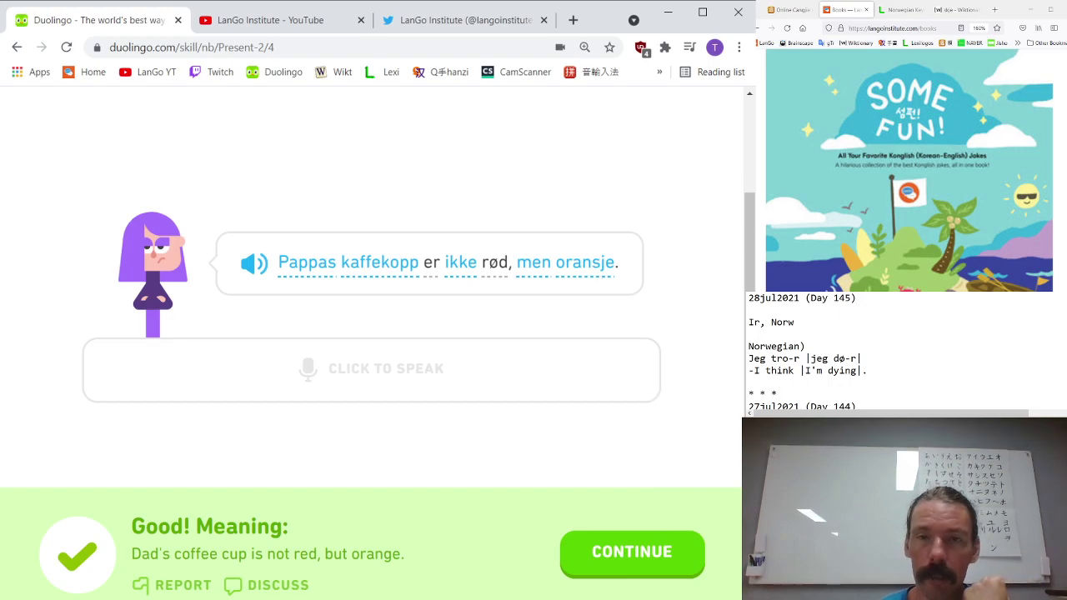
{"action": "left_click", "coordinate": [658, 555]}
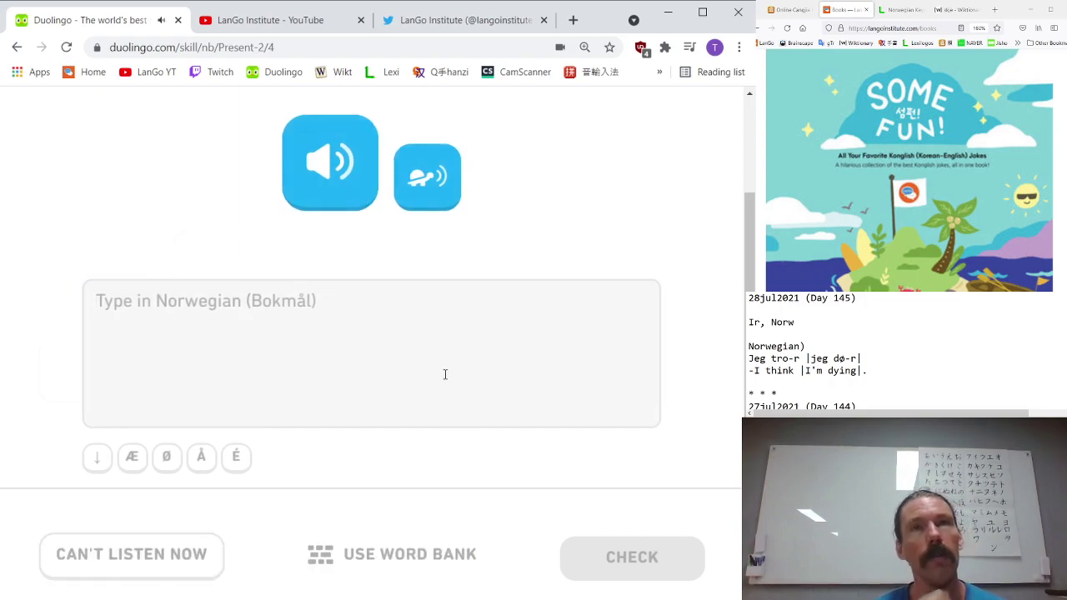
- Transcribe the spoken Norwegian as "har du også hund", submit it and continue past the lesson's end
{"action": "type", "text": "har du"}
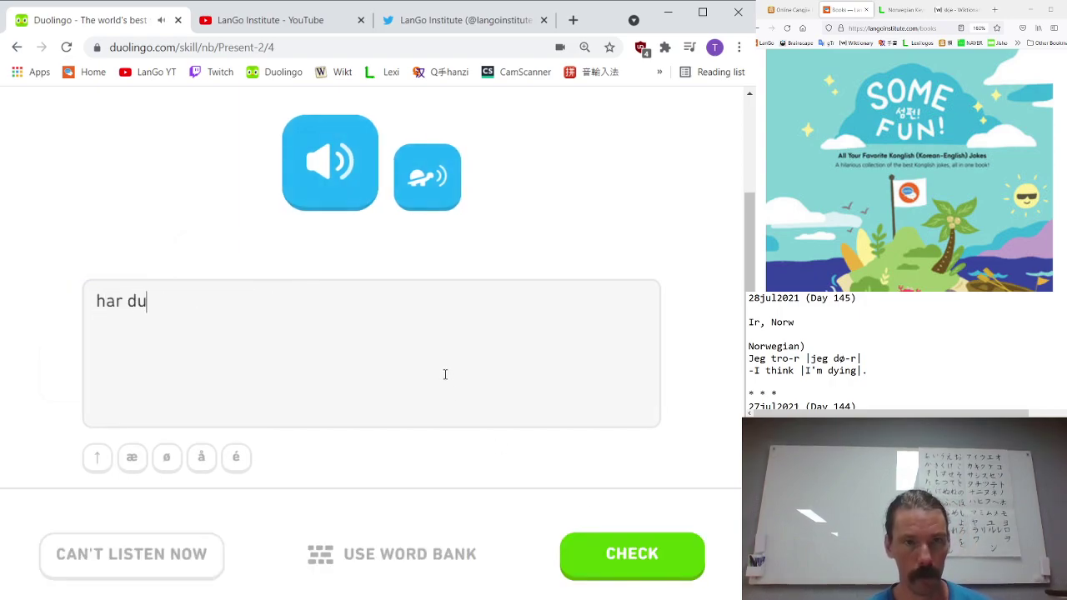
{"action": "type", "text": " ogs"}
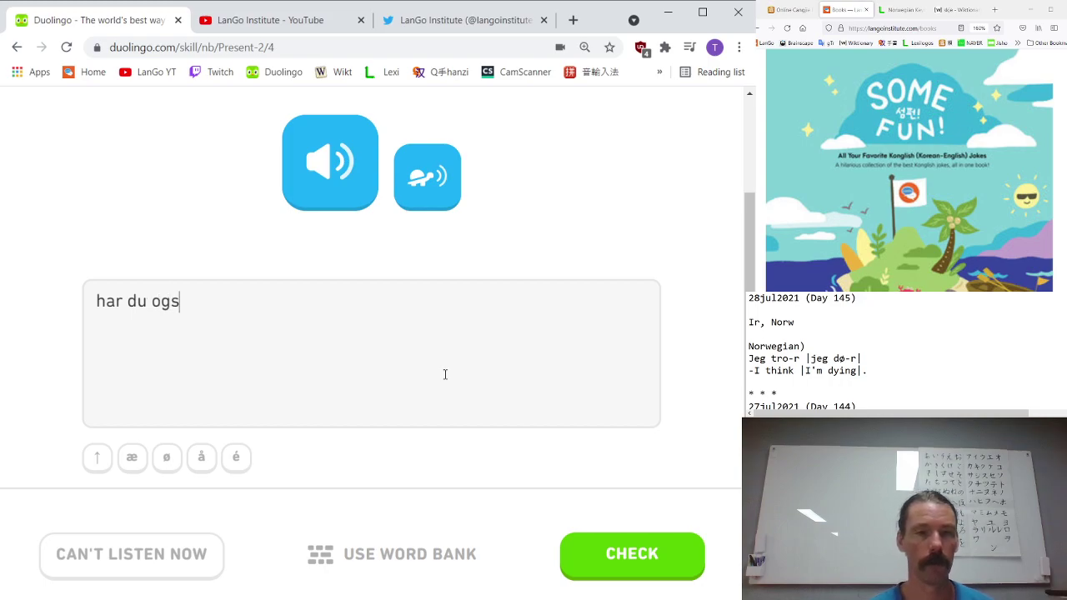
{"action": "left_click", "coordinate": [195, 465]}
{"action": "type", "text": "hund"}
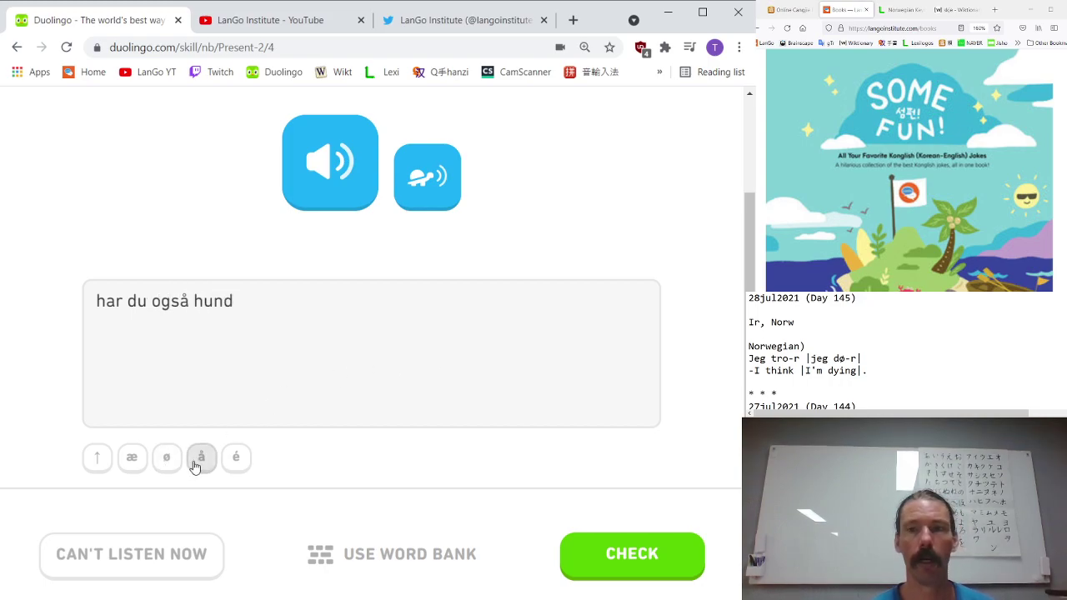
{"action": "key", "text": "Return"}
{"action": "key", "text": "Return"}
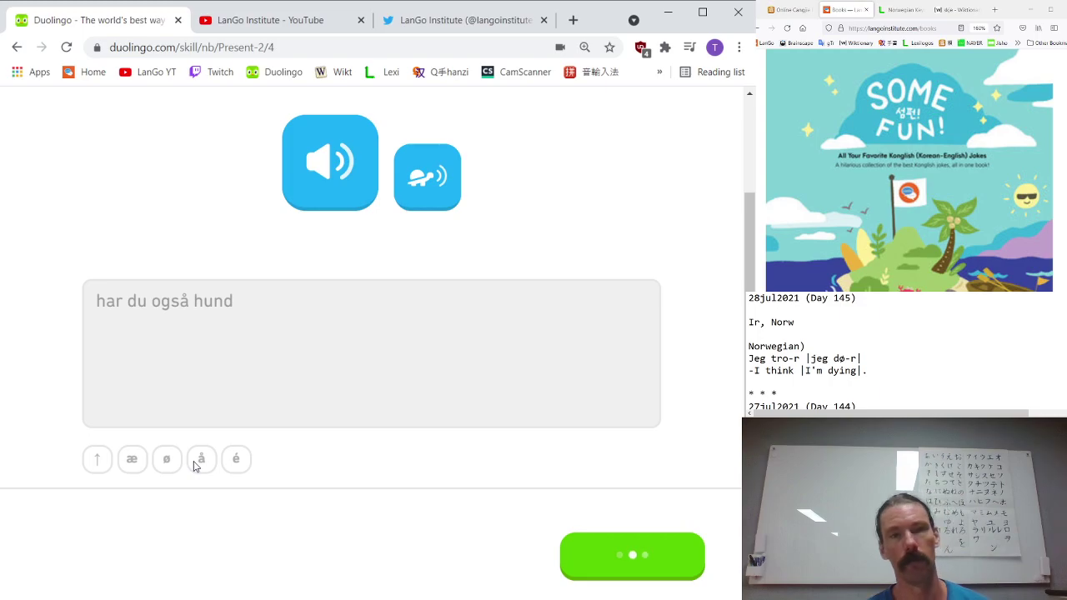
{"action": "key", "text": "Return"}
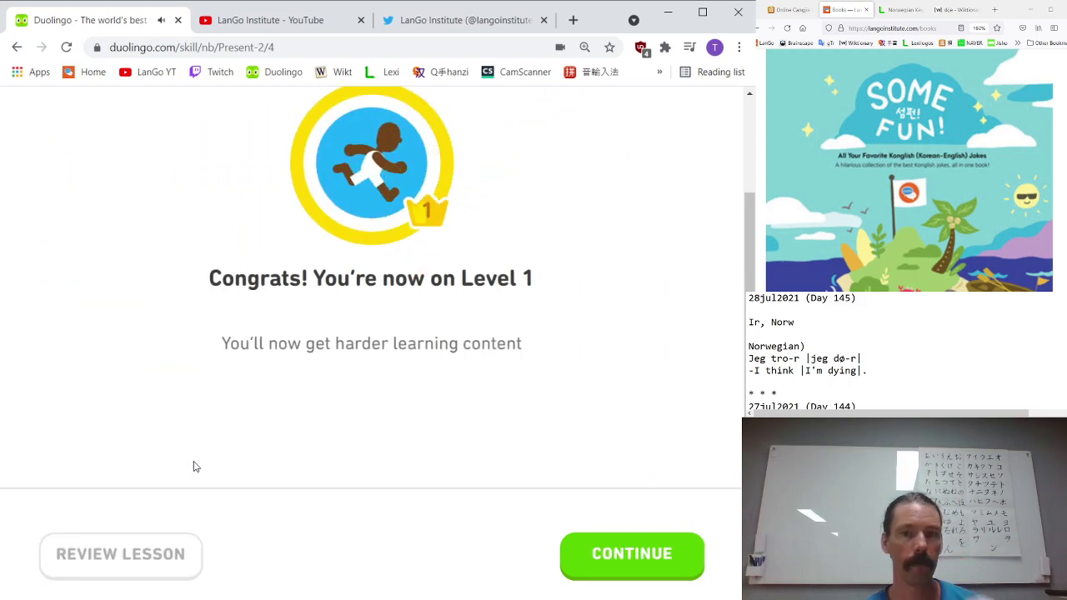
- Return to the skill tree, switch to the Korean course and append ", Ko" to the Day 145 language line in the notes
{"action": "scroll", "coordinate": [194, 467], "scroll_direction": "down", "scroll_amount": 5}
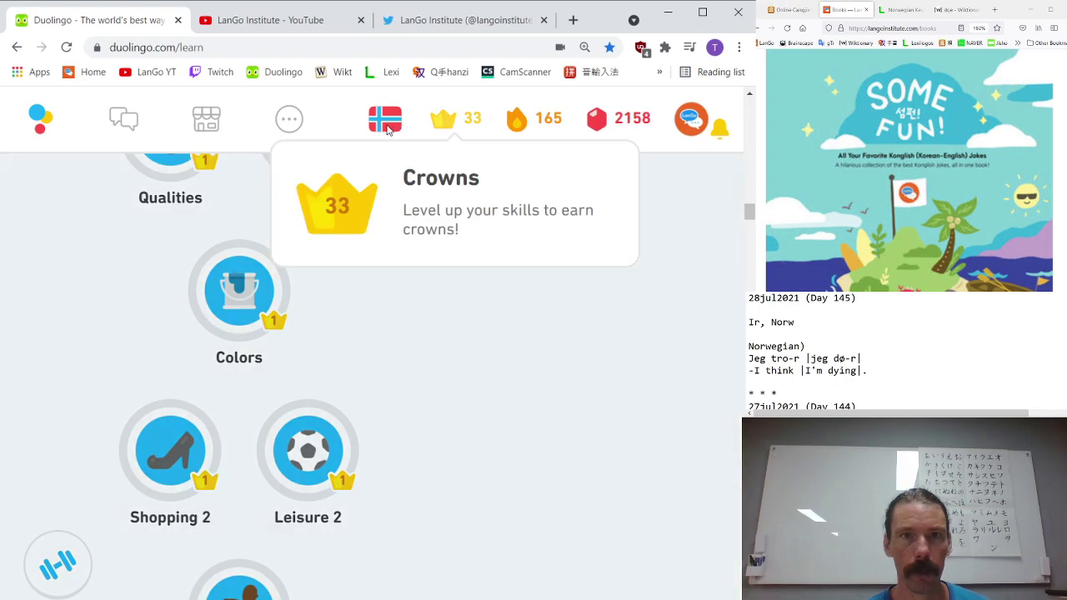
{"action": "mouse_move", "coordinate": [385, 121]}
{"action": "scroll", "coordinate": [400, 334], "scroll_direction": "down", "scroll_amount": 3}
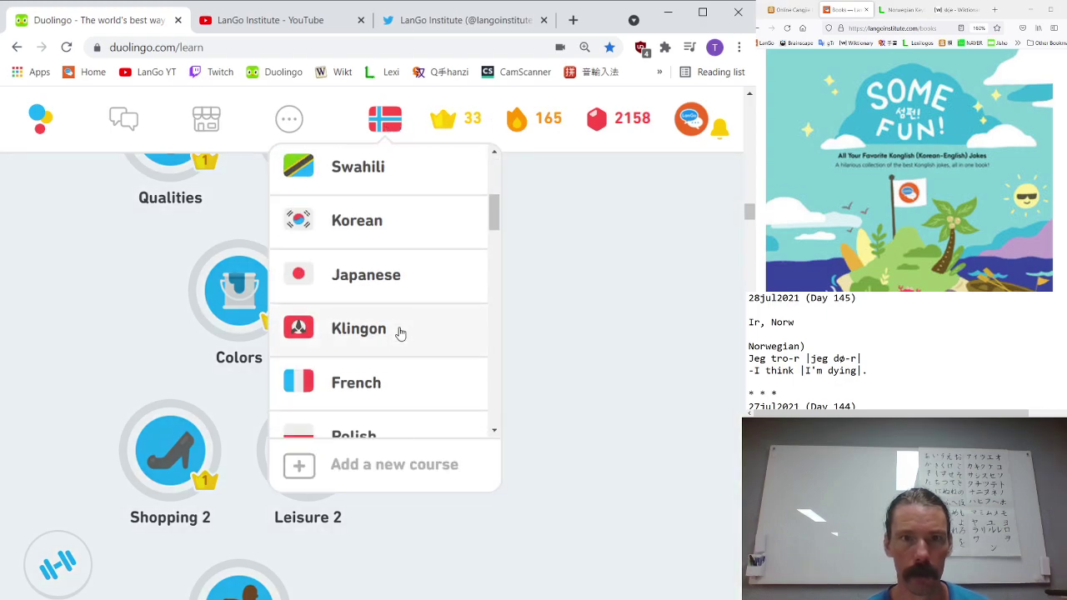
{"action": "scroll", "coordinate": [393, 303], "scroll_direction": "up", "scroll_amount": 1}
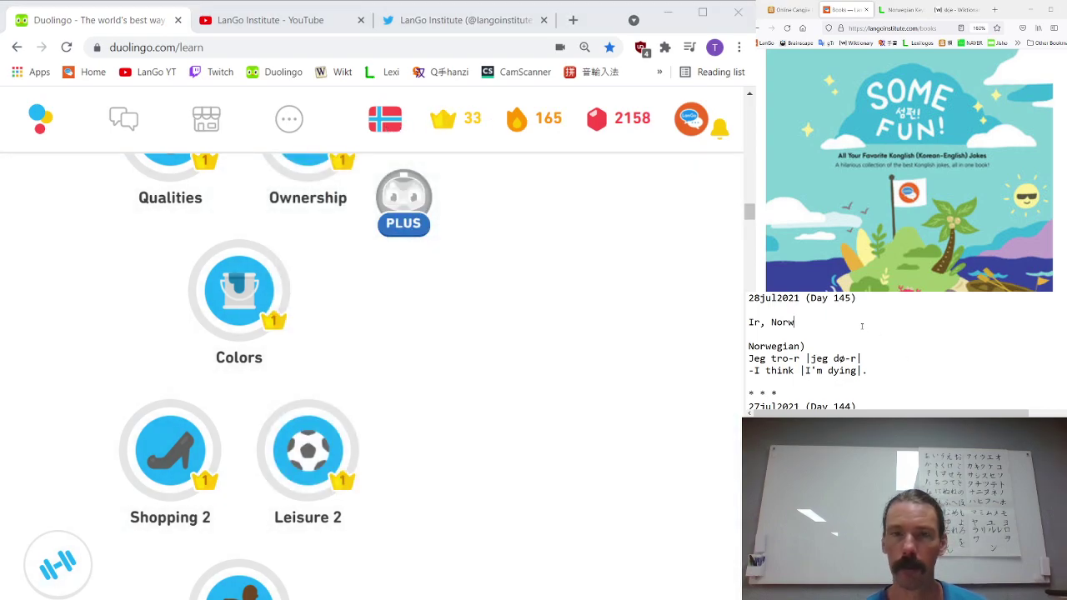
{"action": "type", "text": ", Ko"}
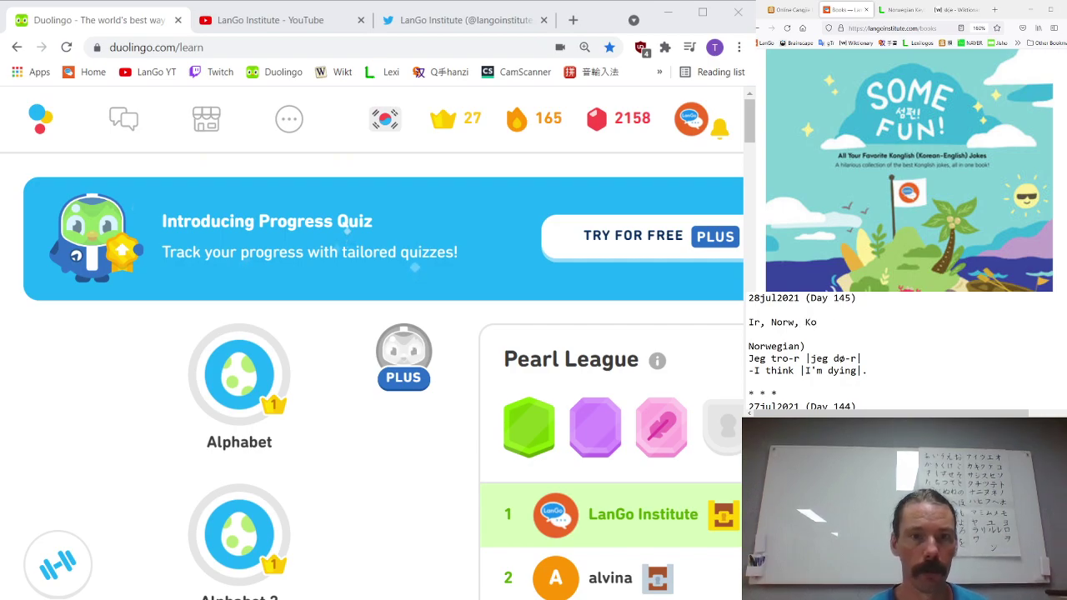
- Find the Family skill in the Korean skill tree and start its first lesson
{"action": "left_click", "coordinate": [96, 464]}
{"action": "scroll", "coordinate": [96, 464], "scroll_direction": "down", "scroll_amount": 20}
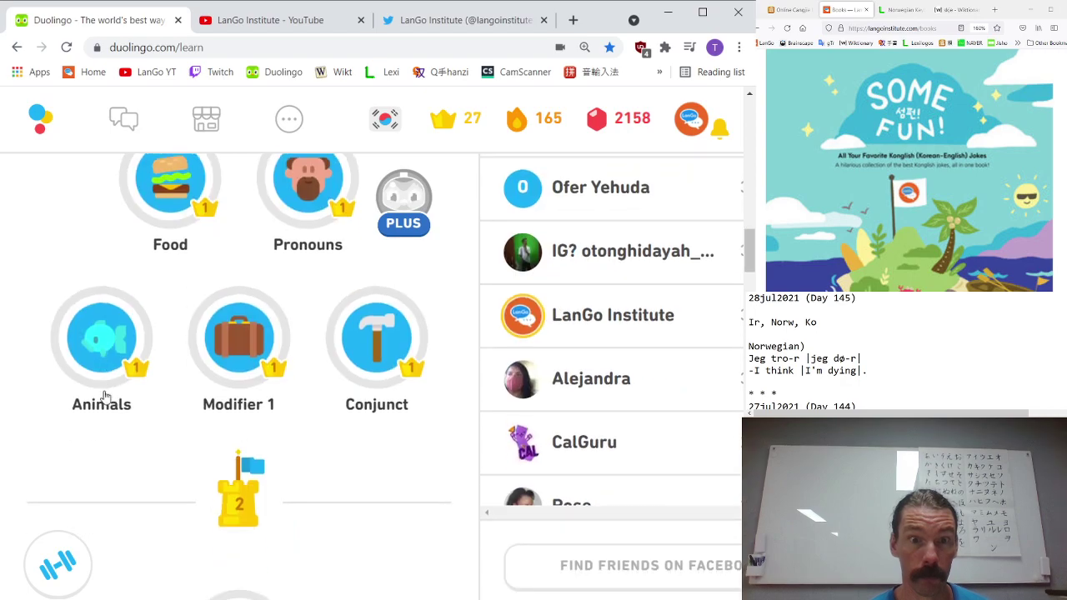
{"action": "scroll", "coordinate": [103, 396], "scroll_direction": "down", "scroll_amount": 5}
{"action": "left_click", "coordinate": [308, 359]}
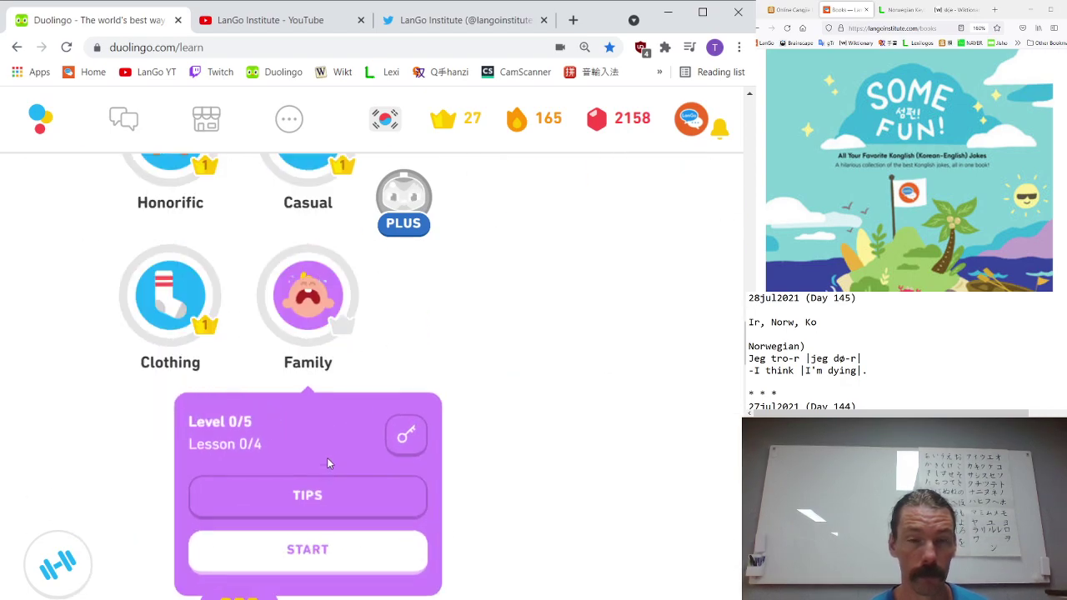
{"action": "left_click", "coordinate": [321, 553]}
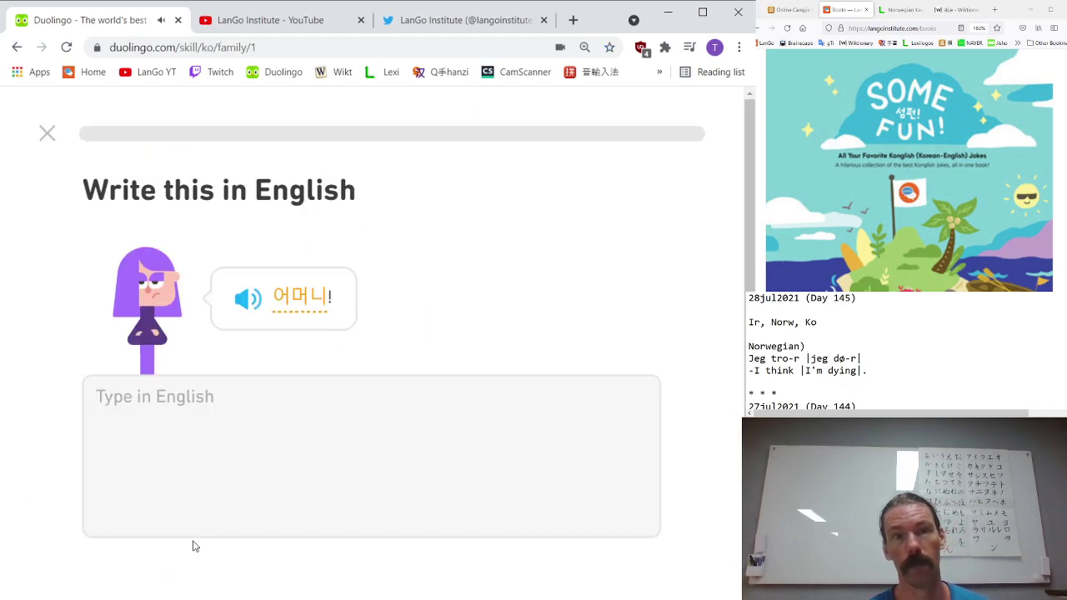
- Translate "어머니!" as "mom" and "엄마가 자고 있어." as "mom is sleeping", submitting each answer and continuing
{"action": "type", "text": "mom"}
{"action": "key", "text": "Return"}
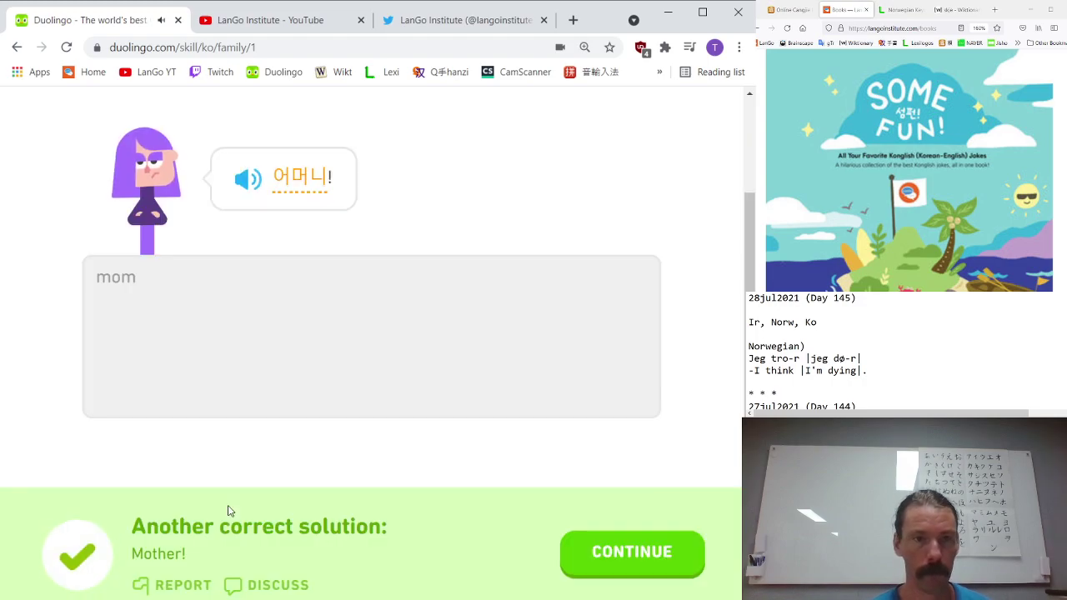
{"action": "key", "text": "Return"}
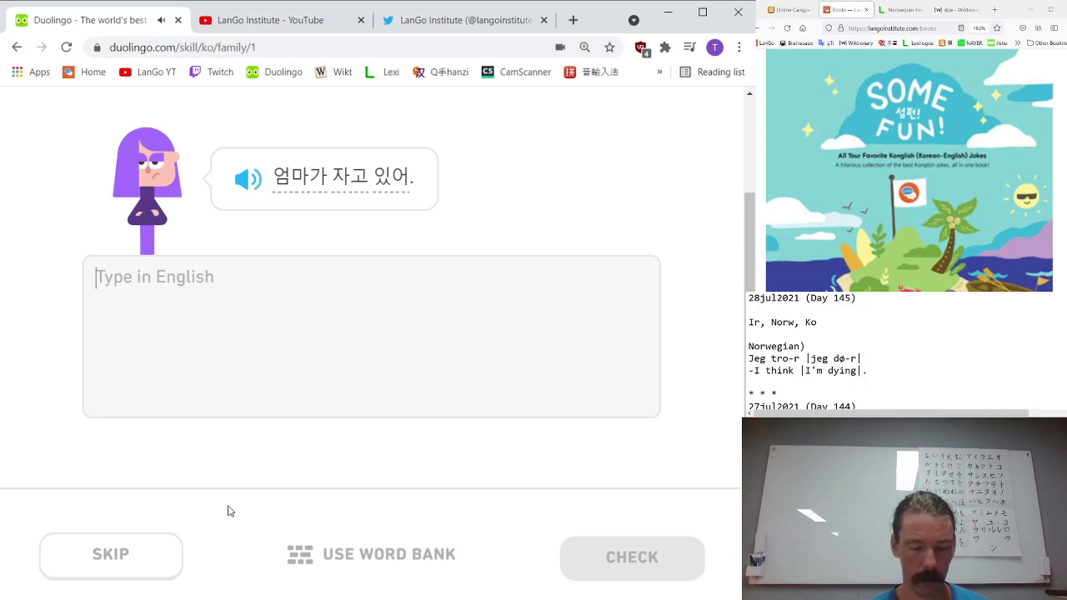
{"action": "type", "text": "mom is sleeping"}
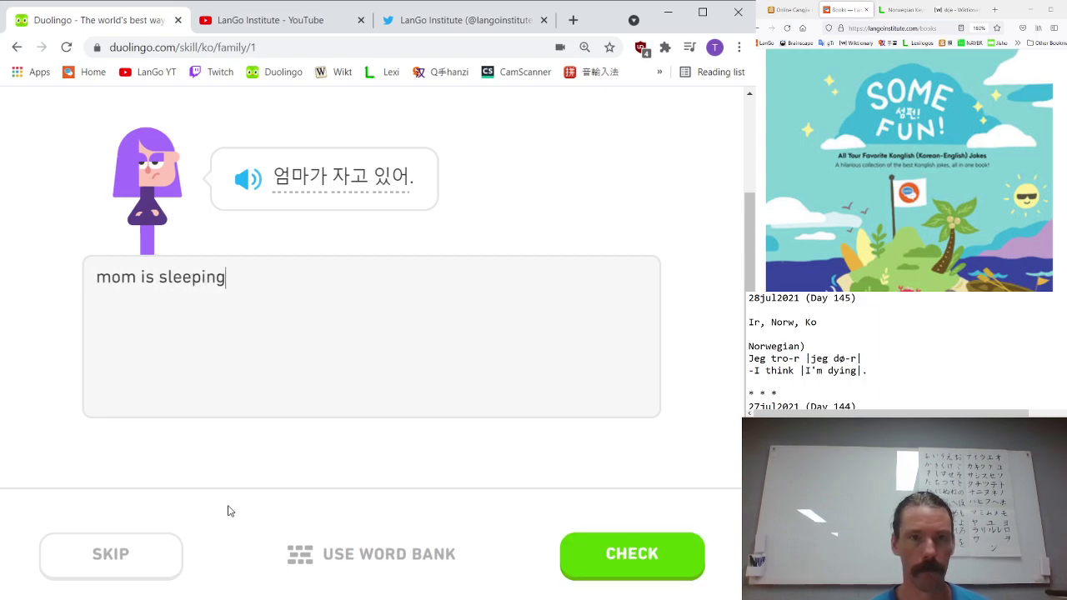
{"action": "key", "text": "Return"}
{"action": "key", "text": "Return"}
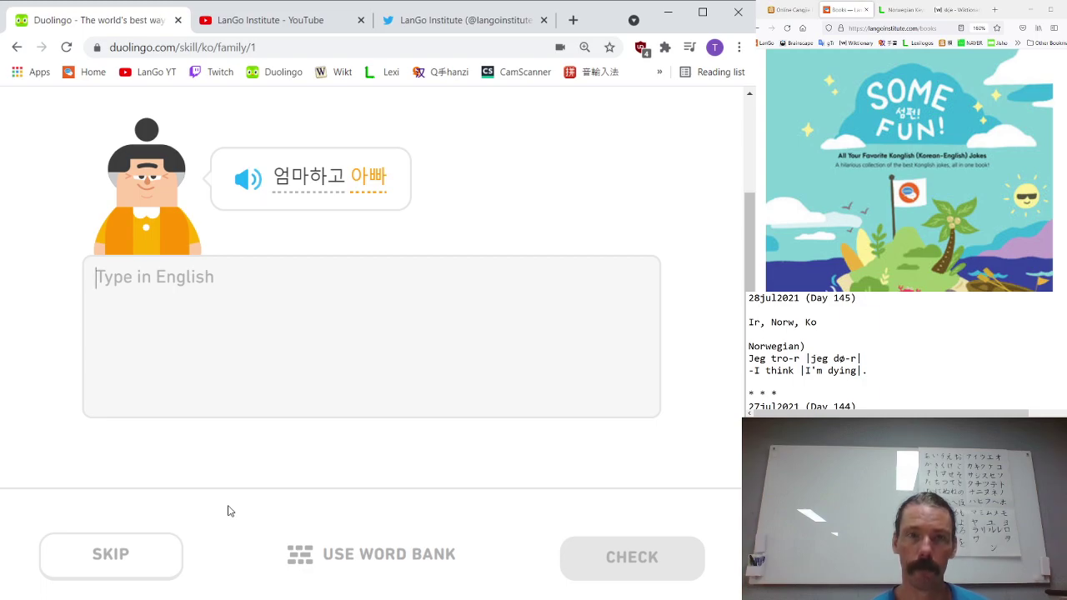
- Translate "엄마하고 아빠" as "mom and dad" and "어머니 그리고 아들" as "mother and son", submitting each answer and continuing
{"action": "mouse_move", "coordinate": [369, 195]}
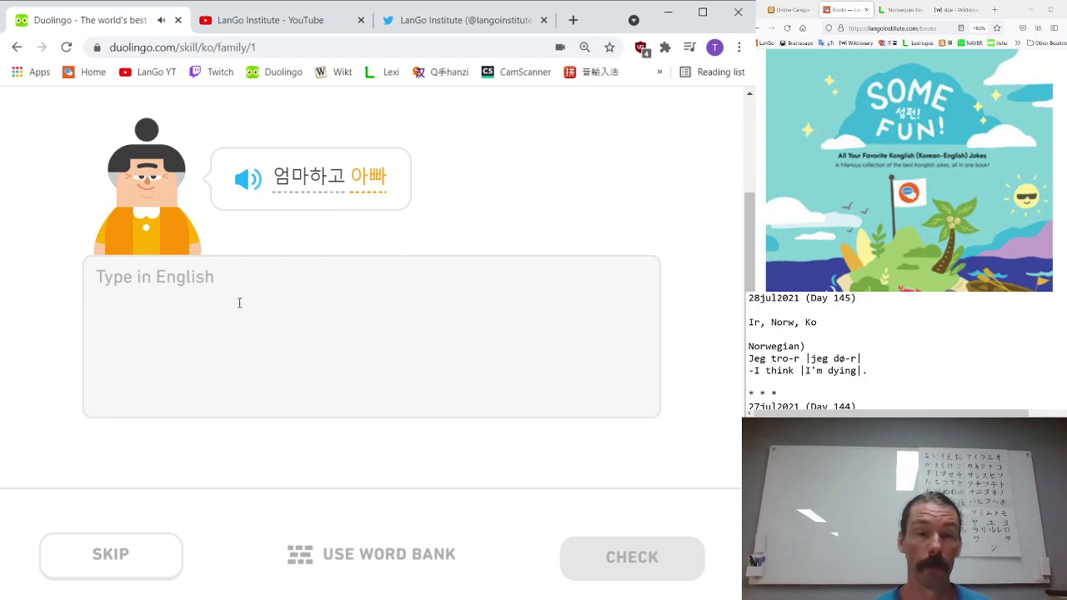
{"action": "type", "text": "mom and dad"}
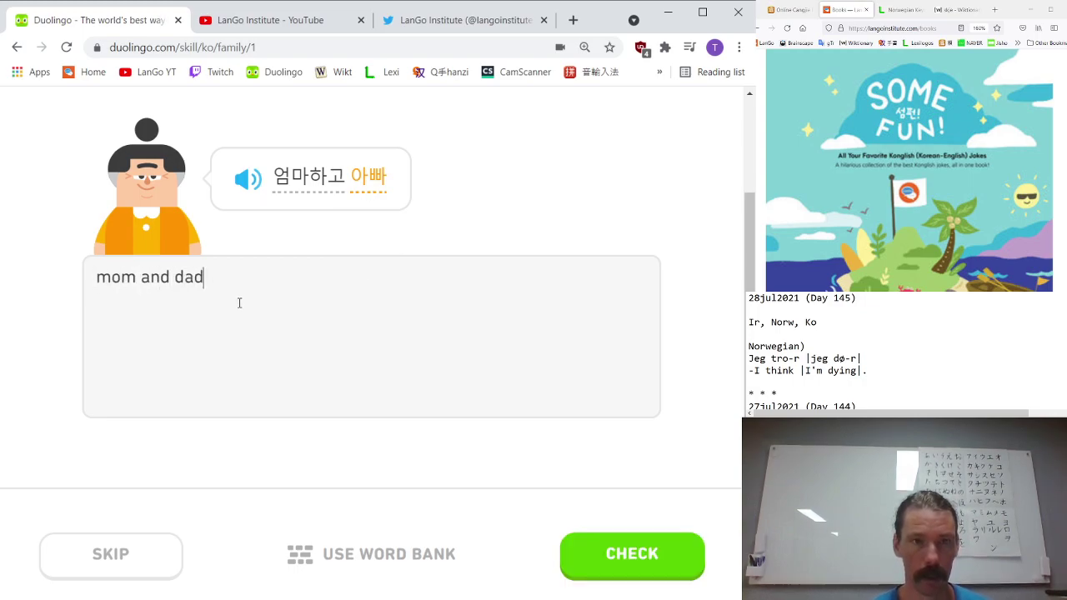
{"action": "key", "text": "Return"}
{"action": "key", "text": "Return"}
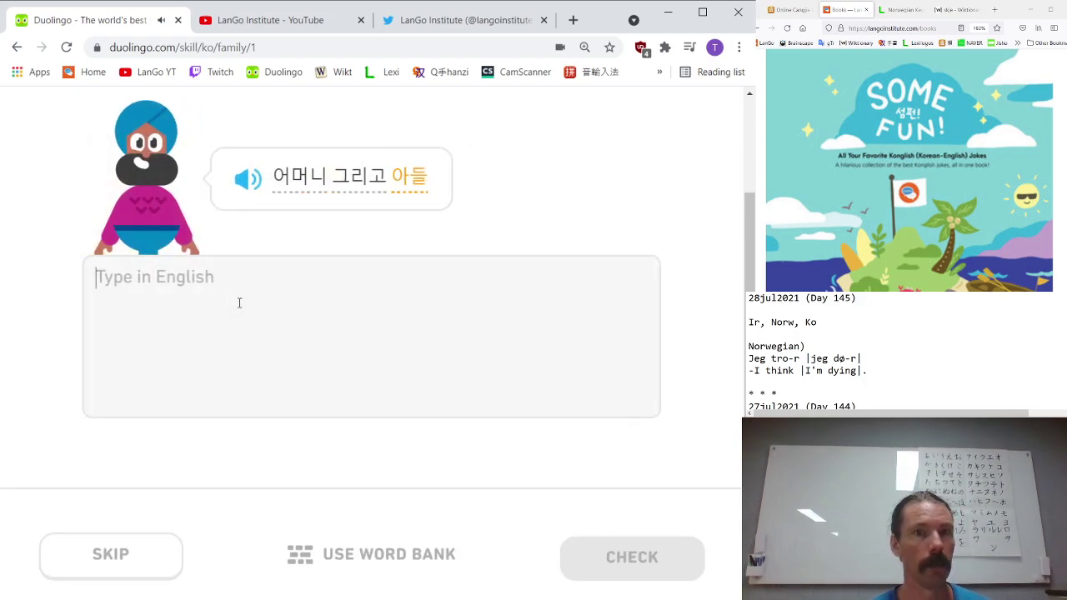
{"action": "type", "text": "mother and son"}
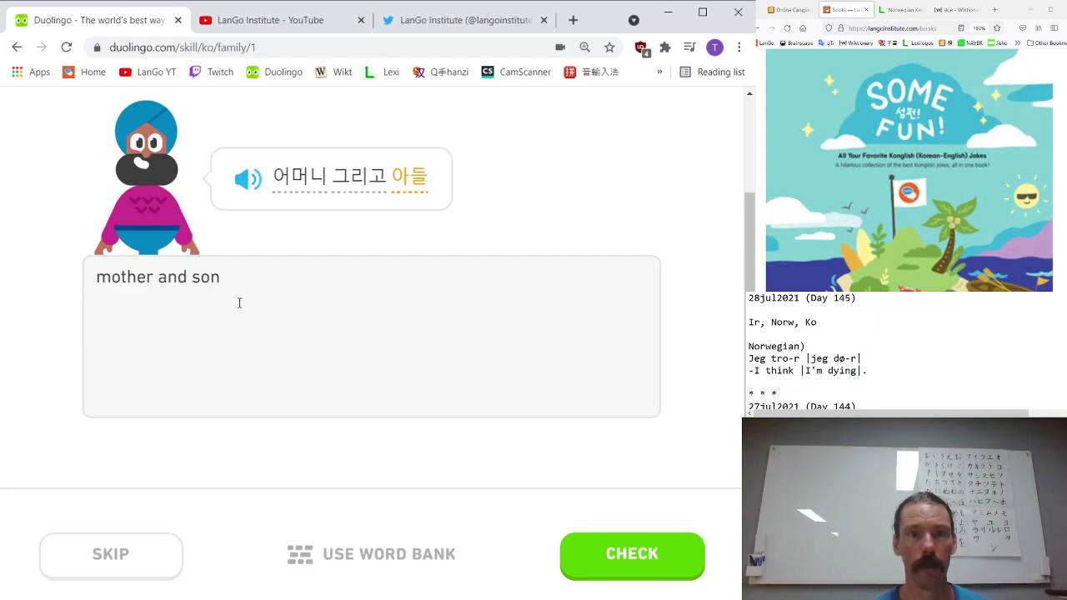
{"action": "key", "text": "Return"}
{"action": "key", "text": "Return"}
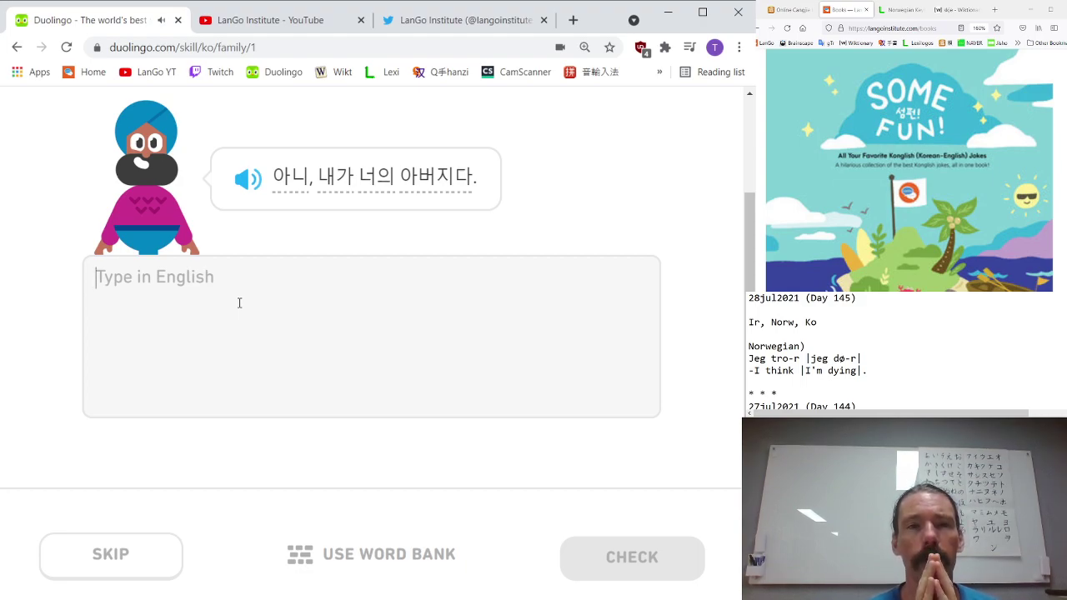
- Translate "아니, 내가 너의 아버지다." as "no i am your dad", submit it and continue to the next exercise
{"action": "type", "text": "no"}
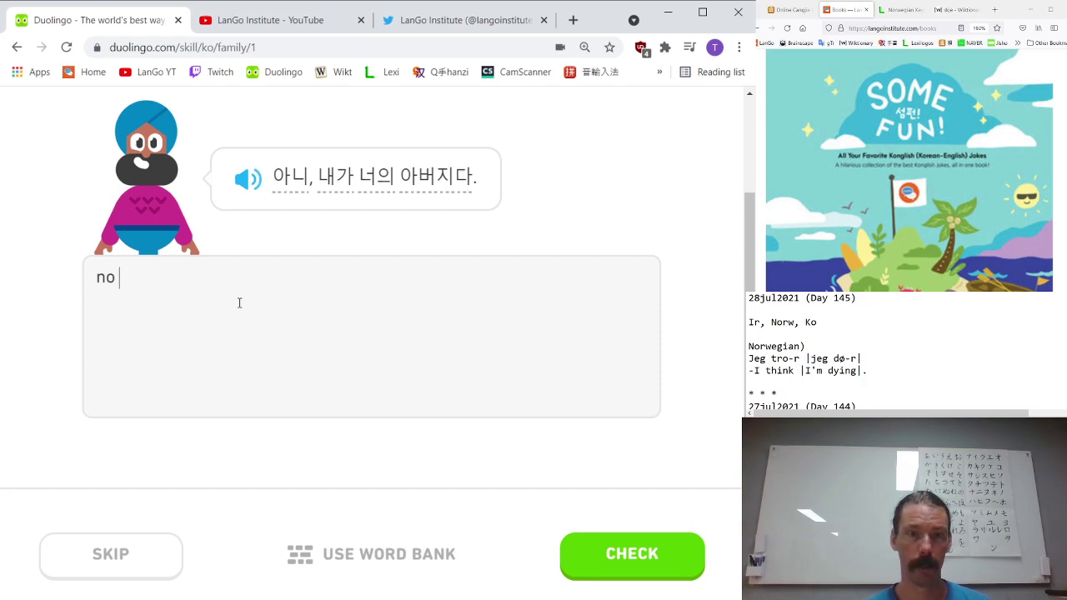
{"action": "type", "text": "i am "}
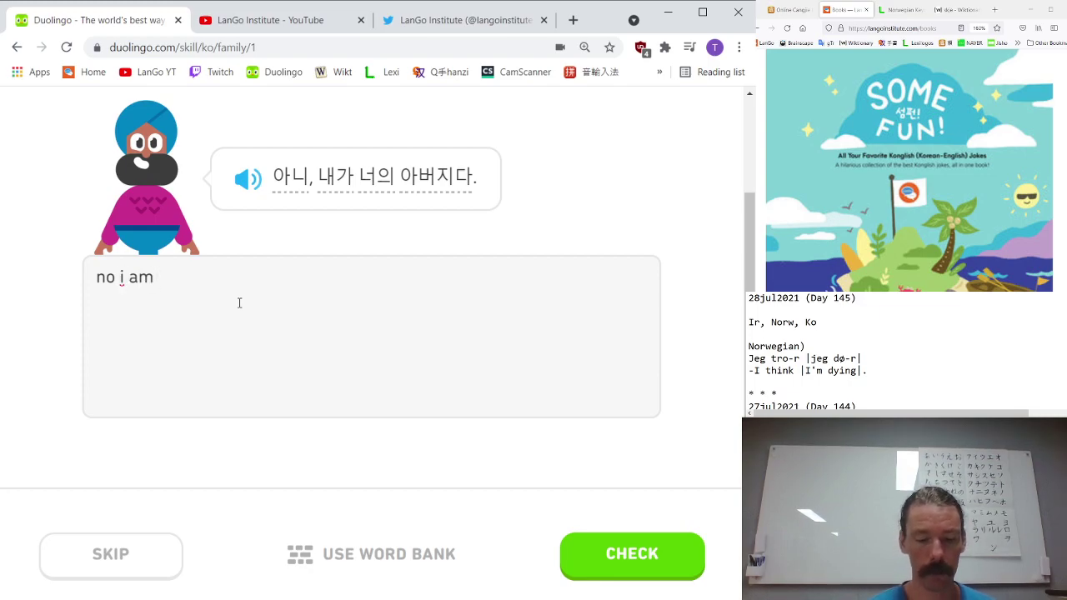
{"action": "type", "text": "your da"}
{"action": "key", "text": "BackSpace"}
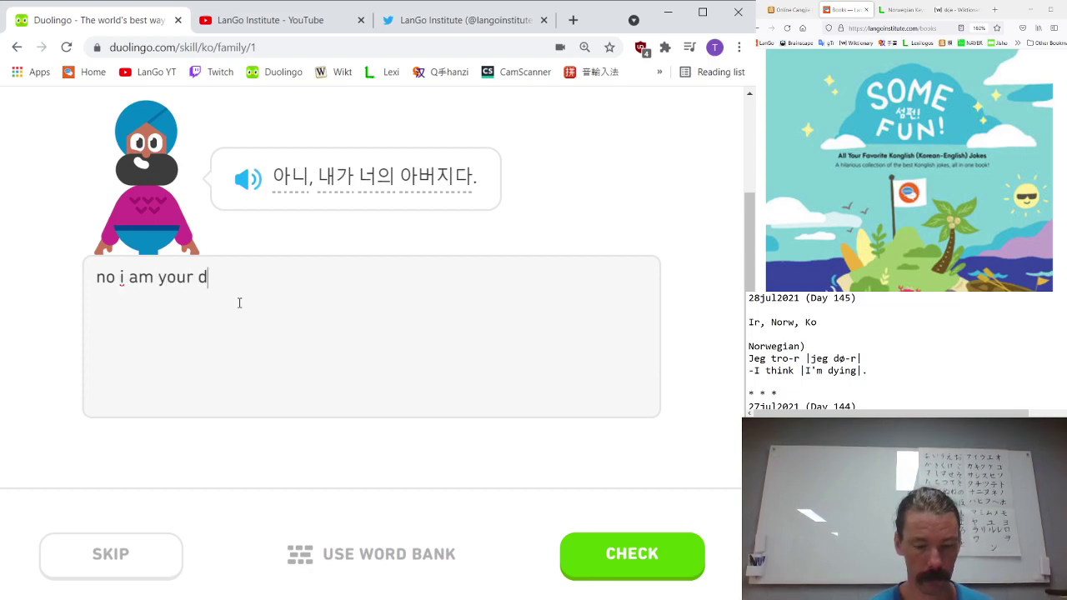
{"action": "type", "text": "ad"}
{"action": "key", "text": "Return"}
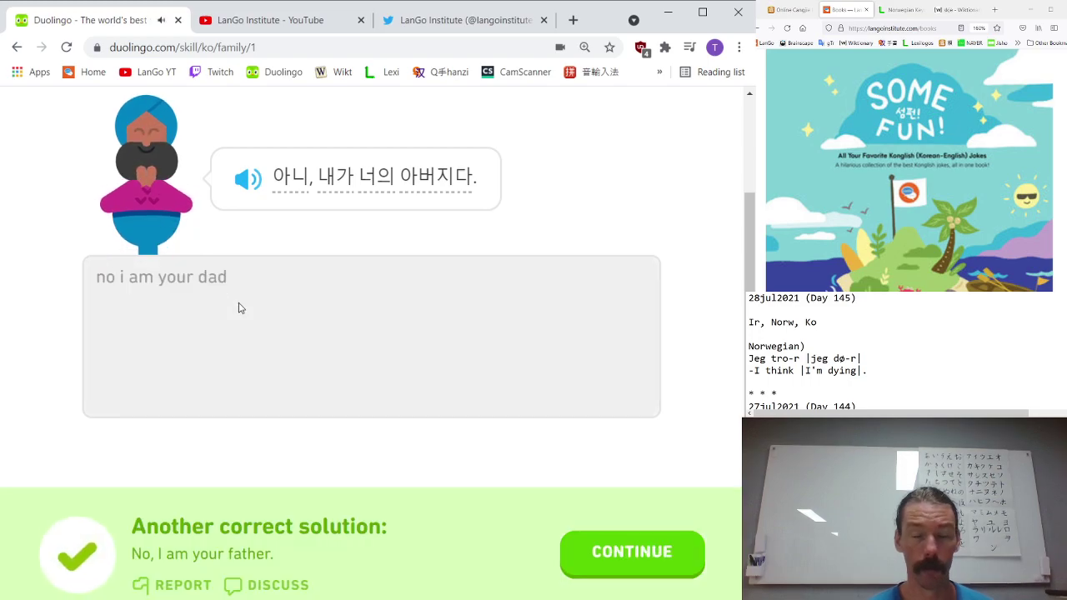
{"action": "key", "text": "Return"}
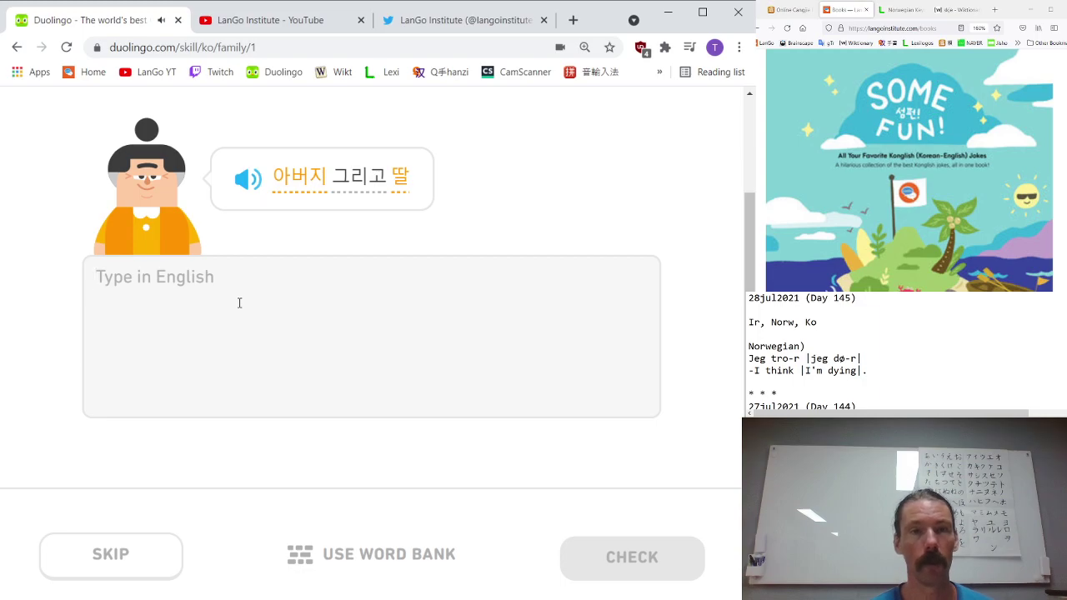
- Translate "아버지 그리고 딸" as "father and daughter", submit it and continue to the listening exercise
{"action": "type", "text": "father a"}
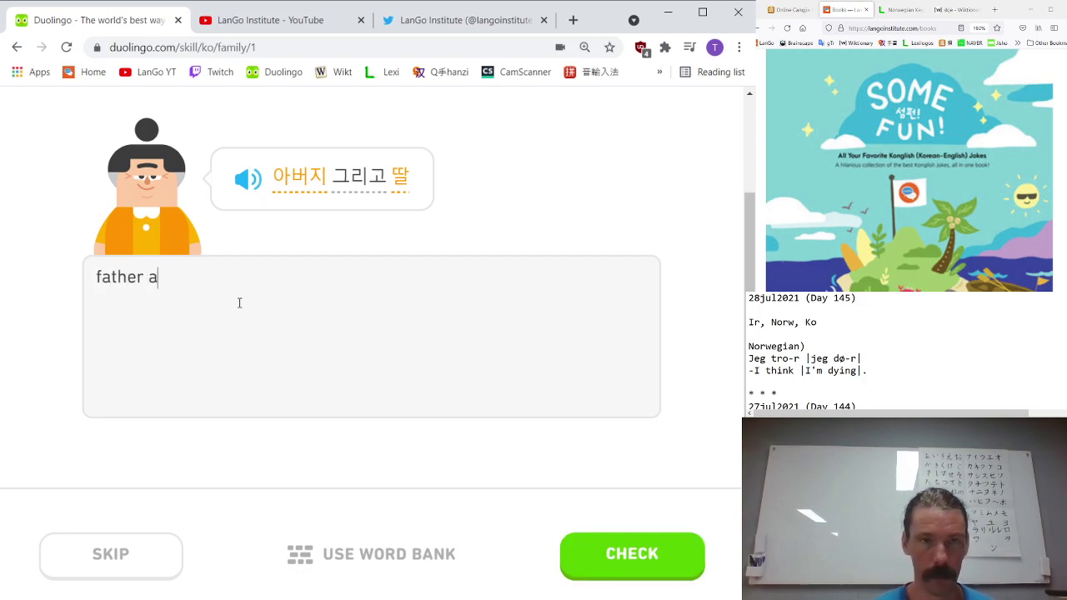
{"action": "type", "text": "nd daughter"}
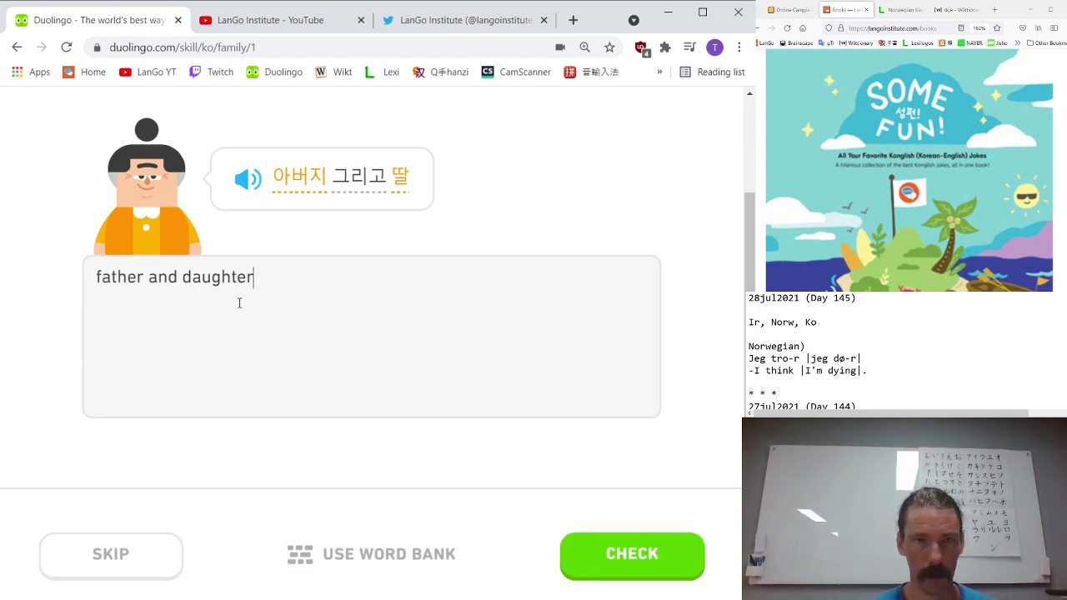
{"action": "key", "text": "Return"}
{"action": "key", "text": "Return"}
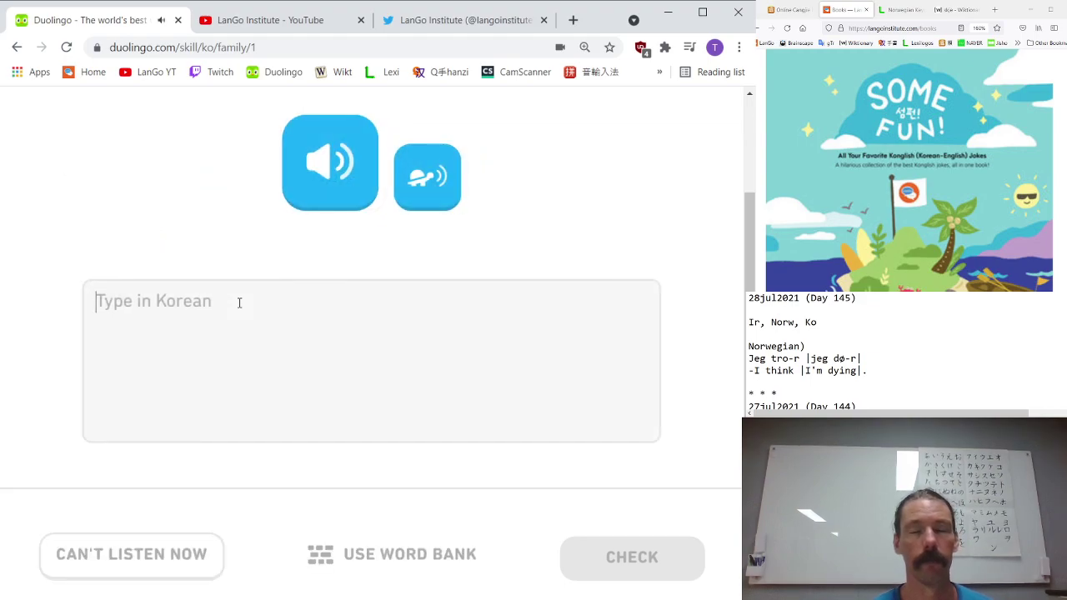
- Using the word bank and slow audio, build the heard sentence "아버지가 딸하고 노래하고 있어요", submit it and continue
{"action": "left_click", "coordinate": [375, 552]}
{"action": "left_click", "coordinate": [435, 206]}
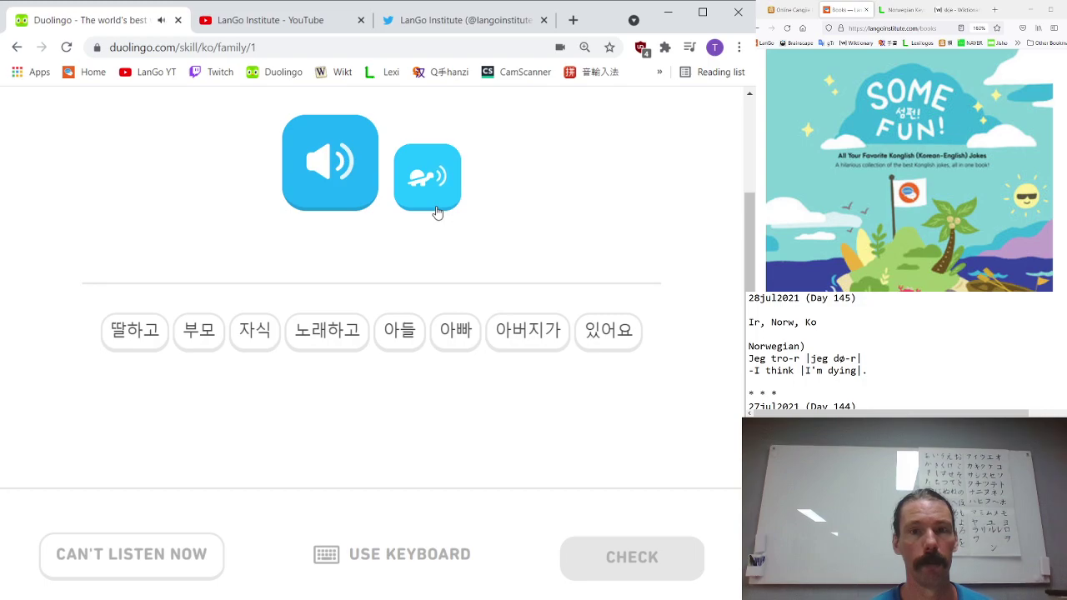
{"action": "left_click", "coordinate": [527, 332]}
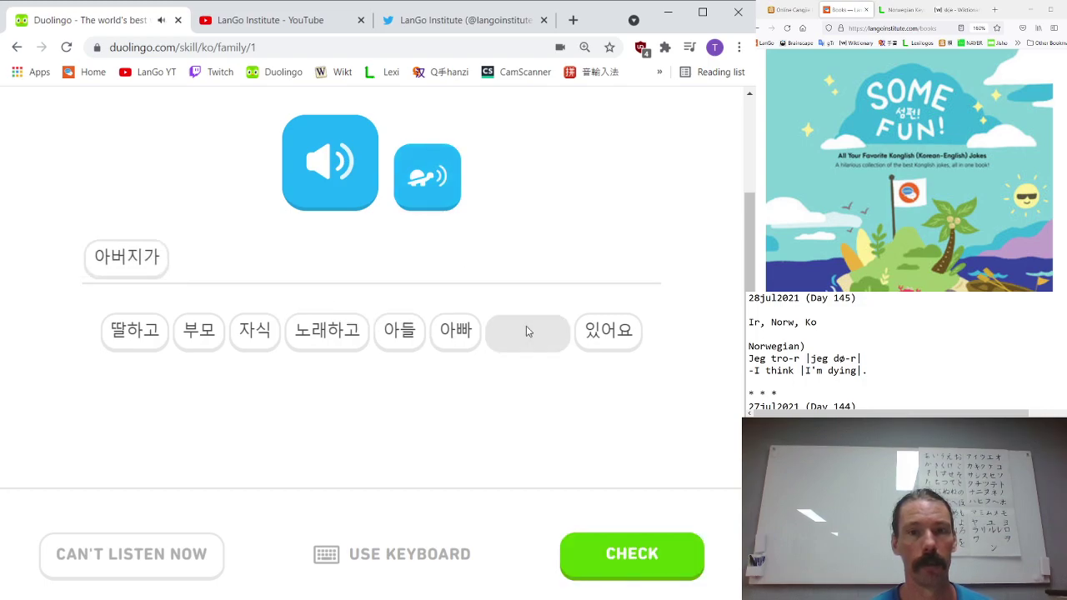
{"action": "left_click", "coordinate": [125, 327]}
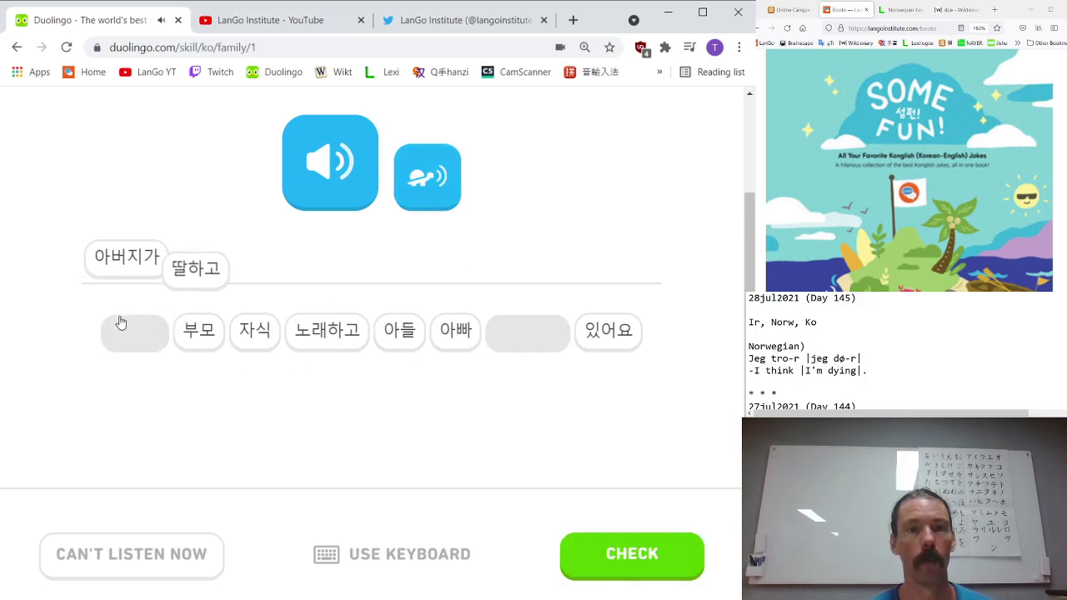
{"action": "left_click", "coordinate": [309, 334]}
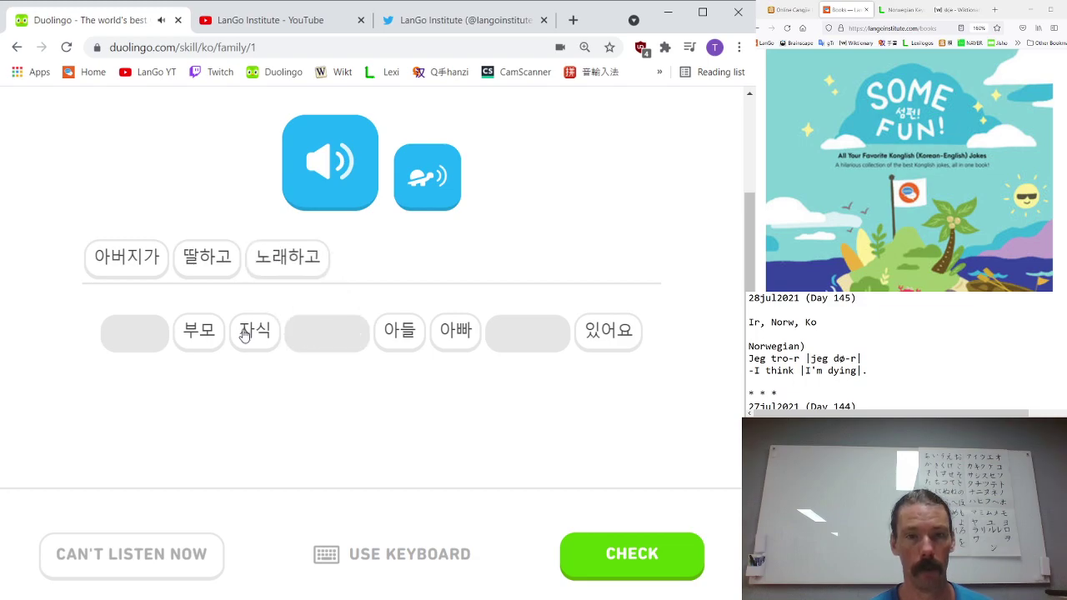
{"action": "left_click", "coordinate": [586, 331]}
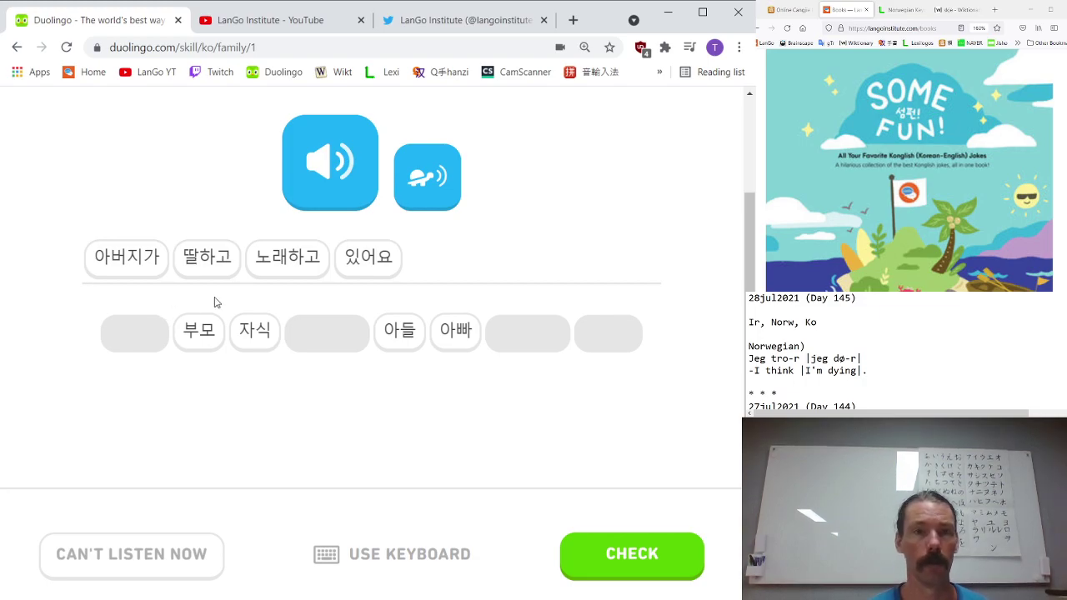
{"action": "key", "text": "ctrl+space"}
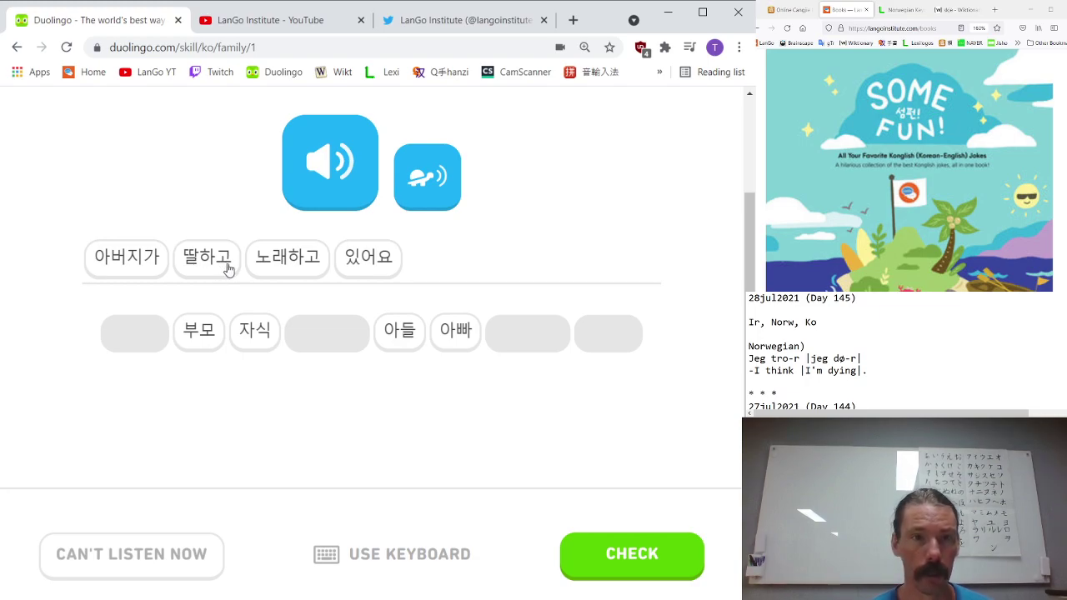
{"action": "left_click", "coordinate": [626, 555]}
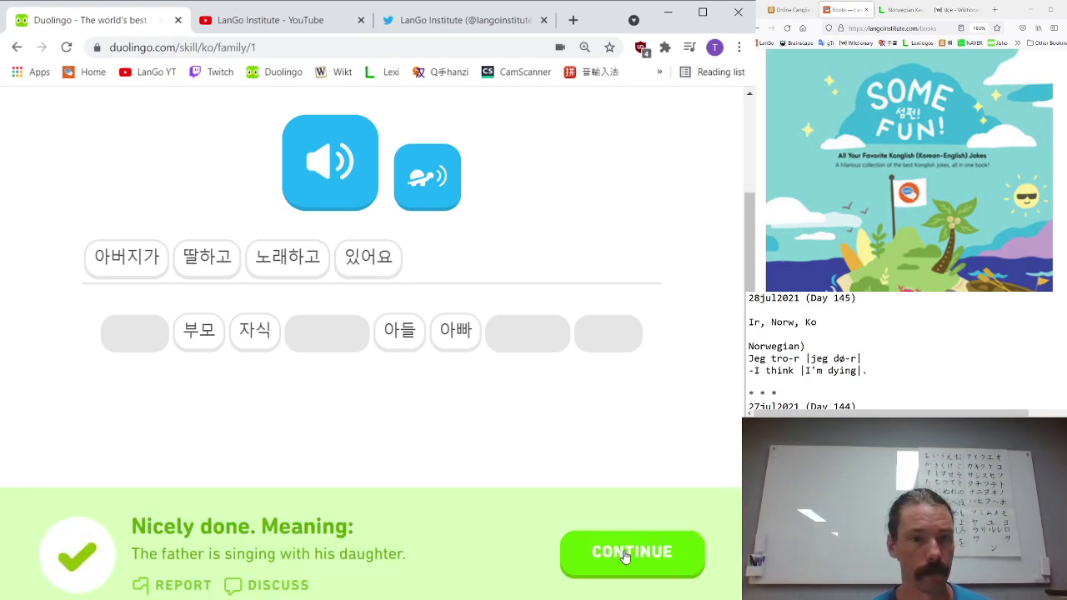
{"action": "left_click", "coordinate": [626, 554]}
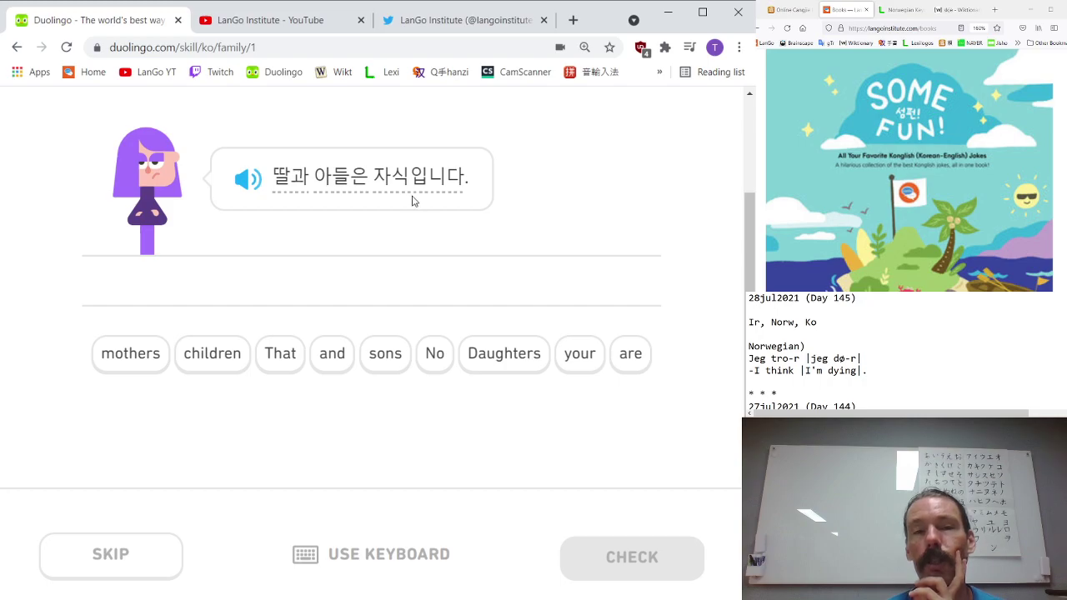
- Switch to keyboard entry, translate "딸과 아들은 자식입니다." as "daughters and sons are children" and submit it
{"action": "mouse_move", "coordinate": [403, 178]}
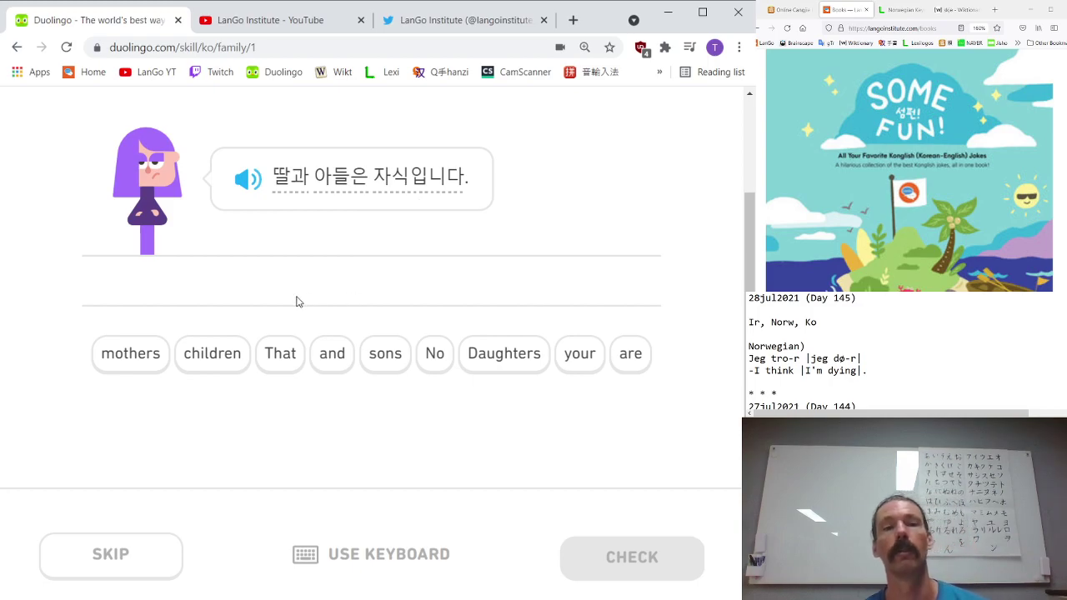
{"action": "left_click", "coordinate": [412, 555]}
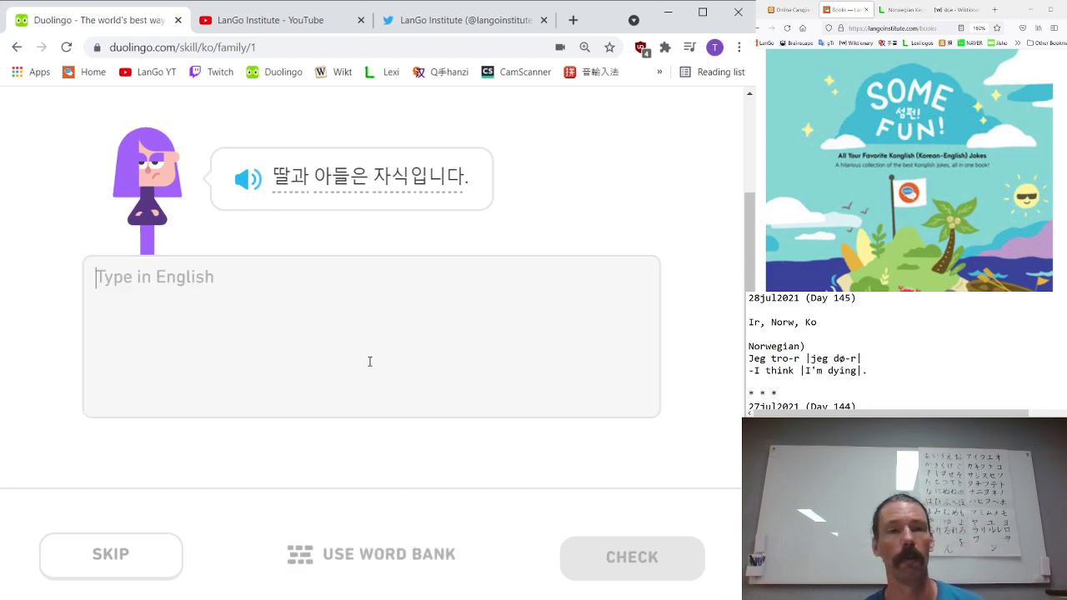
{"action": "type", "text": "daughte"}
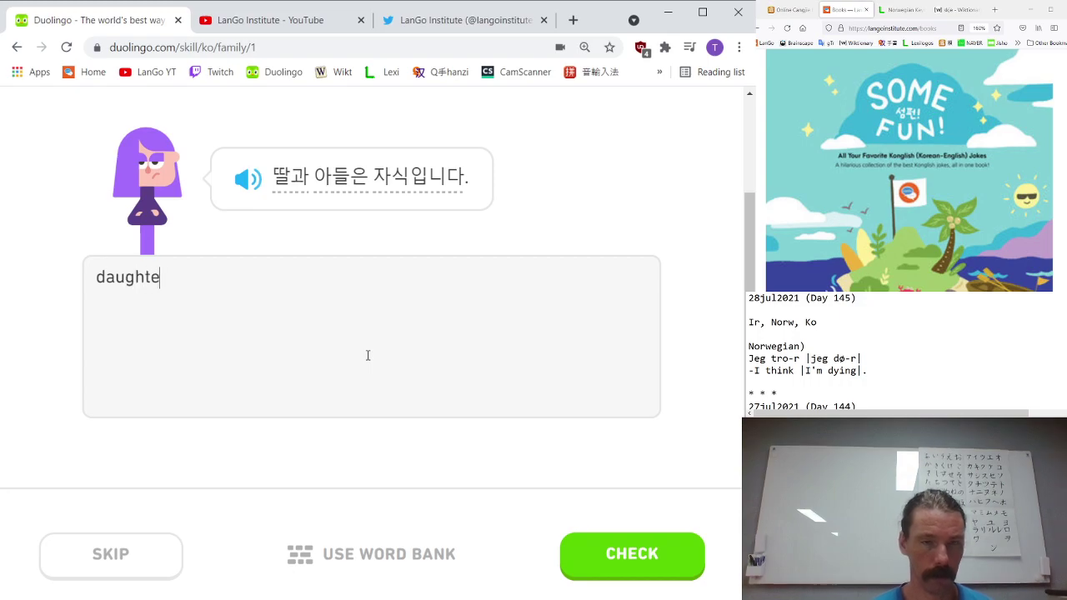
{"action": "type", "text": "rs and sons are"}
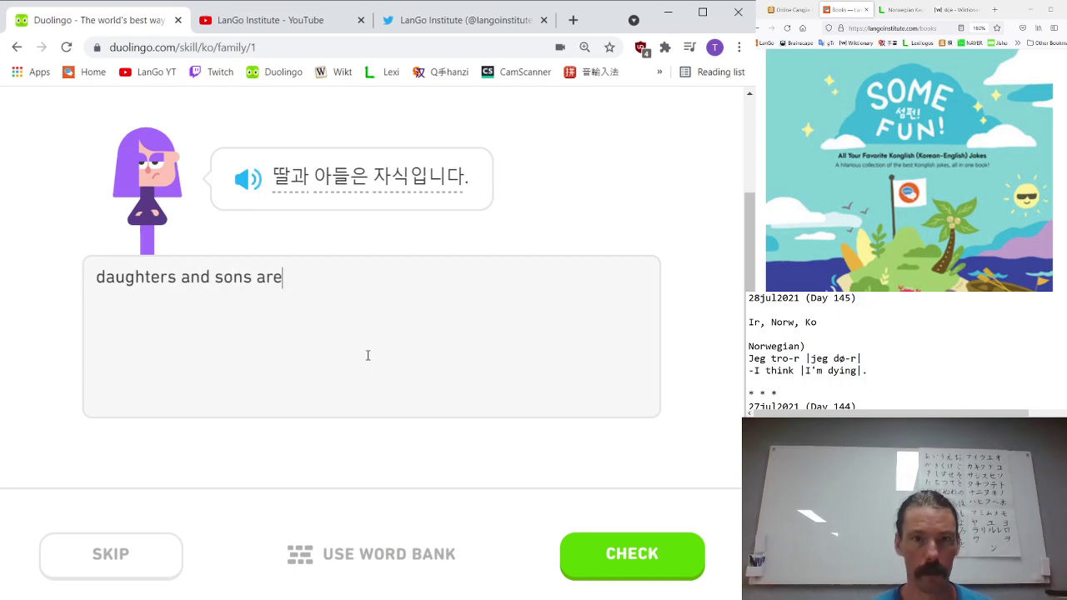
{"action": "type", "text": " children"}
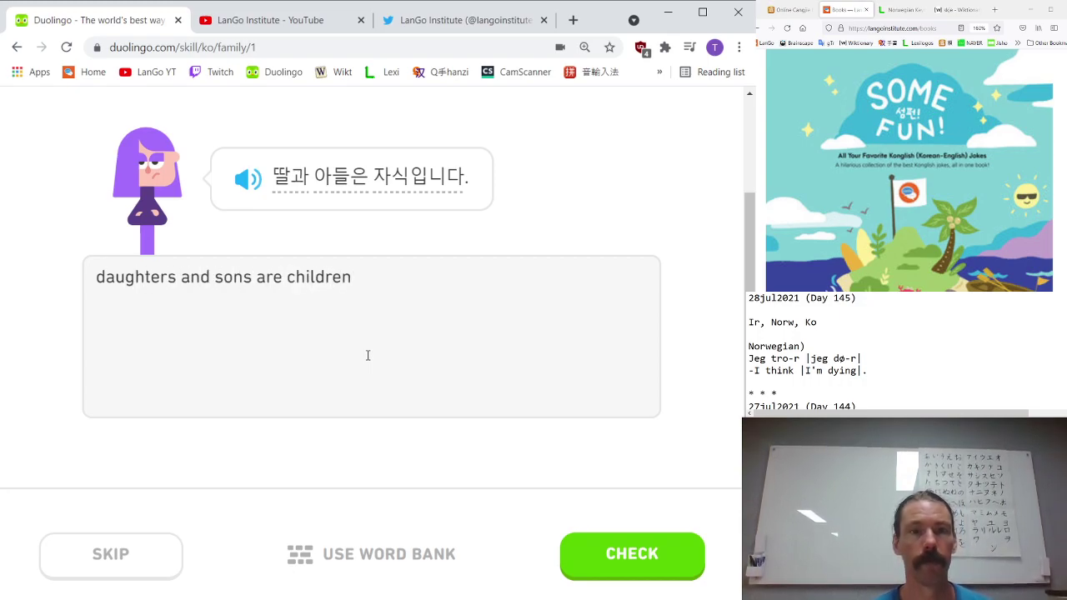
{"action": "key", "text": "Return"}
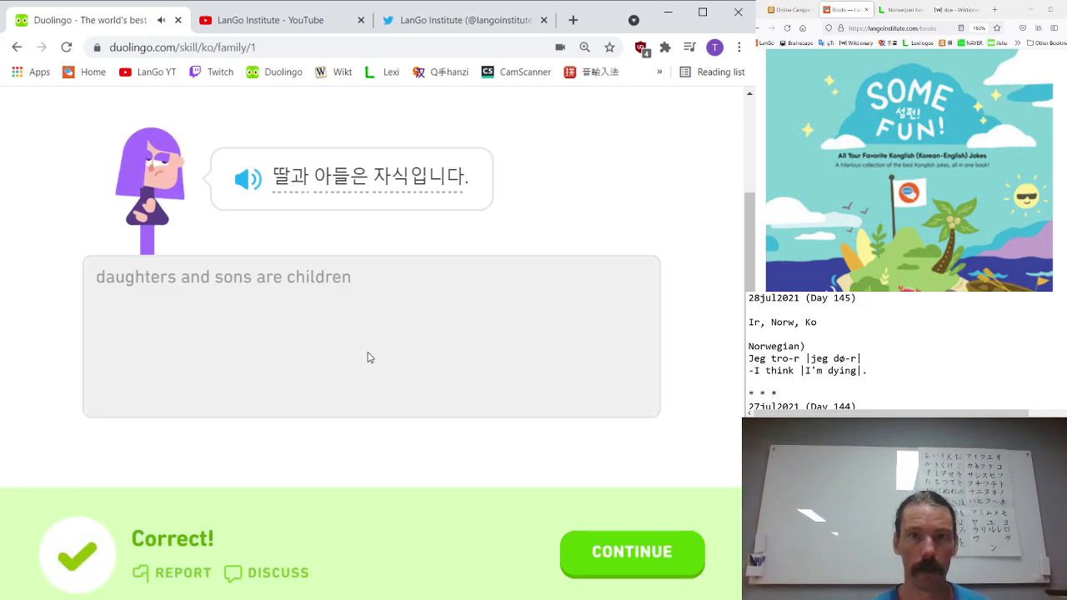
- Log the new word 자식 from the exercise in the notes as "자식 'child'" beneath a new "Korean)" heading above the Norwegian entries
{"action": "left_click_drag", "start_coordinate": [378, 203], "coordinate": [409, 200]}
{"action": "left_click", "coordinate": [898, 357]}
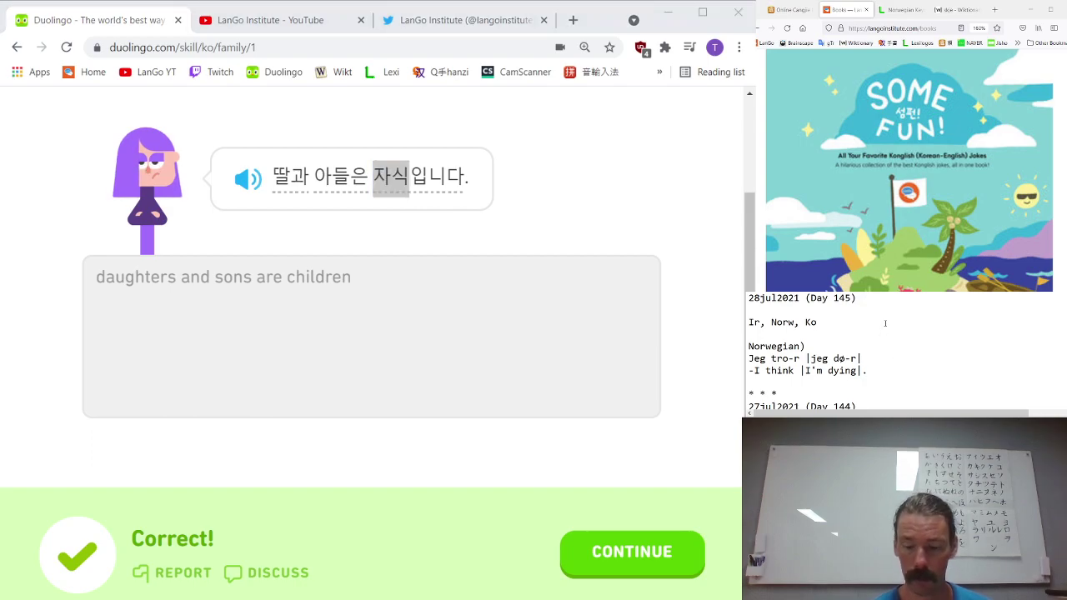
{"action": "key", "text": "Return"}
{"action": "key", "text": "Return"}
{"action": "type", "text": "Korean)"}
{"action": "key", "text": "Return"}
{"action": "type", "text": "자식 'chi"}
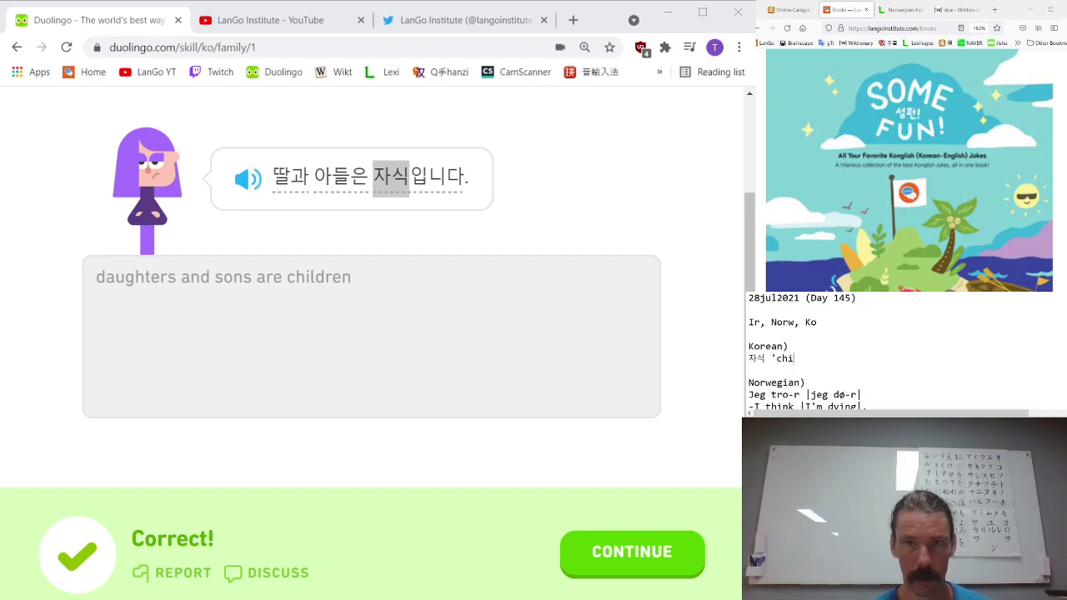
{"action": "type", "text": "ld"}
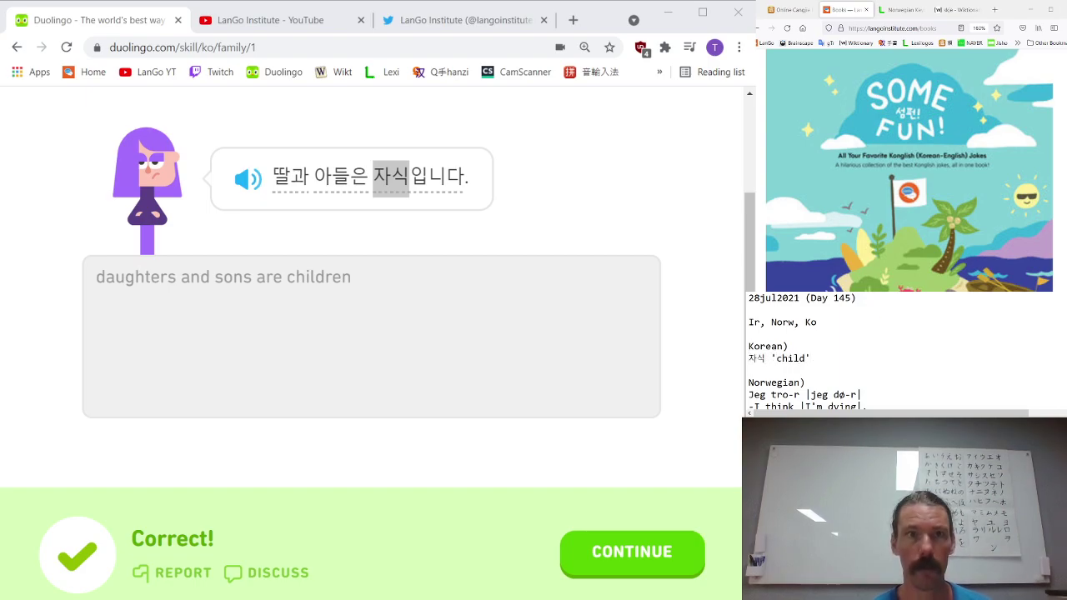
- Compose 子息 with the Online Cangjie input page using codes nd and hup, and cut the characters for pasting
{"action": "left_click", "coordinate": [769, 10]}
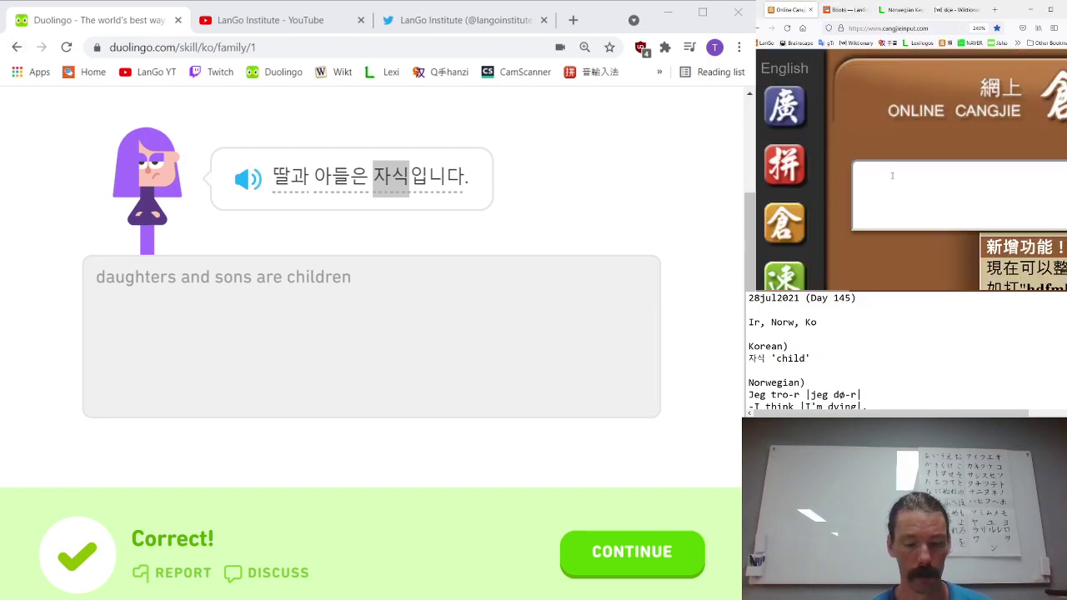
{"action": "type", "text": "ndf"}
{"action": "key", "text": "BackSpace"}
{"action": "key", "text": "BackSpace"}
{"action": "key", "text": "BackSpace"}
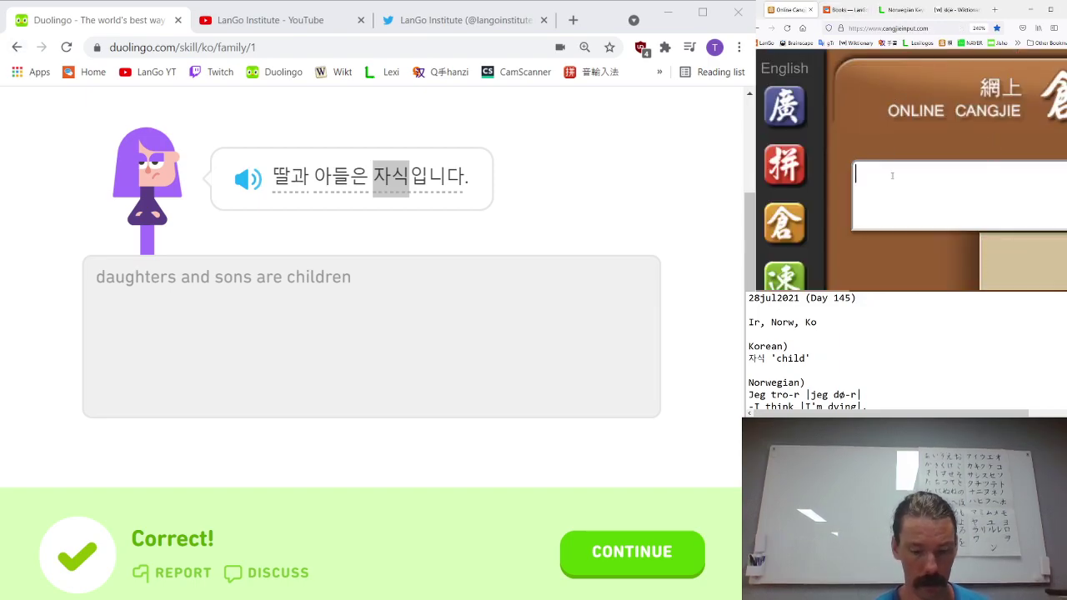
{"action": "type", "text": "nd"}
{"action": "key", "text": "space"}
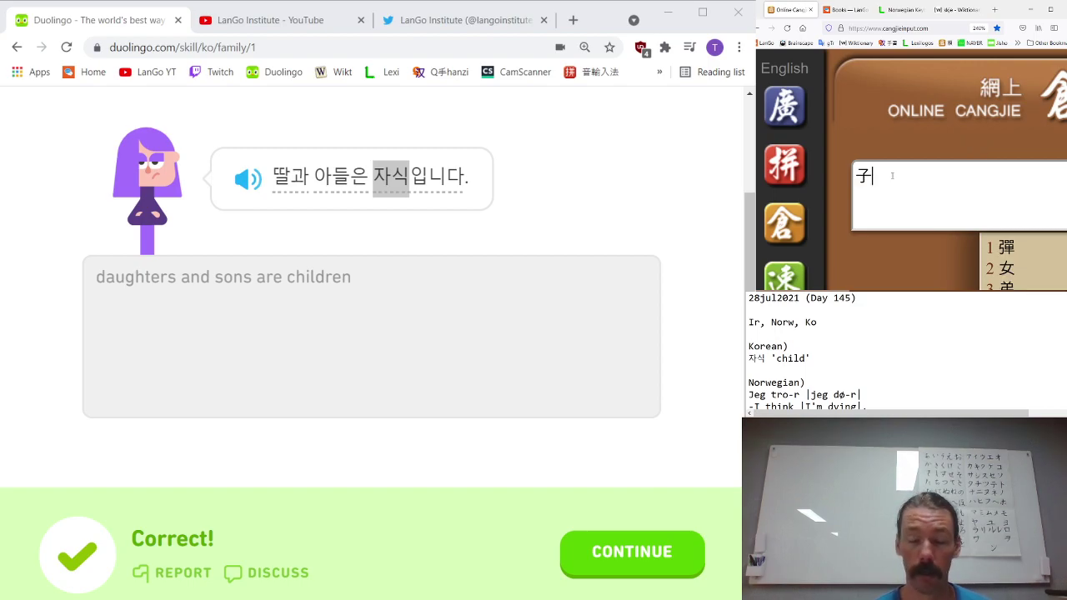
{"action": "type", "text": "hup"}
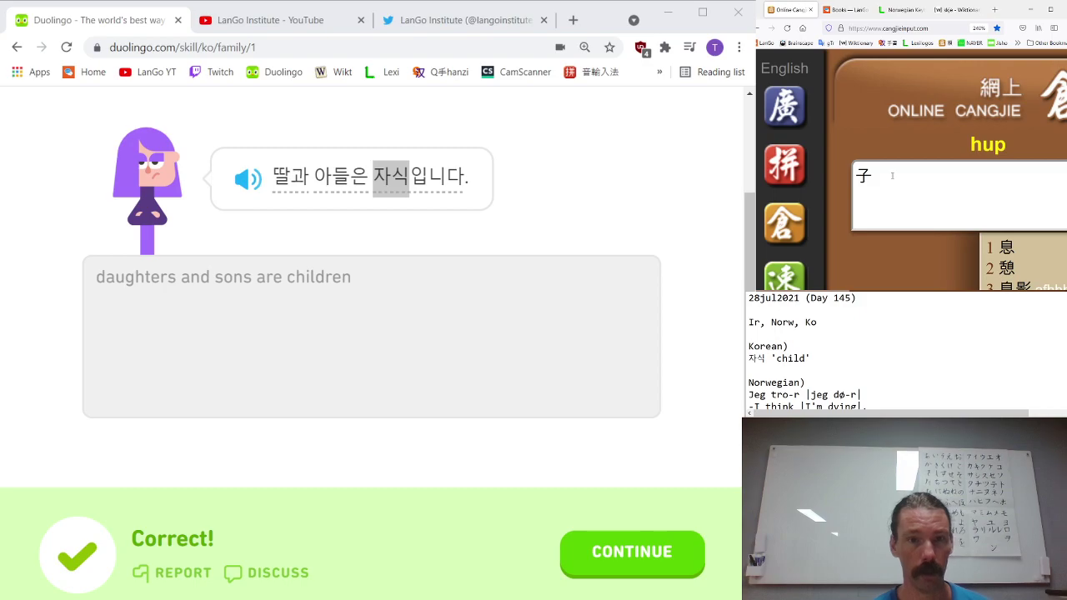
{"action": "key", "text": "space"}
{"action": "key", "text": "ctrl+a"}
{"action": "key", "text": "ctrl+x"}
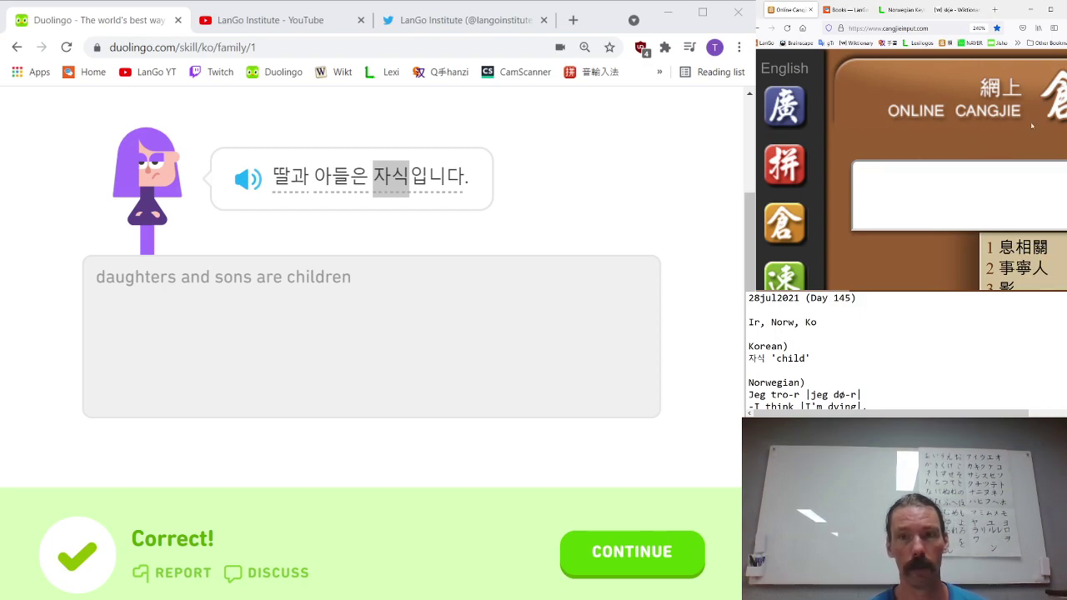
- Append the tentative hanja "(? 子息)" after 'child' in the notes' 자식 entry
{"action": "left_click", "coordinate": [851, 357]}
{"action": "type", "text": "(?"}
{"action": "key", "text": "ctrl+v"}
{"action": "type", "text": ")"}
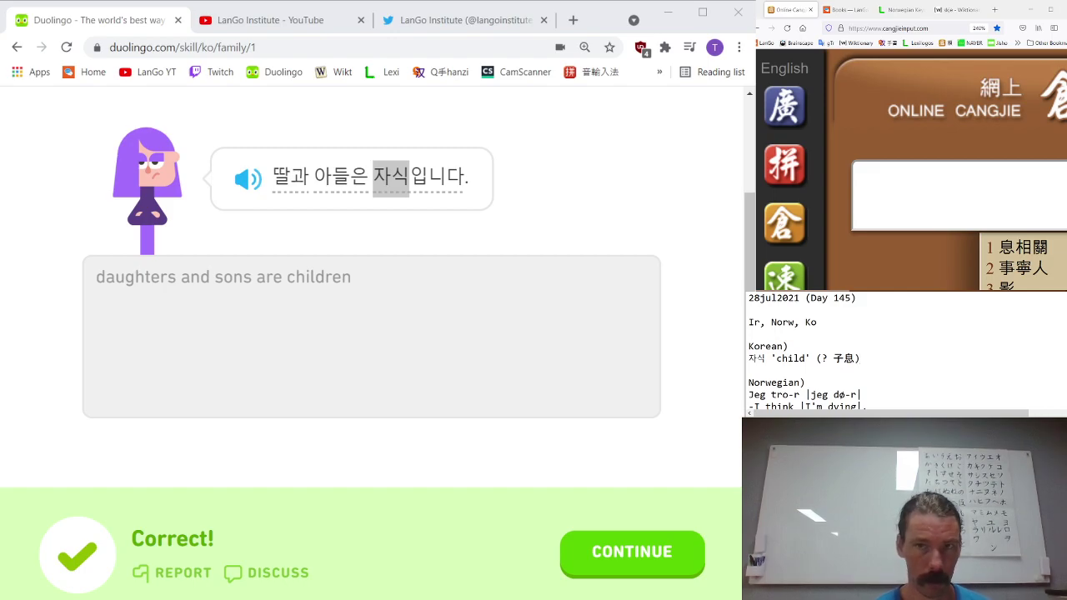
{"action": "key", "text": "Left"}
{"action": "key", "text": "shift+Left"}
{"action": "key", "text": "shift+Left"}
{"action": "key", "text": "End"}
{"action": "key", "text": "Down"}
{"action": "scroll", "coordinate": [919, 335], "scroll_direction": "up", "scroll_amount": 1}
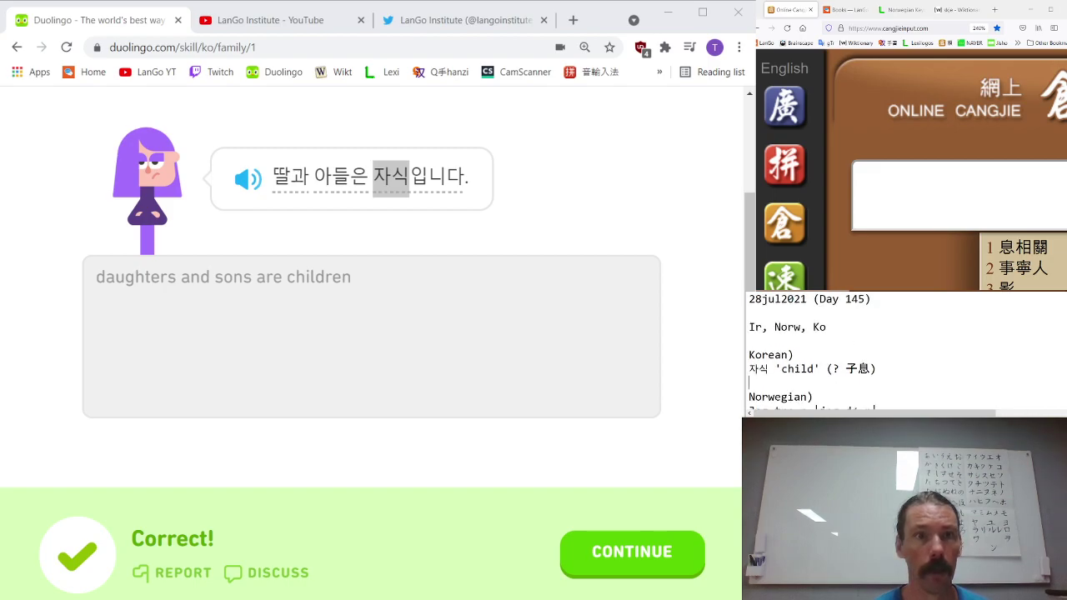
- Open the Naver English Dictionary in a new tab and look up 子息
{"action": "middle_click", "coordinate": [965, 43]}
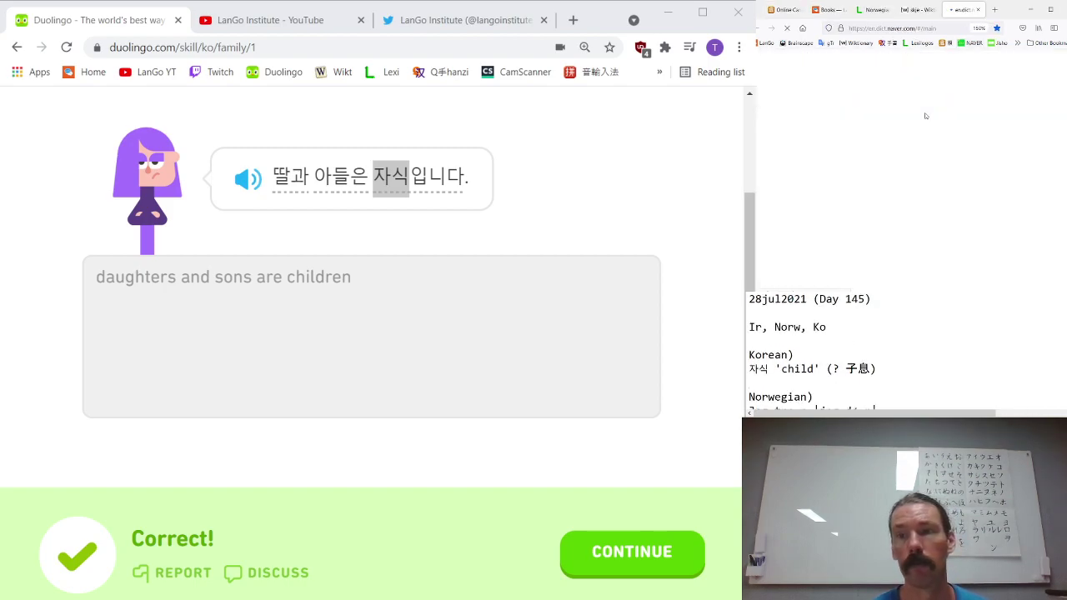
{"action": "left_click", "coordinate": [931, 200]}
{"action": "key", "text": "ctrl+v"}
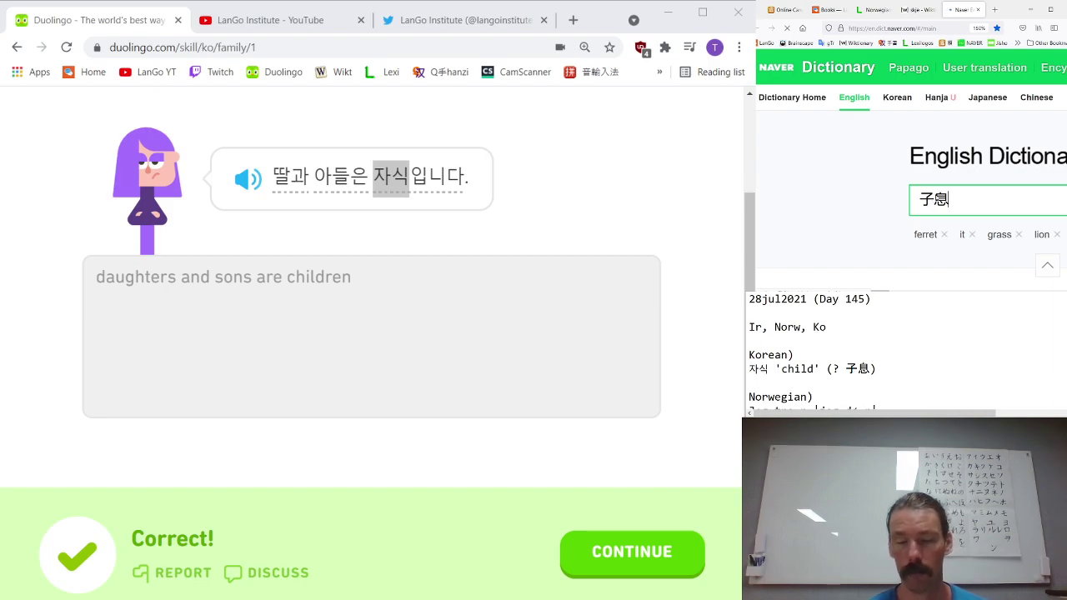
{"action": "key", "text": "Return"}
{"action": "scroll", "coordinate": [954, 202], "scroll_direction": "down", "scroll_amount": 1}
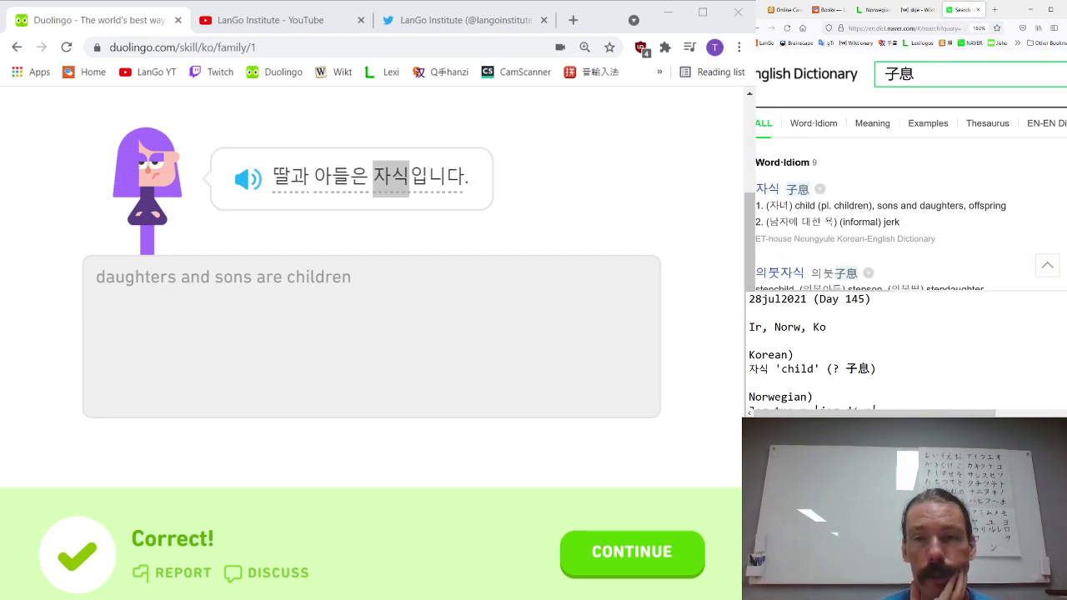
- Remove the parentheses and question mark around 子息 so the note reads "자식 'child' 子息"
{"action": "left_click", "coordinate": [839, 369]}
{"action": "key", "text": "BackSpace"}
{"action": "key", "text": "BackSpace"}
{"action": "key", "text": "BackSpace"}
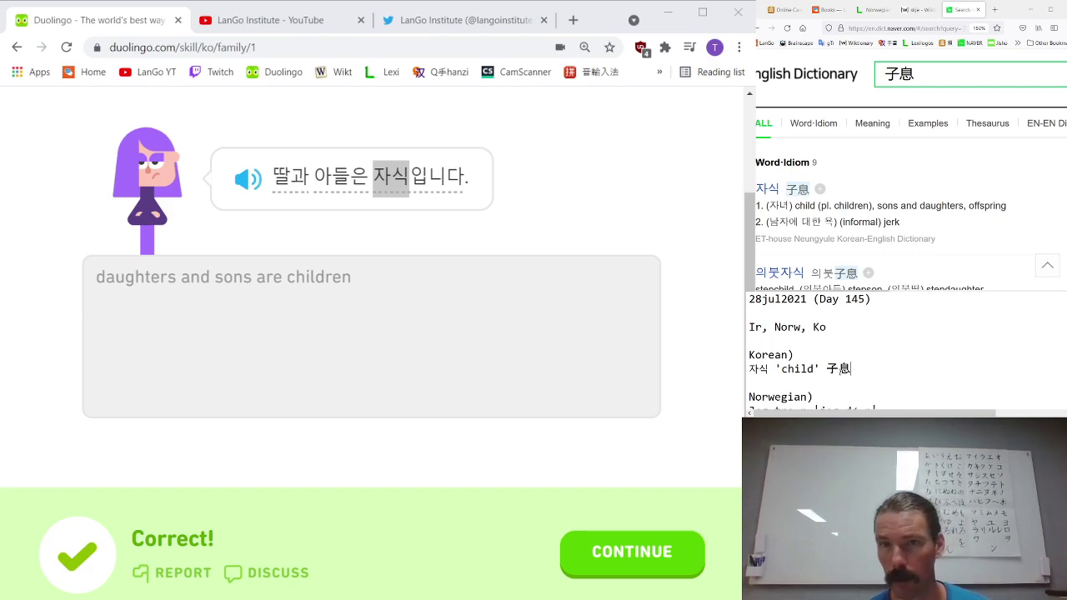
{"action": "left_click_drag", "start_coordinate": [828, 368], "coordinate": [848, 361]}
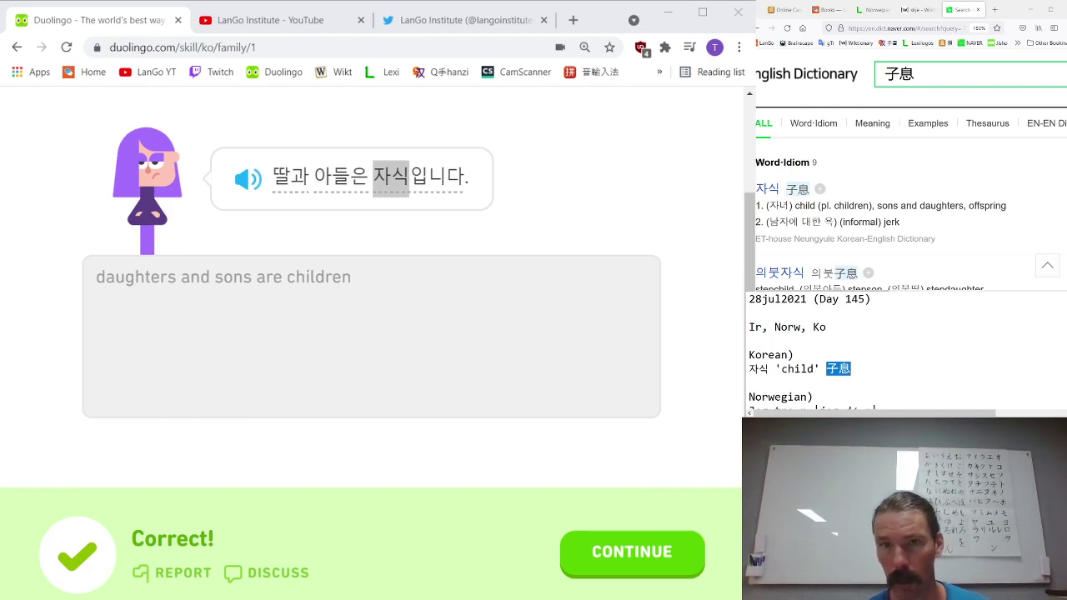
- Bring the LanGo books page back into view, return to the Korean Duolingo lesson and continue to the next exercise
{"action": "left_click", "coordinate": [826, 10]}
{"action": "left_click", "coordinate": [83, 23]}
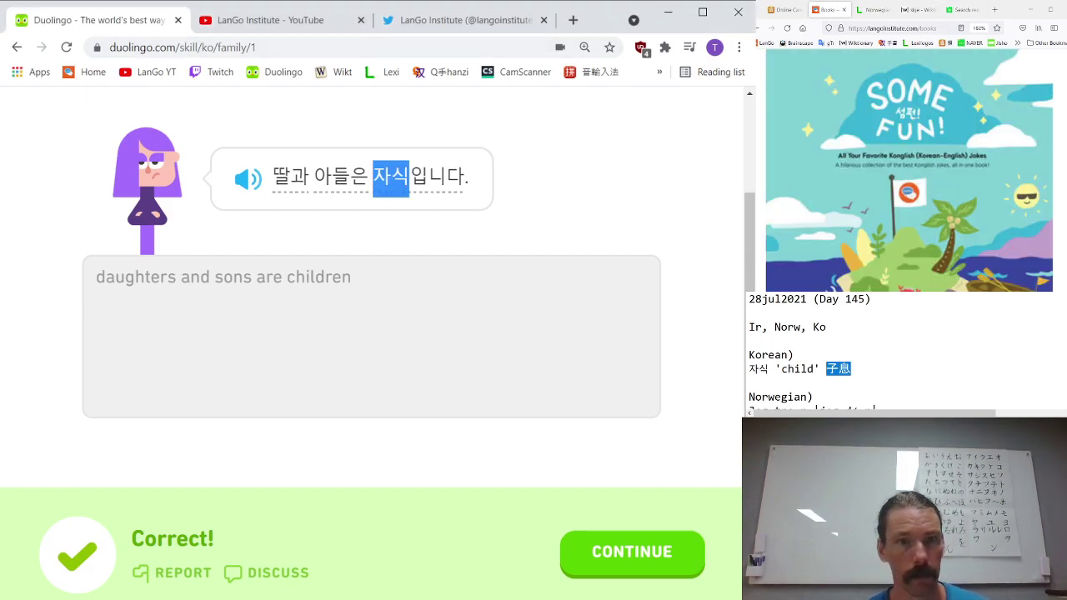
{"action": "left_click", "coordinate": [659, 546]}
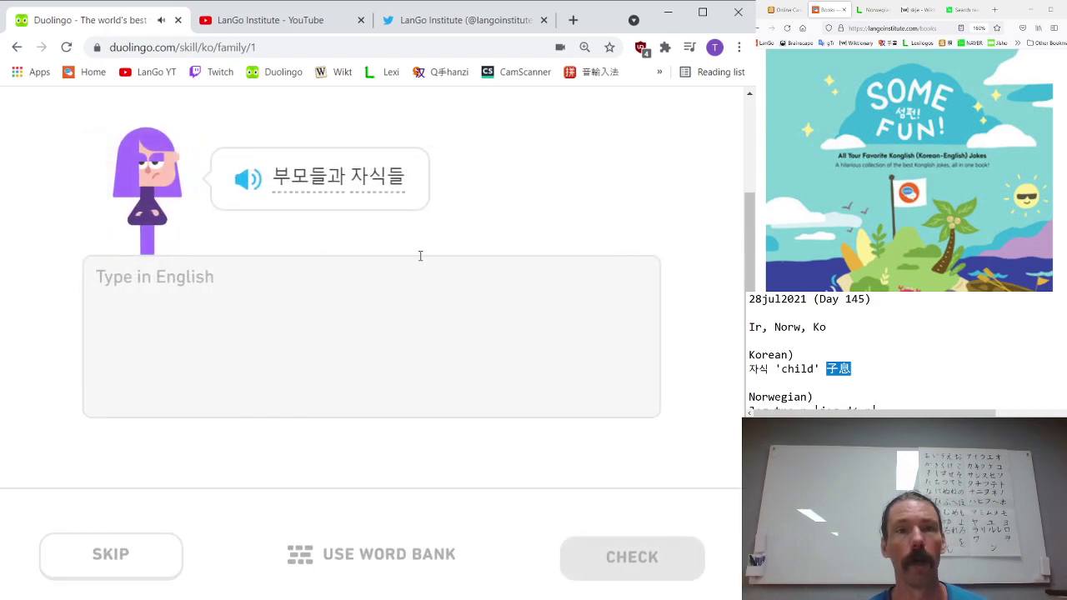
- Translate "부모들과 자식들" as "parents and children", submit it and continue to the next exercise
{"action": "type", "text": "p"}
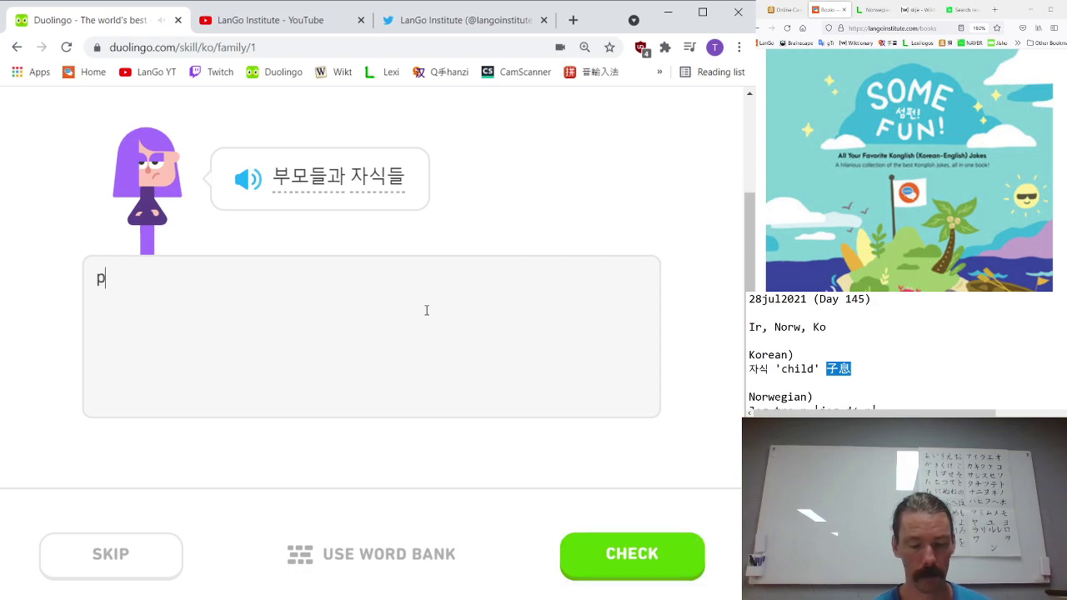
{"action": "type", "text": "arents and hic"}
{"action": "key", "text": "BackSpace"}
{"action": "key", "text": "BackSpace"}
{"action": "type", "text": "ch"}
{"action": "key", "text": "BackSpace"}
{"action": "key", "text": "BackSpace"}
{"action": "key", "text": "BackSpace"}
{"action": "type", "text": "chilren"}
{"action": "key", "text": "Left"}
{"action": "key", "text": "Left"}
{"action": "key", "text": "Left"}
{"action": "type", "text": "d"}
{"action": "key", "text": "Return"}
{"action": "key", "text": "Return"}
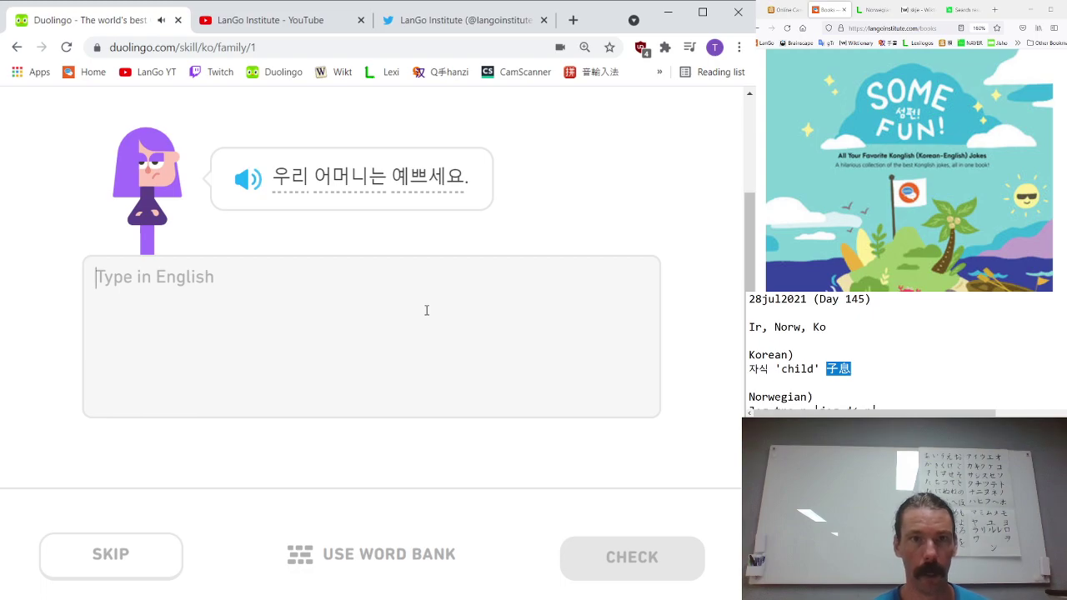
- Translate "우리 어머니는 예쁘세요." as "our mother is pretty", submit it and continue
{"action": "type", "text": "our mot"}
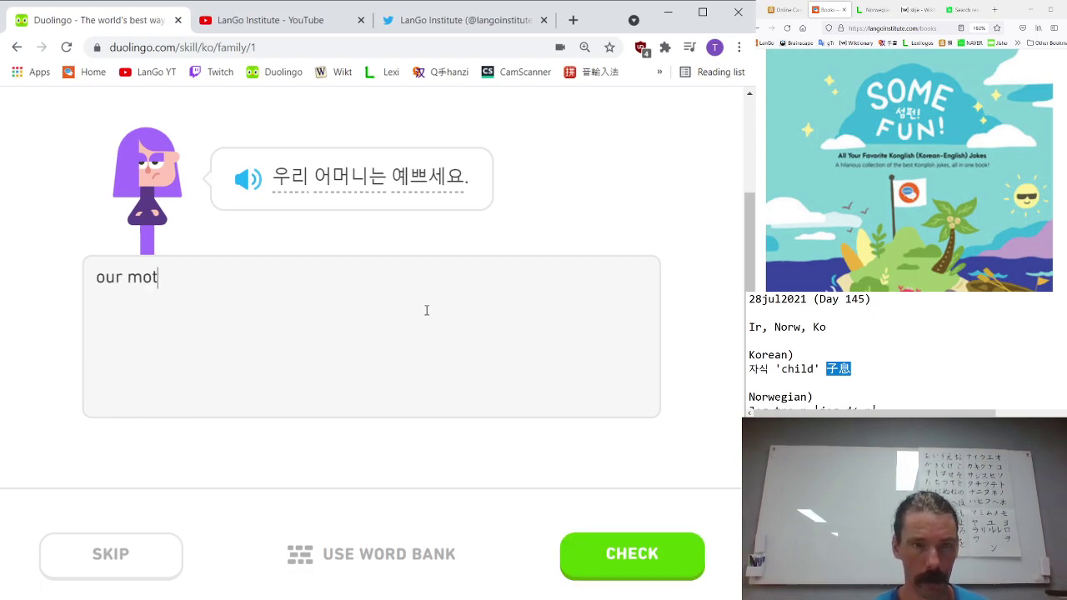
{"action": "type", "text": "her is pretty"}
{"action": "key", "text": "Return"}
{"action": "key", "text": "Return"}
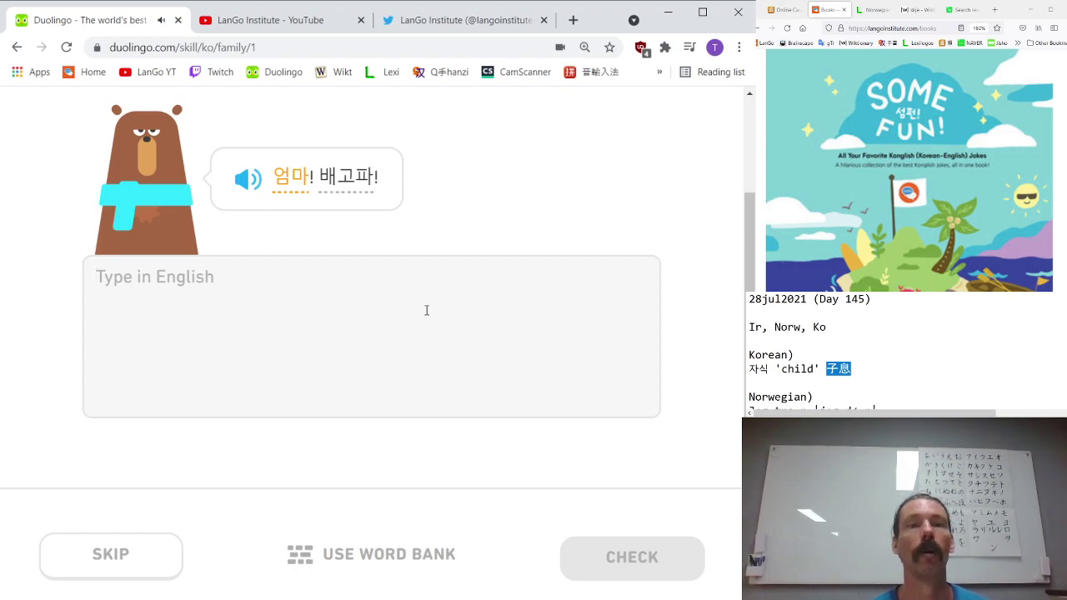
- Translate "엄마! 배고파!" as "mom im hungry", submit it and continue to the next sentence
{"action": "type", "text": "mom "}
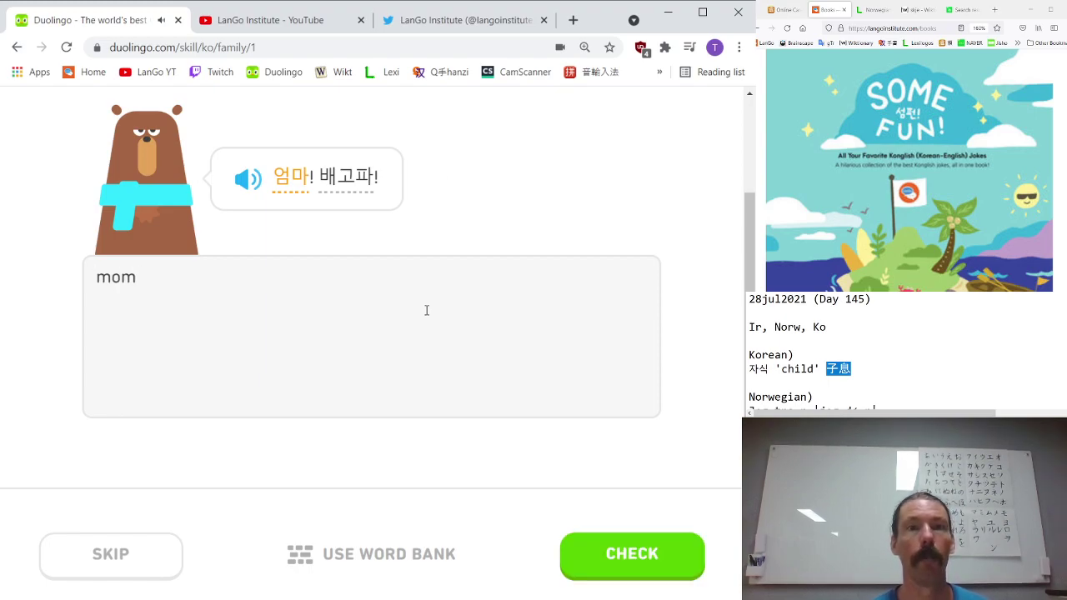
{"action": "type", "text": "im hun"}
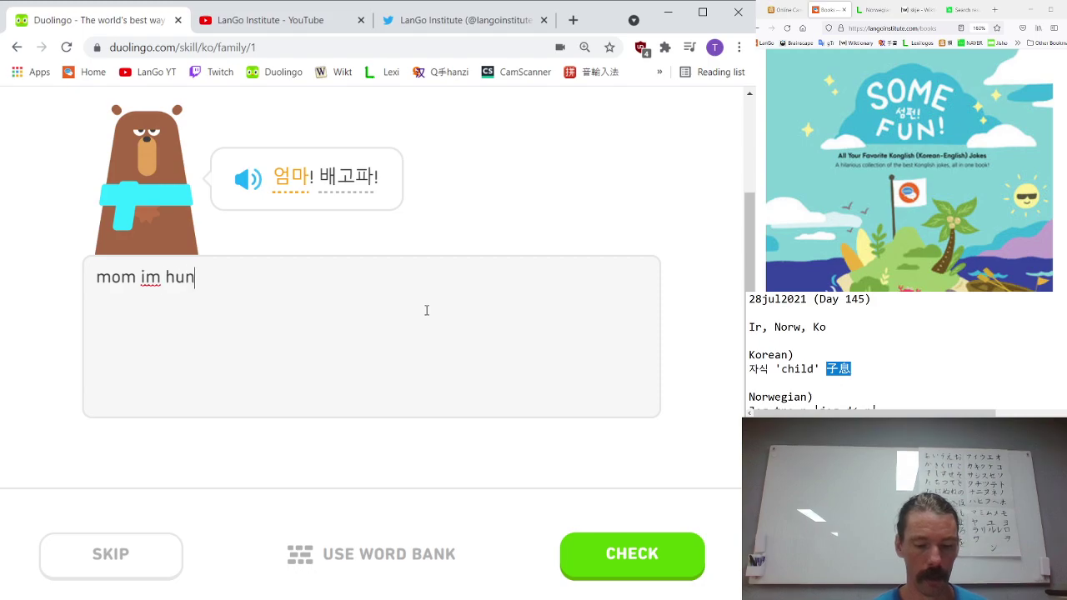
{"action": "type", "text": "gry"}
{"action": "key", "text": "Return"}
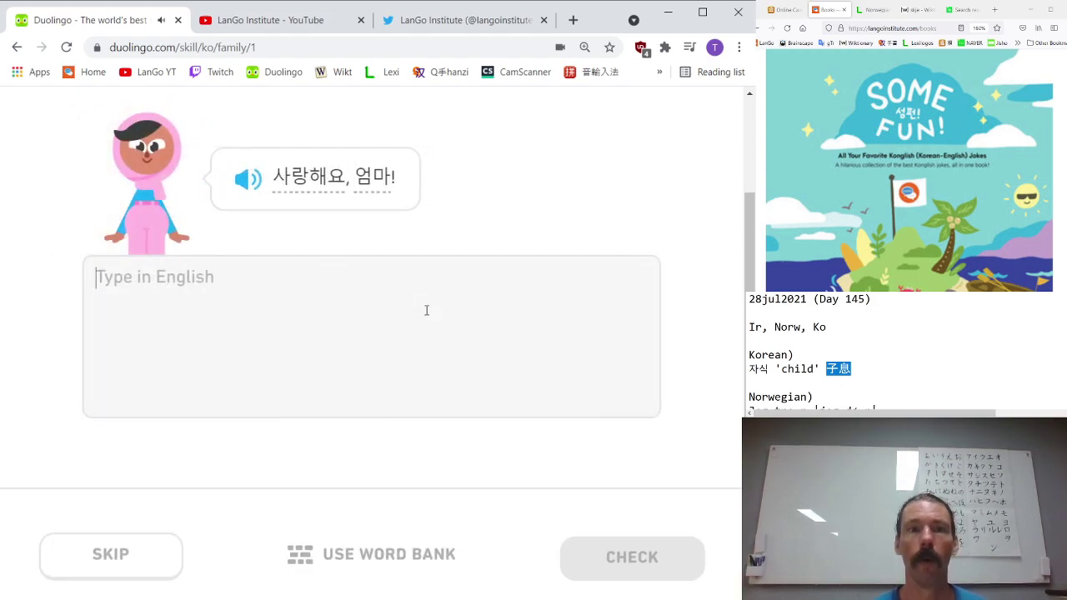
- Translate "사랑해요, 엄마!" as "i love you momo", submit it and continue
{"action": "type", "text": "i love y"}
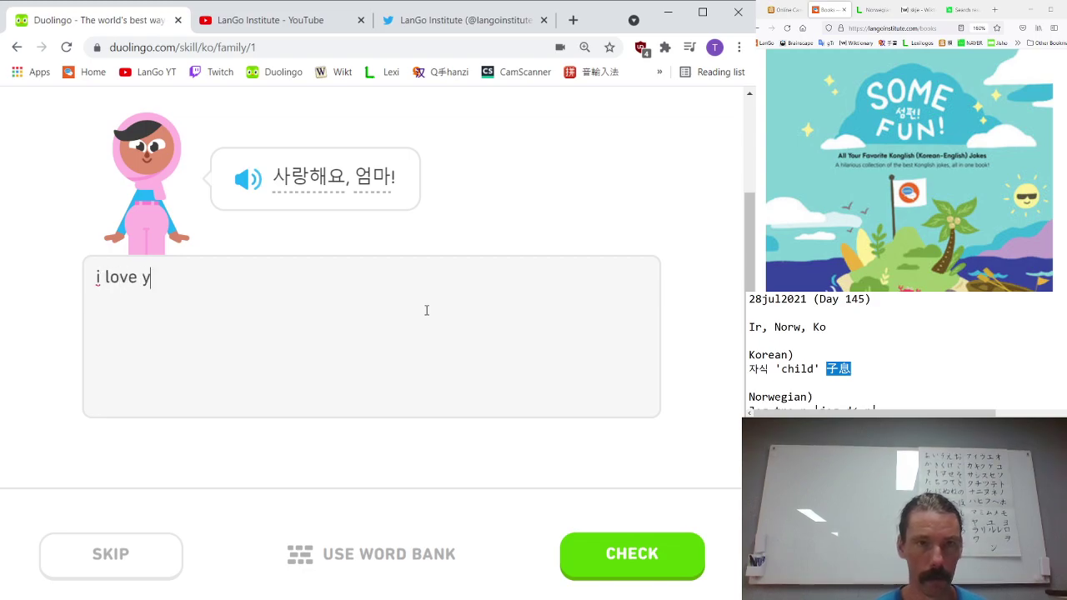
{"action": "type", "text": "ou momo"}
{"action": "key", "text": "Return"}
{"action": "key", "text": "Return"}
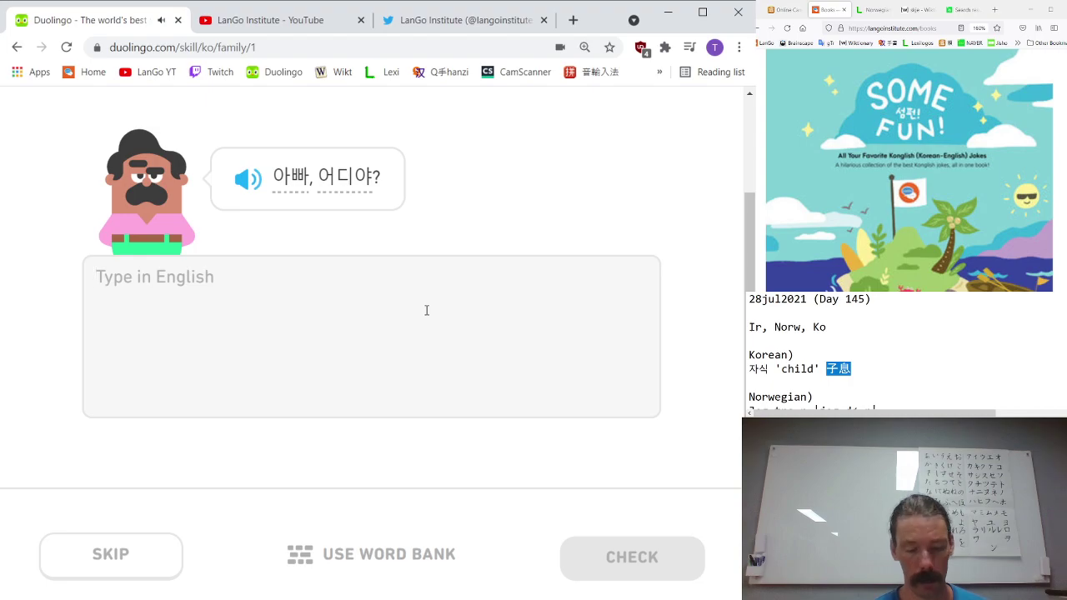
- Translate "아빠, 어디야?" as "dad where are you", submit it and continue to the next exercise
{"action": "type", "text": "dad where are y"}
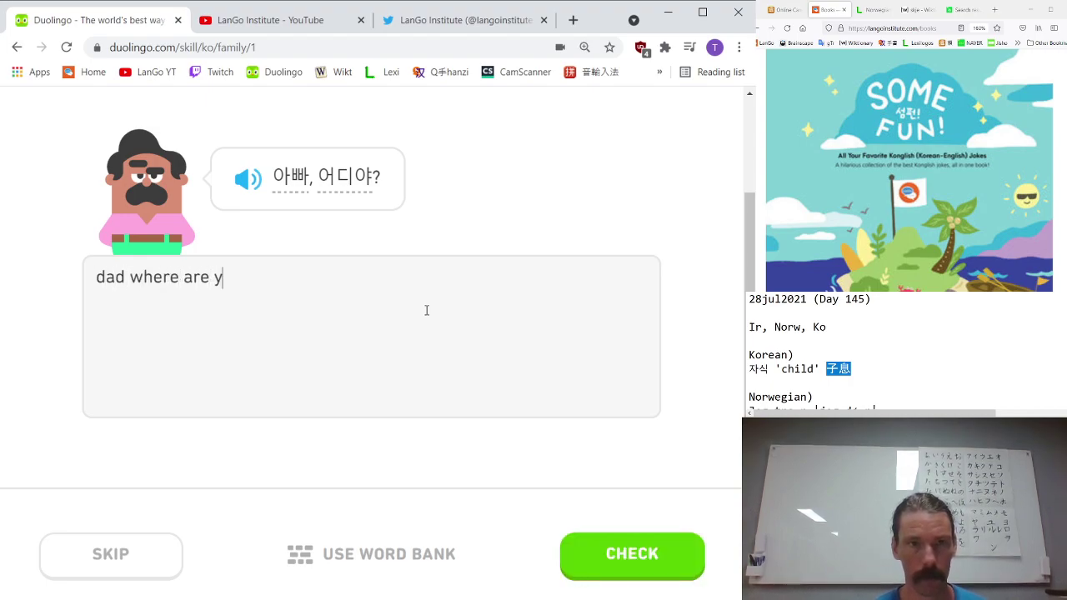
{"action": "type", "text": "ou"}
{"action": "key", "text": "Return"}
{"action": "key", "text": "Return"}
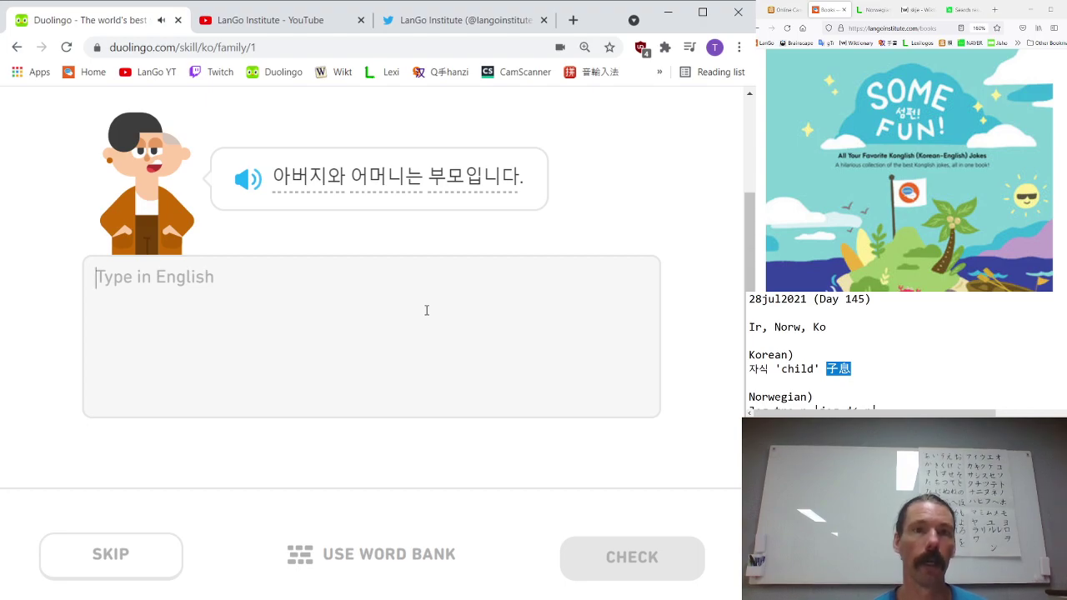
- Translate "아버지와 어머니는 부모입니다." as "dad and mom are parents", submit it and continue
{"action": "type", "text": "dada"}
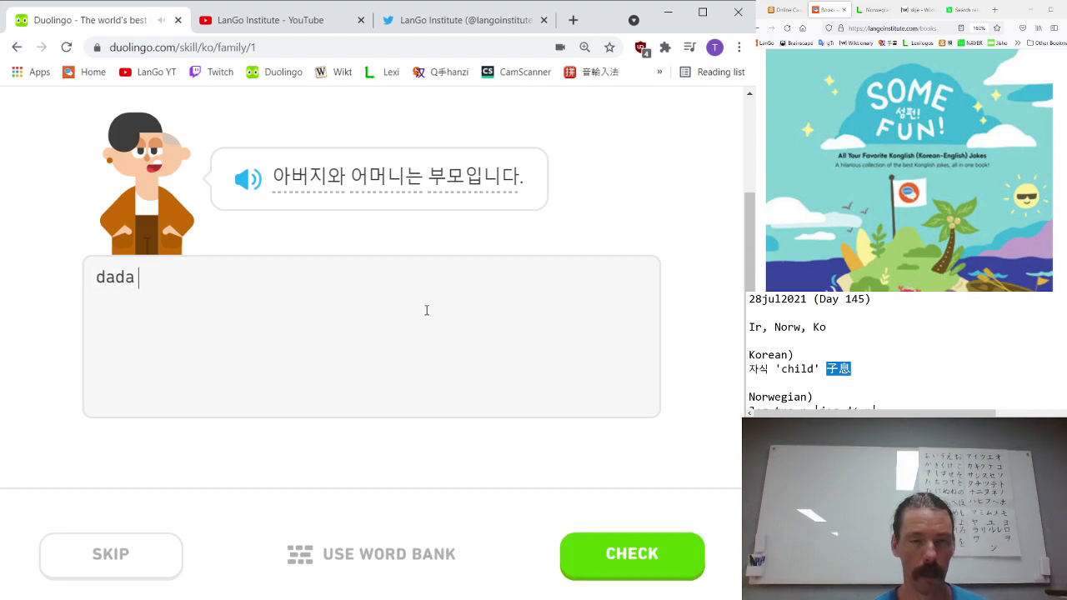
{"action": "key", "text": "BackSpace"}
{"action": "type", "text": "and mom are parents"}
{"action": "key", "text": "Return"}
{"action": "key", "text": "Return"}
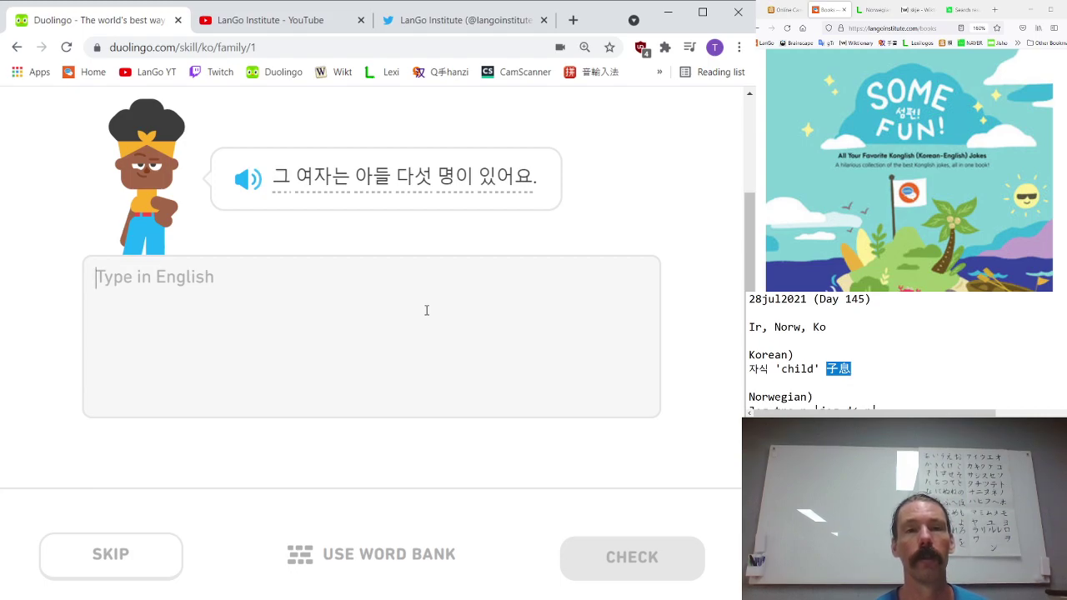
- Translate "그 여자는 아들 다섯 명이 있어요." as "that woman has 5 sons", submit it and continue to the next exercise
{"action": "type", "text": "that wom"}
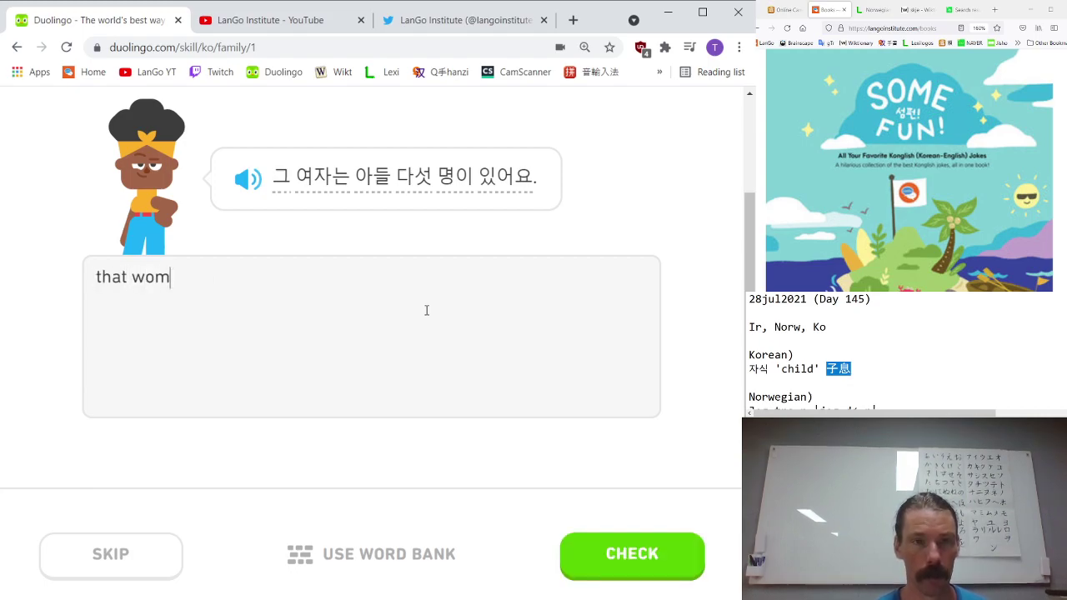
{"action": "type", "text": "an has"}
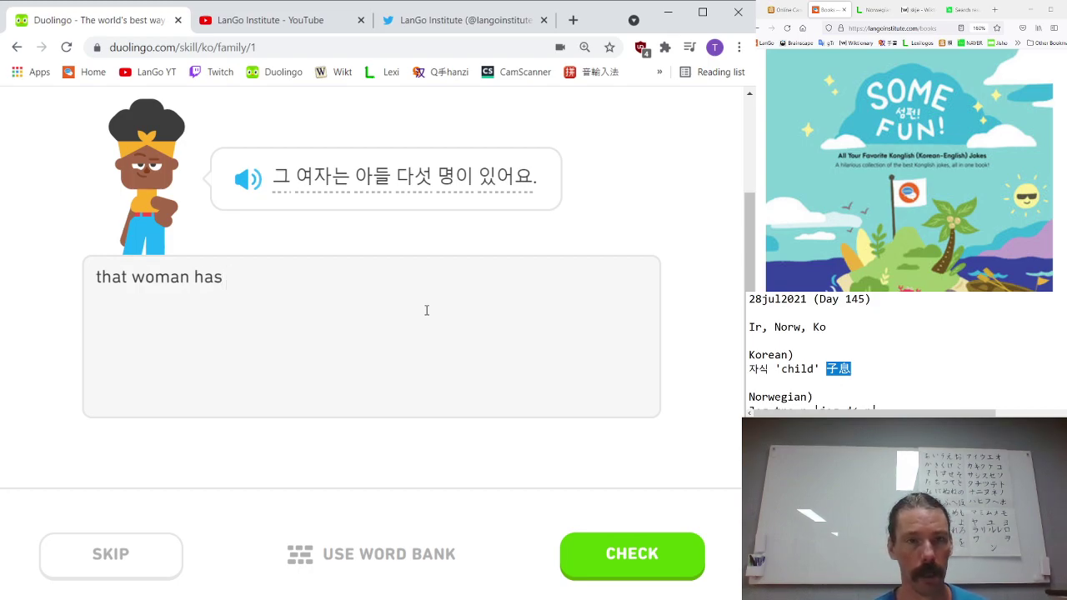
{"action": "type", "text": "5 sons"}
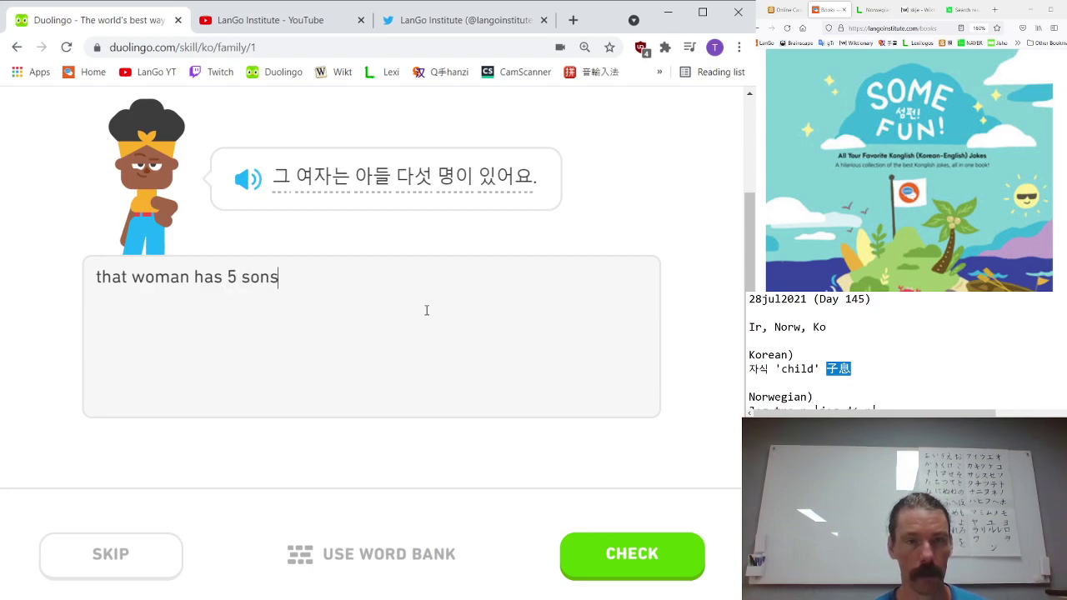
{"action": "key", "text": "Return"}
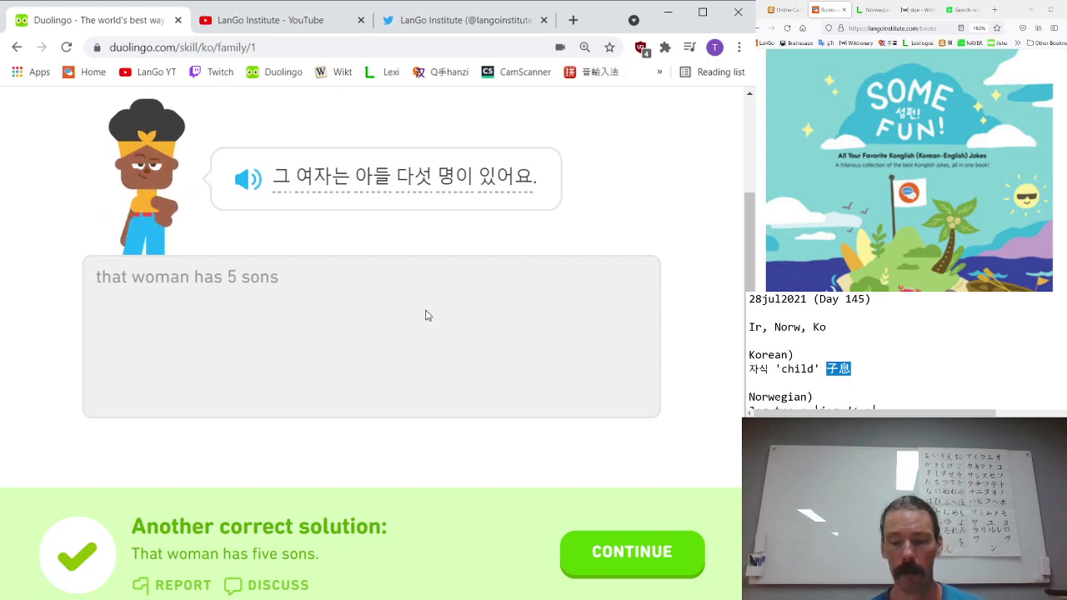
{"action": "left_click", "coordinate": [672, 569]}
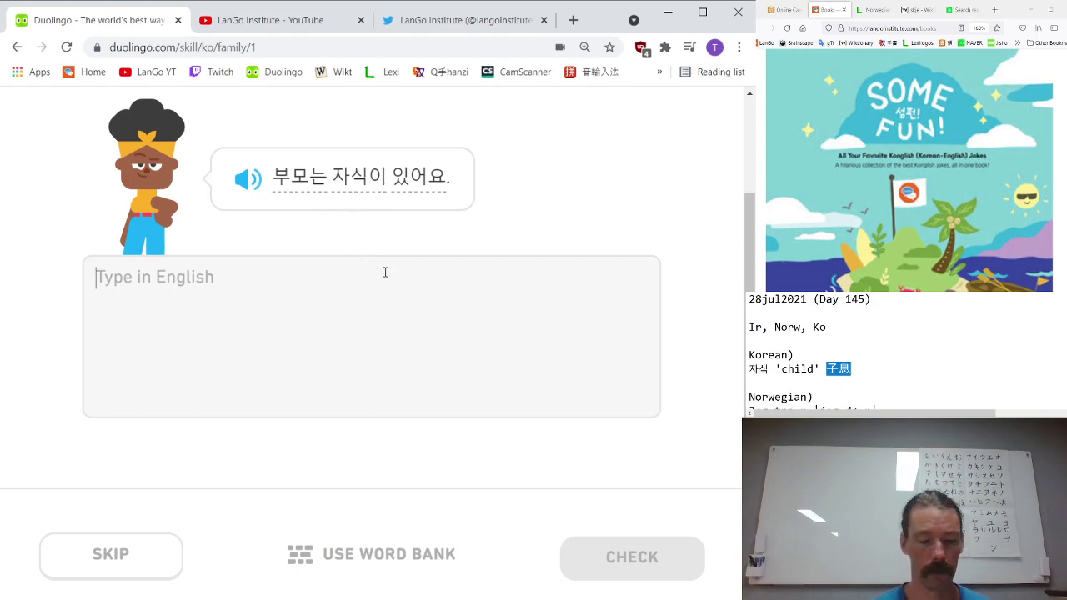
- Translate "부모는 자식이 있어요." as "the parents have children", submit it and continue to the next exercise
{"action": "type", "text": "the parents "}
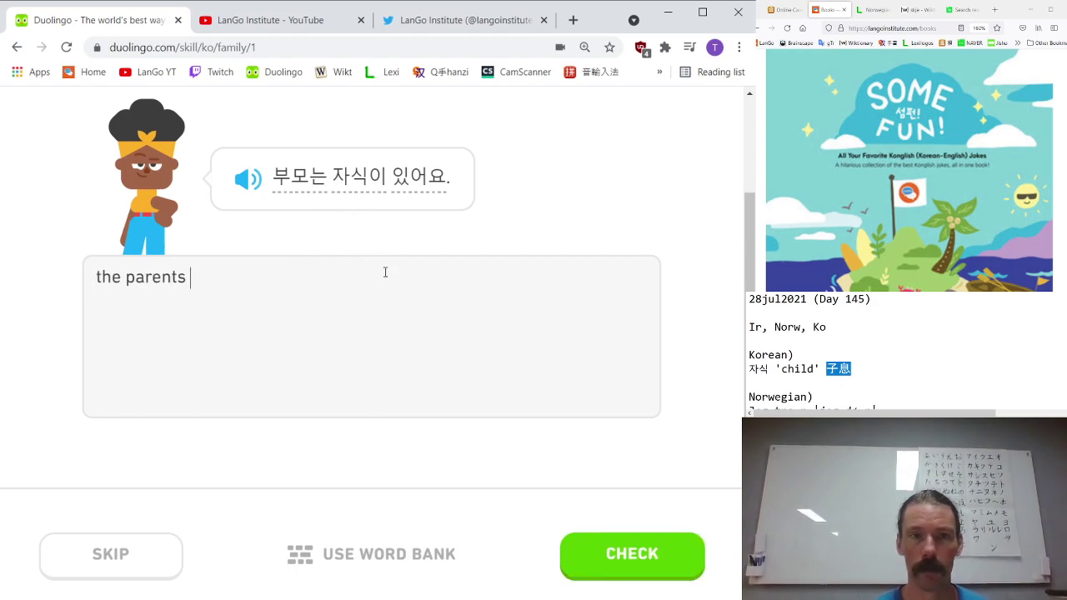
{"action": "type", "text": "have children"}
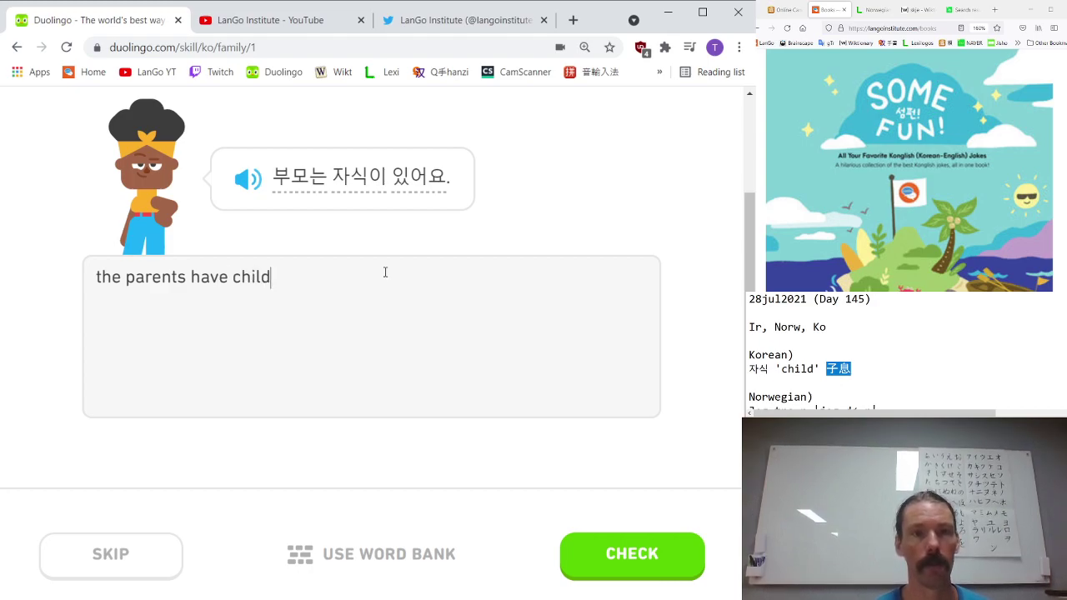
{"action": "key", "text": "Return"}
{"action": "key", "text": "Return"}
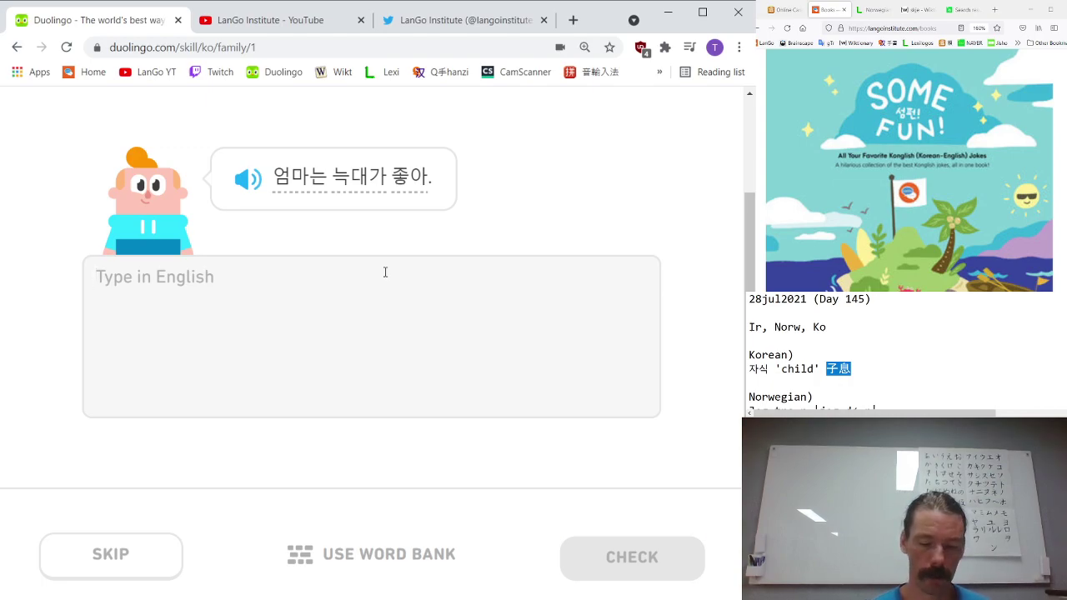
- Translate "엄마는 늑대가 좋아." as "mom likes wolves" and submit the answer
{"action": "type", "text": "mom "}
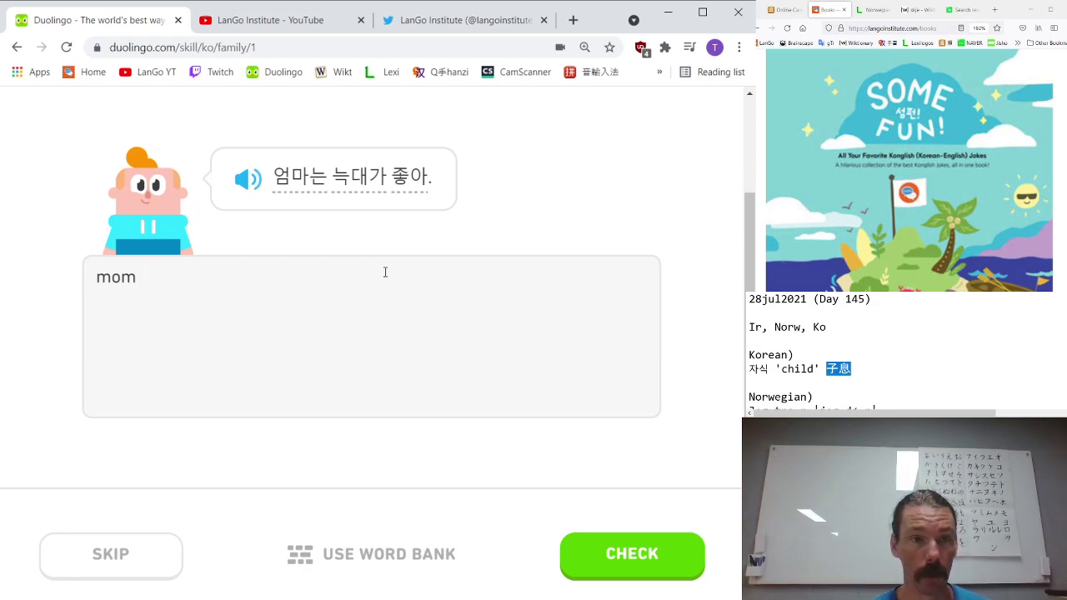
{"action": "type", "text": "likes"}
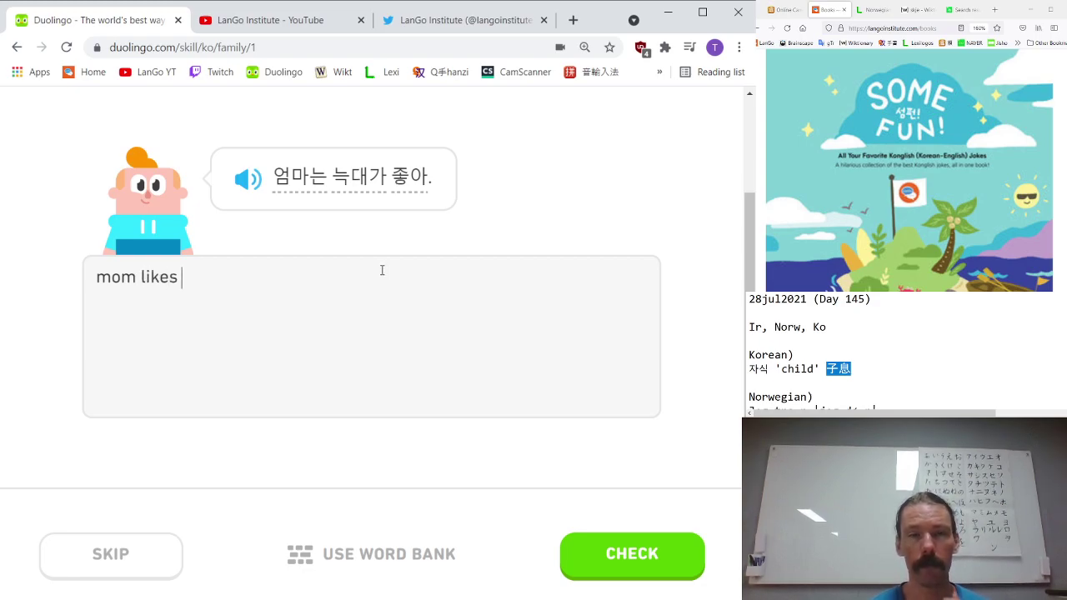
{"action": "mouse_move", "coordinate": [356, 193]}
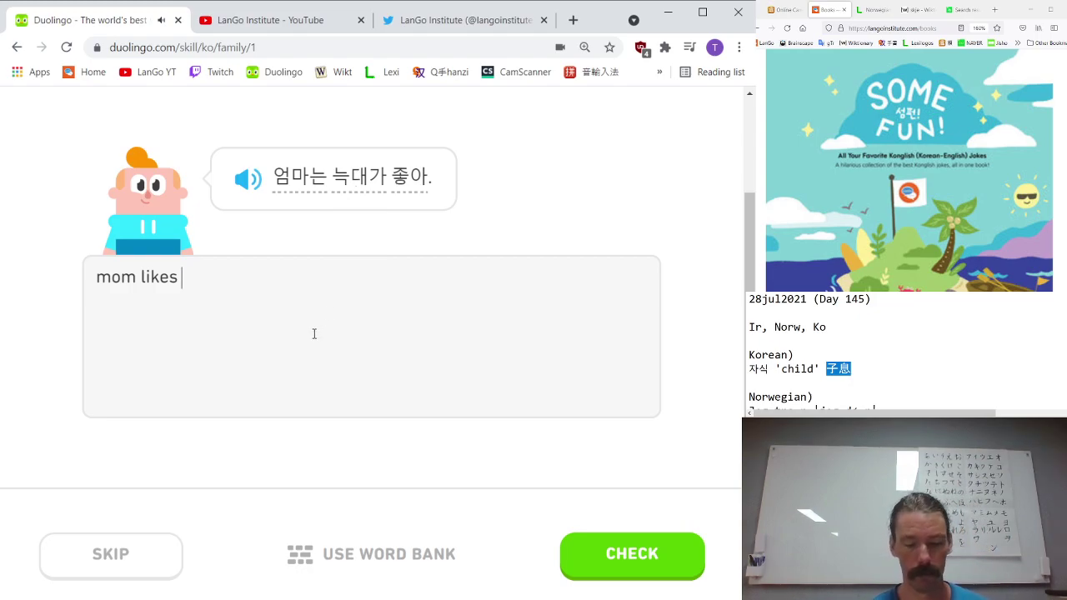
{"action": "type", "text": "wolves"}
{"action": "key", "text": "Return"}
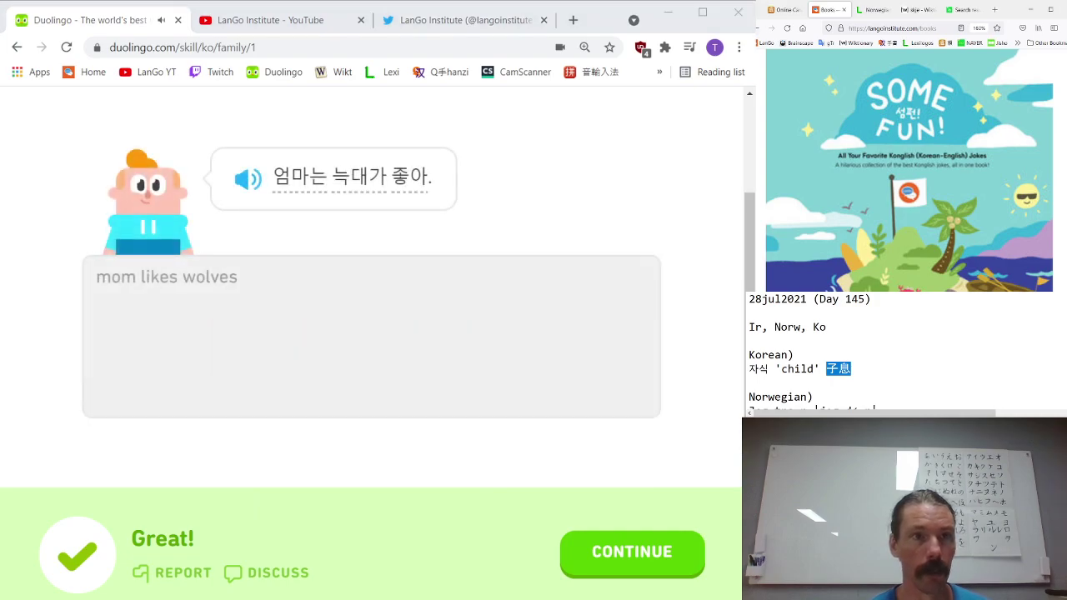
- Set the Lexilogos multilingual keyboard to Korean, write 늑대 with it and cut the word
{"action": "left_click", "coordinate": [869, 10]}
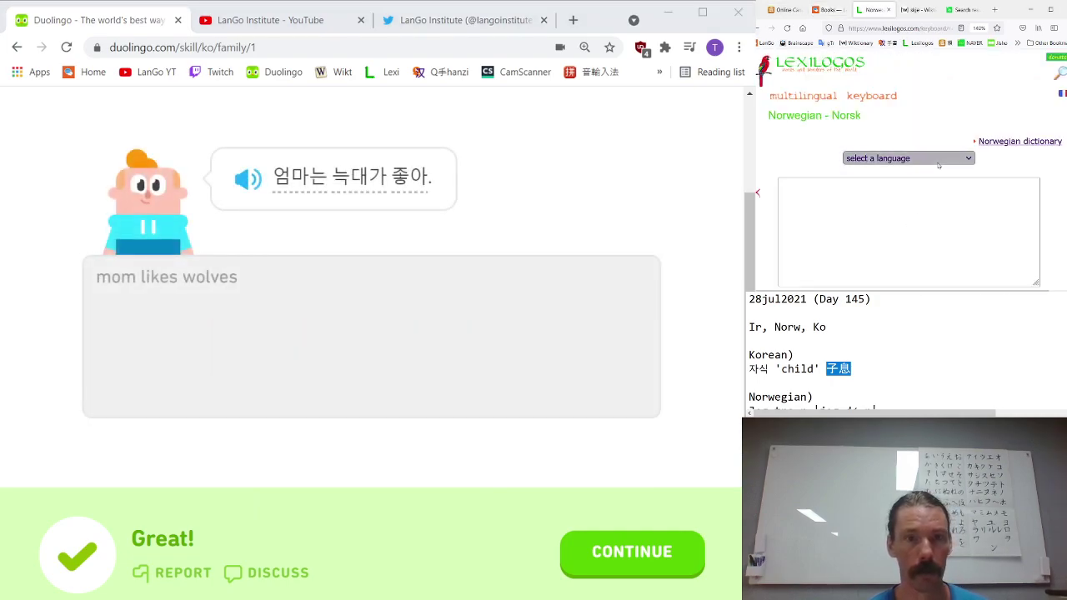
{"action": "key", "text": "l"}
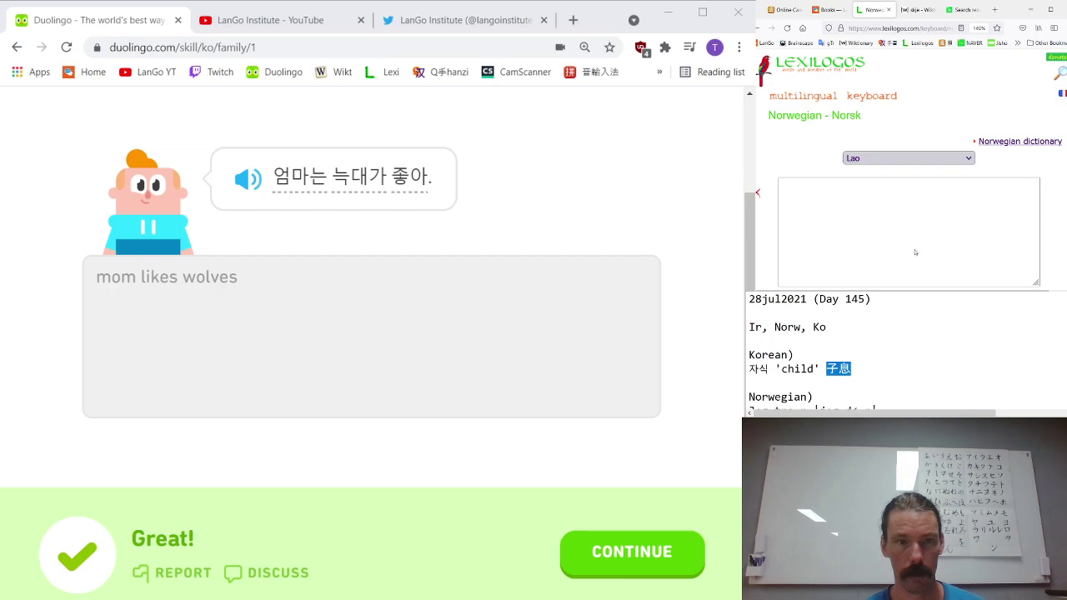
{"action": "key", "text": "k"}
{"action": "key", "text": "o"}
{"action": "left_click", "coordinate": [914, 253]}
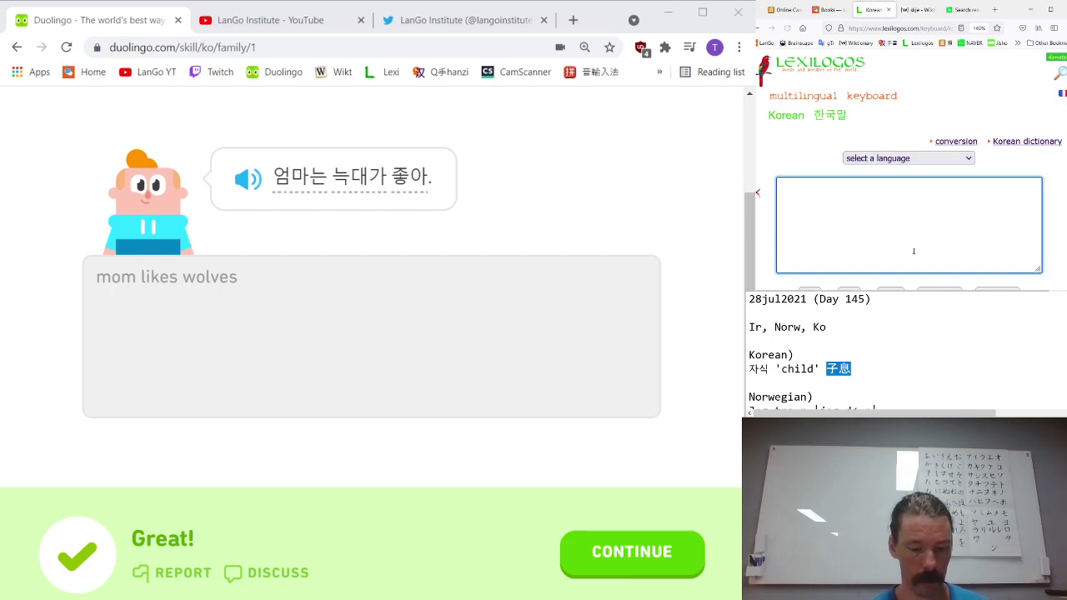
{"action": "type", "text": "neugda"}
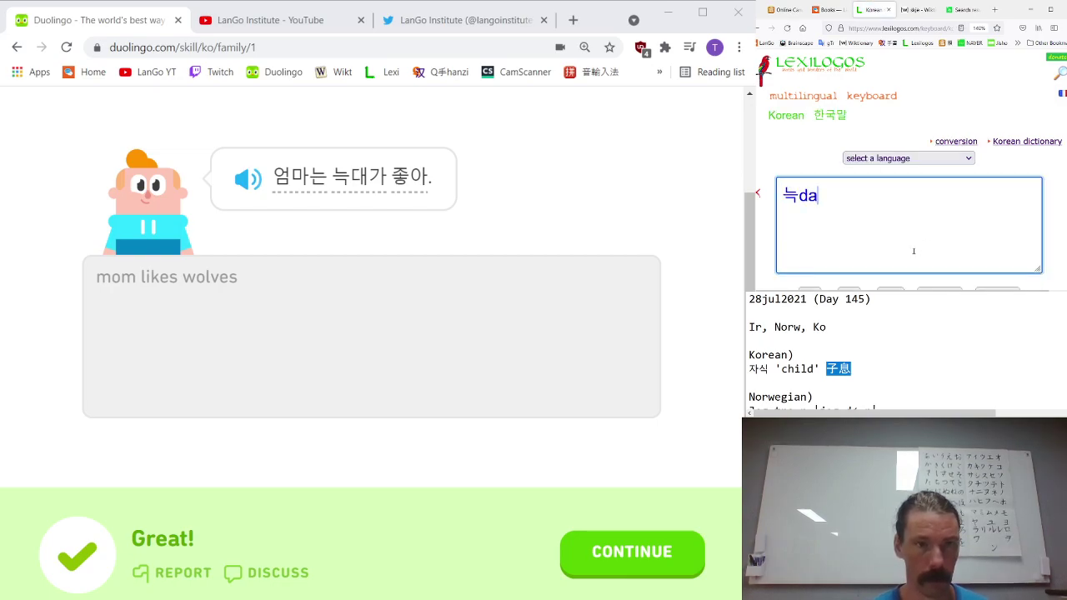
{"action": "type", "text": "e"}
{"action": "key", "text": "ctrl+a"}
{"action": "key", "text": "ctrl+x"}
- Add the entry 늑대 'wolf' below the 자식 line in the Korean section of the notes
{"action": "left_click", "coordinate": [244, 500]}
{"action": "left_click", "coordinate": [909, 388]}
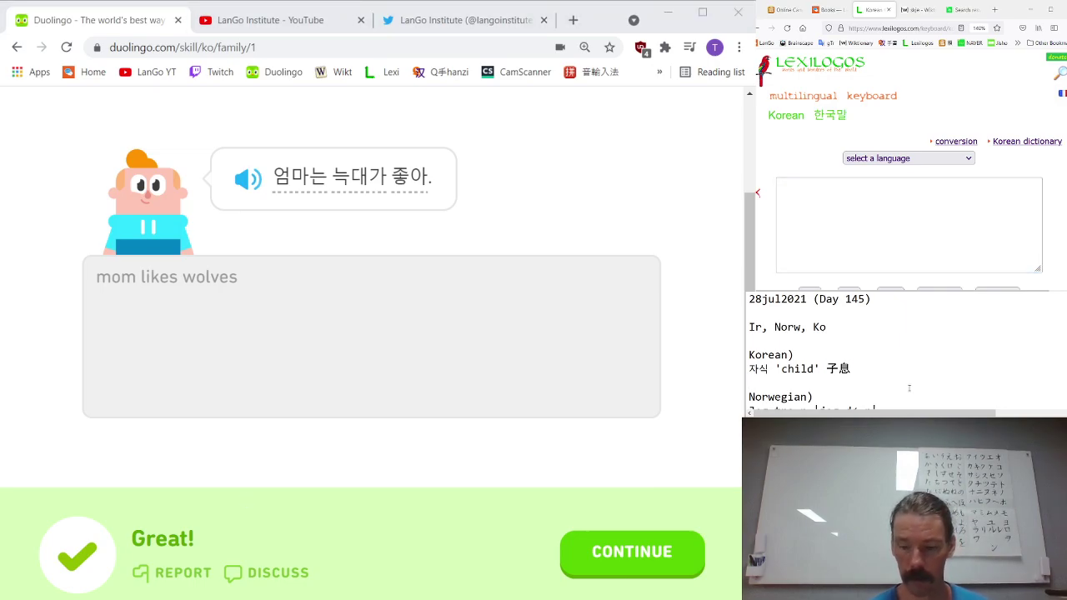
{"action": "key", "text": "Return"}
{"action": "key", "text": "Up"}
{"action": "key", "text": "ctrl+v"}
{"action": "type", "text": "'"}
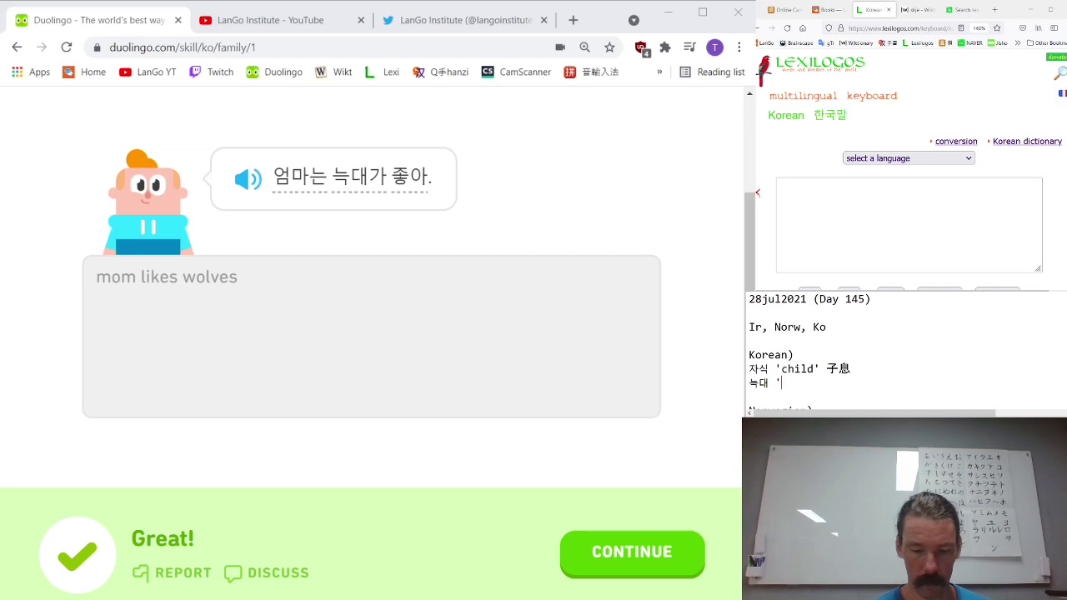
{"action": "type", "text": "wolf'"}
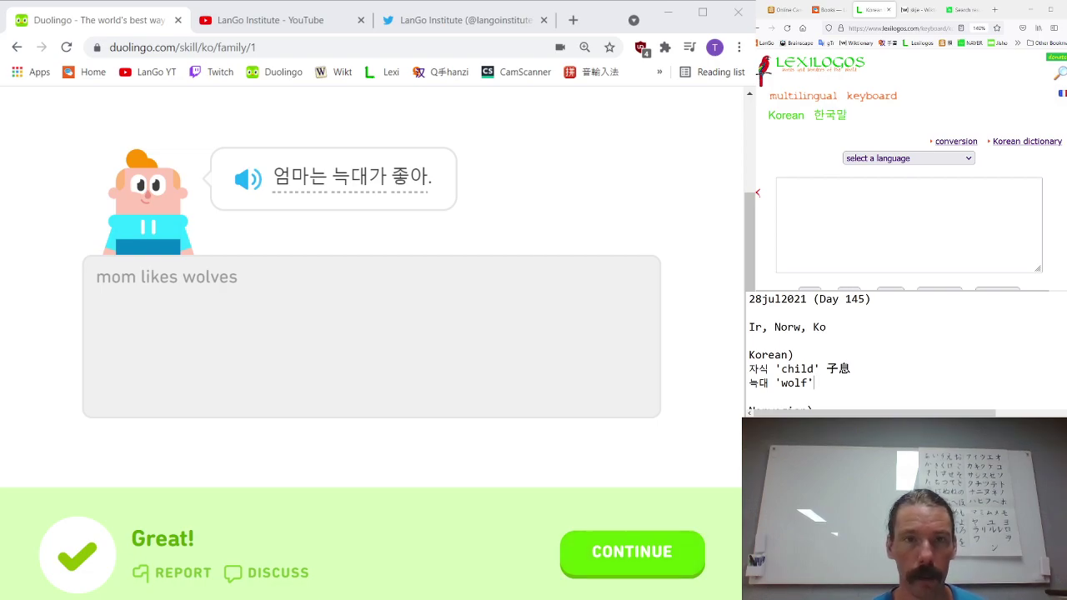
- Finish the completed Korean lesson and start the next Family lesson
{"action": "left_click", "coordinate": [672, 573]}
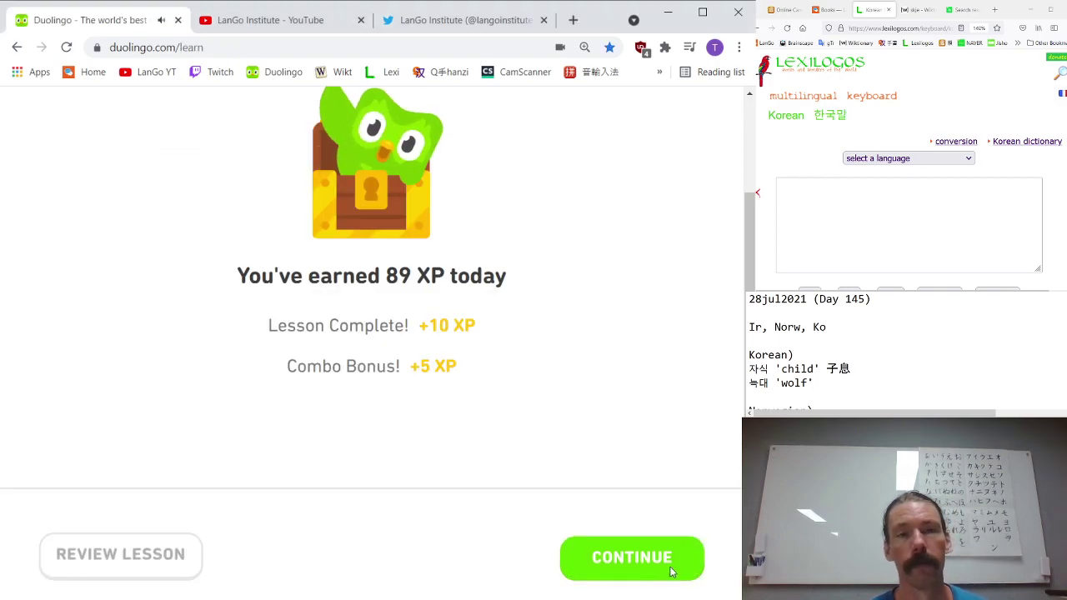
{"action": "left_click", "coordinate": [672, 572]}
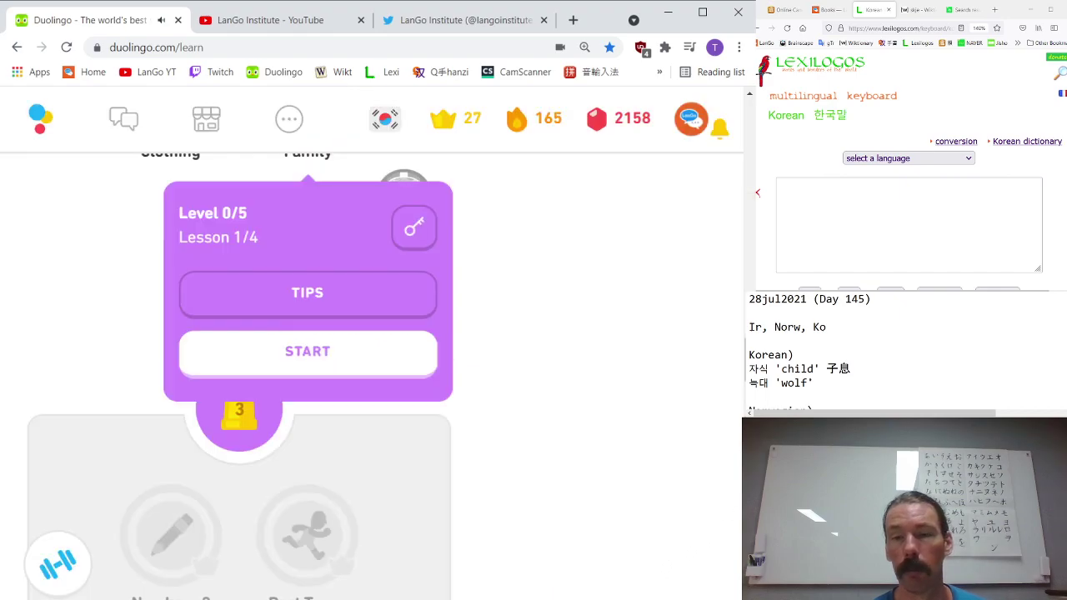
{"action": "left_click", "coordinate": [291, 354]}
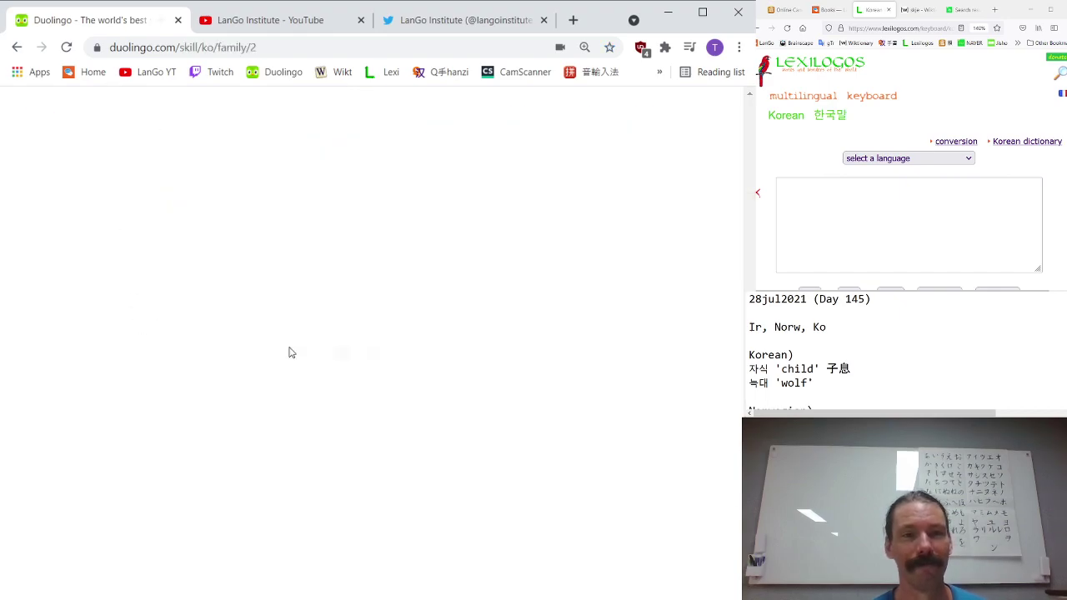
- Add a separate line "SyllableBlockHead" between the language list and the Korean section of the notes
{"action": "left_click", "coordinate": [908, 329]}
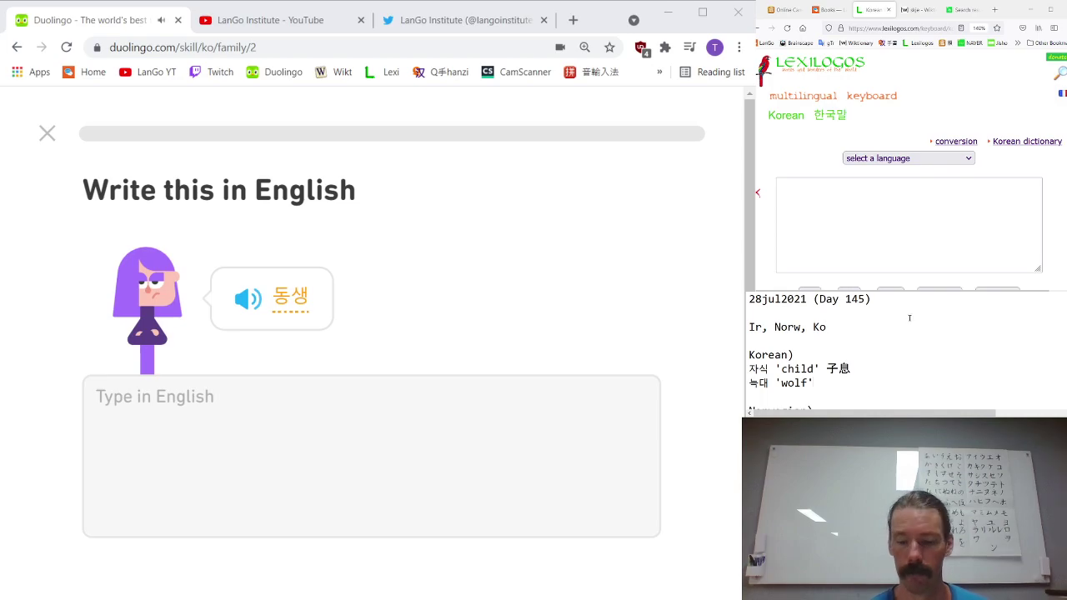
{"action": "key", "text": "Return"}
{"action": "key", "text": "Return"}
{"action": "type", "text": "Syllable "}
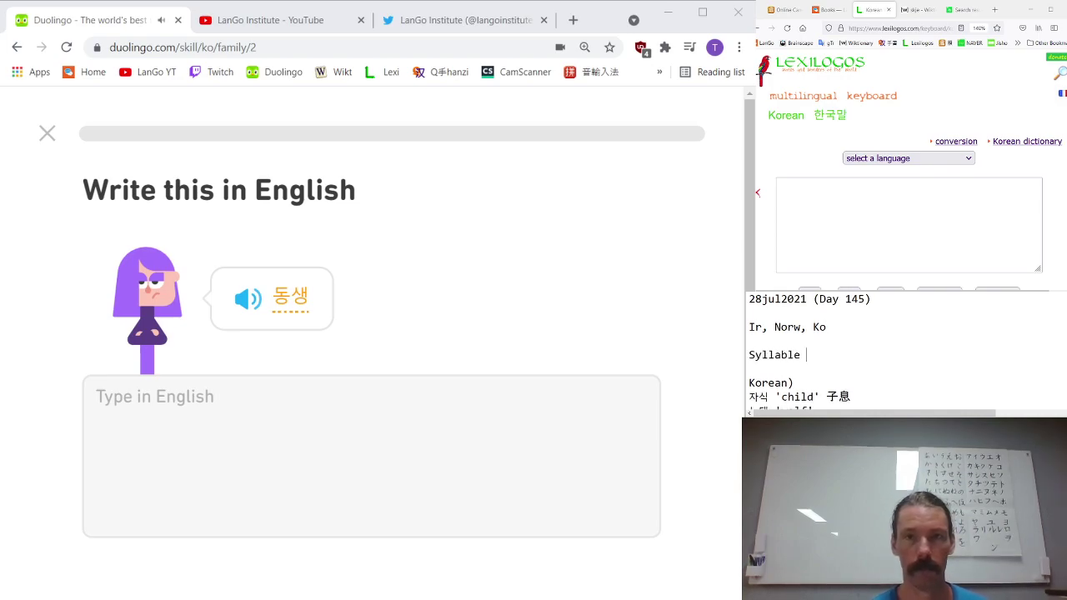
{"action": "type", "text": "BlockHead"}
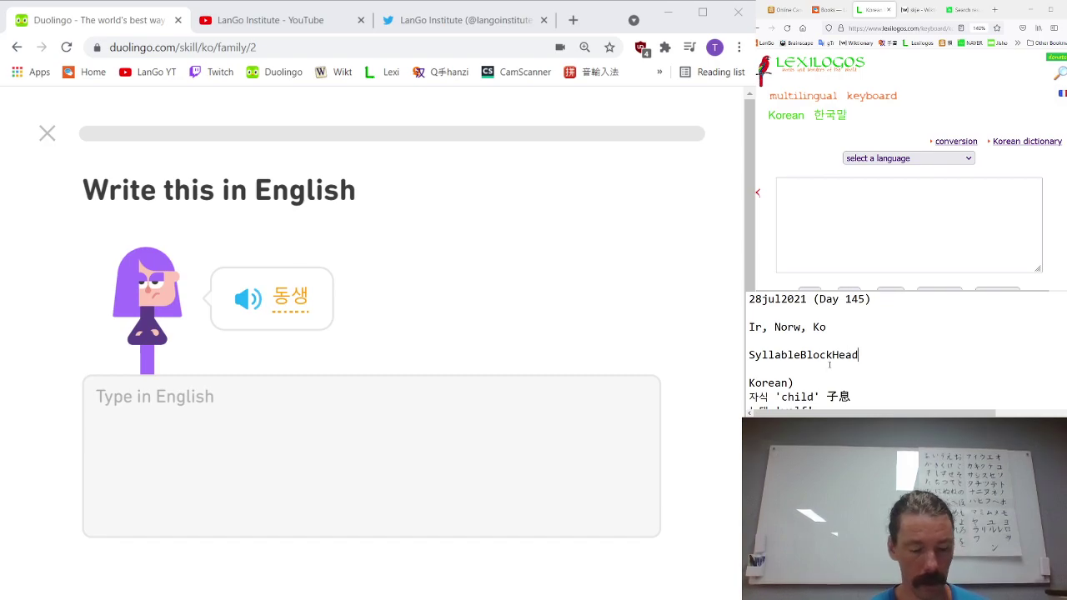
- Quit the newly opened Korean lesson and switch to the Irish course
{"action": "left_click", "coordinate": [46, 134]}
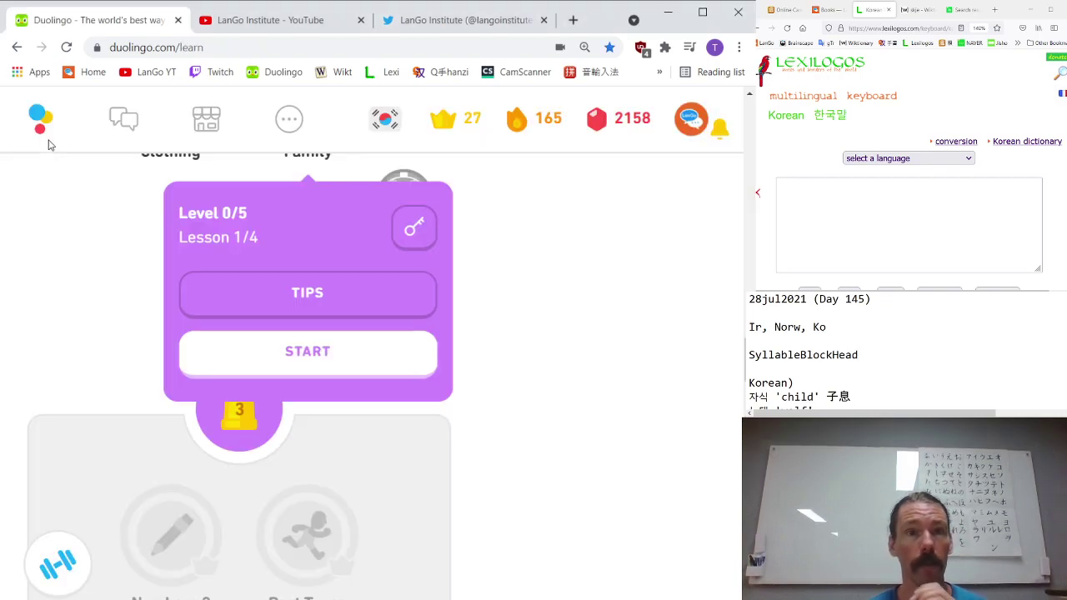
{"action": "mouse_move", "coordinate": [429, 139]}
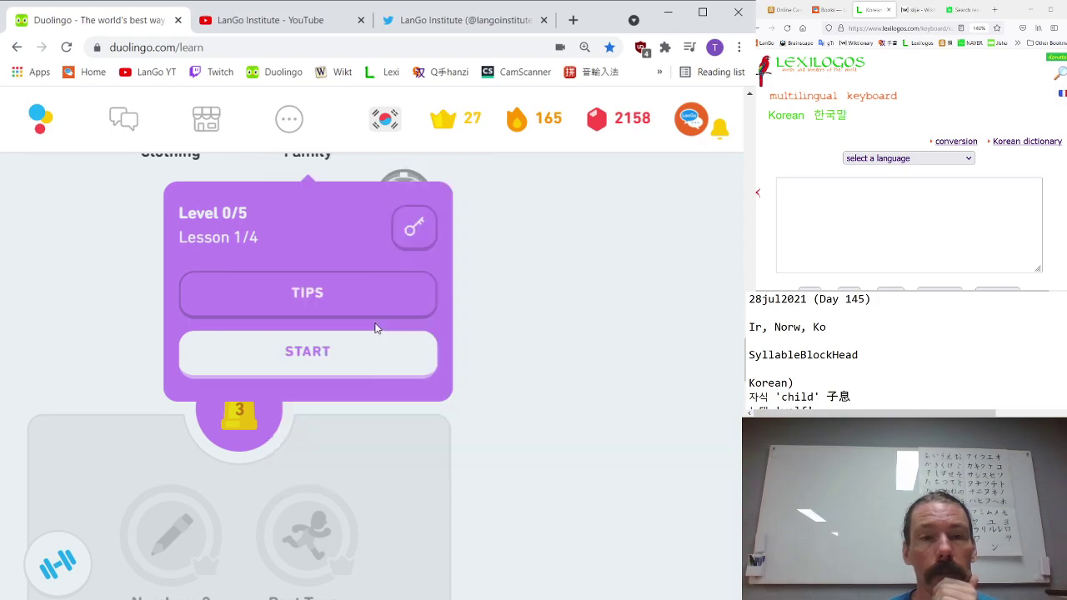
{"action": "left_click", "coordinate": [376, 328]}
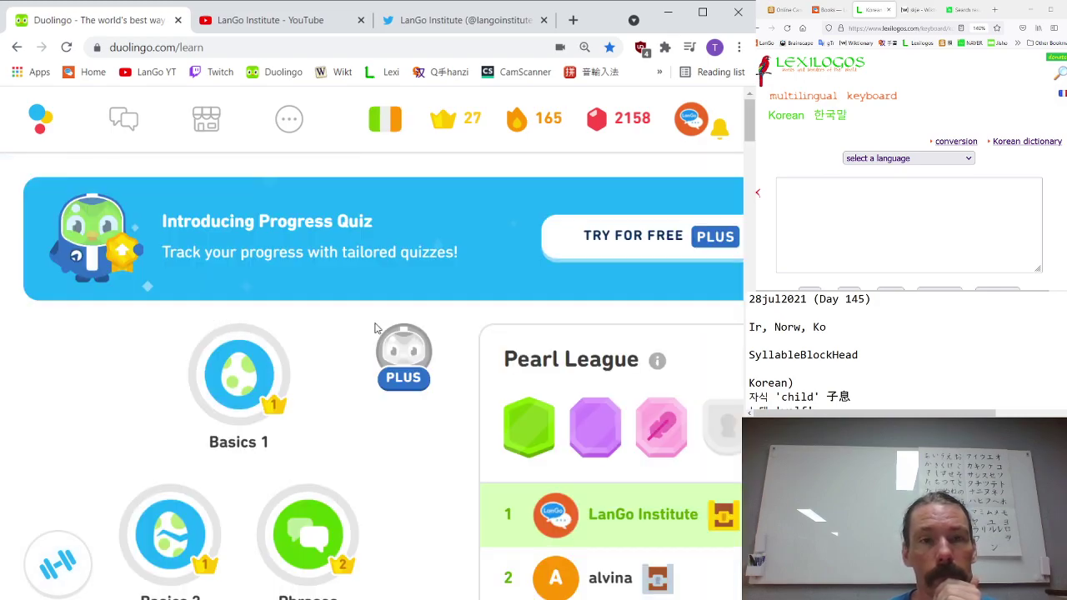
- Find the Places skill in the Irish course and start its first lesson
{"action": "scroll", "coordinate": [336, 498], "scroll_direction": "down", "scroll_amount": 8}
{"action": "scroll", "coordinate": [337, 500], "scroll_direction": "up", "scroll_amount": 4}
{"action": "scroll", "coordinate": [338, 501], "scroll_direction": "down", "scroll_amount": 4}
{"action": "scroll", "coordinate": [337, 504], "scroll_direction": "down", "scroll_amount": 5}
{"action": "scroll", "coordinate": [337, 505], "scroll_direction": "down", "scroll_amount": 5}
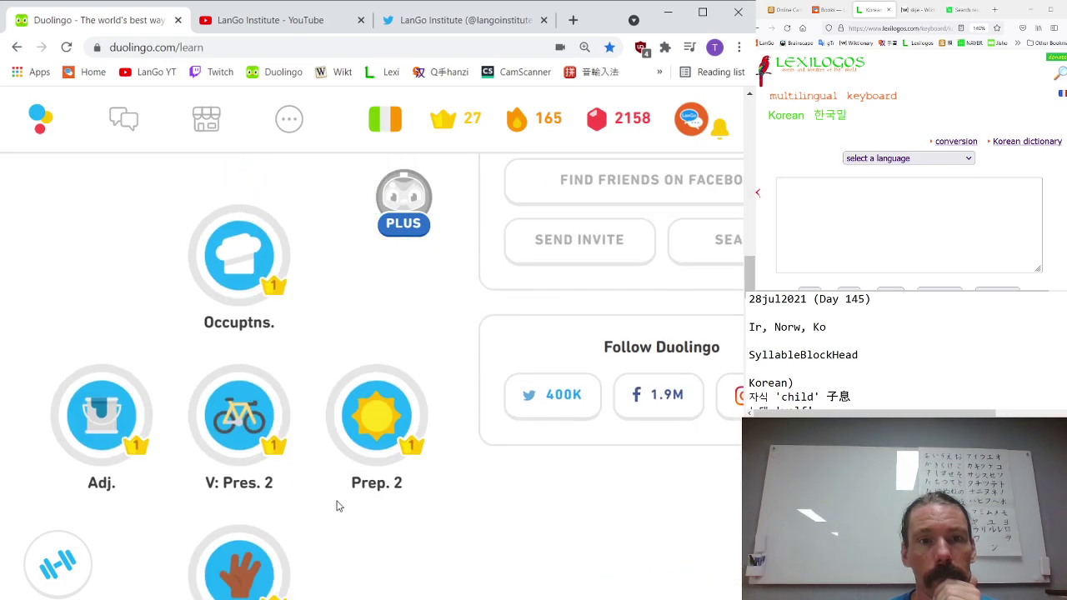
{"action": "scroll", "coordinate": [338, 506], "scroll_direction": "up", "scroll_amount": 10}
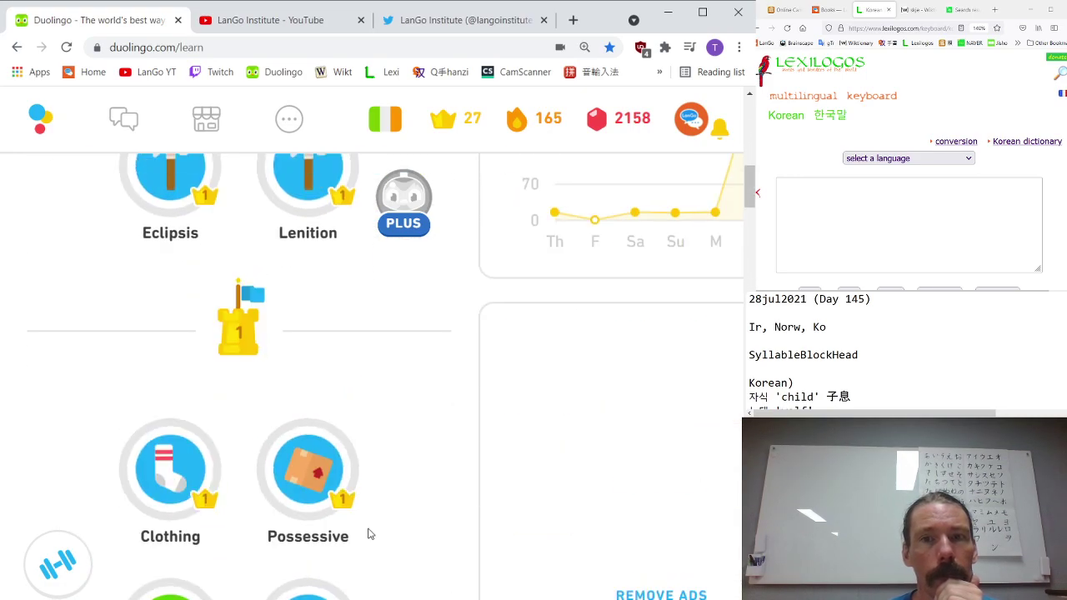
{"action": "scroll", "coordinate": [371, 534], "scroll_direction": "up", "scroll_amount": 3}
{"action": "scroll", "coordinate": [371, 532], "scroll_direction": "down", "scroll_amount": 7}
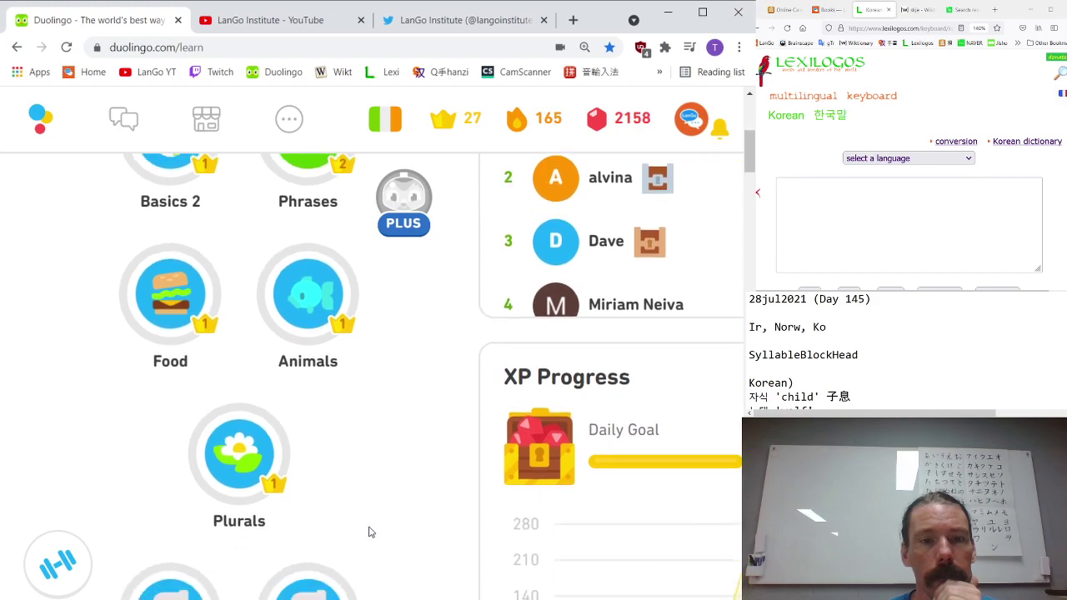
{"action": "scroll", "coordinate": [371, 532], "scroll_direction": "down", "scroll_amount": 5}
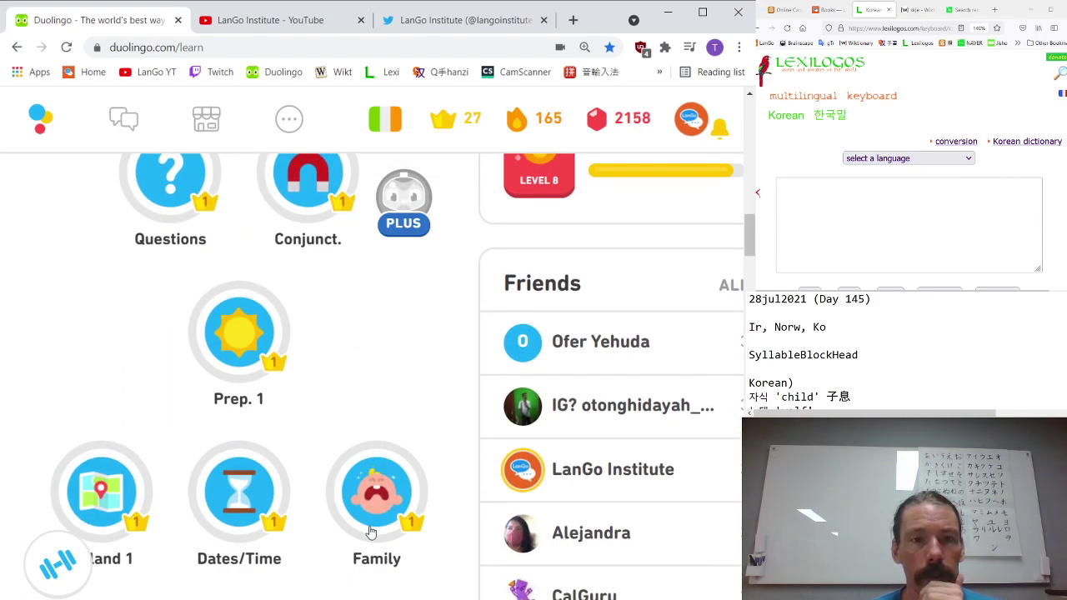
{"action": "scroll", "coordinate": [371, 532], "scroll_direction": "down", "scroll_amount": 5}
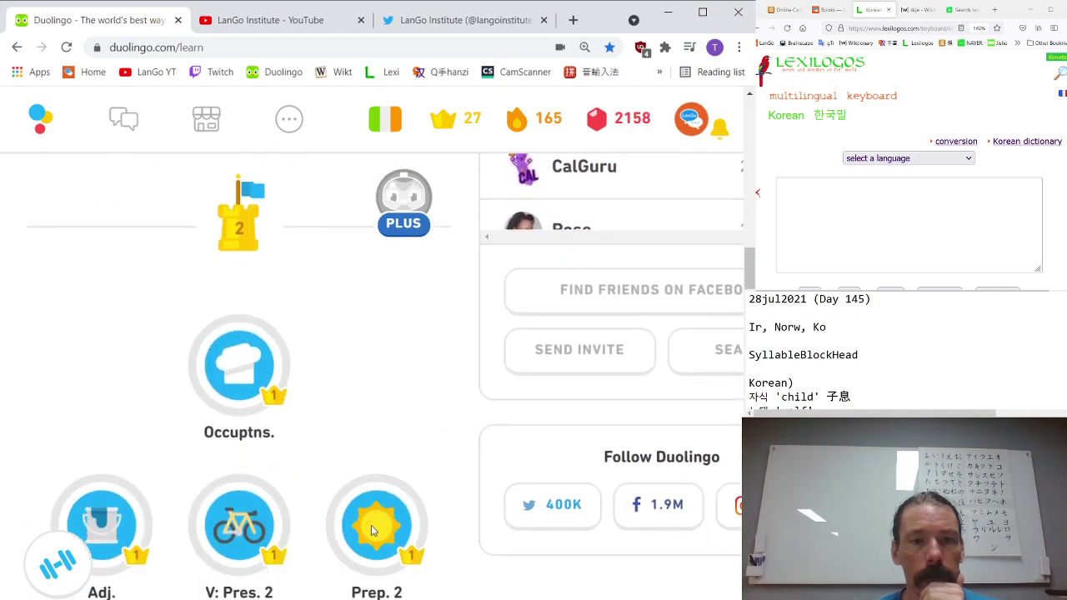
{"action": "scroll", "coordinate": [371, 532], "scroll_direction": "down", "scroll_amount": 6}
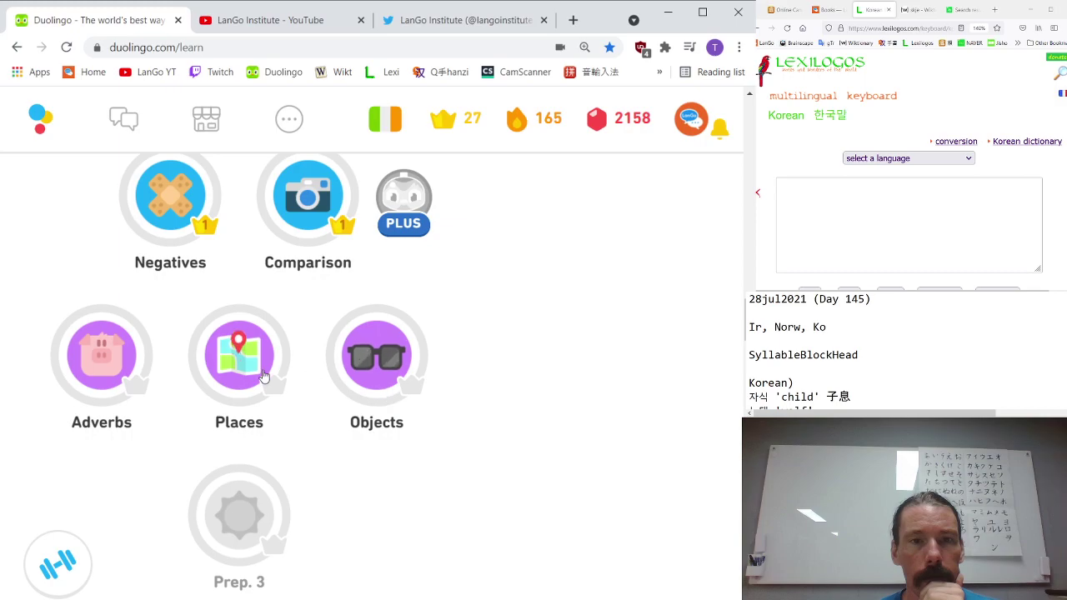
{"action": "left_click", "coordinate": [239, 350]}
{"action": "left_click", "coordinate": [287, 564]}
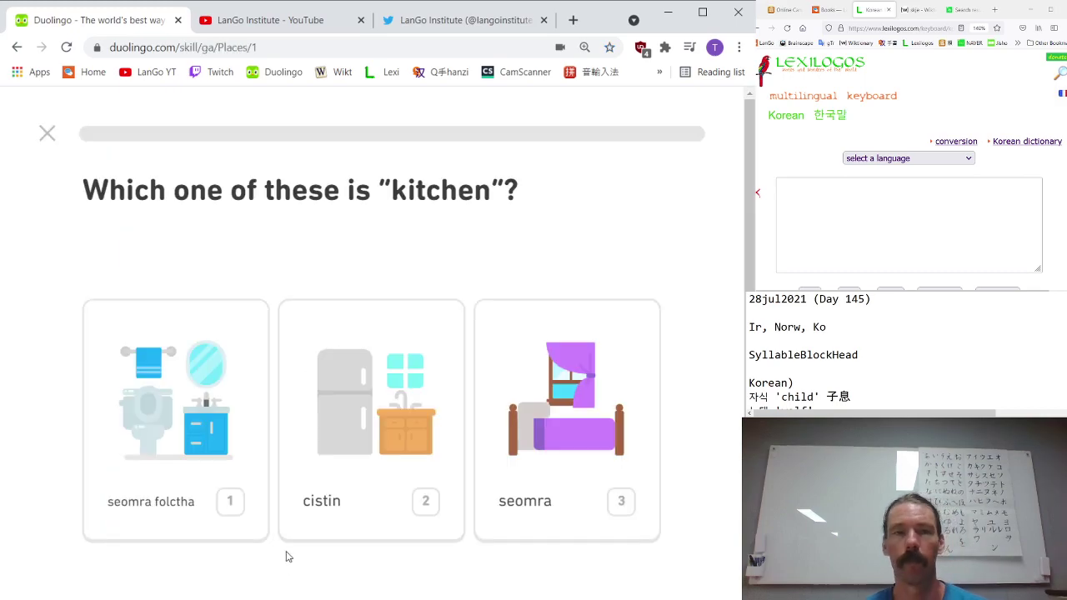
- Try the Irish room words, answer "cistin" for "kitchen", submit it and continue to the next exercise
{"action": "left_click", "coordinate": [498, 477]}
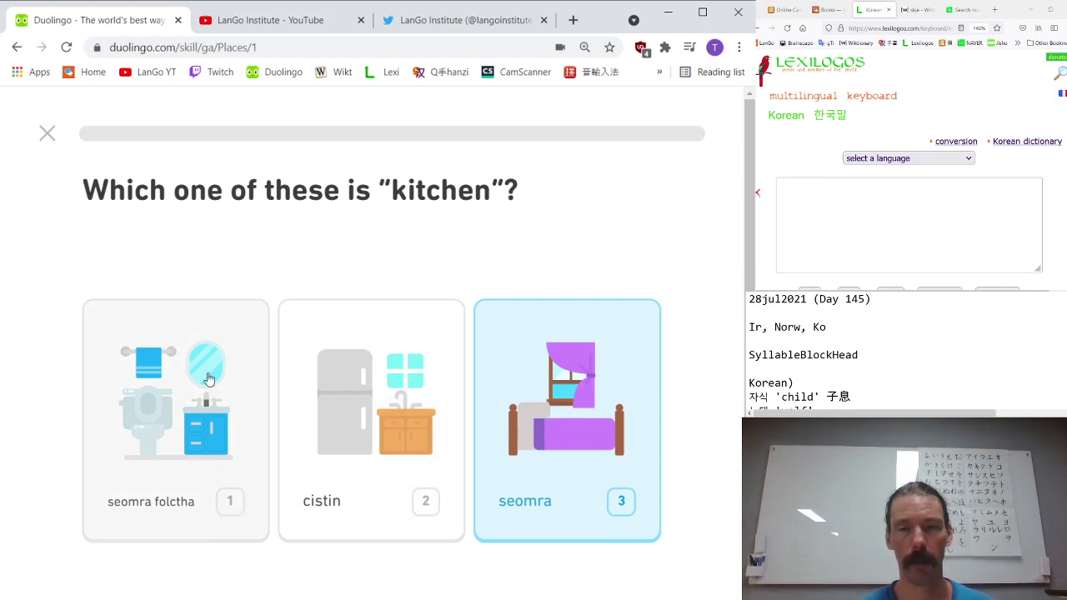
{"action": "left_click", "coordinate": [382, 352]}
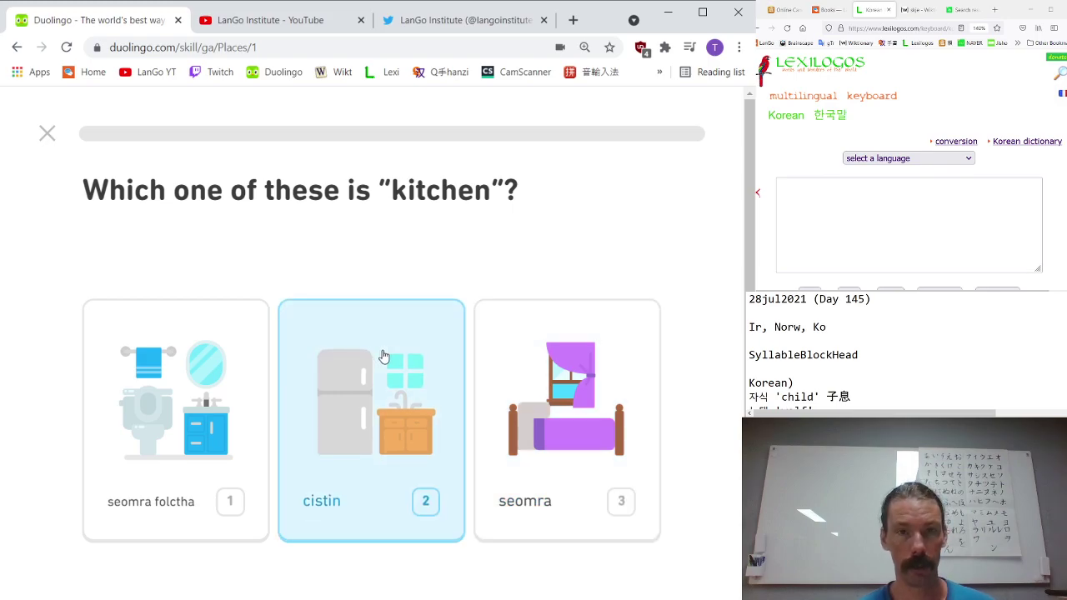
{"action": "left_click", "coordinate": [163, 372]}
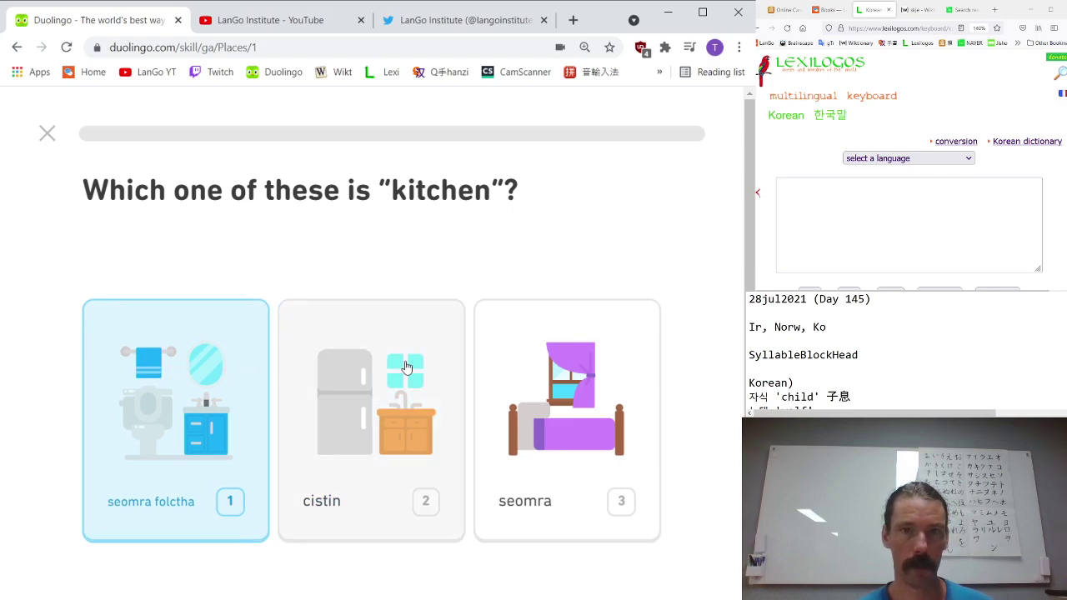
{"action": "left_click", "coordinate": [406, 367]}
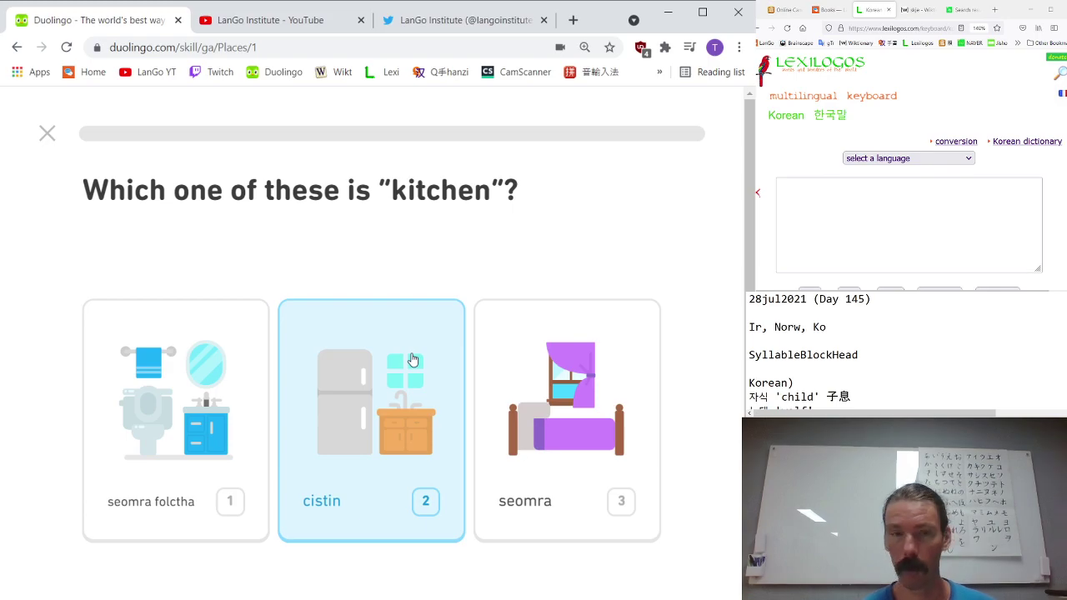
{"action": "key", "text": "Return"}
{"action": "key", "text": "Return"}
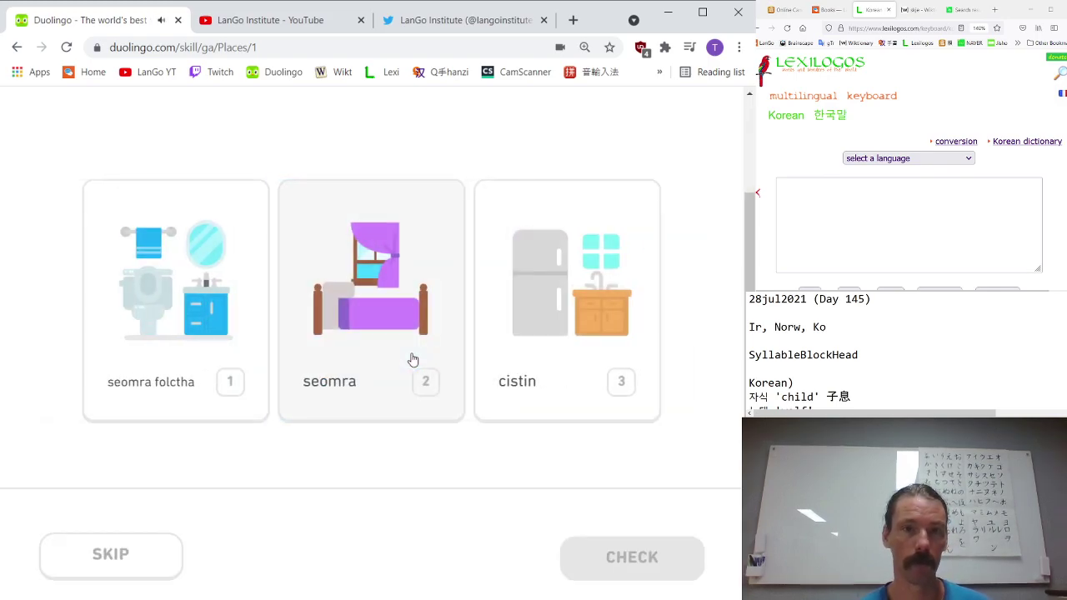
- Answer the picture exercise with "seomra", submit it and continue to the next exercise
{"action": "left_click", "coordinate": [401, 370]}
{"action": "key", "text": "Return"}
{"action": "key", "text": "Return"}
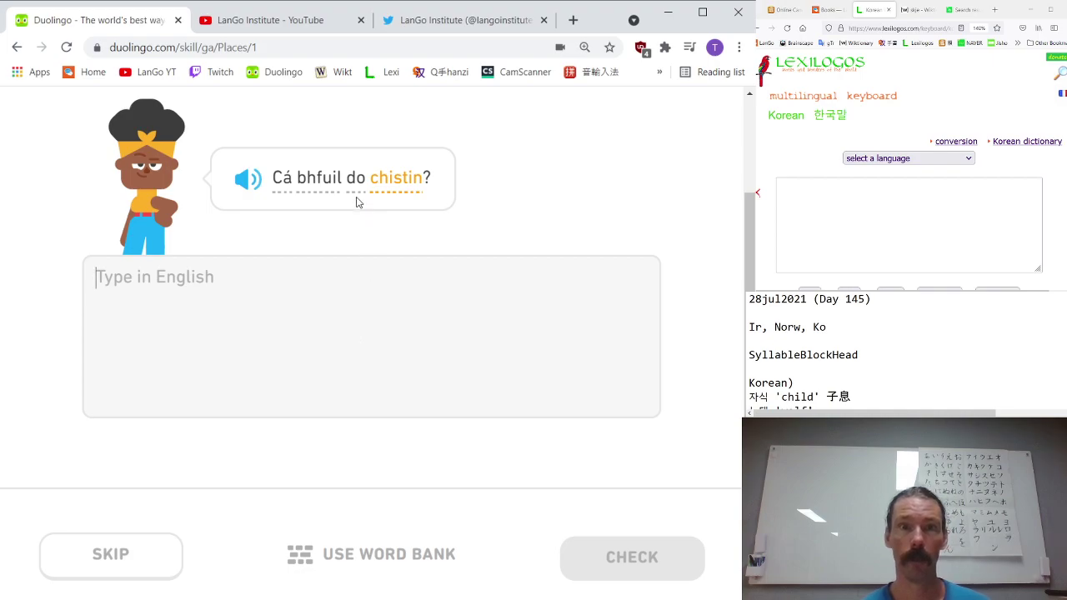
- Translate "Cá bhfuil do chistin?" as "where is your kitchen", submit it and continue to the next exercise
{"action": "left_click_drag", "start_coordinate": [349, 201], "coordinate": [385, 211]}
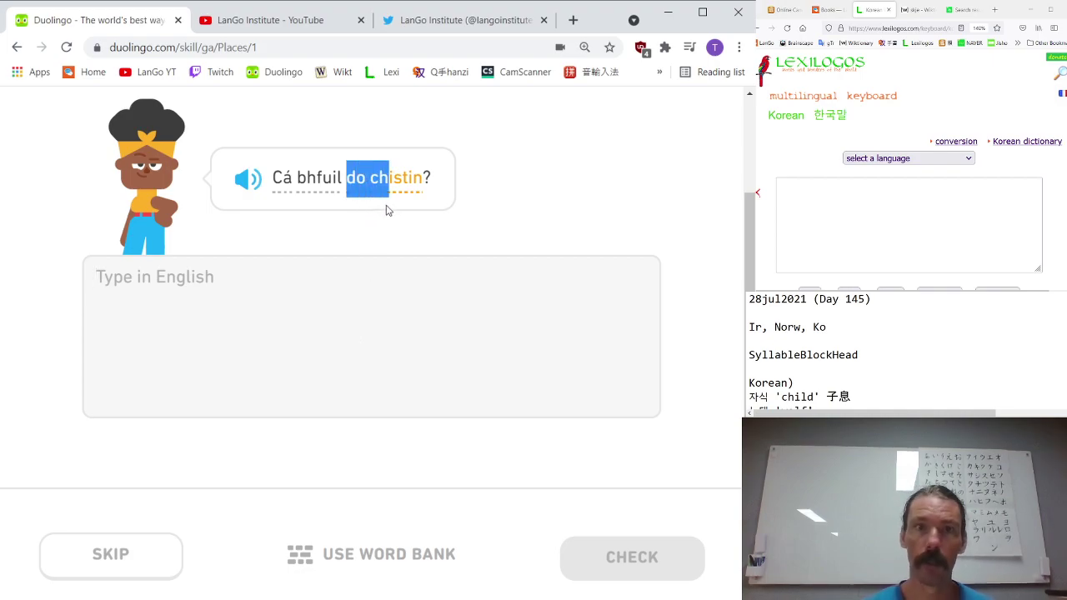
{"action": "left_click", "coordinate": [304, 316]}
{"action": "type", "text": "where is"}
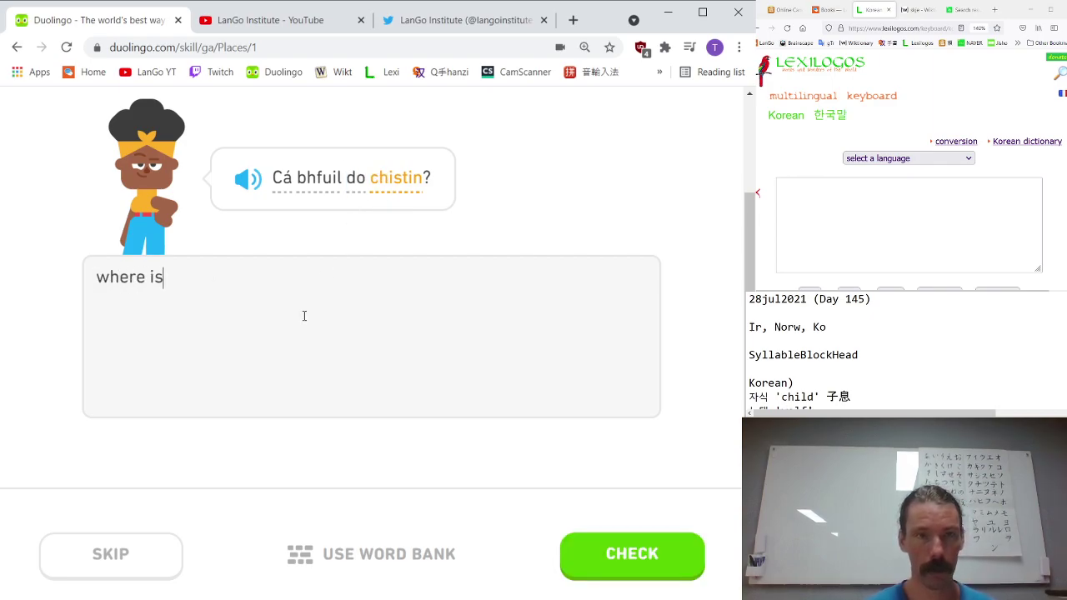
{"action": "type", "text": " your kitchen"}
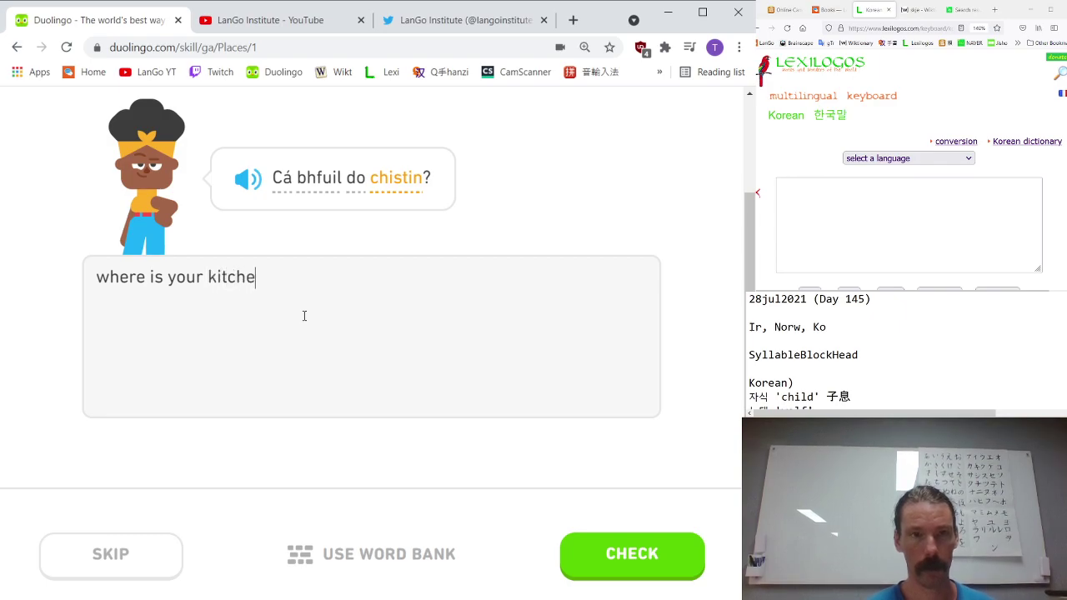
{"action": "key", "text": "Return"}
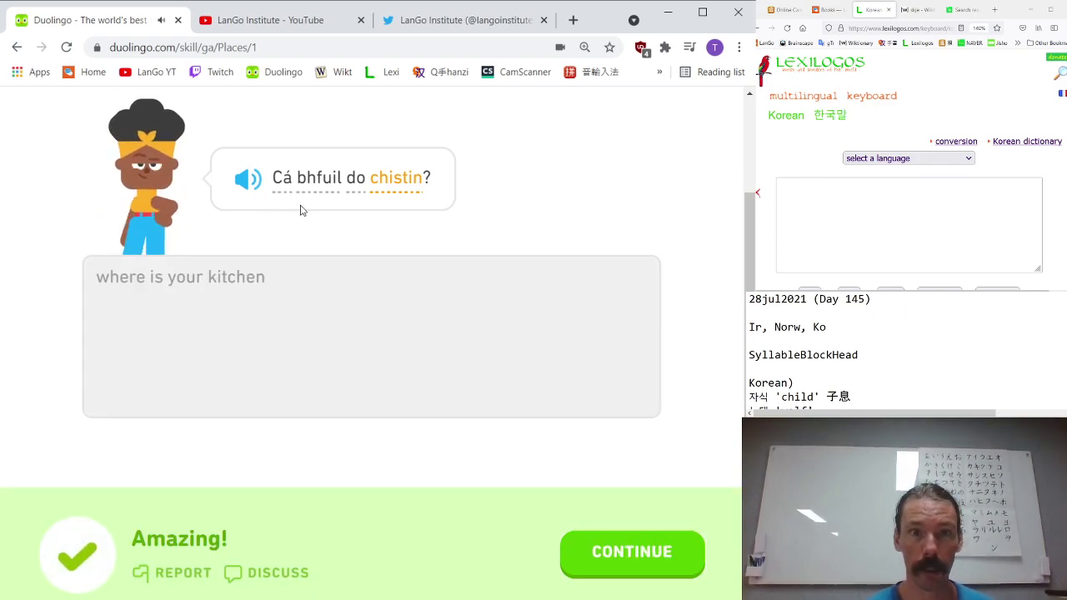
{"action": "left_click_drag", "start_coordinate": [297, 208], "coordinate": [321, 209]}
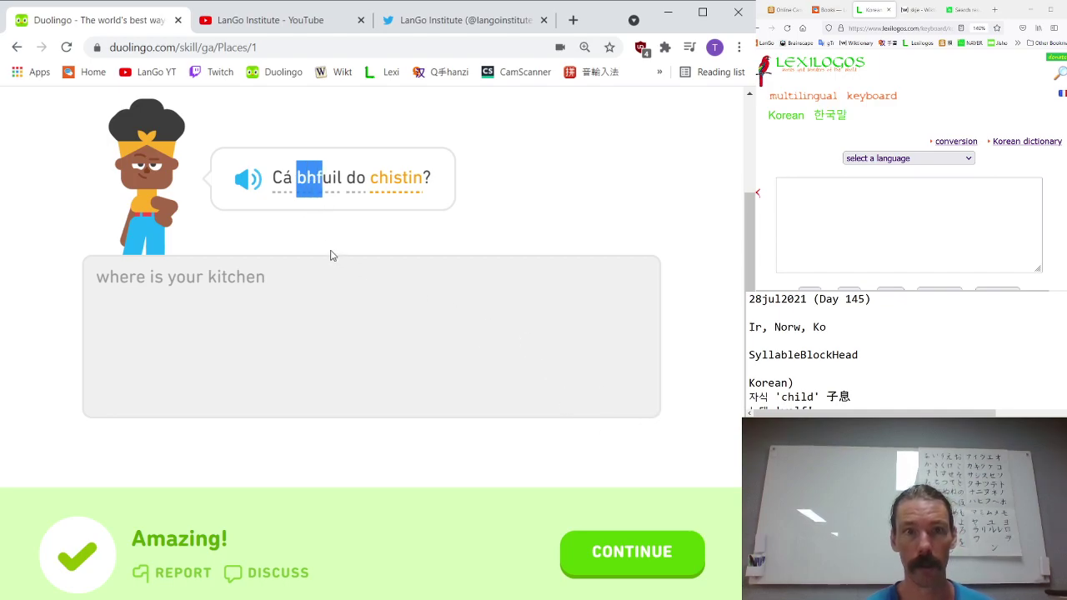
{"action": "left_click", "coordinate": [654, 577]}
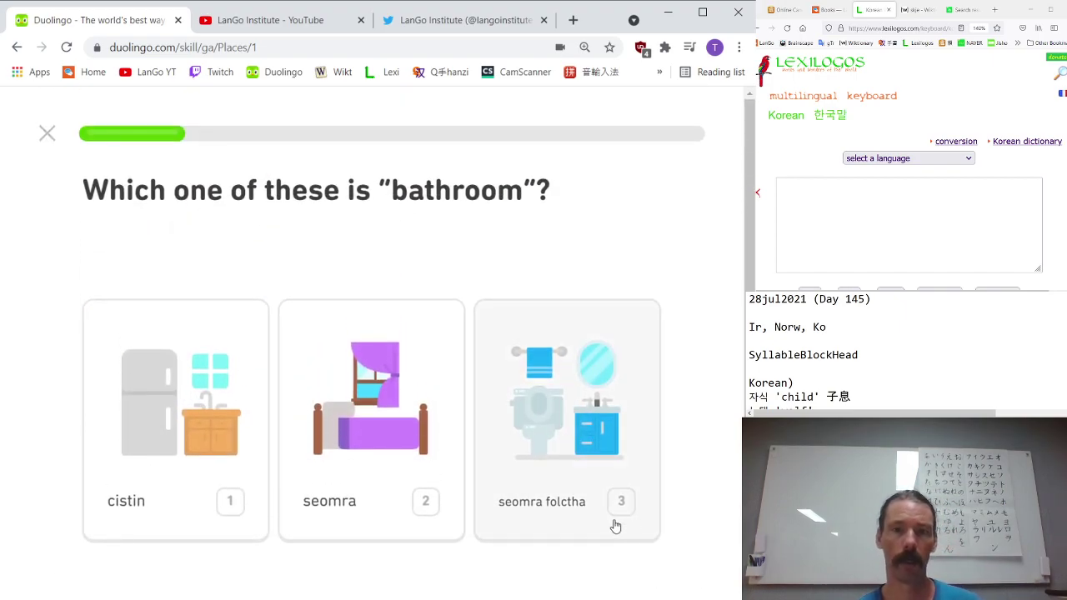
- Choose "seomra folctha" for "bathroom", submit it and continue to the next exercise
{"action": "left_click", "coordinate": [615, 527]}
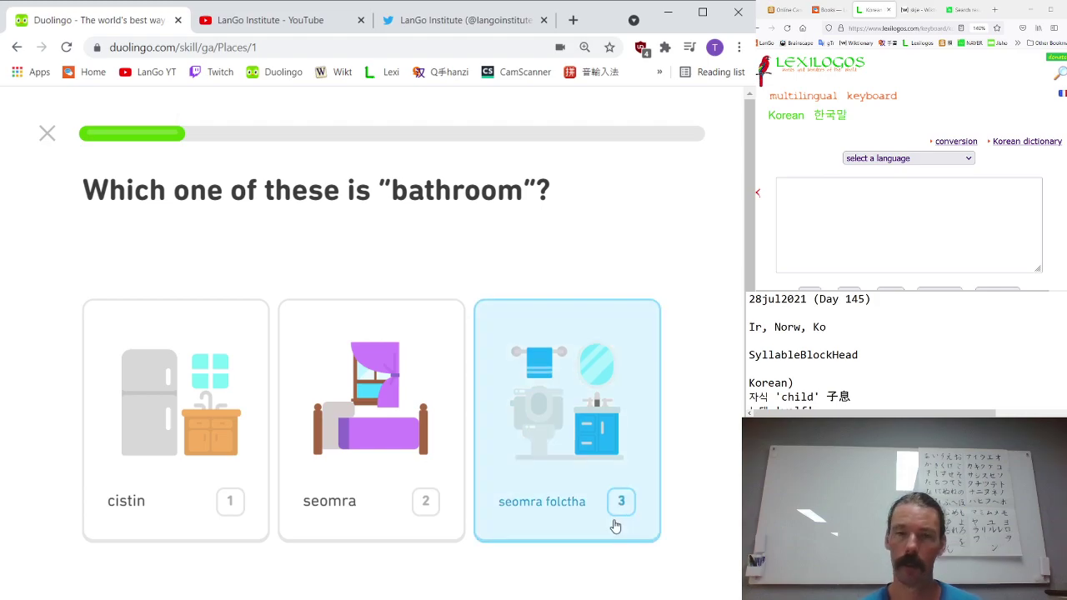
{"action": "key", "text": "Return"}
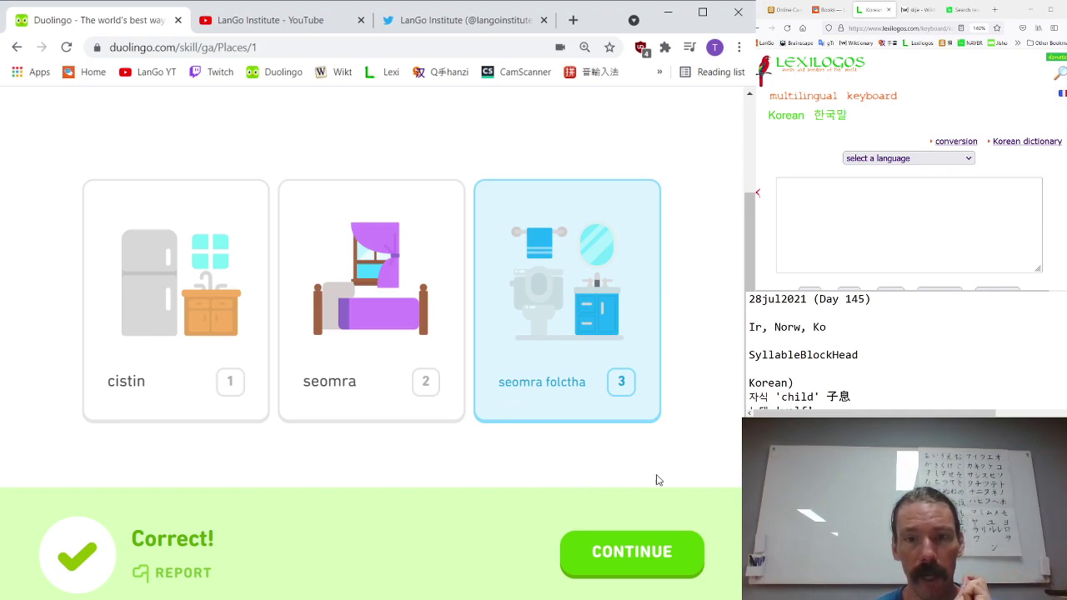
{"action": "left_click", "coordinate": [681, 556]}
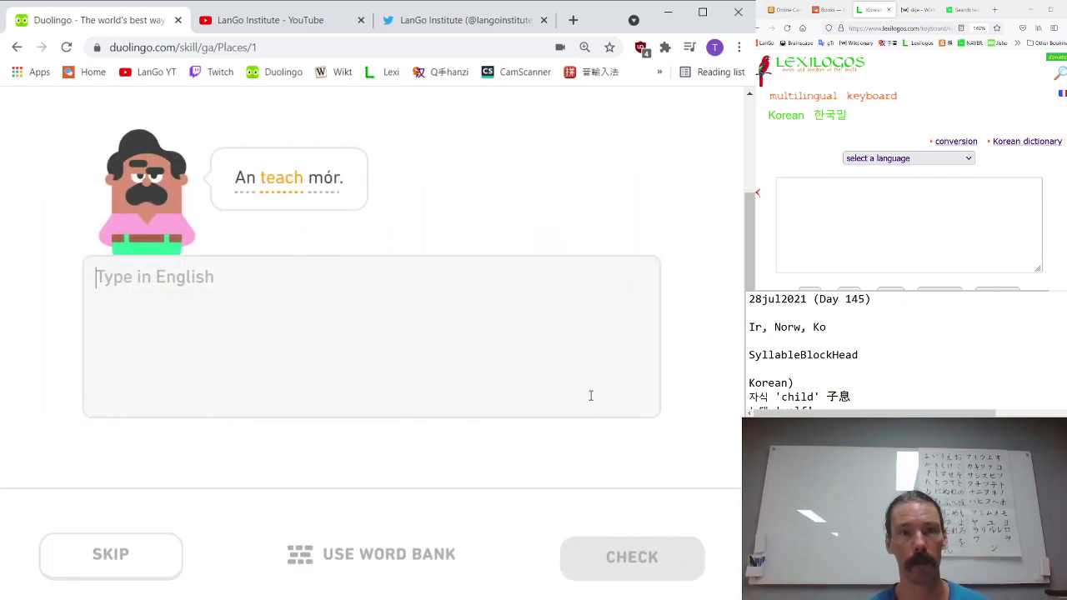
- Translate "An teach mór." as "the big house", submit it and continue to the next exercise
{"action": "type", "text": "the "}
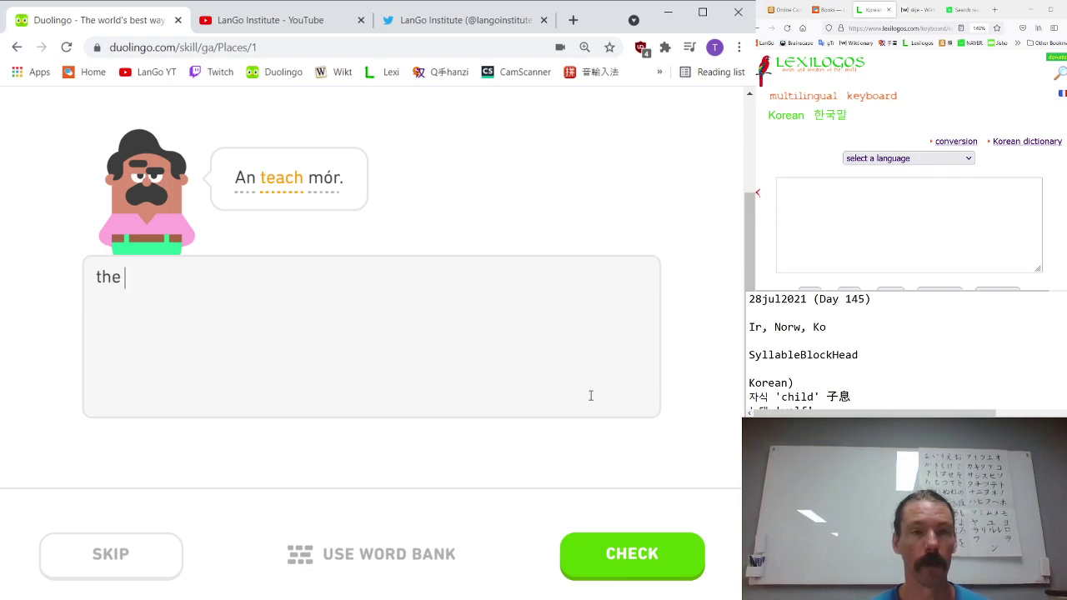
{"action": "type", "text": "big house"}
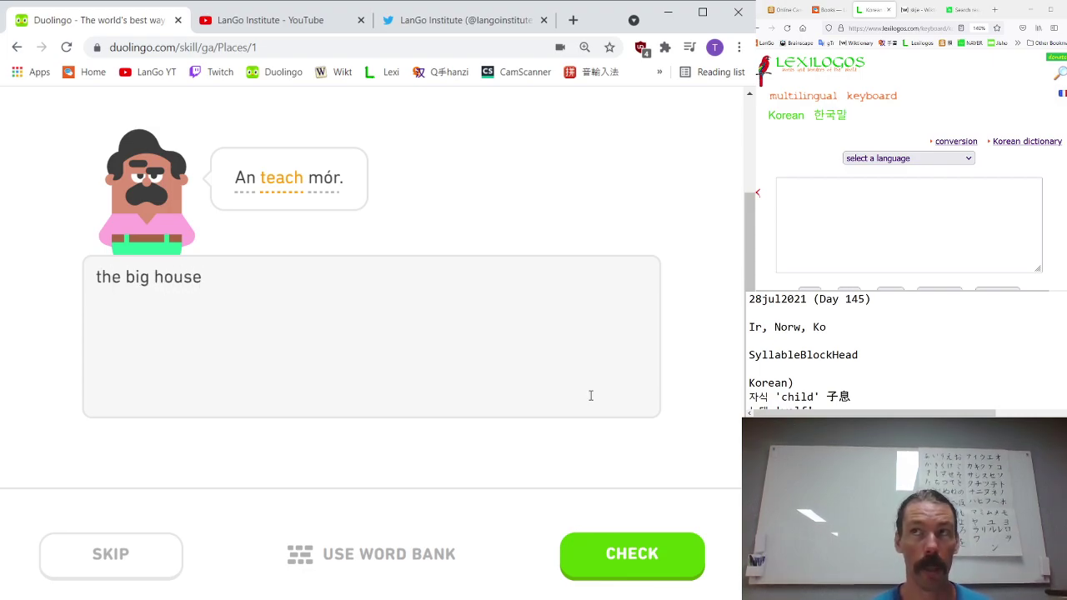
{"action": "key", "text": "Return"}
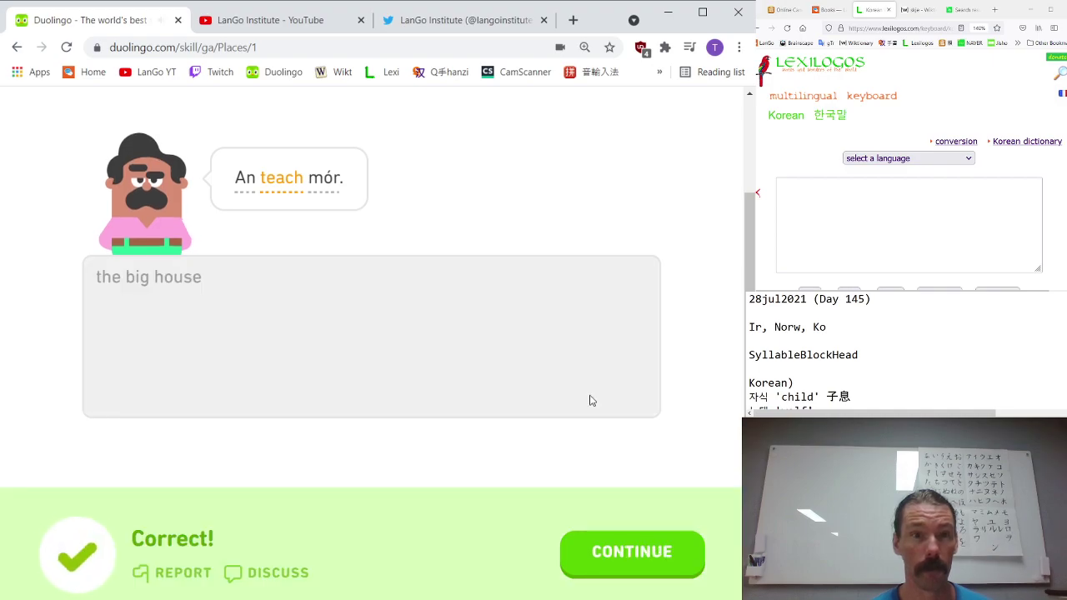
{"action": "key", "text": "Return"}
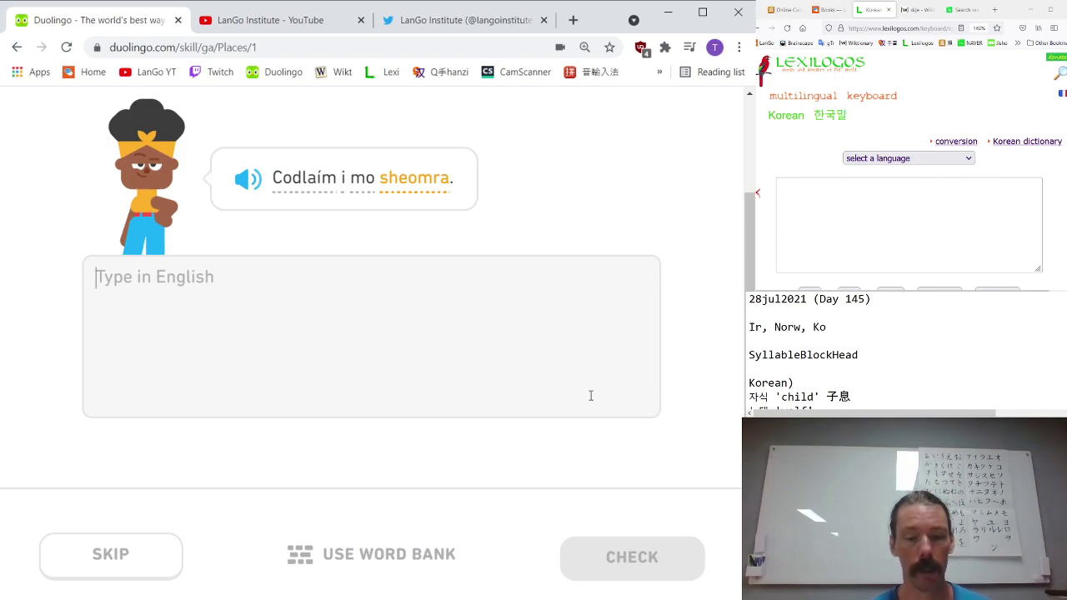
- Translate "Codlaím i mo sheomra." as "i sleep in my room", submit it and continue to the next exercise
{"action": "type", "text": "i sleep"}
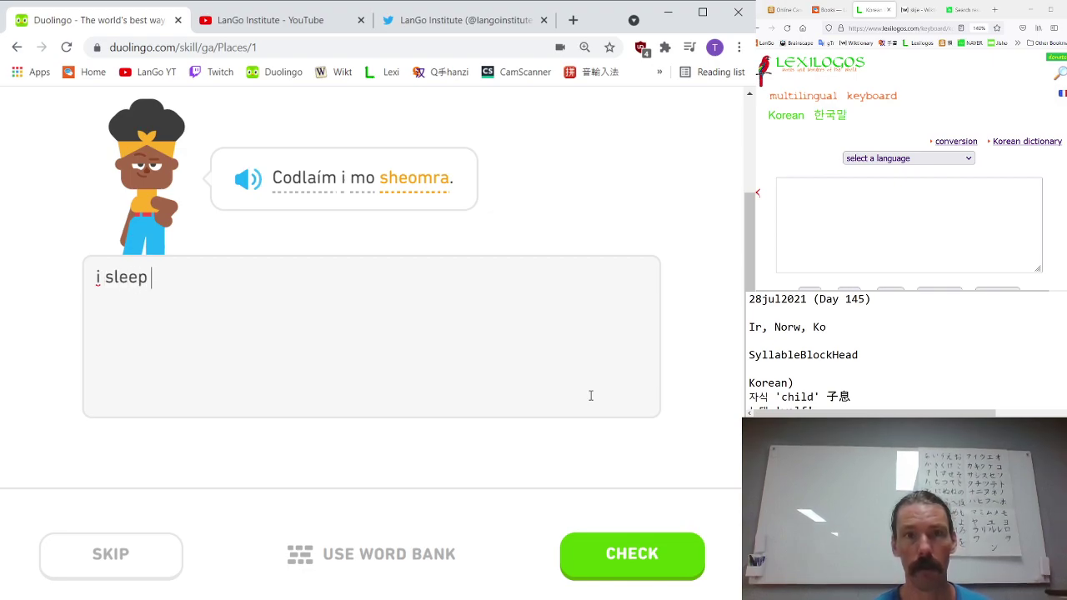
{"action": "type", "text": "in my ro"}
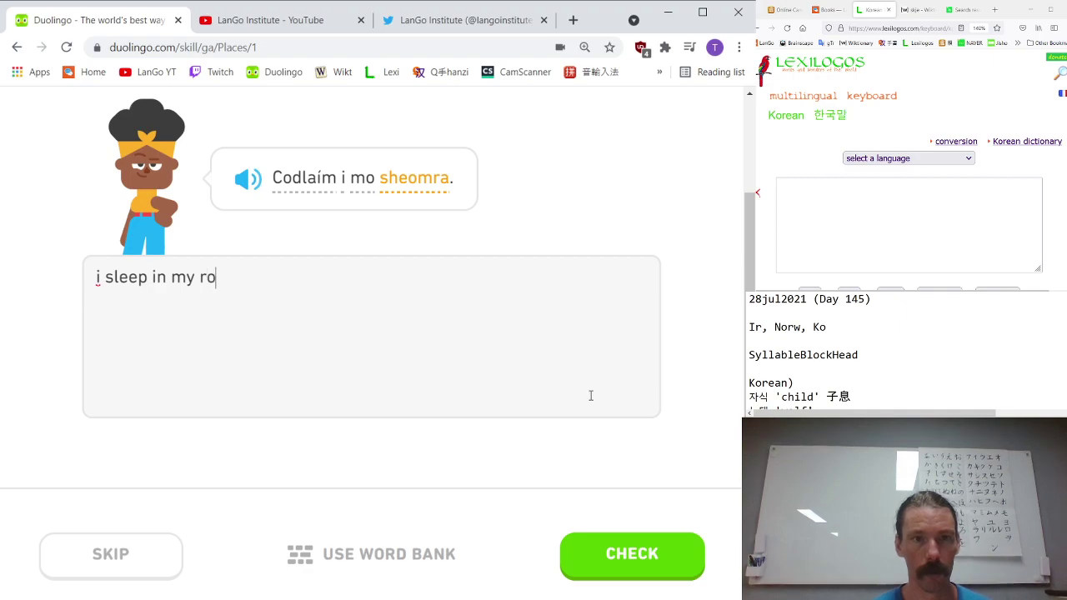
{"action": "type", "text": "om"}
{"action": "key", "text": "Return"}
{"action": "key", "text": "Return"}
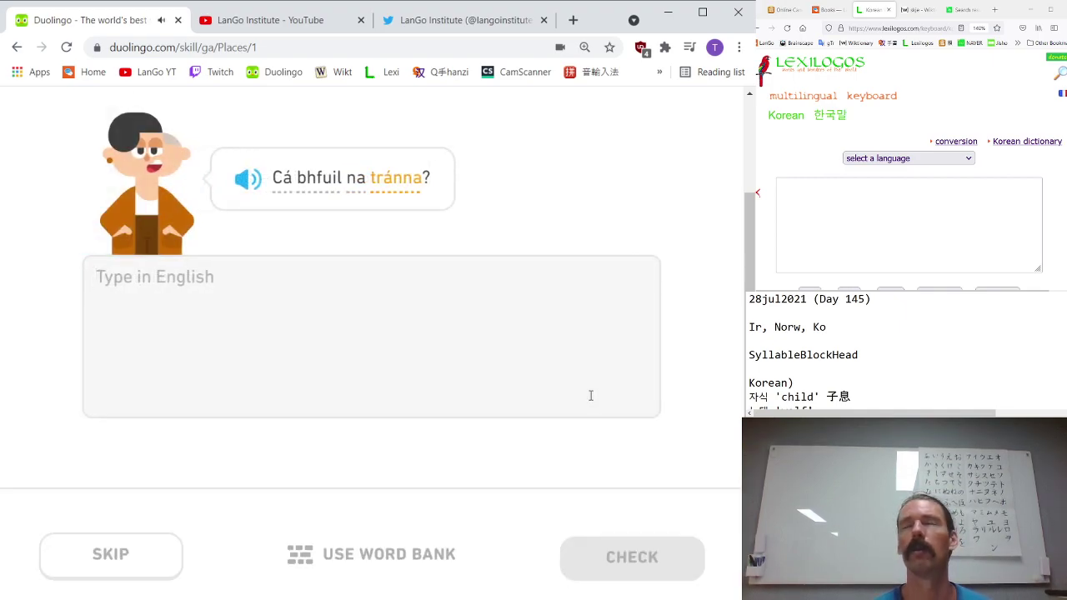
- Translate "Cá bhfuil na tránna?" as "where are the beaches", submit it and continue to the next exercise
{"action": "type", "text": "where are the"}
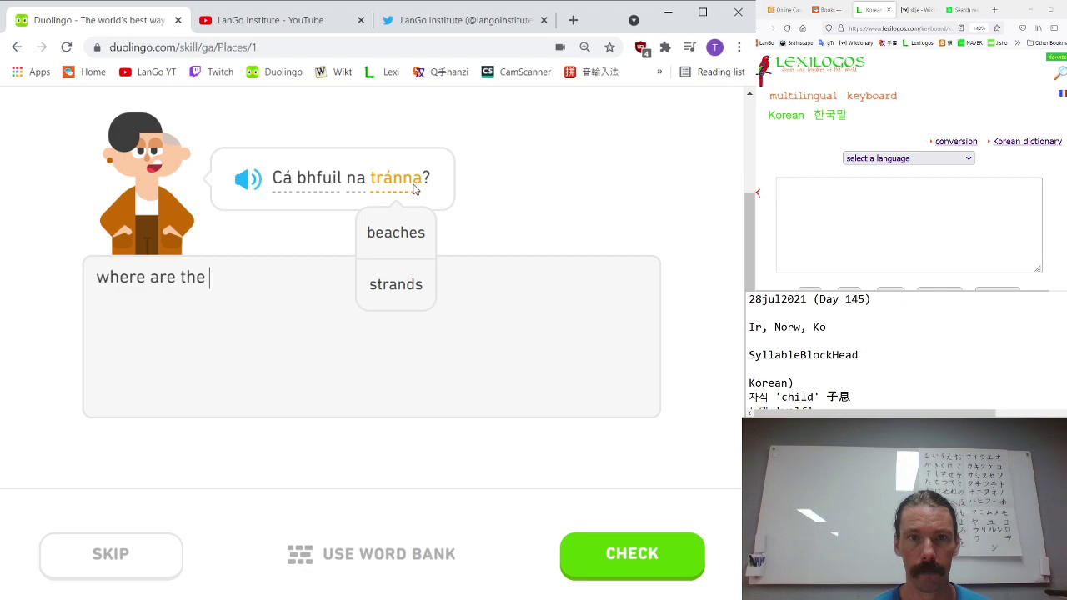
{"action": "type", "text": " beaches"}
{"action": "key", "text": "Return"}
{"action": "key", "text": "Return"}
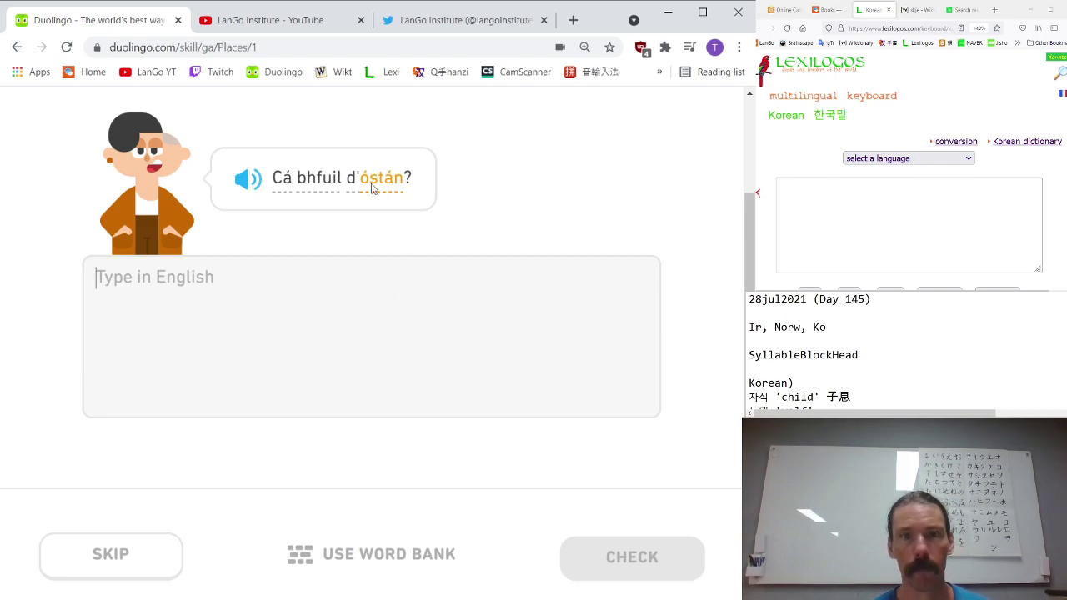
- Translate "Cá bhfuil d'óstán?" as "where is your hotel" and submit the answer
{"action": "mouse_move", "coordinate": [375, 184]}
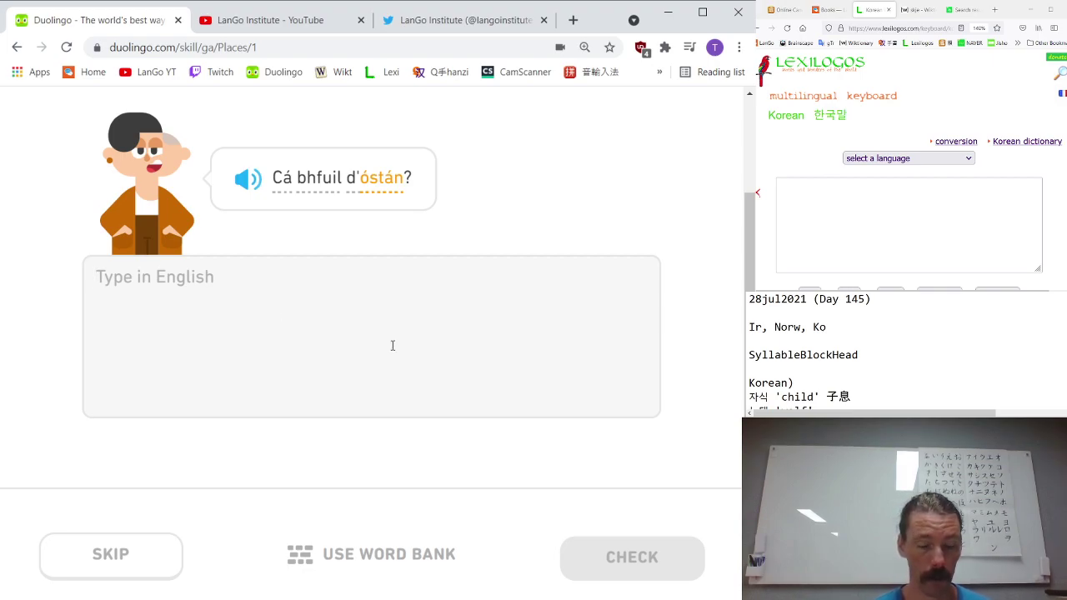
{"action": "type", "text": "where is your hot"}
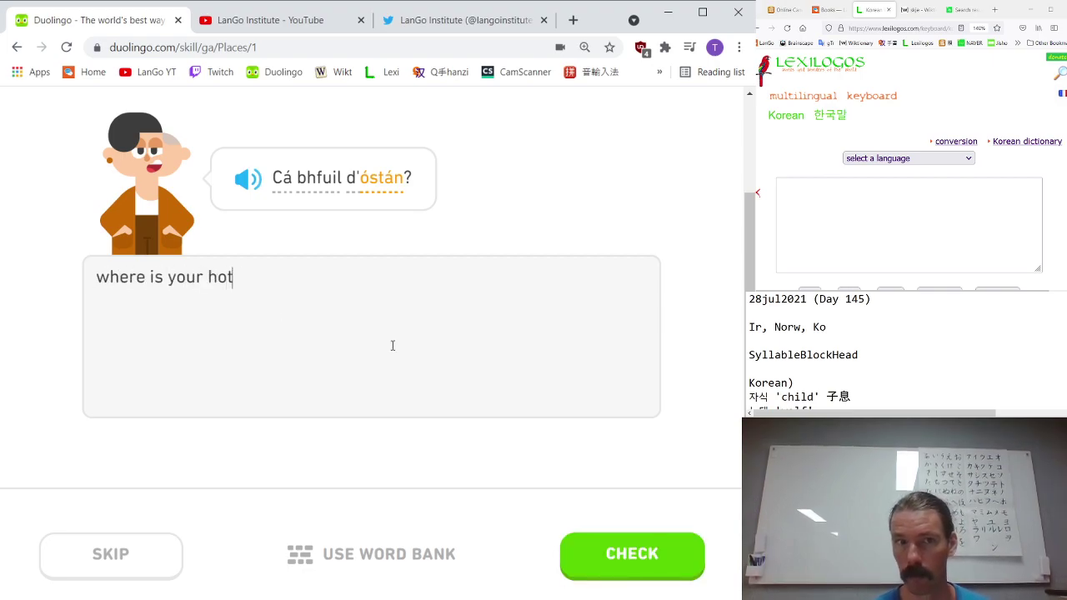
{"action": "type", "text": "el"}
{"action": "key", "text": "Return"}
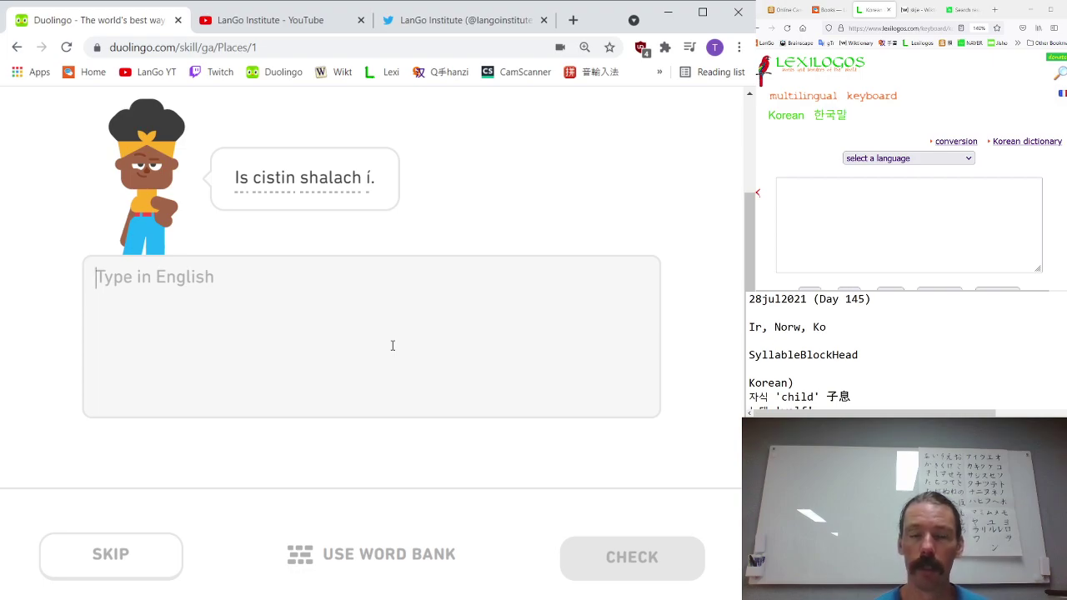
- Translate "Is cistin shalach í." as "its a dirty kitchen", submit it and continue to the next exercise
{"action": "type", "text": "i"}
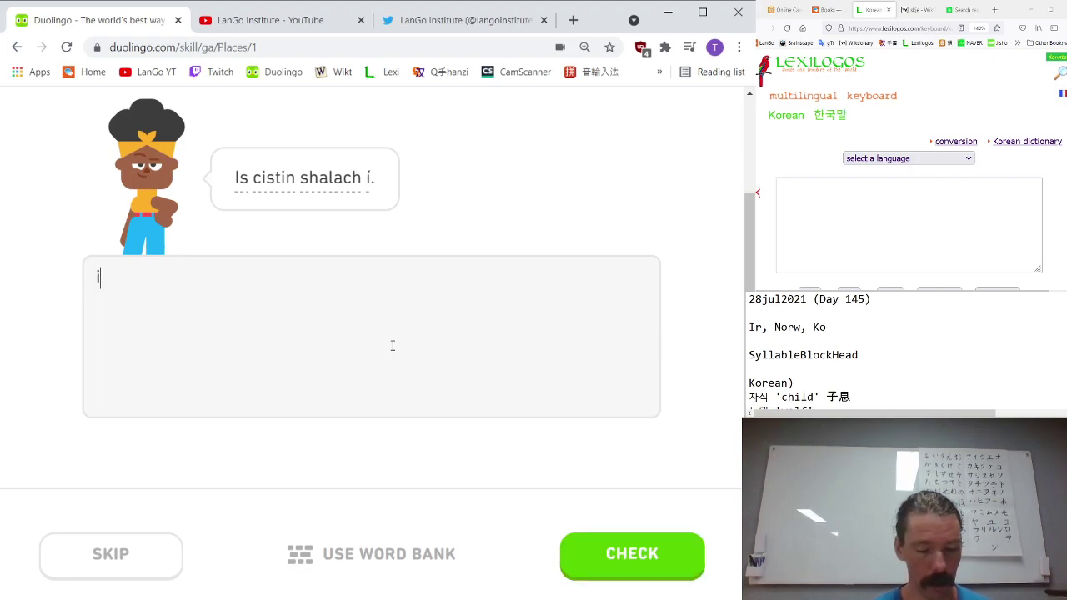
{"action": "type", "text": "ts a "}
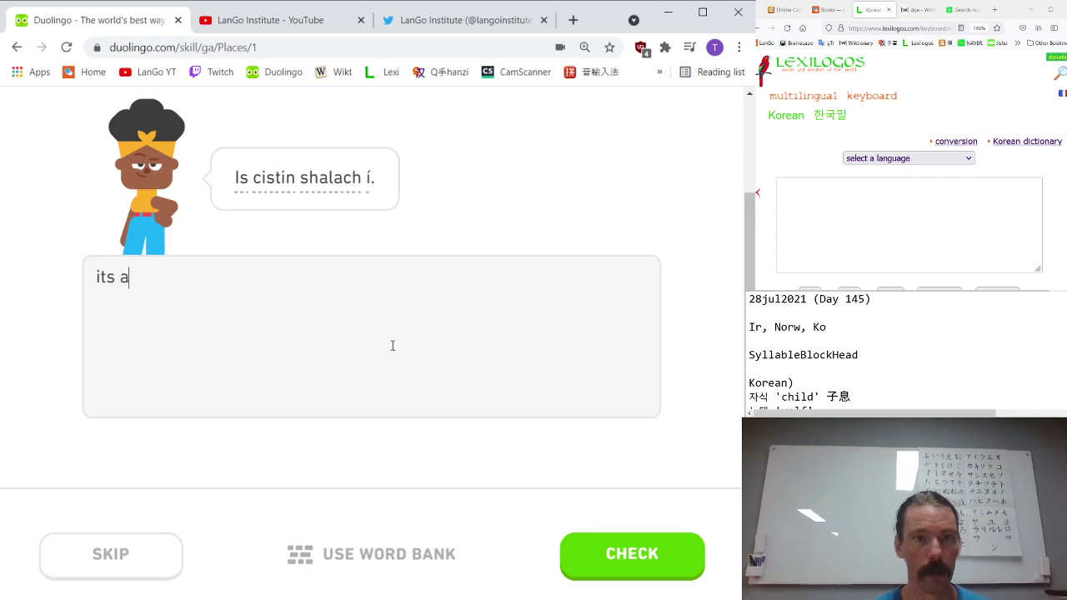
{"action": "type", "text": "dirty "}
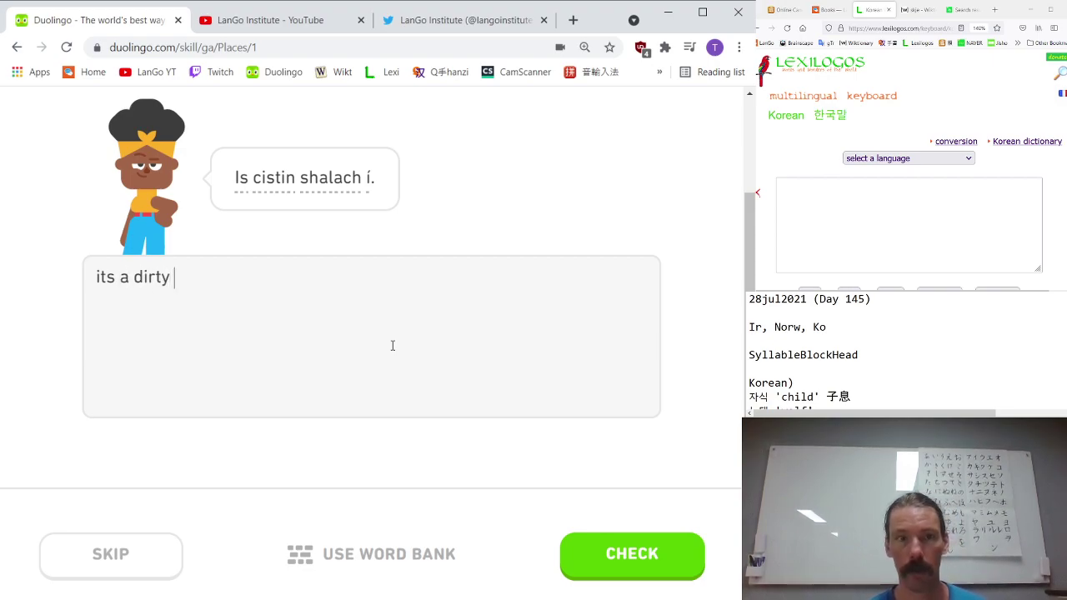
{"action": "type", "text": "kitchen"}
{"action": "key", "text": "Return"}
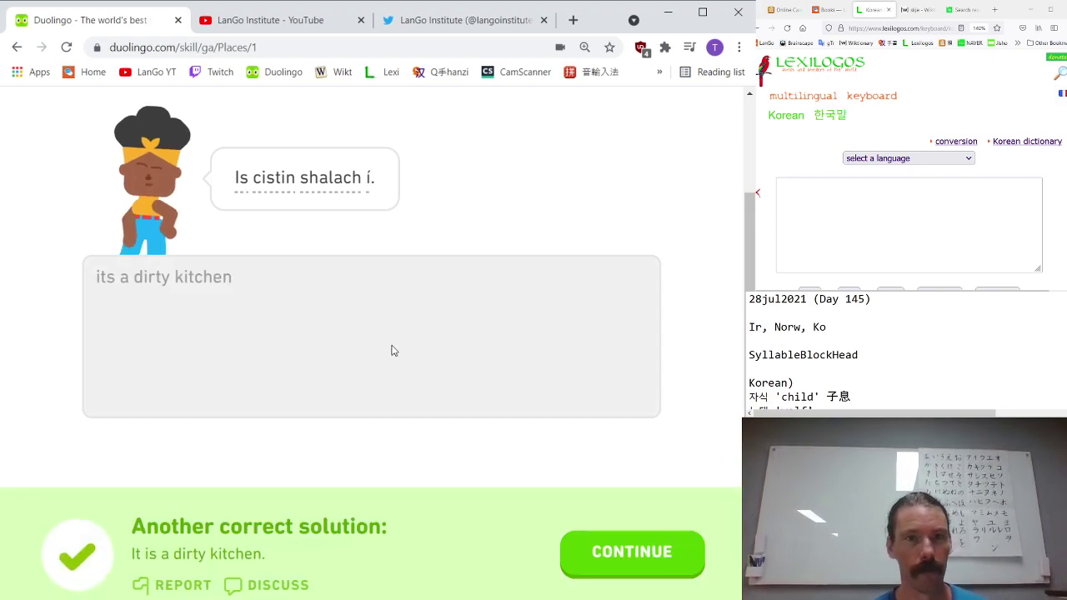
{"action": "key", "text": "Return"}
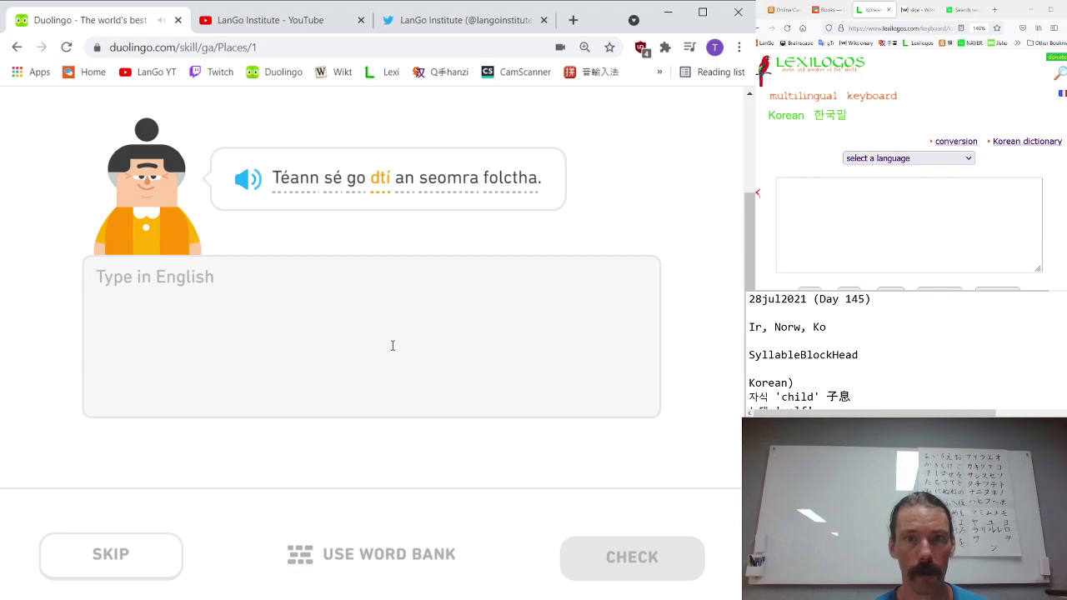
- Replay the sentence "Téann sé go dtí an seomra folctha.", translate it as "he goes to the bathroom", submit it and continue
{"action": "left_click", "coordinate": [252, 192]}
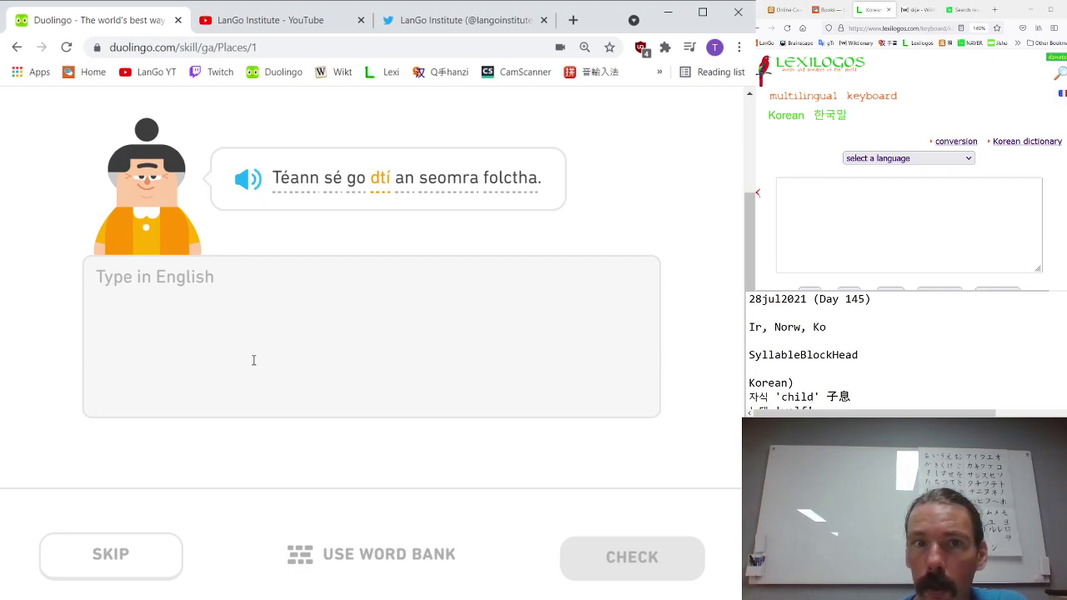
{"action": "type", "text": "he"}
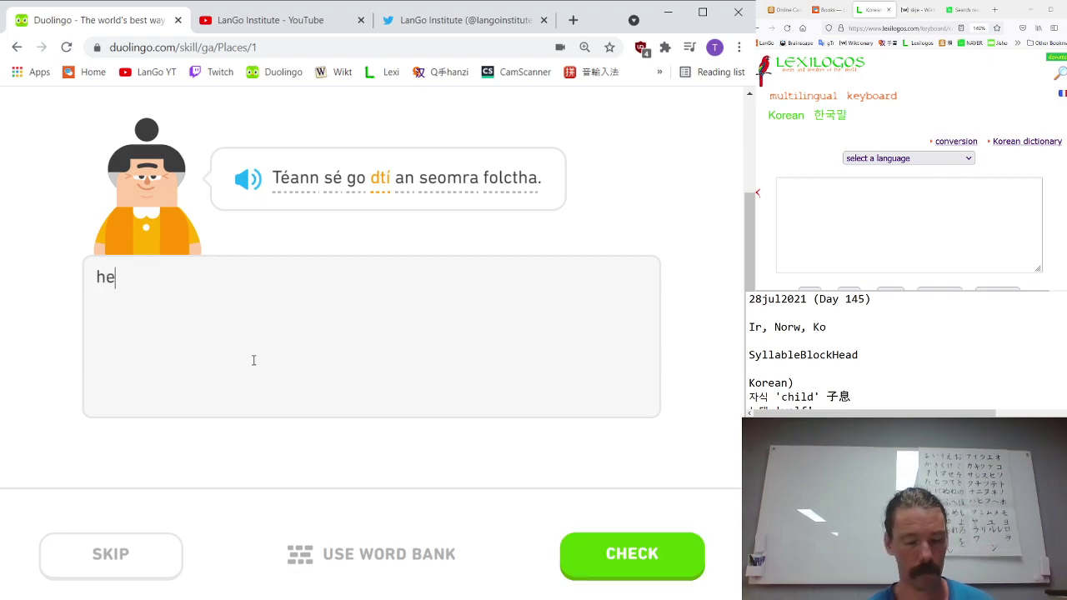
{"action": "type", "text": " goes to the bathroom"}
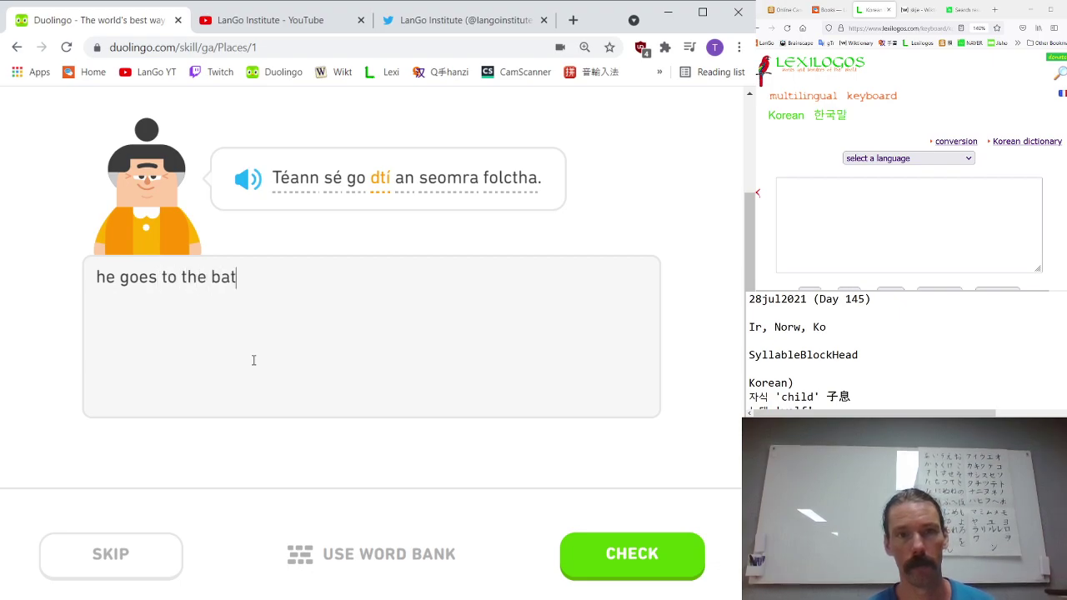
{"action": "key", "text": "Return"}
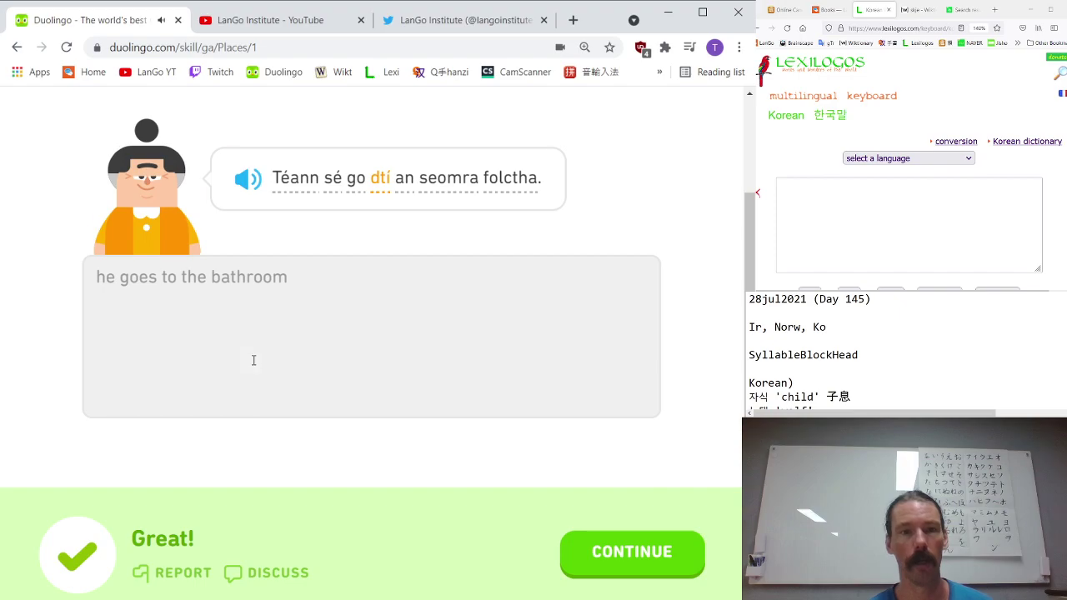
{"action": "key", "text": "Return"}
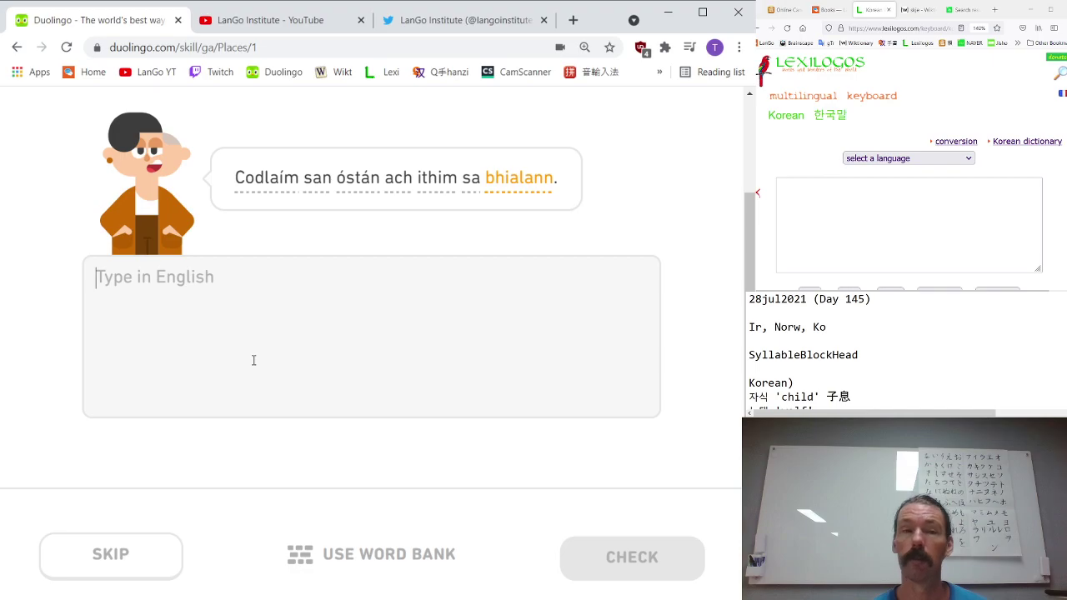
- Translate "Codlaím san óstán ach ithim sa bhialann." as "i sleep in the hotel but i eat in the restaurant", submit it and continue
{"action": "type", "text": "i sleep "}
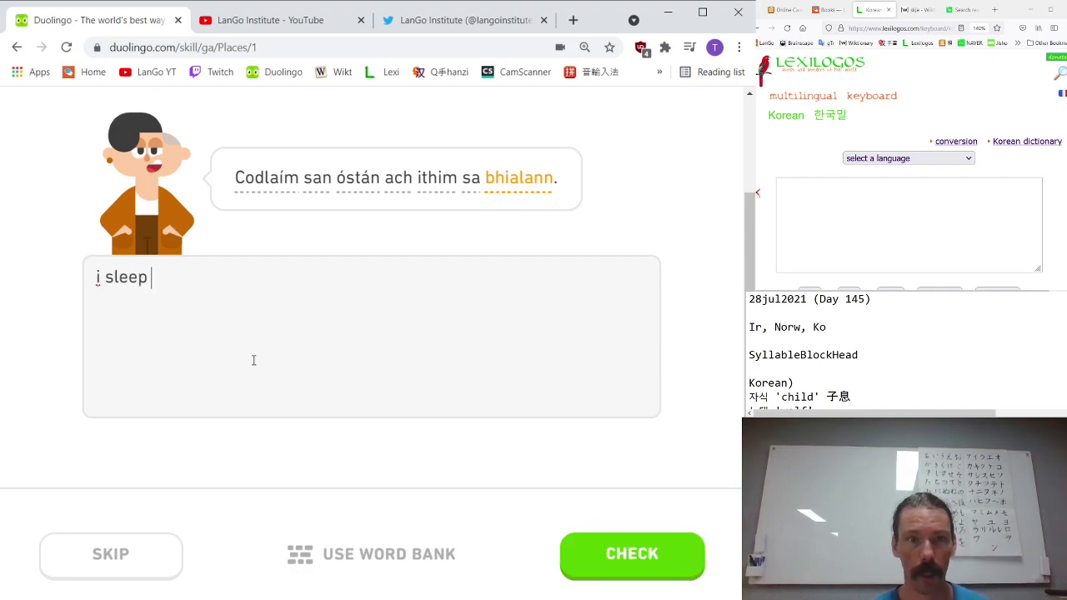
{"action": "type", "text": "in the hoteal"}
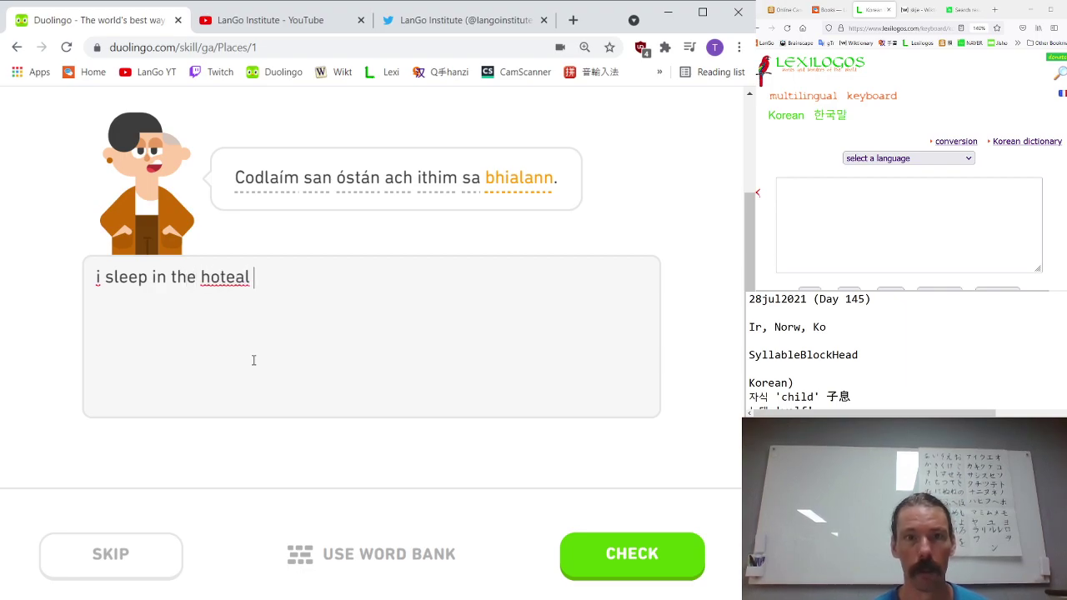
{"action": "key", "text": "BackSpace"}
{"action": "key", "text": "BackSpace"}
{"action": "type", "text": "l but "}
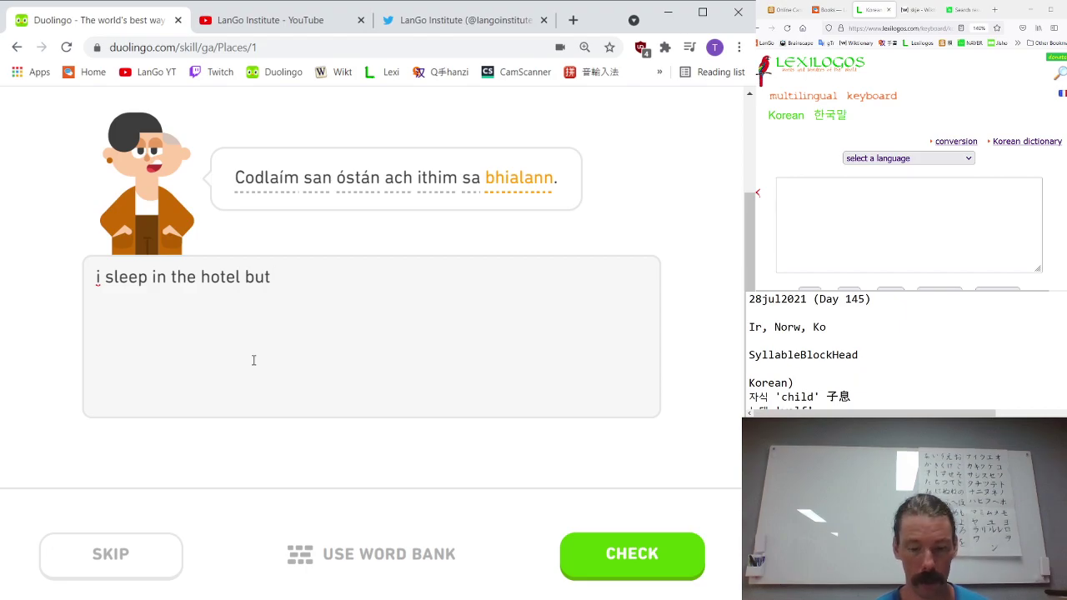
{"action": "type", "text": "i "}
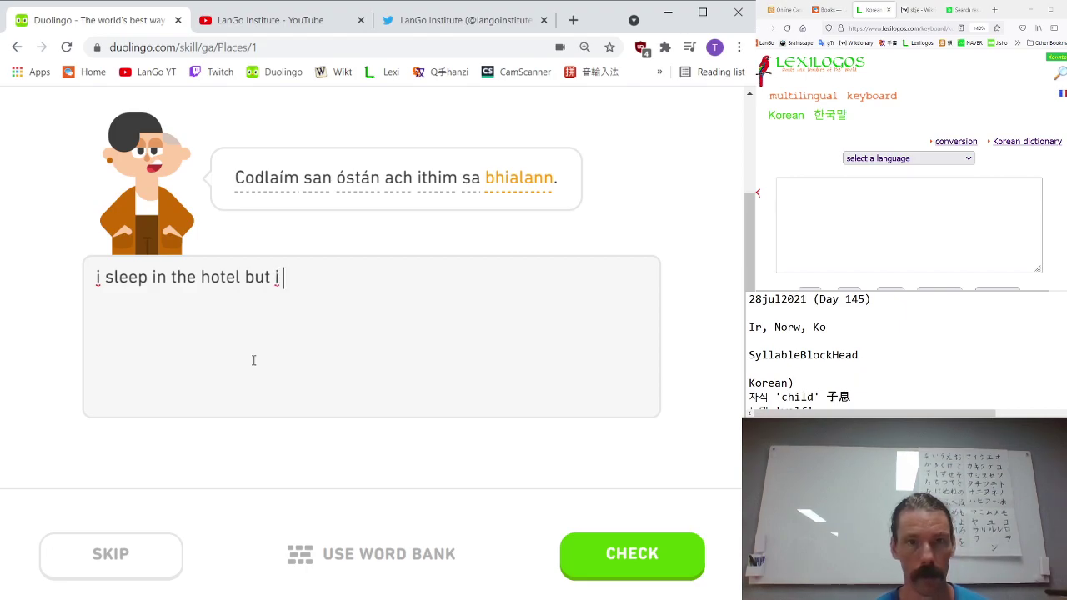
{"action": "type", "text": "eat in the "}
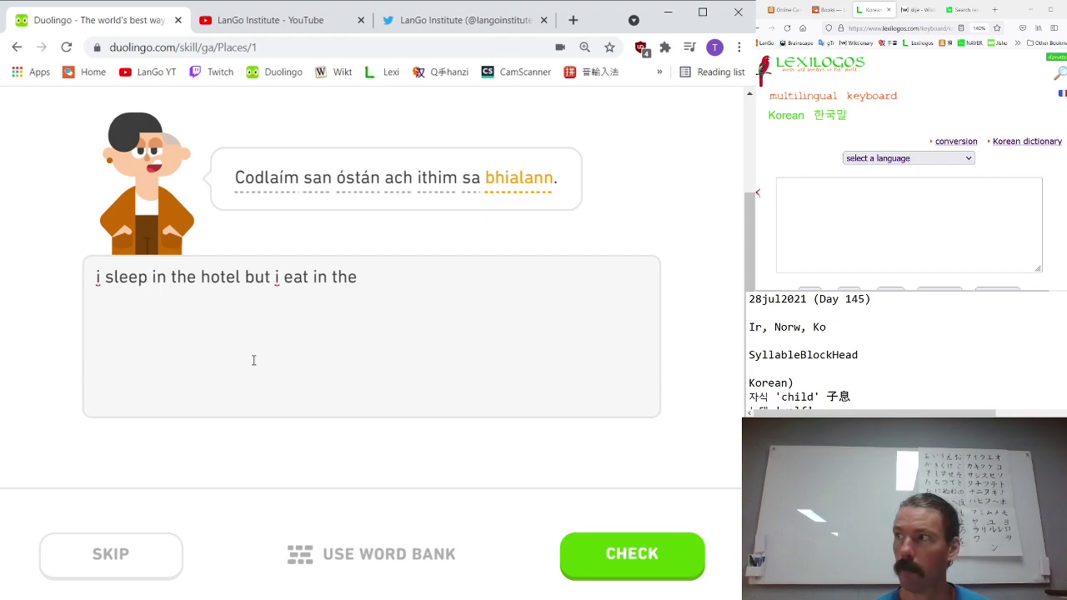
{"action": "type", "text": "r"}
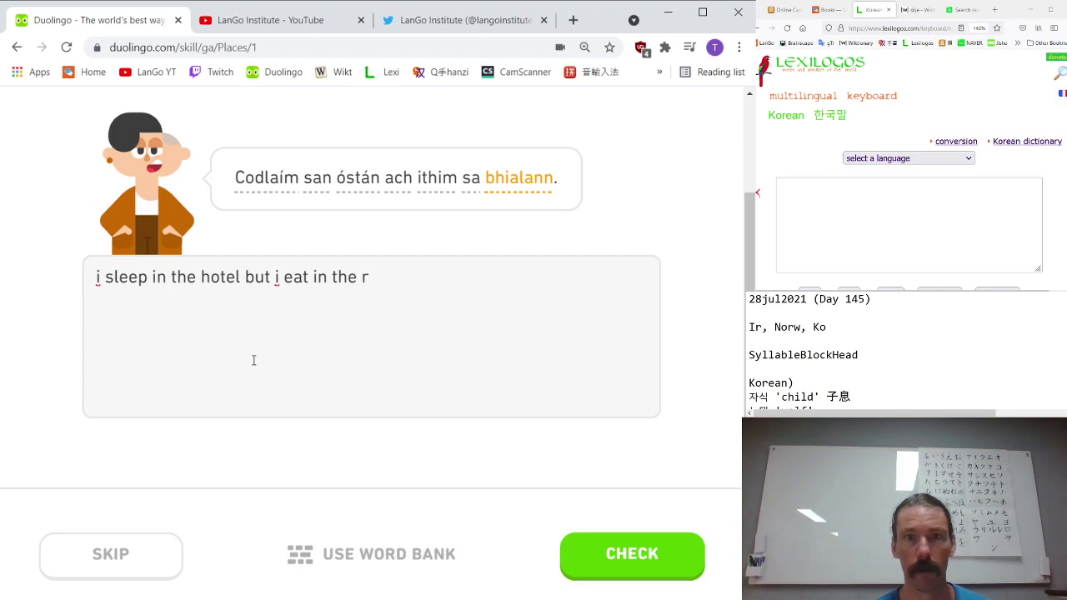
{"action": "type", "text": "estaurant"}
{"action": "key", "text": "Return"}
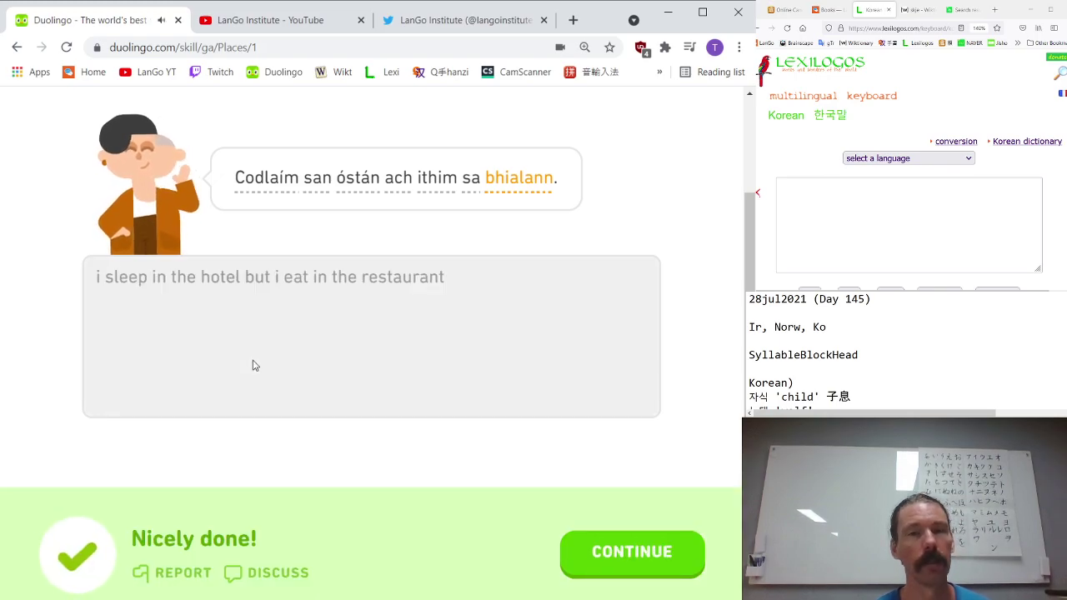
{"action": "key", "text": "Return"}
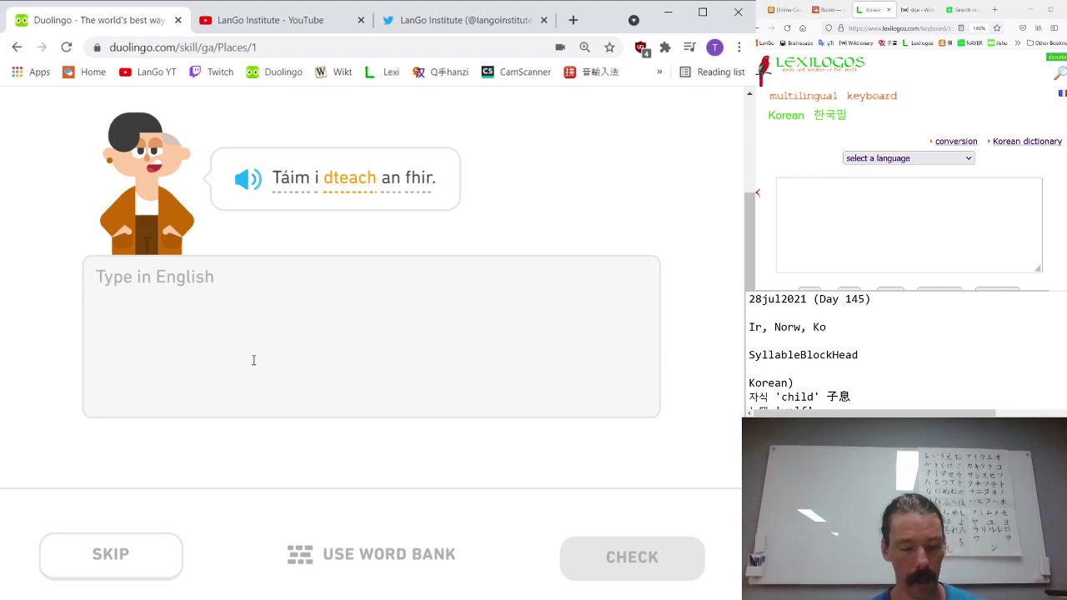
- Translate "Táim i dteach an fhir." as "i am in the man's house", submit it and continue to the next exercise
{"action": "type", "text": "i am in the man's house"}
{"action": "key", "text": "Return"}
{"action": "key", "text": "Return"}
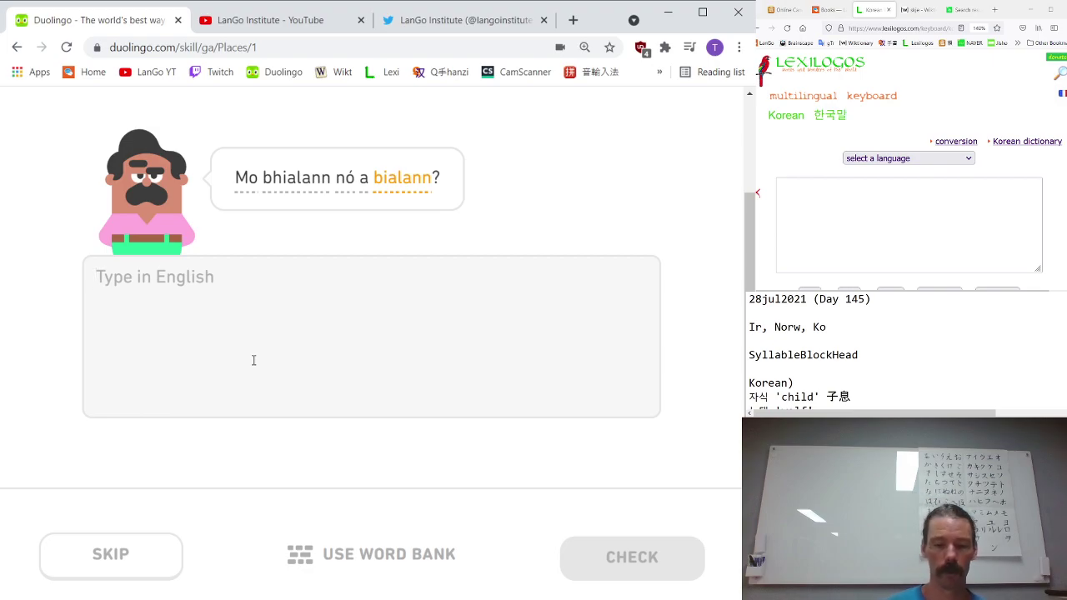
- Translate "Mo bhialann nó a bialann?" as "my restaurant or his restaurant", submit it, highlight the start of "bialann" and continue
{"action": "type", "text": "my resta"}
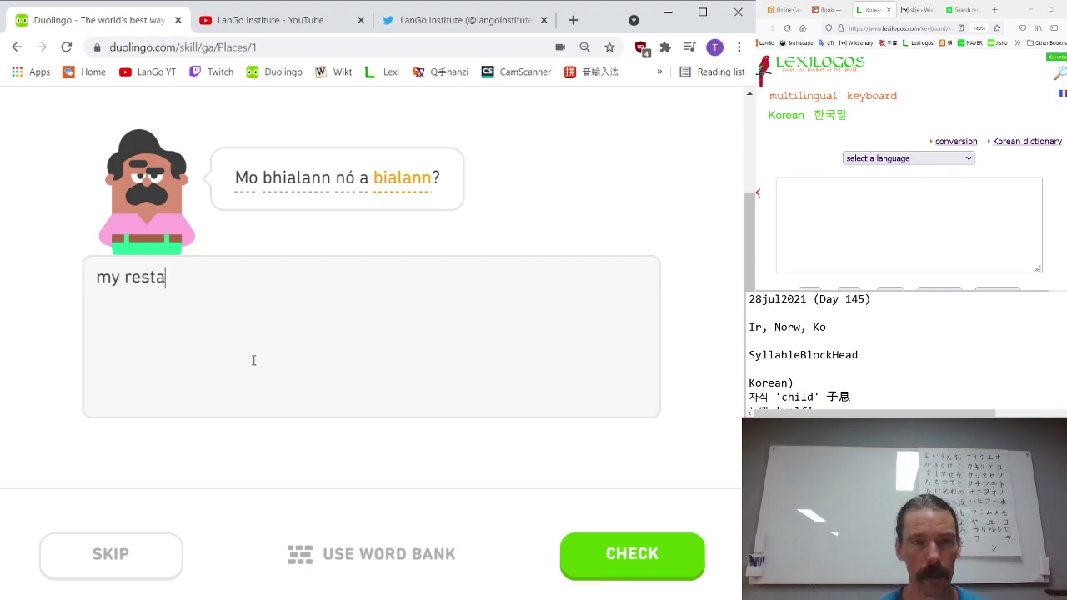
{"action": "type", "text": "urant o"}
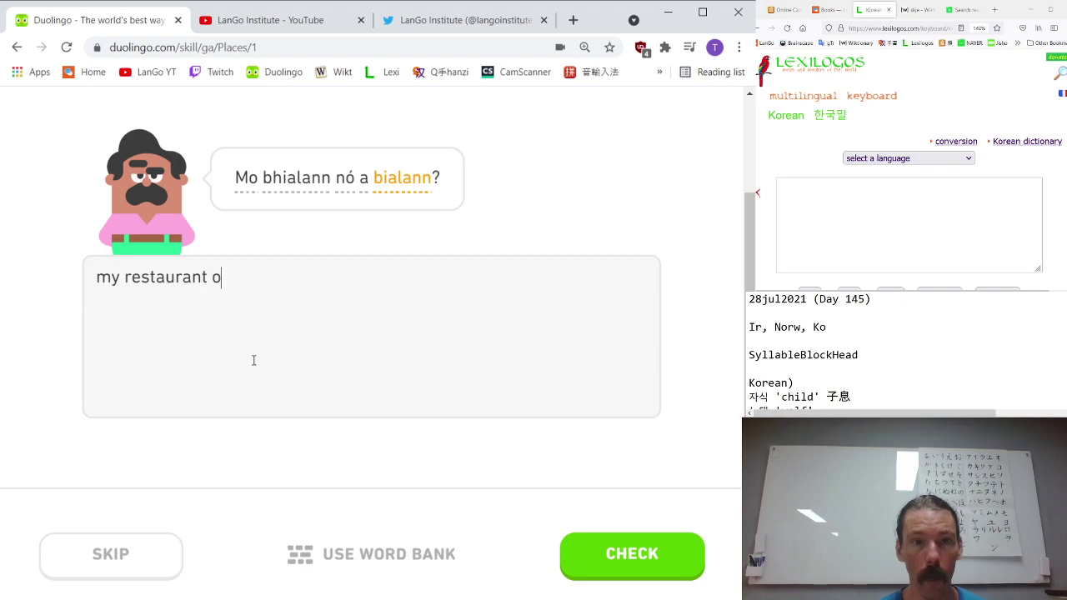
{"action": "type", "text": "r "}
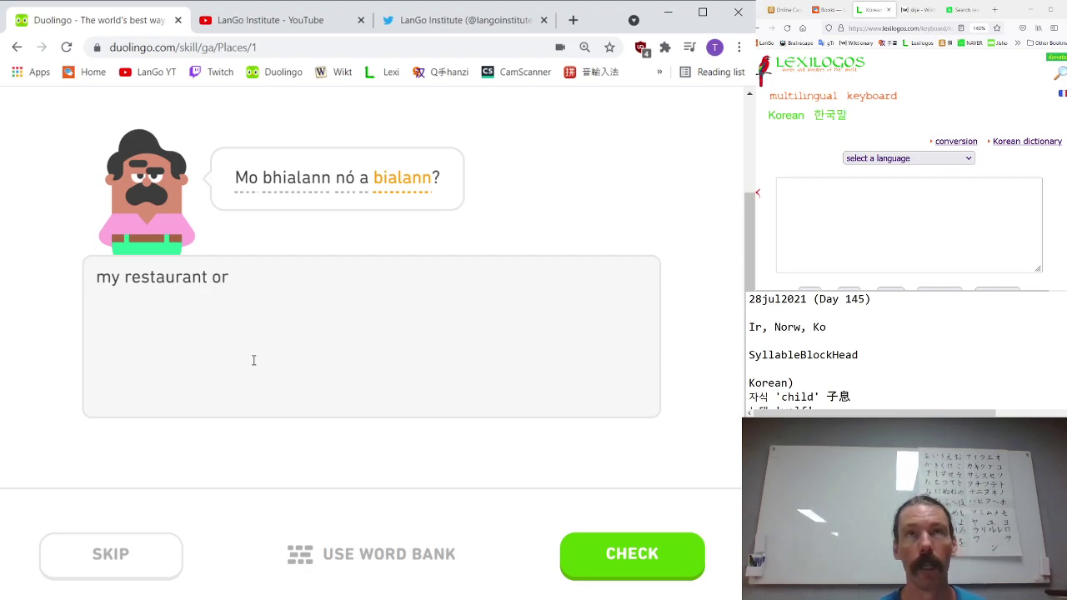
{"action": "type", "text": "his"}
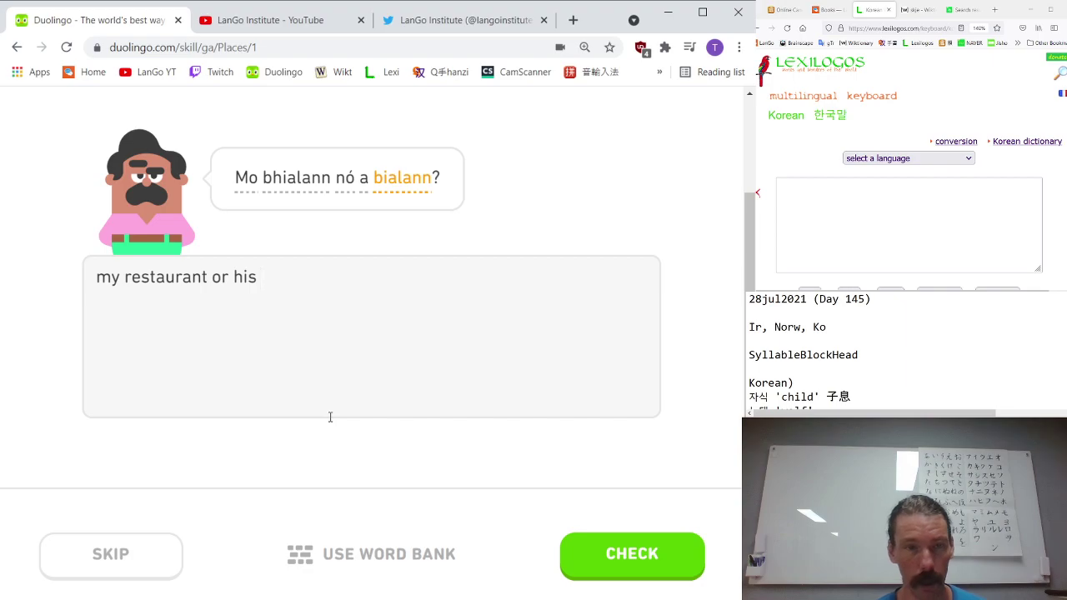
{"action": "type", "text": "restau"}
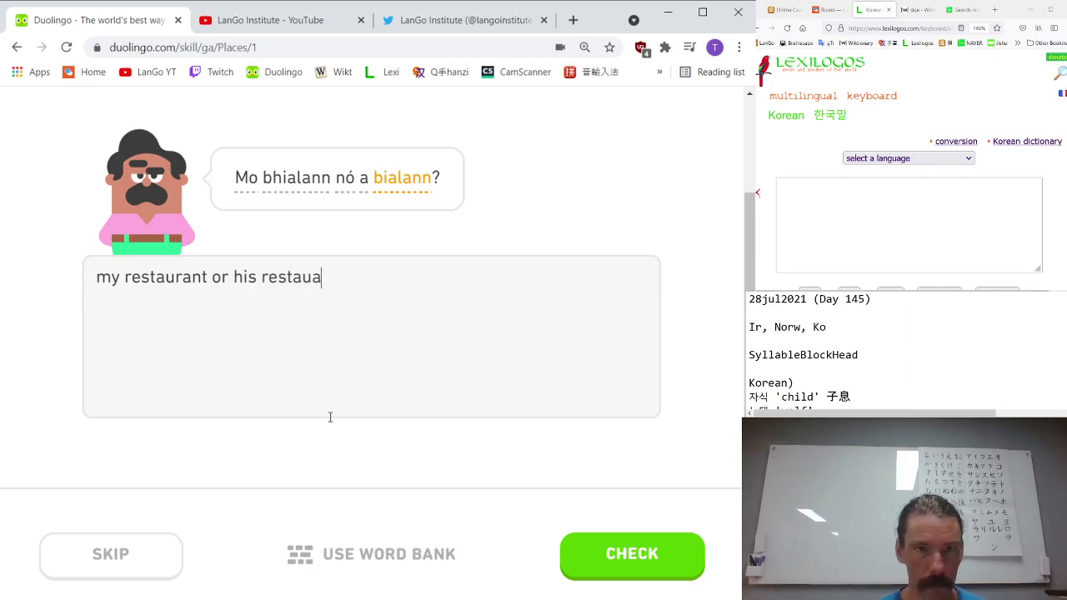
{"action": "type", "text": "rant"}
{"action": "key", "text": "Return"}
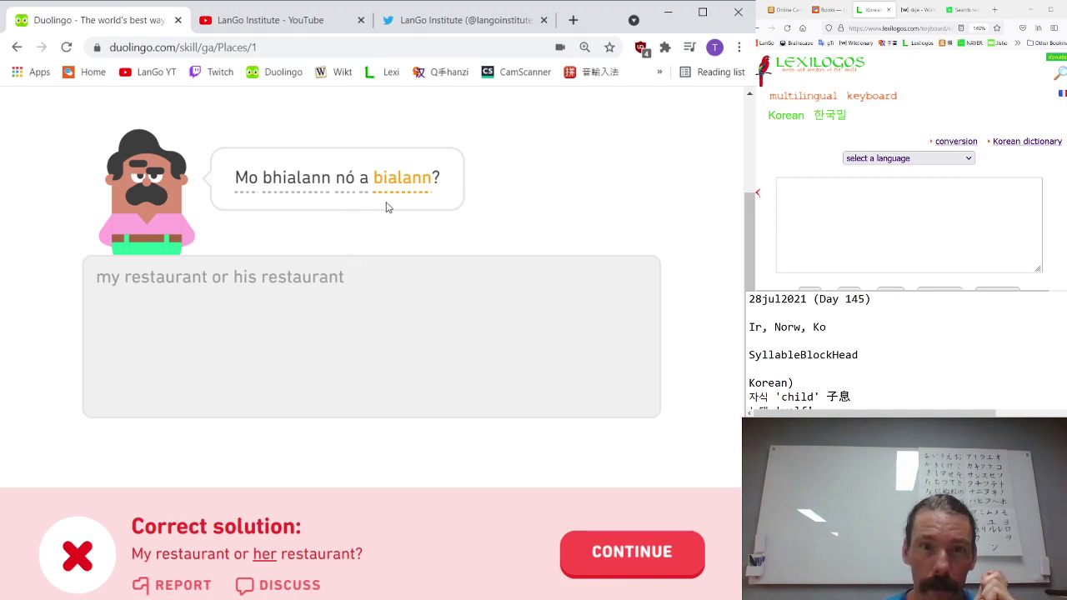
{"action": "left_click_drag", "start_coordinate": [370, 209], "coordinate": [384, 211]}
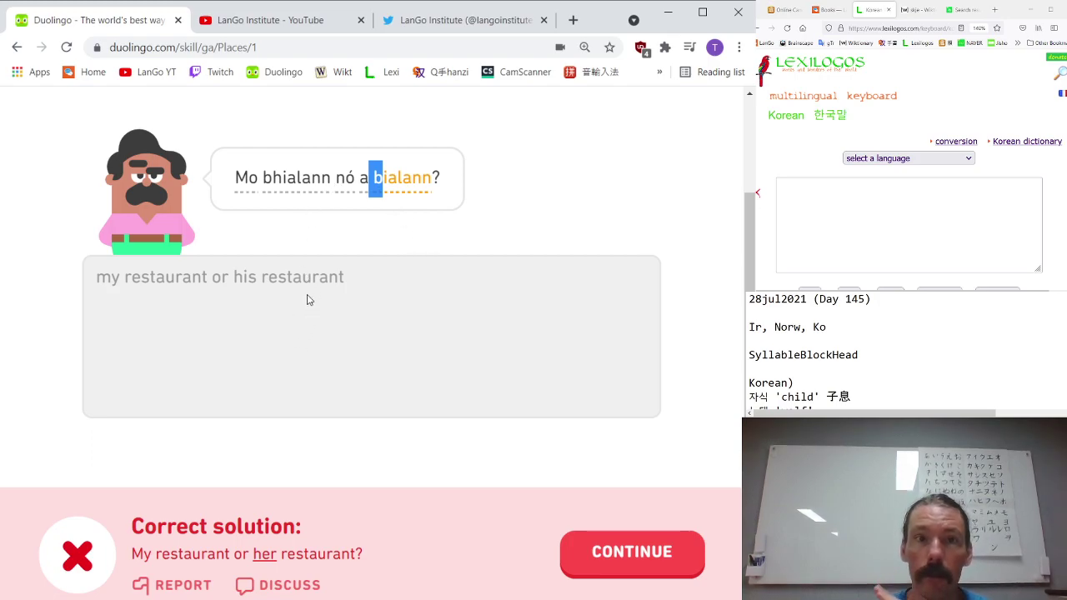
{"action": "left_click", "coordinate": [655, 550]}
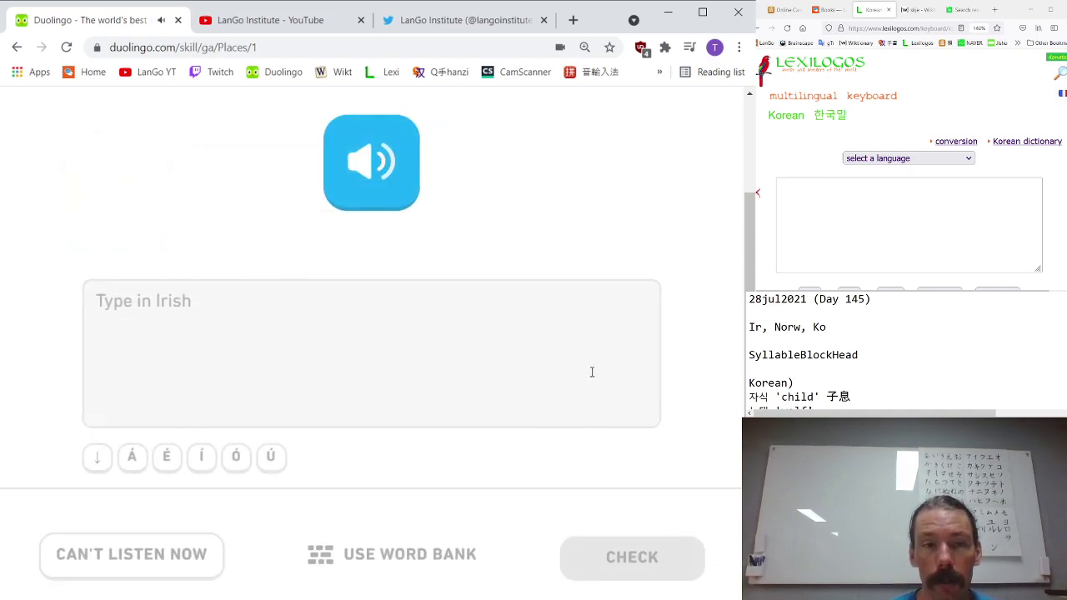
- Replay the audio, transcribe it in Irish as "snamhann siad ag an trá", submit it, listen once more and continue
{"action": "left_click", "coordinate": [372, 208]}
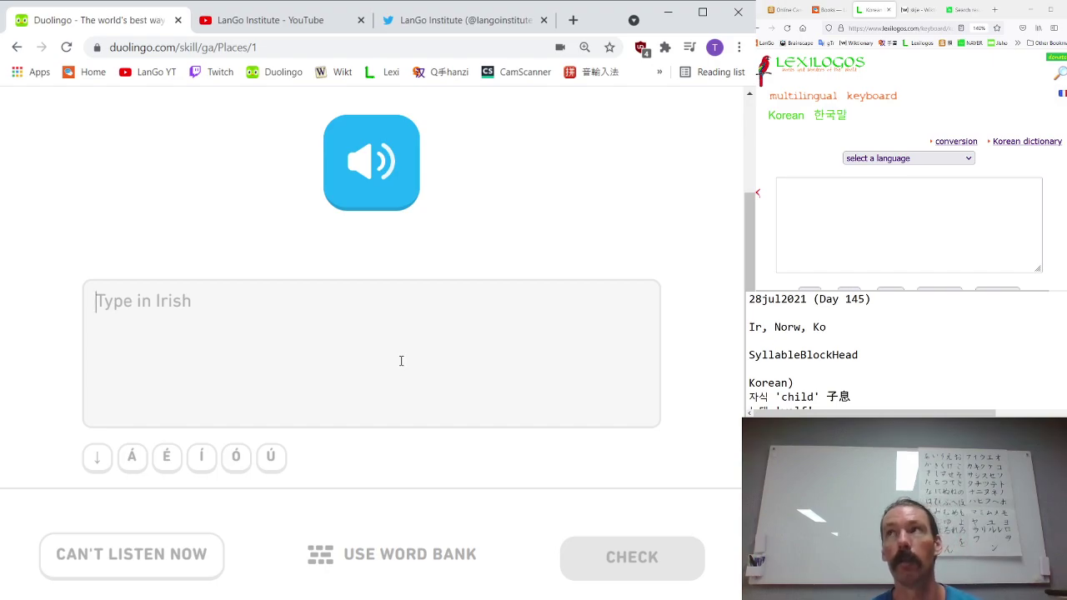
{"action": "type", "text": "sna"}
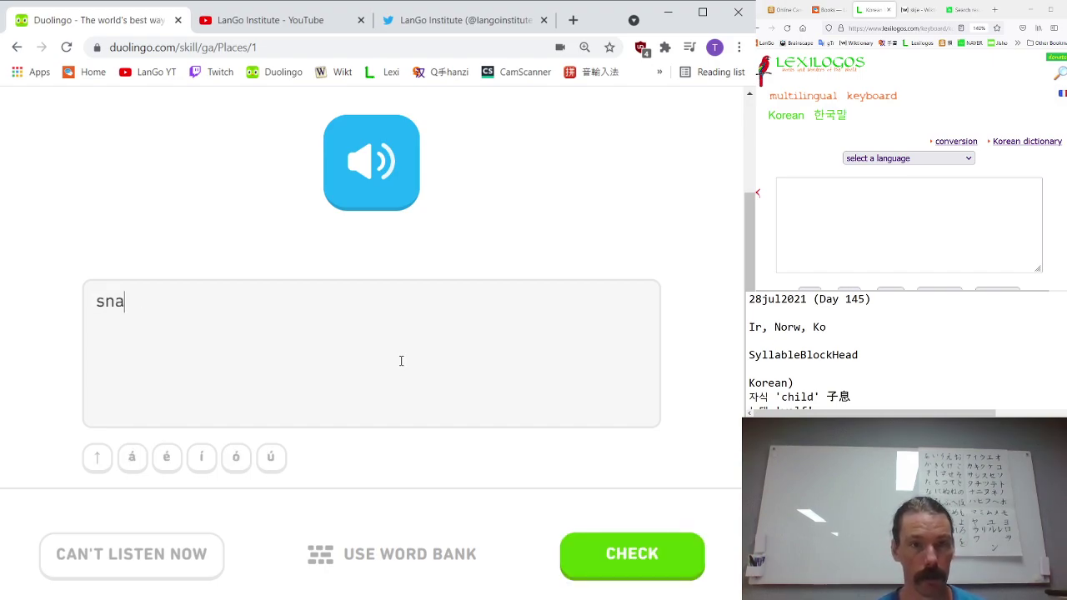
{"action": "type", "text": "mhann siad ag "}
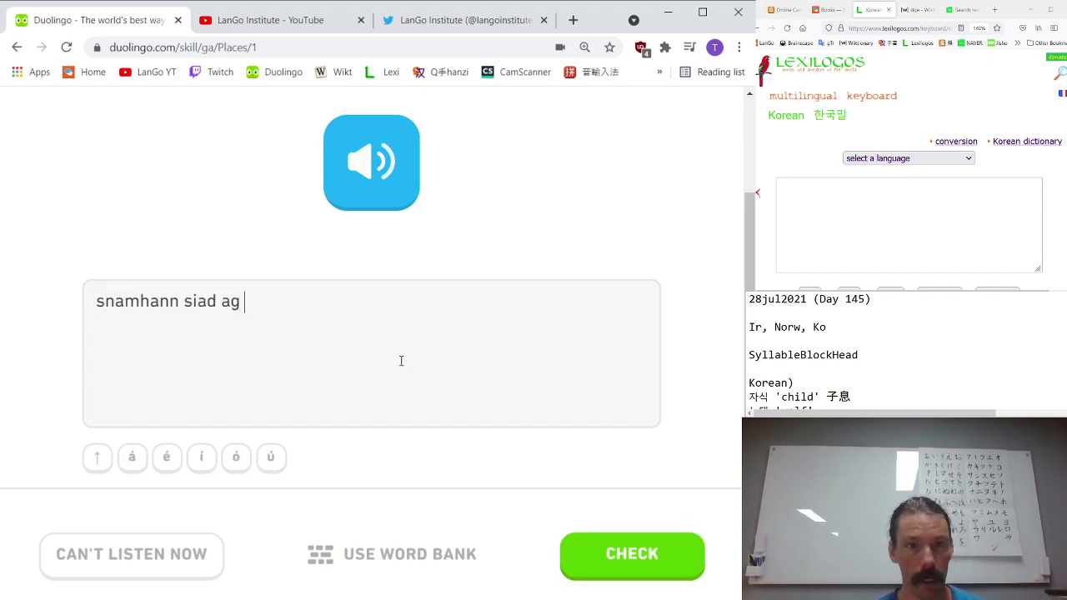
{"action": "type", "text": "an tr"}
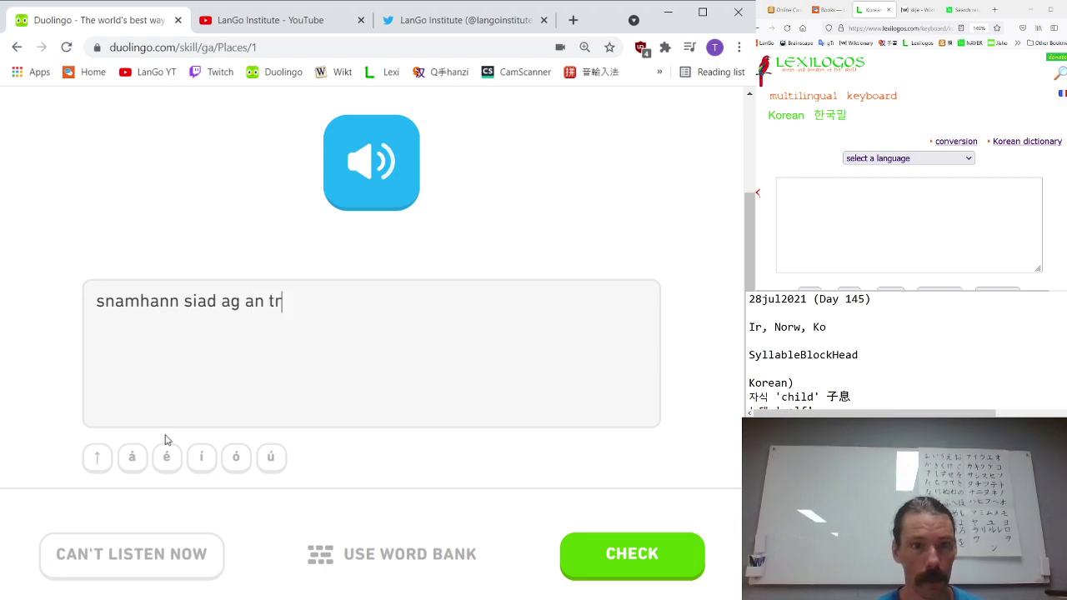
{"action": "left_click", "coordinate": [125, 467]}
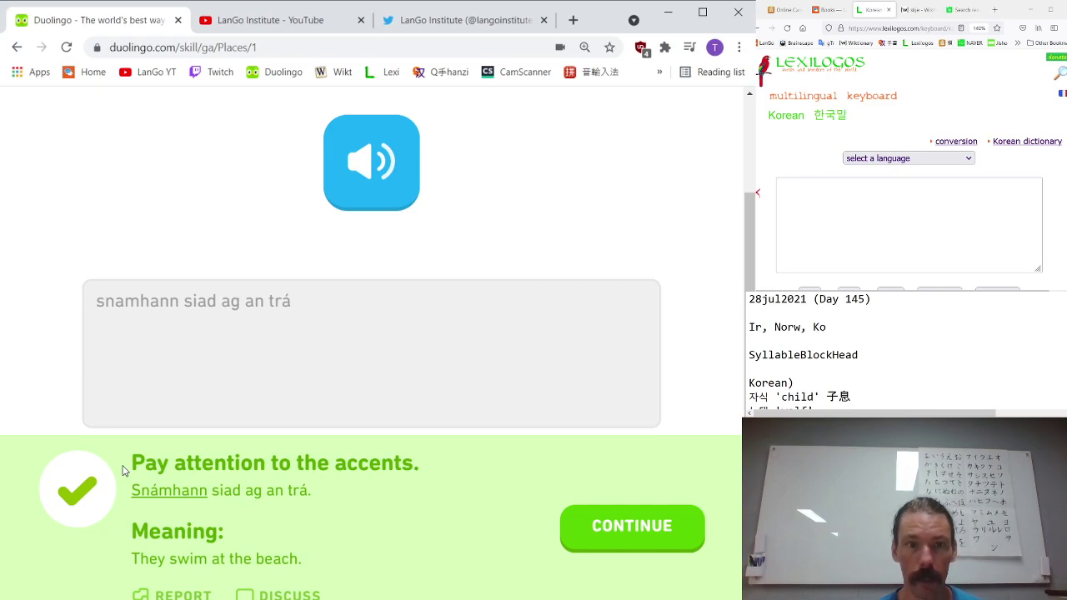
{"action": "left_click", "coordinate": [376, 202]}
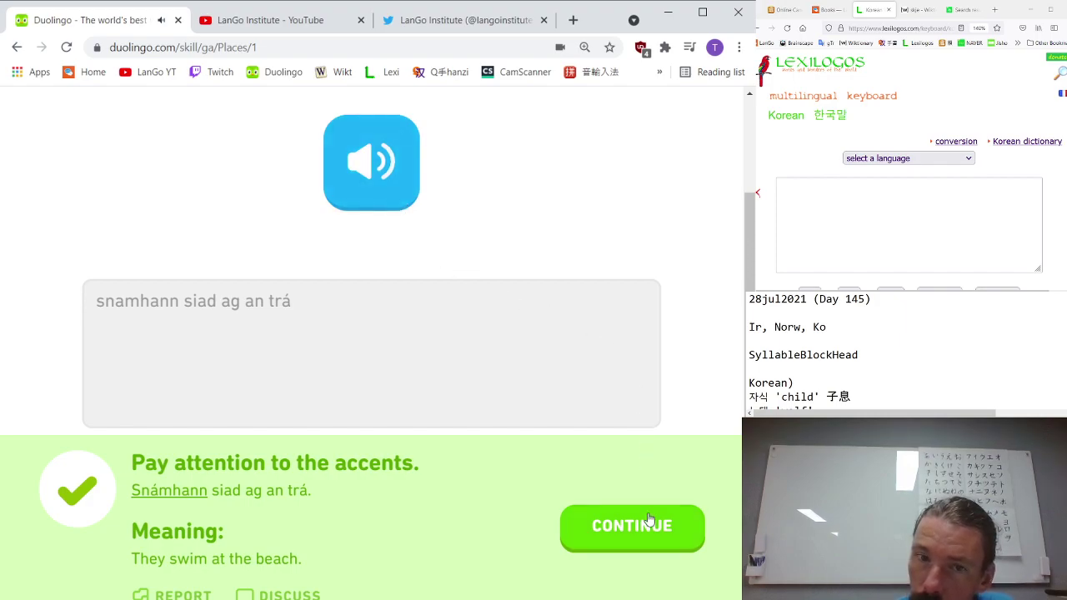
{"action": "left_click", "coordinate": [659, 543]}
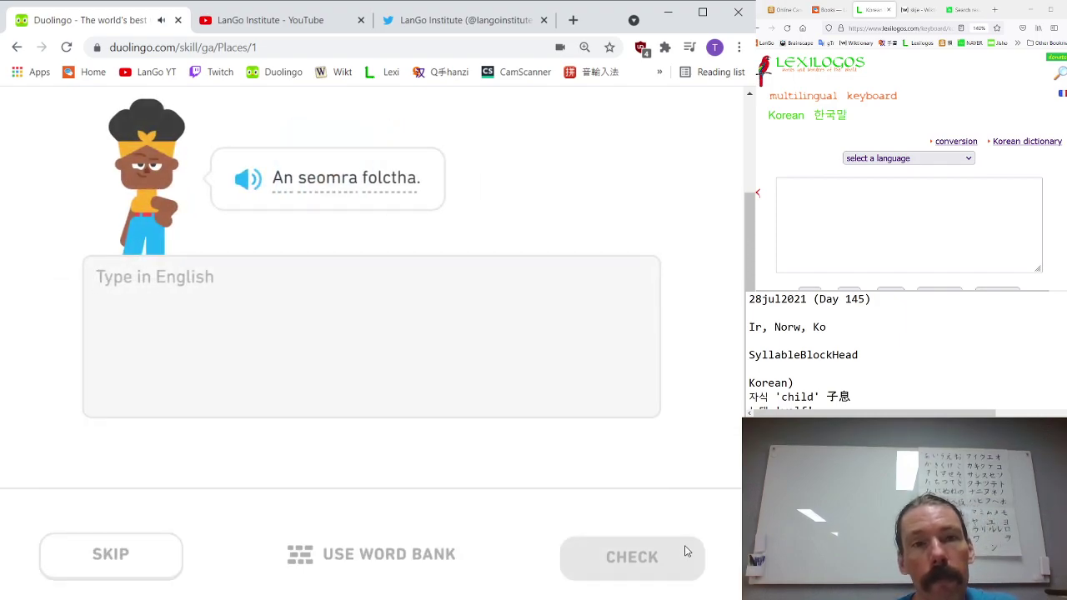
- Translate "An seomra folctha." as "the bathroom", submit it and continue to the next exercise
{"action": "type", "text": "t"}
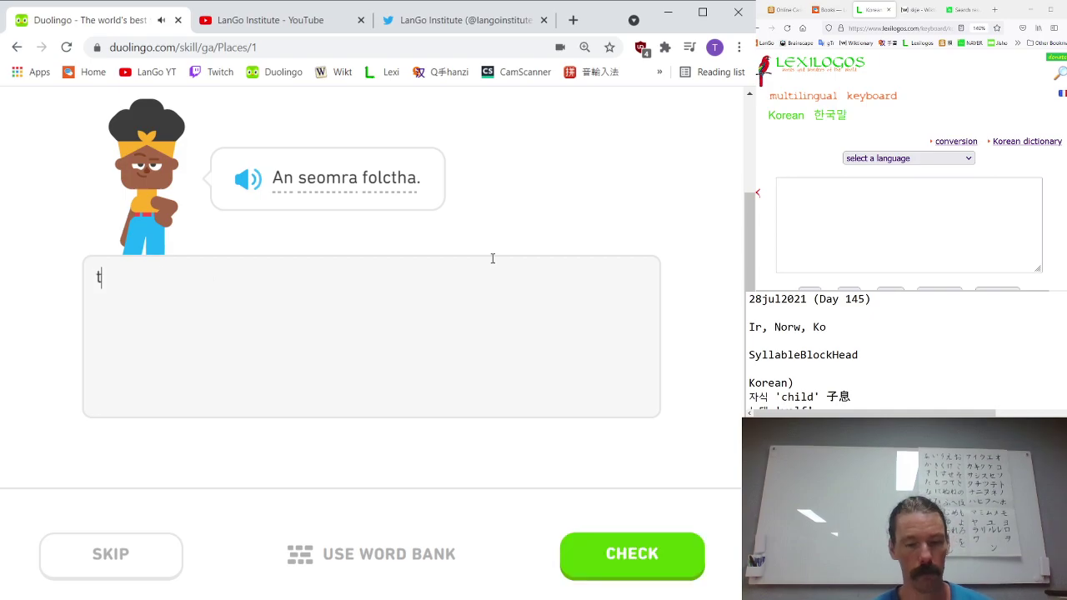
{"action": "type", "text": "he bathroom"}
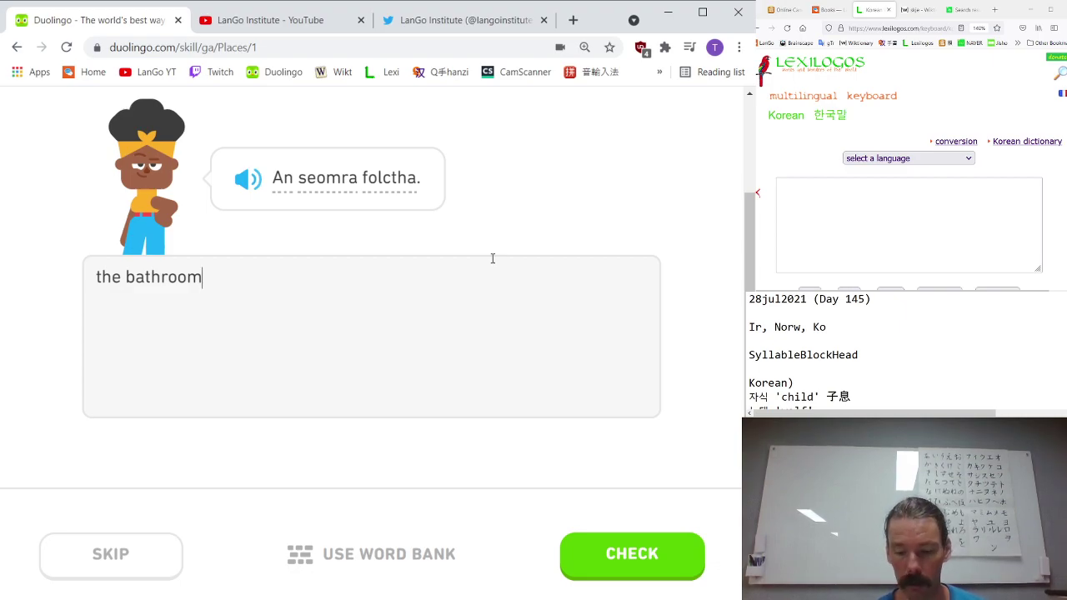
{"action": "key", "text": "Return"}
{"action": "key", "text": "Return"}
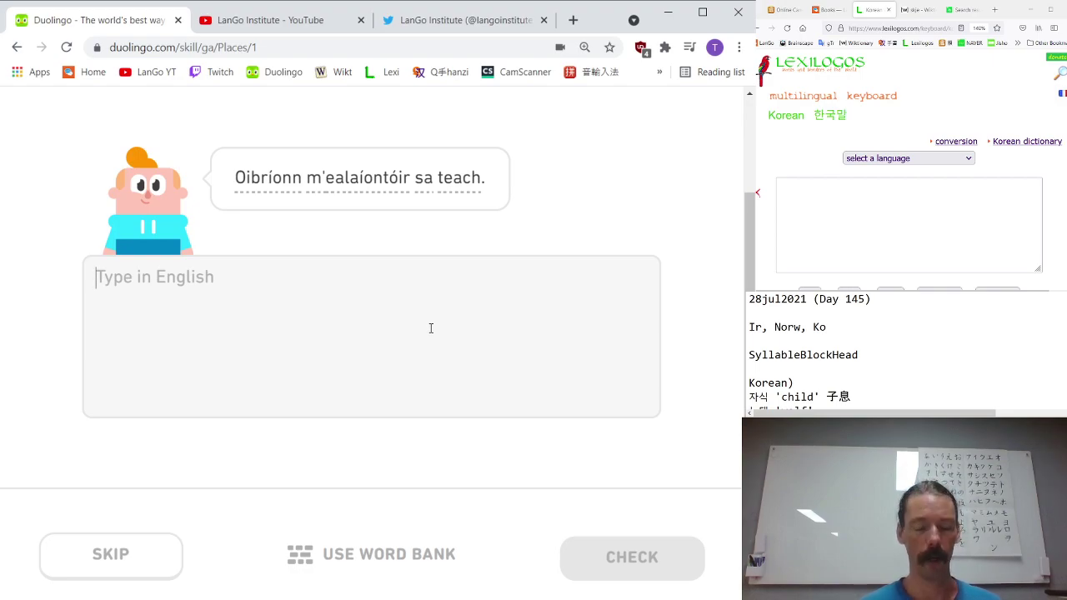
- Translate "Oibríonn m'ealaíontóir sa teach." as "my artist works in the house", submit it and continue to the next exercise
{"action": "type", "text": "my artist "}
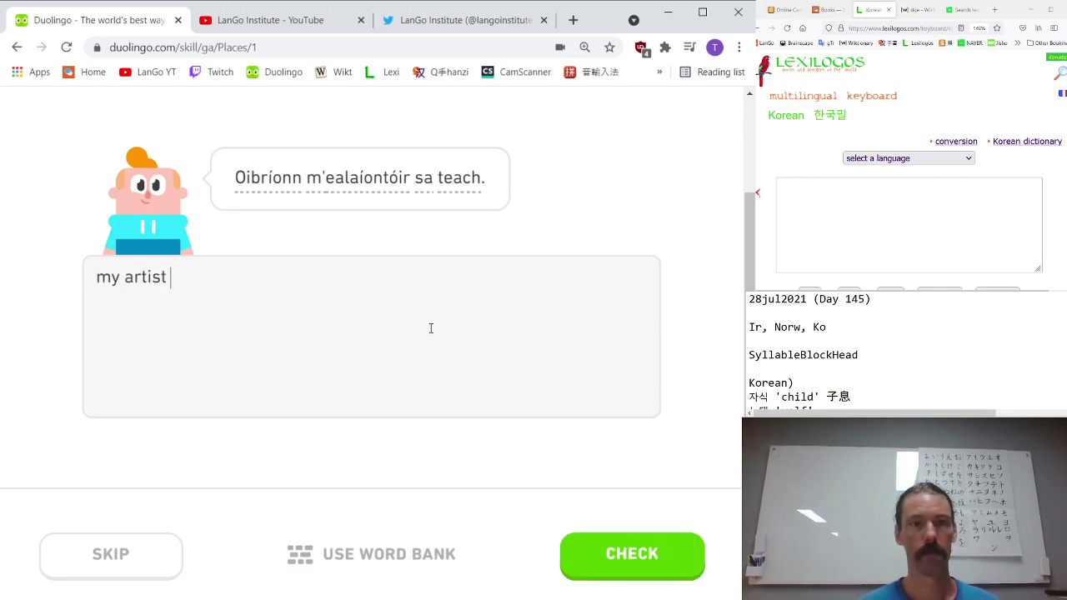
{"action": "type", "text": "works in the house"}
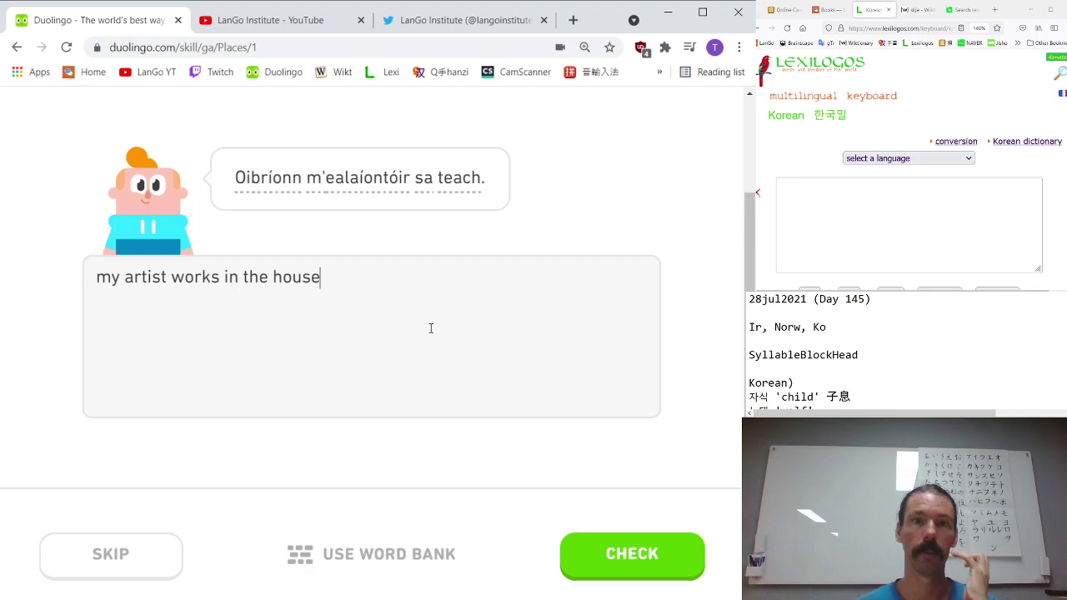
{"action": "key", "text": "Return"}
{"action": "key", "text": "Return"}
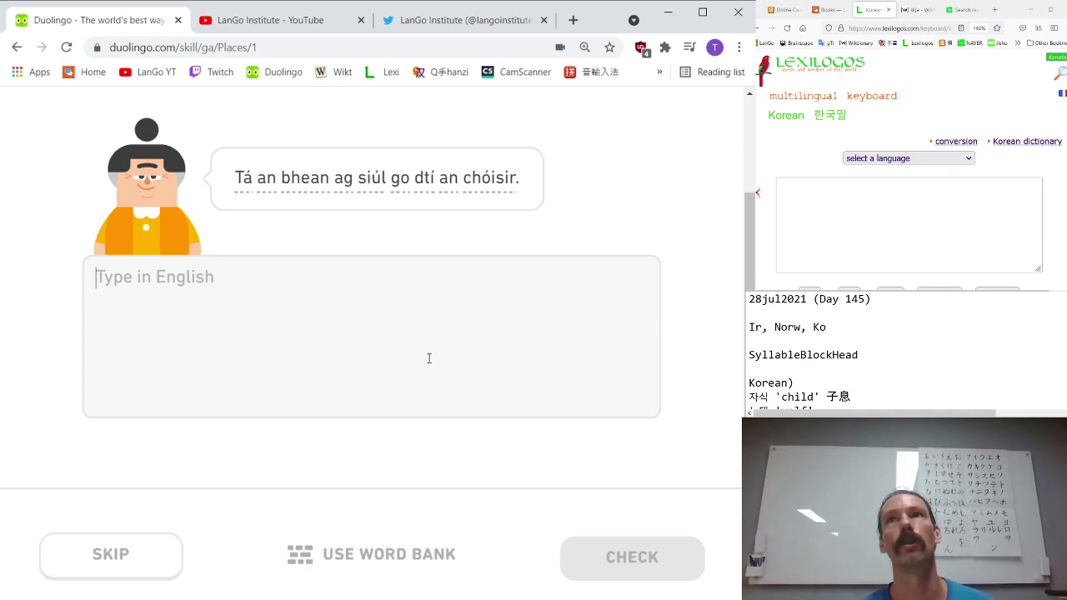
- Translate "Tá an bhean ag siúl go dtí an chóisir." as "the woman is walking to the party", submit it and continue
{"action": "mouse_move", "coordinate": [503, 185]}
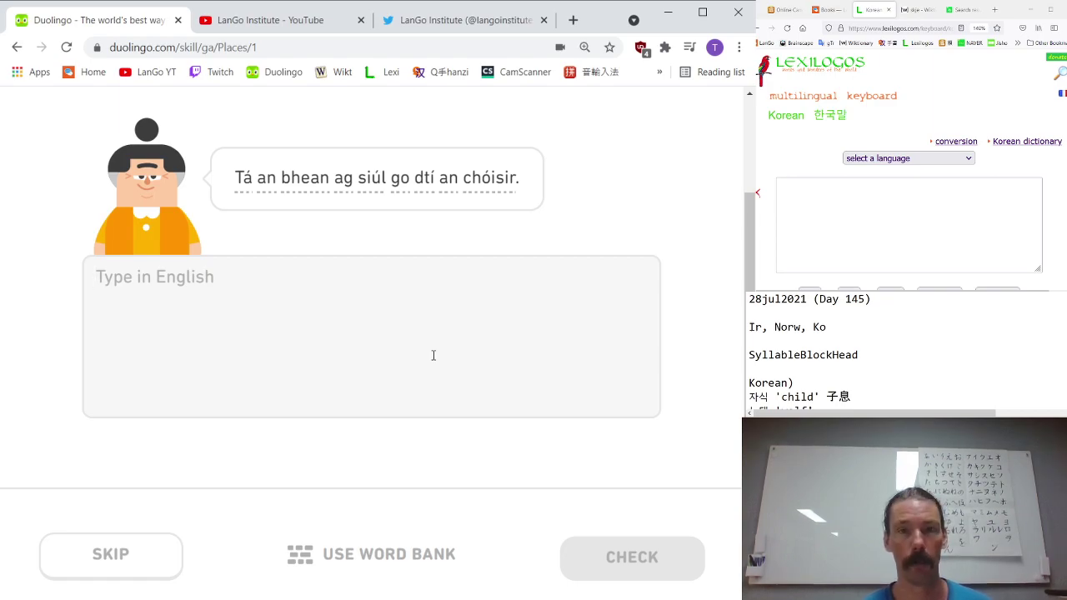
{"action": "type", "text": "the "}
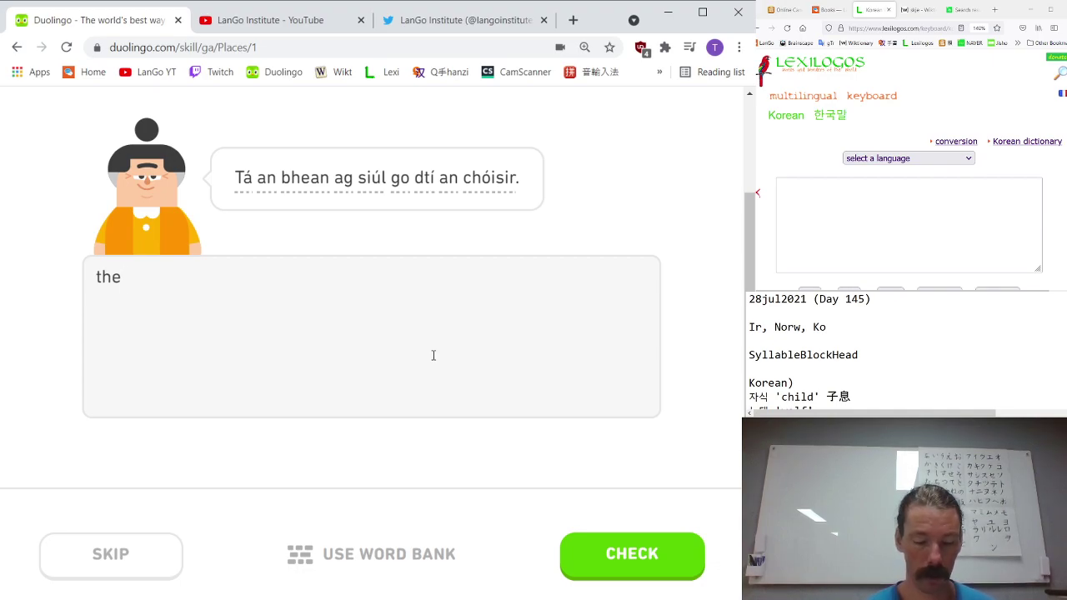
{"action": "type", "text": "woman is"}
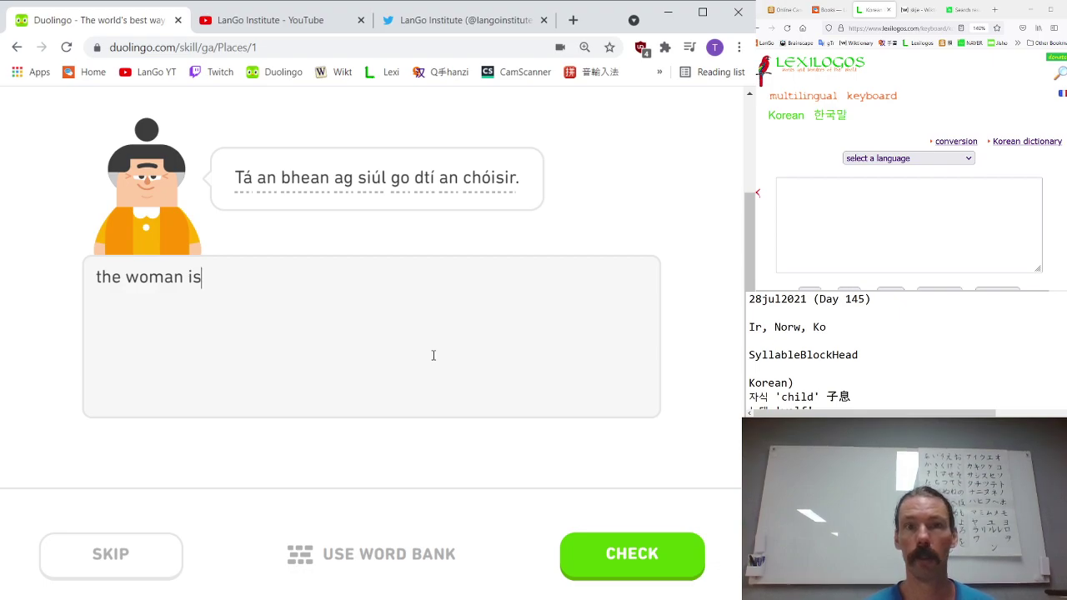
{"action": "type", "text": " walking to "}
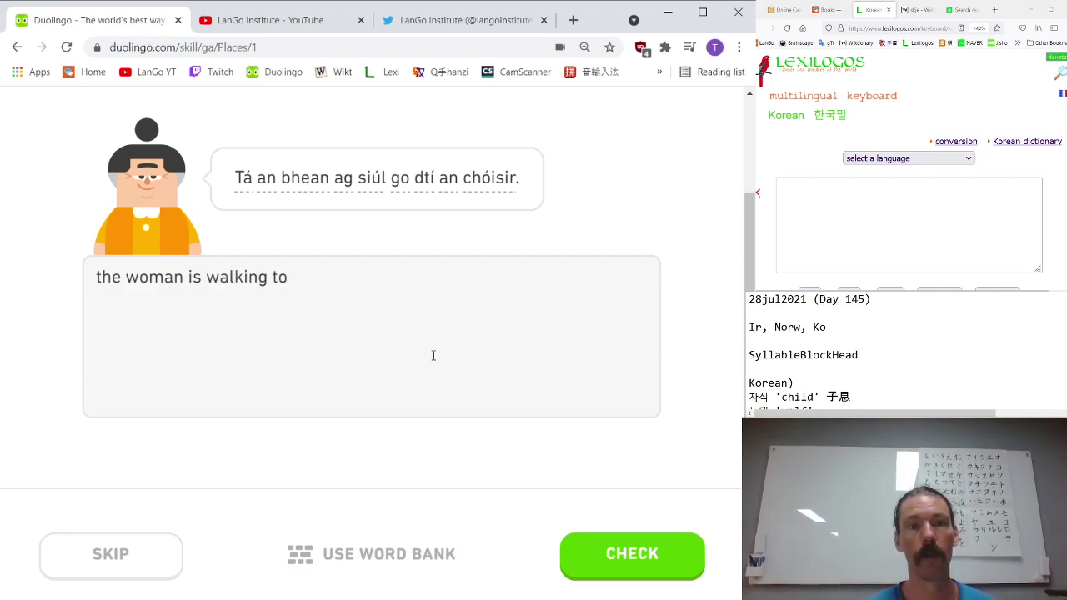
{"action": "type", "text": "the party"}
{"action": "key", "text": "Return"}
{"action": "key", "text": "Return"}
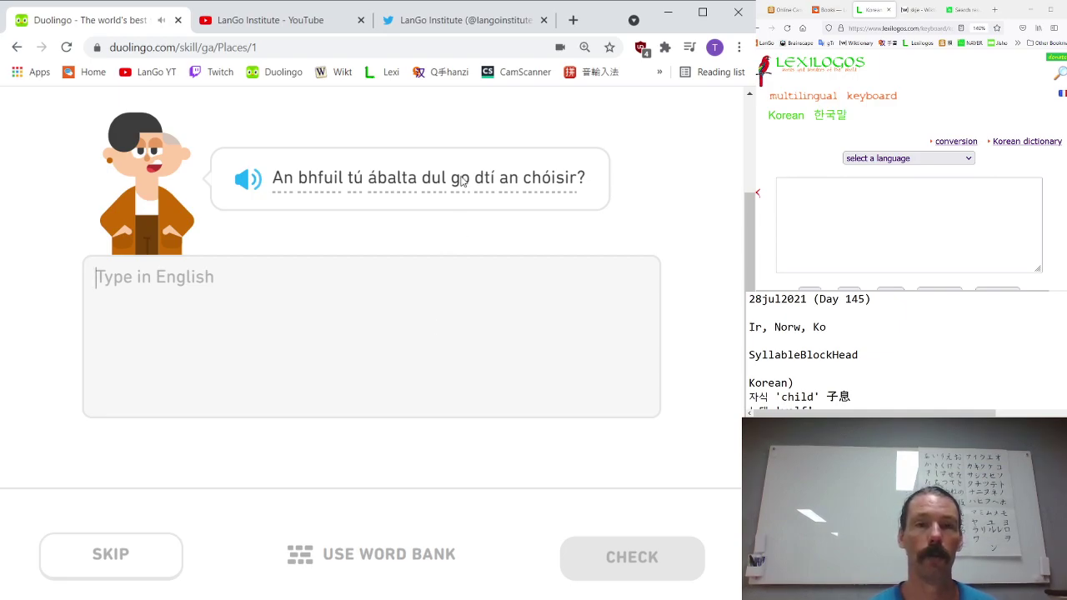
- Translate "An bhfuil tú ábalta dul go dtí an chóisir?" as "are you able to go to the party", submit it and continue
{"action": "mouse_move", "coordinate": [436, 177]}
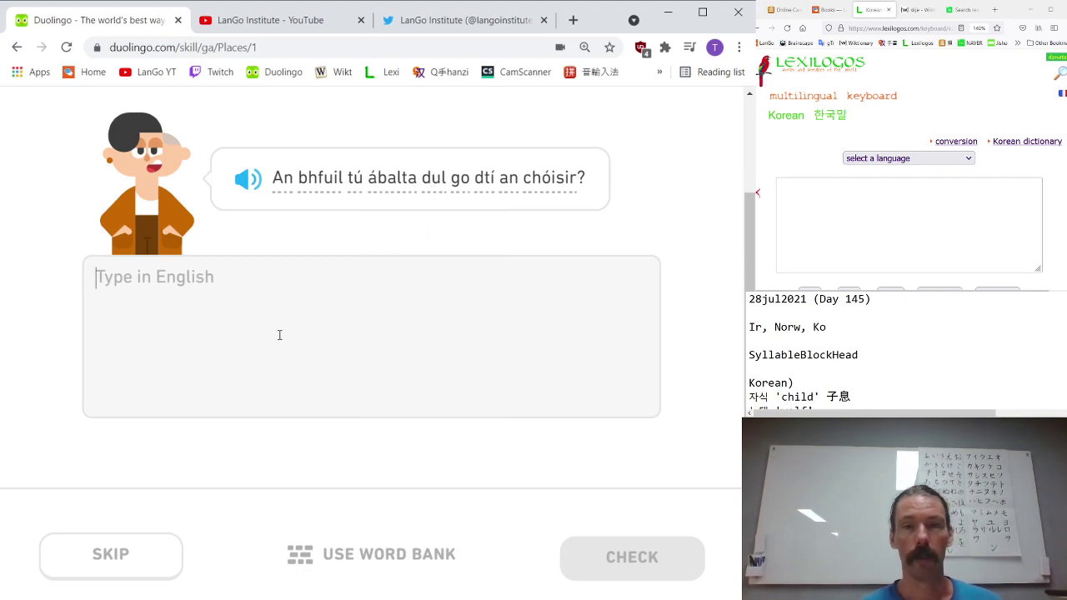
{"action": "type", "text": "are you"}
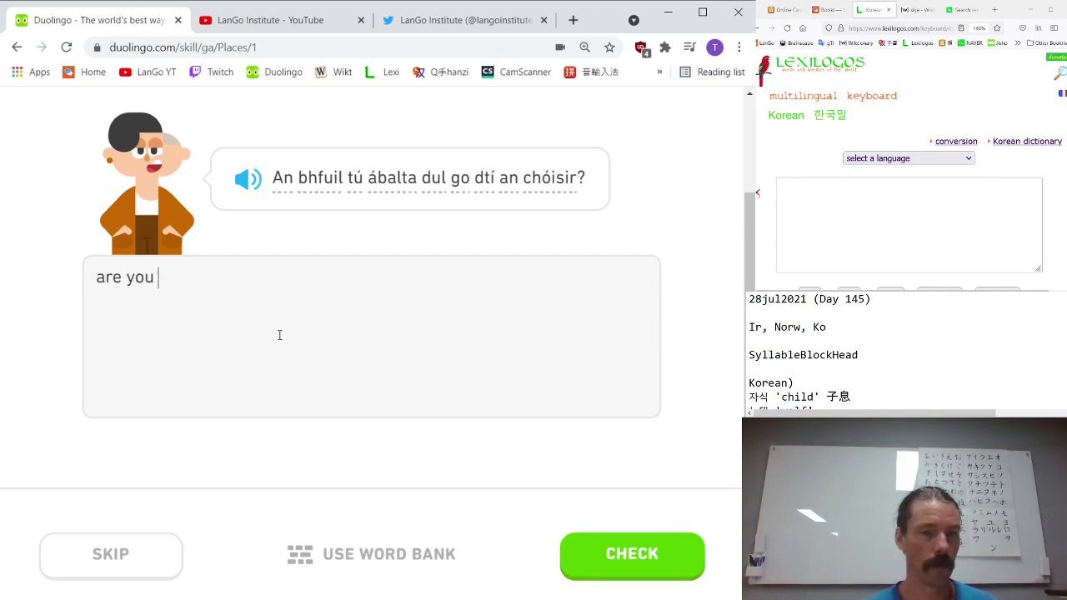
{"action": "type", "text": "able to "}
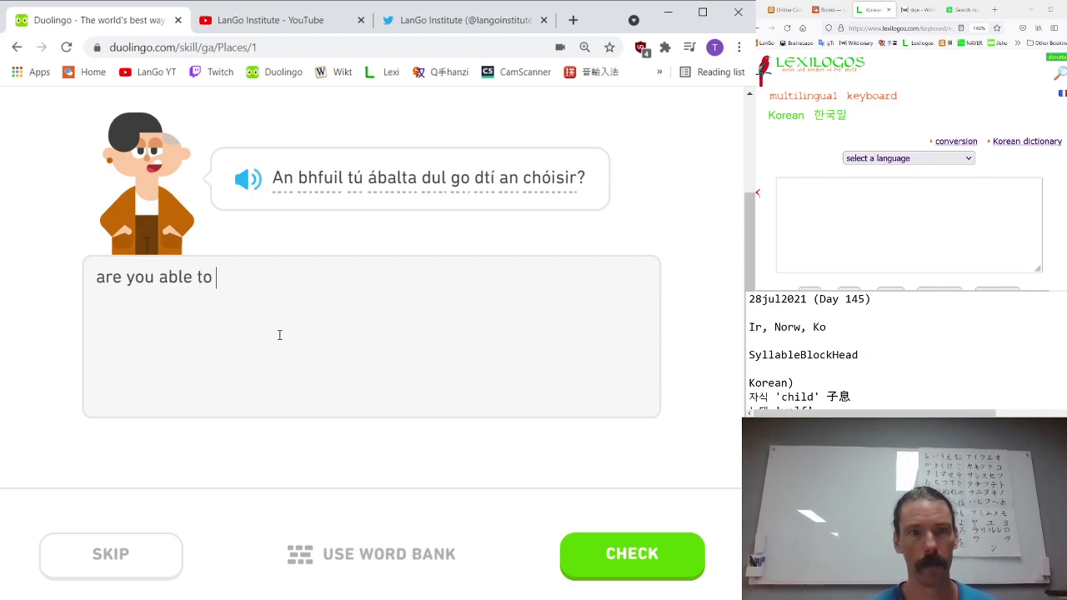
{"action": "type", "text": "go to the pa"}
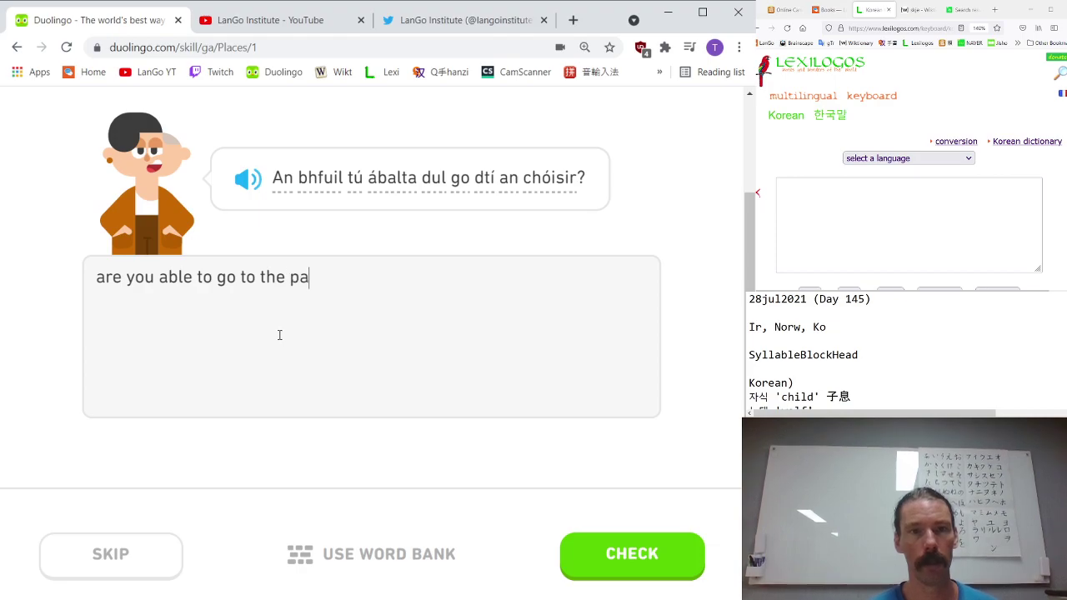
{"action": "type", "text": "rty"}
{"action": "key", "text": "Return"}
{"action": "key", "text": "Return"}
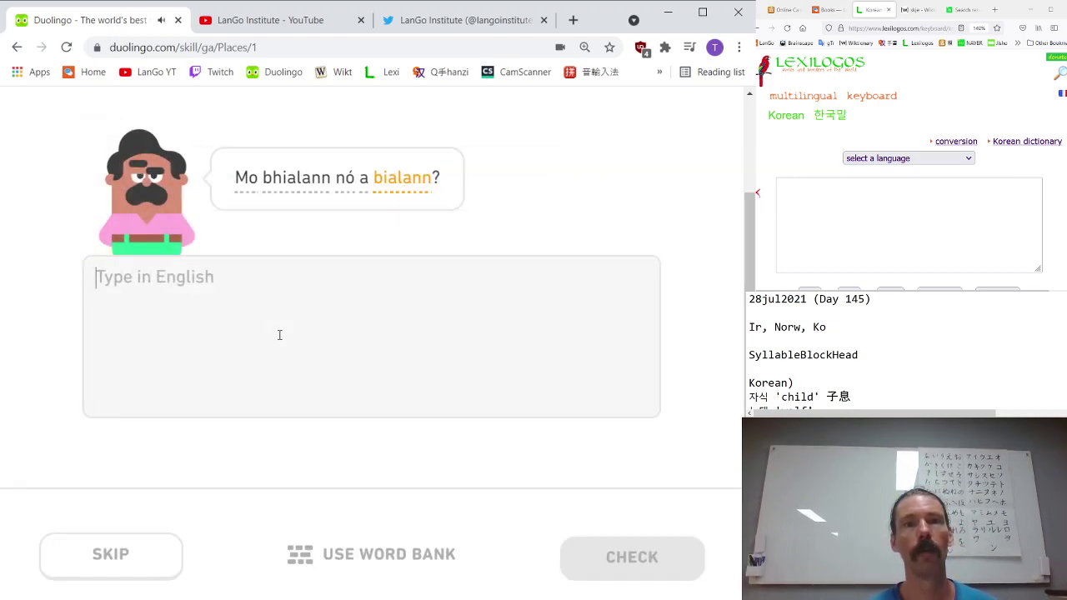
- Translate "Mo bhialann nó a bialann?" as "my restaurant or her restaurant", submit it and finish the Irish lesson
{"action": "type", "text": "m"}
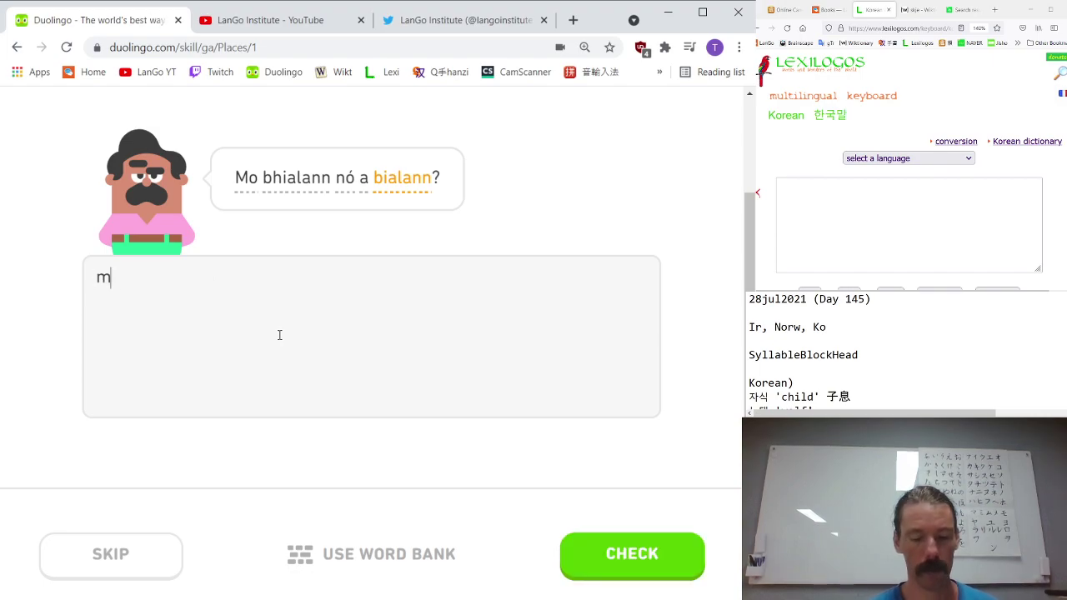
{"action": "type", "text": "y restaurant or her restauran"}
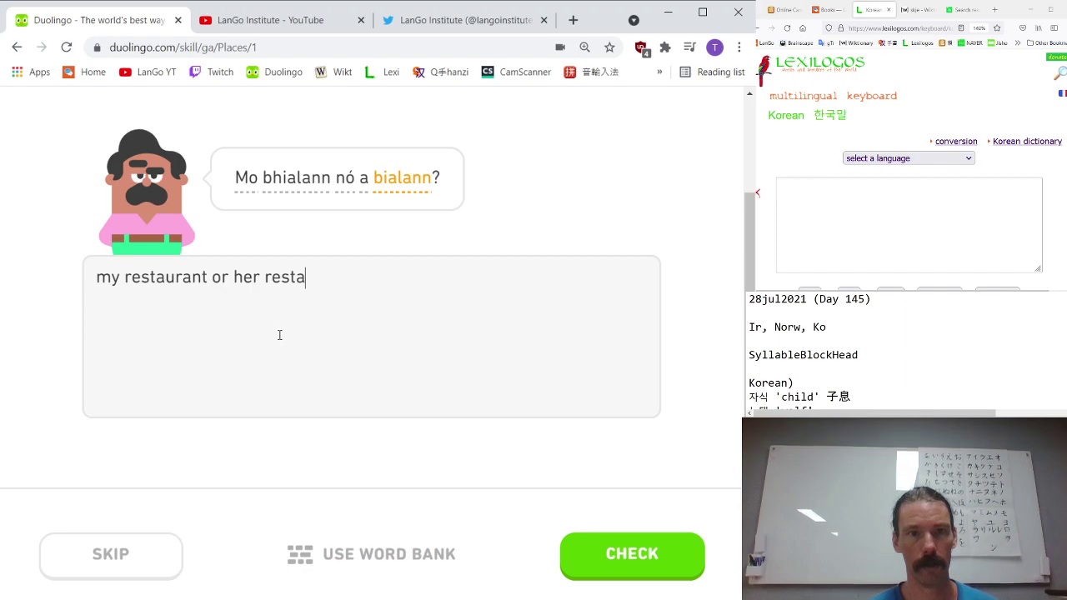
{"action": "type", "text": "t"}
{"action": "key", "text": "Return"}
{"action": "key", "text": "Return"}
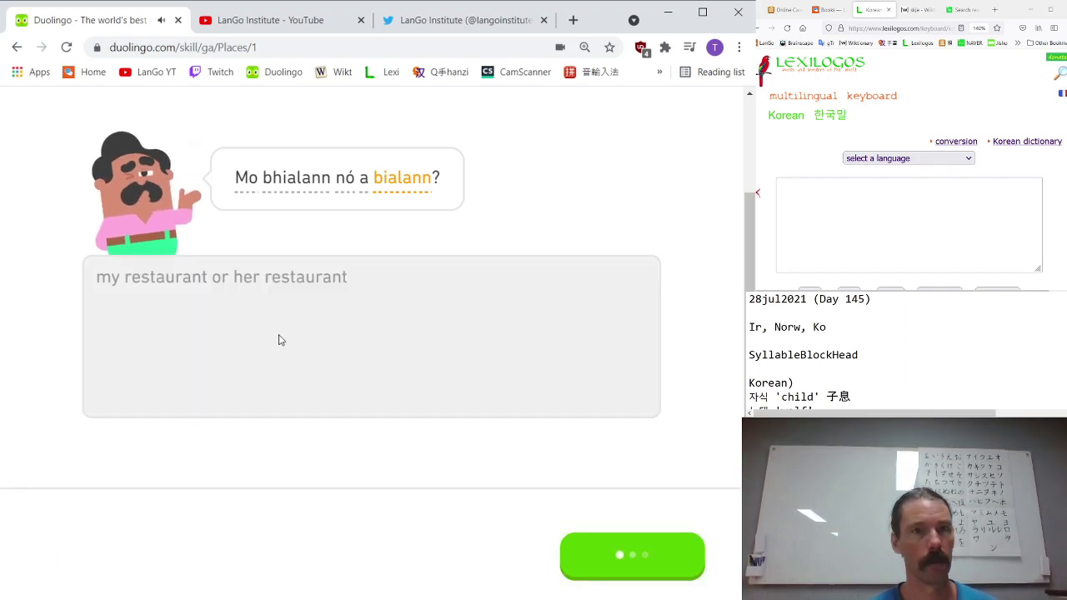
{"action": "key", "text": "Return"}
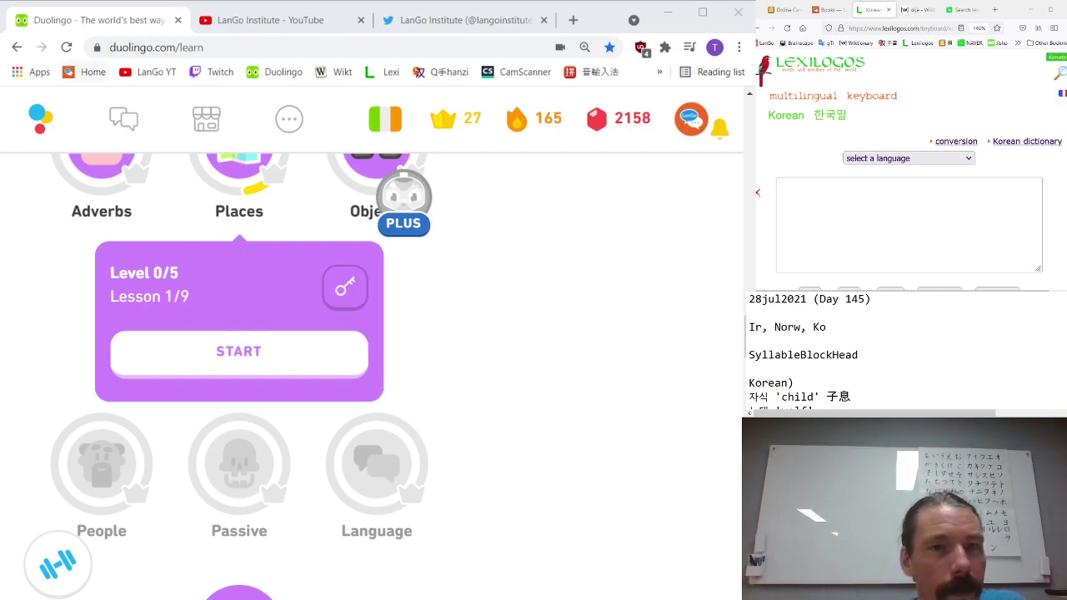
- Switch to the Norwegian (Bokmål) course and start the Family lesson, the first one without a crown below Present 2
{"action": "left_click", "coordinate": [375, 120]}
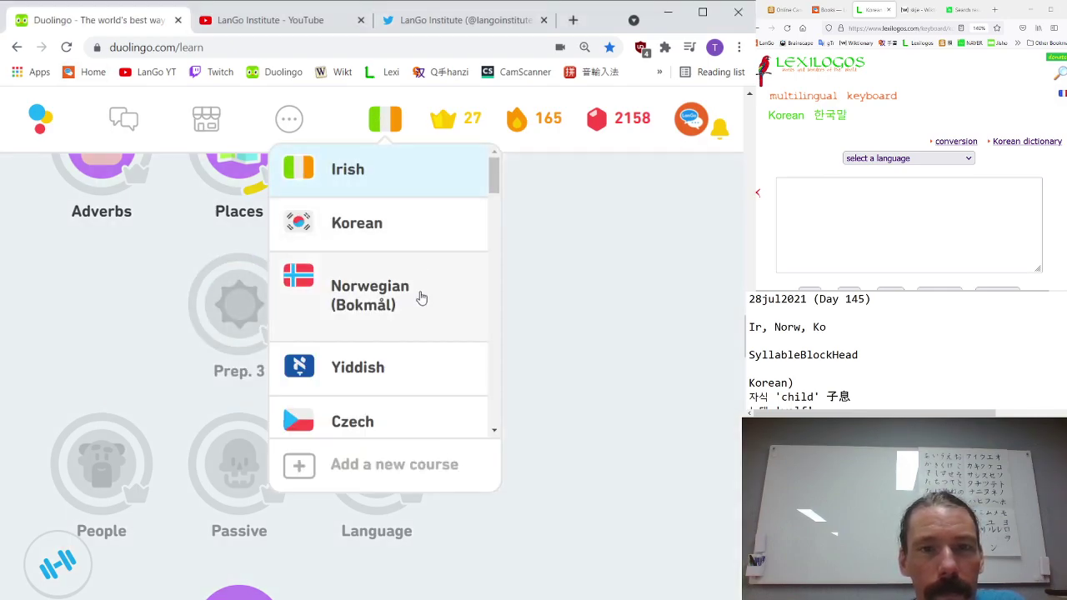
{"action": "left_click", "coordinate": [420, 295]}
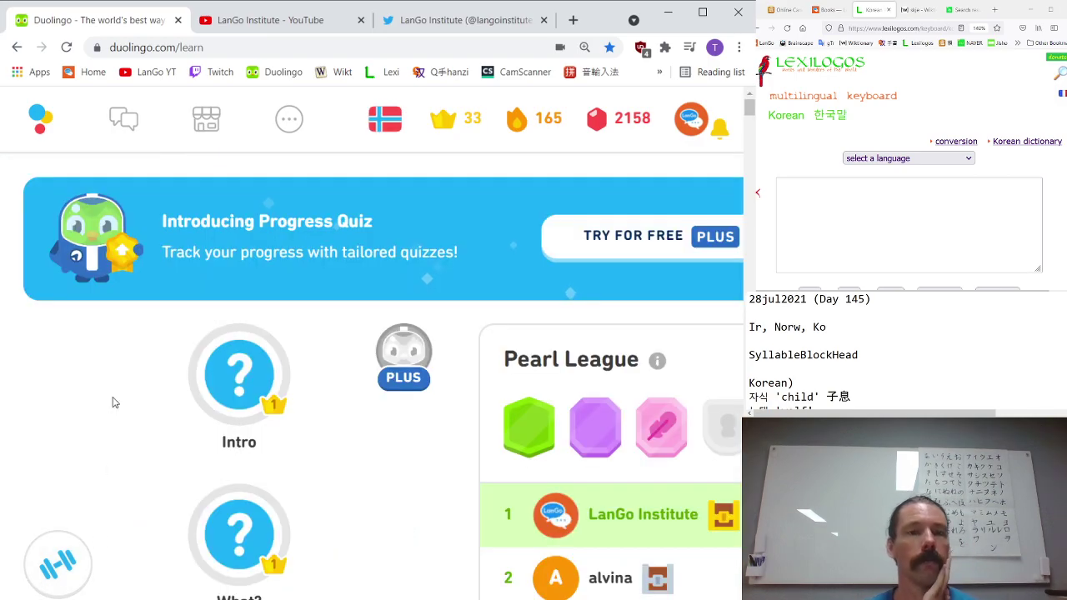
{"action": "scroll", "coordinate": [114, 405], "scroll_direction": "down", "scroll_amount": 8}
{"action": "scroll", "coordinate": [114, 408], "scroll_direction": "down", "scroll_amount": 10}
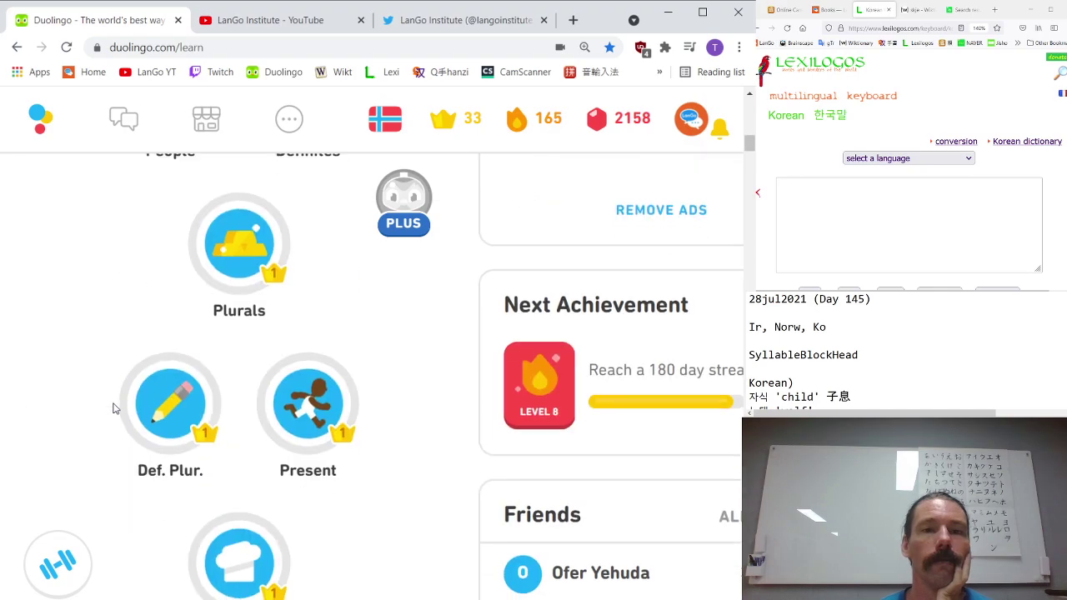
{"action": "scroll", "coordinate": [115, 415], "scroll_direction": "down", "scroll_amount": 15}
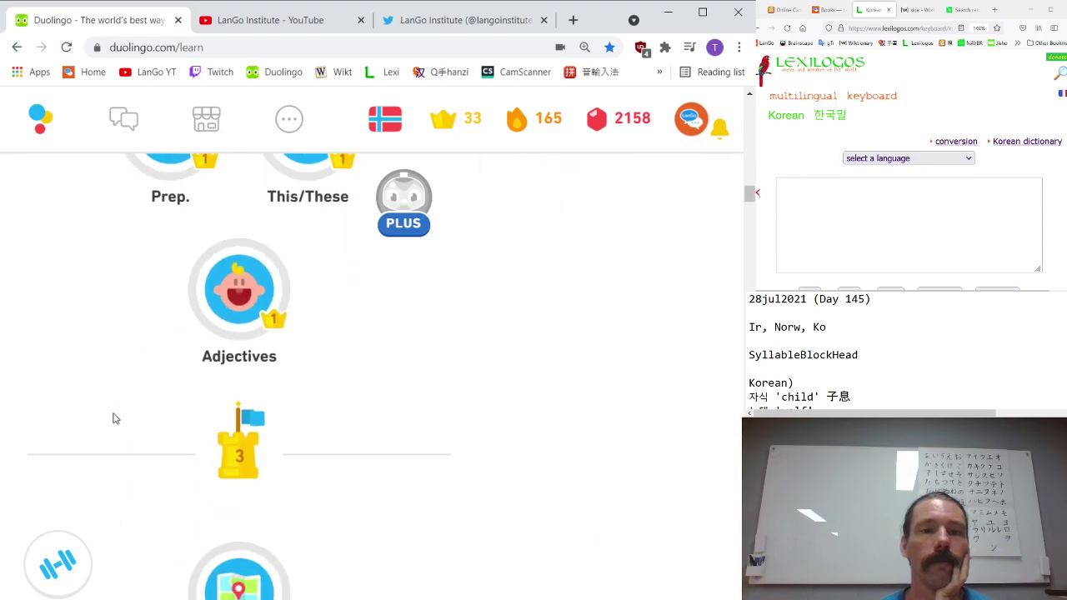
{"action": "scroll", "coordinate": [118, 439], "scroll_direction": "down", "scroll_amount": 2}
{"action": "scroll", "coordinate": [118, 439], "scroll_direction": "up", "scroll_amount": 5}
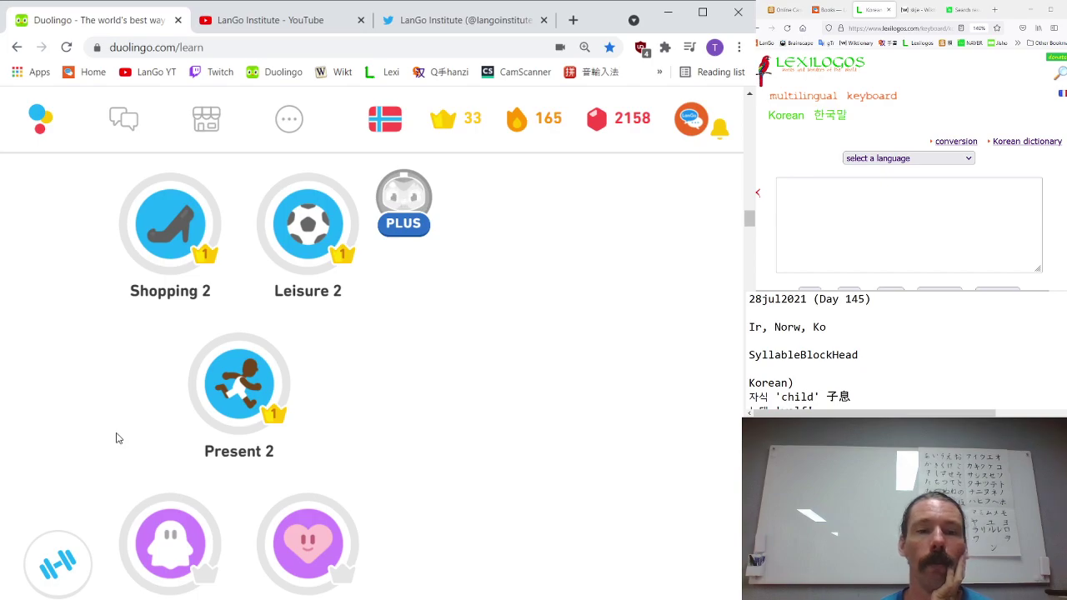
{"action": "left_click", "coordinate": [182, 557]}
{"action": "left_click", "coordinate": [196, 546]}
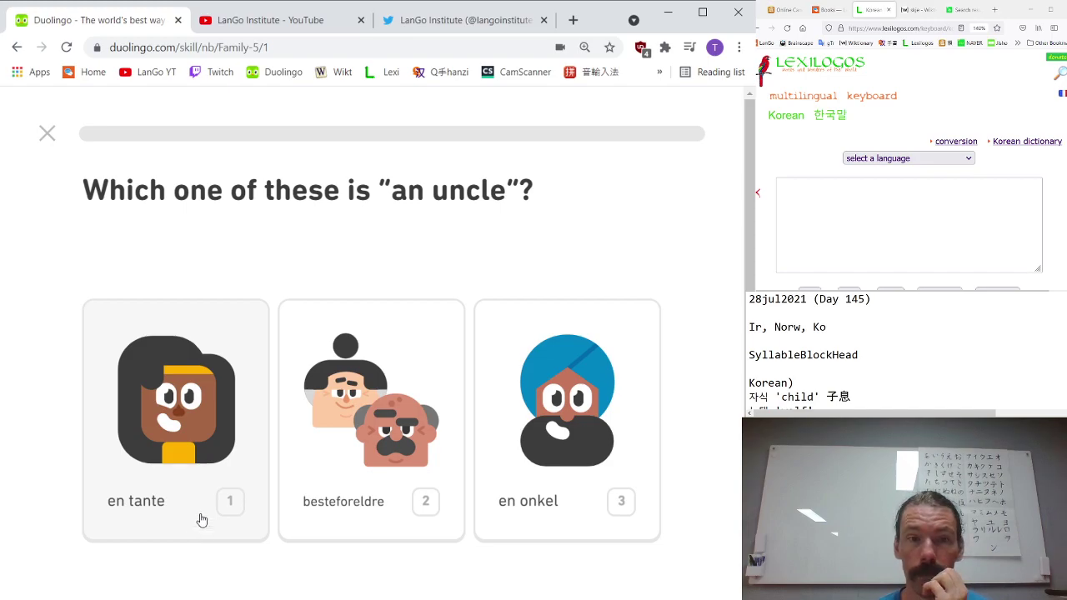
- Listen to "en tante" and "besteforeldre", choose "en onkel" as the answer for "an uncle", submit it and continue
{"action": "left_click", "coordinate": [201, 519]}
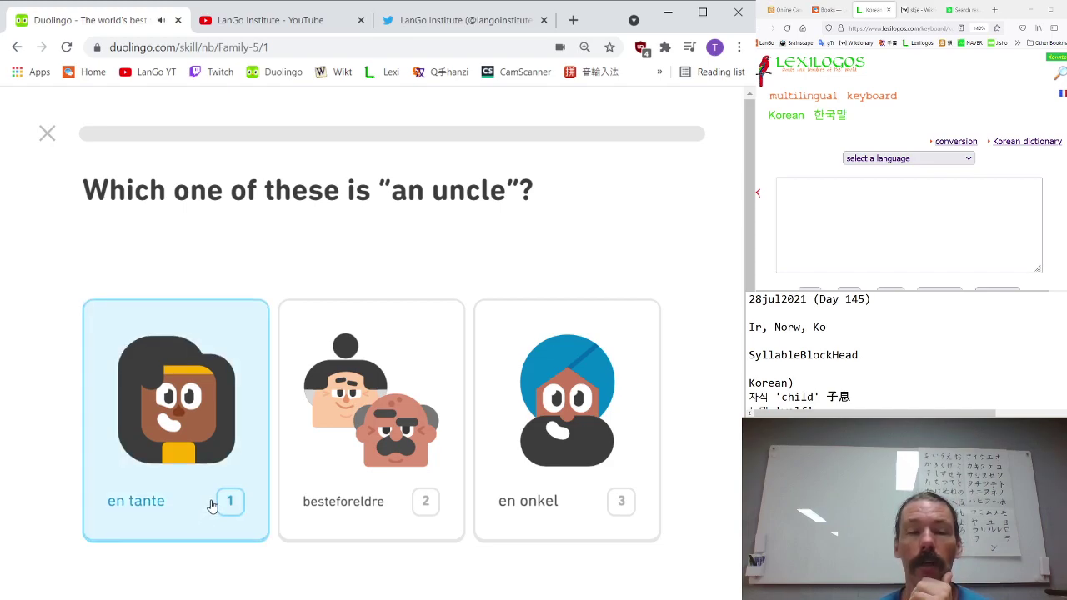
{"action": "left_click", "coordinate": [302, 451]}
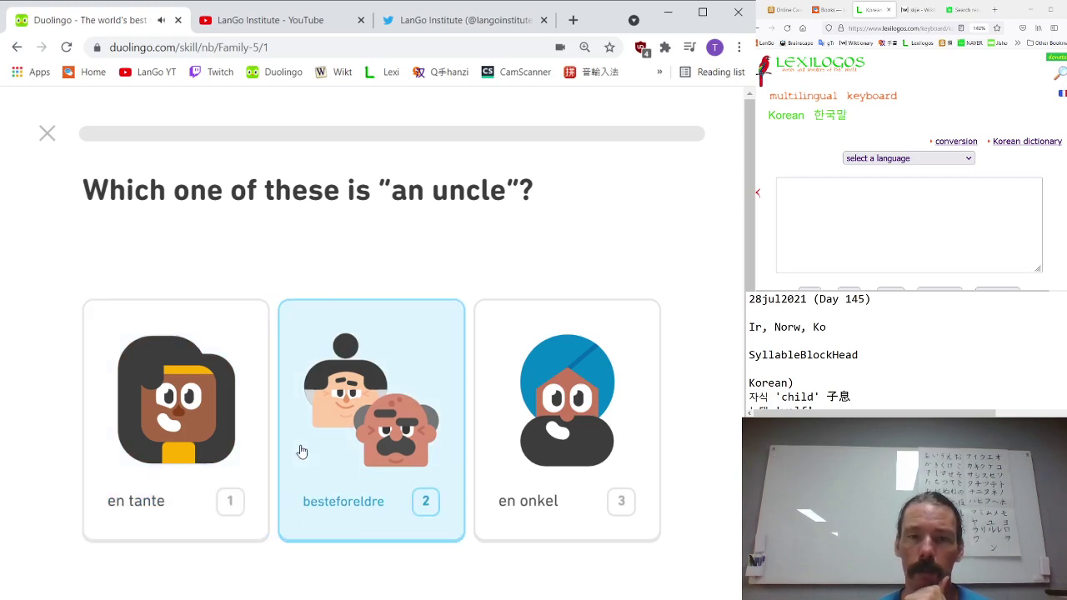
{"action": "left_click", "coordinate": [538, 442]}
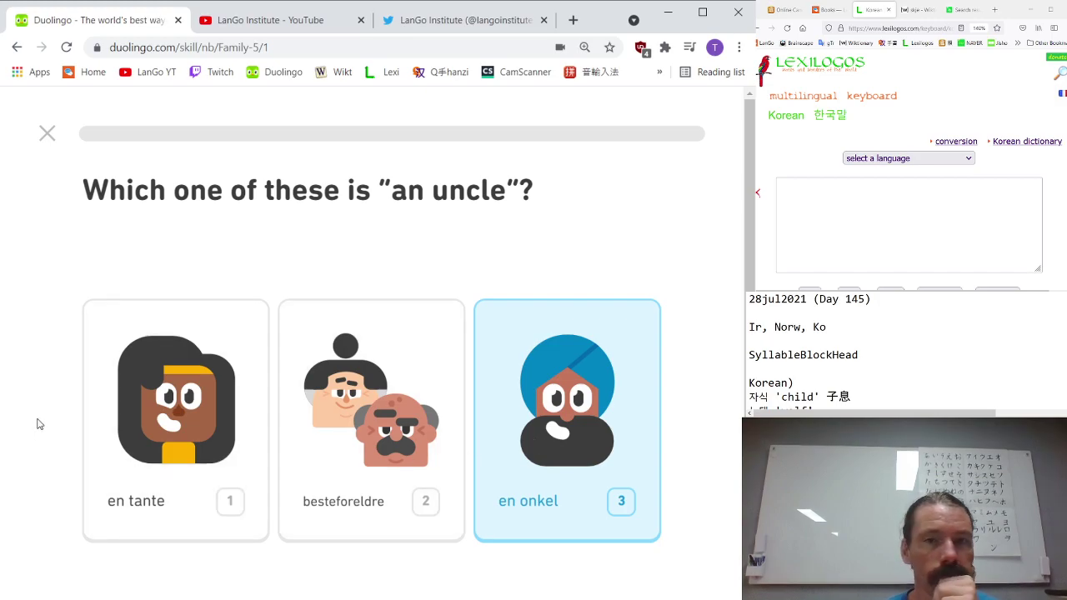
{"action": "key", "text": "Return"}
{"action": "key", "text": "Return"}
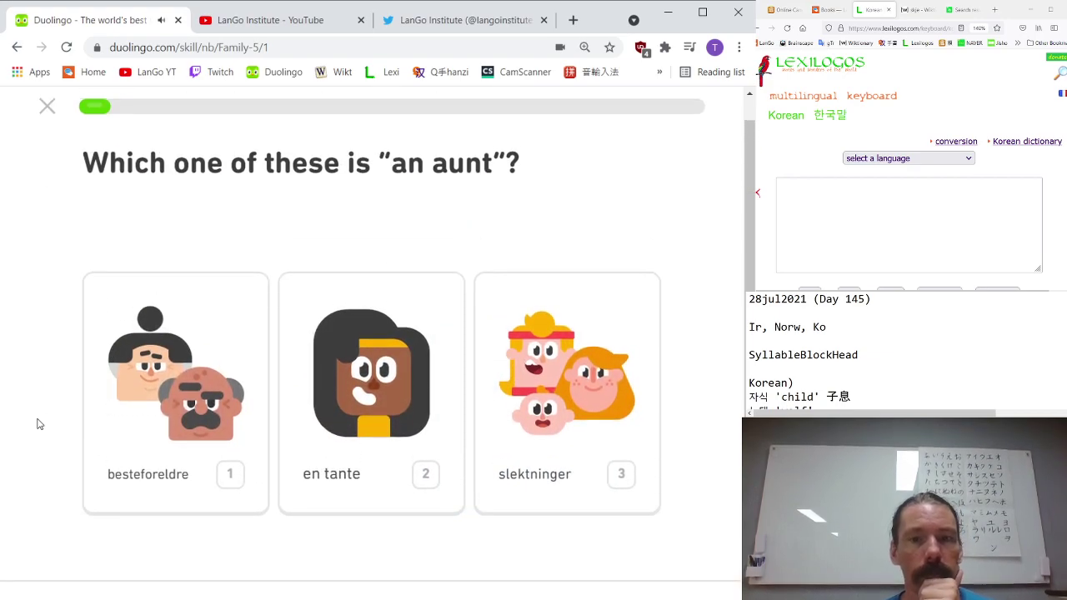
- Listen to "slektninger" and "besteforeldre", choose "en tante" as the answer for "an aunt", submit it and continue
{"action": "key", "text": "3"}
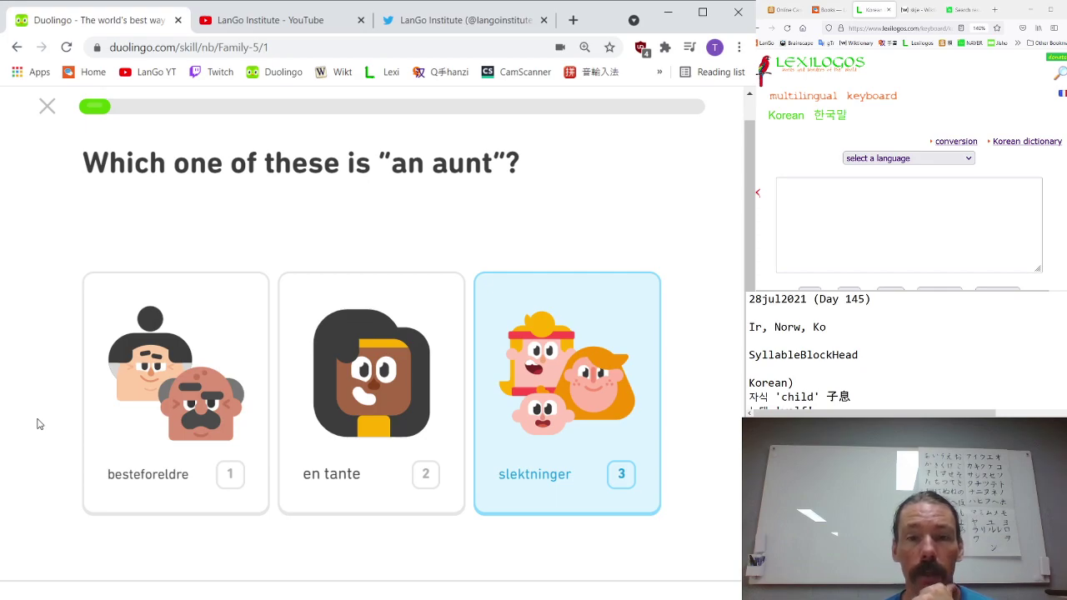
{"action": "key", "text": "1"}
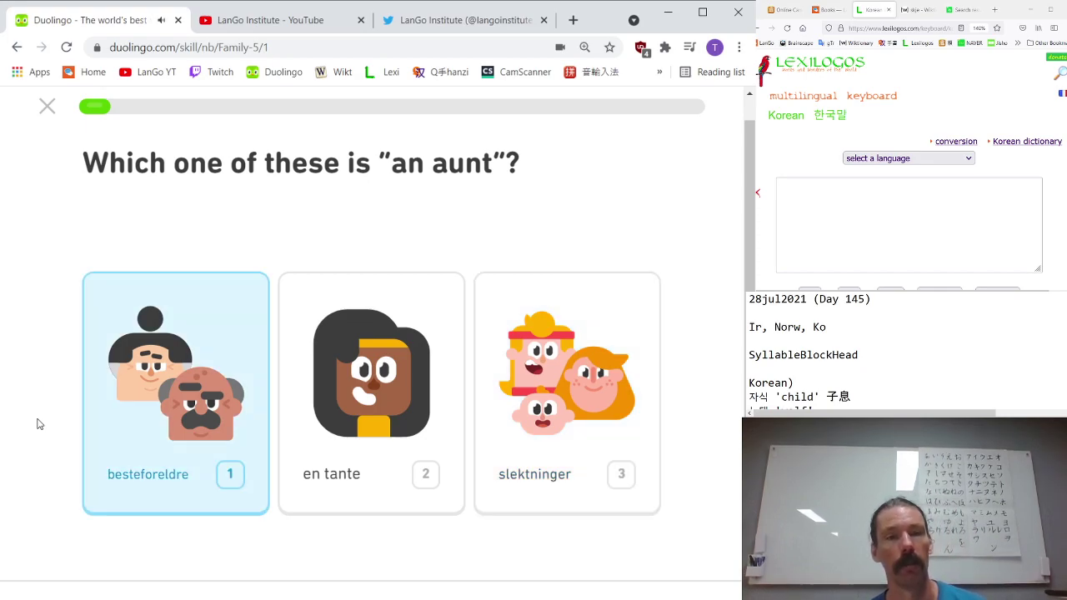
{"action": "key", "text": "2"}
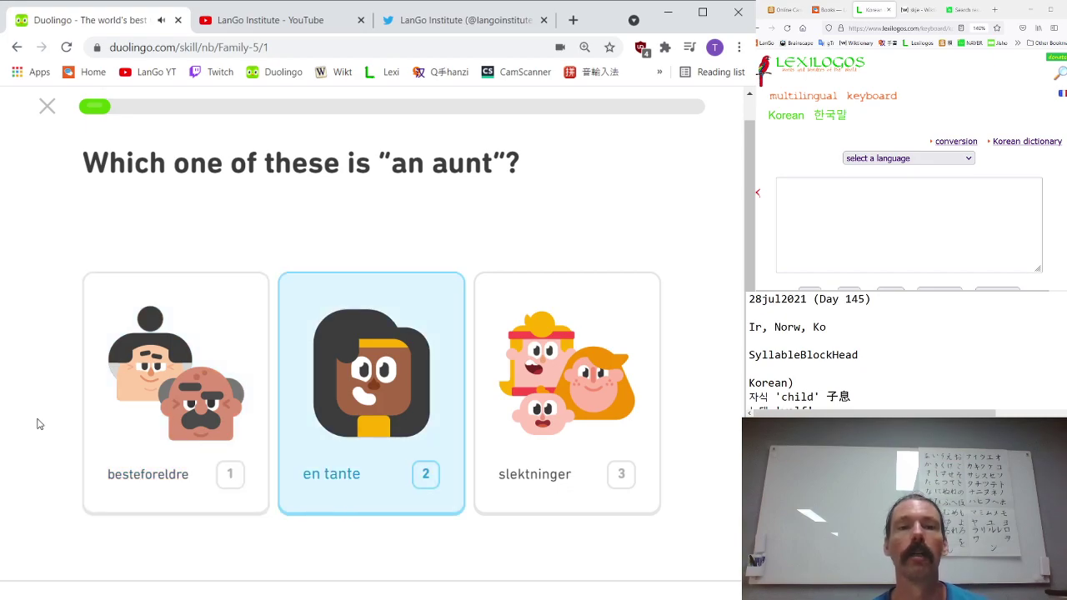
{"action": "key", "text": "Return"}
{"action": "key", "text": "Return"}
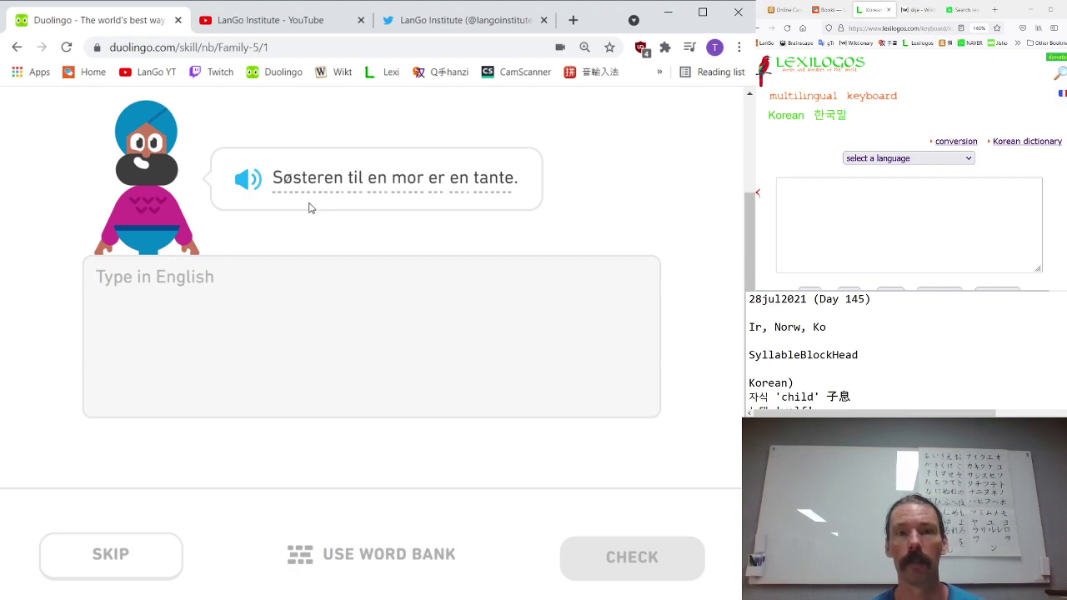
- Translate "Søsteren til en mor er en tante." as "the sister to a mother is an aunt", submit it and continue
{"action": "mouse_move", "coordinate": [308, 208]}
{"action": "left_mouse_down"}
{"action": "mouse_move", "coordinate": [338, 207]}
{"action": "mouse_move", "coordinate": [314, 209]}
{"action": "left_mouse_up"}
{"action": "left_click", "coordinate": [316, 288]}
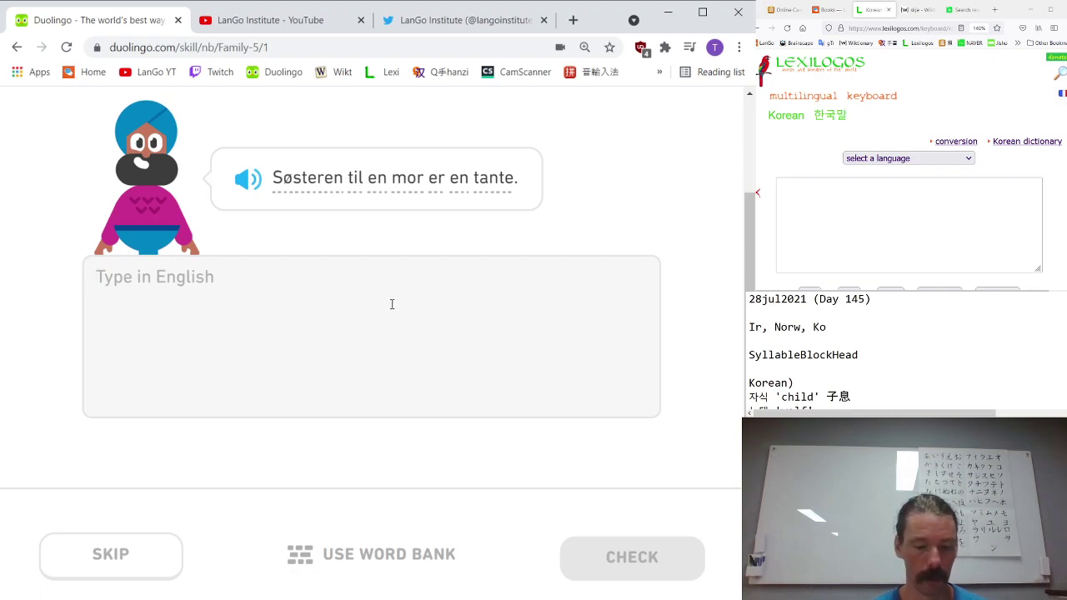
{"action": "type", "text": "the sister "}
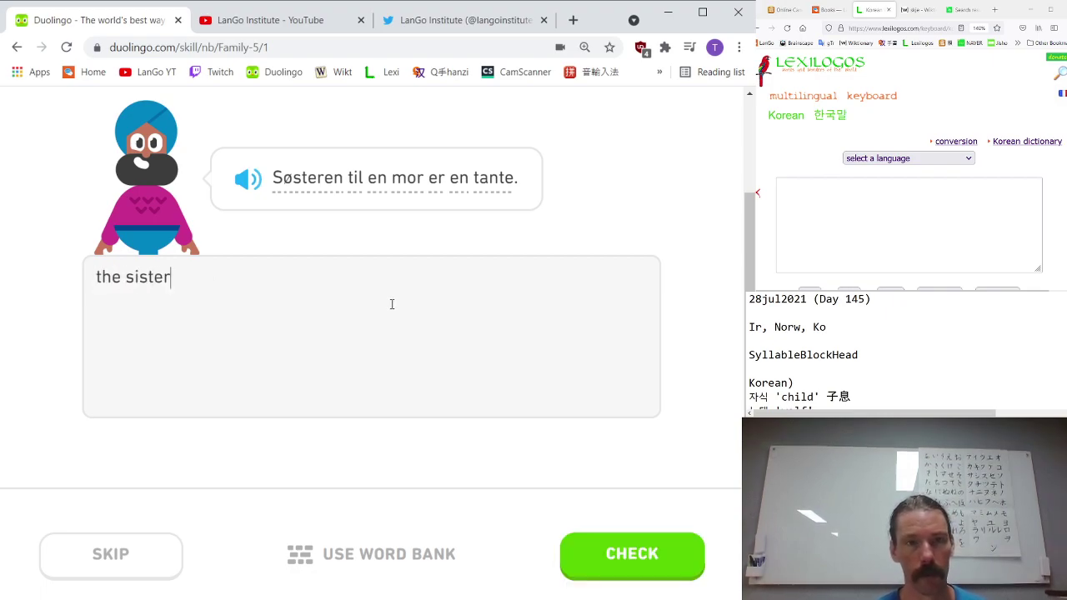
{"action": "type", "text": "to a mother"}
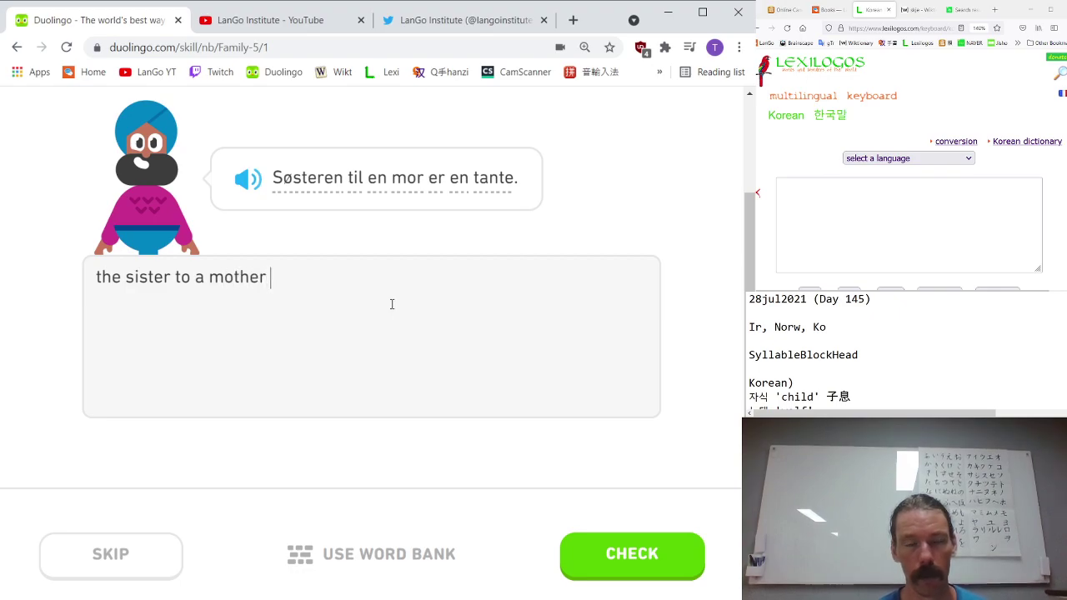
{"action": "type", "text": "is an aunt"}
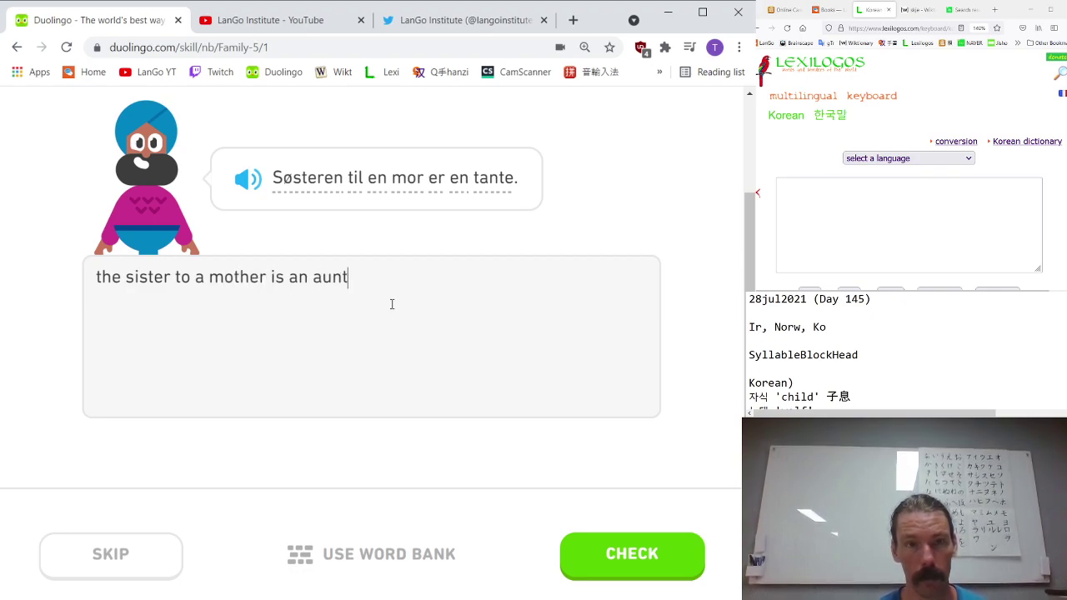
{"action": "key", "text": "Return"}
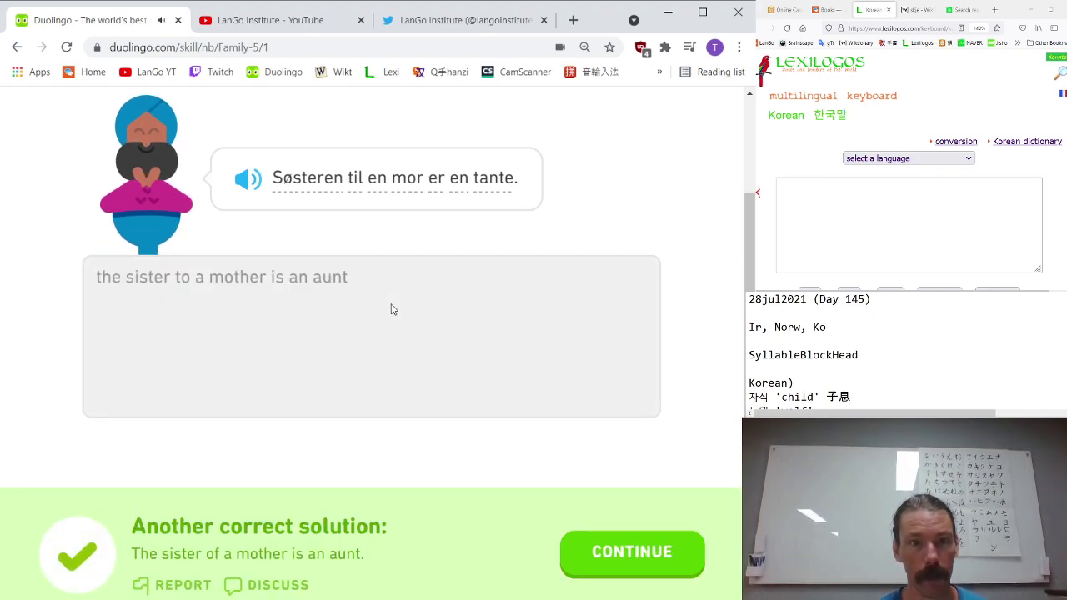
{"action": "key", "text": "Return"}
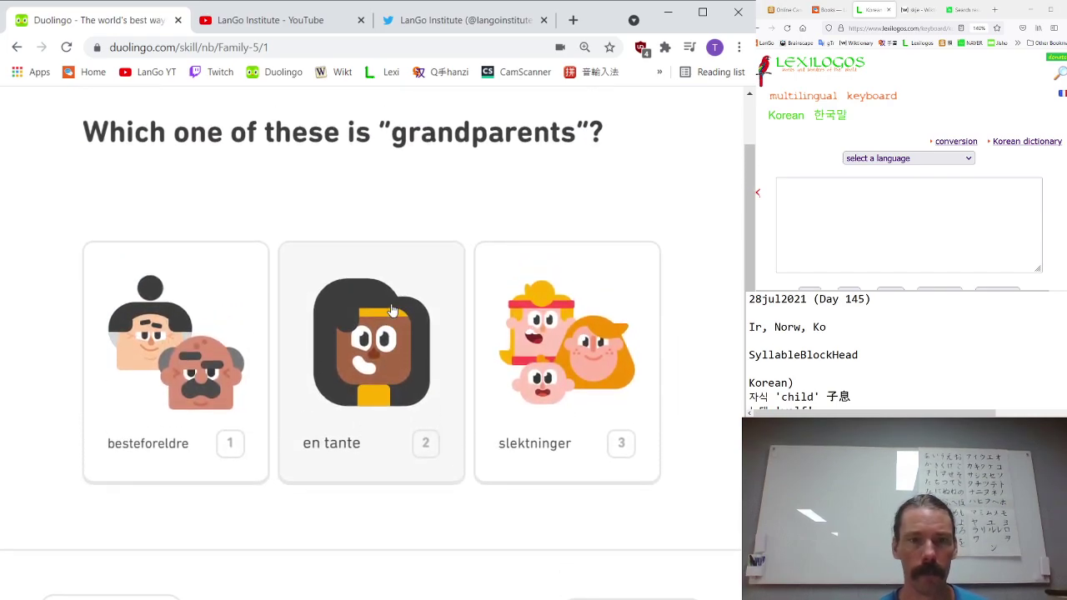
- Answer "grandparents" with "besteforeldre" and "relatives" with "slektninger", submitting each answer and continuing to the next exercise
{"action": "key", "text": "1"}
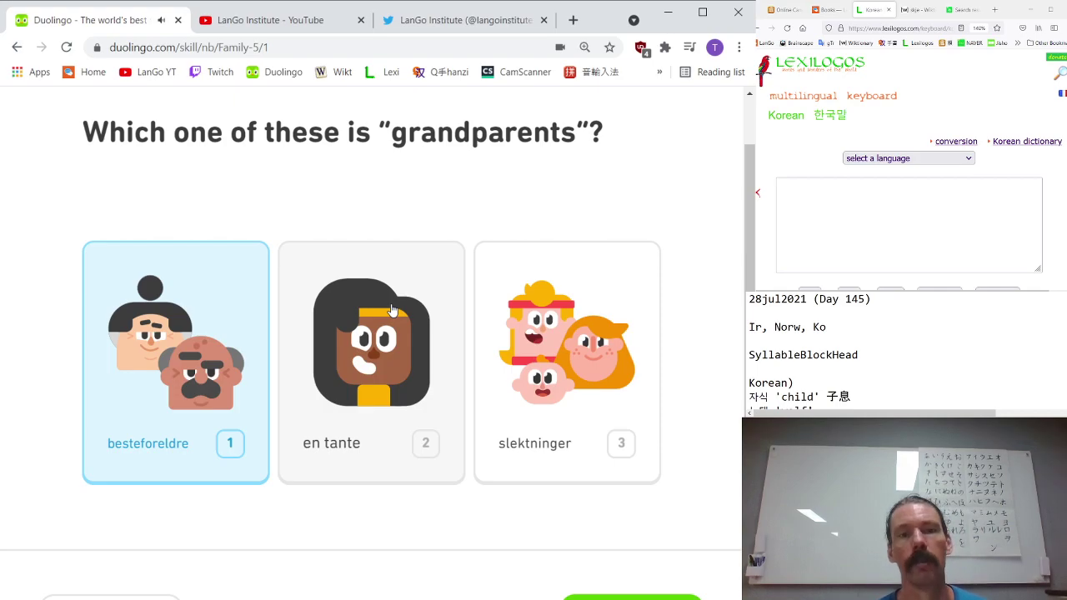
{"action": "key", "text": "Return"}
{"action": "key", "text": "Return"}
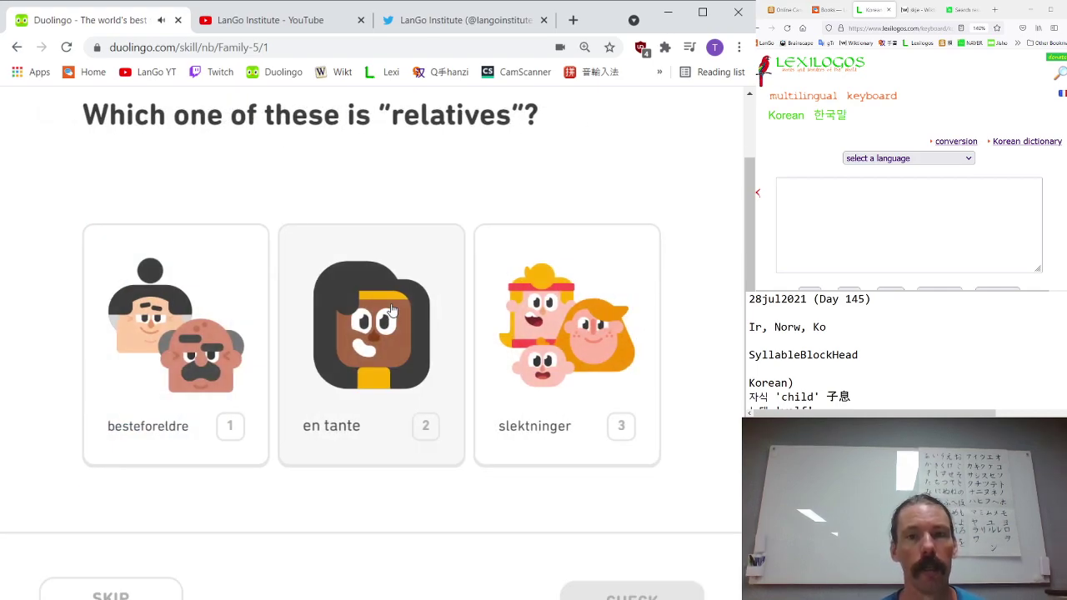
{"action": "key", "text": "3"}
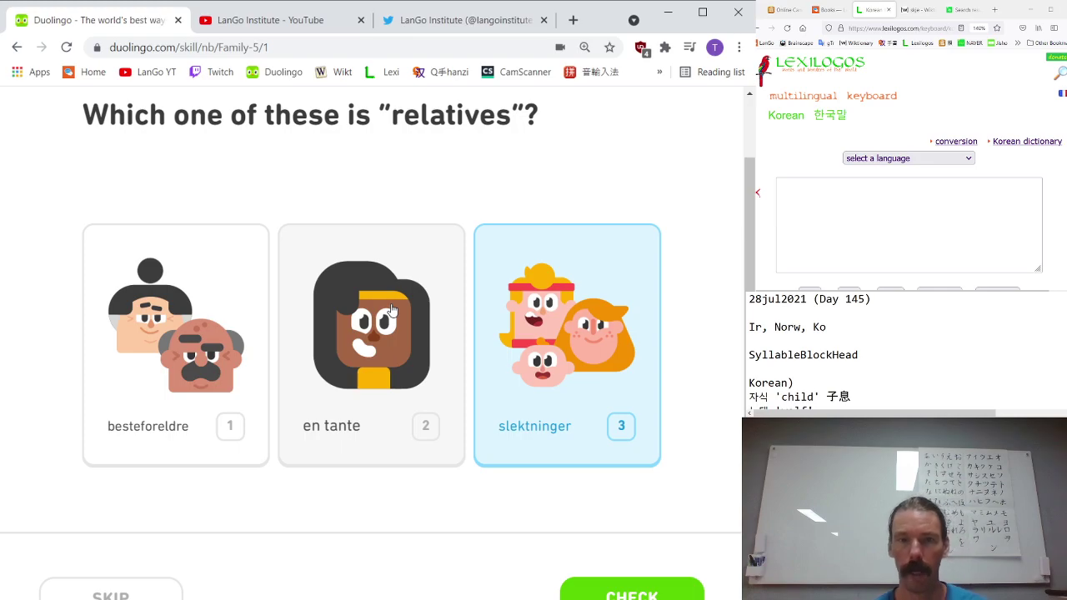
{"action": "key", "text": "Return"}
{"action": "key", "text": "Return"}
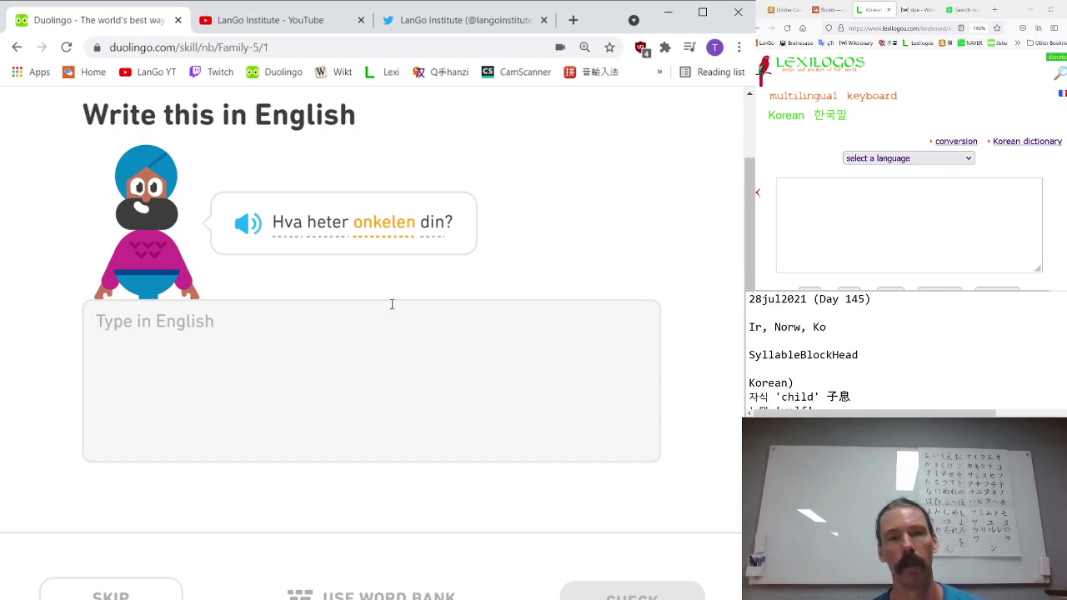
- Translate "Hva heter onkelen din?" as "whats your uncles name", submit it and continue
{"action": "type", "text": "w"}
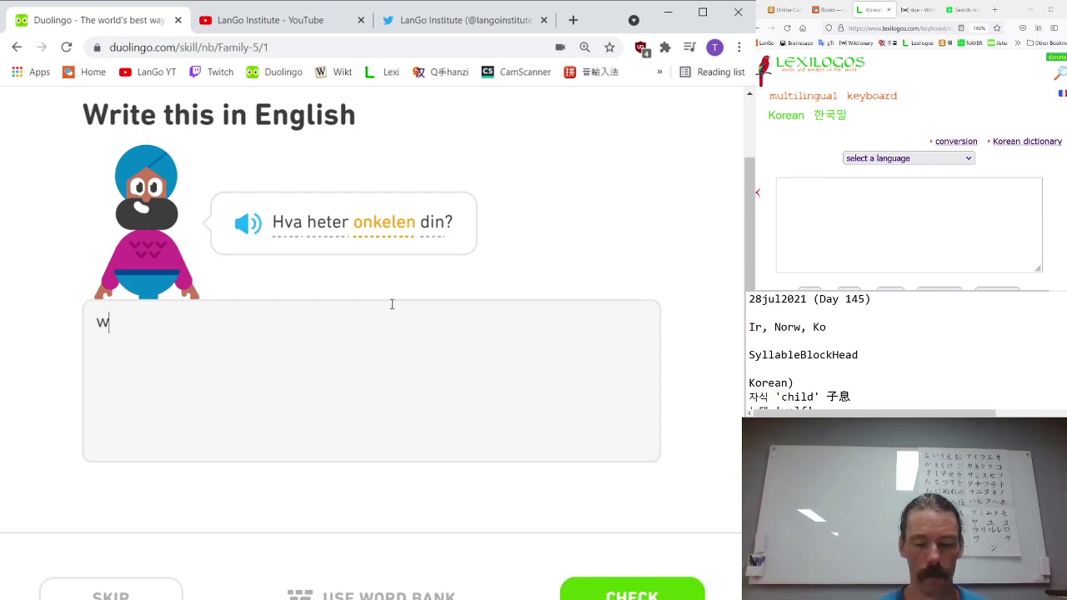
{"action": "type", "text": "hats your uncles name"}
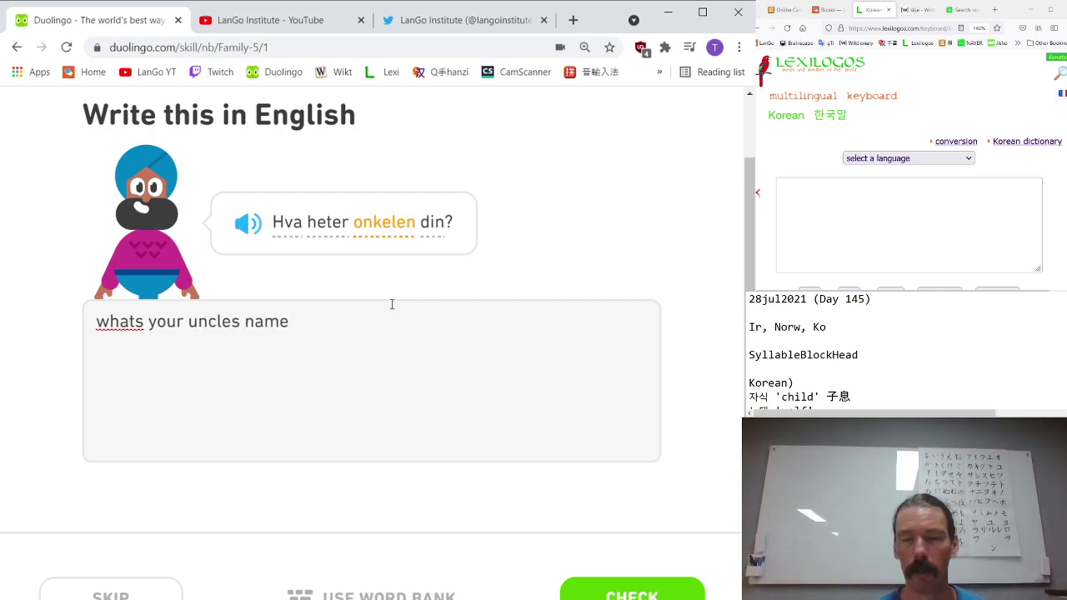
{"action": "key", "text": "Return"}
{"action": "key", "text": "Return"}
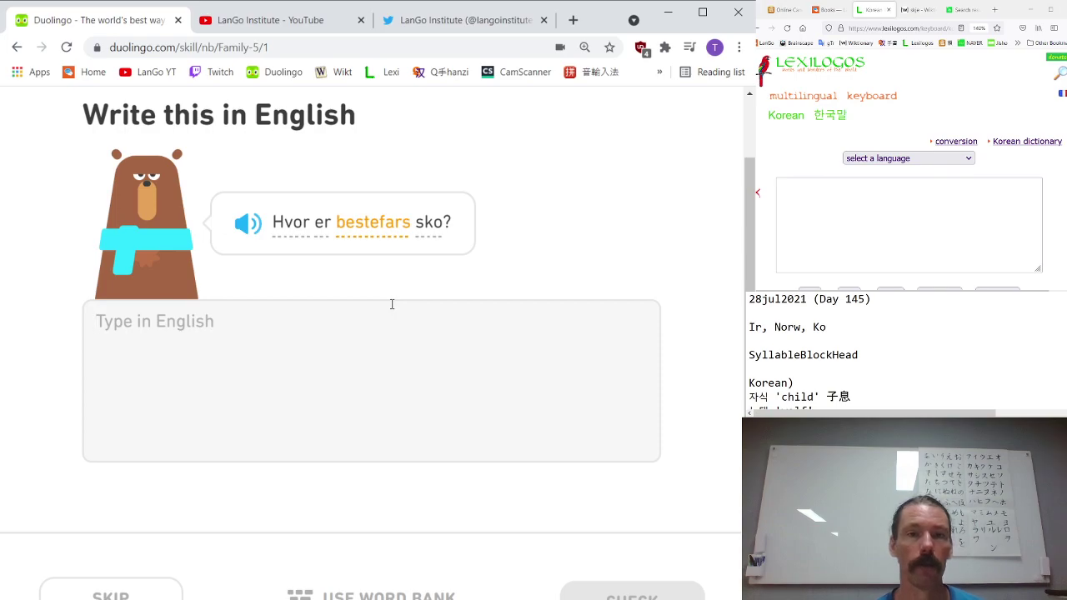
- Translate "Hvor er bestefars sko?" as "where is grandpa's shoe", submit it and continue
{"action": "type", "text": "where is "}
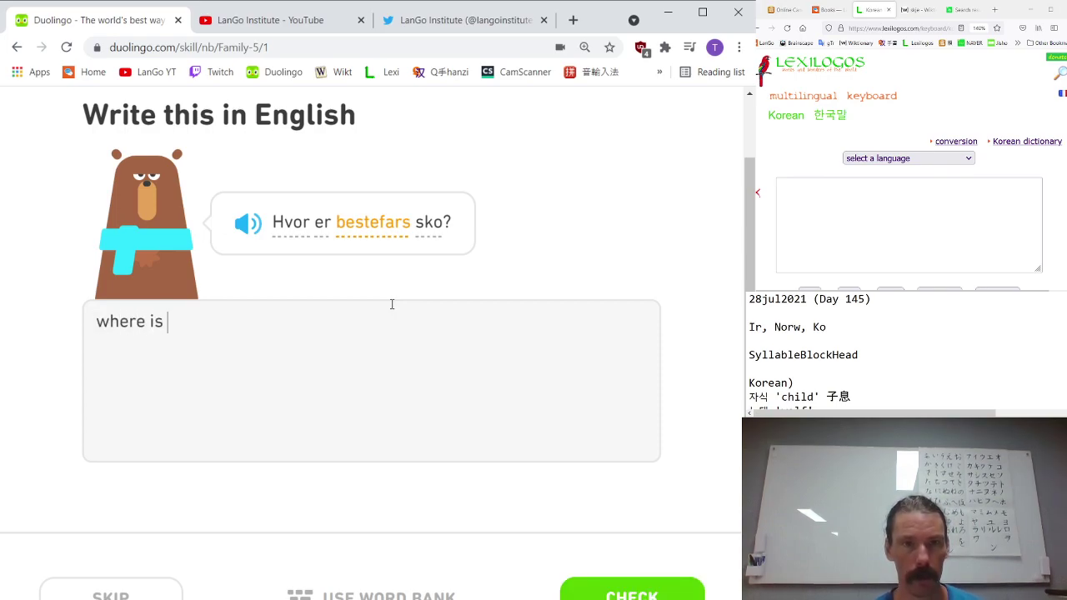
{"action": "type", "text": "grandpa's shj"}
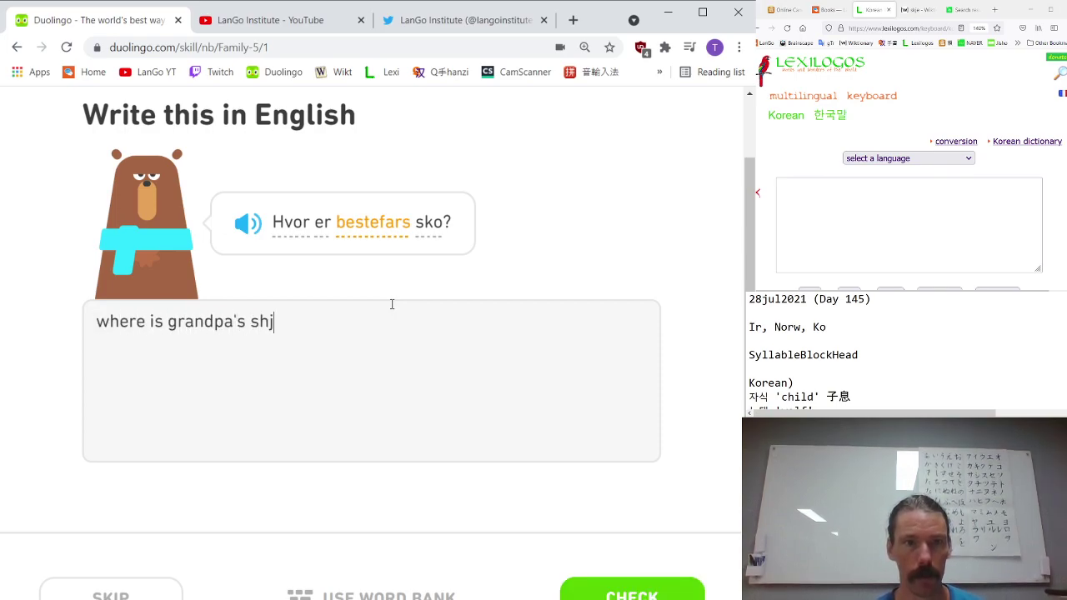
{"action": "type", "text": "oe"}
{"action": "key", "text": "Return"}
{"action": "key", "text": "Return"}
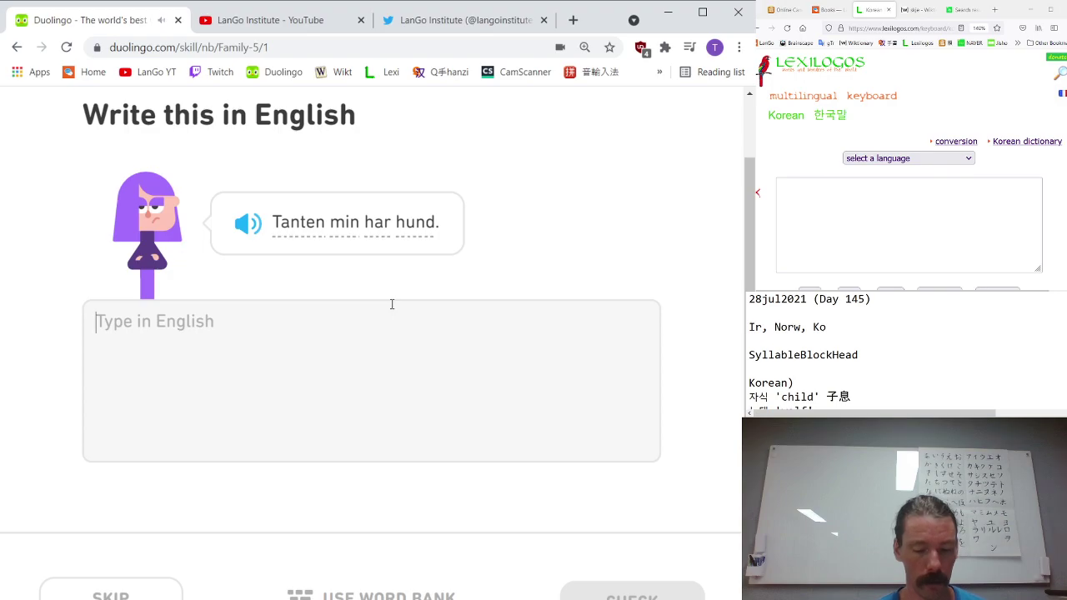
- Translate "Tanten min har hund." as "my aunt has a dog", submit it and continue
{"action": "type", "text": "my a"}
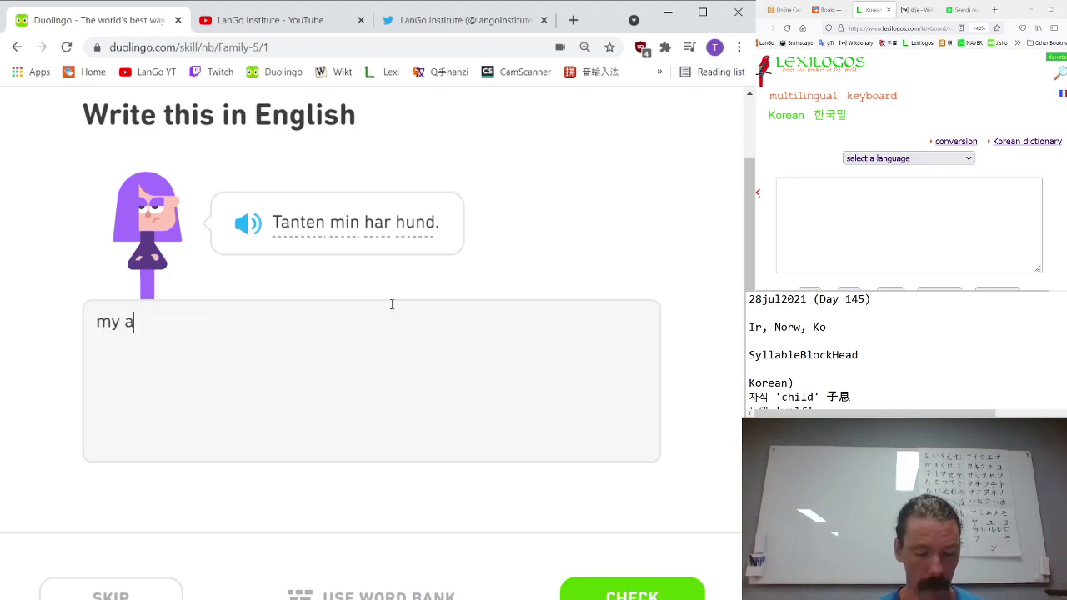
{"action": "type", "text": "unt has a dog"}
{"action": "key", "text": "Return"}
{"action": "key", "text": "Return"}
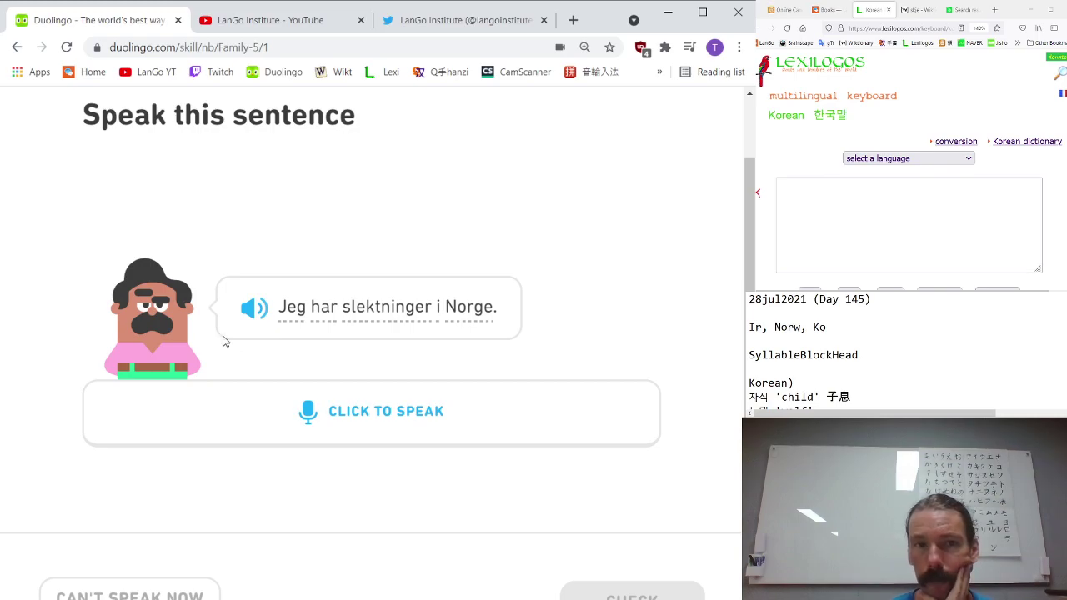
- Listen to "Jeg har slektninger i Norge.", record the spoken sentence and continue to the next exercise
{"action": "left_click", "coordinate": [261, 315]}
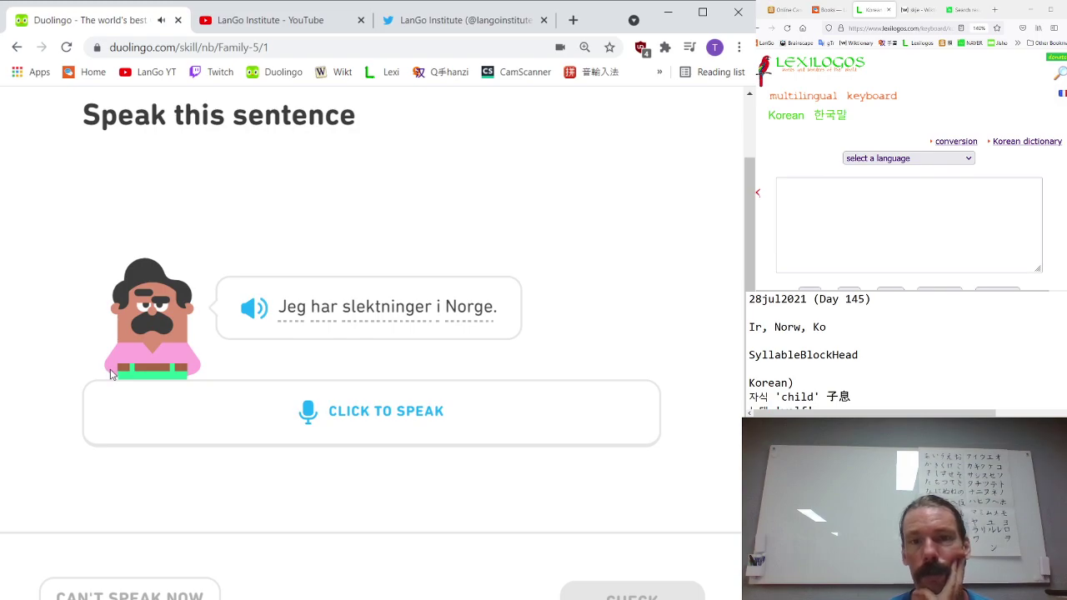
{"action": "left_click", "coordinate": [263, 437]}
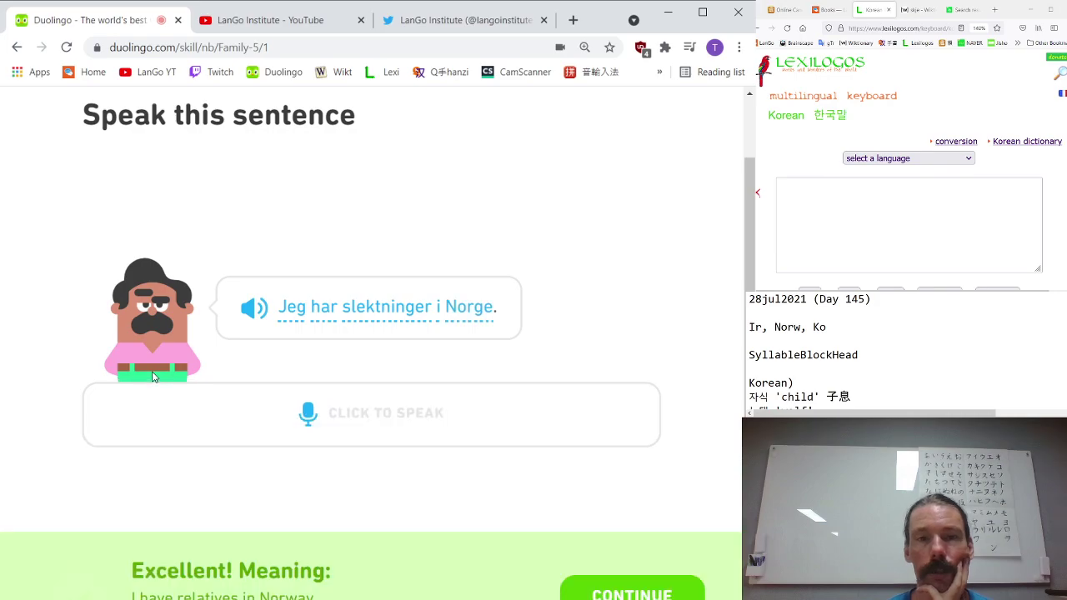
{"action": "key", "text": "Return"}
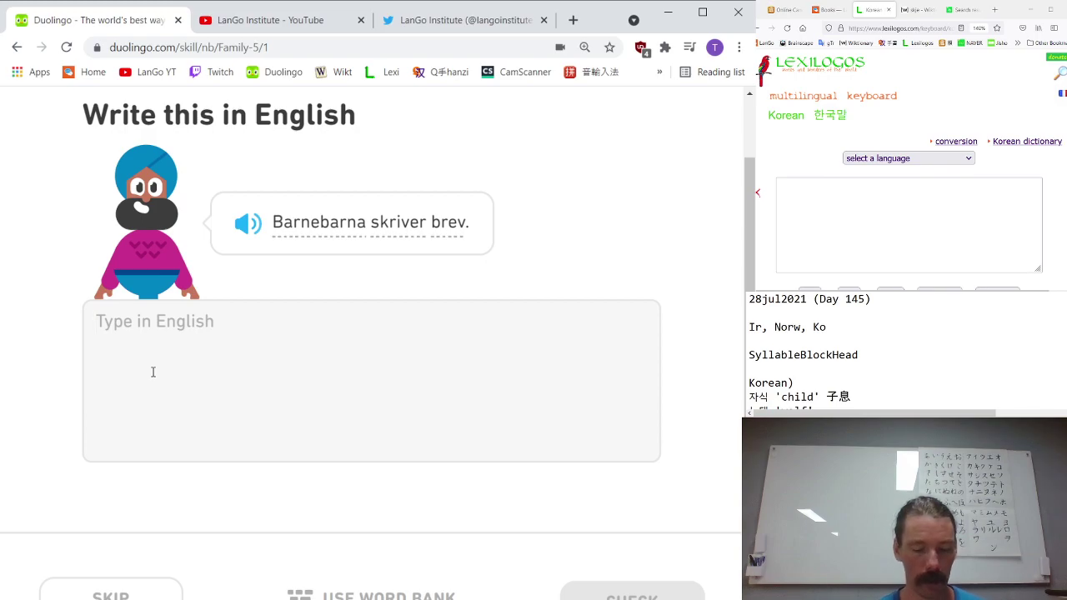
- Translate "Barnebarna skriver brev." as "the grandchildren write a letter", submit it and continue
{"action": "type", "text": "the gra"}
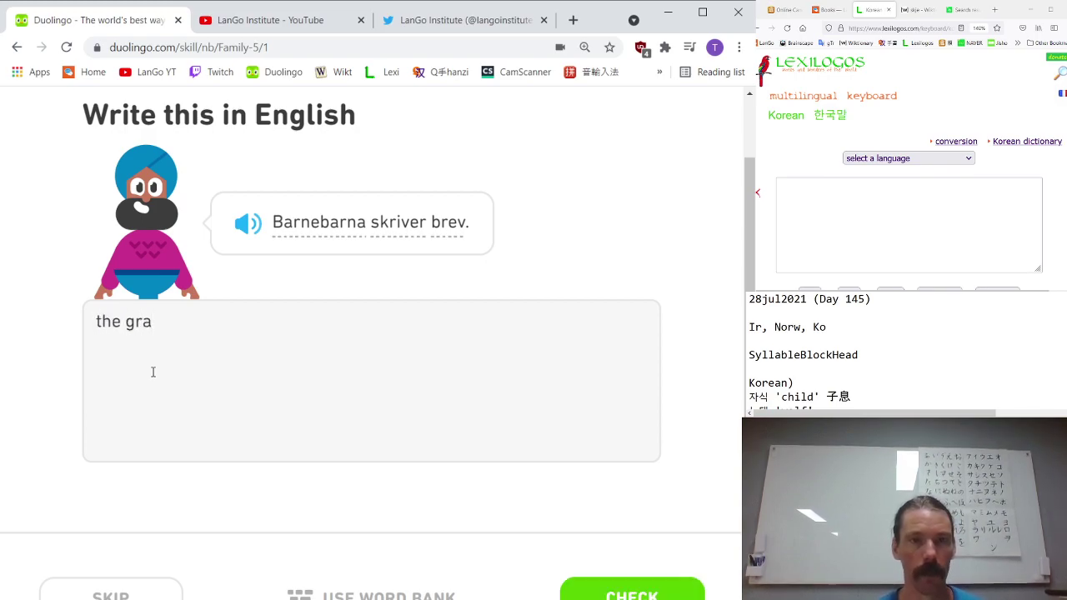
{"action": "type", "text": "ndchild"}
{"action": "type", "text": "remn"}
{"action": "key", "text": "BackSpace"}
{"action": "key", "text": "BackSpace"}
{"action": "type", "text": "n"}
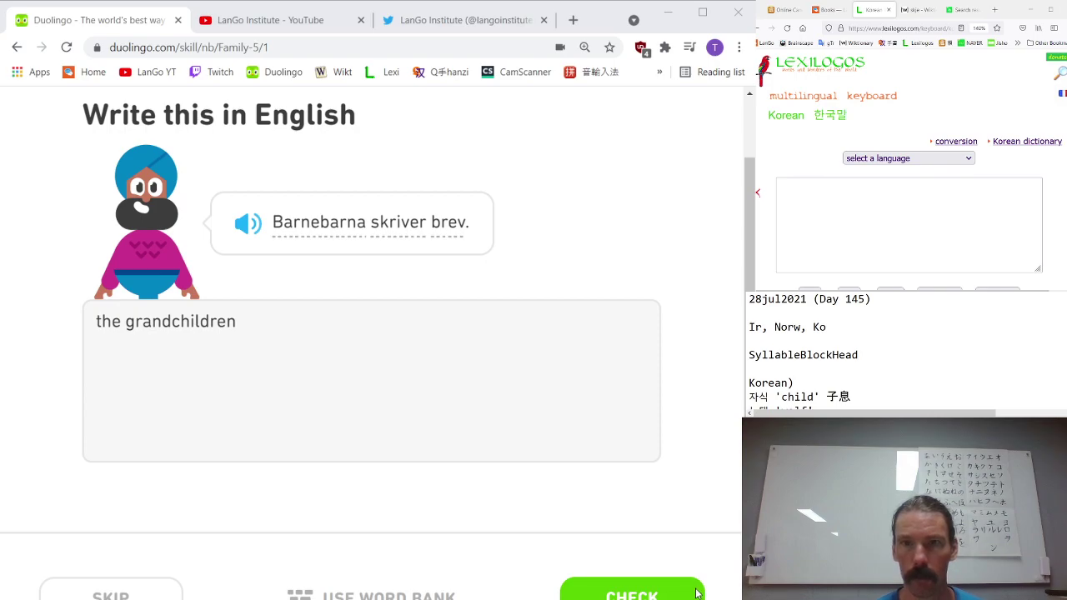
{"action": "key", "text": "alt+Tab"}
{"action": "key", "text": "alt+Tab"}
{"action": "left_click", "coordinate": [280, 325]}
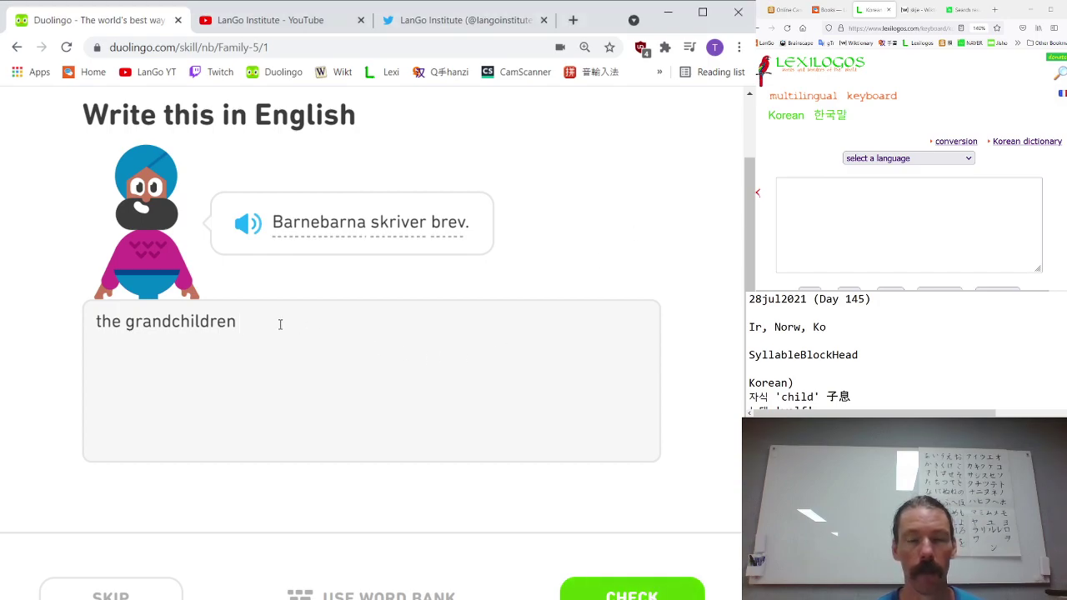
{"action": "type", "text": "write a letter"}
{"action": "key", "text": "Return"}
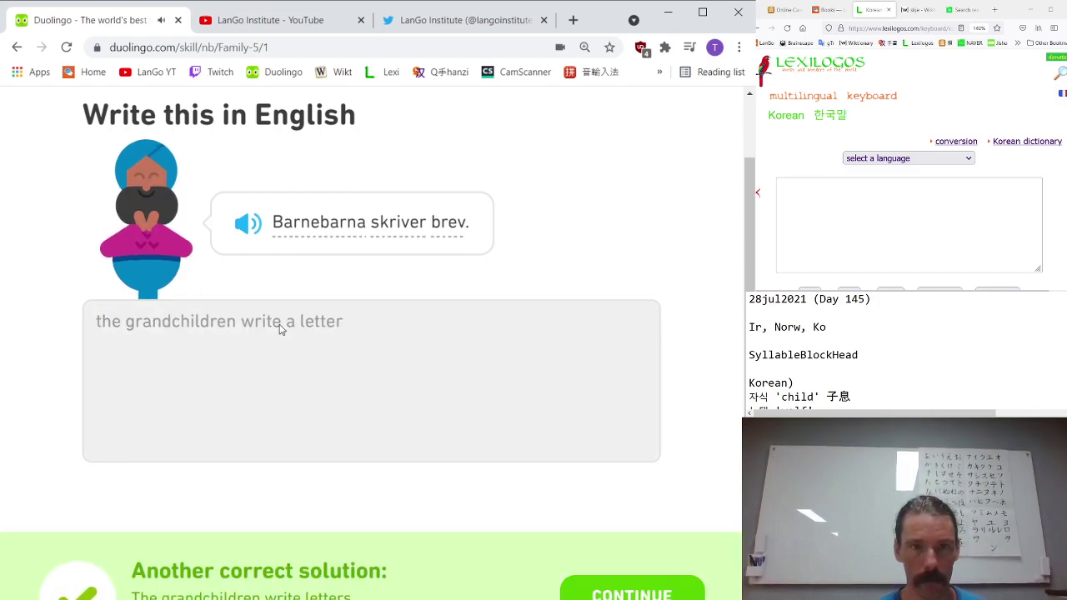
{"action": "key", "text": "Return"}
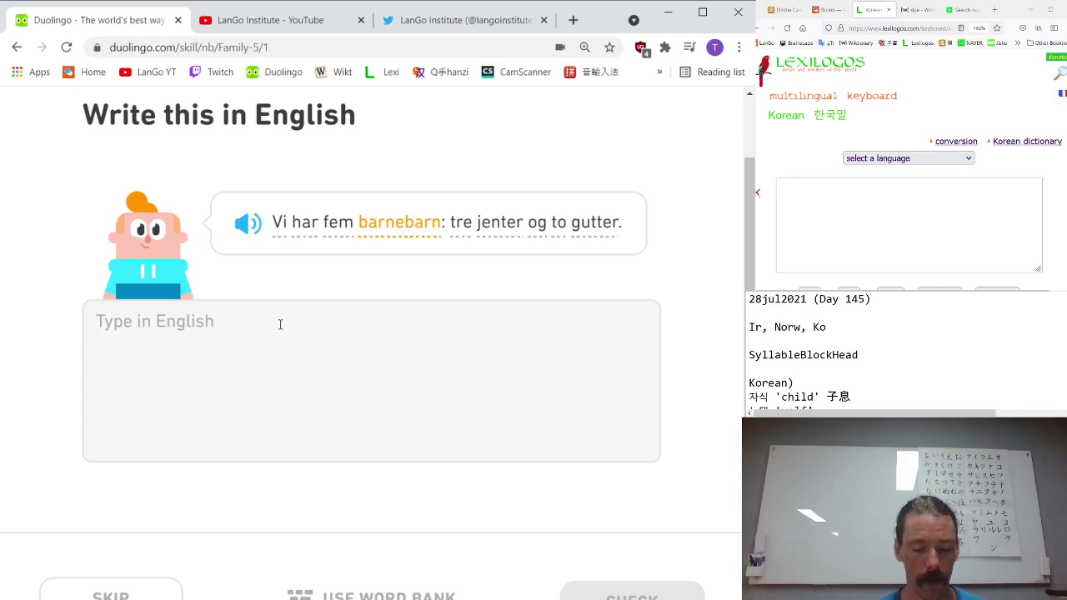
- Translate "Vi har fem barnebarn: tre jenter og to gutter." as "we have 5 grandchildren 3 girls and 2 boys", submit it and continue
{"action": "type", "text": "we have "}
{"action": "type", "text": "5 grandhcild"}
{"action": "key", "text": "BackSpace"}
{"action": "key", "text": "BackSpace"}
{"action": "key", "text": "BackSpace"}
{"action": "key", "text": "BackSpace"}
{"action": "key", "text": "BackSpace"}
{"action": "type", "text": "chil"}
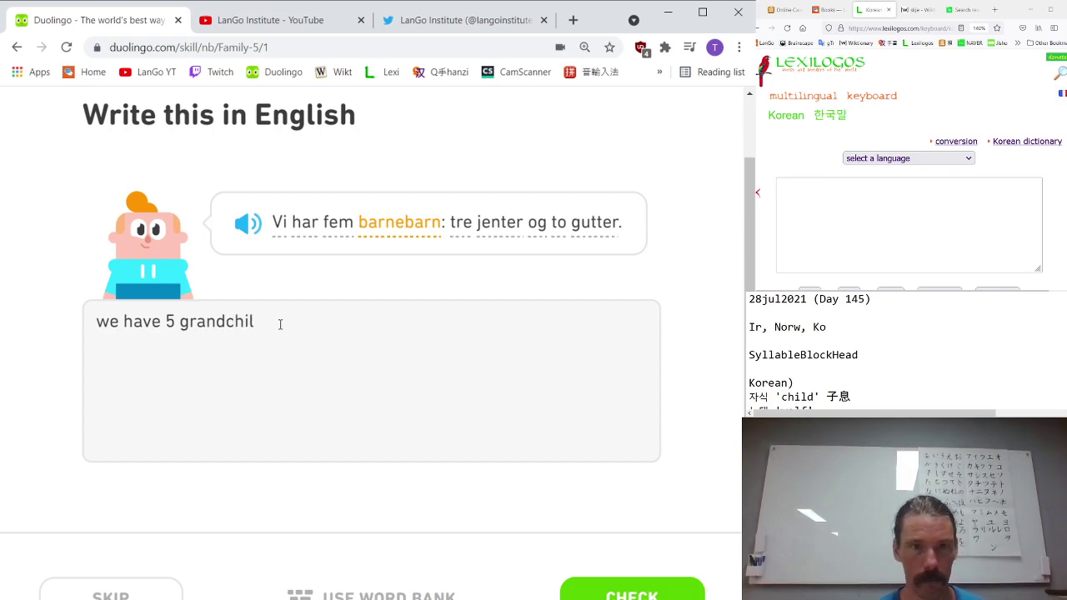
{"action": "type", "text": "dren"}
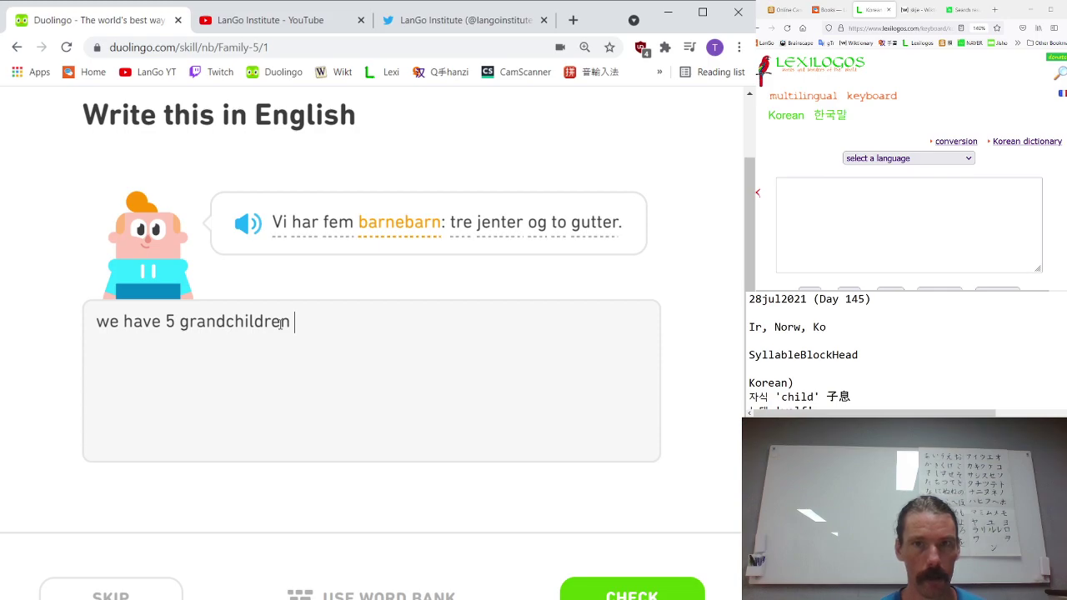
{"action": "type", "text": "3 girls and"}
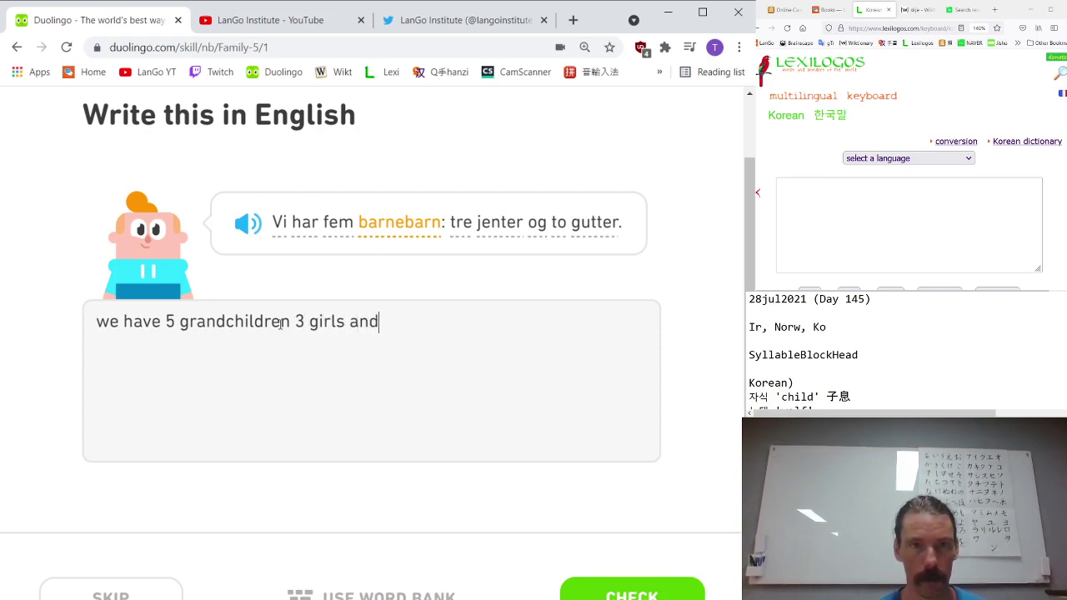
{"action": "type", "text": " 2 boys"}
{"action": "key", "text": "Return"}
{"action": "key", "text": "Return"}
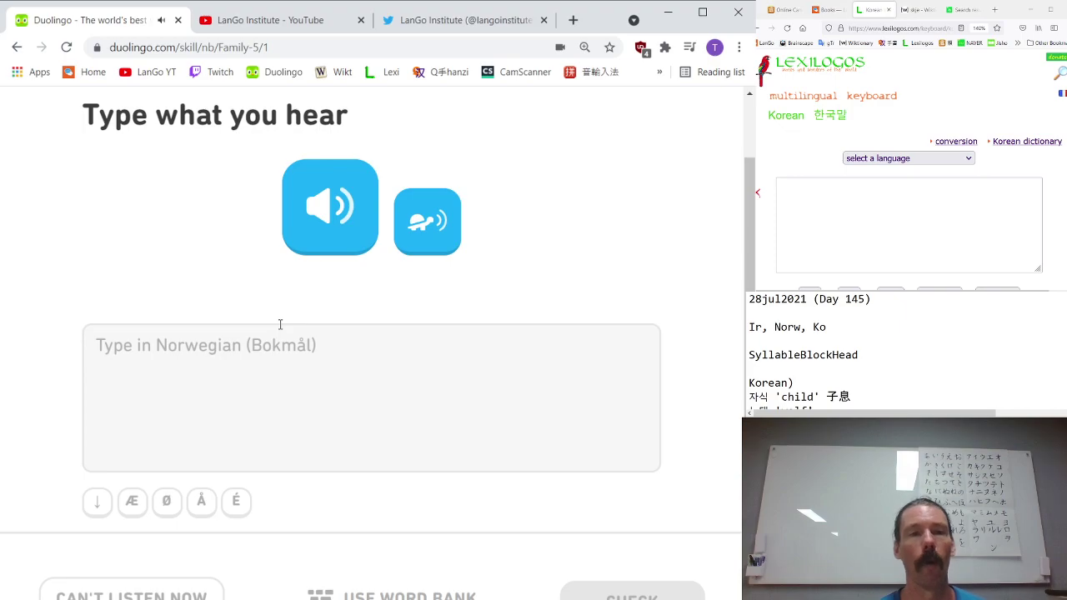
- Using the word bank and slow audio, assemble "Bestemor har bilder av alle barnebarna sine på veggen", submit it and continue
{"action": "left_click", "coordinate": [362, 597]}
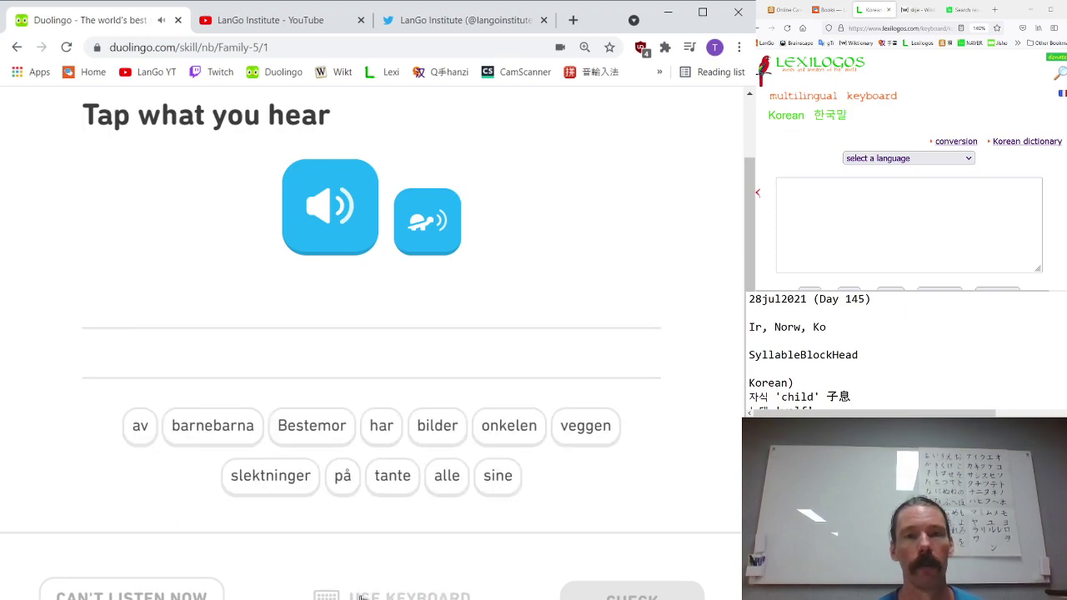
{"action": "left_click", "coordinate": [429, 254]}
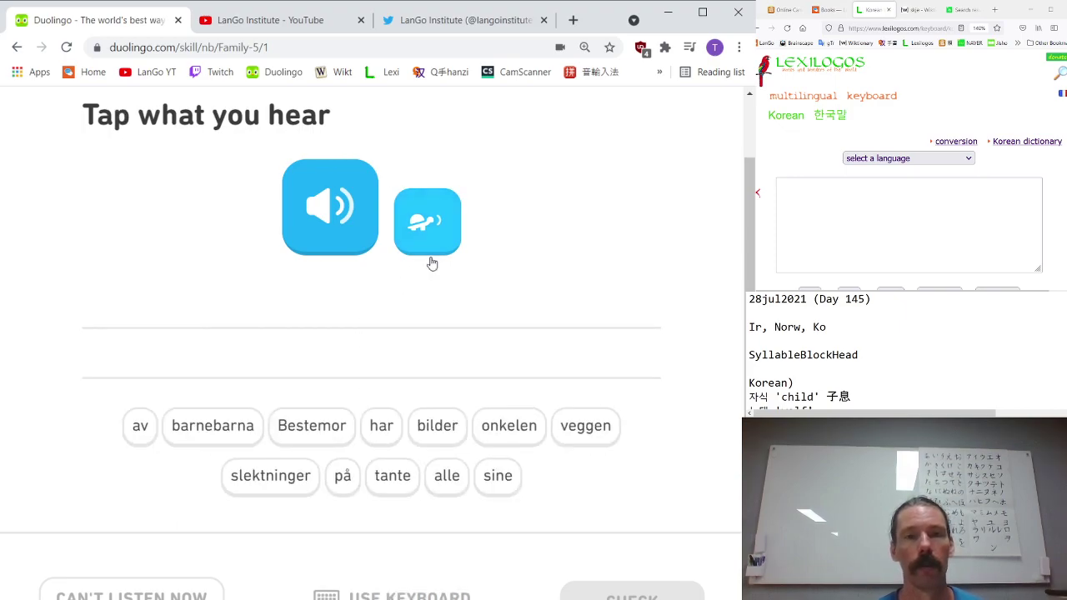
{"action": "left_click", "coordinate": [330, 425]}
{"action": "left_click", "coordinate": [398, 429]}
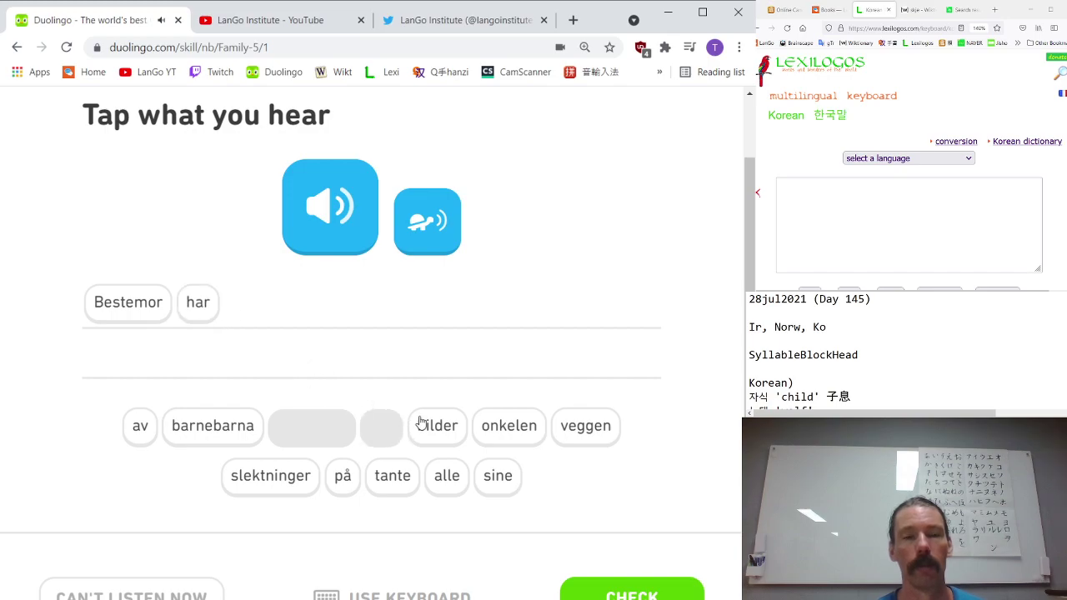
{"action": "left_click", "coordinate": [422, 426]}
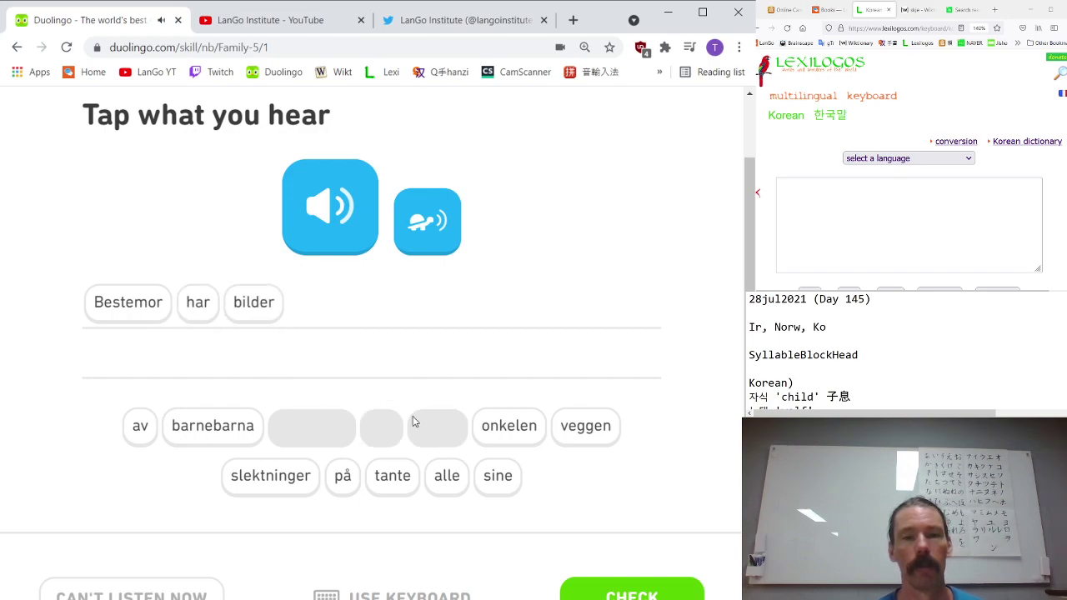
{"action": "left_click", "coordinate": [140, 427]}
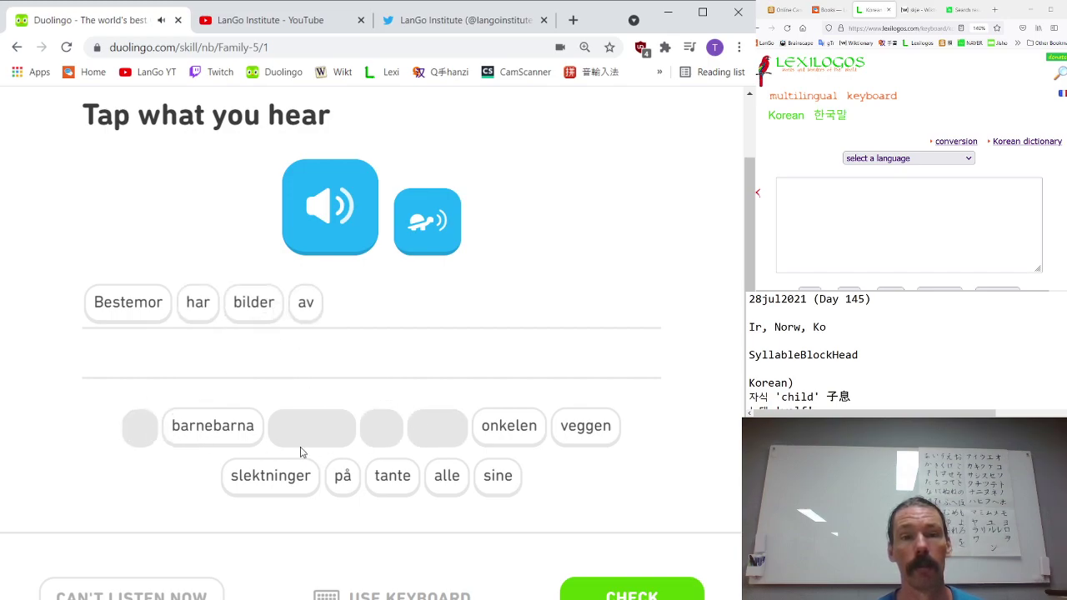
{"action": "left_click", "coordinate": [441, 480]}
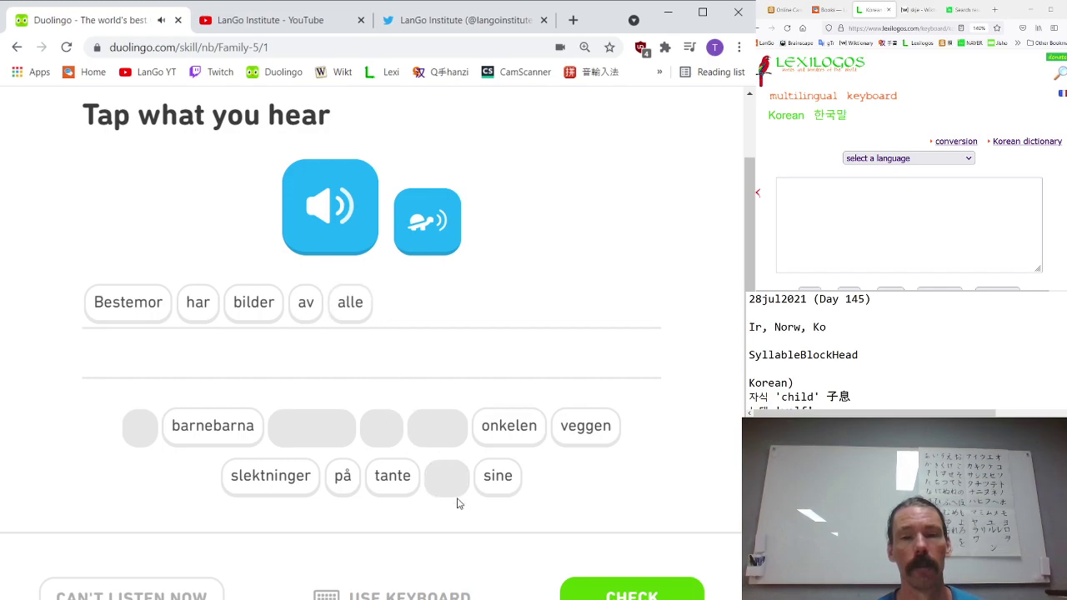
{"action": "left_click", "coordinate": [244, 441]}
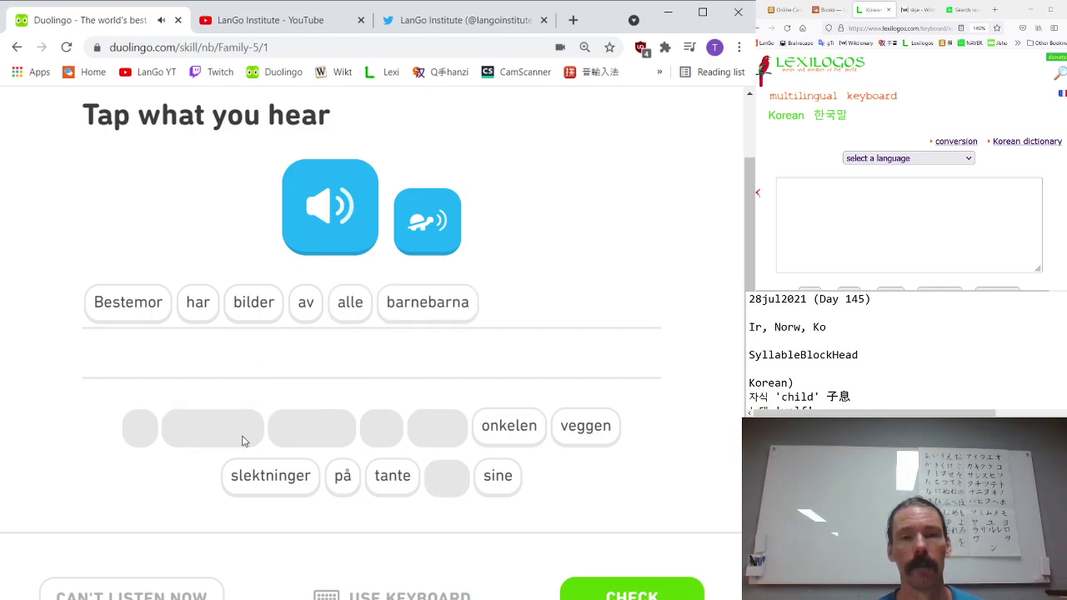
{"action": "left_click", "coordinate": [499, 479]}
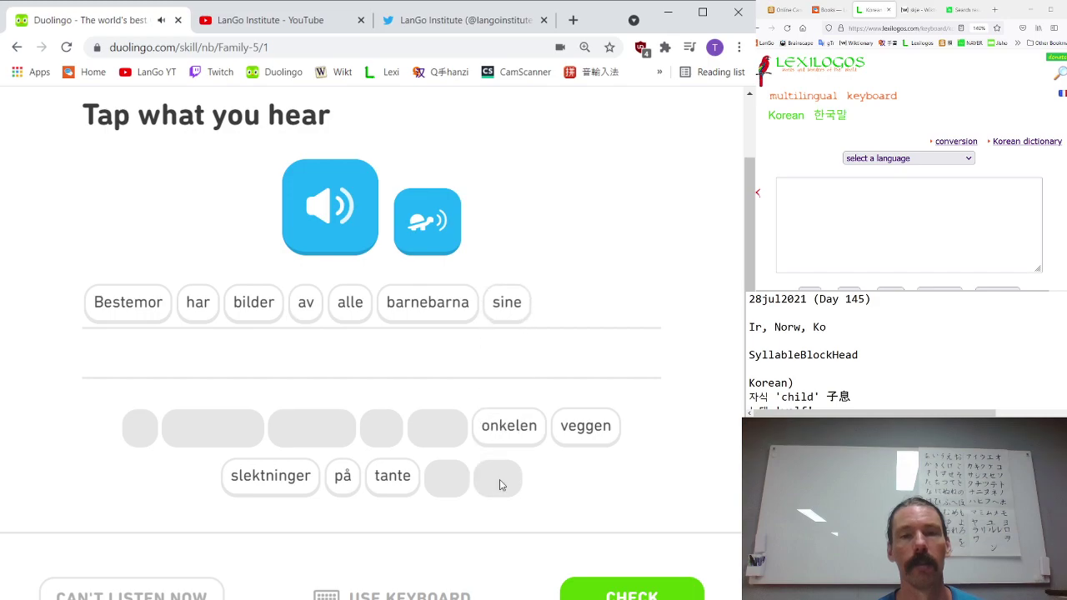
{"action": "left_click", "coordinate": [341, 476]}
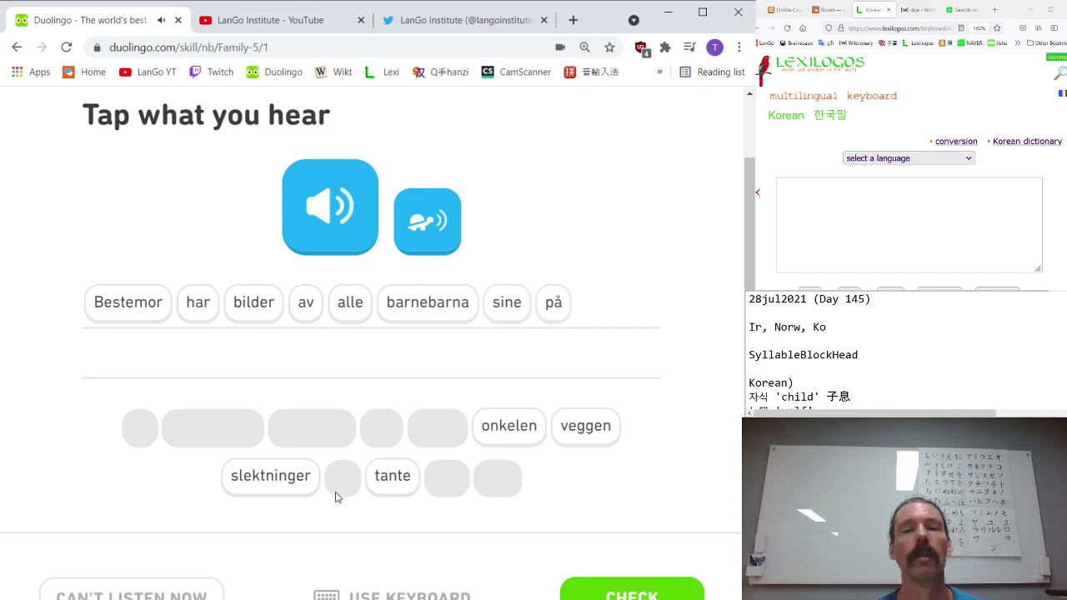
{"action": "left_click", "coordinate": [590, 430]}
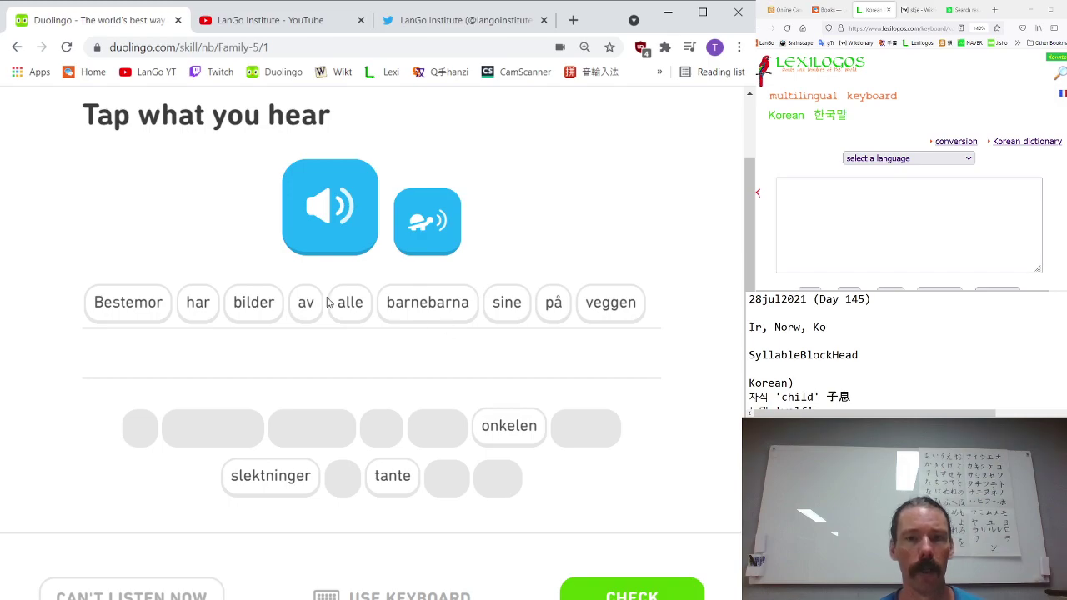
{"action": "left_click", "coordinate": [672, 595]}
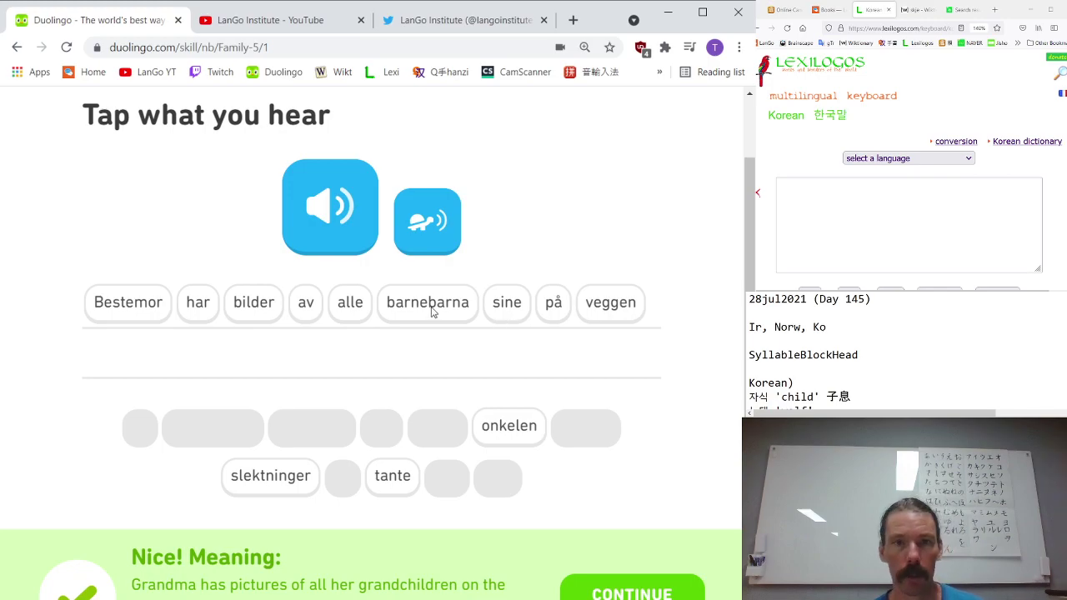
{"action": "left_click", "coordinate": [600, 591]}
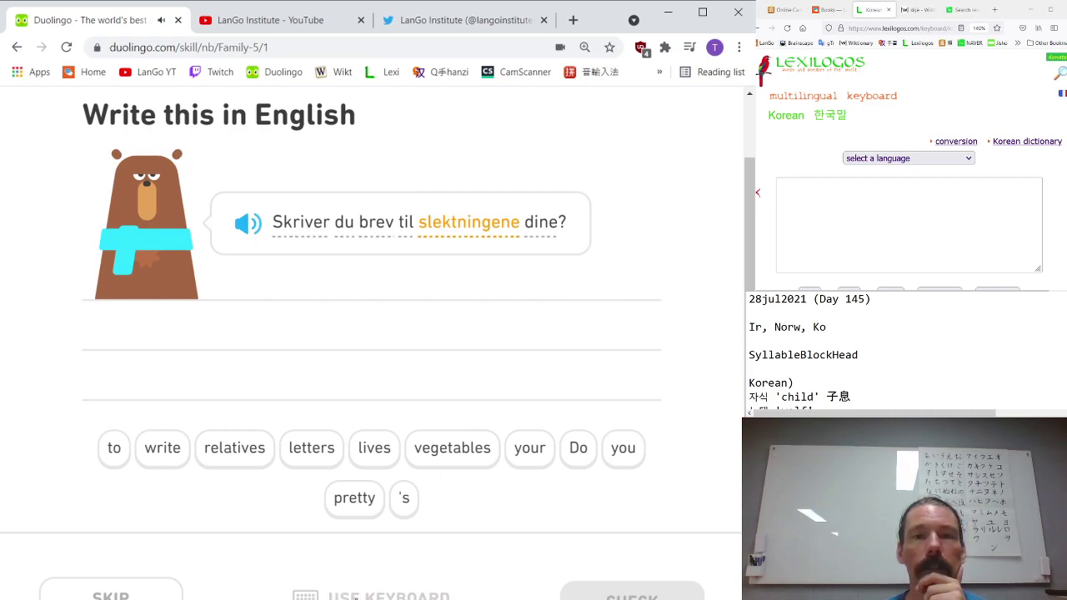
- Translate "Skriver du brev til slektningene dine?" as "do you write letters to your relatives", submit it and continue
{"action": "left_click", "coordinate": [356, 597]}
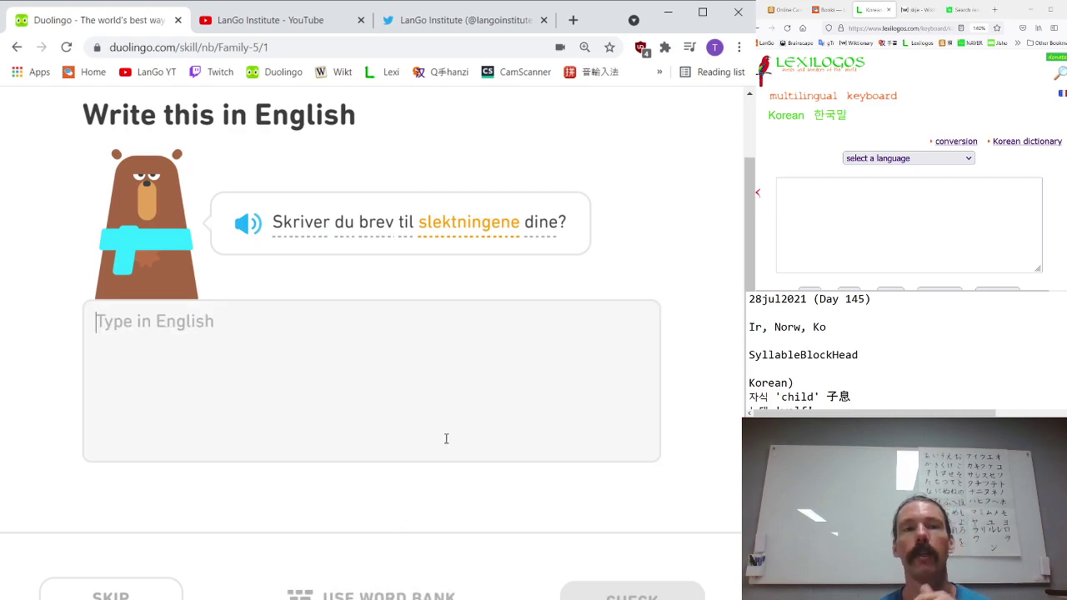
{"action": "type", "text": "do "}
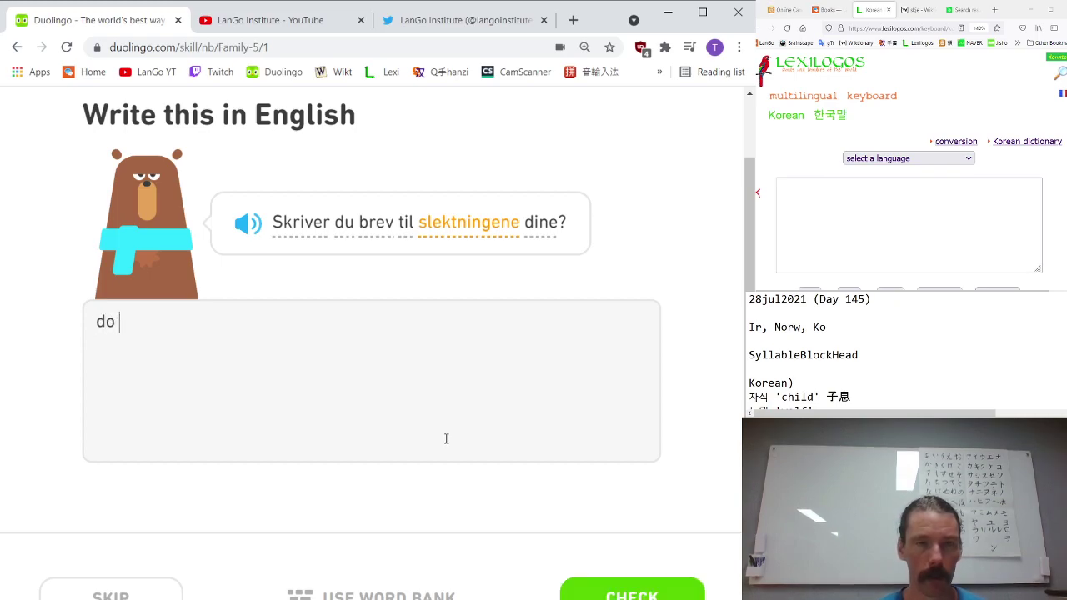
{"action": "type", "text": "you write "}
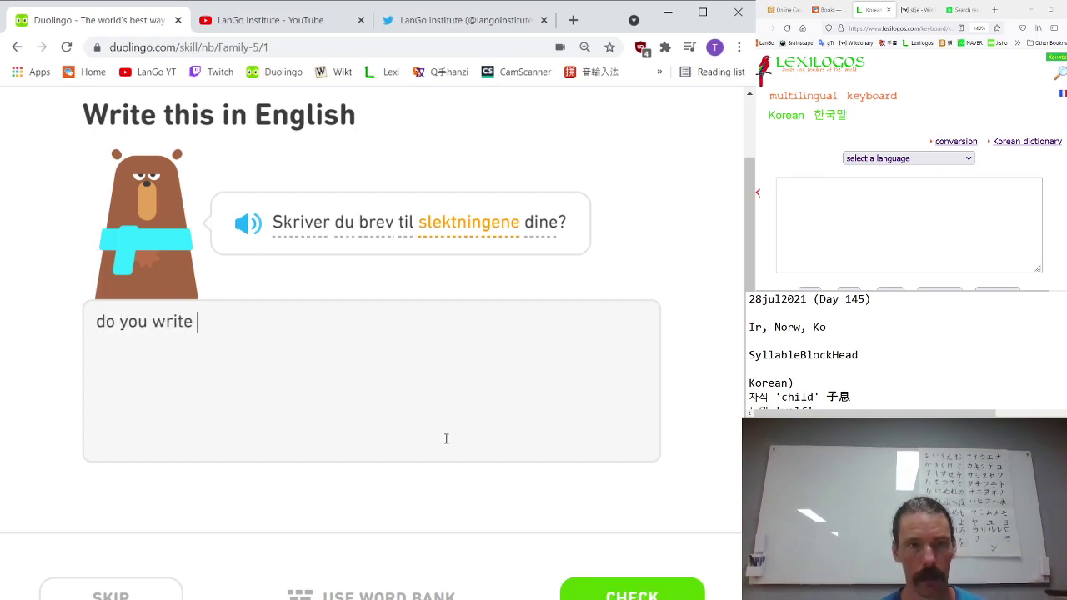
{"action": "type", "text": "letters "}
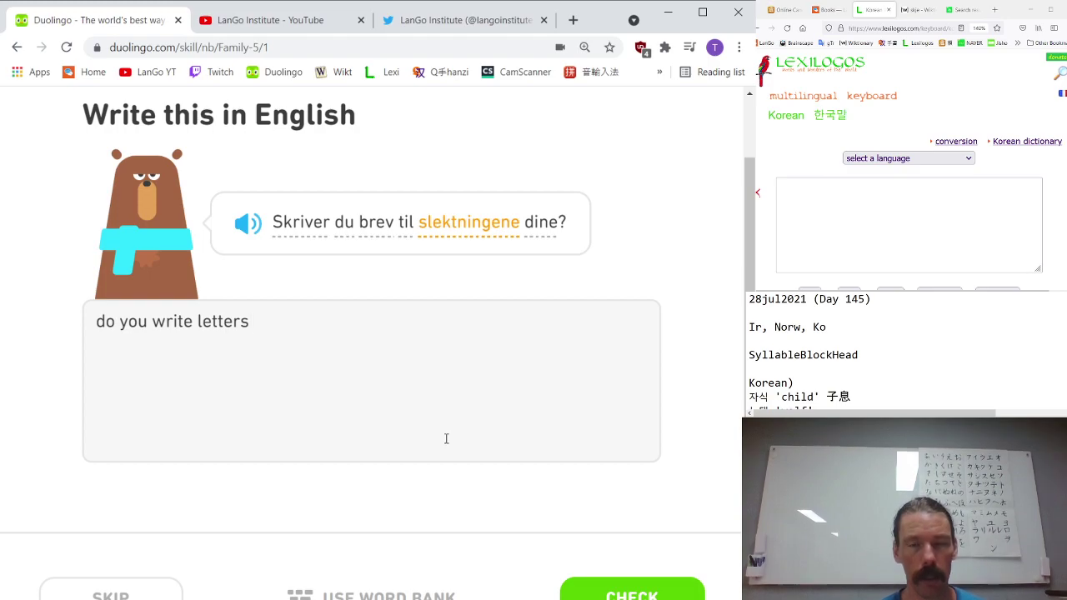
{"action": "type", "text": "to"}
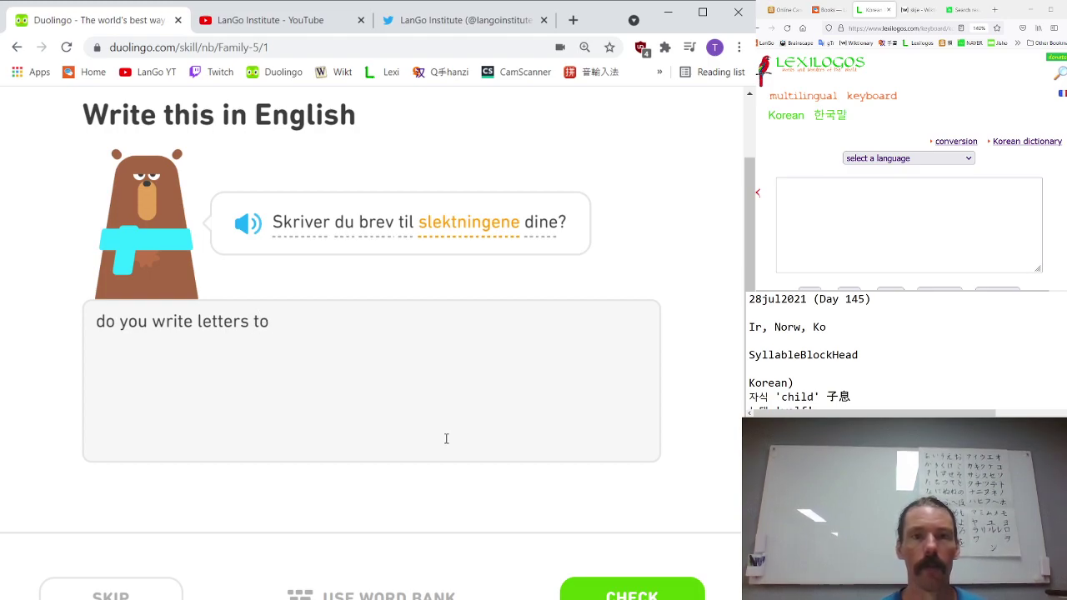
{"action": "type", "text": " your relatives"}
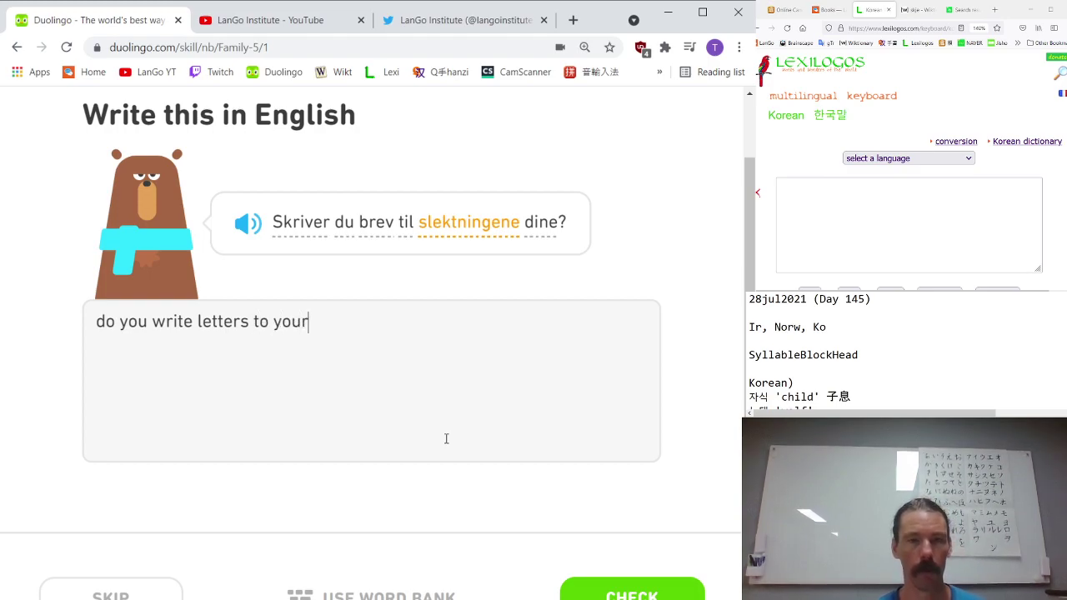
{"action": "key", "text": "Return"}
{"action": "key", "text": "Return"}
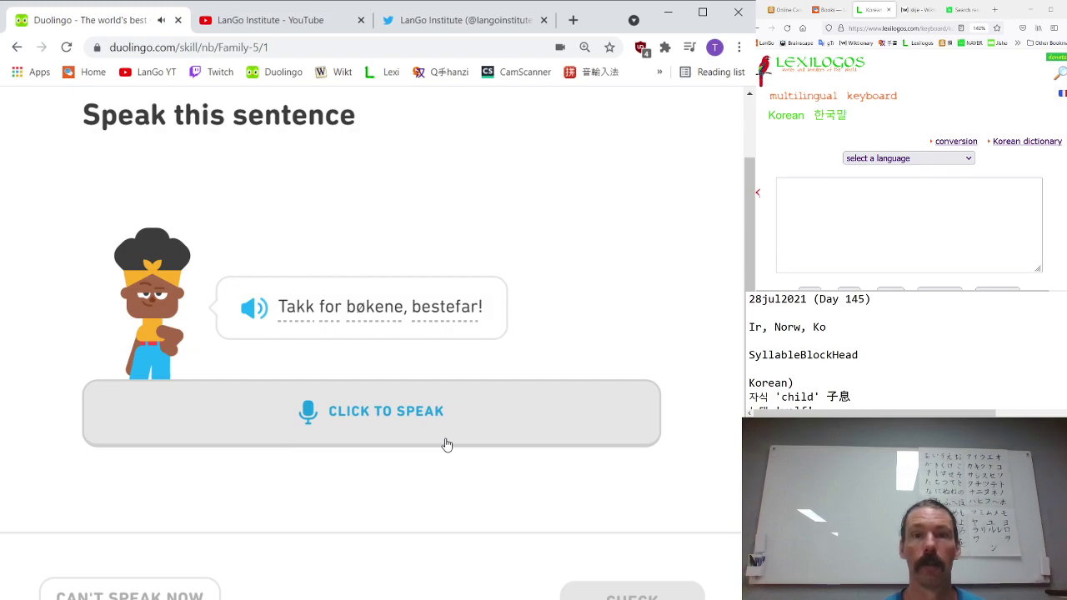
- Record the spoken sentences "Takk for bøkene, bestefar!", "Onklene mine er bjørner." and "Har du slektninger der?", continuing after each
{"action": "left_click", "coordinate": [447, 445]}
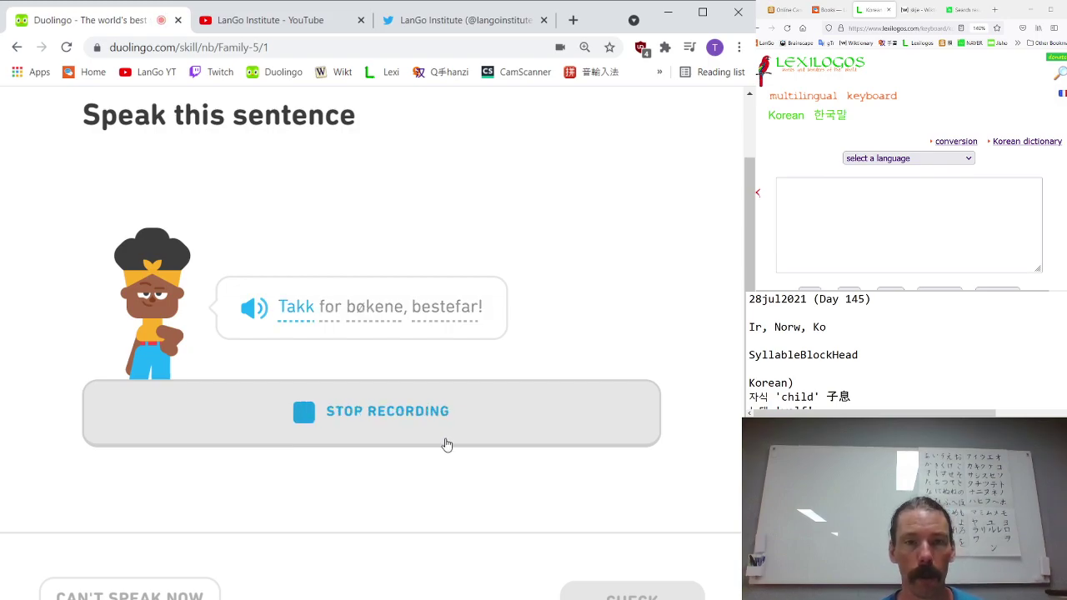
{"action": "key", "text": "Return"}
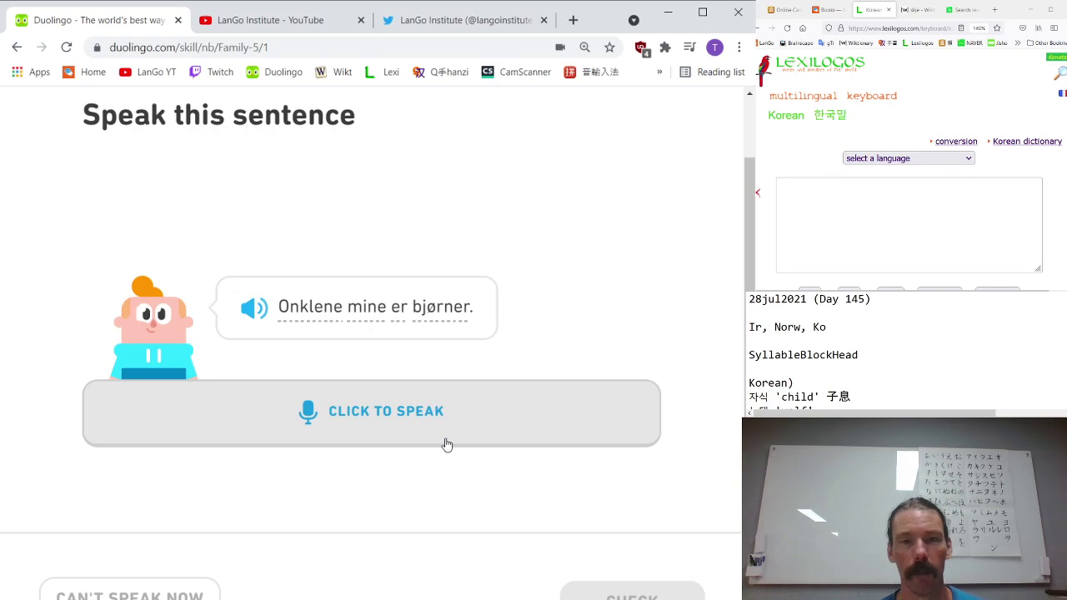
{"action": "left_click", "coordinate": [447, 445]}
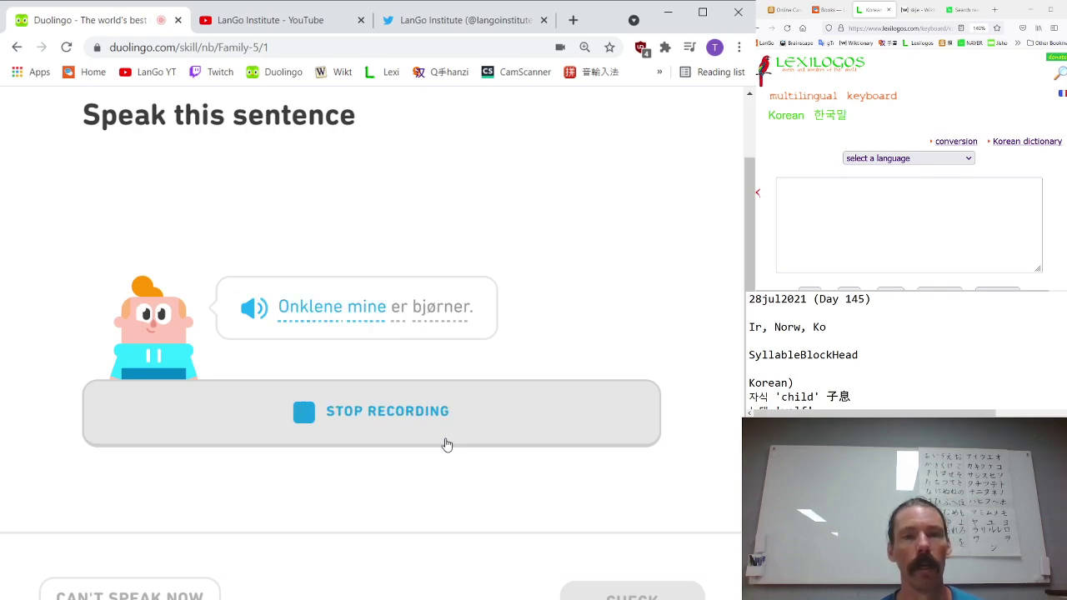
{"action": "key", "text": "Return"}
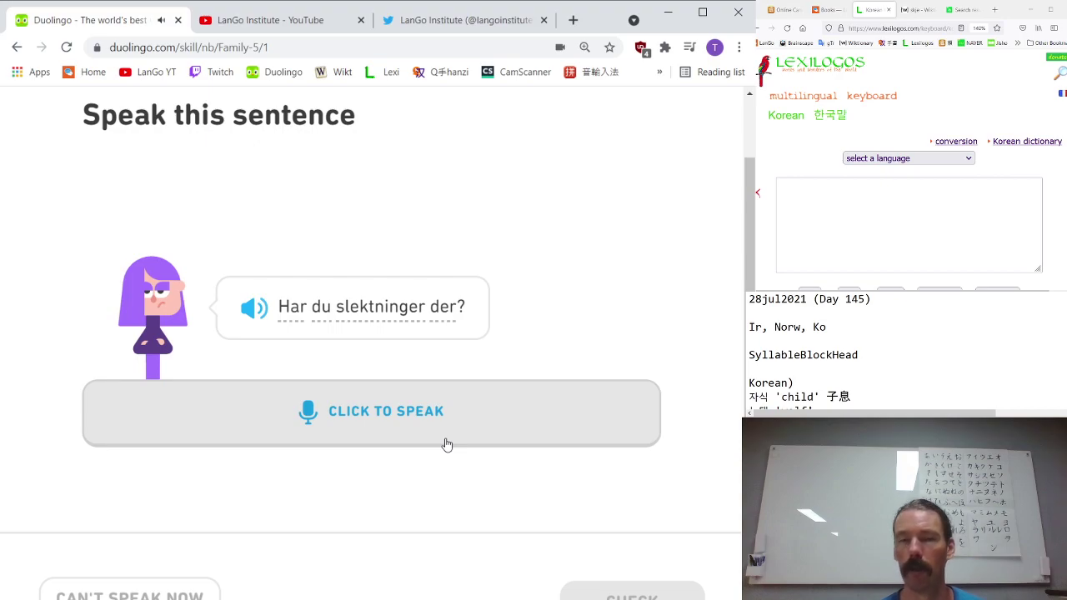
{"action": "left_click", "coordinate": [446, 445]}
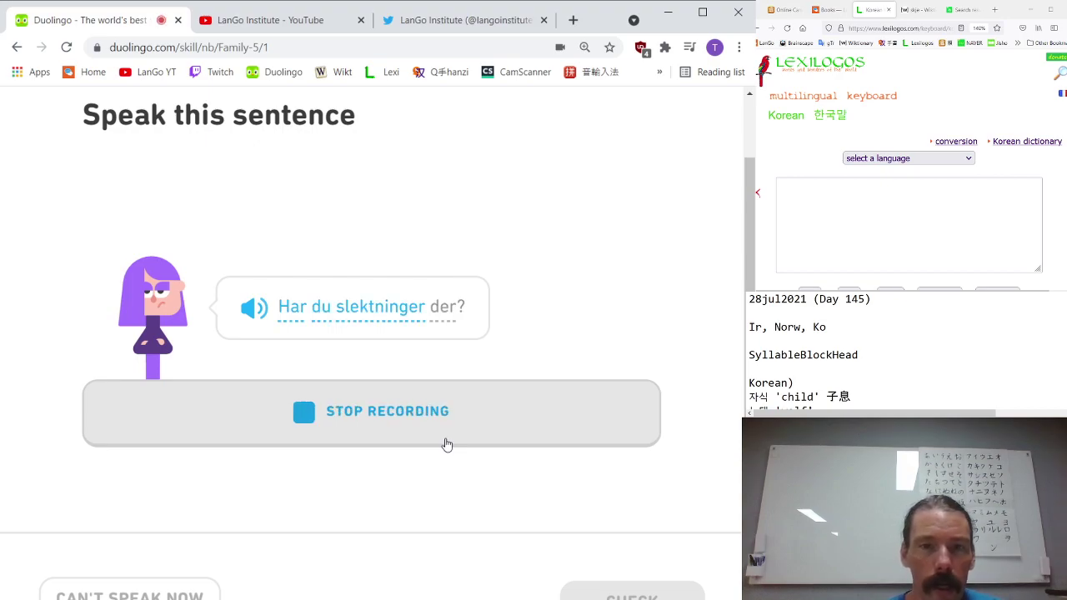
{"action": "key", "text": "Return"}
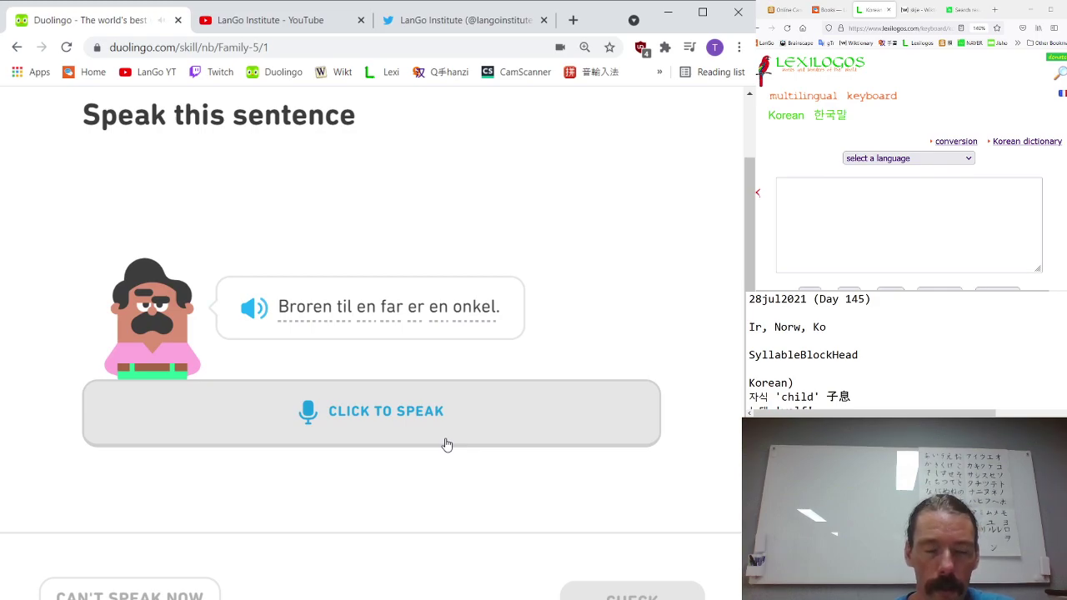
- Record the spoken sentences "Broren til en far er en onkel." and "Barnebarna er på besøk.", continuing after each
{"action": "left_click", "coordinate": [447, 445]}
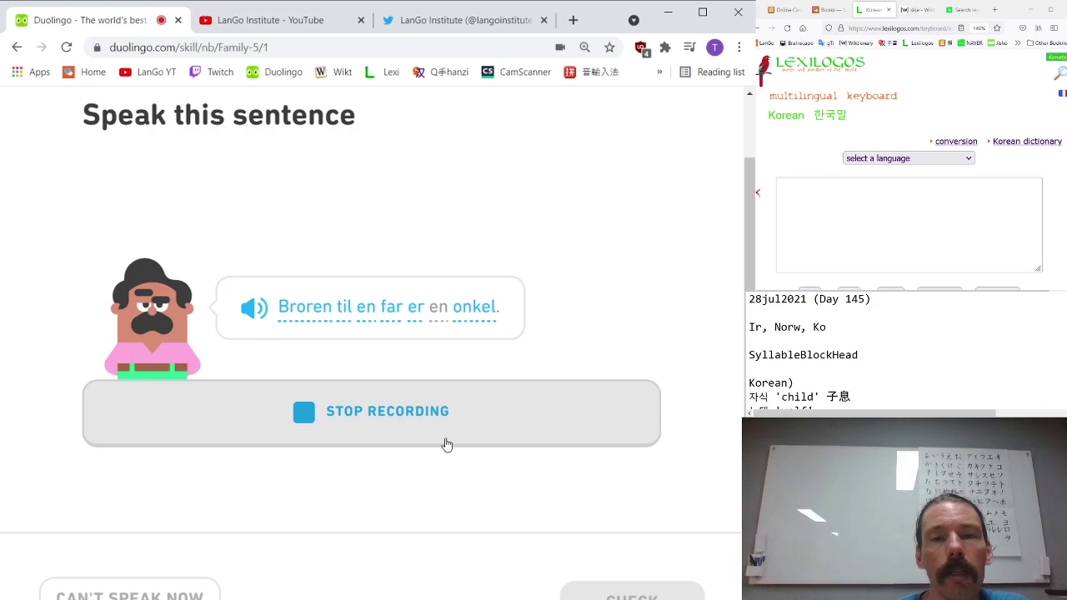
{"action": "left_click", "coordinate": [447, 444]}
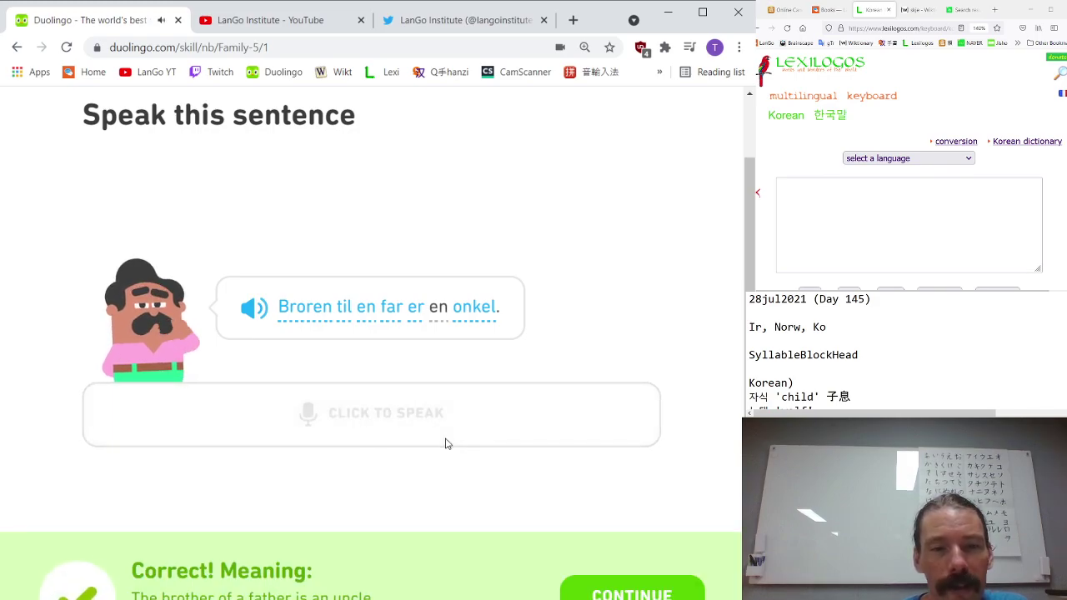
{"action": "key", "text": "Return"}
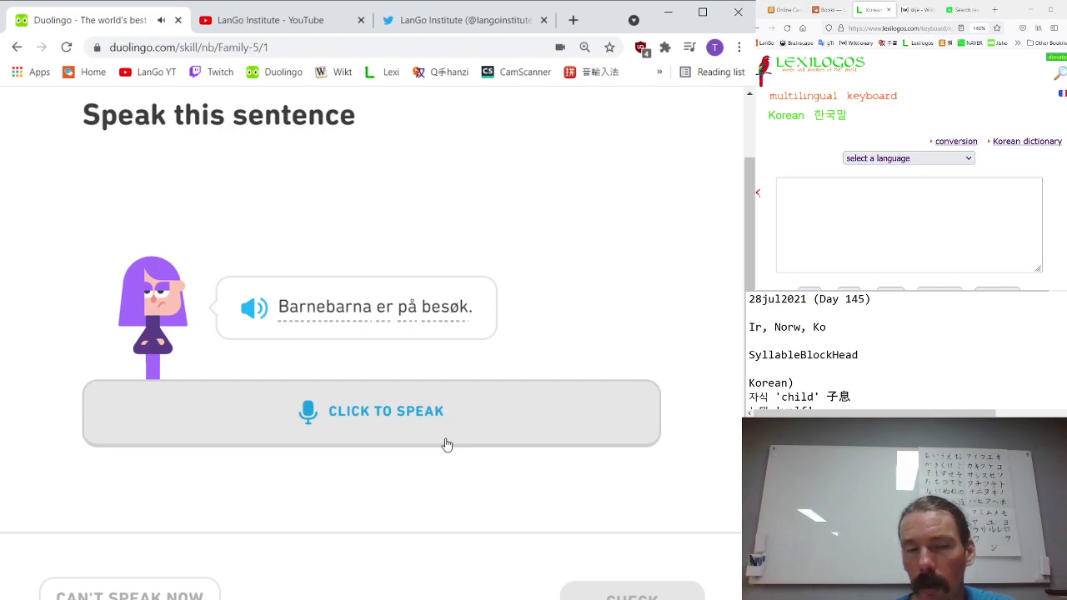
{"action": "left_click", "coordinate": [447, 445]}
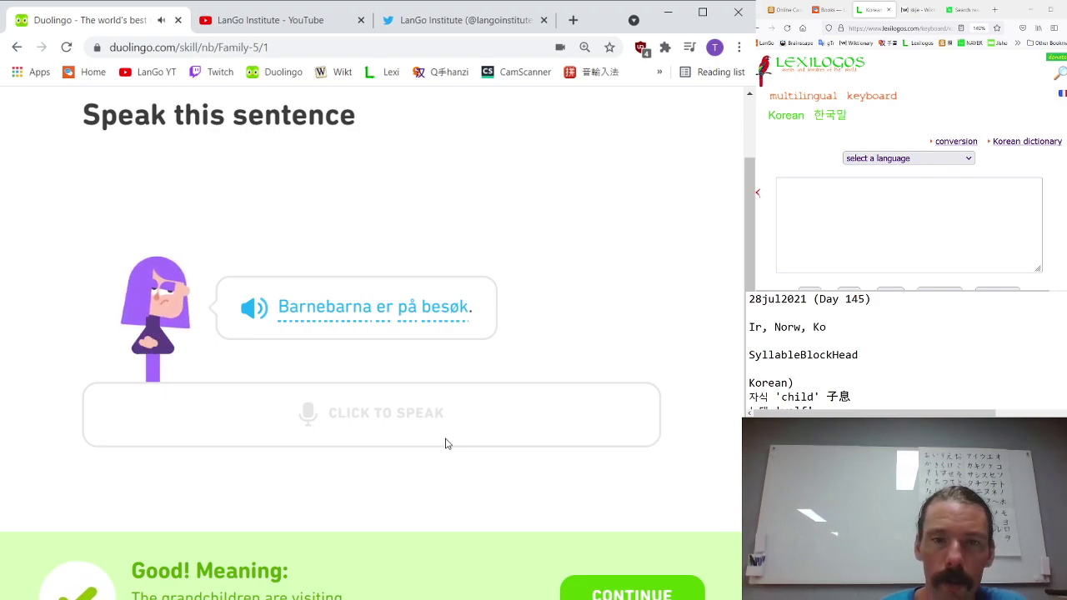
{"action": "key", "text": "Return"}
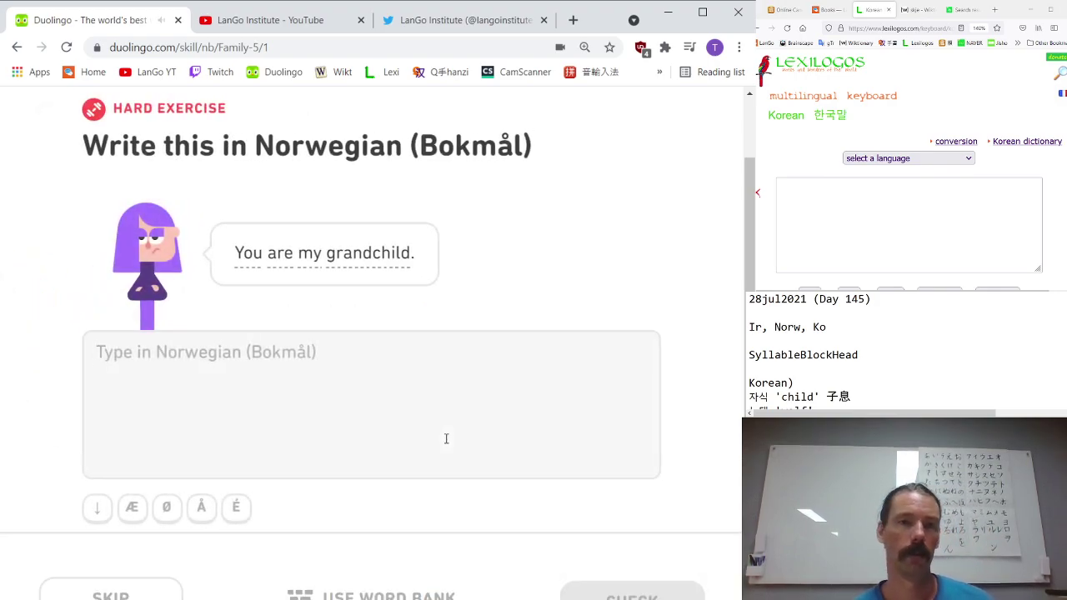
- Check the hint for "grandchild", translate "You are my grandchild." as "du er barnebarnet mitt", submit it and continue
{"action": "type", "text": "du "}
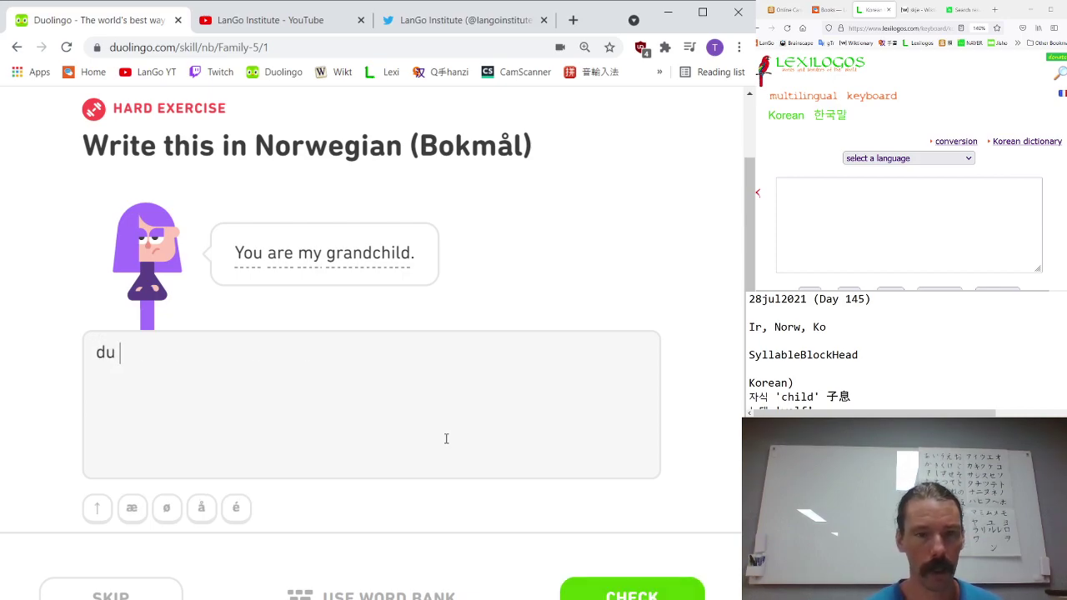
{"action": "type", "text": "er"}
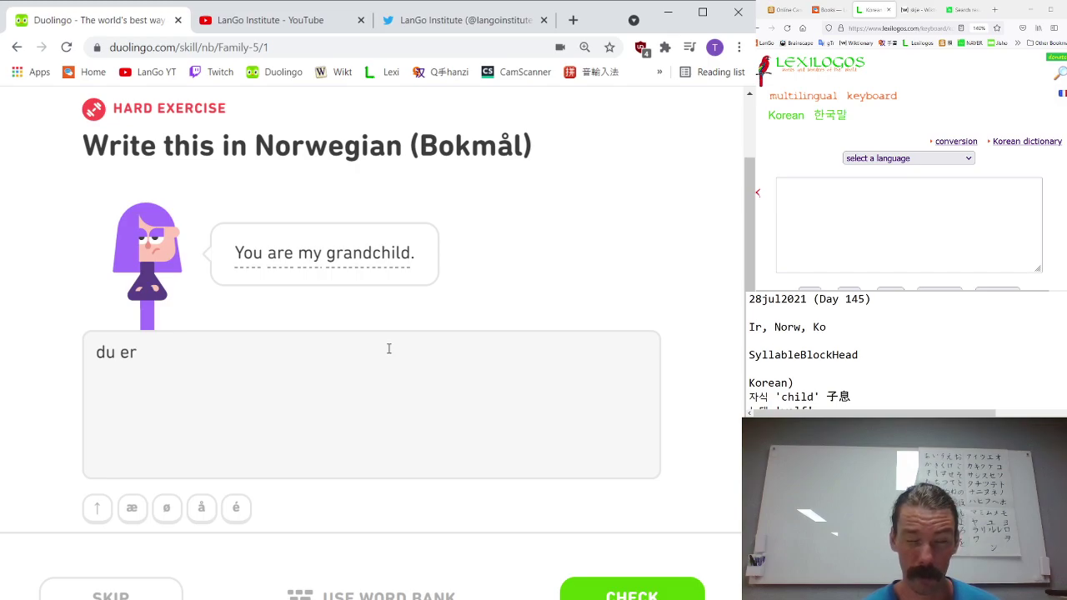
{"action": "mouse_move", "coordinate": [351, 260]}
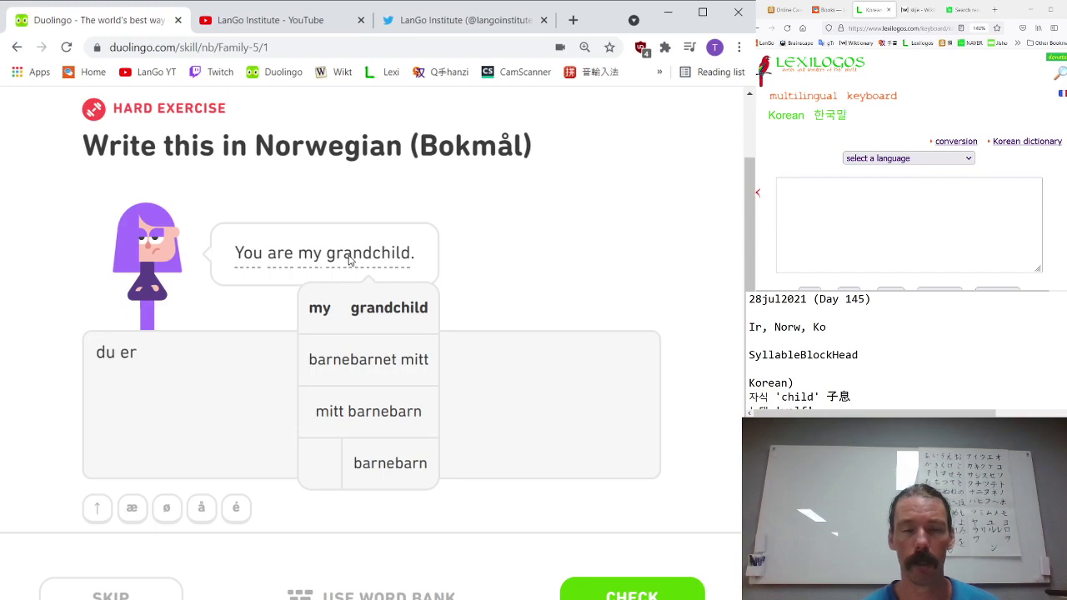
{"action": "type", "text": "barnebarnet"}
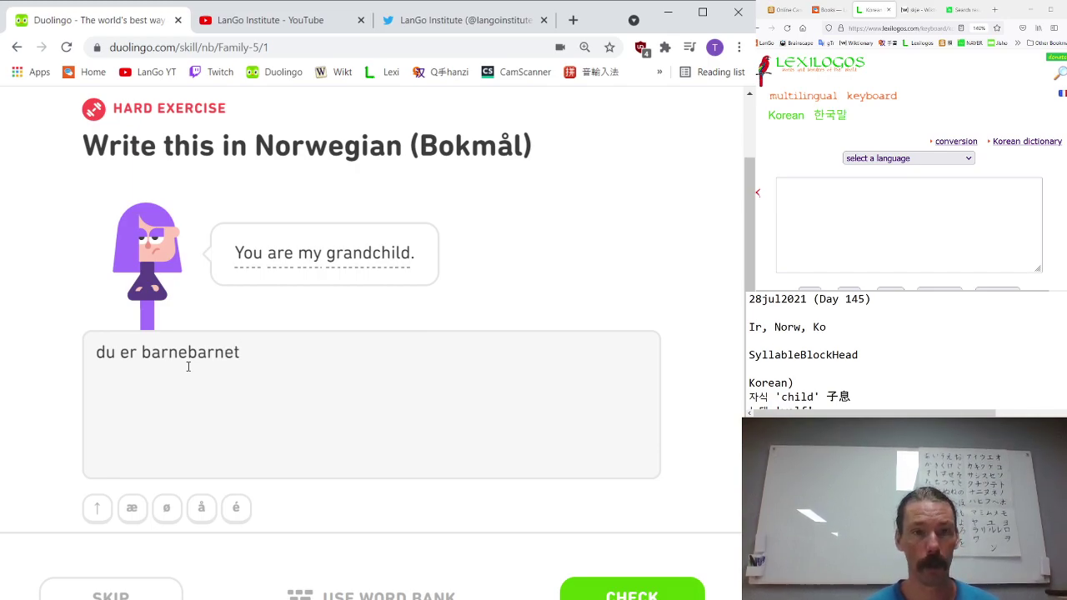
{"action": "type", "text": " mitt"}
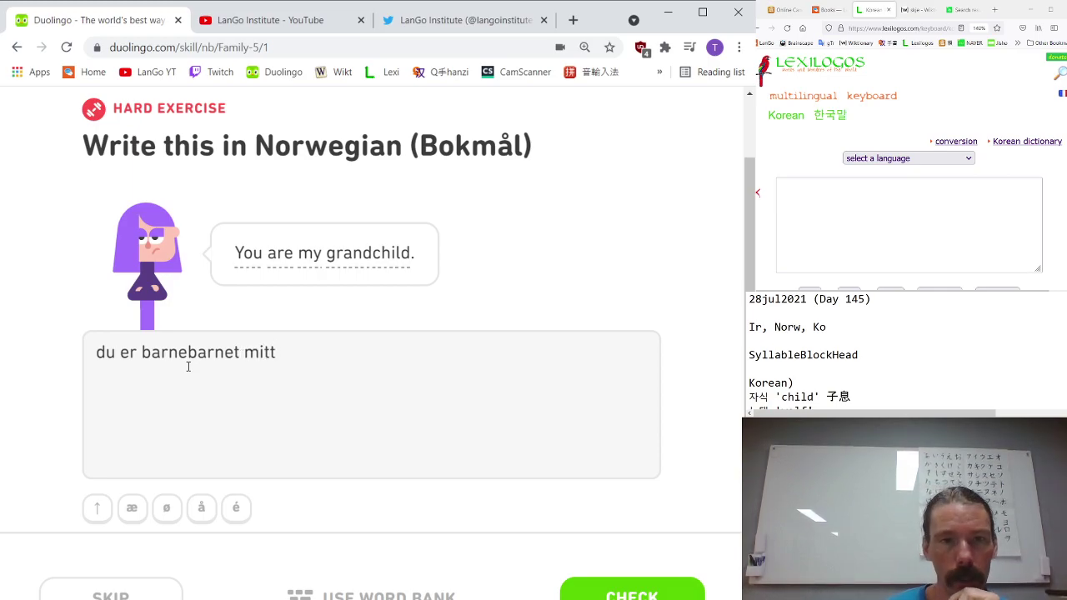
{"action": "key", "text": "Return"}
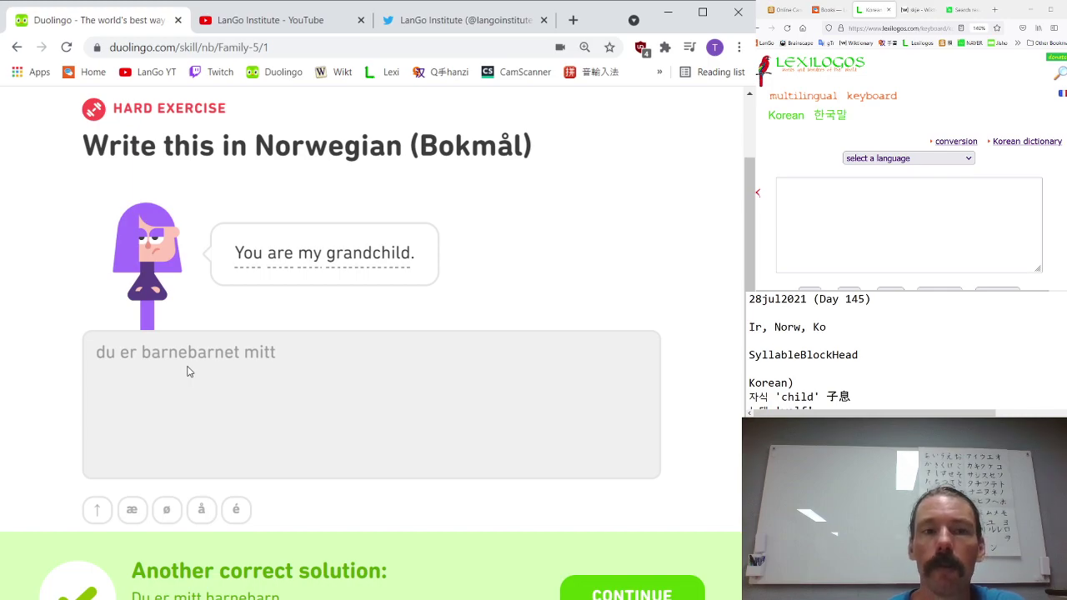
{"action": "key", "text": "Return"}
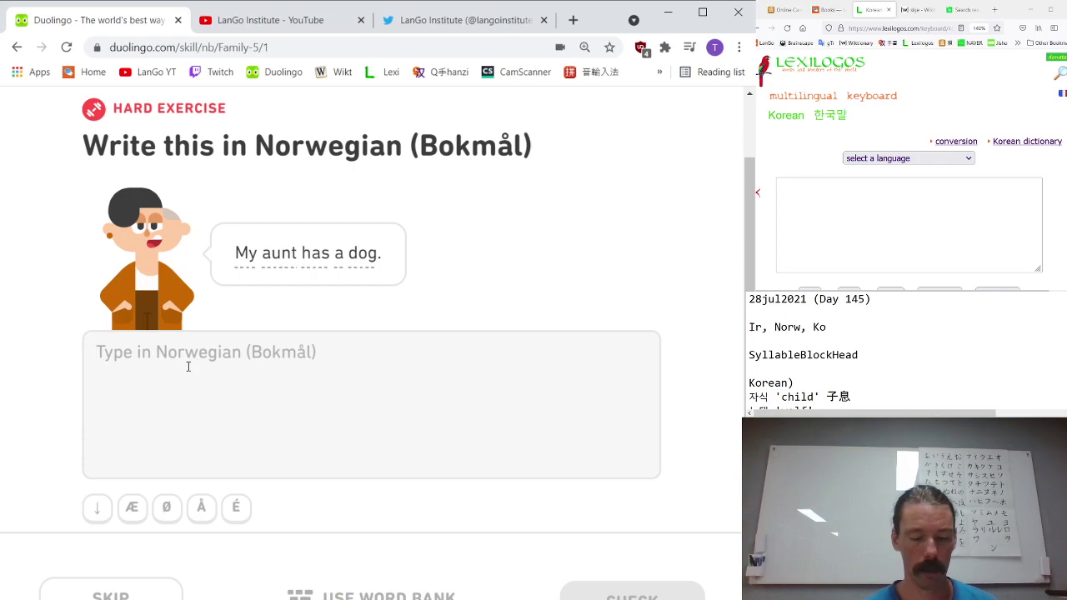
- Translate "My aunt has a dog." as "tanten min har hund", submit it and return to the course's skill tree
{"action": "type", "text": "tanten min "}
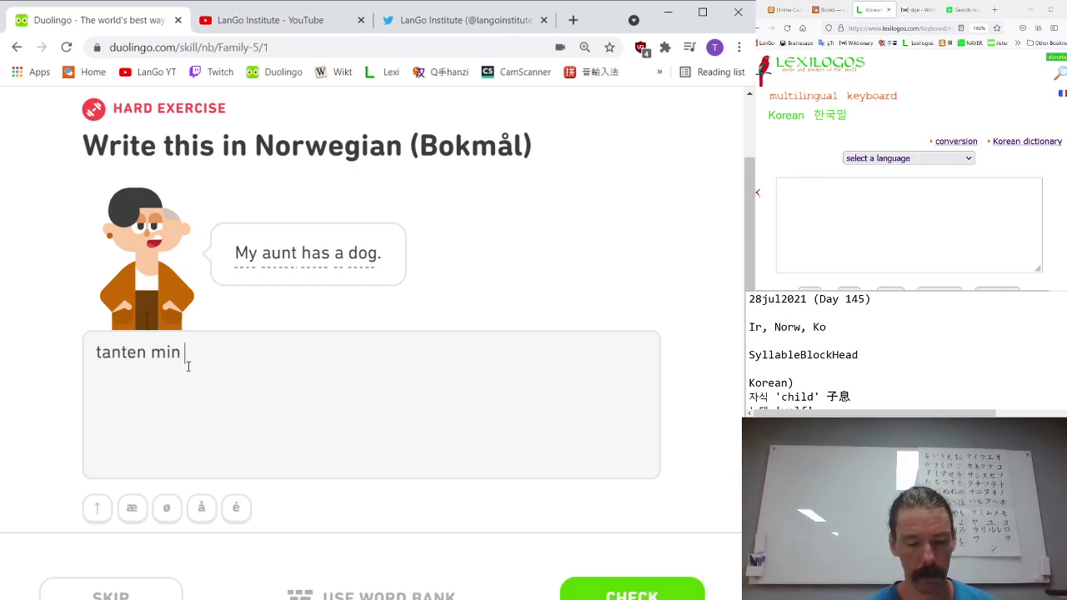
{"action": "type", "text": "har hund"}
{"action": "key", "text": "Return"}
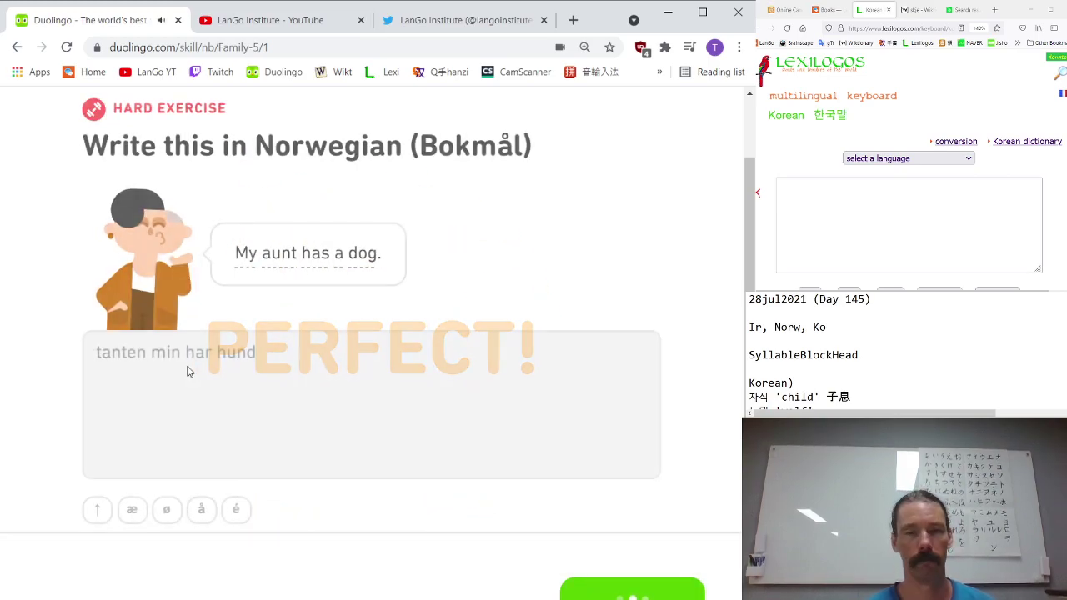
{"action": "key", "text": "Return"}
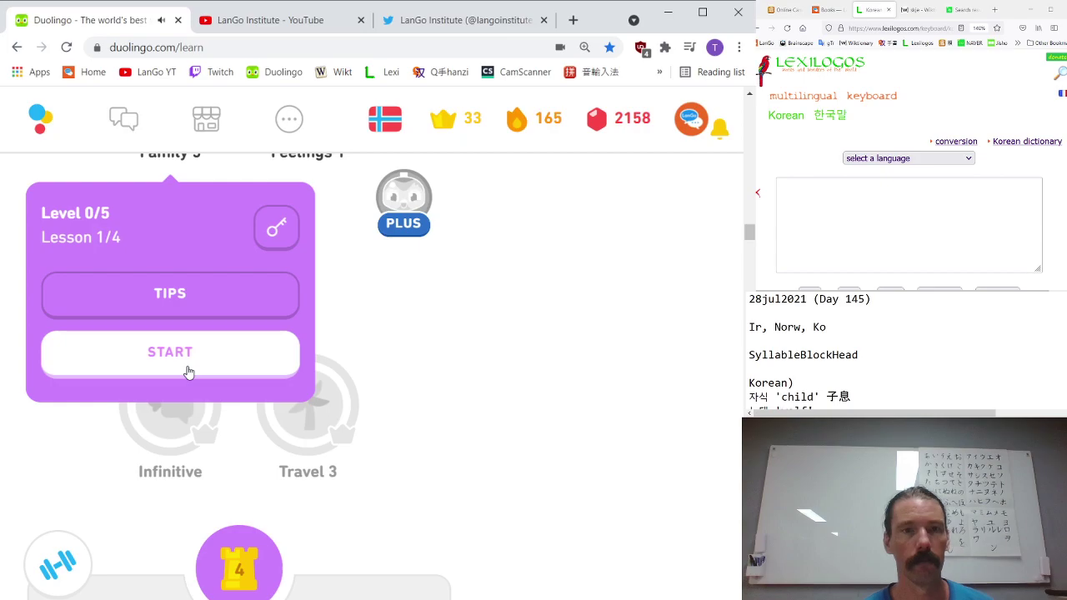
- Dismiss the Family 5 lesson pop-up and switch the course from Norwegian to Czech
{"action": "left_click", "coordinate": [517, 379]}
{"action": "scroll", "coordinate": [525, 383], "scroll_direction": "up", "scroll_amount": 4}
{"action": "scroll", "coordinate": [525, 383], "scroll_direction": "down", "scroll_amount": 3}
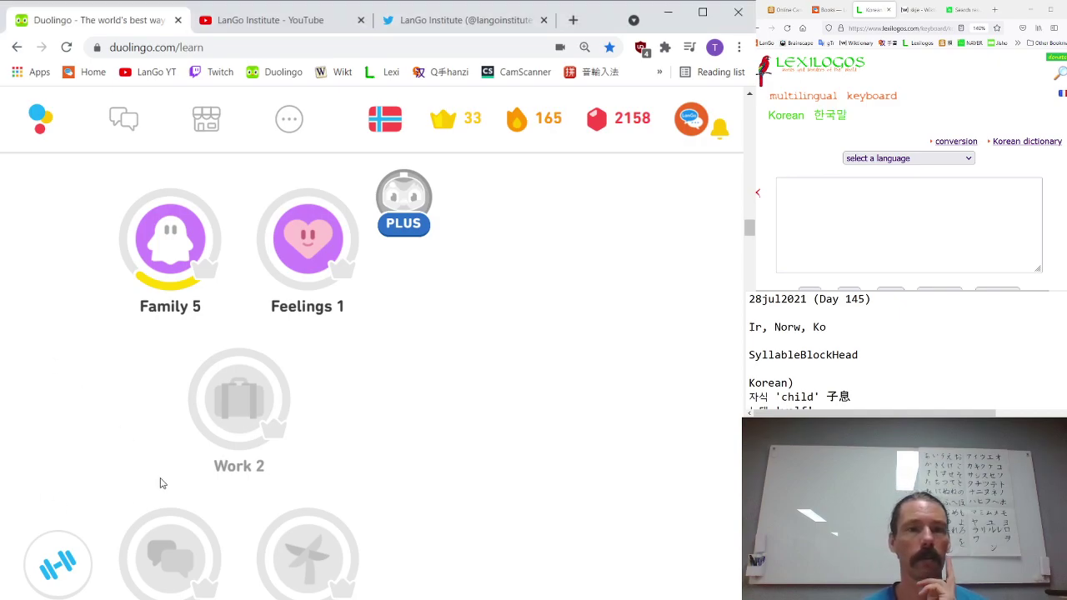
{"action": "scroll", "coordinate": [538, 339], "scroll_direction": "up", "scroll_amount": 2}
{"action": "scroll", "coordinate": [537, 340], "scroll_direction": "up", "scroll_amount": 2}
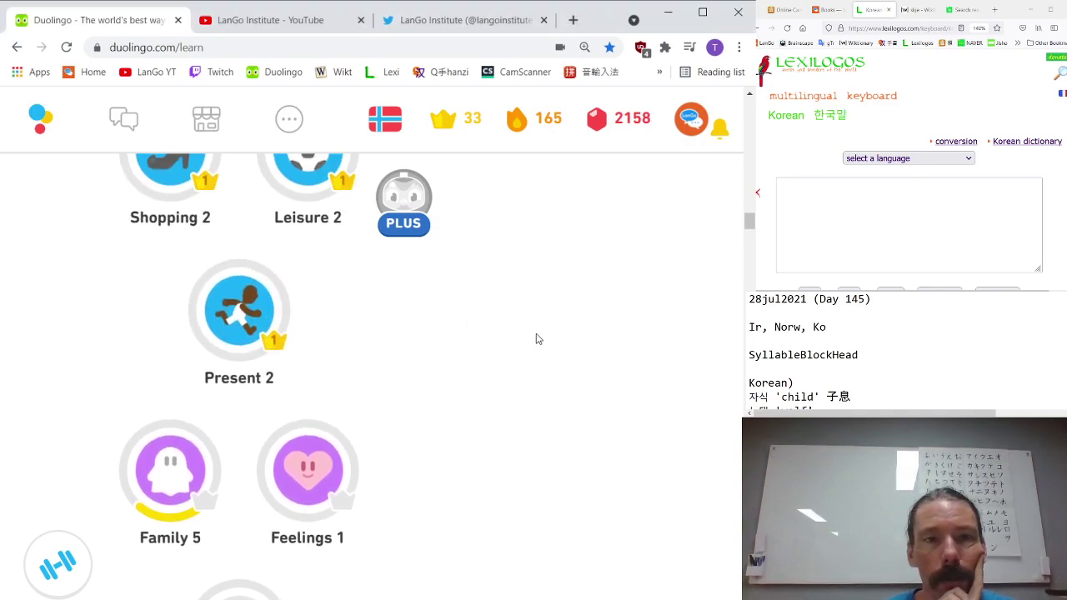
{"action": "mouse_move", "coordinate": [383, 125]}
{"action": "scroll", "coordinate": [397, 291], "scroll_direction": "down", "scroll_amount": 5}
{"action": "scroll", "coordinate": [399, 291], "scroll_direction": "up", "scroll_amount": 4}
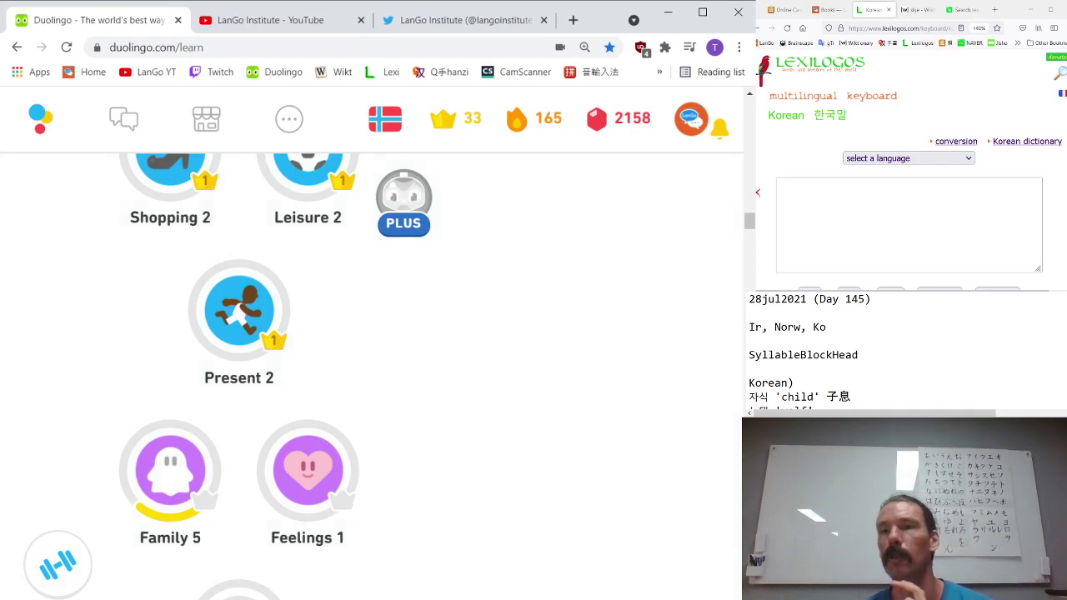
- Append ", Cz" to the line of languages studied in the 28jul2021 (Day 145) notes
{"action": "left_click", "coordinate": [751, 369]}
{"action": "left_click", "coordinate": [849, 328]}
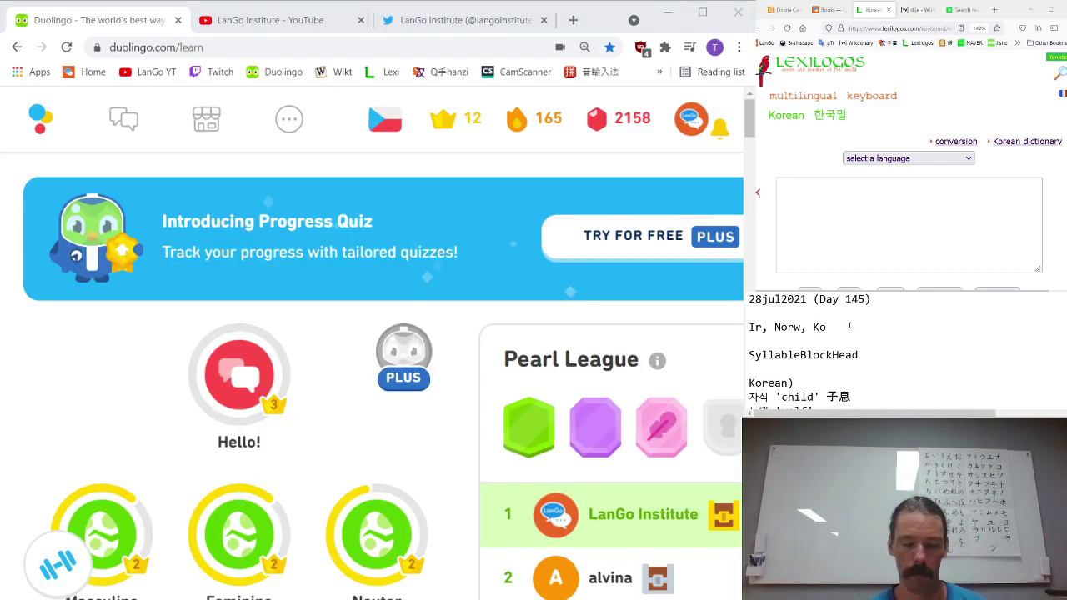
{"action": "type", "text": ", Cz"}
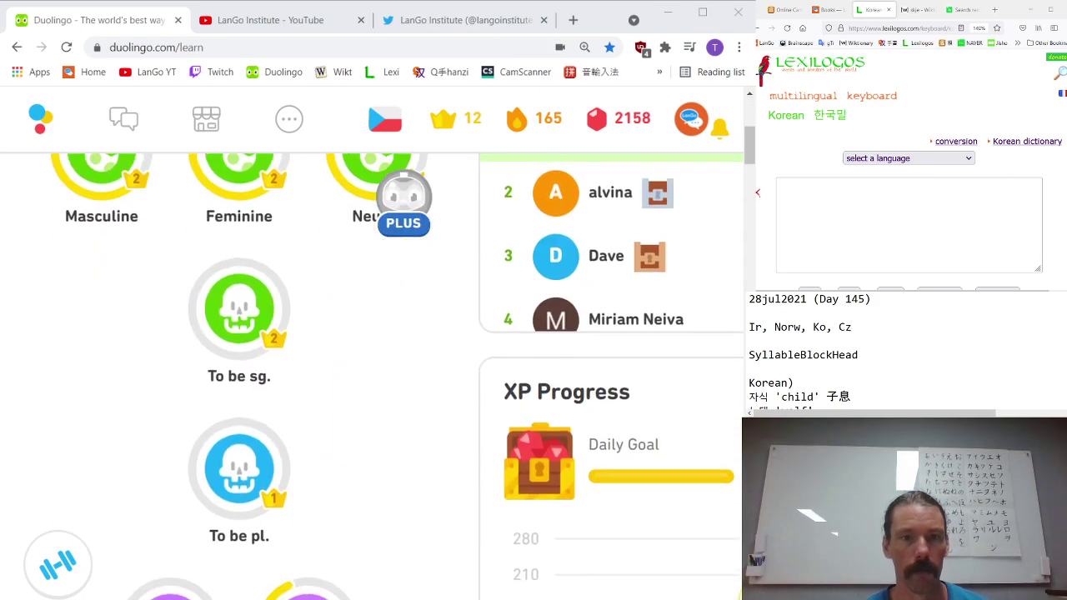
- Open the Plural skill in the Czech course and start lesson 4 of 7
{"action": "scroll", "coordinate": [307, 375], "scroll_direction": "down", "scroll_amount": 3}
{"action": "left_click", "coordinate": [308, 470]}
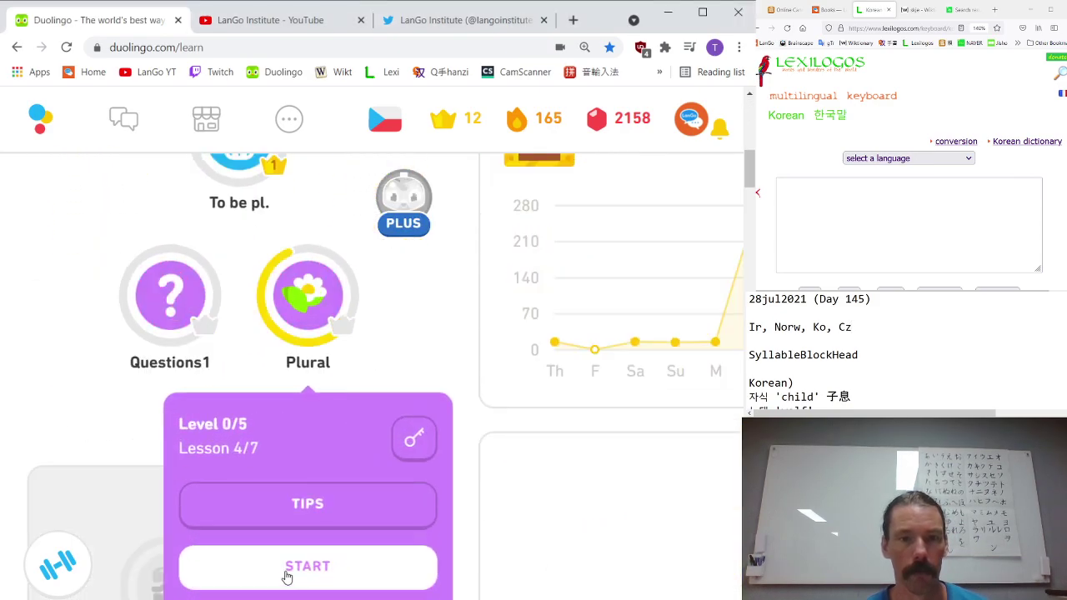
{"action": "left_click", "coordinate": [287, 574]}
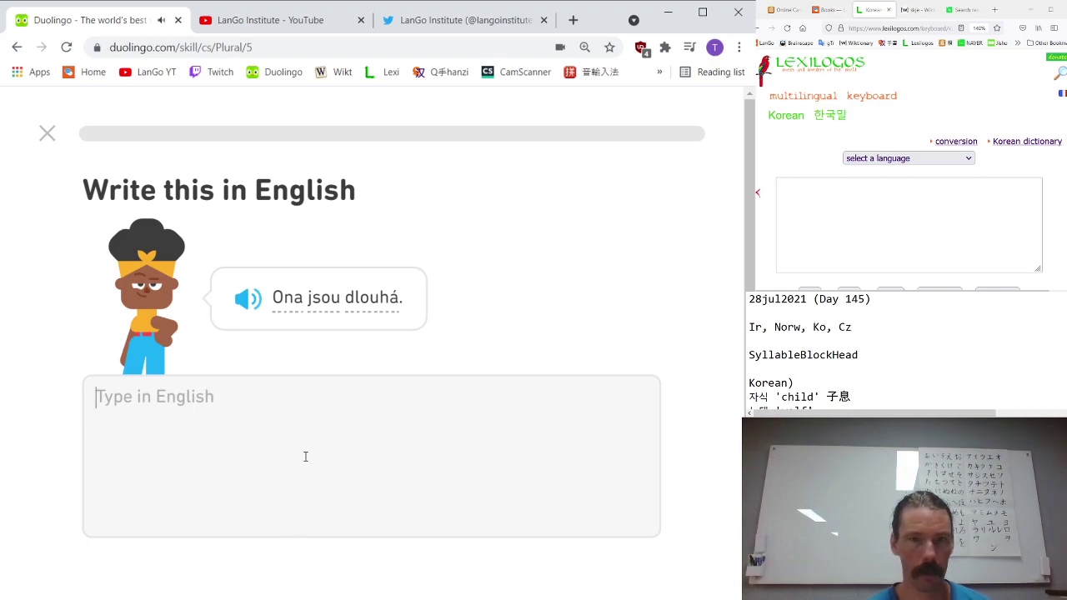
- Translate "Ona jsou dlouhá." as "they are long", submit it and continue to the following exercise
{"action": "type", "text": "she"}
{"action": "key", "text": "BackSpace"}
{"action": "key", "text": "BackSpace"}
{"action": "key", "text": "BackSpace"}
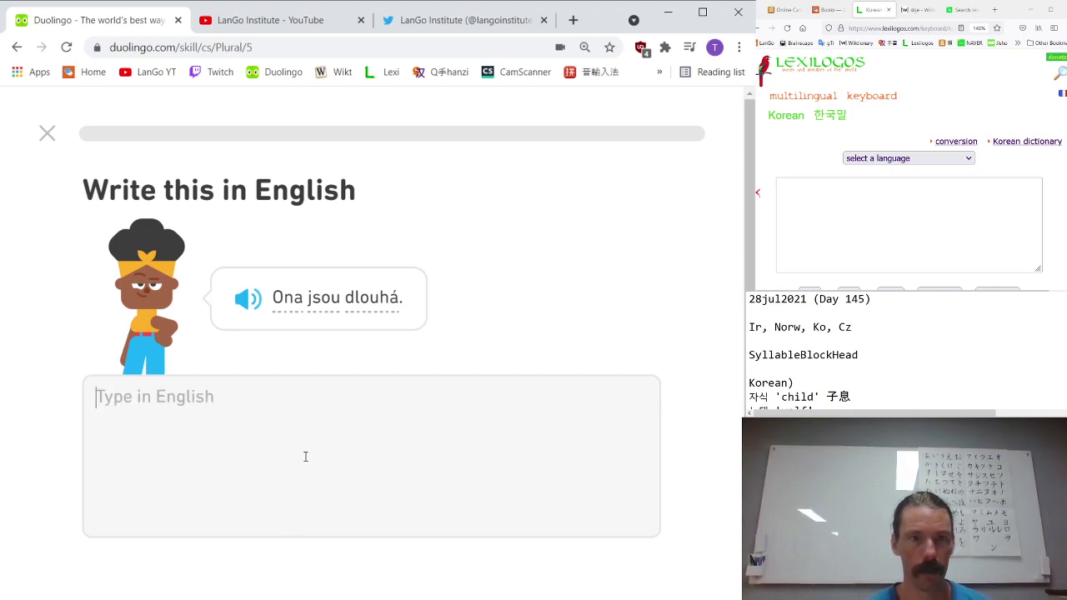
{"action": "type", "text": "they are "}
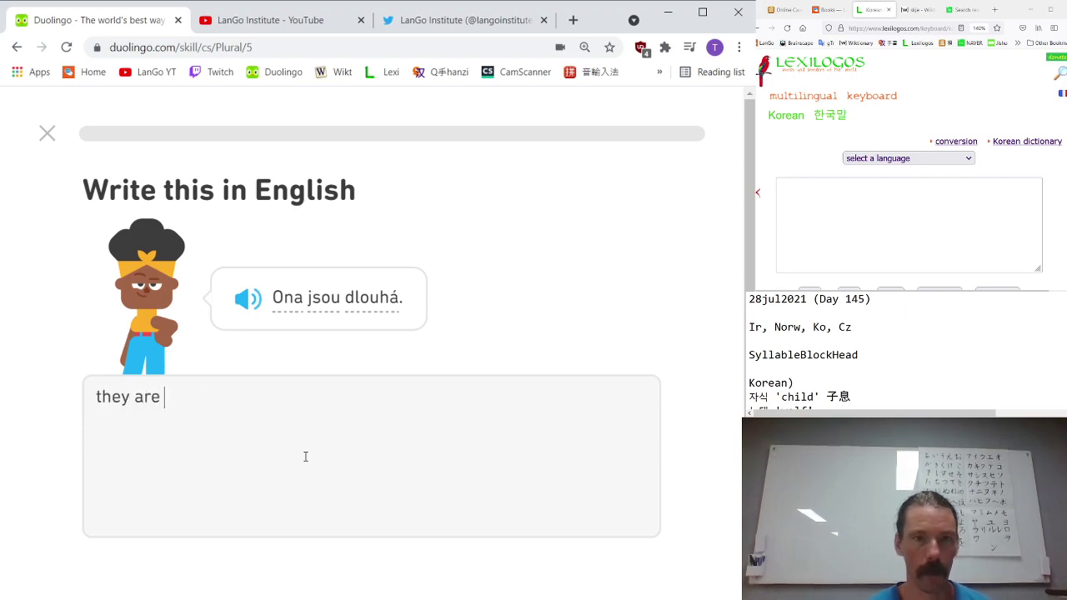
{"action": "type", "text": "long"}
{"action": "key", "text": "Return"}
{"action": "key", "text": "Return"}
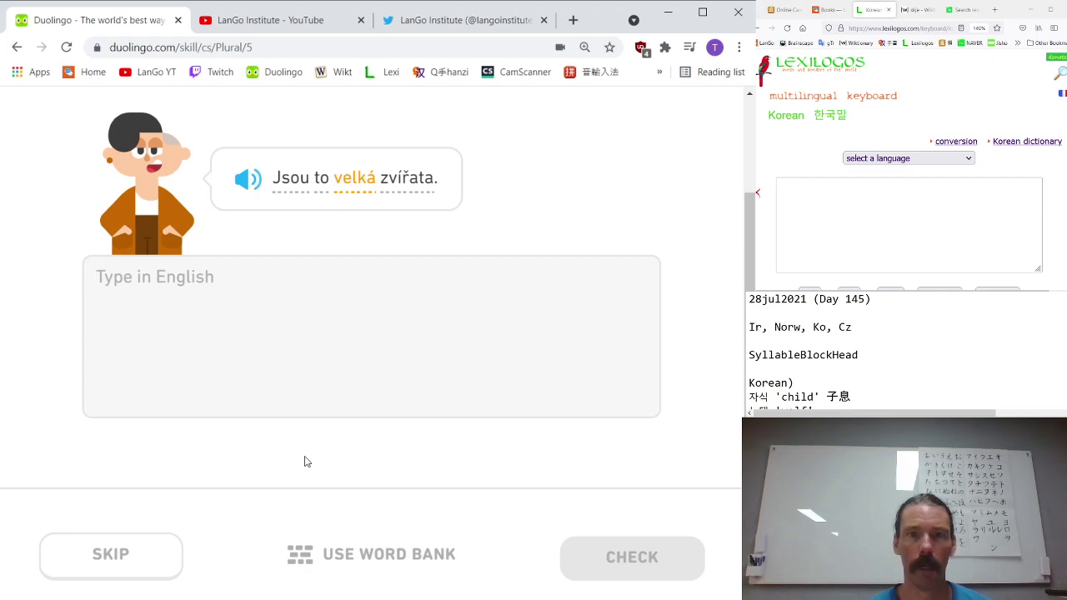
- Answer "Jsou to velká zvířata." with "they are the big animals", submit it and continue to the following exercise
{"action": "type", "text": "they are the bi"}
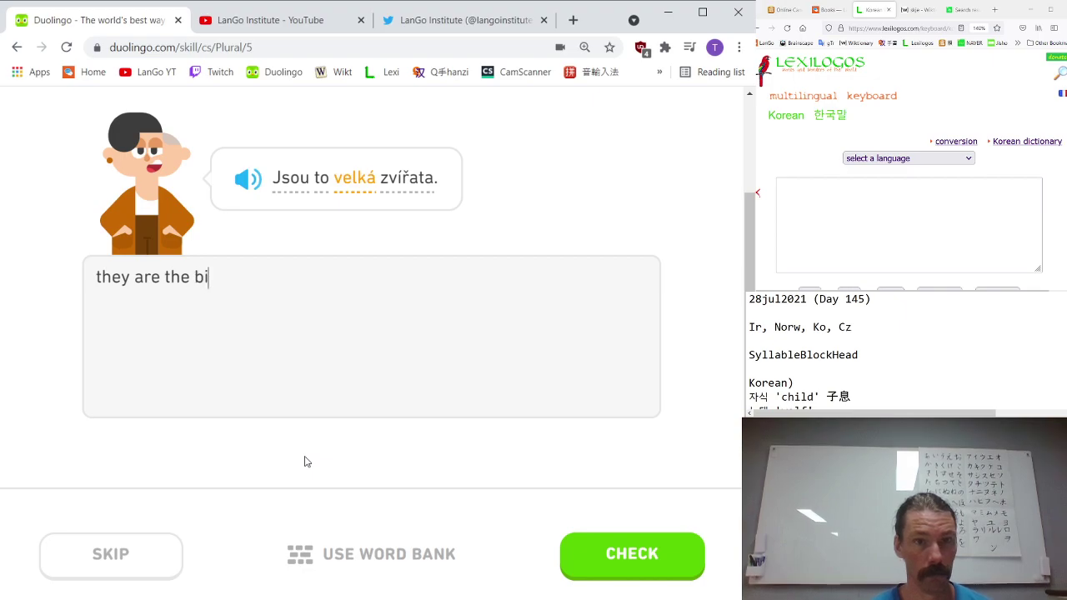
{"action": "type", "text": "g animals"}
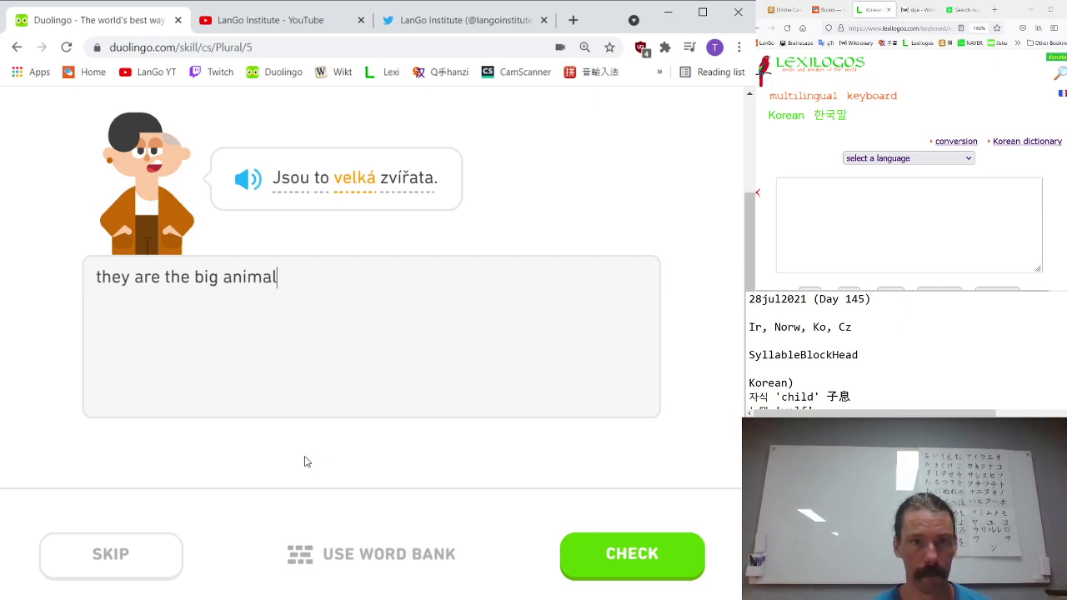
{"action": "key", "text": "Return"}
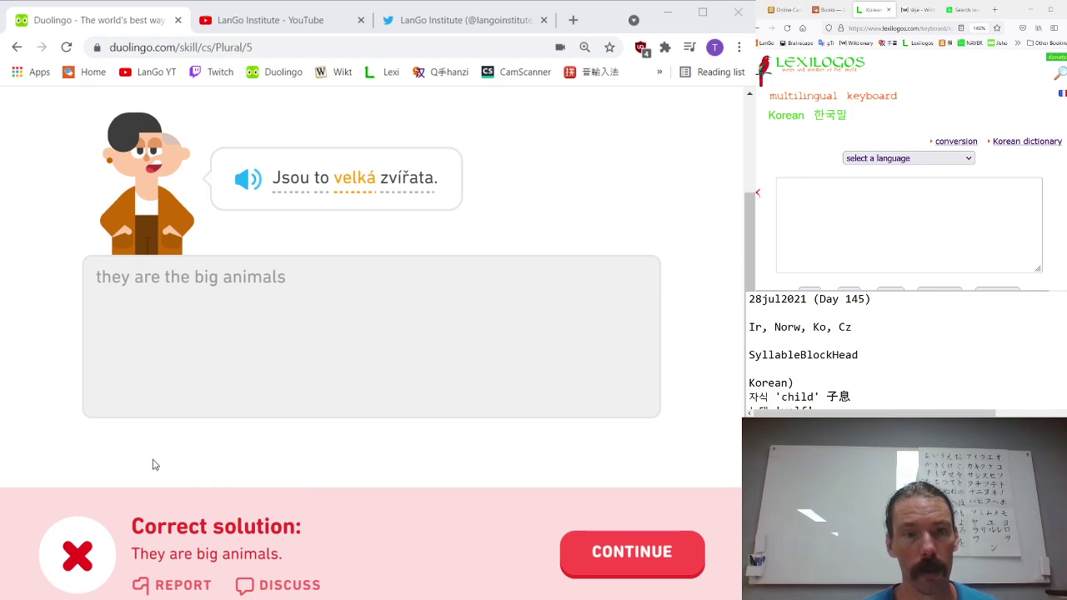
{"action": "left_click", "coordinate": [628, 572]}
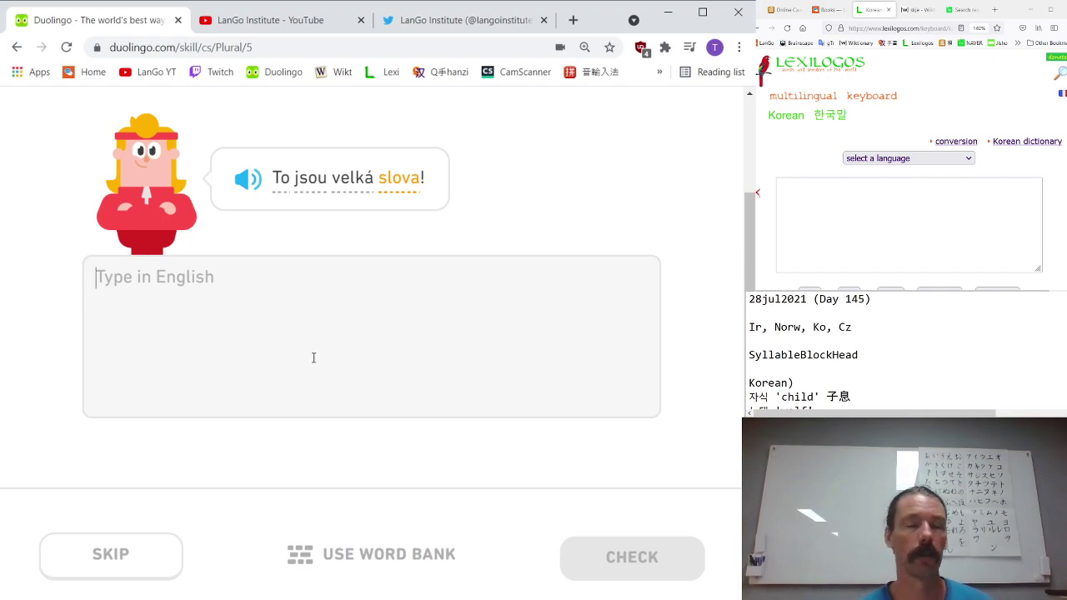
- Translate "To jsou velká slova!" as "they are big words", submit it and continue
{"action": "type", "text": "they are "}
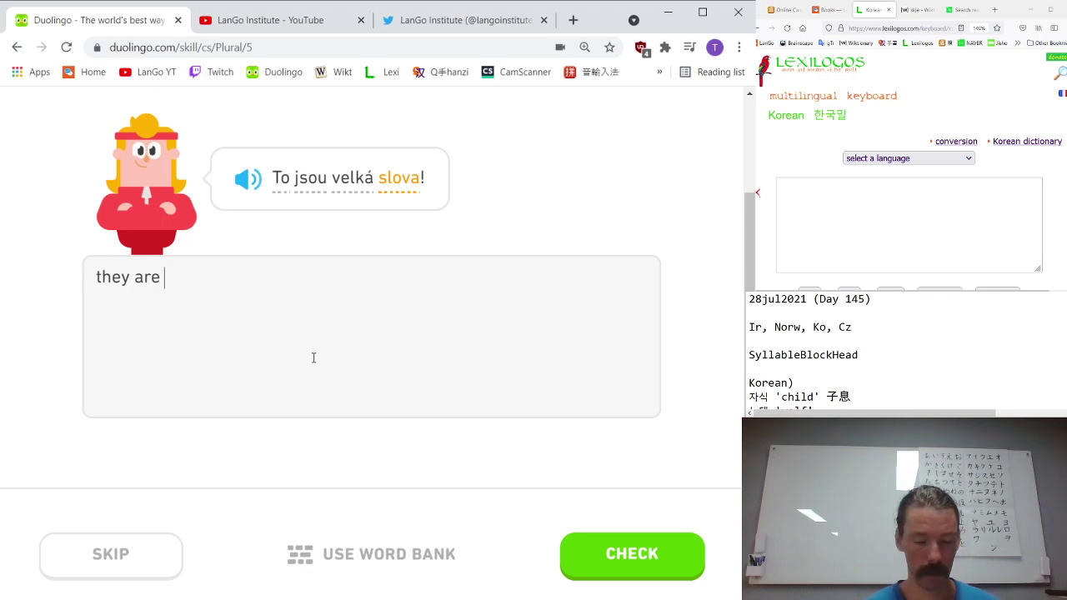
{"action": "type", "text": "big words"}
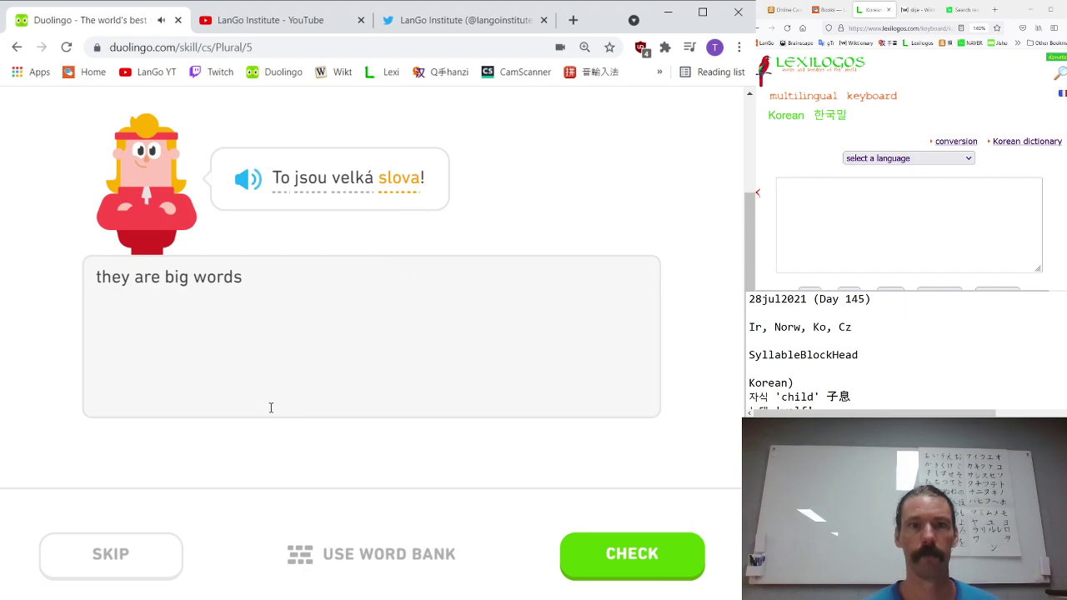
{"action": "key", "text": "Return"}
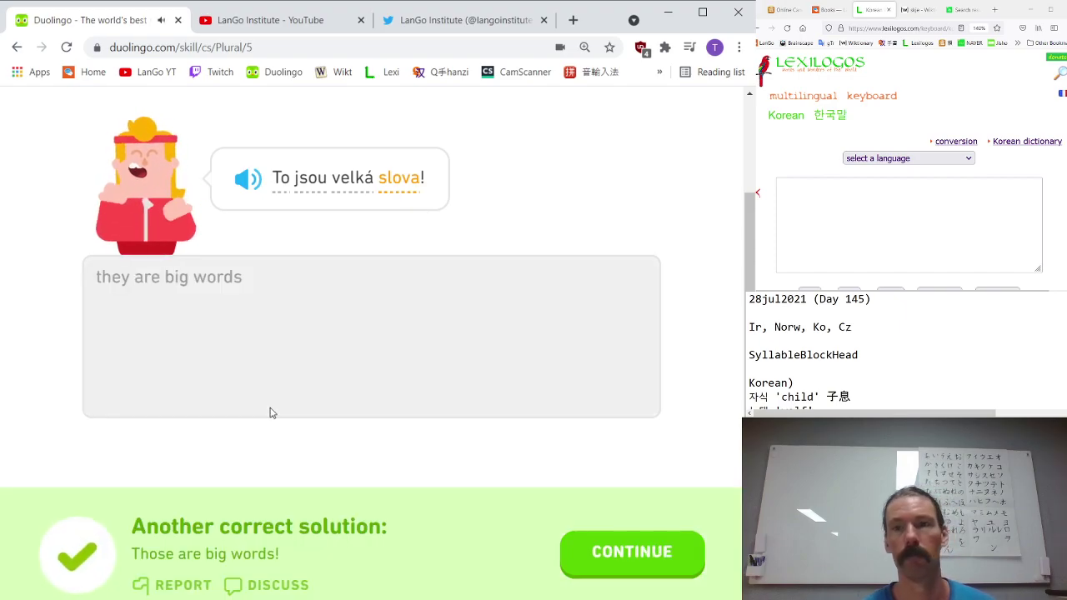
{"action": "key", "text": "Return"}
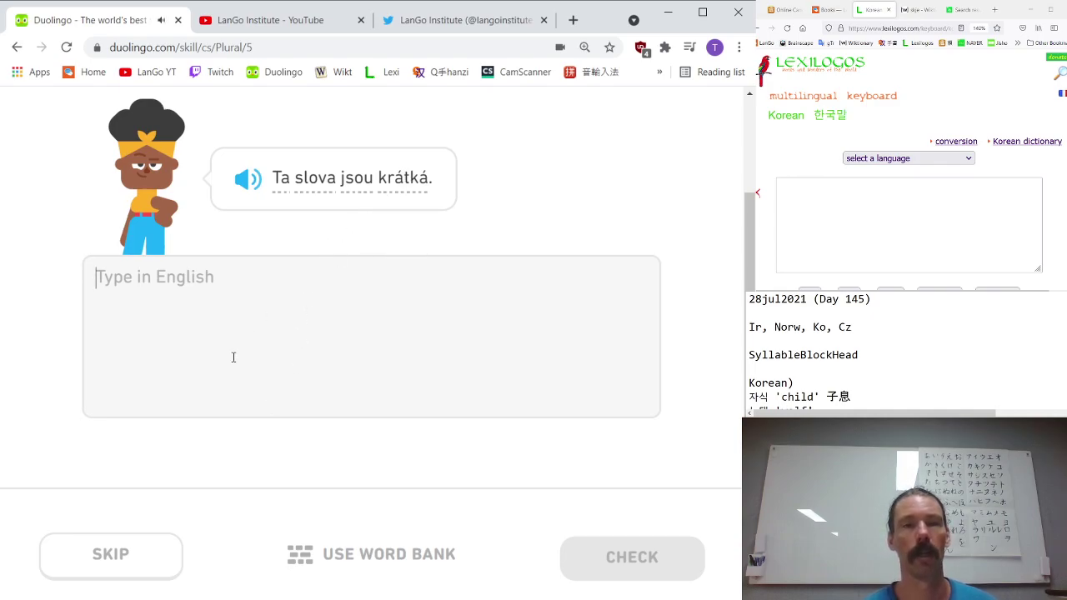
- Translate "Ta slova jsou krátká." as "those words are short", submit it and continue
{"action": "type", "text": "those "}
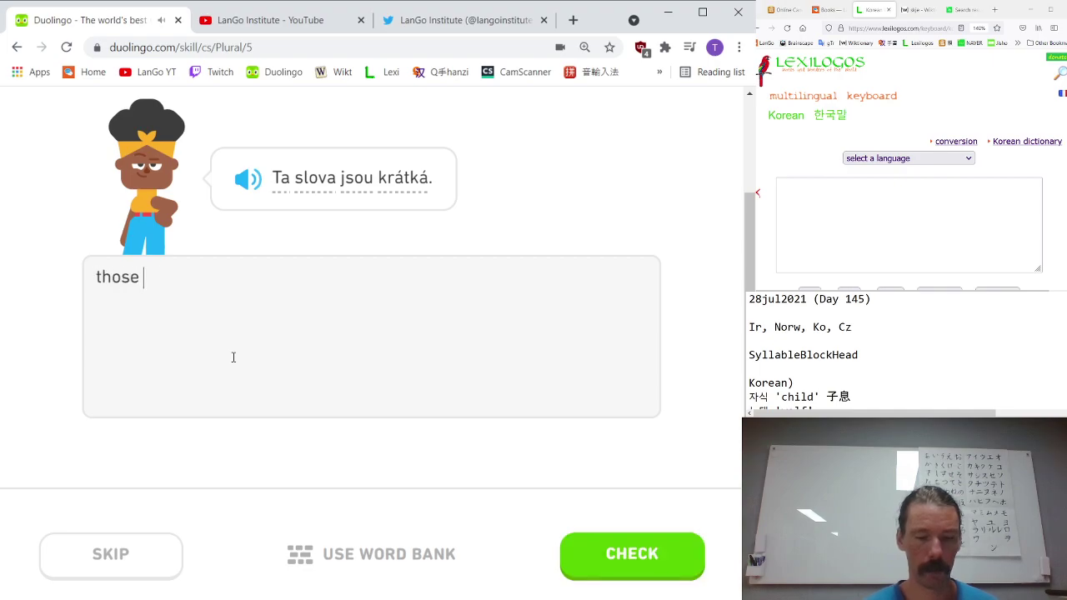
{"action": "type", "text": "words are shou"}
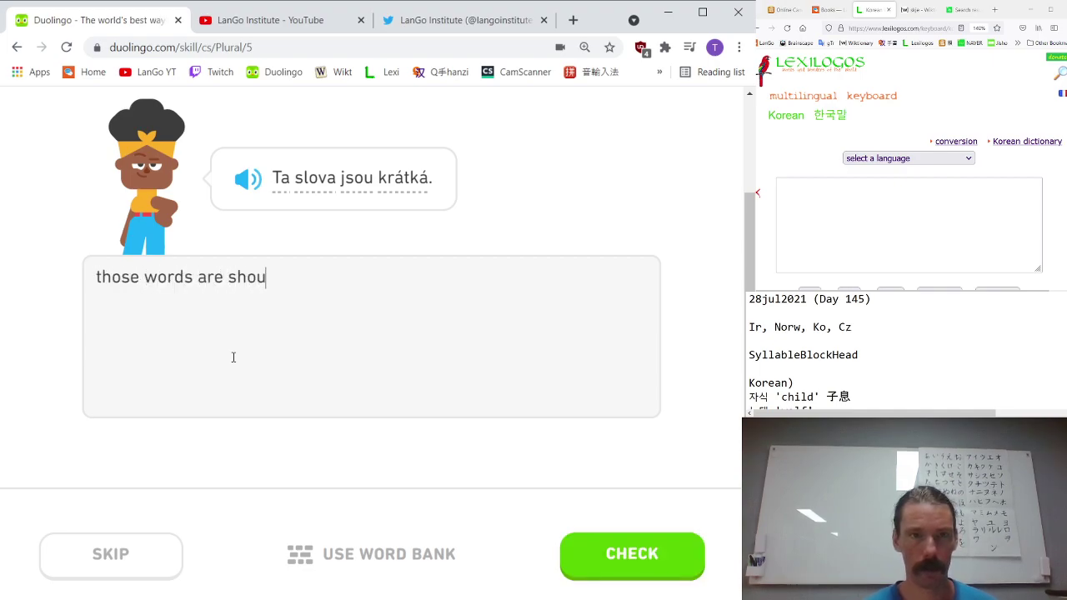
{"action": "key", "text": "BackSpace"}
{"action": "type", "text": "rt"}
{"action": "key", "text": "Return"}
{"action": "key", "text": "Return"}
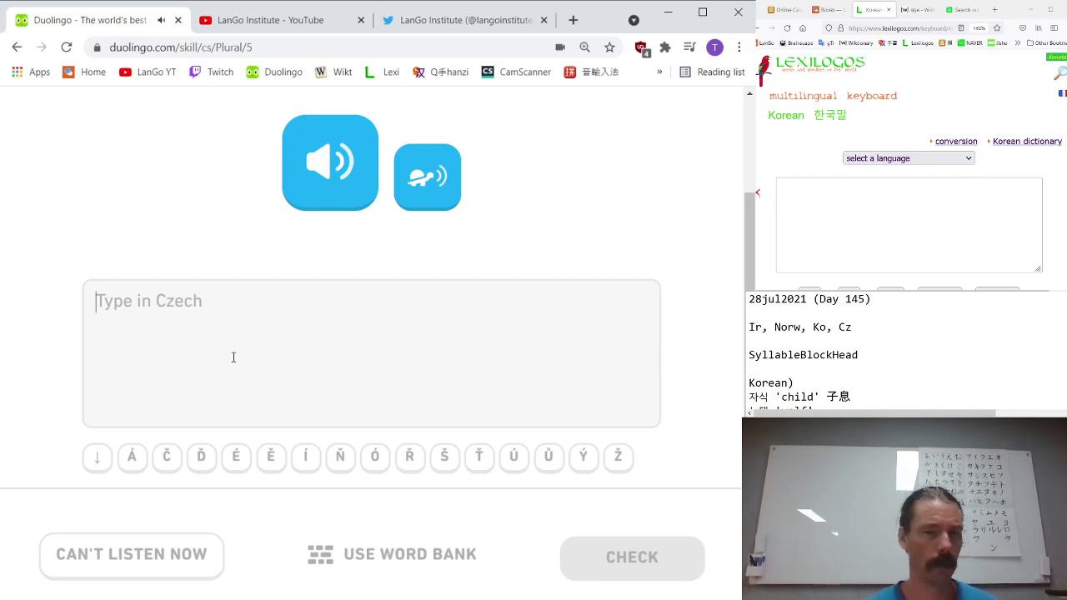
- Switch the Czech listening exercise to the word bank and assemble "Ta náměstí jsou velká"
{"action": "left_click", "coordinate": [371, 560]}
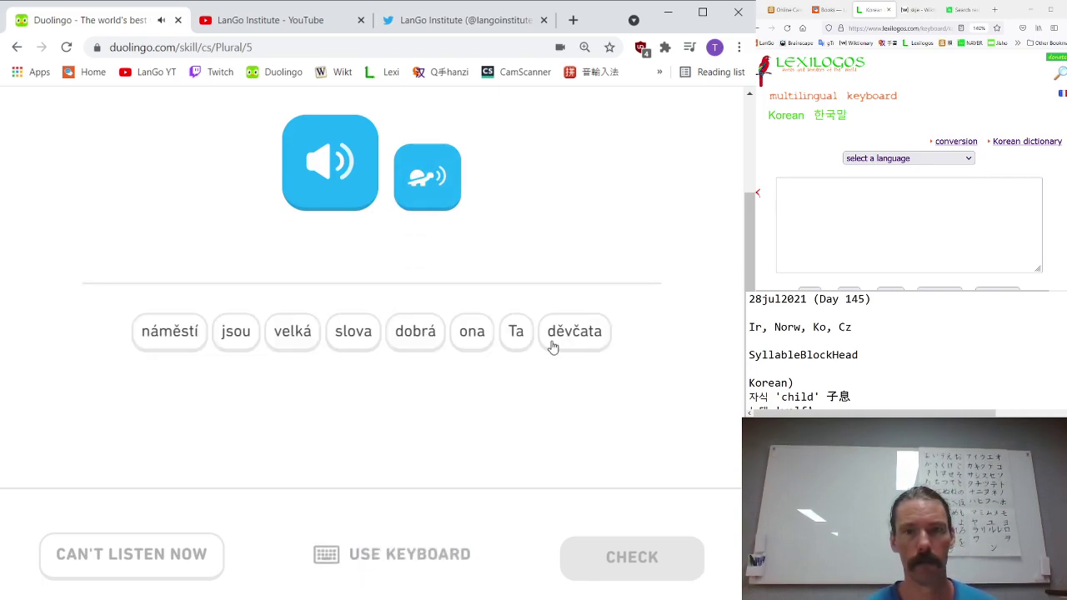
{"action": "left_click", "coordinate": [516, 334]}
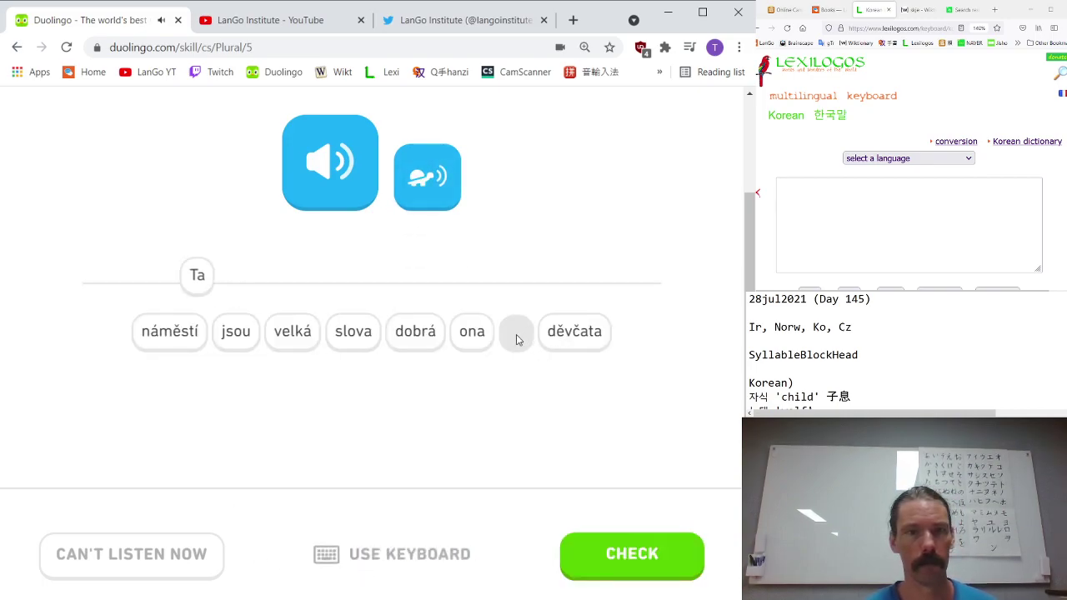
{"action": "left_click", "coordinate": [169, 333]}
{"action": "left_click", "coordinate": [230, 337]}
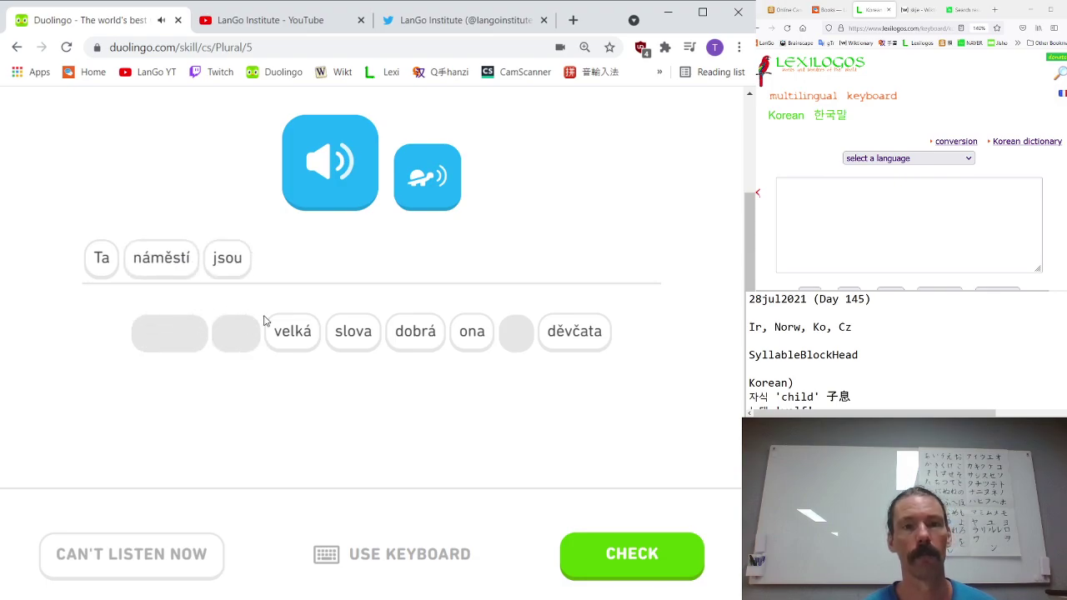
{"action": "left_click", "coordinate": [279, 329]}
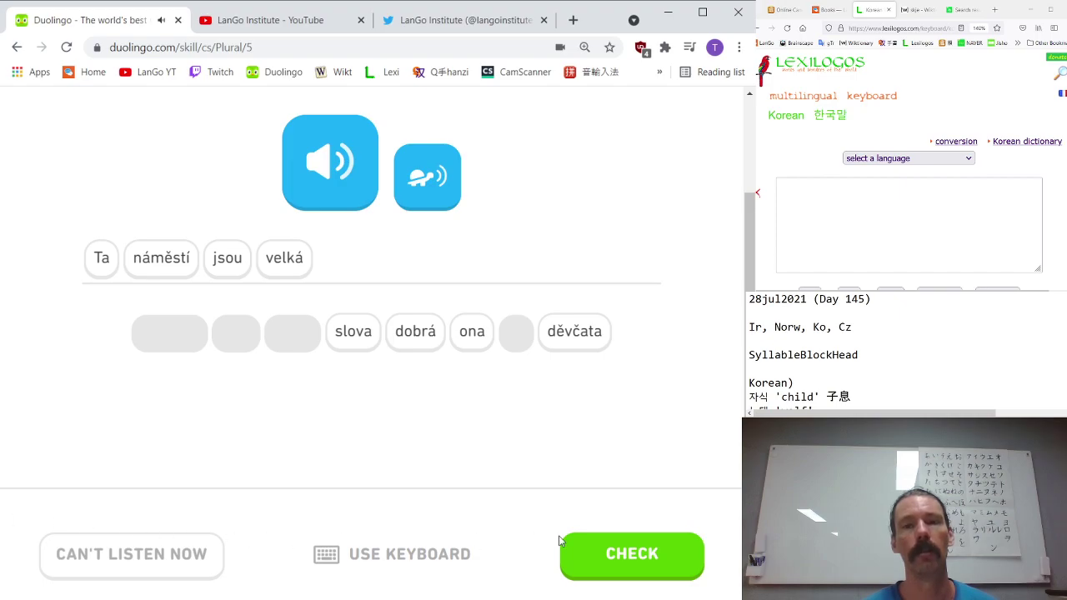
- Submit the assembled listening answer "Ta náměstí jsou velká" for checking
{"action": "left_click", "coordinate": [580, 557]}
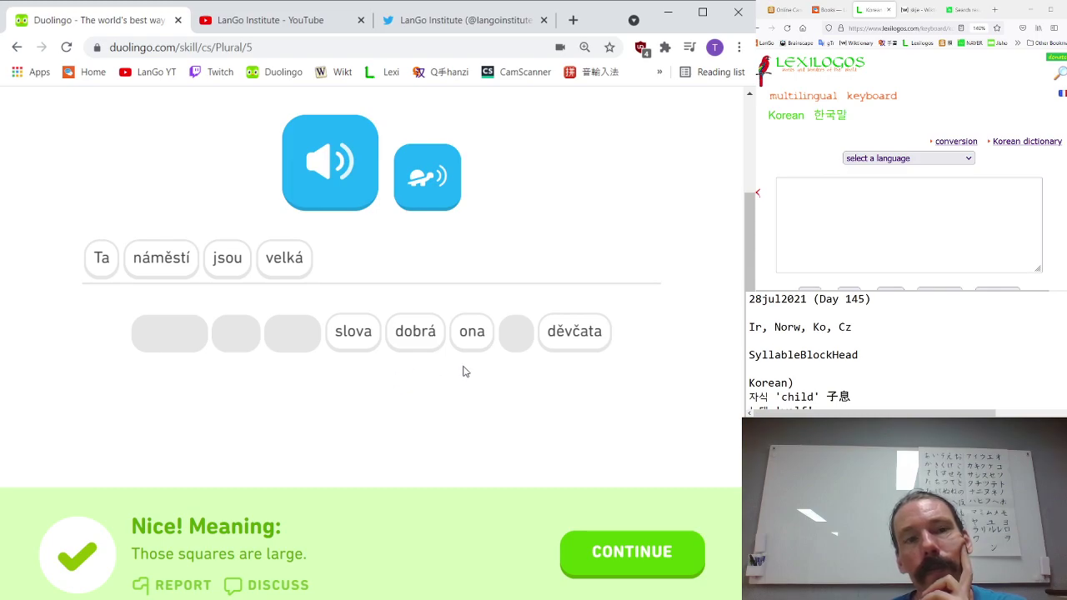
- Open Google Translate in a new browser tab and set Czech as the target language
{"action": "left_click", "coordinate": [573, 20]}
{"action": "type", "text": "tra"}
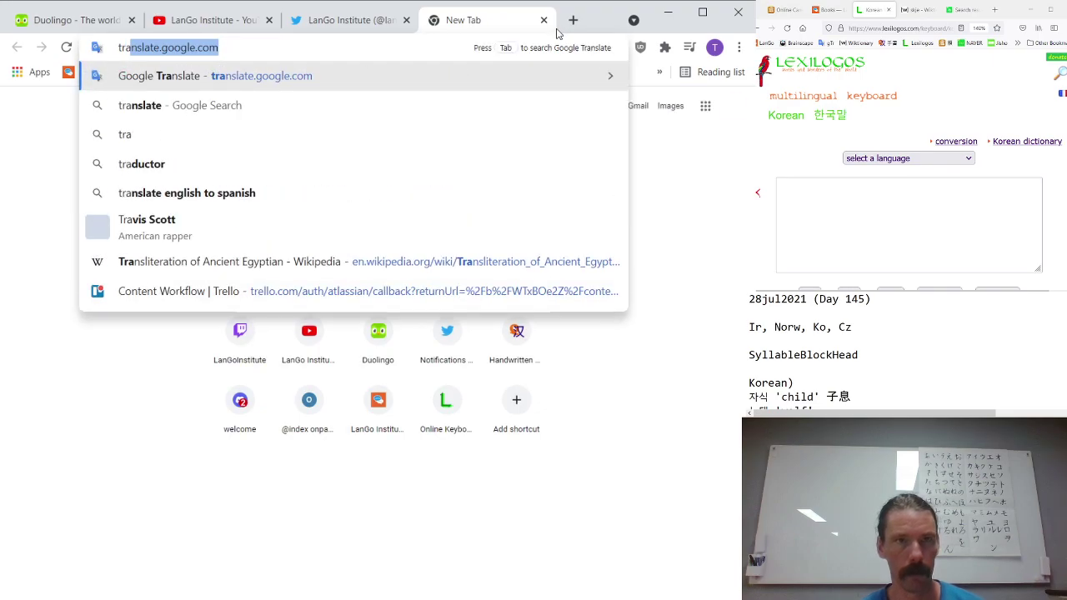
{"action": "key", "text": "Return"}
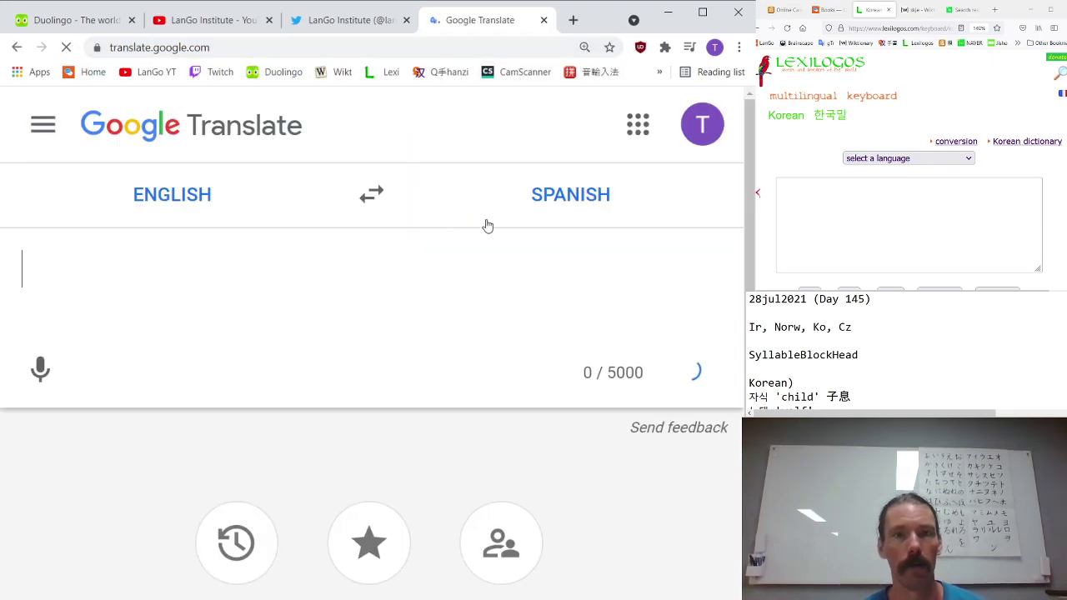
{"action": "left_click", "coordinate": [588, 200]}
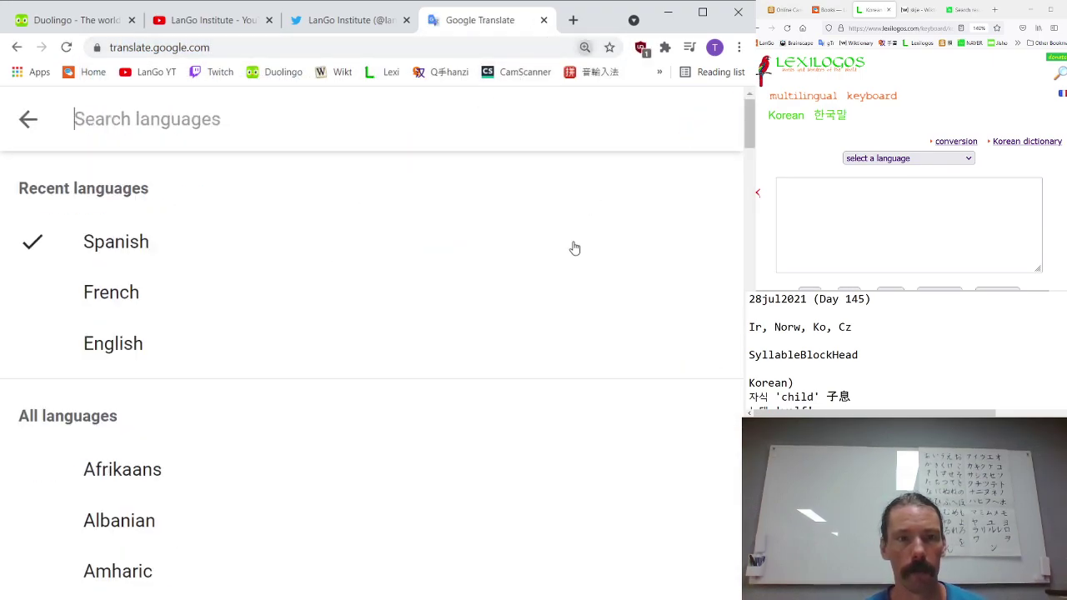
{"action": "scroll", "coordinate": [184, 493], "scroll_direction": "down", "scroll_amount": 6}
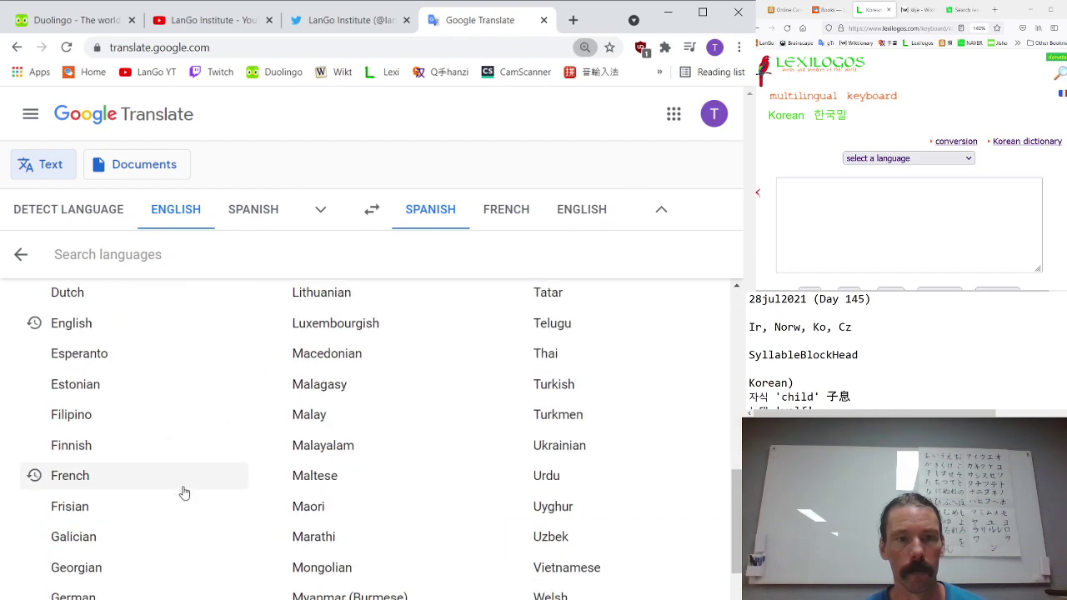
{"action": "scroll", "coordinate": [185, 492], "scroll_direction": "up", "scroll_amount": 3}
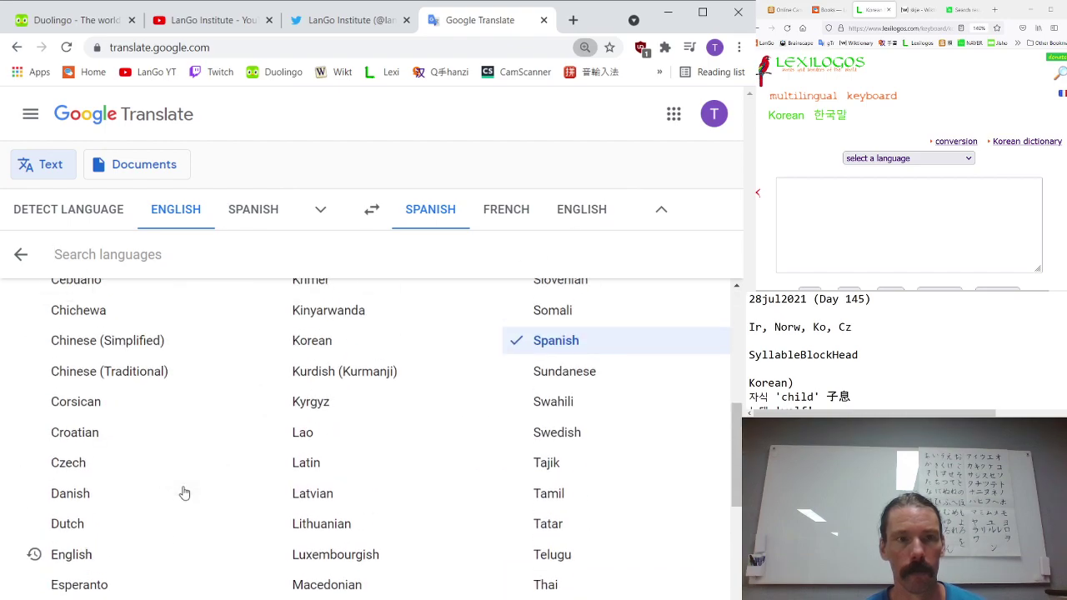
{"action": "left_click", "coordinate": [81, 469]}
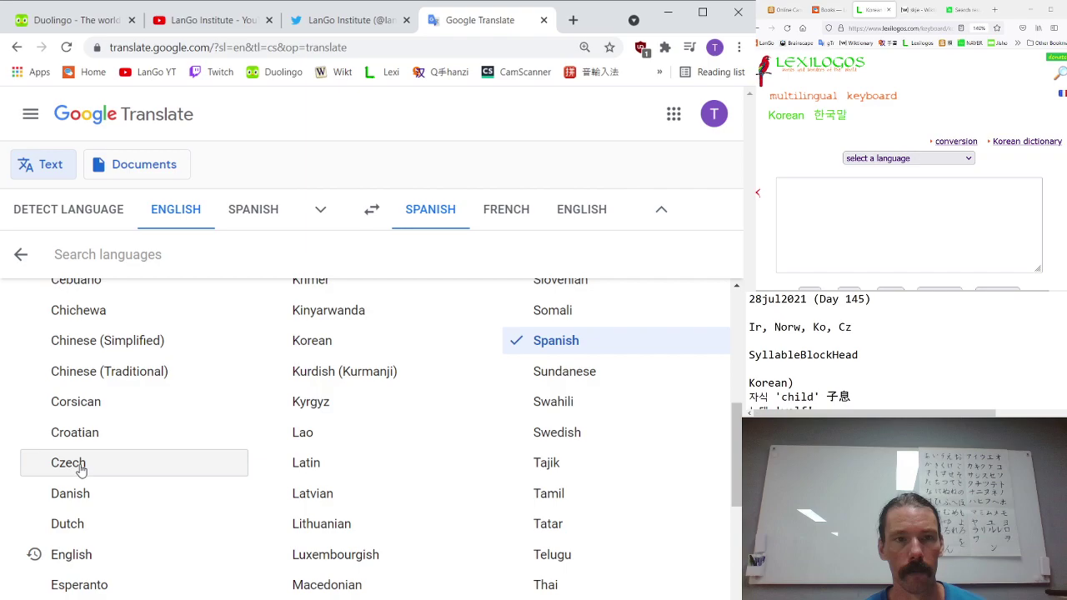
- Translate the English word "square" into Czech and copy the resulting translation
{"action": "type", "text": "sq"}
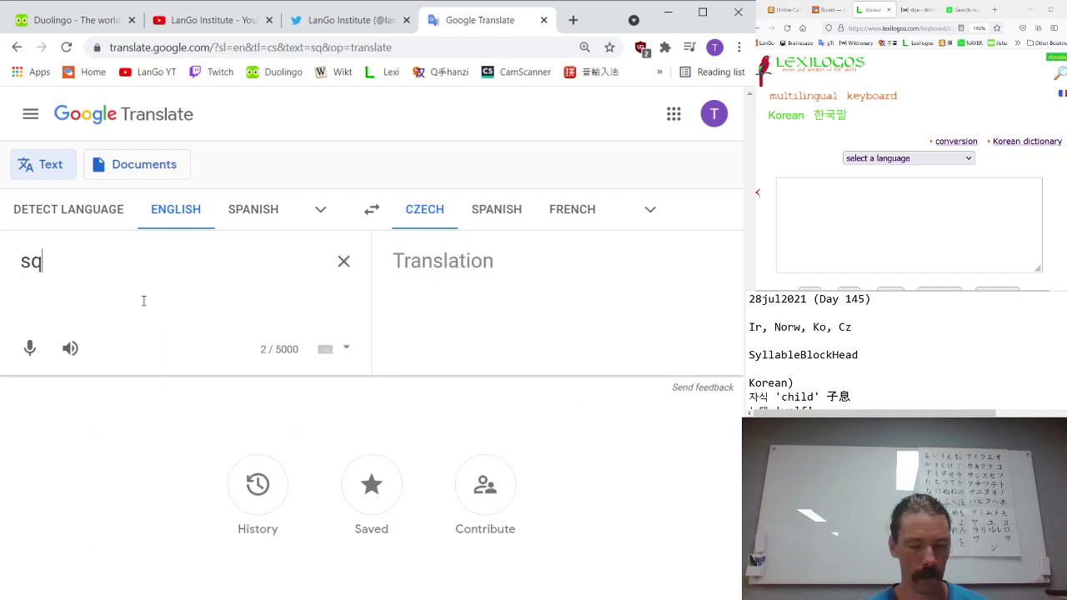
{"action": "type", "text": "uare"}
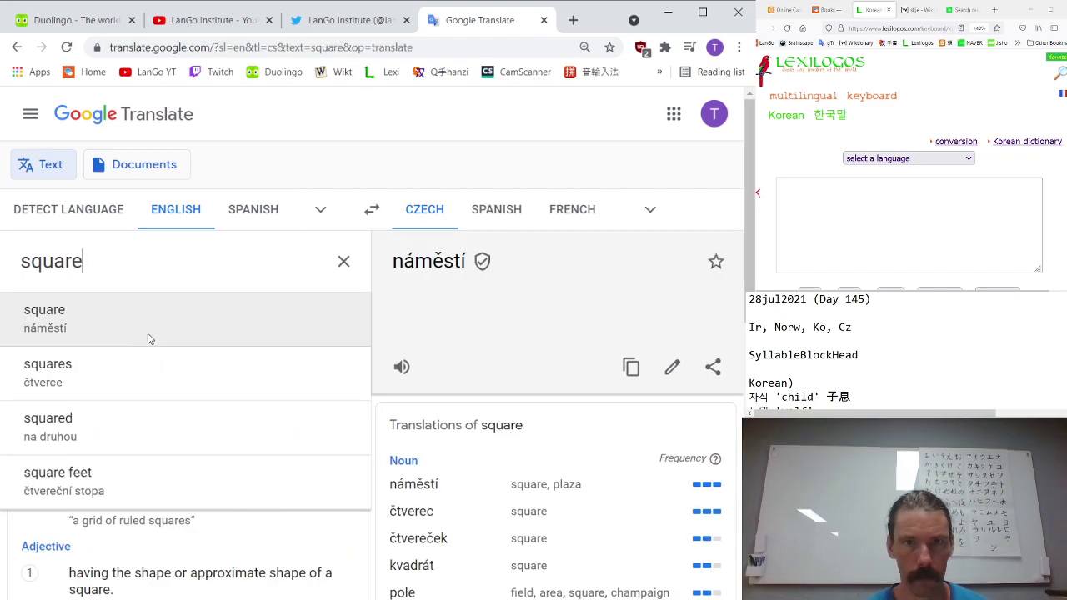
{"action": "left_click", "coordinate": [633, 370]}
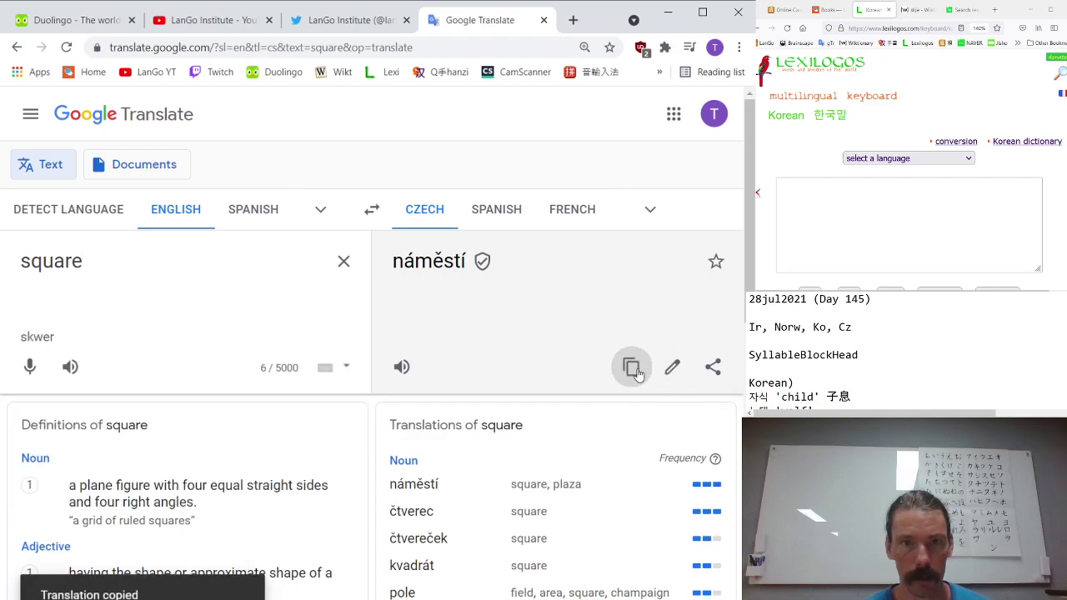
- Switch to Wiktionary in the other browser window and look up the copied word "náměstí"
{"action": "key", "text": "ctrl+1"}
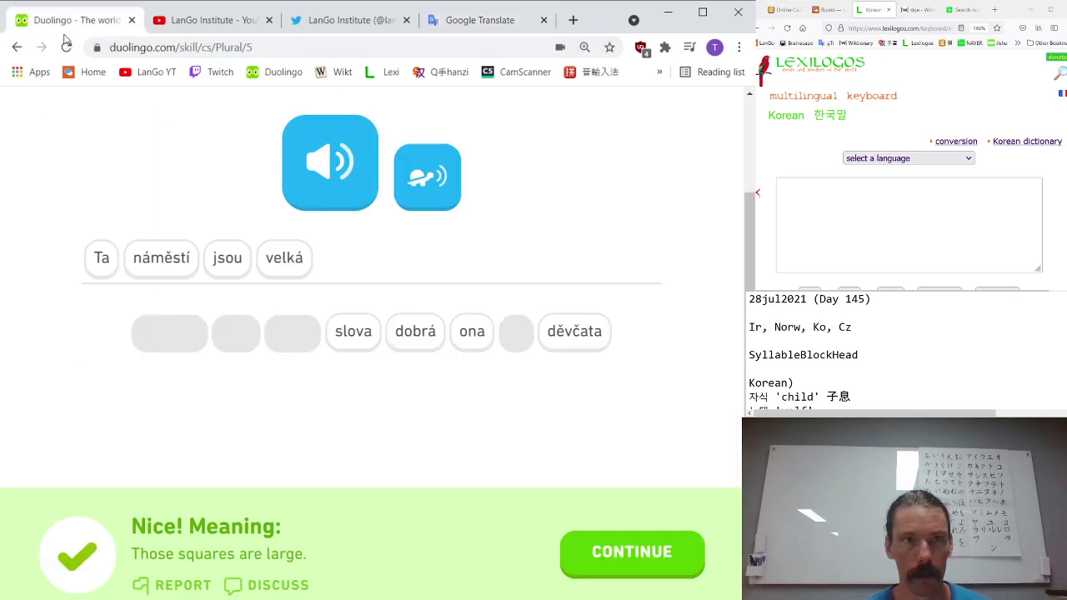
{"action": "left_click", "coordinate": [909, 225]}
{"action": "left_click", "coordinate": [905, 10]}
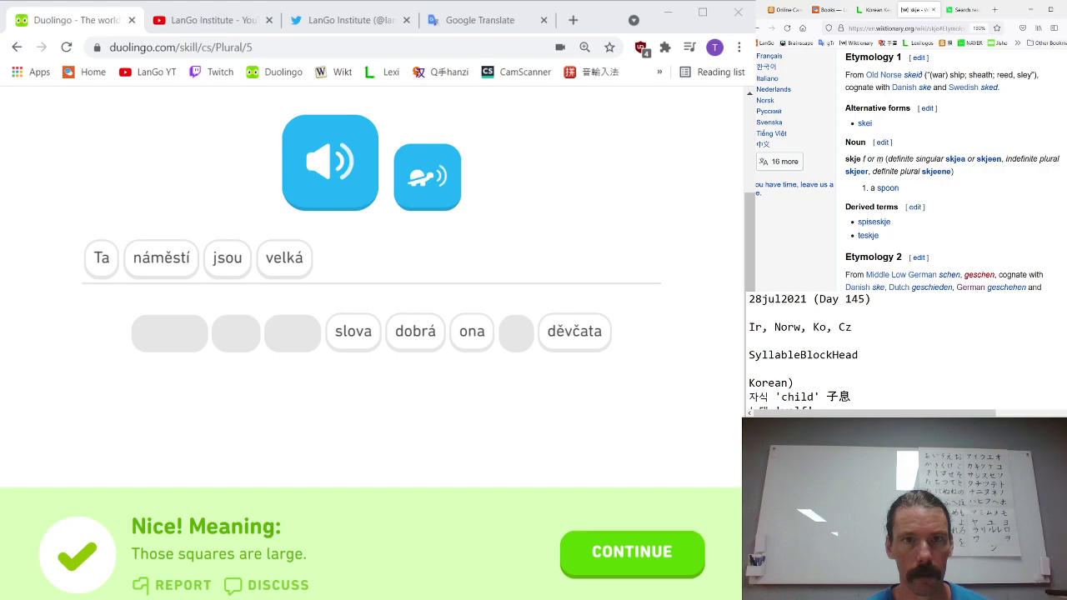
{"action": "scroll", "coordinate": [909, 167], "scroll_direction": "up", "scroll_amount": 5}
{"action": "scroll", "coordinate": [1063, 92], "scroll_direction": "up", "scroll_amount": 1}
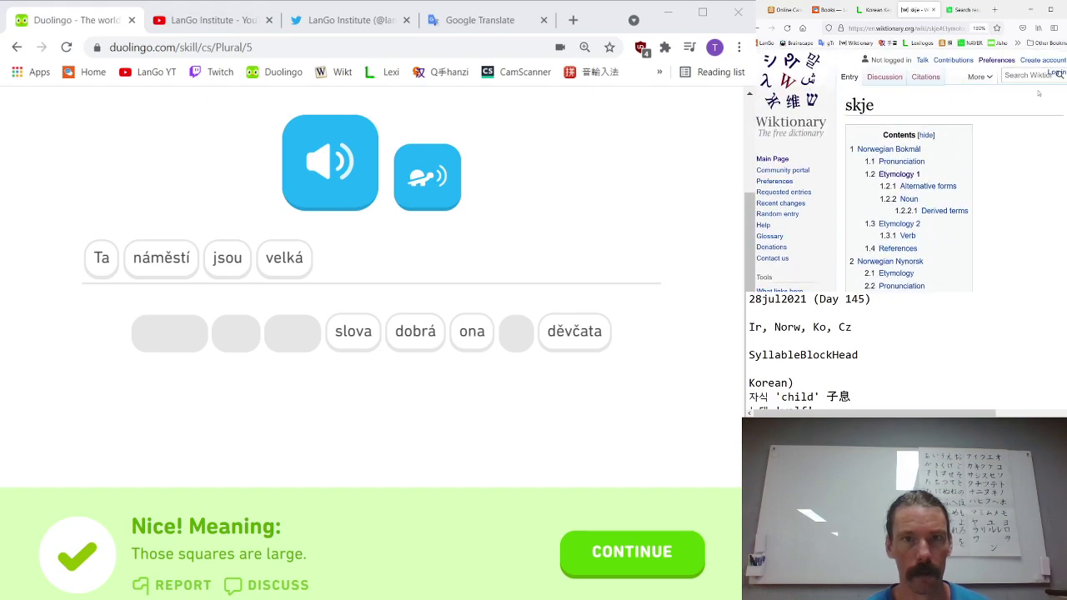
{"action": "left_click", "coordinate": [1033, 76]}
{"action": "key", "text": "ctrl+v"}
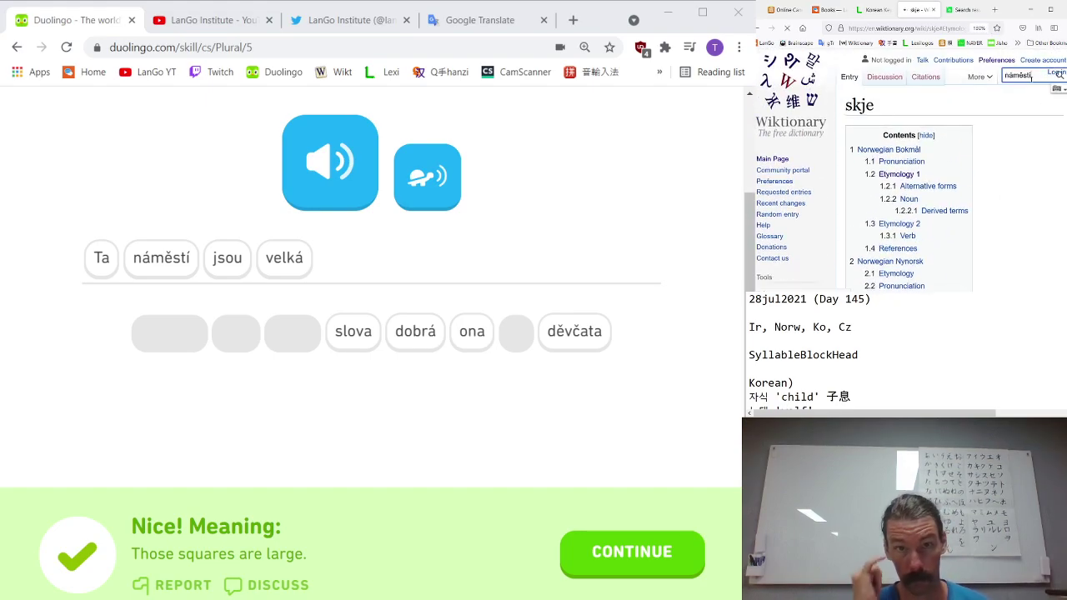
{"action": "key", "text": "Return"}
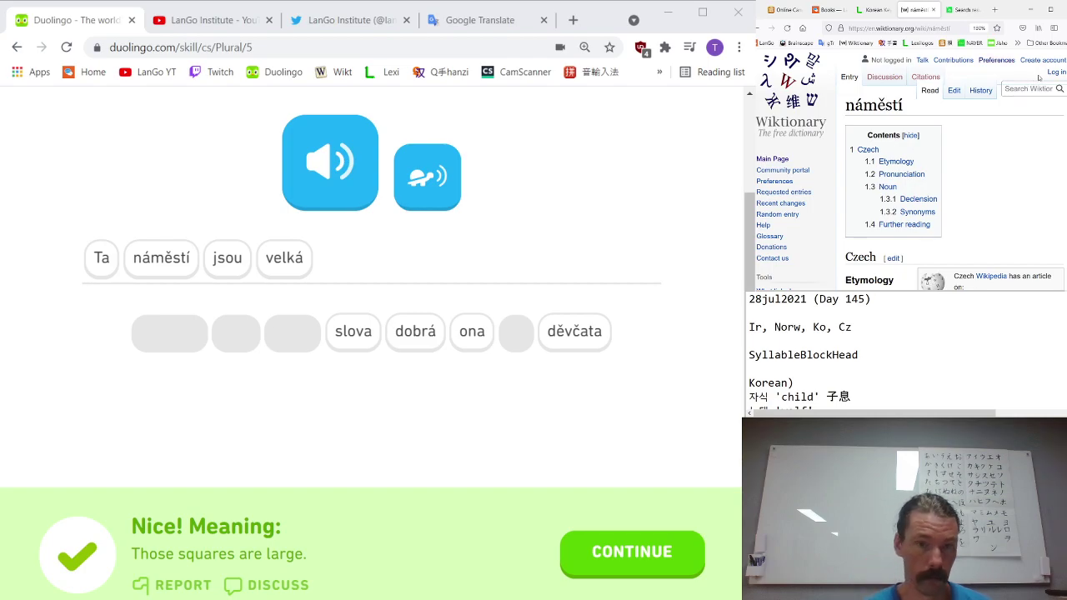
- Open the entries for both etymology parts of náměstí, "ná-" and "město", and read the Czech město entry
{"action": "scroll", "coordinate": [975, 158], "scroll_direction": "down", "scroll_amount": 3}
{"action": "scroll", "coordinate": [976, 161], "scroll_direction": "down", "scroll_amount": 1}
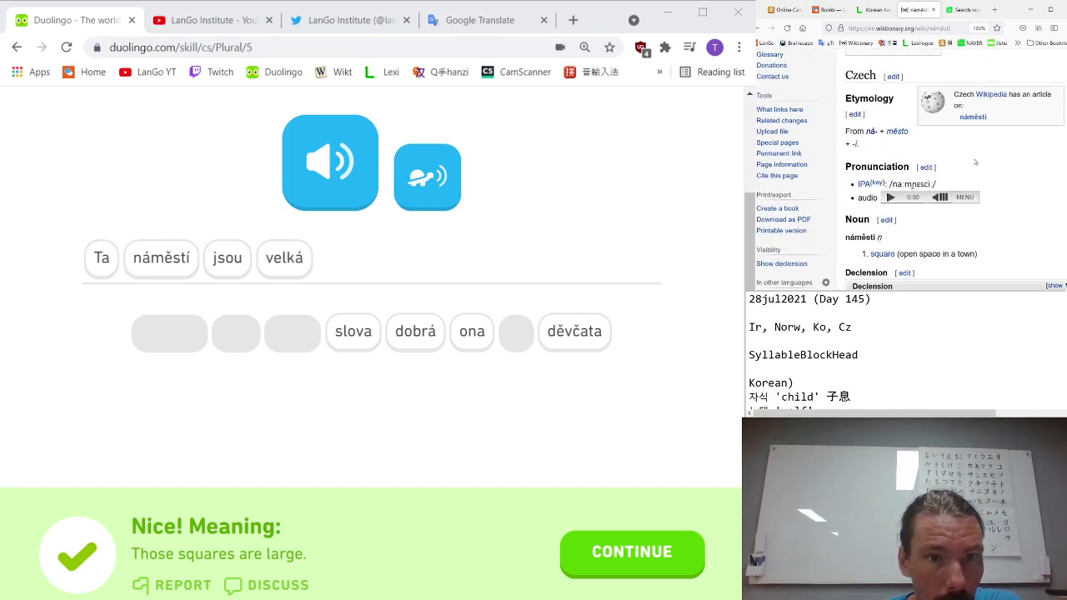
{"action": "middle_click", "coordinate": [906, 134]}
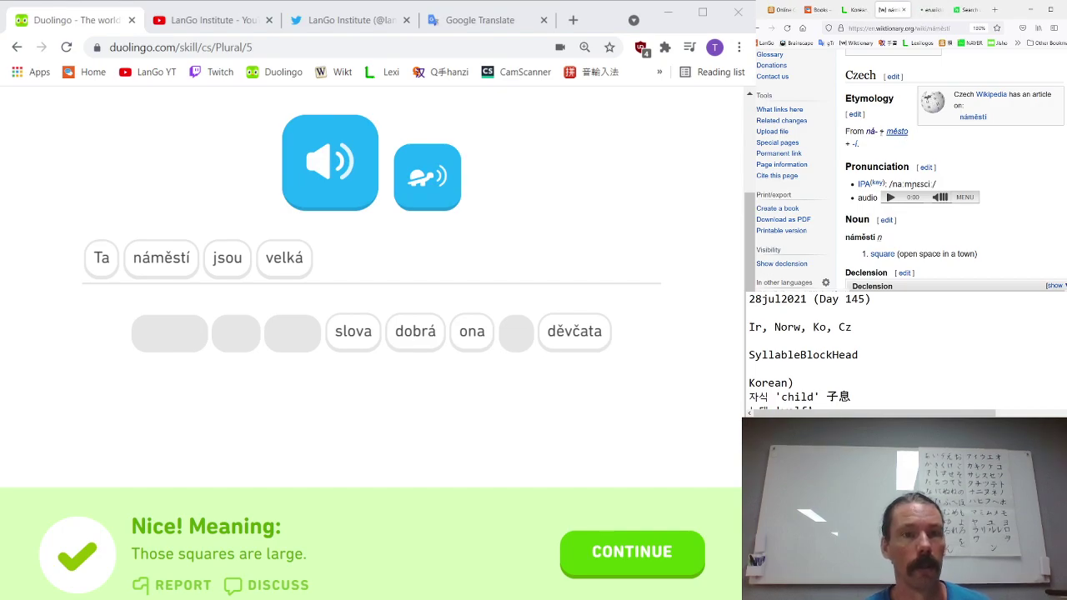
{"action": "left_click", "coordinate": [871, 133]}
{"action": "left_click", "coordinate": [927, 10]}
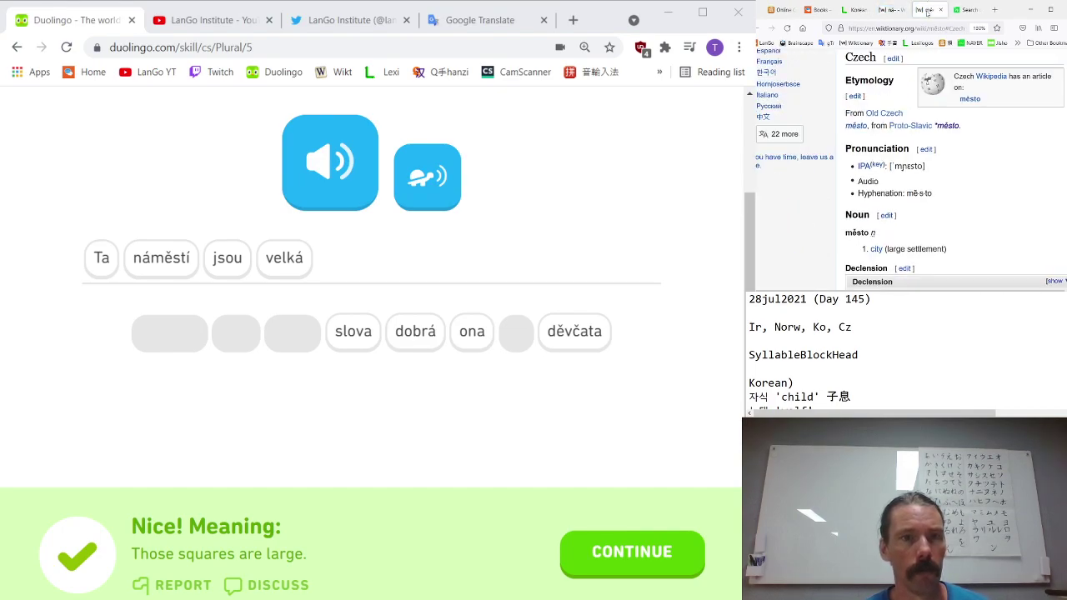
{"action": "scroll", "coordinate": [954, 110], "scroll_direction": "down", "scroll_amount": 3}
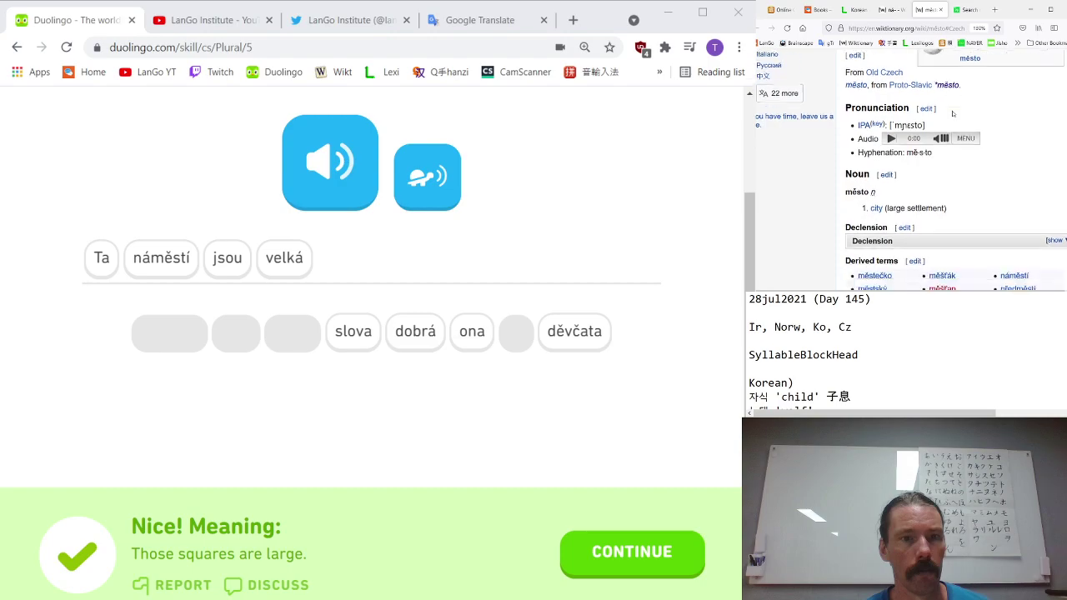
- Check the entry for the prefix ná- and close it, and examine the derived terms and etymology of město
{"action": "left_click", "coordinate": [895, 10]}
{"action": "scroll", "coordinate": [918, 214], "scroll_direction": "down", "scroll_amount": 1}
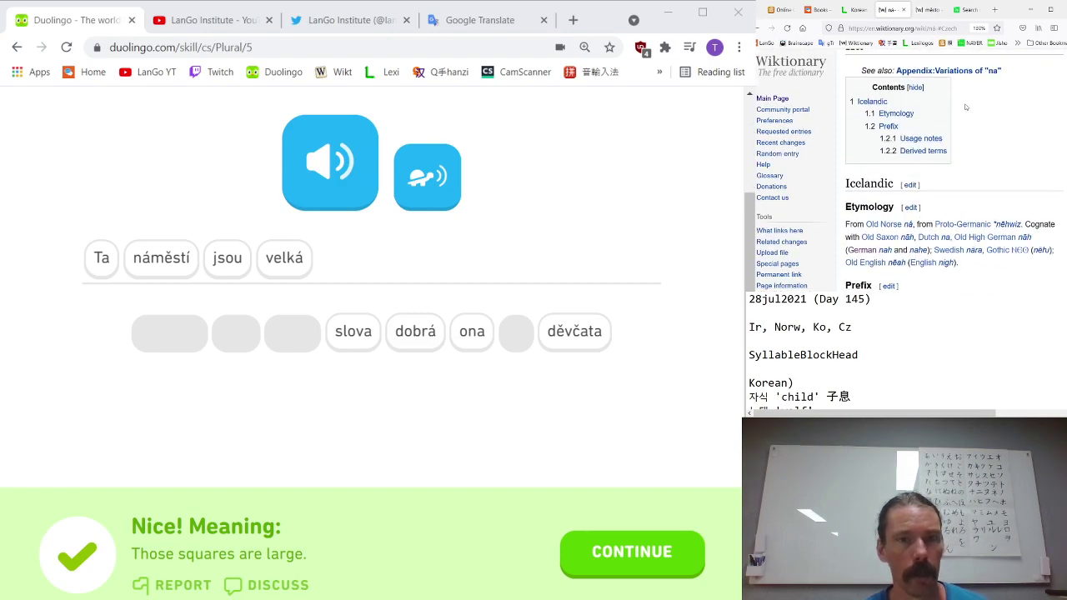
{"action": "left_click", "coordinate": [904, 10]}
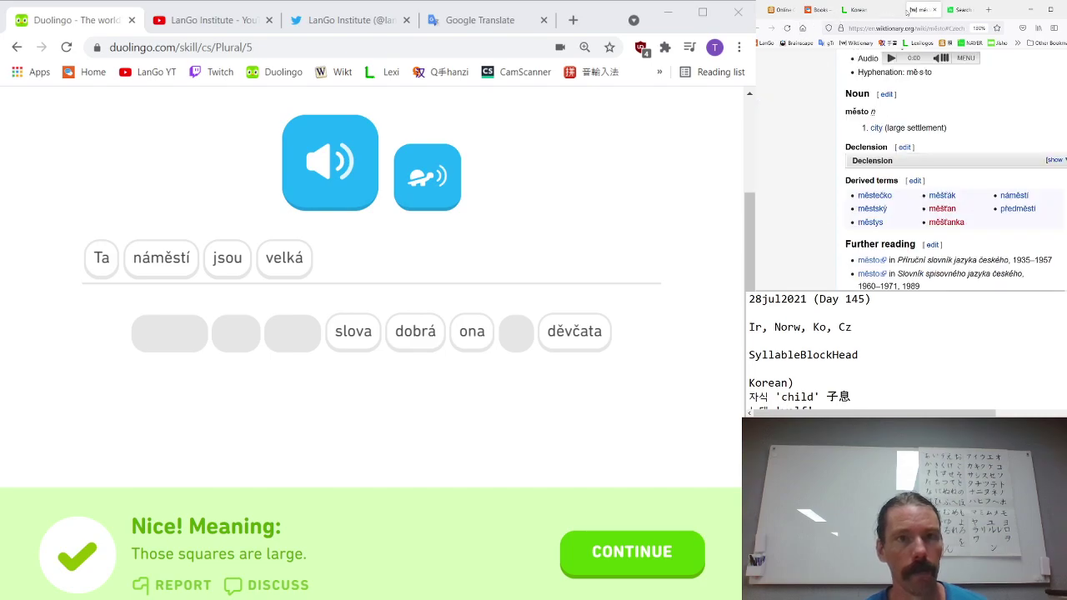
{"action": "scroll", "coordinate": [1028, 120], "scroll_direction": "down", "scroll_amount": 2}
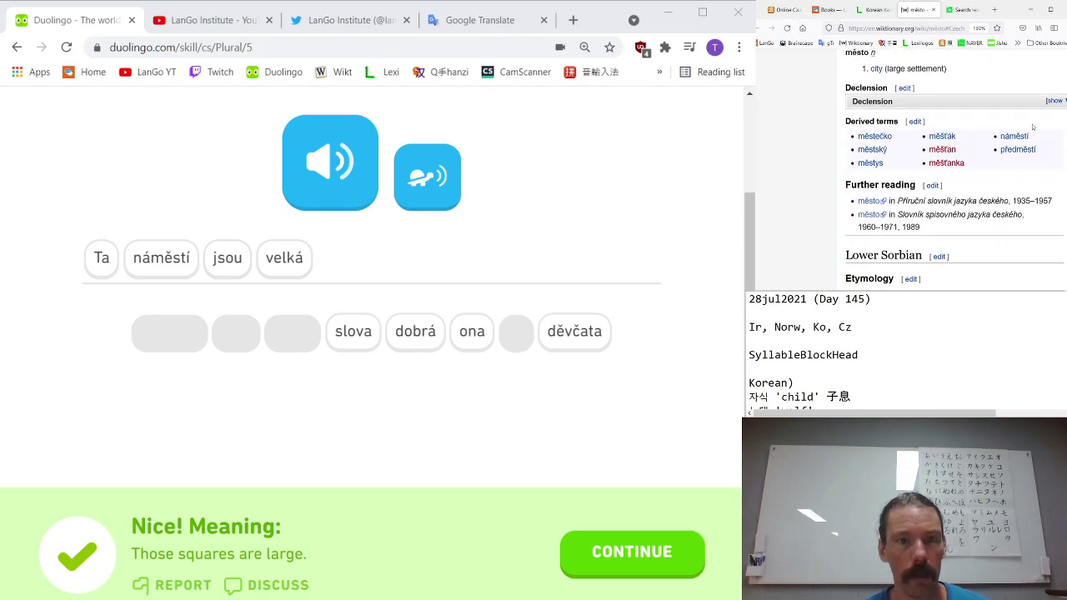
{"action": "scroll", "coordinate": [1034, 124], "scroll_direction": "up", "scroll_amount": 10}
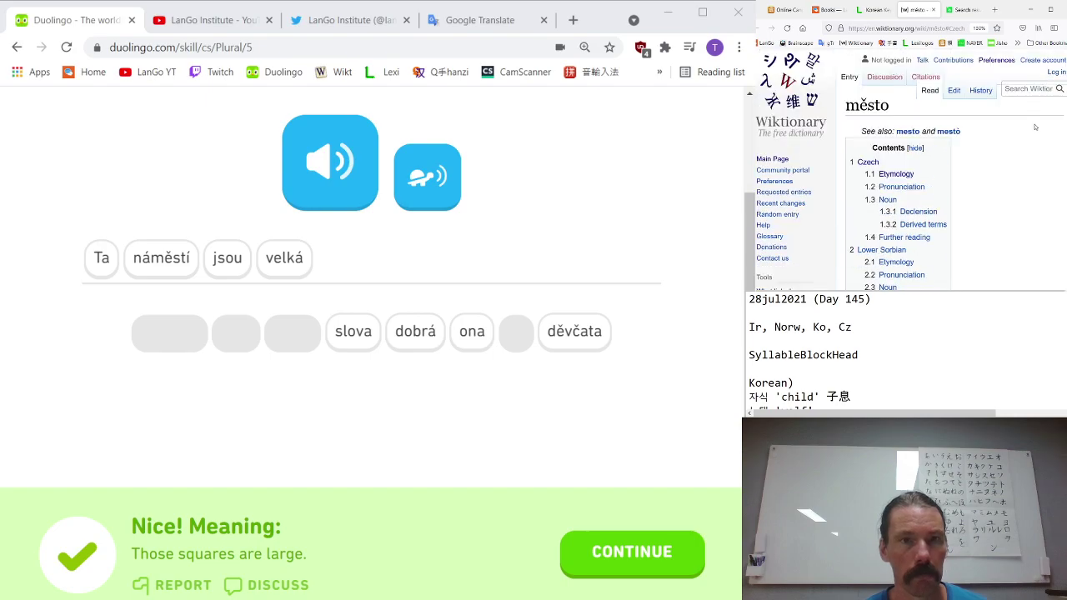
{"action": "scroll", "coordinate": [1036, 127], "scroll_direction": "down", "scroll_amount": 5}
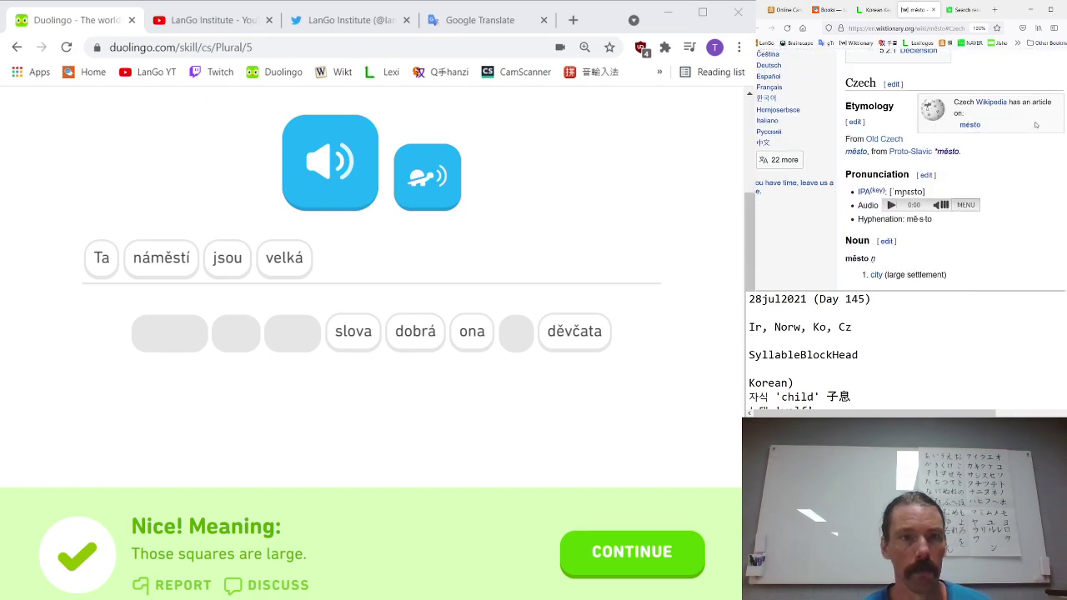
- Bring the LanGo Institute books page back up in the second browser and continue to the next Duolingo exercise
{"action": "left_click", "coordinate": [608, 210]}
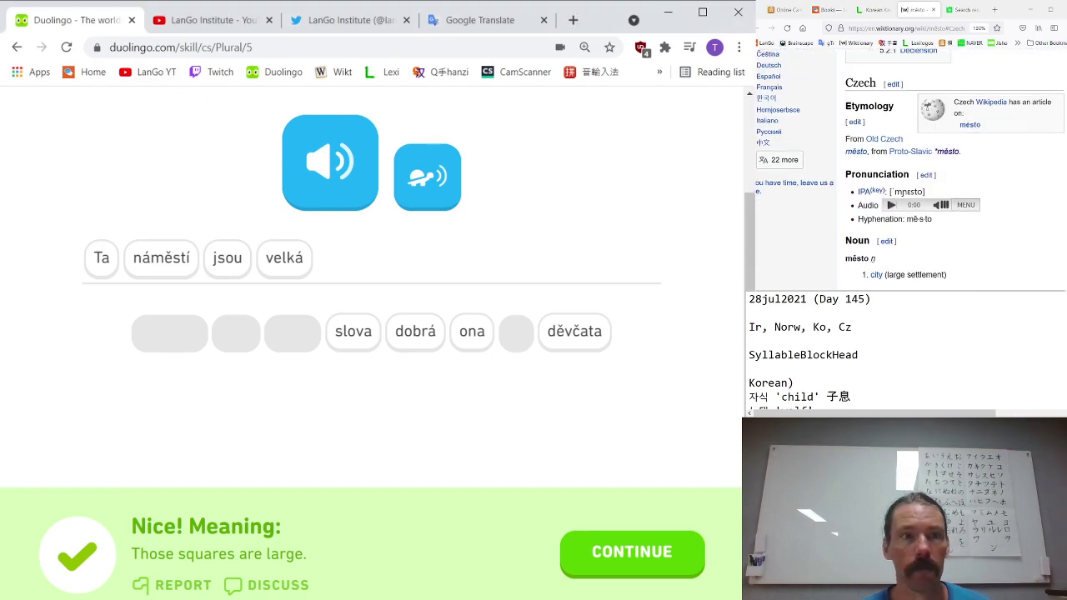
{"action": "left_click", "coordinate": [826, 10]}
{"action": "left_click", "coordinate": [607, 202]}
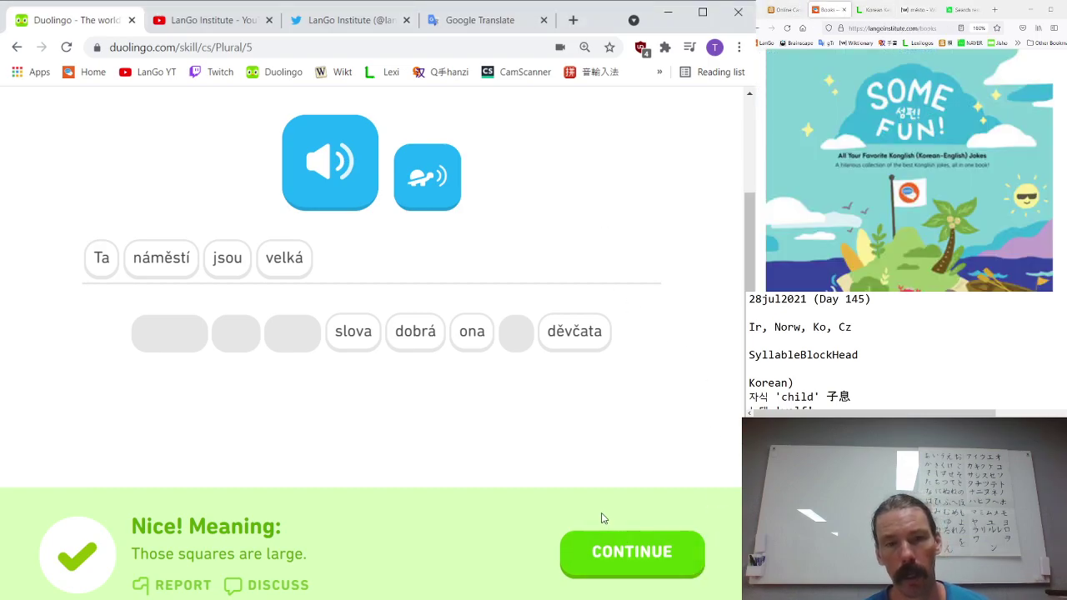
{"action": "left_click", "coordinate": [624, 546]}
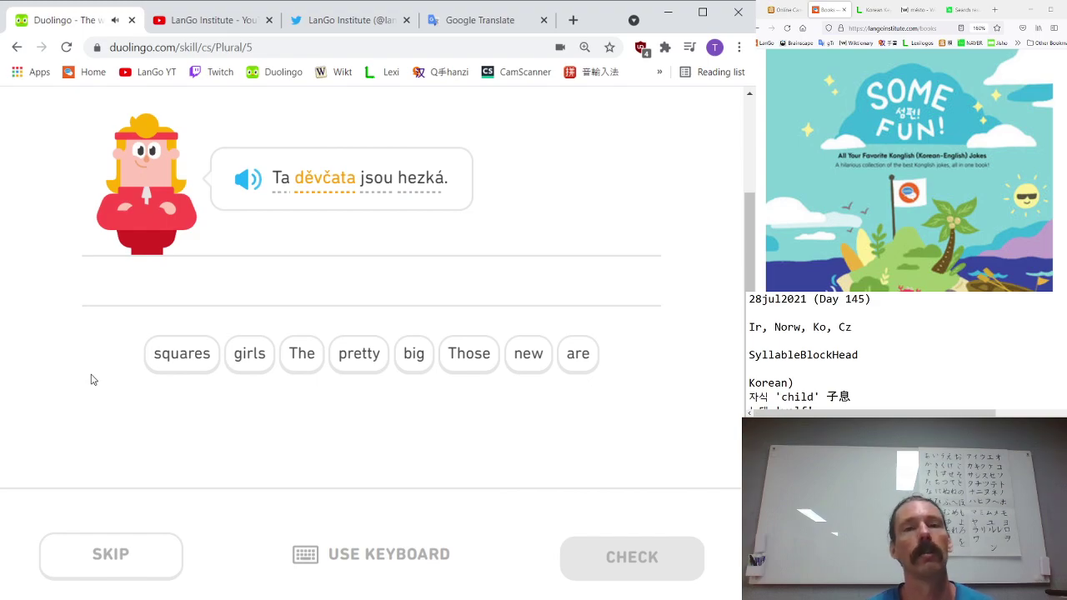
- Translate "Ta děvčata jsou hezká" with the word bank as "Those girls are pretty", submit it and continue
{"action": "left_click", "coordinate": [477, 356]}
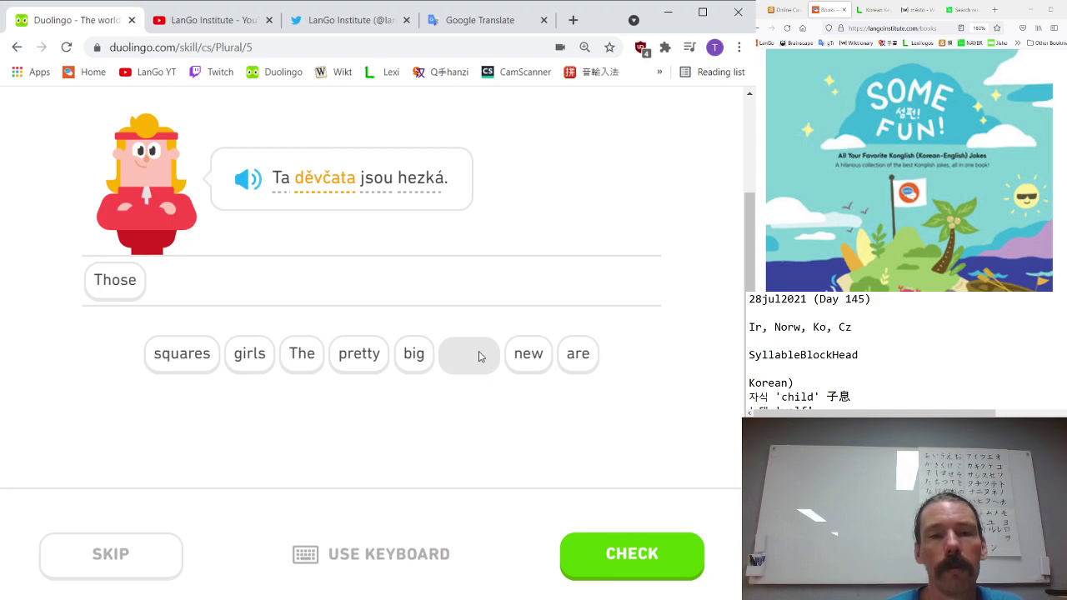
{"action": "left_click", "coordinate": [252, 355]}
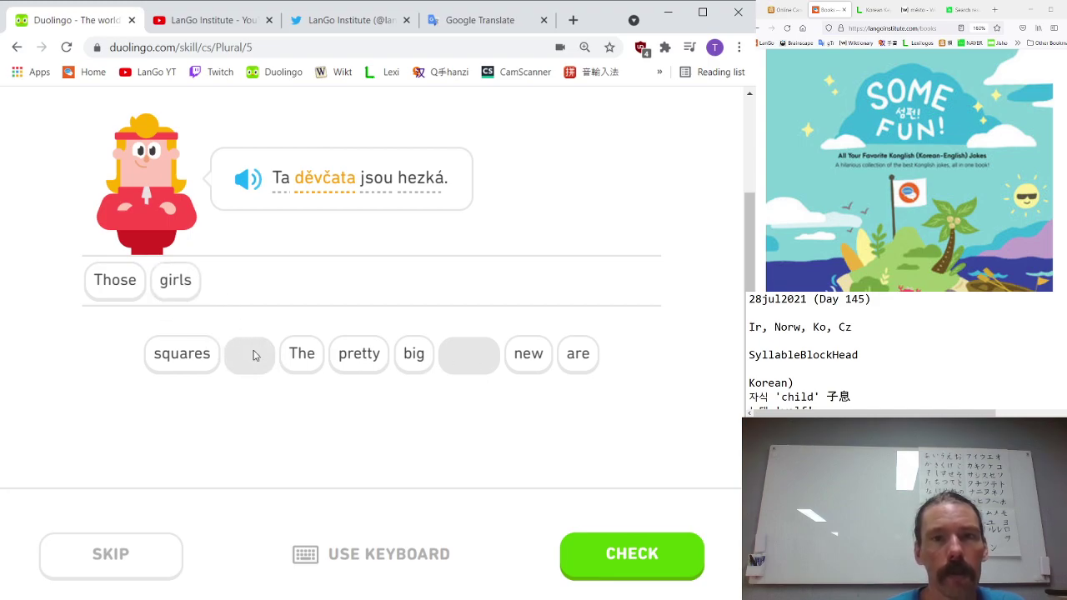
{"action": "left_click", "coordinate": [579, 355]}
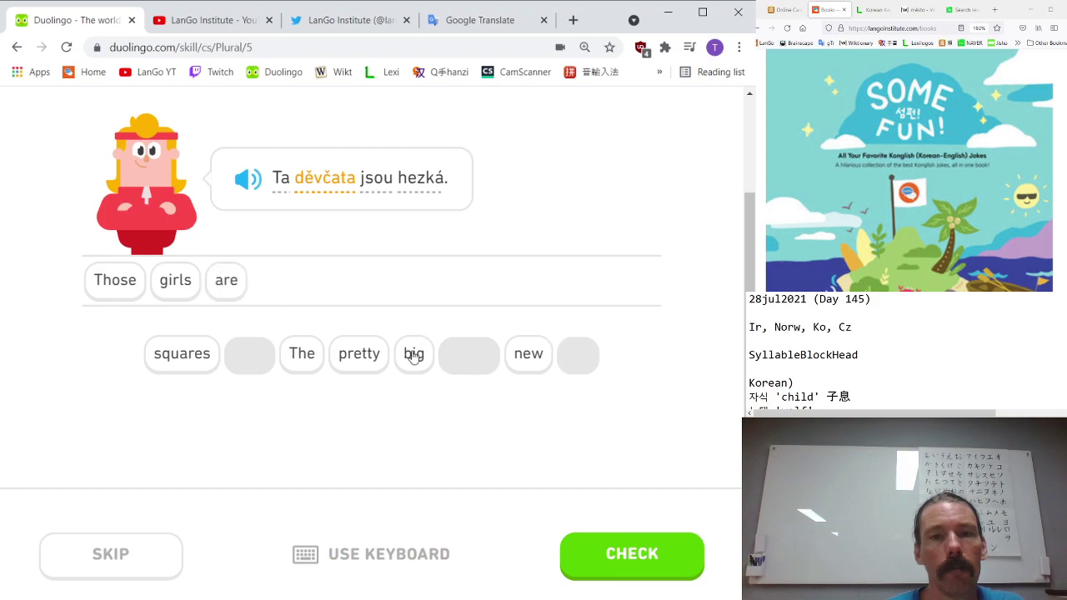
{"action": "left_click", "coordinate": [357, 356]}
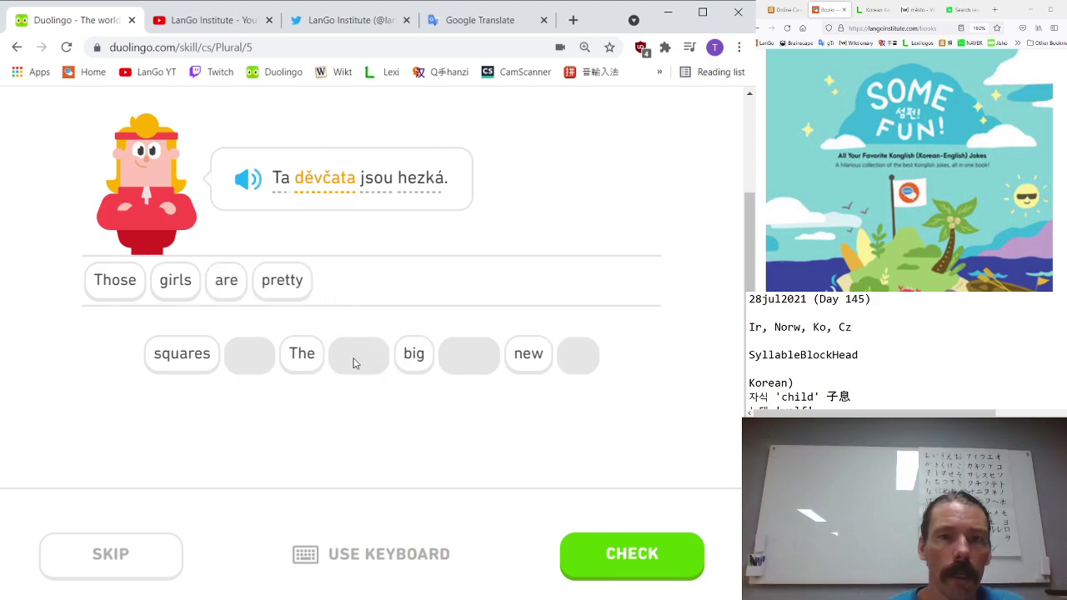
{"action": "key", "text": "Return"}
{"action": "key", "text": "Return"}
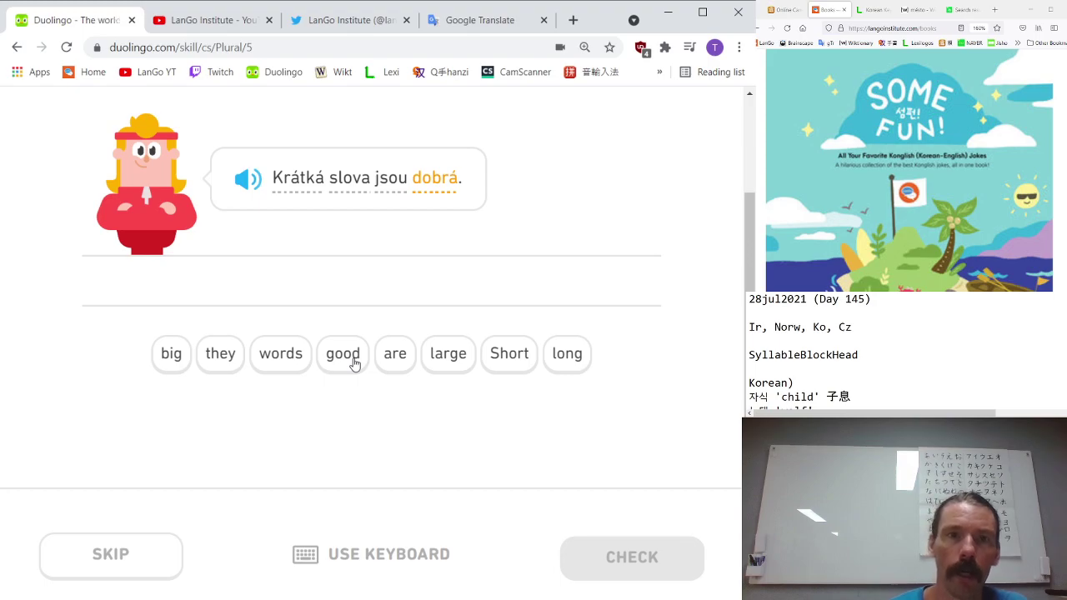
- Switch to keyboard entry, translate "Krátká slova jsou dobrá" as "short words are good", submit it and continue
{"action": "left_click", "coordinate": [363, 554]}
{"action": "type", "text": "sh"}
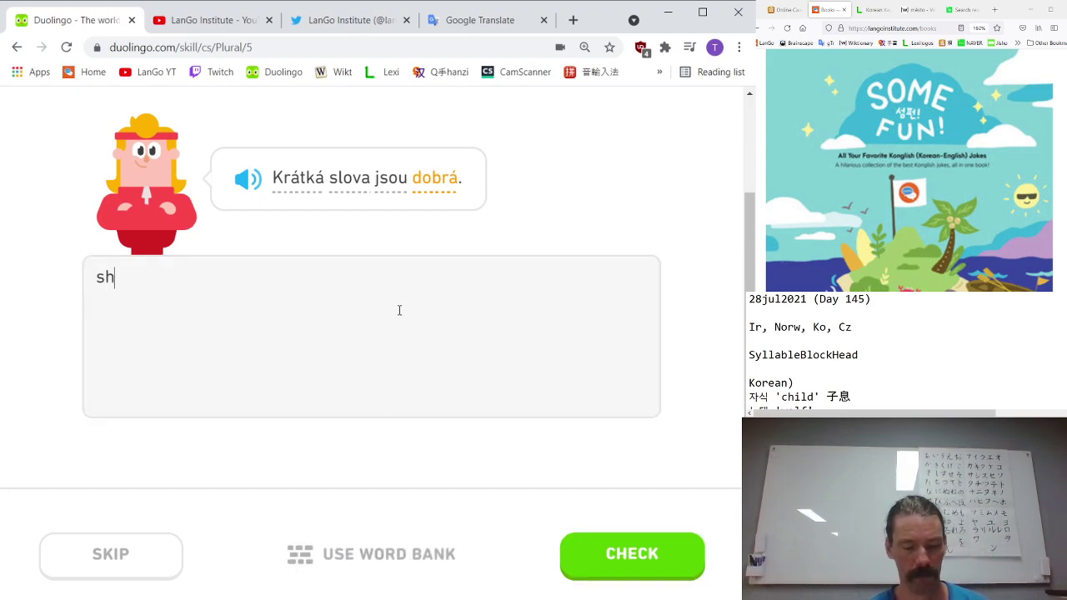
{"action": "type", "text": "ort words are good"}
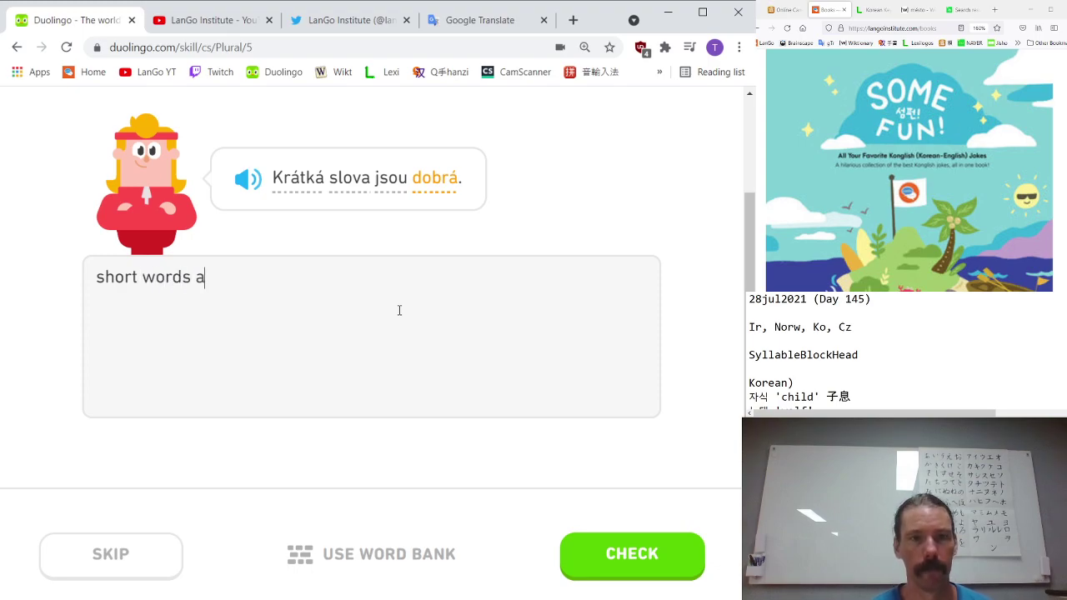
{"action": "key", "text": "Return"}
{"action": "key", "text": "Return"}
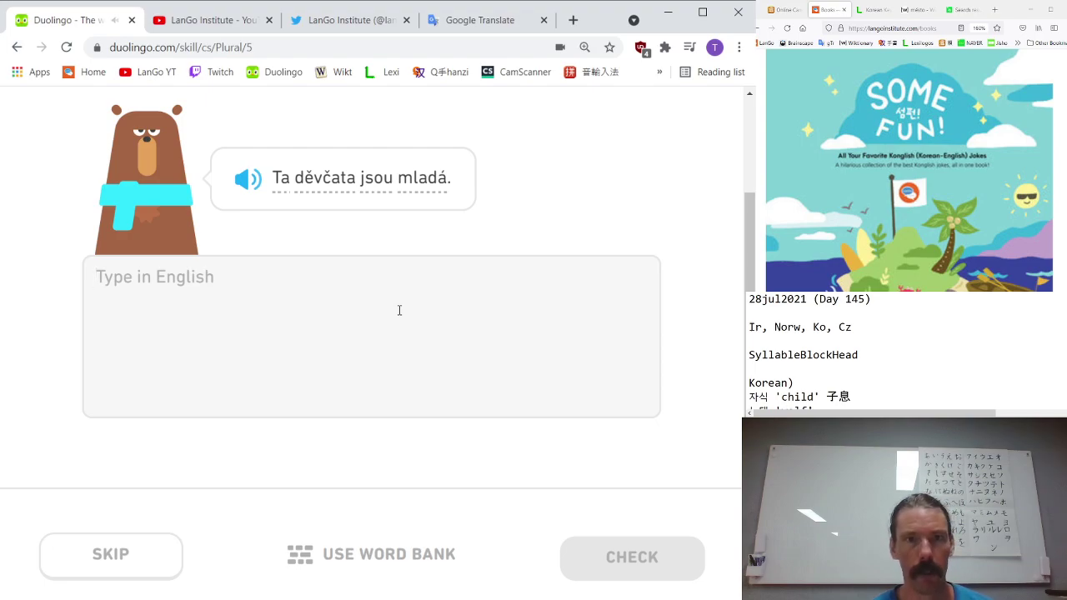
- Translate "Ta děvčata jsou mladá" as "those girls are young", submit it and continue
{"action": "type", "text": "those girl"}
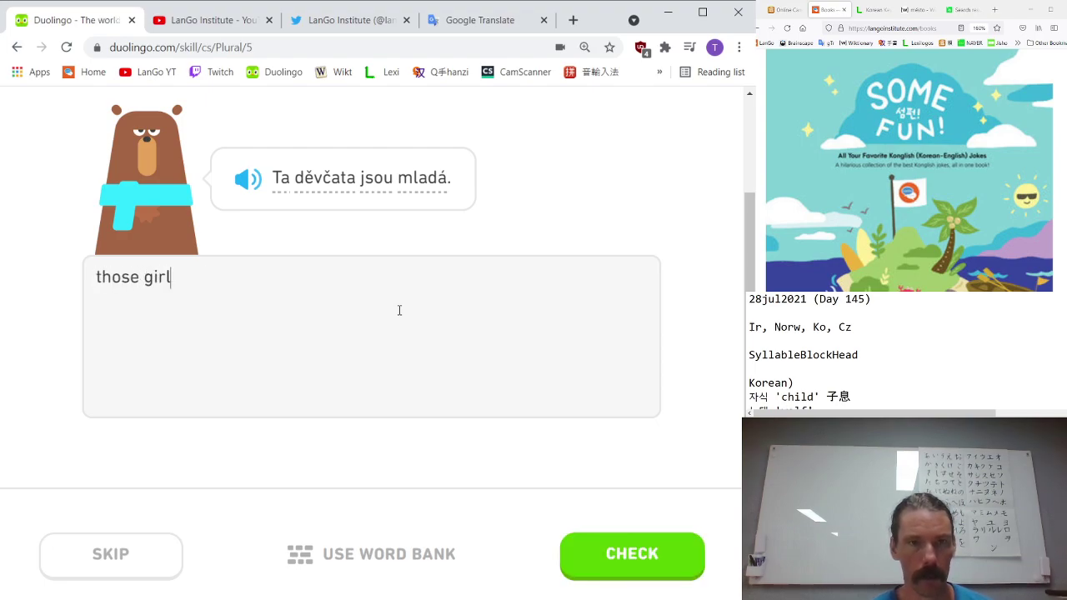
{"action": "type", "text": "s "}
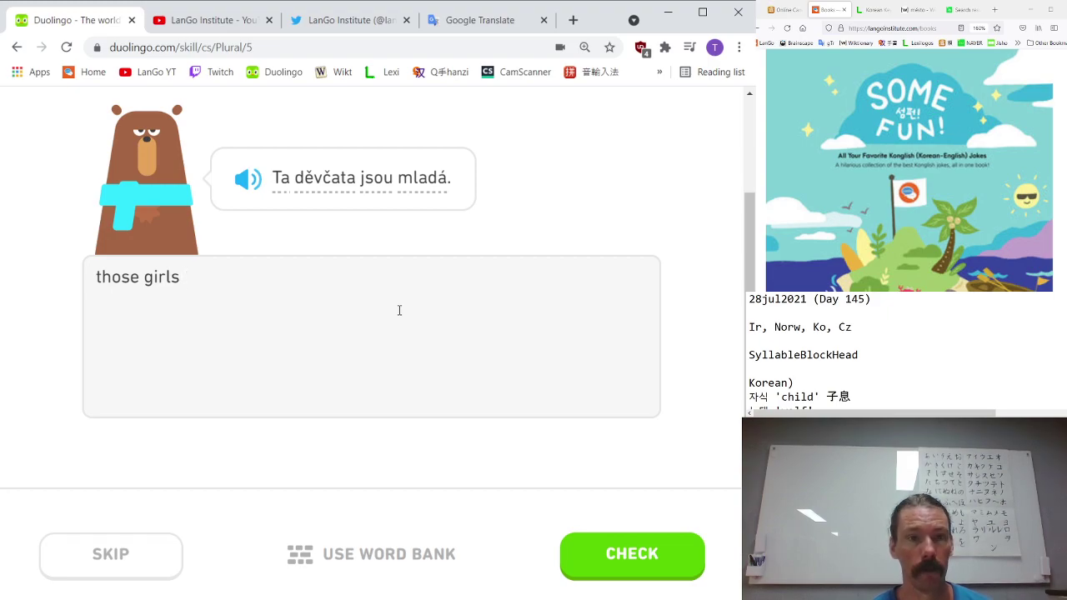
{"action": "type", "text": "are young"}
{"action": "key", "text": "Return"}
{"action": "key", "text": "Return"}
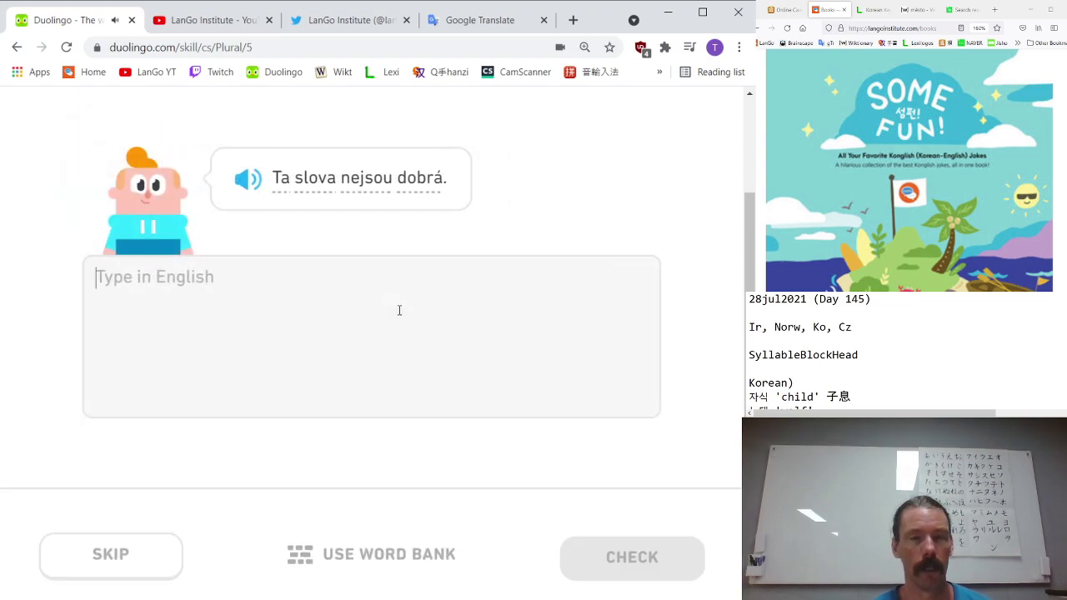
- Translate "Ta slova nejsou dobrá" as "those words arent good", submit it and continue
{"action": "type", "text": "those wo"}
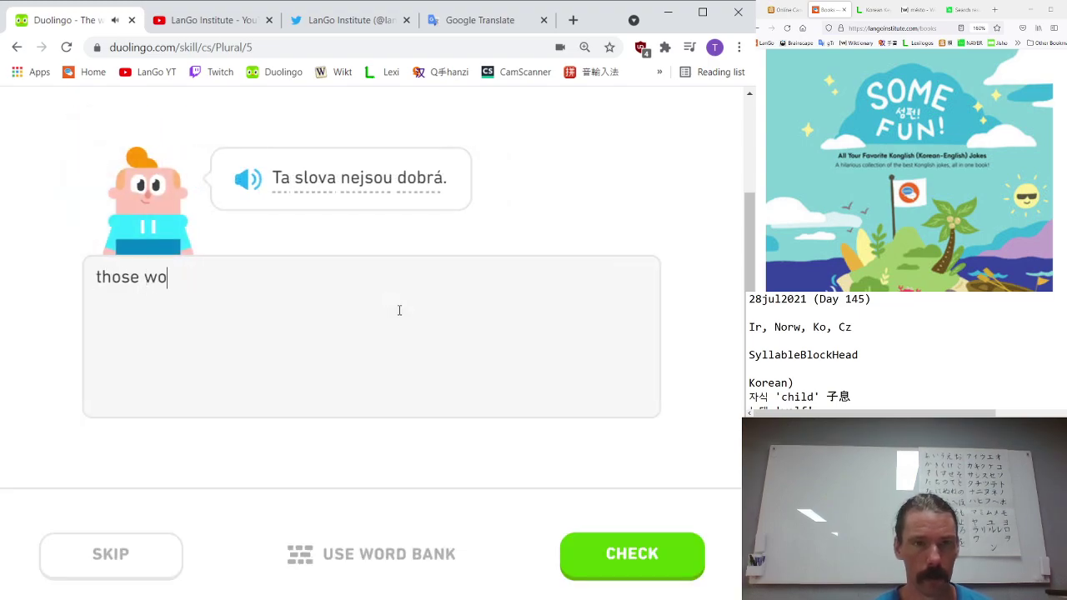
{"action": "type", "text": "rds arent good"}
{"action": "key", "text": "Return"}
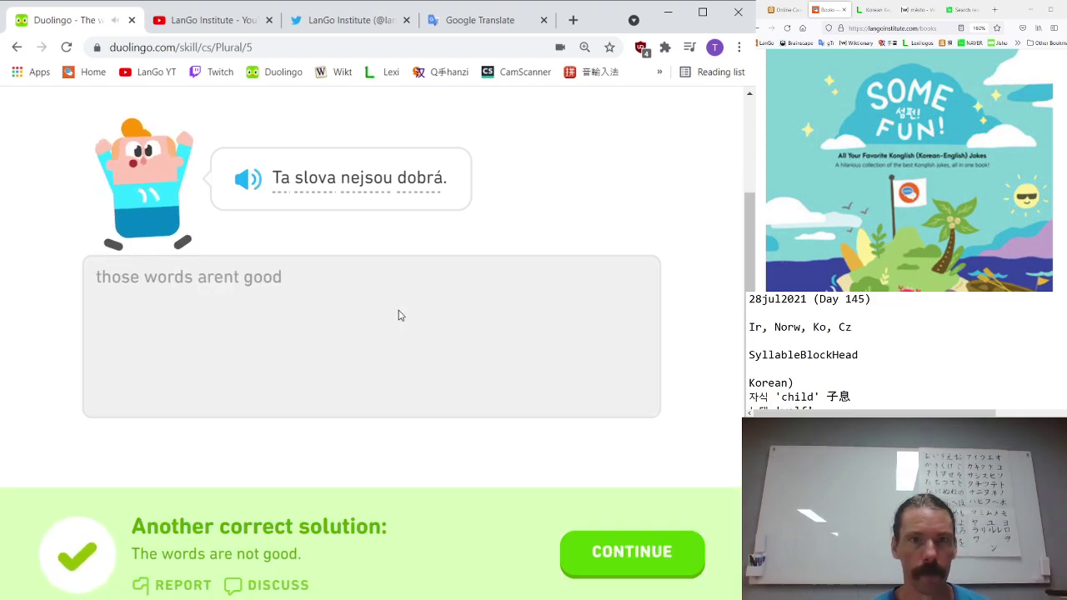
{"action": "key", "text": "Return"}
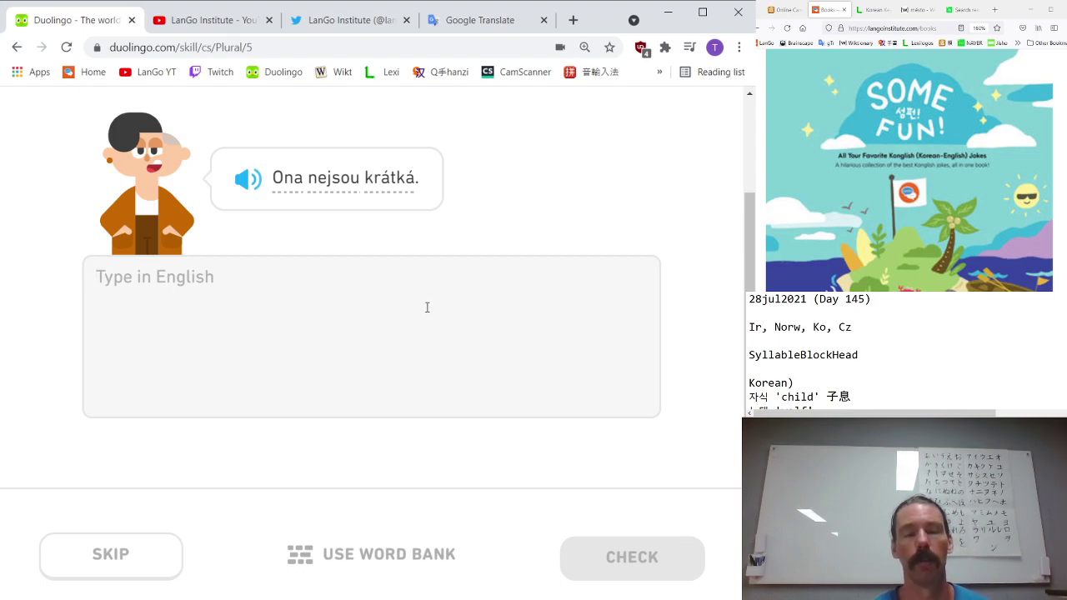
- Translate "Ona nejsou krátká" as "they are not short", submit it and continue
{"action": "type", "text": "they are not short"}
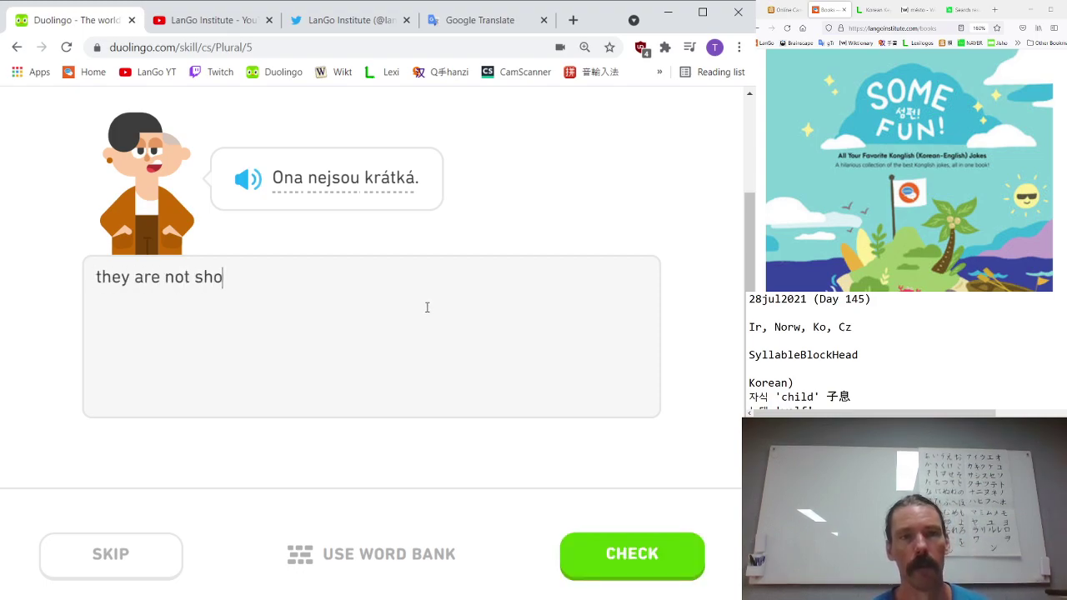
{"action": "key", "text": "Return"}
{"action": "key", "text": "Return"}
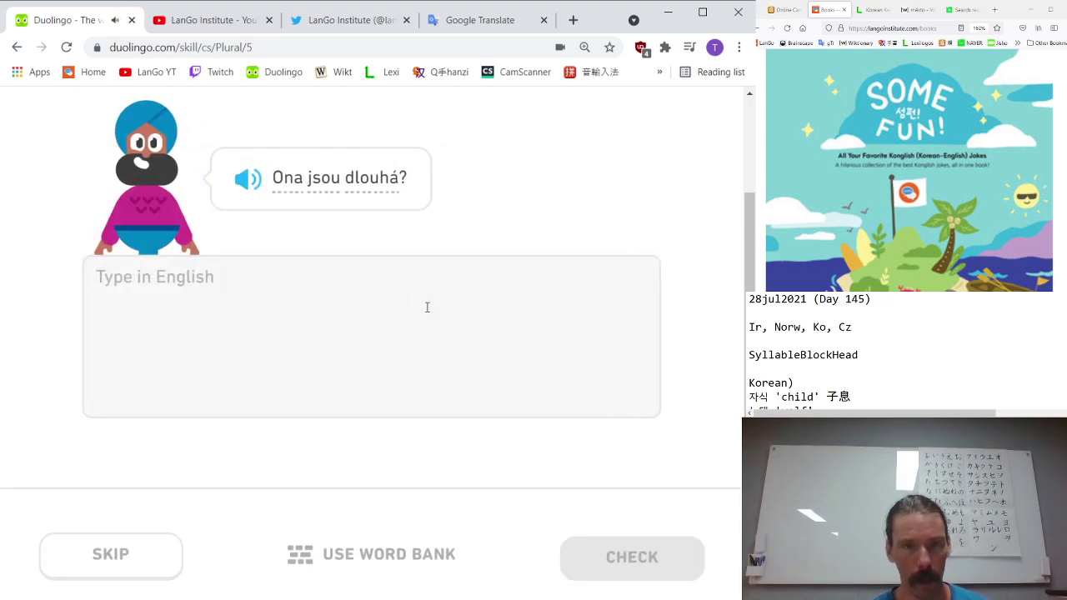
- Translate the question "Ona jsou dlouhá?" as "are they long", submit it and continue
{"action": "type", "text": "are they"}
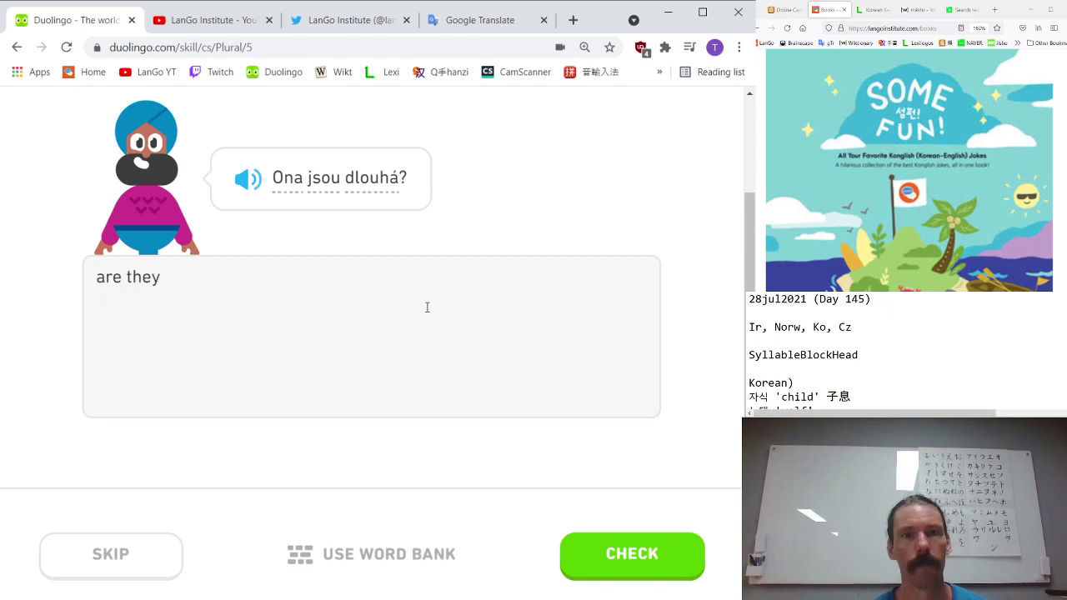
{"action": "type", "text": " lo"}
{"action": "key", "text": "BackSpace"}
{"action": "type", "text": "long"}
{"action": "key", "text": "Return"}
{"action": "key", "text": "Return"}
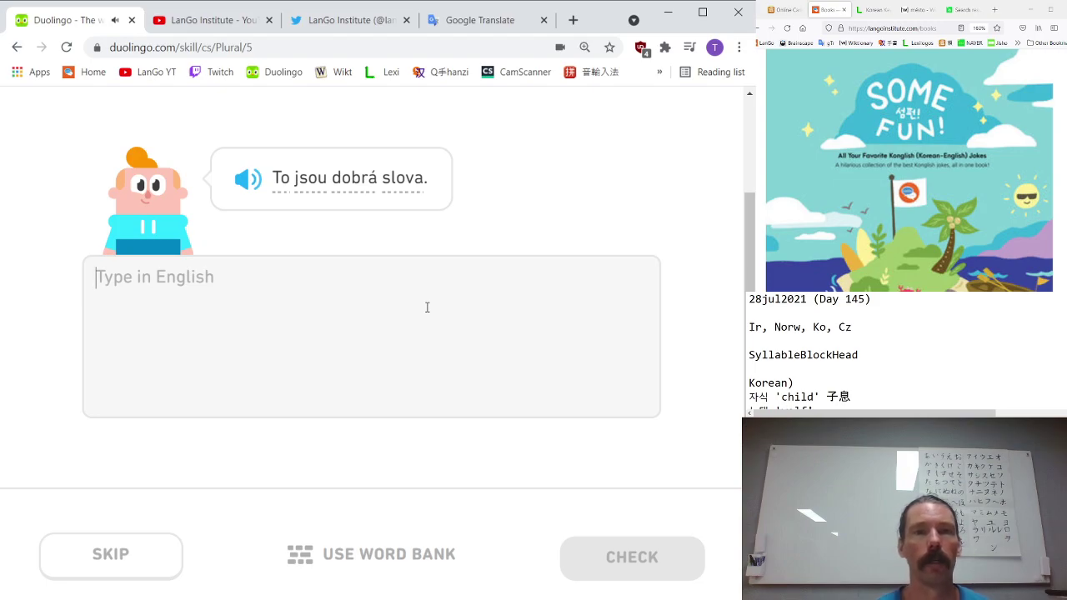
- Replay the audio of "To jsou dobrá slova", translate it as "they are good words", submit it and continue
{"action": "left_click", "coordinate": [240, 191]}
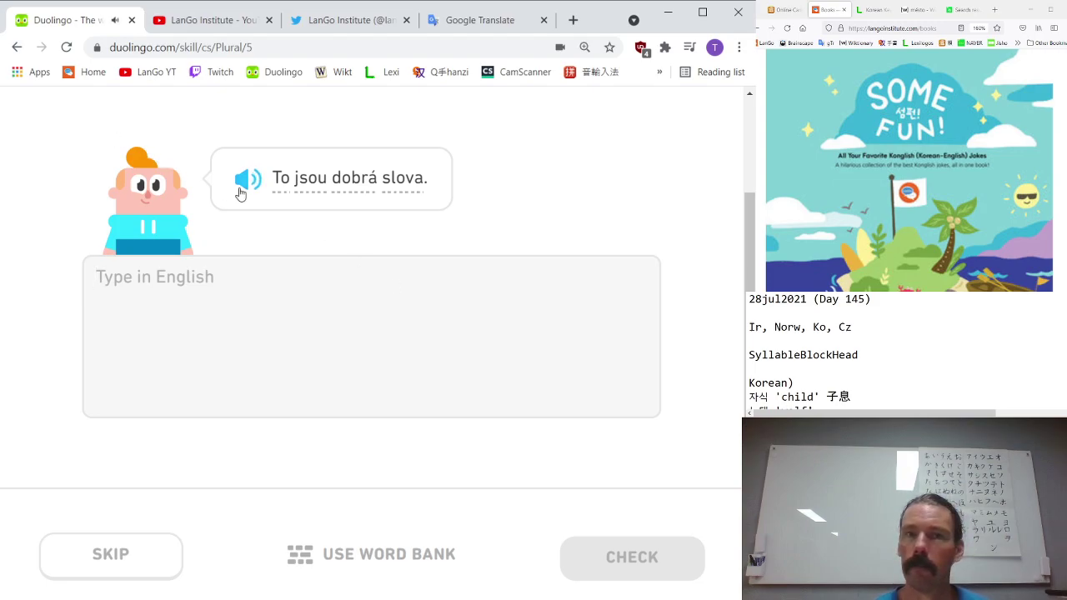
{"action": "left_click", "coordinate": [276, 317]}
{"action": "type", "text": "they are"}
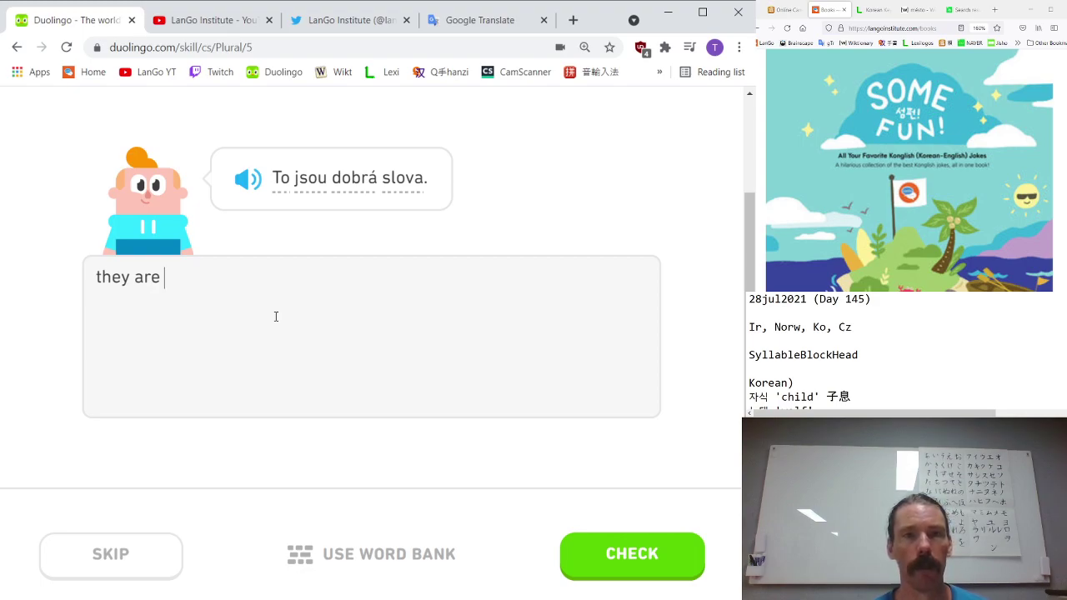
{"action": "type", "text": "good words"}
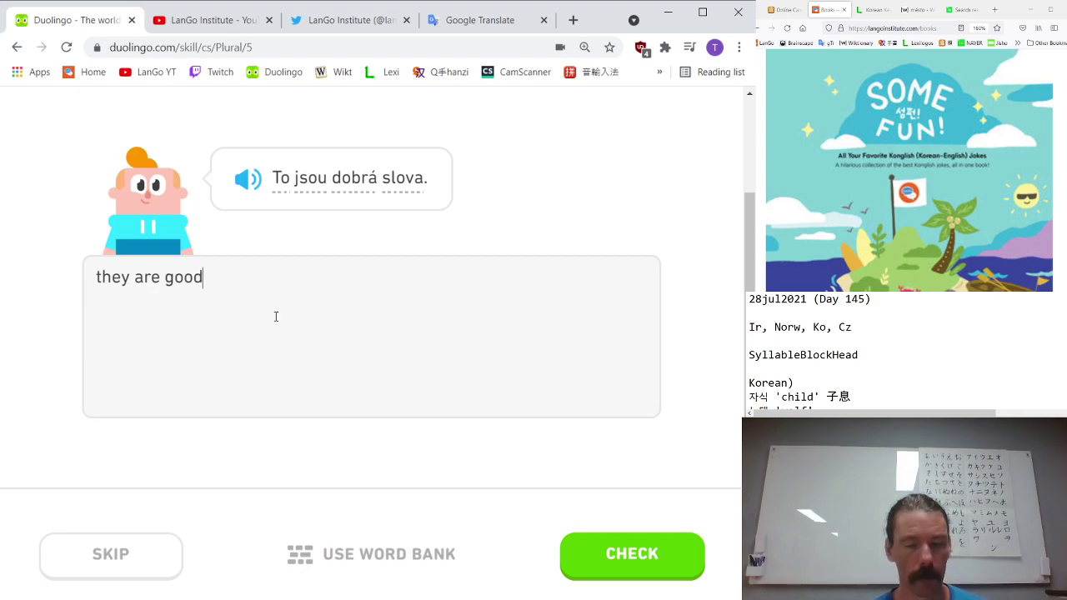
{"action": "key", "text": "Return"}
{"action": "key", "text": "Return"}
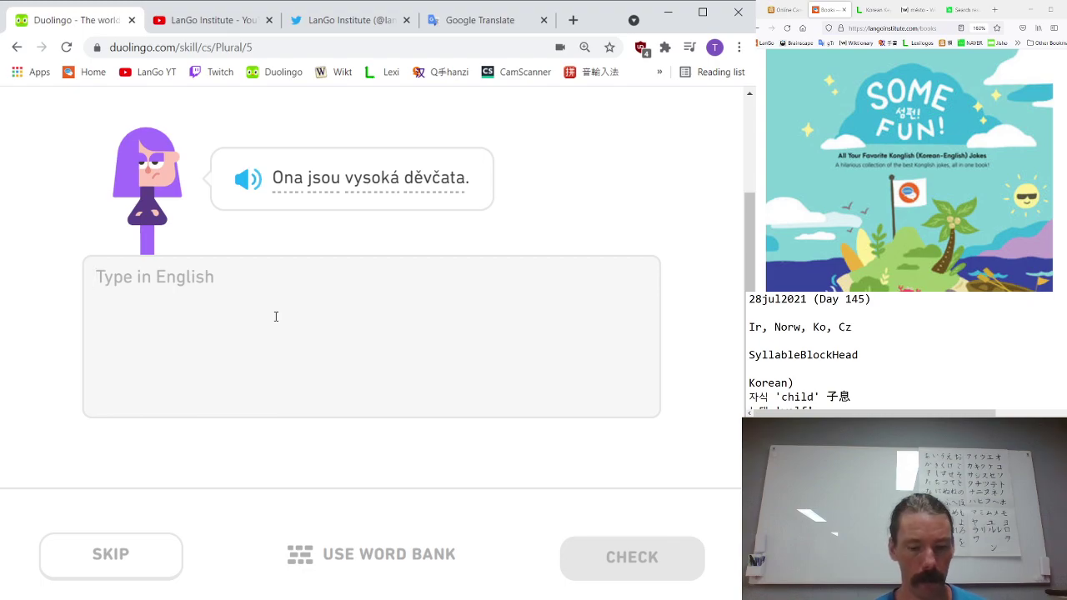
- Translate "Ona jsou vysoká děvčata" as "they are tall girls", submit it and continue
{"action": "type", "text": "they are tal "}
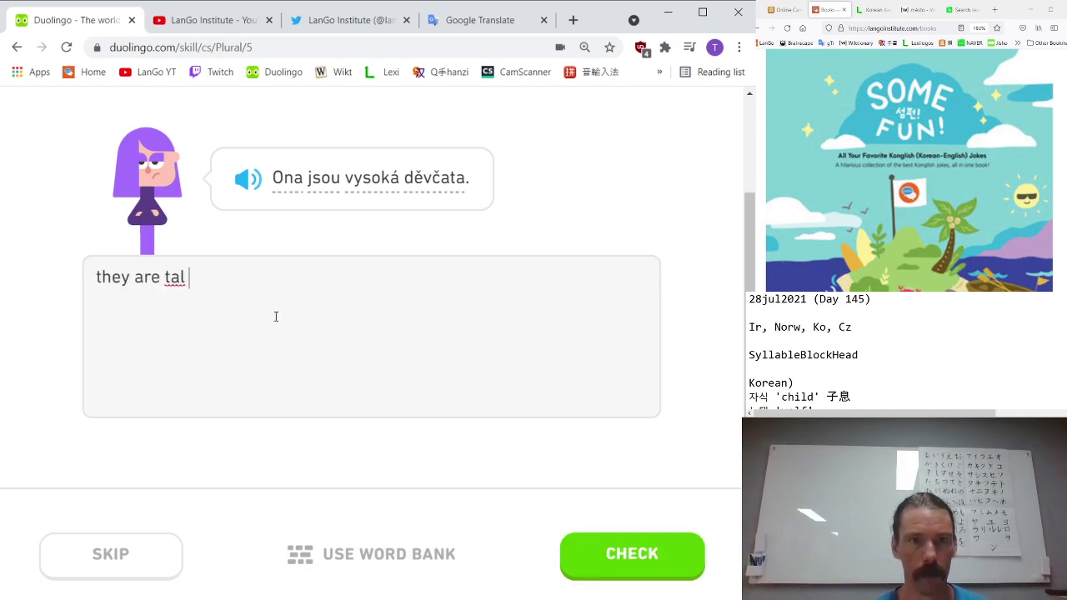
{"action": "type", "text": "l girls"}
{"action": "key", "text": "Return"}
{"action": "key", "text": "Return"}
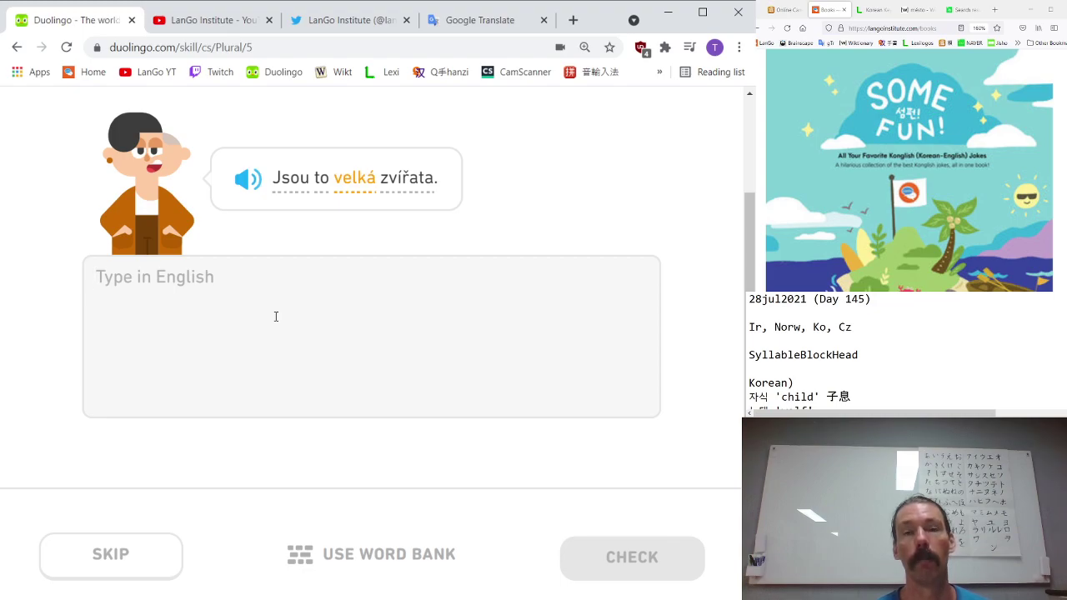
- Translate "Jsou to velká zvířata" as "they are big animals", submit it and continue to the end of the lesson
{"action": "type", "text": "they are bni"}
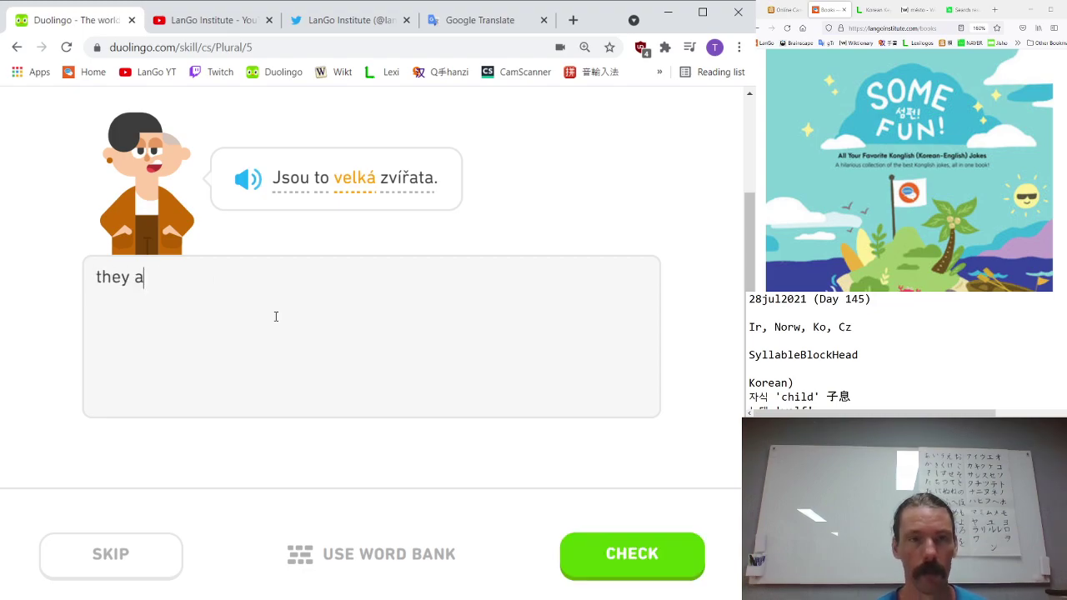
{"action": "key", "text": "BackSpace"}
{"action": "key", "text": "BackSpace"}
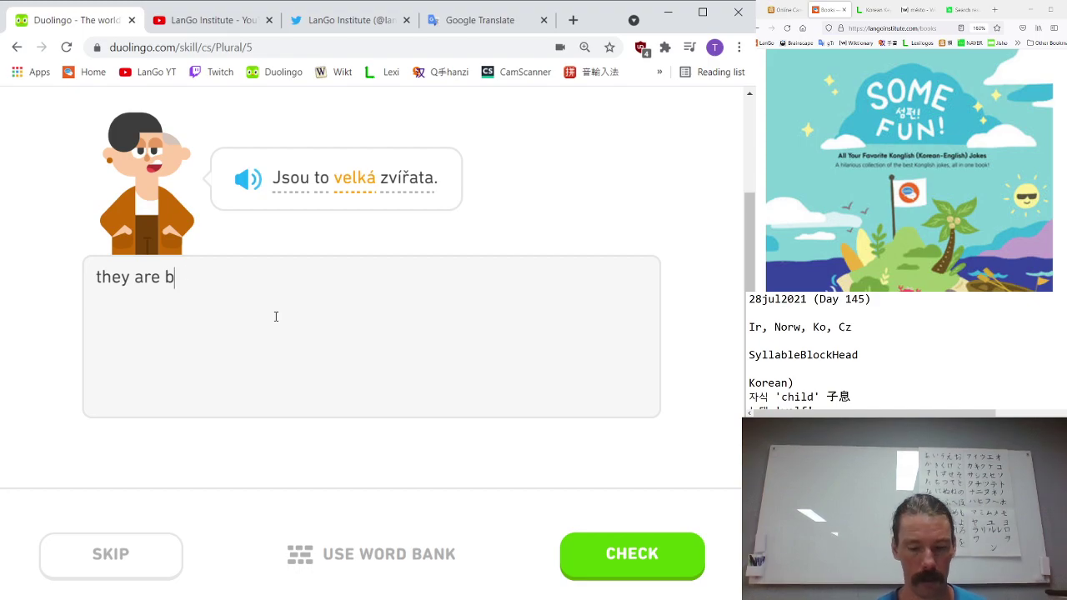
{"action": "type", "text": "ig"}
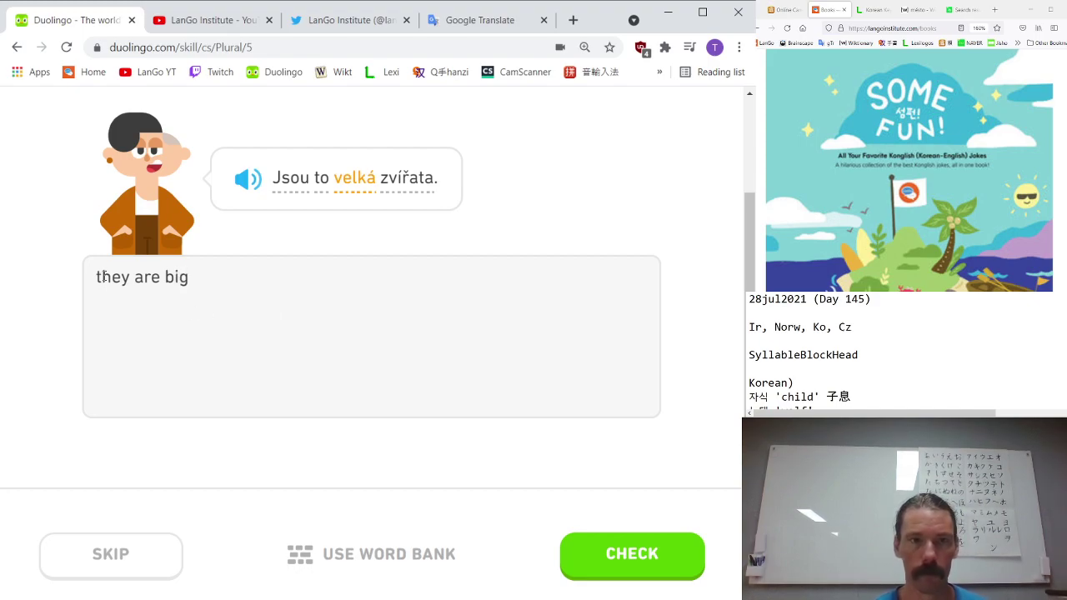
{"action": "left_click", "coordinate": [289, 294]}
{"action": "type", "text": "animals"}
{"action": "key", "text": "Return"}
{"action": "key", "text": "Return"}
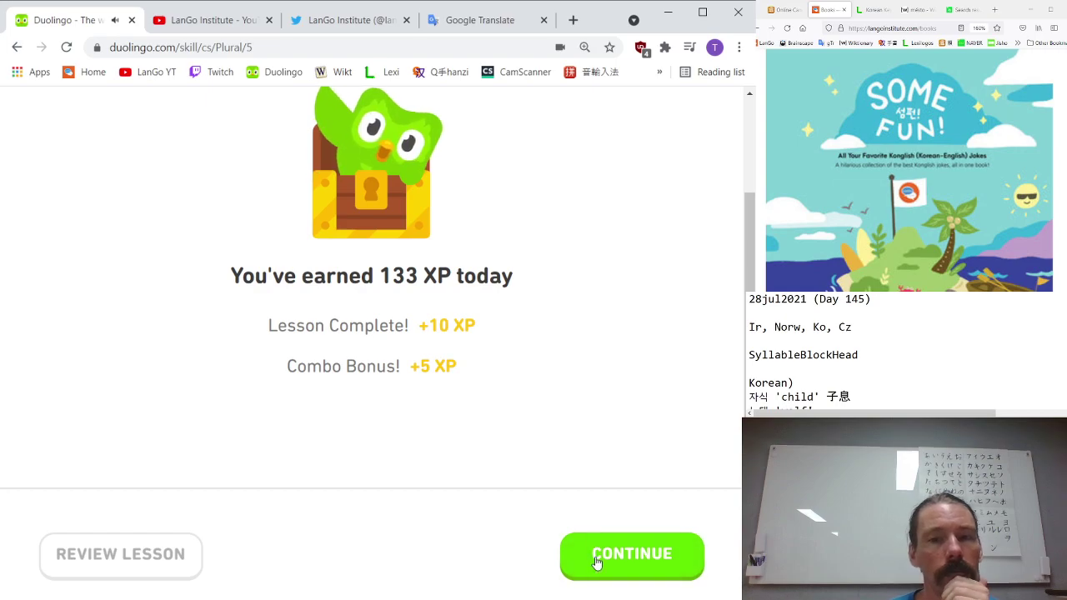
- Leave the lesson summary and switch from the Czech course to the Irish course
{"action": "left_click", "coordinate": [595, 555]}
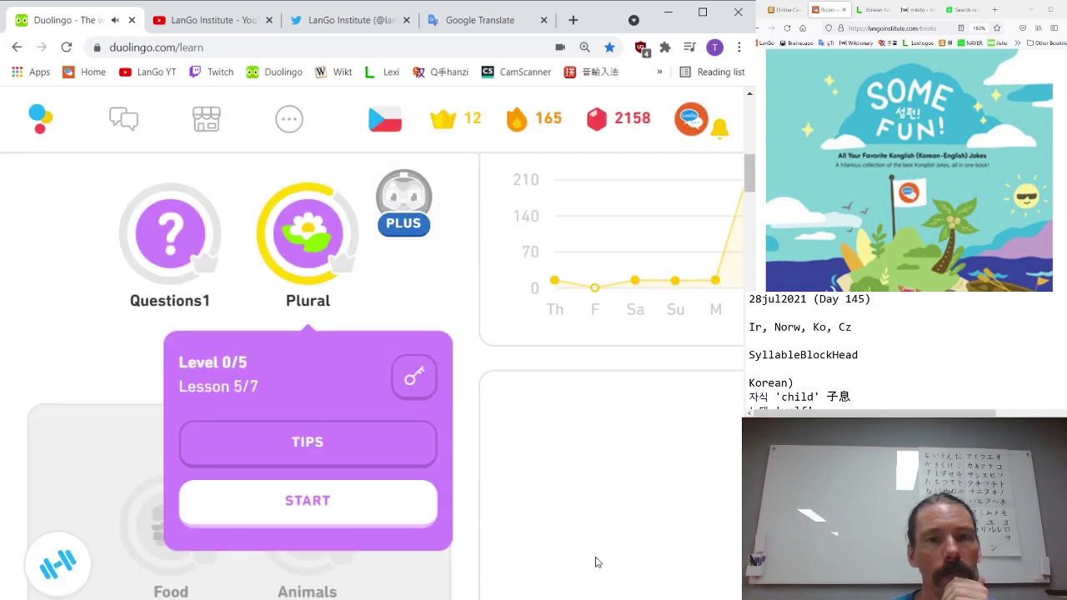
{"action": "mouse_move", "coordinate": [397, 115]}
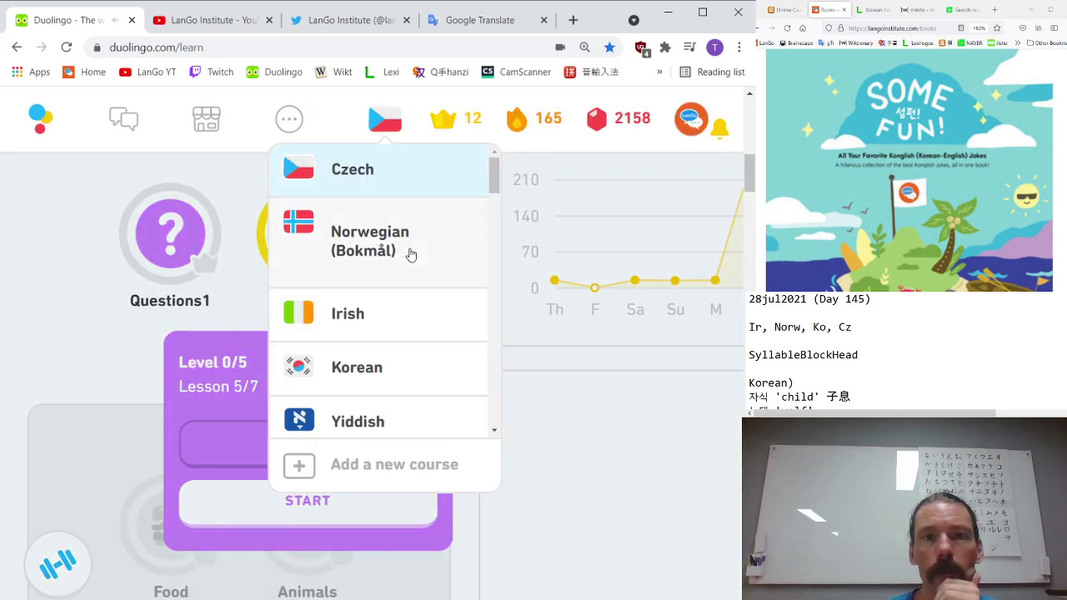
{"action": "left_click", "coordinate": [401, 312]}
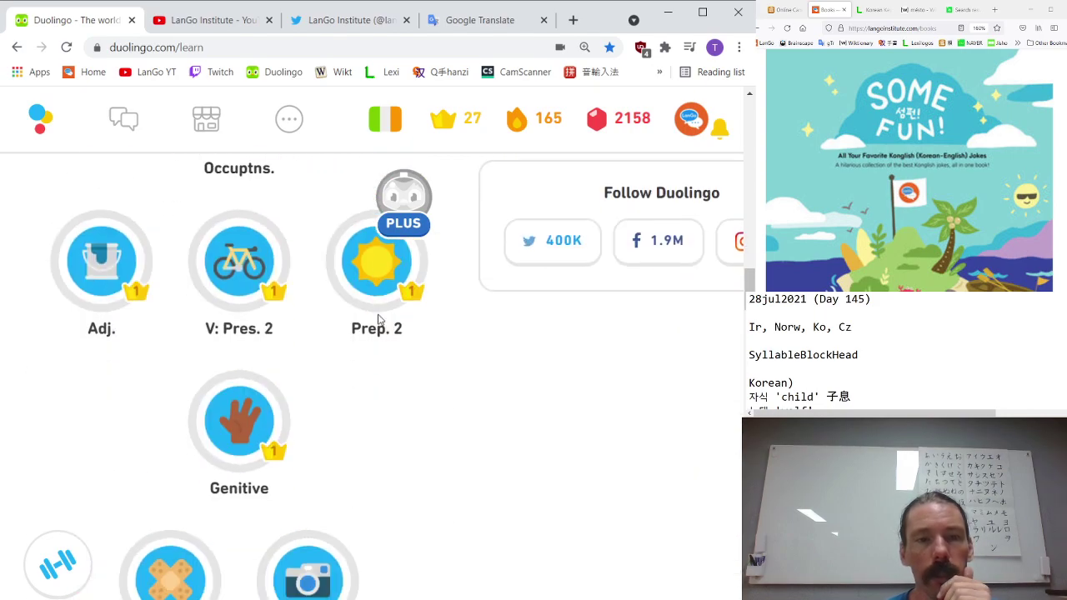
- Find the Places skill in the Irish course and start its lesson 1 of 9
{"action": "scroll", "coordinate": [379, 321], "scroll_direction": "up", "scroll_amount": 5}
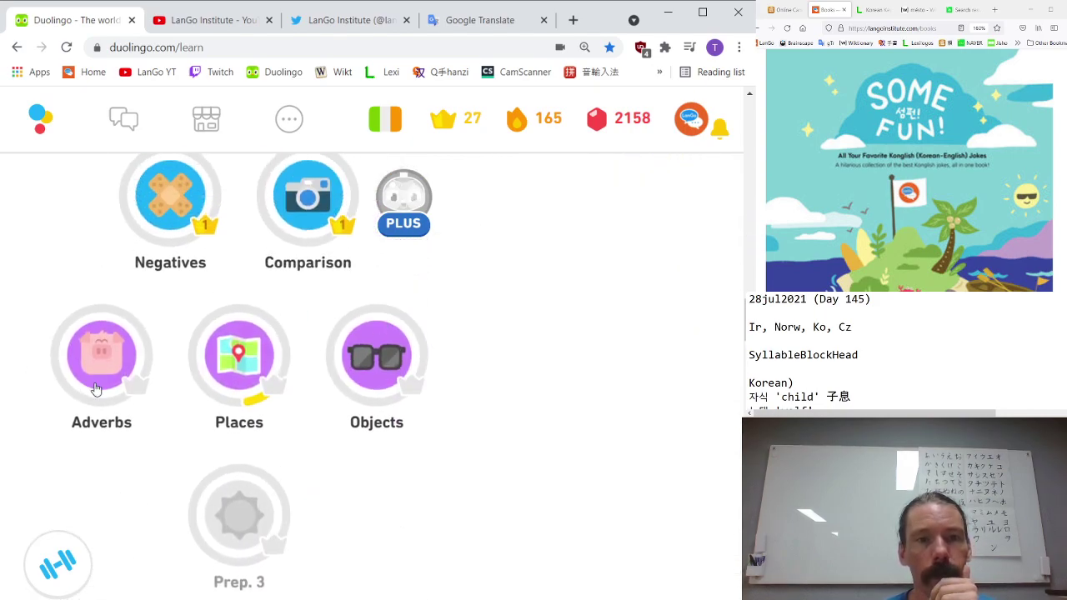
{"action": "scroll", "coordinate": [125, 344], "scroll_direction": "up", "scroll_amount": 1}
{"action": "scroll", "coordinate": [125, 344], "scroll_direction": "up", "scroll_amount": 1}
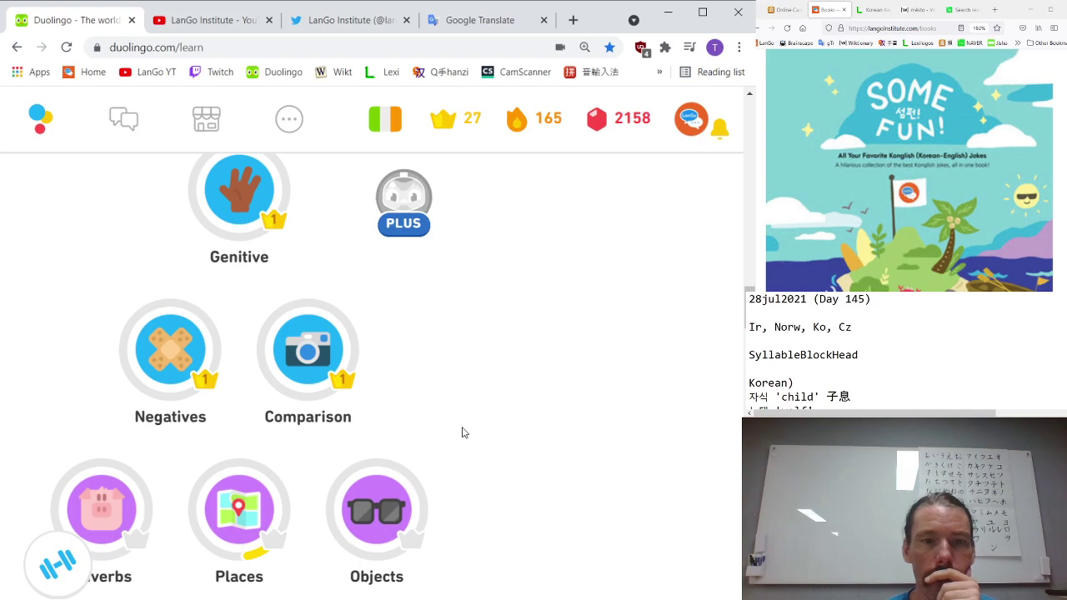
{"action": "scroll", "coordinate": [464, 433], "scroll_direction": "down", "scroll_amount": 3}
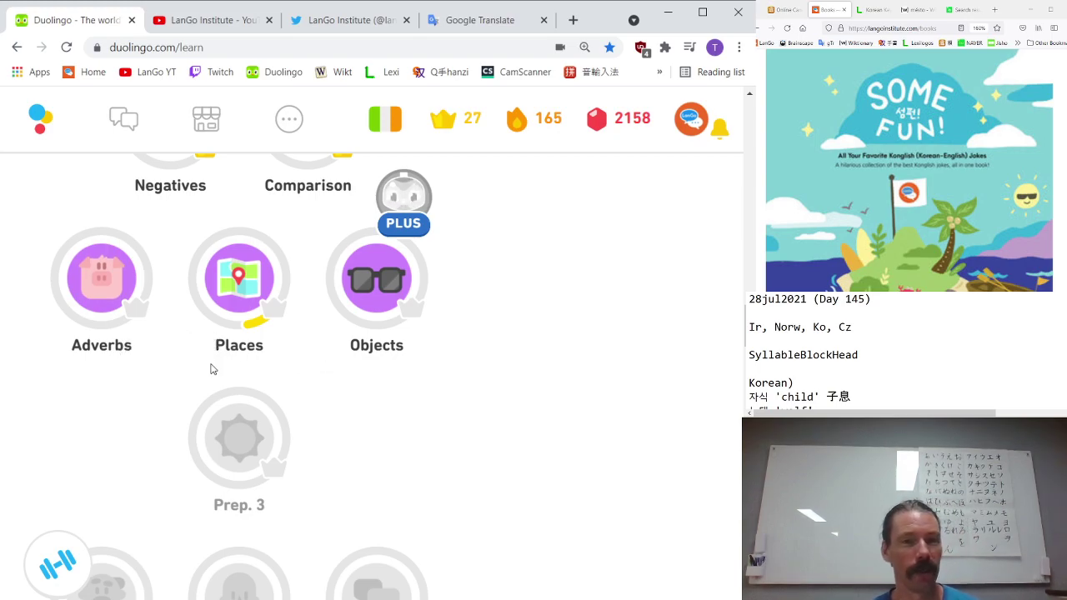
{"action": "scroll", "coordinate": [152, 375], "scroll_direction": "up", "scroll_amount": 1}
{"action": "scroll", "coordinate": [152, 376], "scroll_direction": "down", "scroll_amount": 1}
{"action": "scroll", "coordinate": [152, 377], "scroll_direction": "down", "scroll_amount": 1}
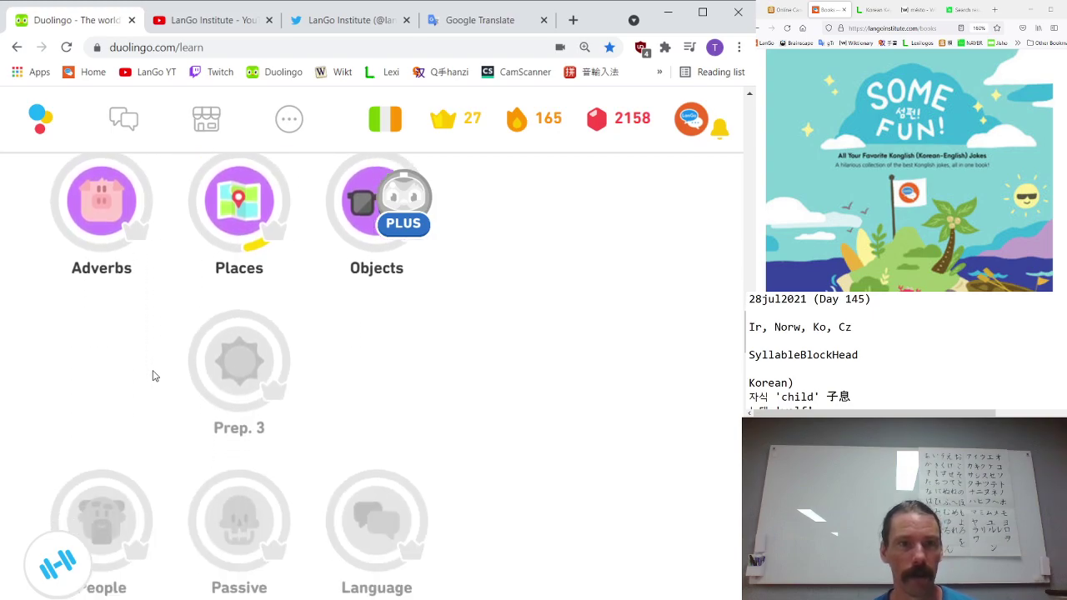
{"action": "scroll", "coordinate": [152, 376], "scroll_direction": "up", "scroll_amount": 1}
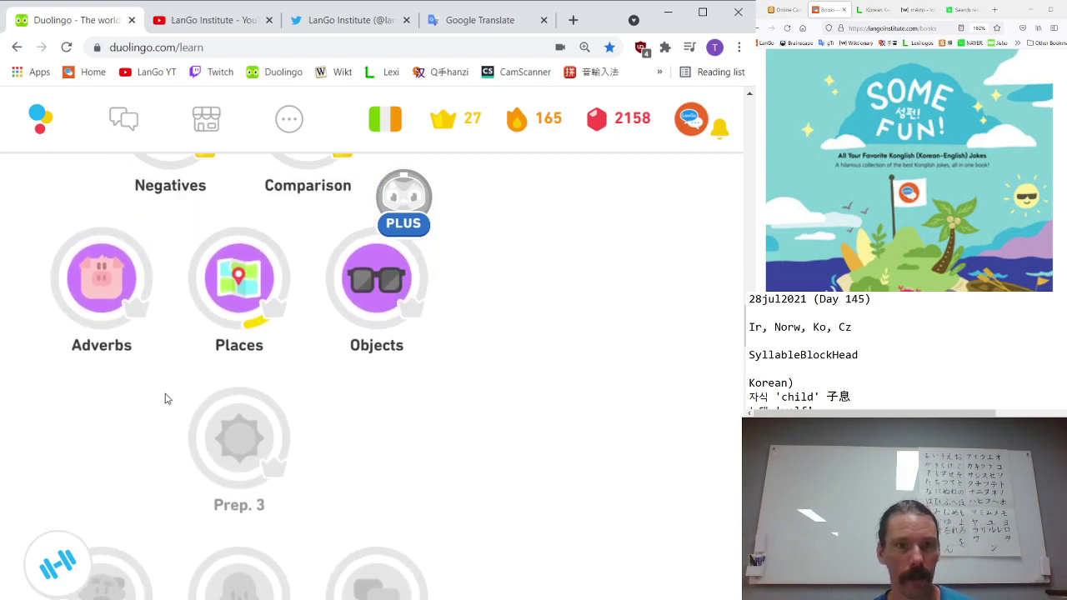
{"action": "scroll", "coordinate": [165, 399], "scroll_direction": "up", "scroll_amount": 1}
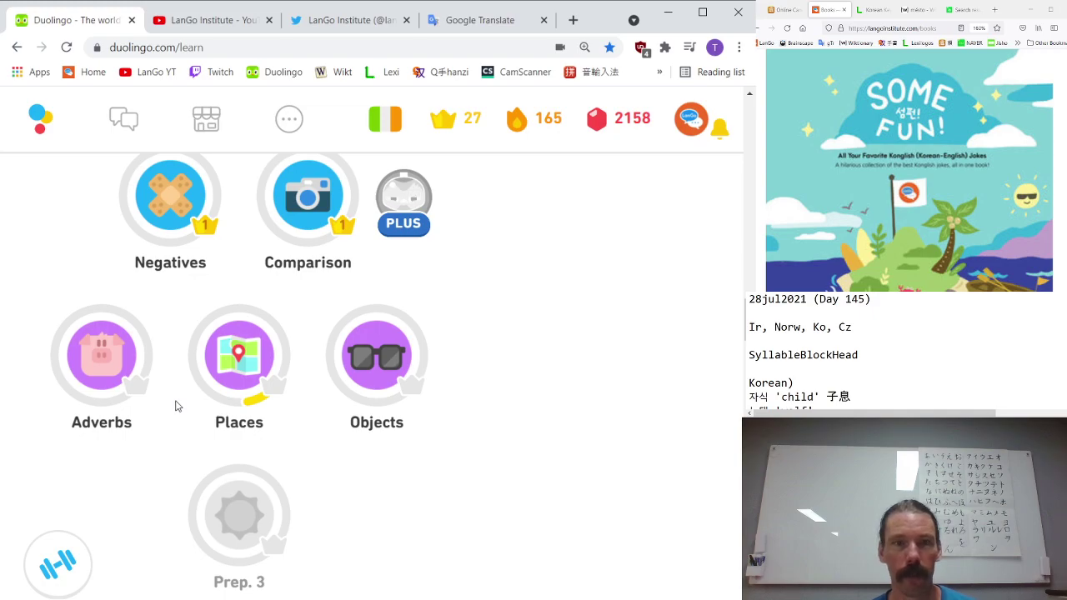
{"action": "scroll", "coordinate": [166, 475], "scroll_direction": "up", "scroll_amount": 2}
{"action": "scroll", "coordinate": [166, 473], "scroll_direction": "down", "scroll_amount": 2}
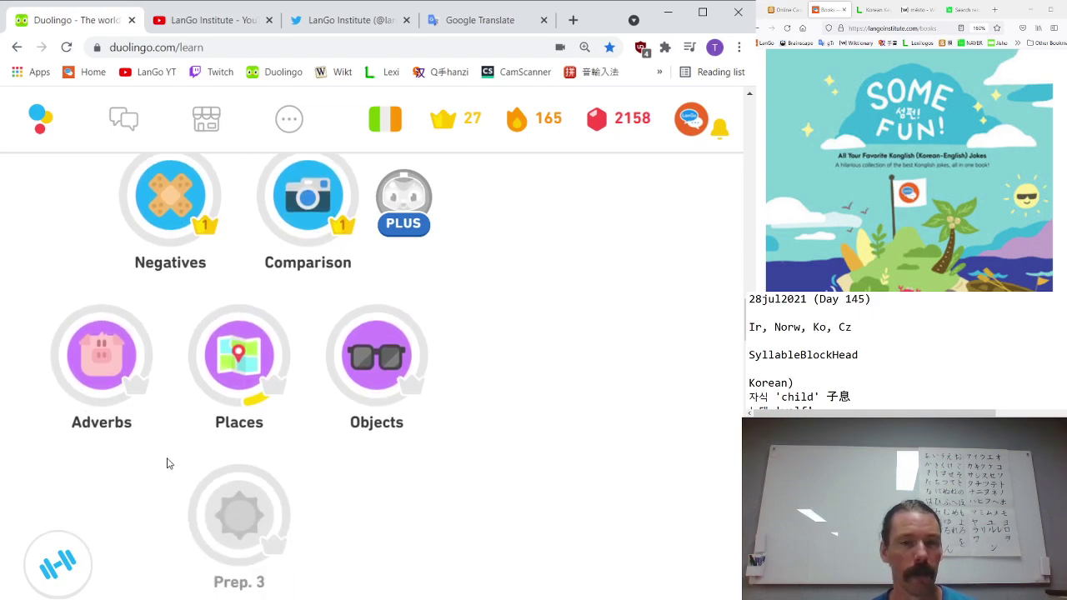
{"action": "left_click", "coordinate": [239, 346]}
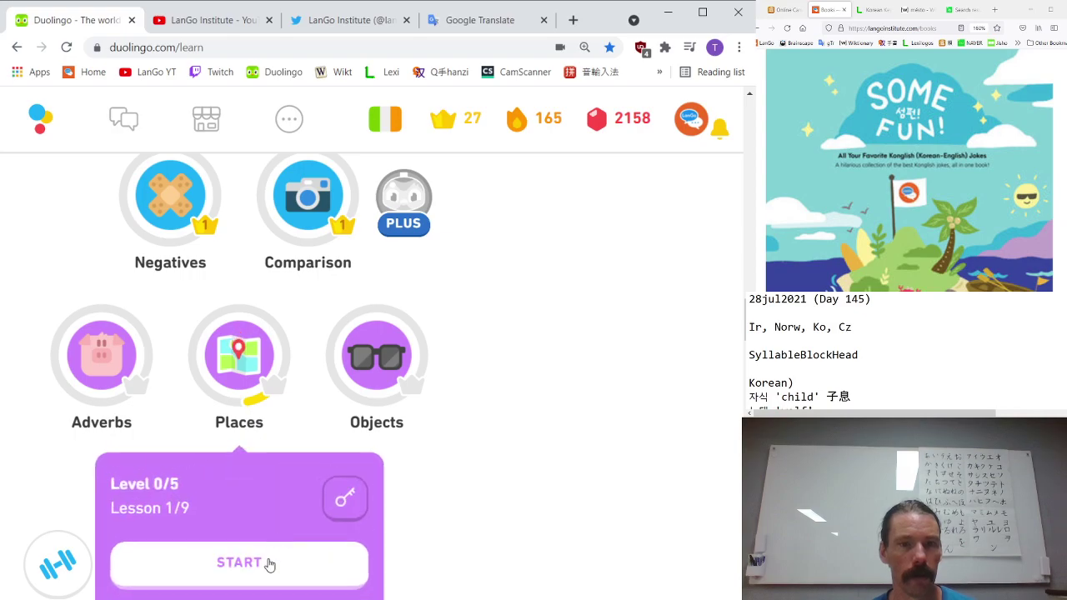
{"action": "left_click", "coordinate": [268, 564]}
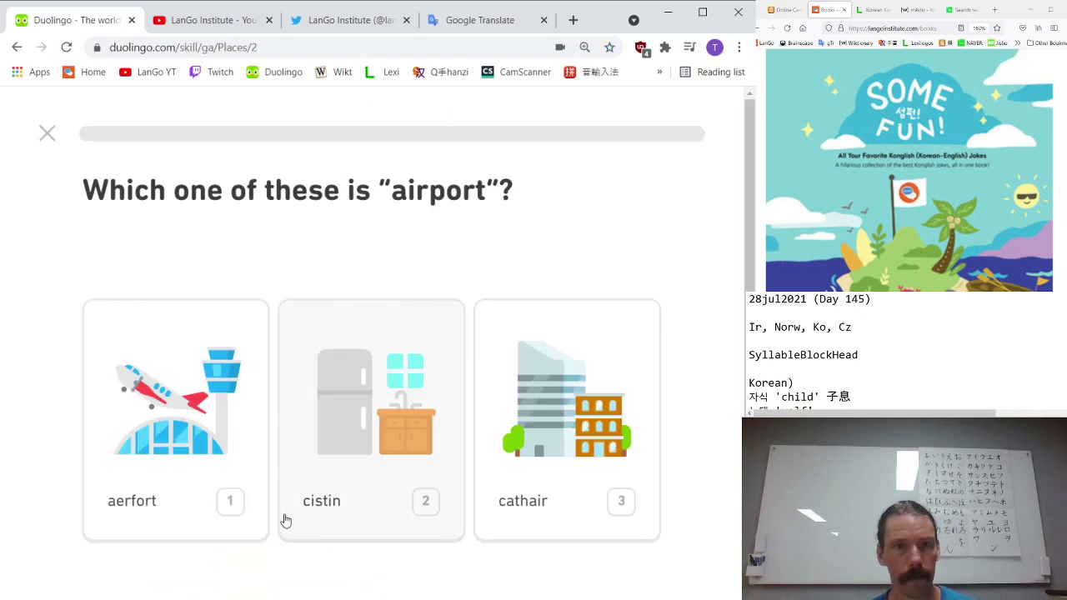
- Try the options "cathair" and "cistin", choose "aerfort" as the word for "airport", submit it and continue
{"action": "left_click", "coordinate": [487, 414]}
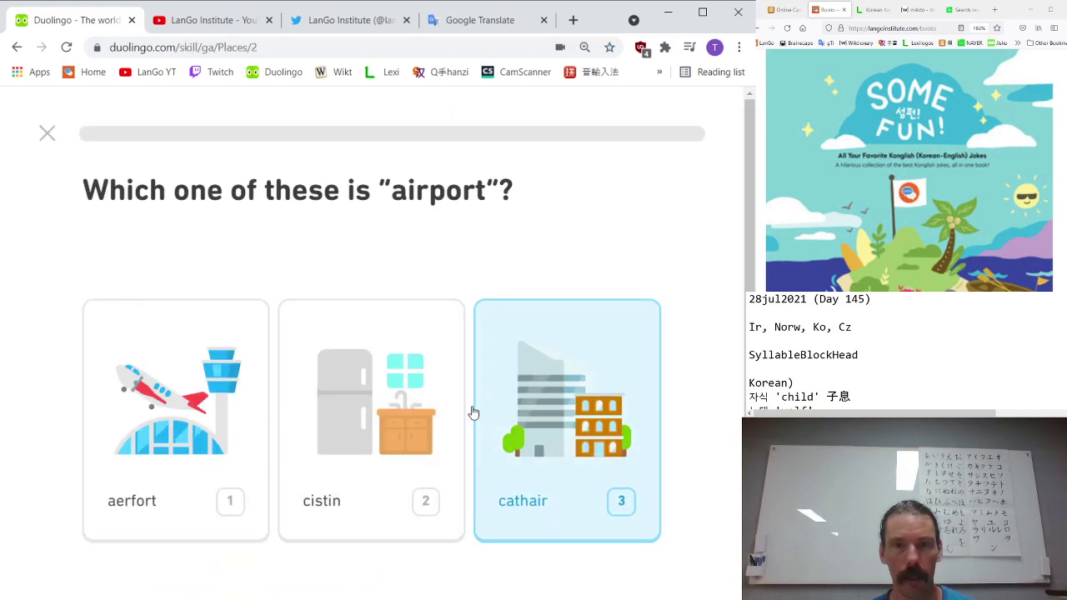
{"action": "left_click", "coordinate": [371, 366]}
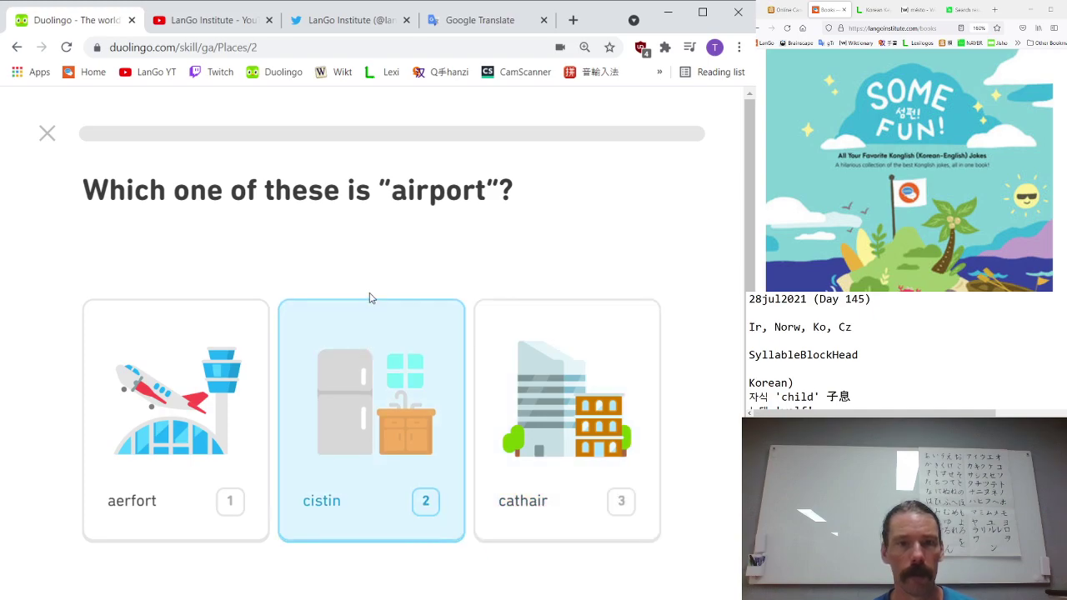
{"action": "left_click", "coordinate": [179, 380]}
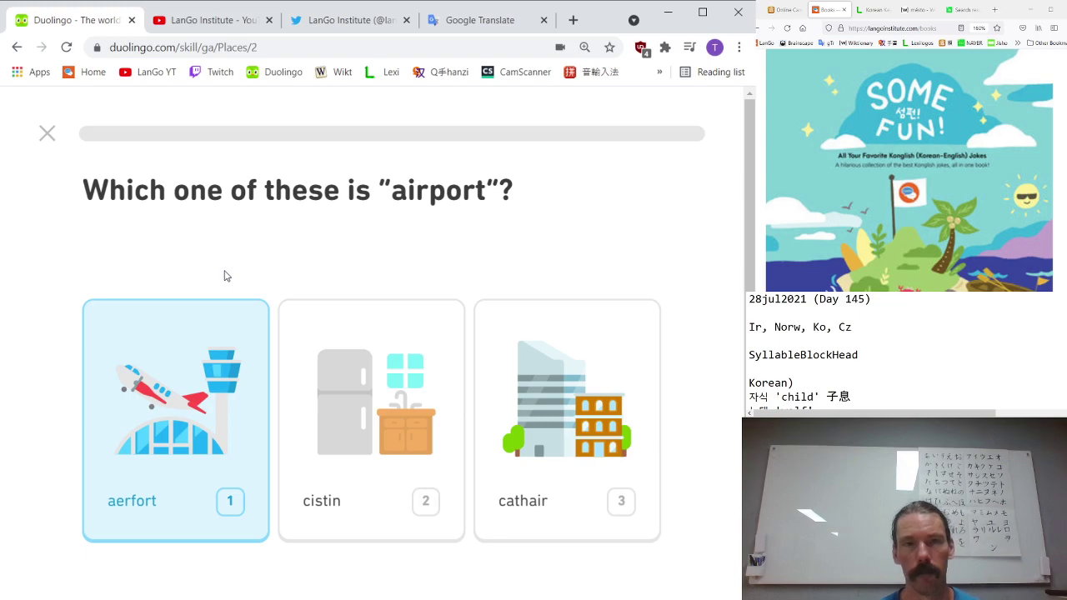
{"action": "key", "text": "Return"}
{"action": "key", "text": "Return"}
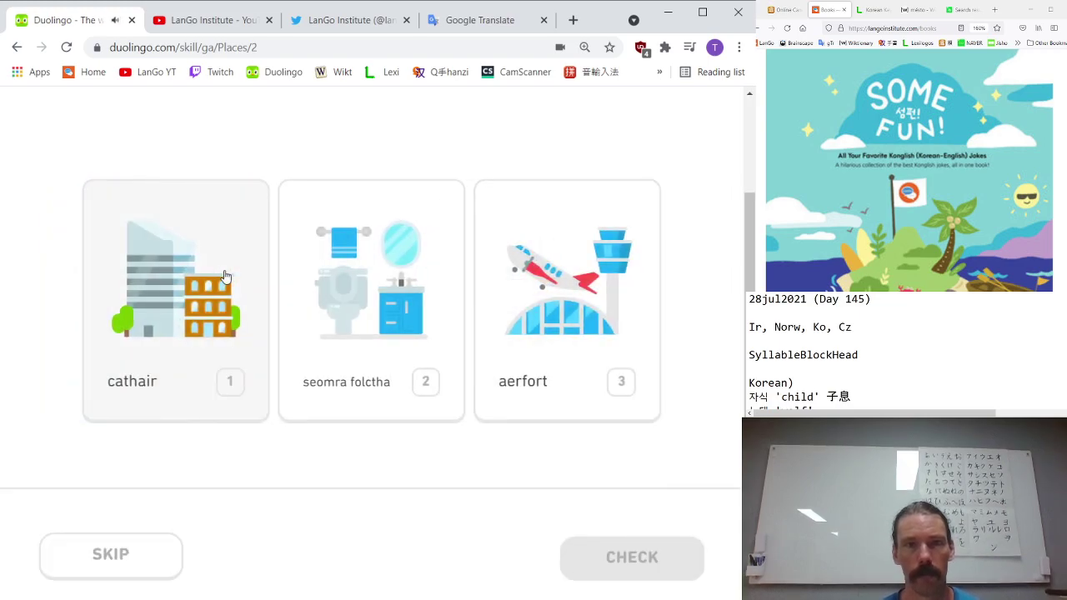
- Choose the city picture "cathair" as the answer, submit it and continue
{"action": "left_click", "coordinate": [225, 277]}
{"action": "key", "text": "Return"}
{"action": "key", "text": "Return"}
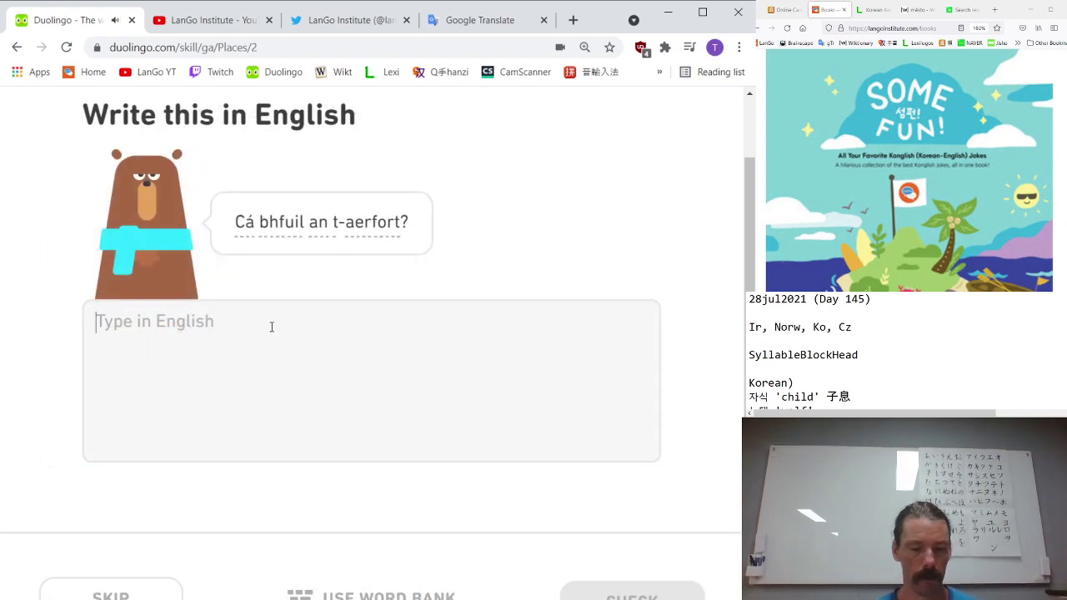
- Translate "Cá bhfuil an t-aerfort?" as "where is the airport", checking the hint for "aerfort", submit it and continue
{"action": "type", "text": "wh"}
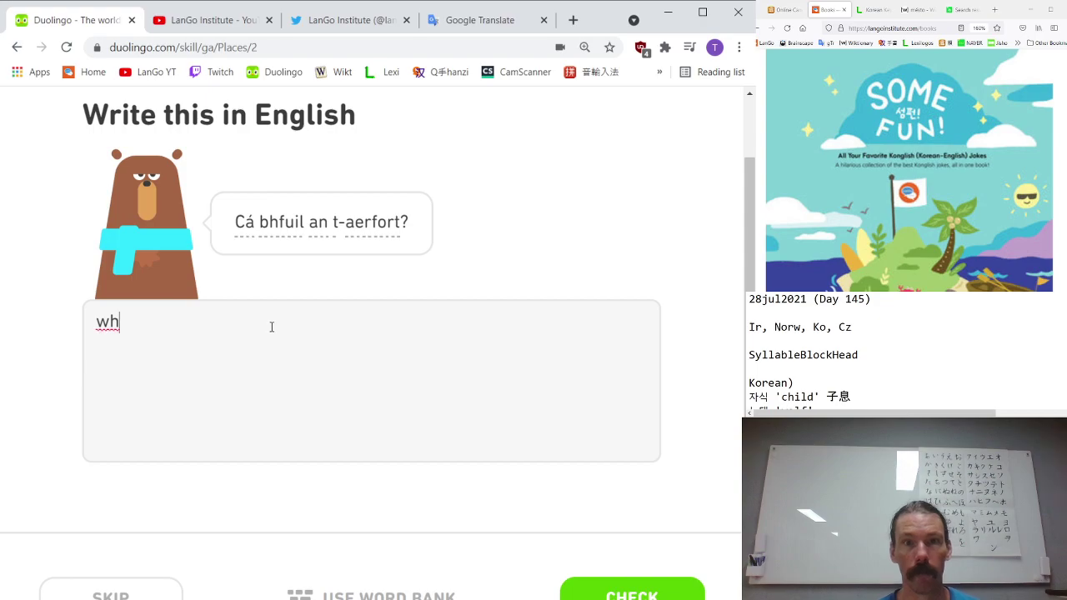
{"action": "left_click_drag", "start_coordinate": [345, 241], "coordinate": [375, 239]}
{"action": "double_click", "coordinate": [367, 242]}
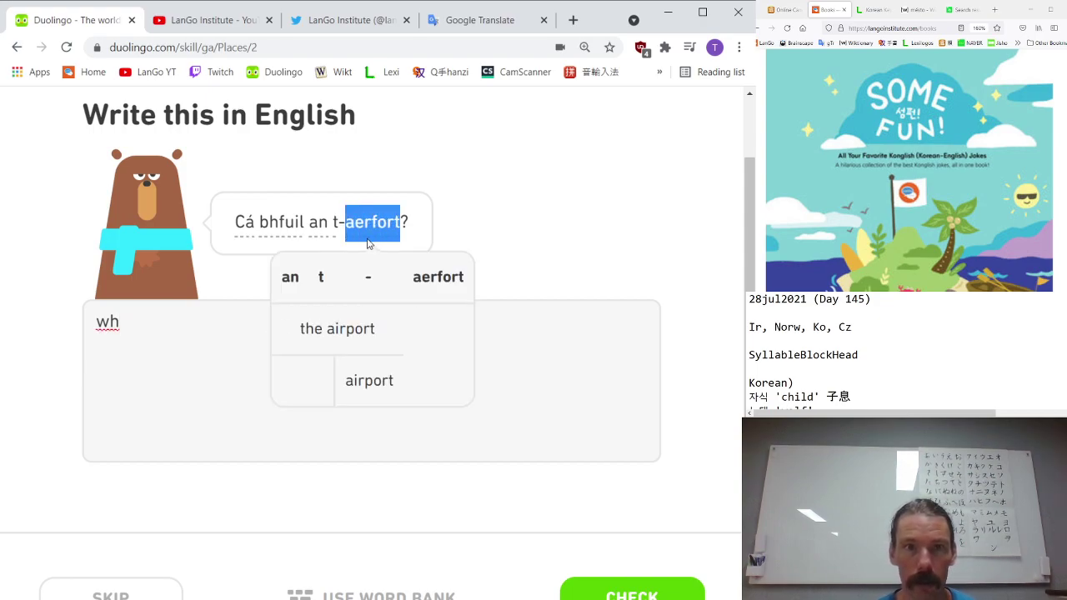
{"action": "left_click", "coordinate": [362, 245]}
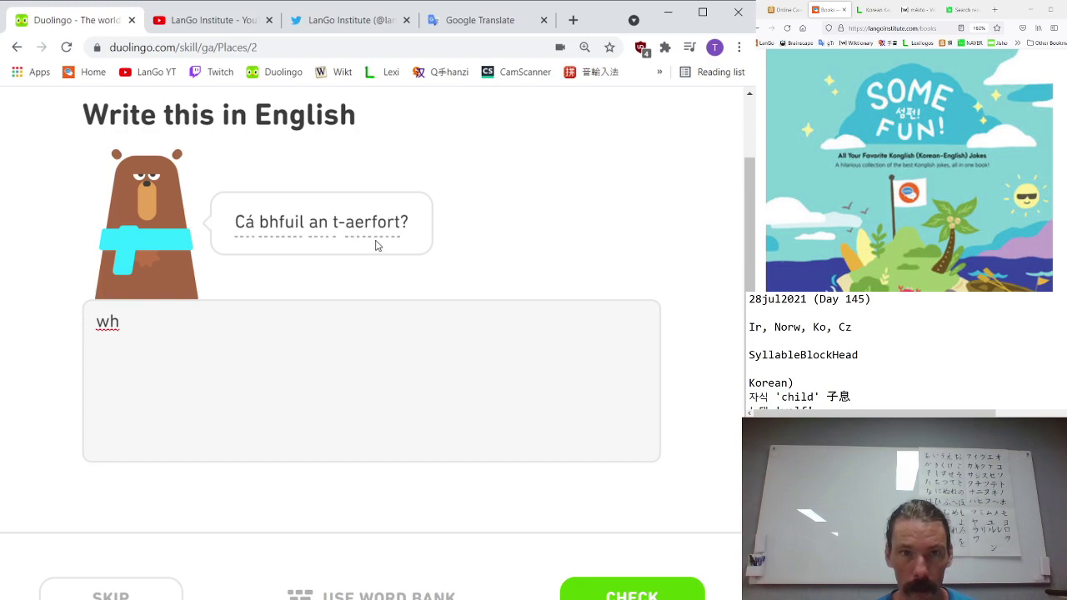
{"action": "left_click_drag", "start_coordinate": [375, 245], "coordinate": [384, 230]}
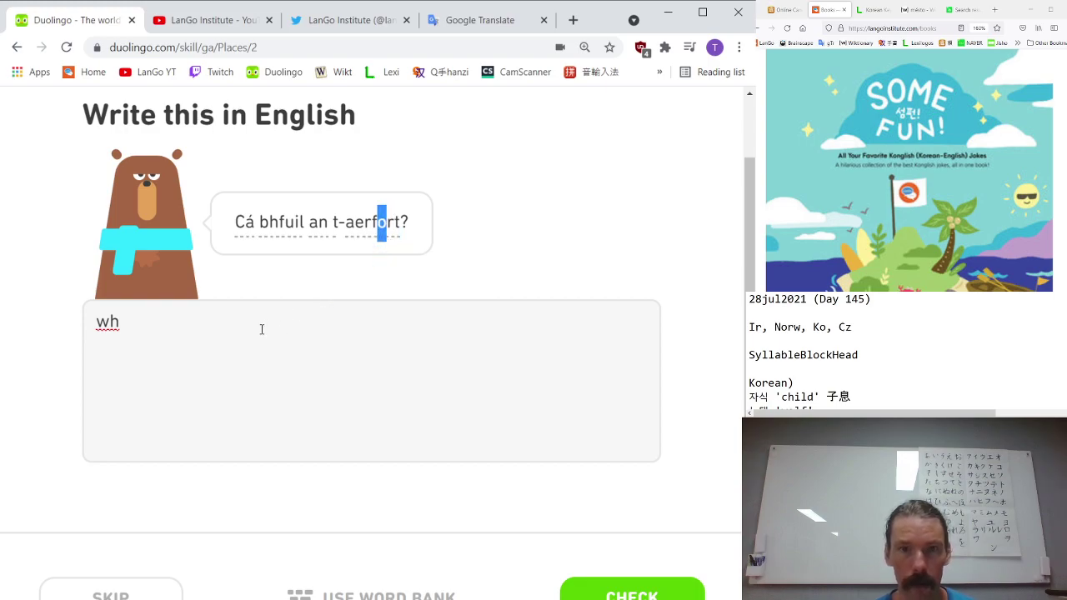
{"action": "left_click", "coordinate": [262, 330]}
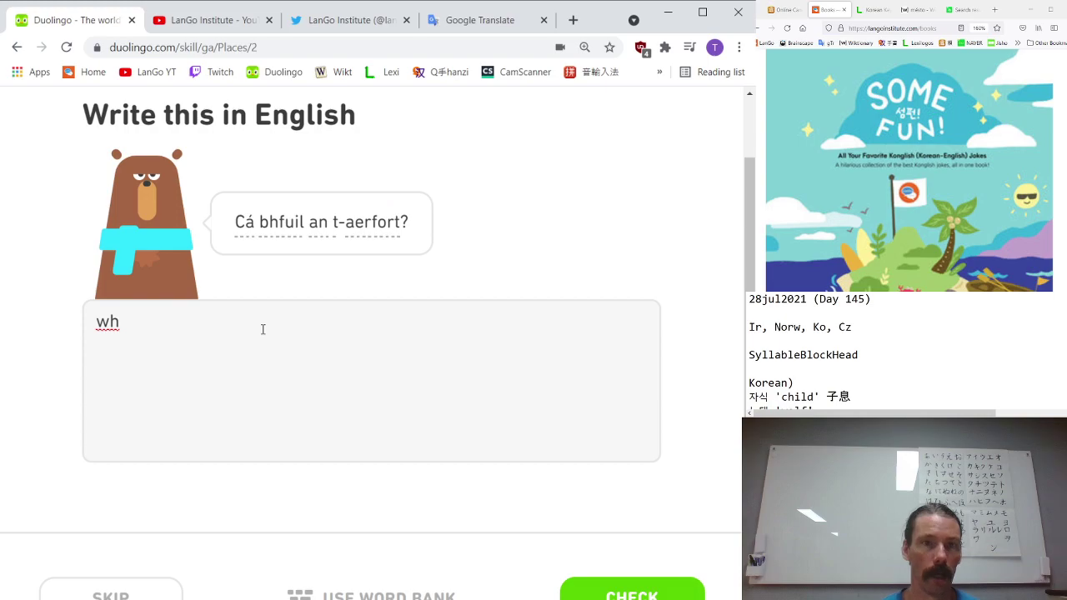
{"action": "type", "text": "where is "}
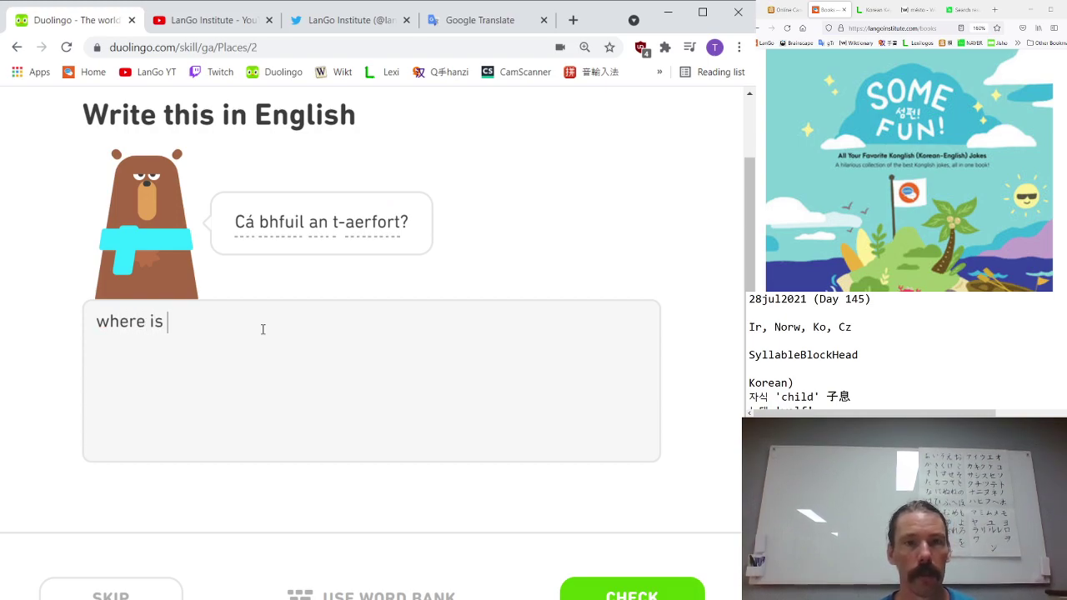
{"action": "type", "text": "the airport"}
{"action": "key", "text": "Return"}
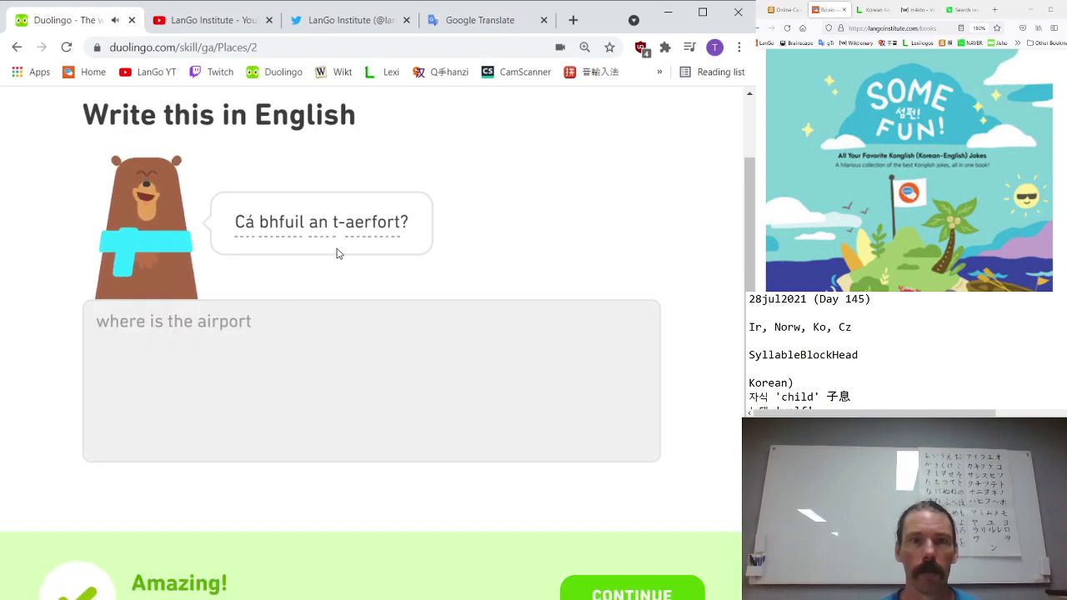
{"action": "left_click_drag", "start_coordinate": [337, 253], "coordinate": [314, 247]}
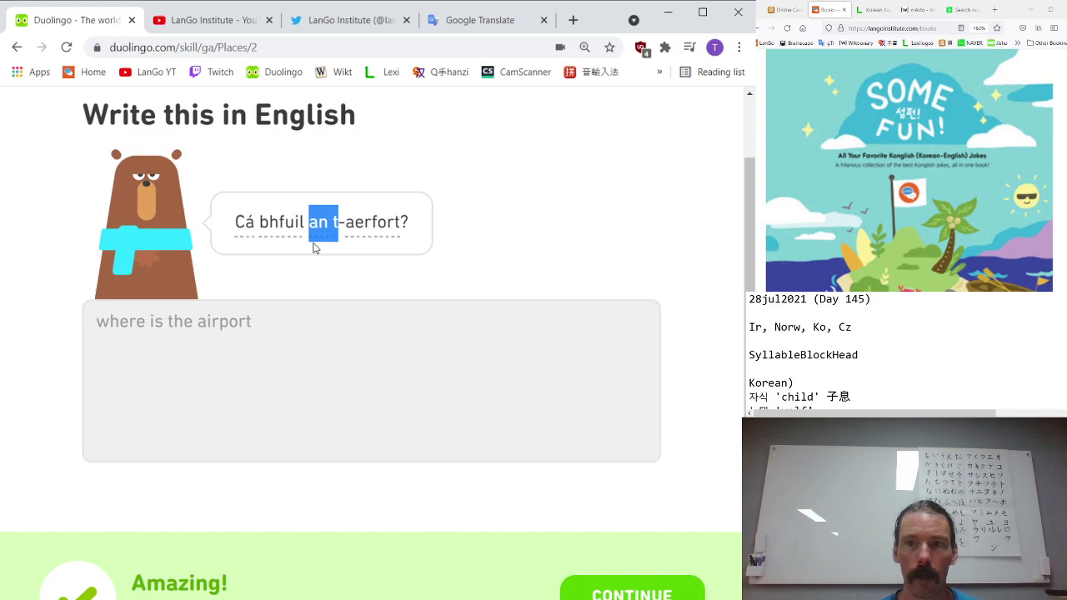
{"action": "left_click", "coordinate": [566, 597]}
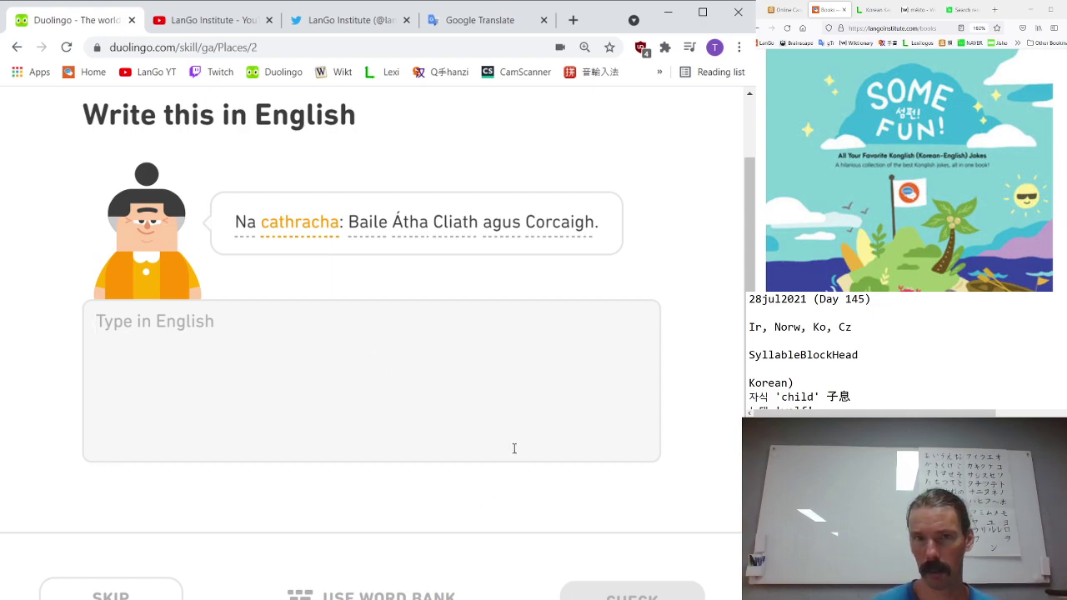
- Translate "Na cathracha: Baile Átha Cliath agus Corcaigh" as "the cities Dublin and Cork", submit it and continue
{"action": "type", "text": "the "}
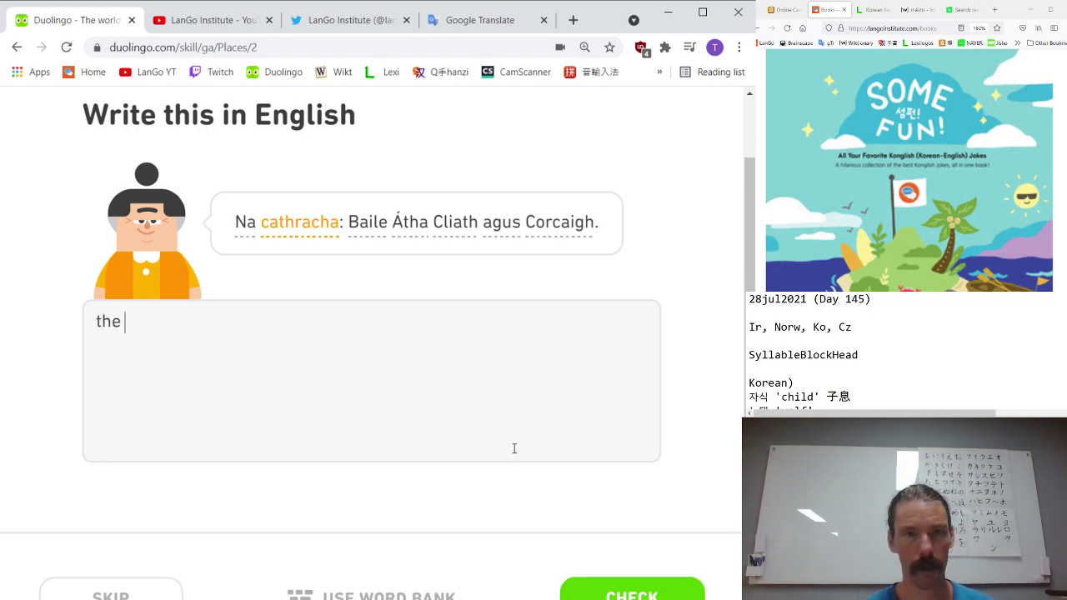
{"action": "type", "text": "cities Dublin "}
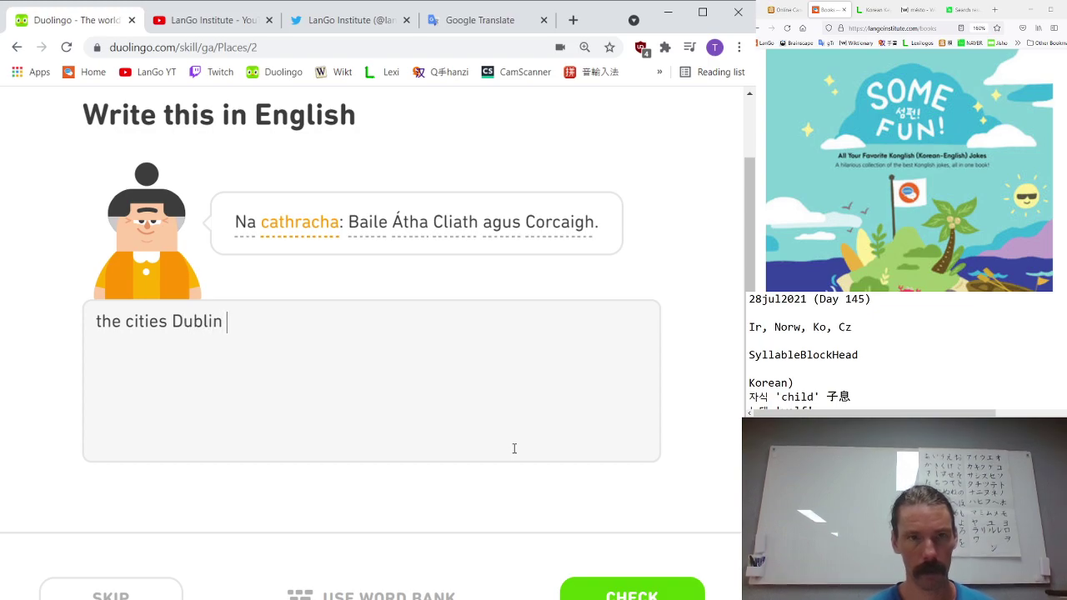
{"action": "type", "text": "and Cork"}
{"action": "key", "text": "Return"}
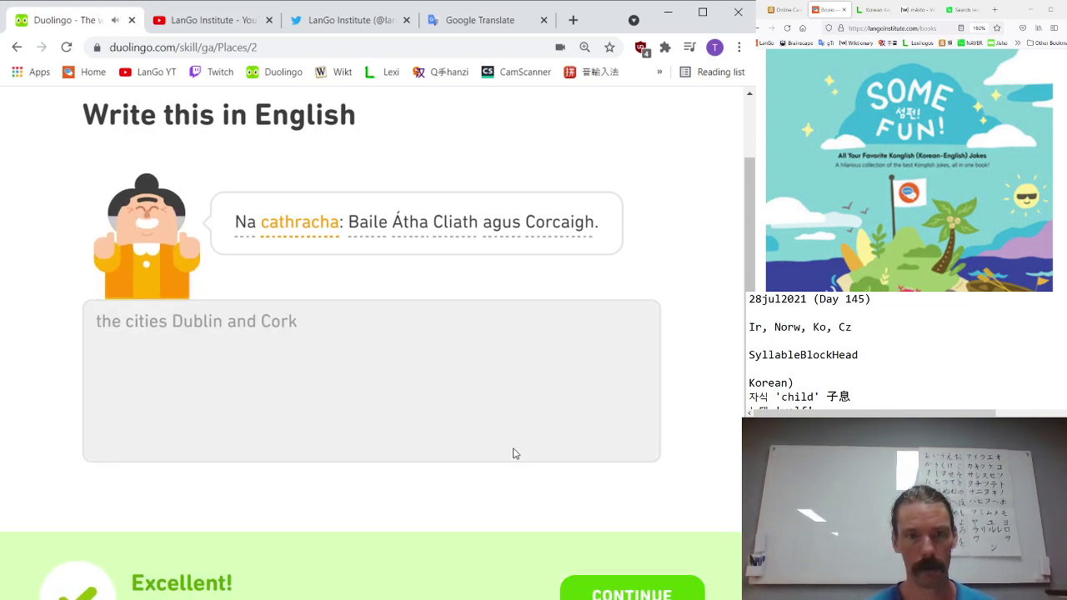
{"action": "key", "text": "Return"}
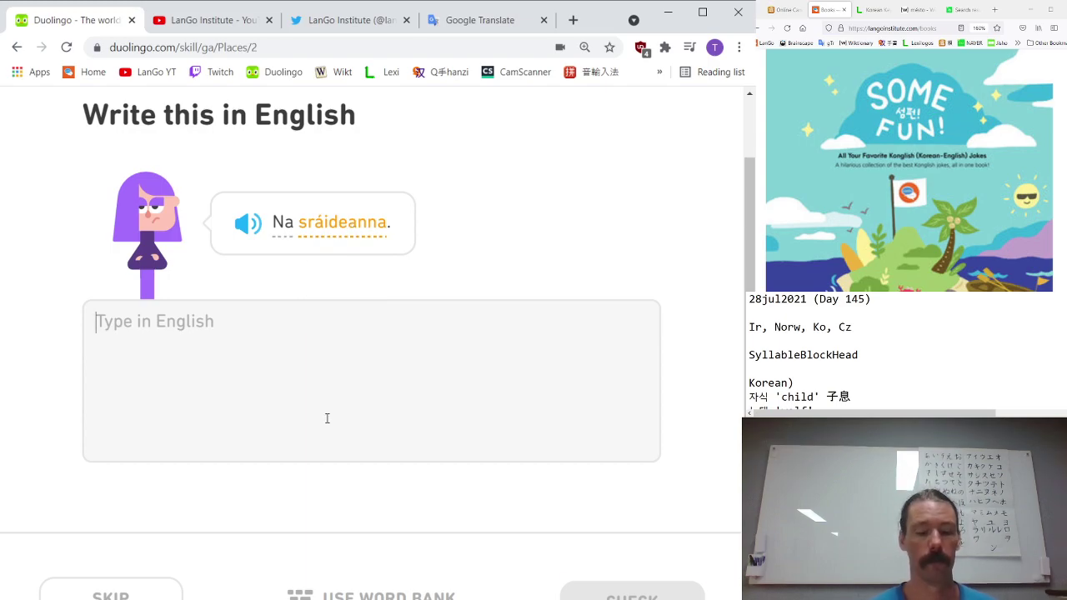
- Translate "Na sráideanna" as "the streets", submit it and continue
{"action": "type", "text": "the stree"}
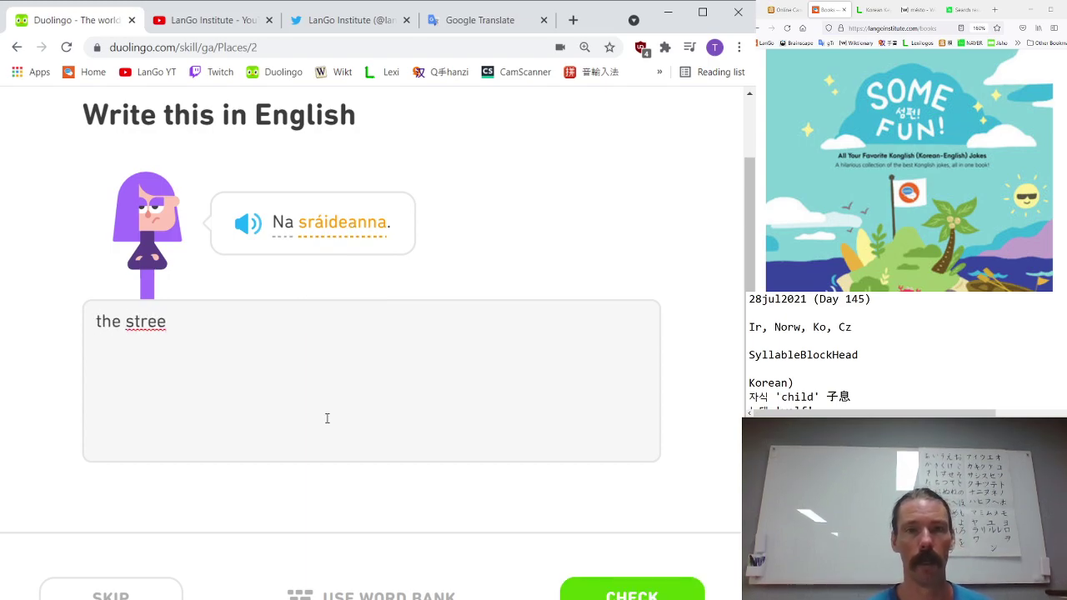
{"action": "type", "text": "t"}
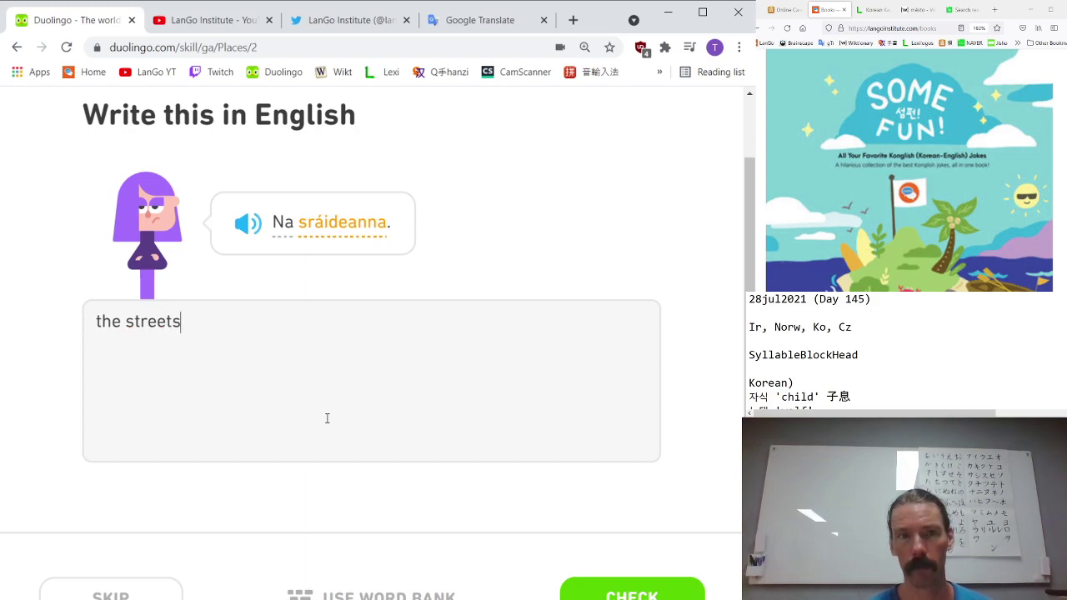
{"action": "type", "text": "s"}
{"action": "key", "text": "Return"}
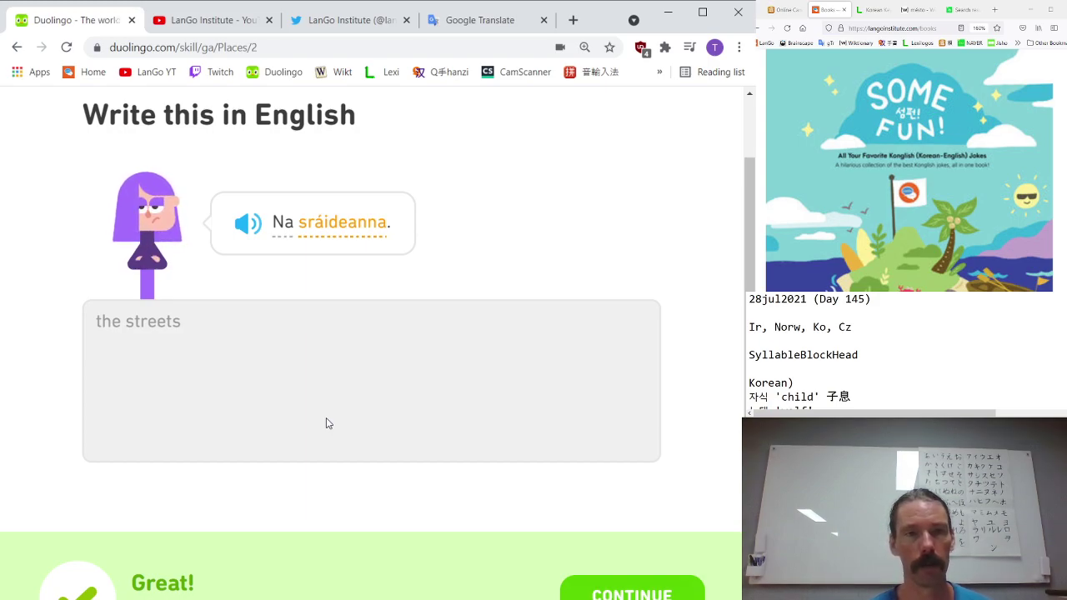
{"action": "key", "text": "Return"}
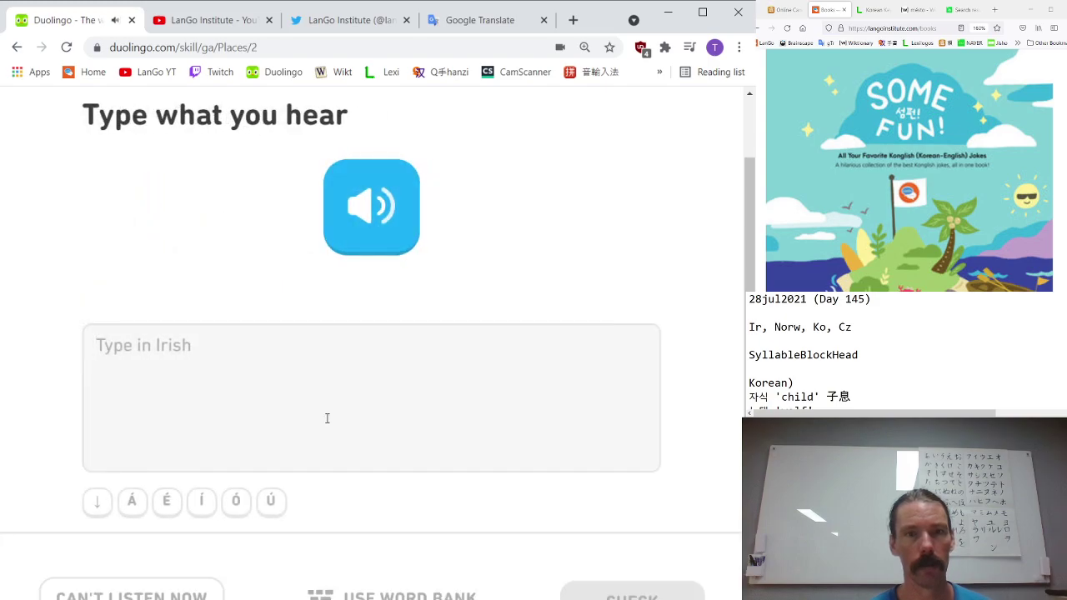
{"action": "type", "text": "t"}
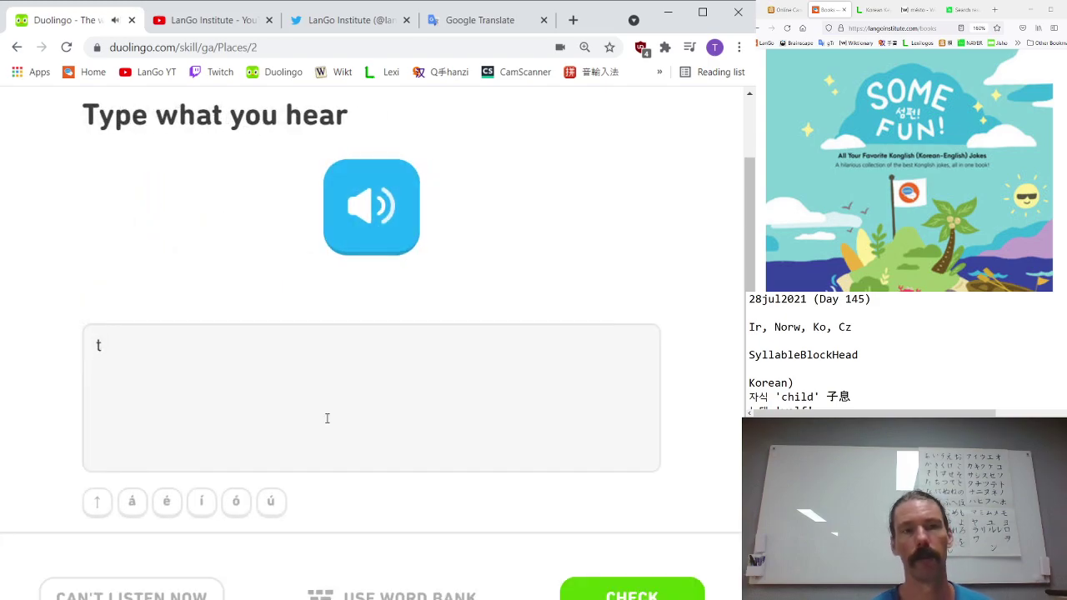
{"action": "left_click", "coordinate": [131, 504]}
{"action": "type", "text": "sibh ar na sra"}
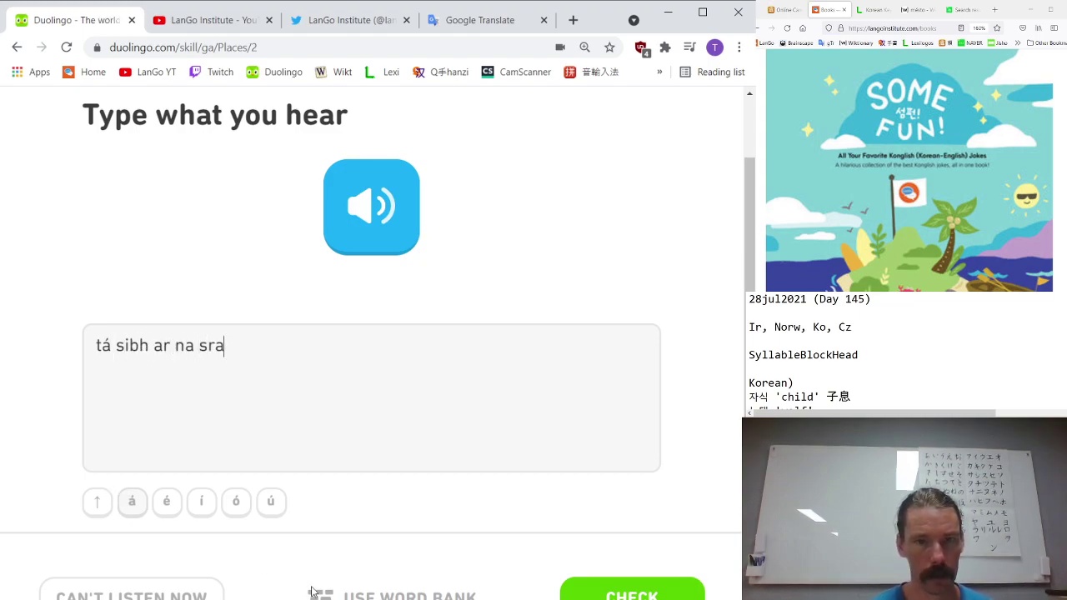
- Switch the listening exercise to the word bank, build "Tá siad ar na sráideanna", submit it and continue
{"action": "left_click", "coordinate": [392, 595]}
{"action": "left_click", "coordinate": [281, 382]}
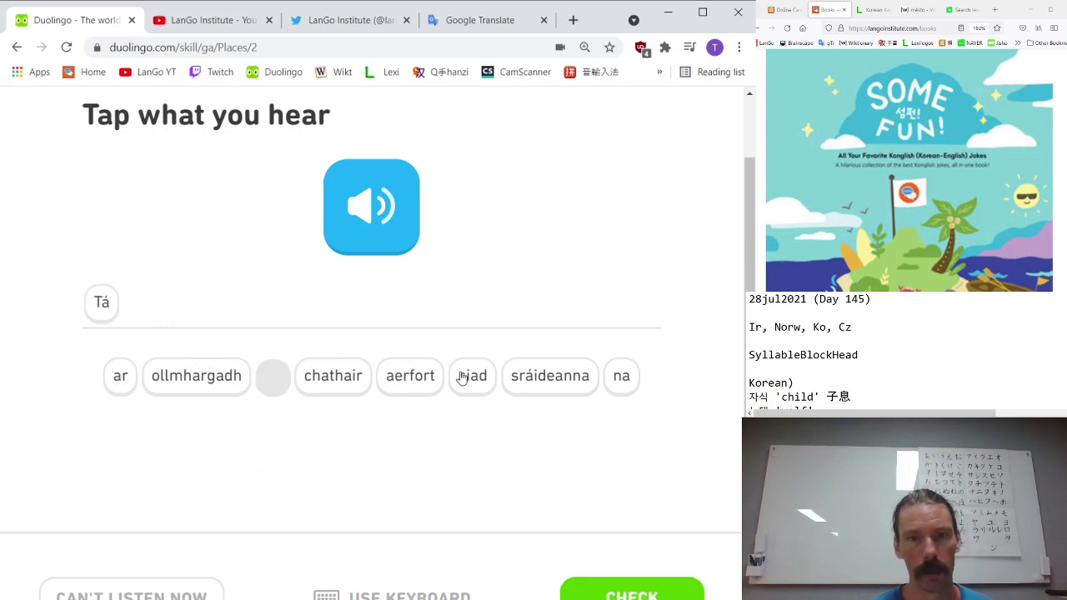
{"action": "left_click", "coordinate": [409, 213]}
{"action": "left_click", "coordinate": [482, 385]}
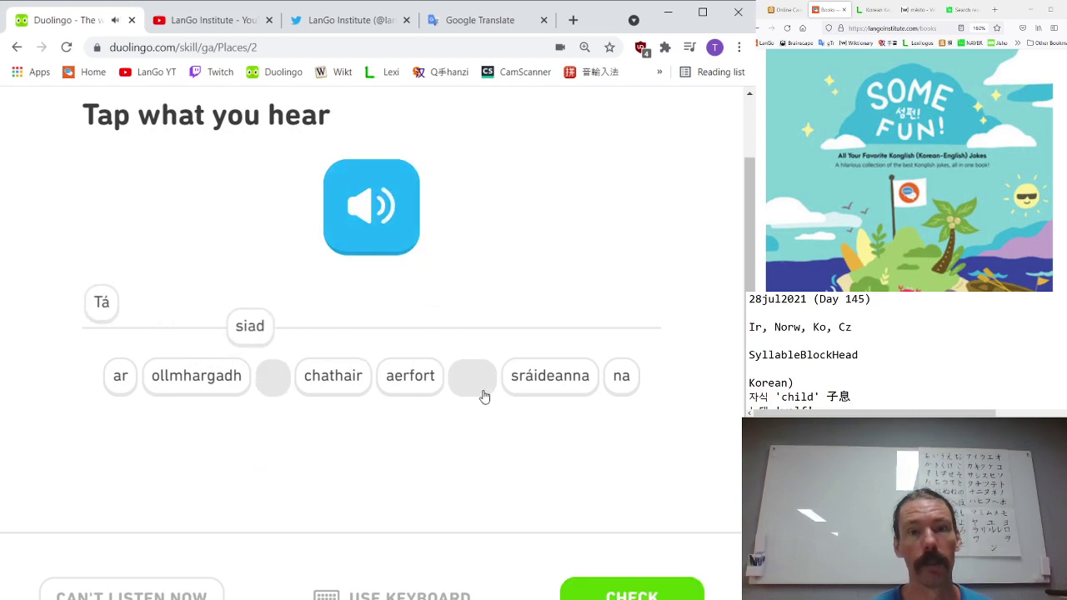
{"action": "left_click", "coordinate": [116, 382]}
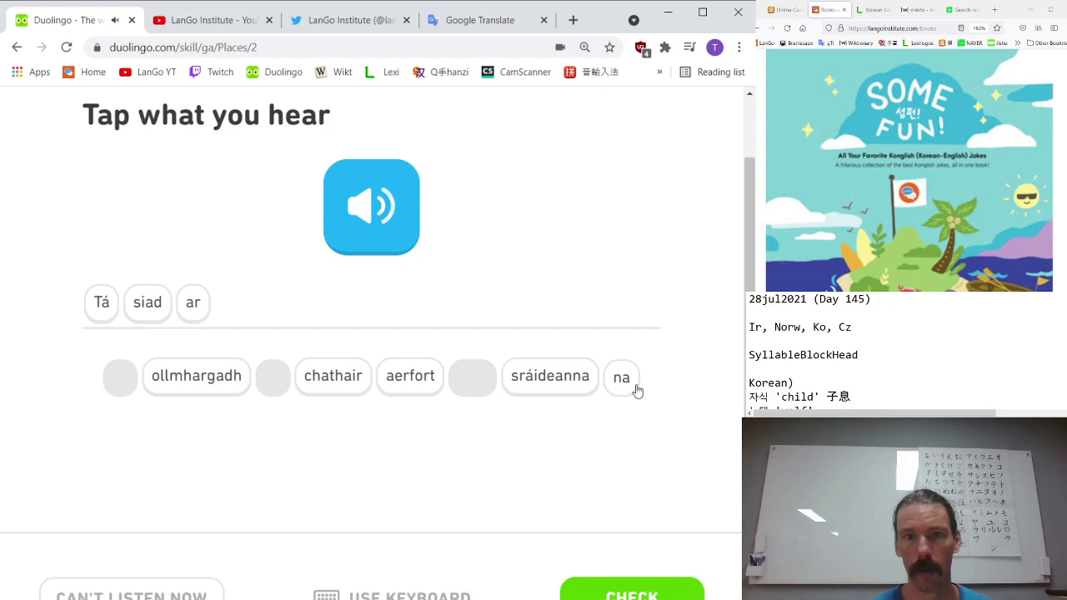
{"action": "left_click", "coordinate": [624, 381]}
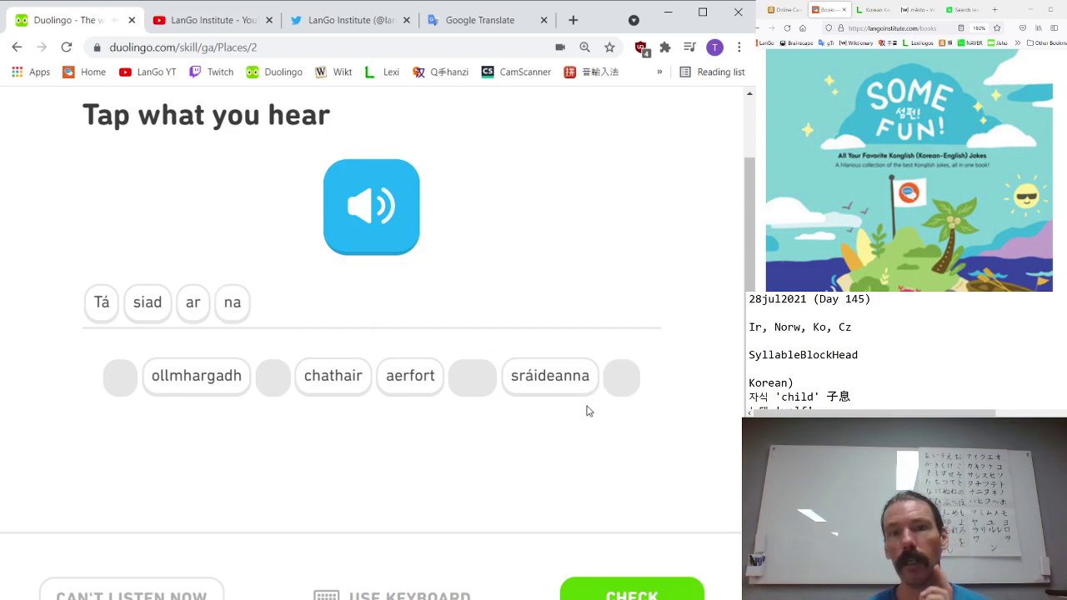
{"action": "left_click", "coordinate": [564, 392]}
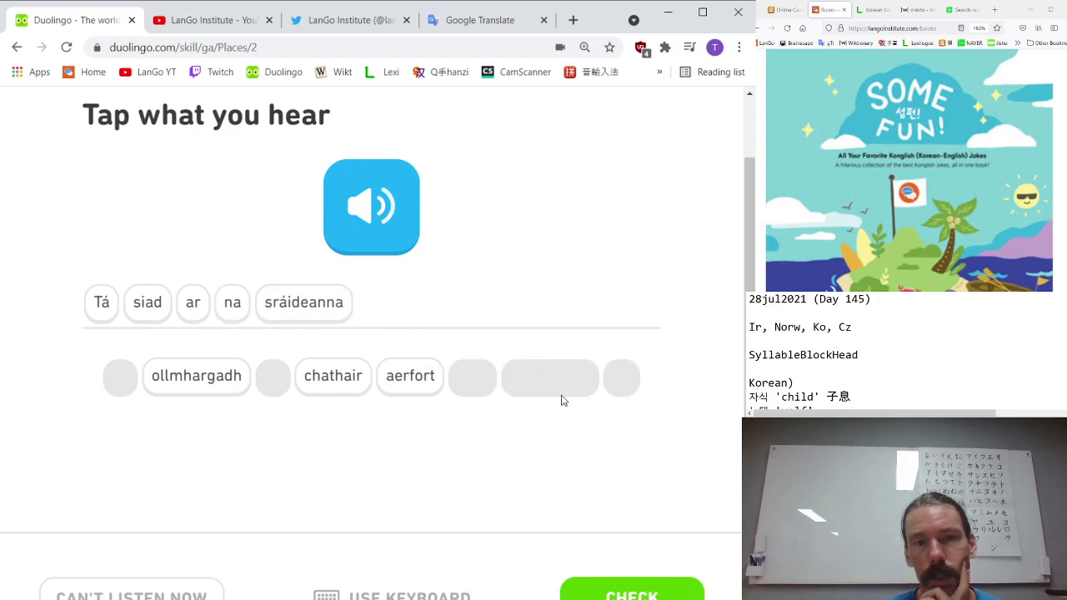
{"action": "left_click", "coordinate": [632, 592]}
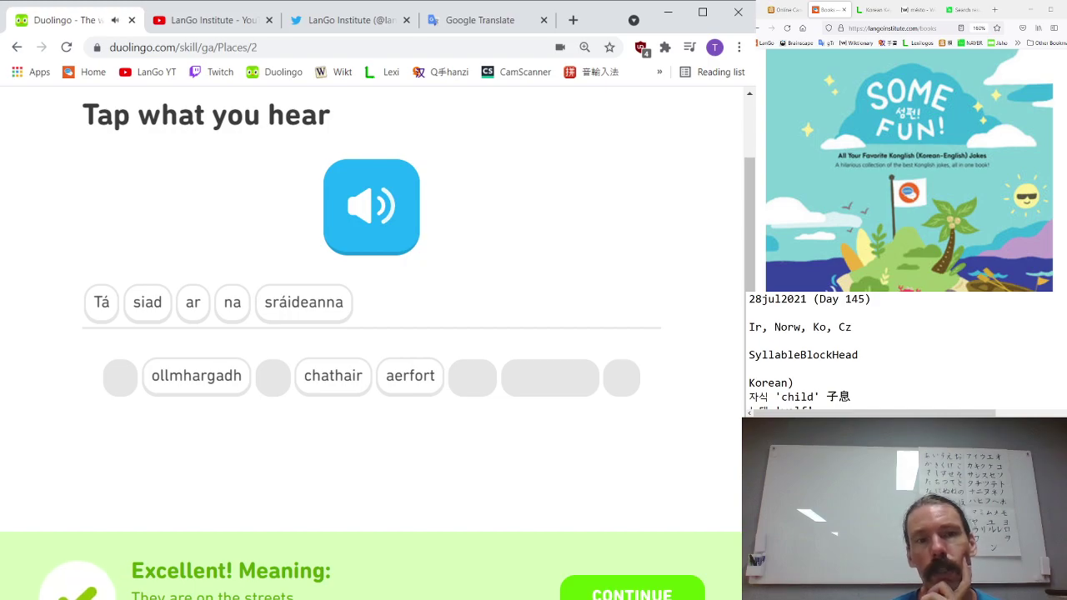
{"action": "left_click", "coordinate": [632, 594]}
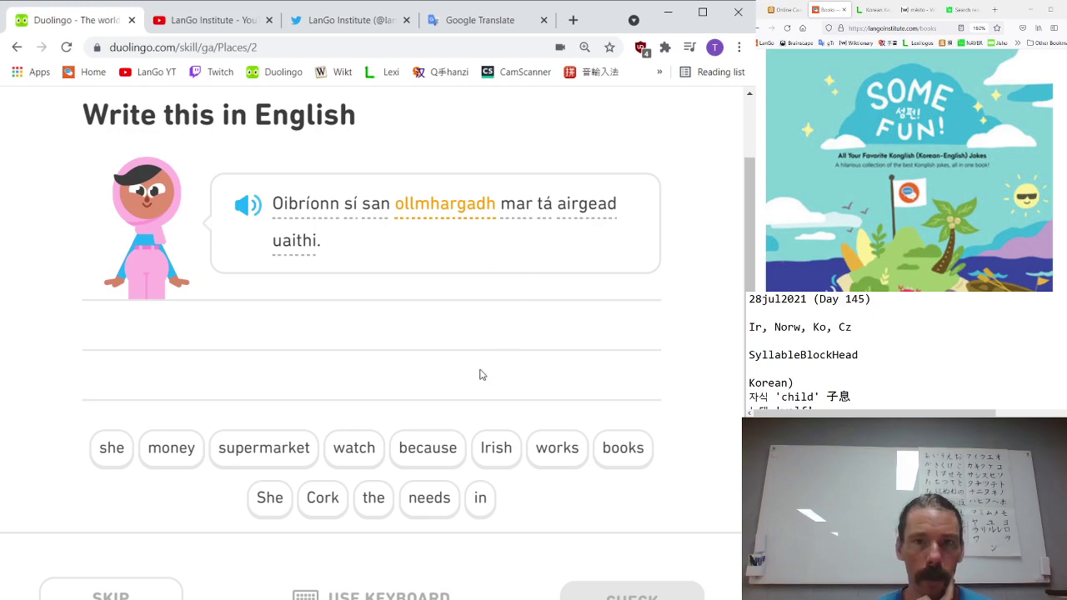
- Build "She works in the supermarket because she needs money" as the translation from the word bank, submit it and continue
{"action": "left_click", "coordinate": [279, 498]}
{"action": "left_click", "coordinate": [556, 448]}
{"action": "left_click", "coordinate": [480, 498]}
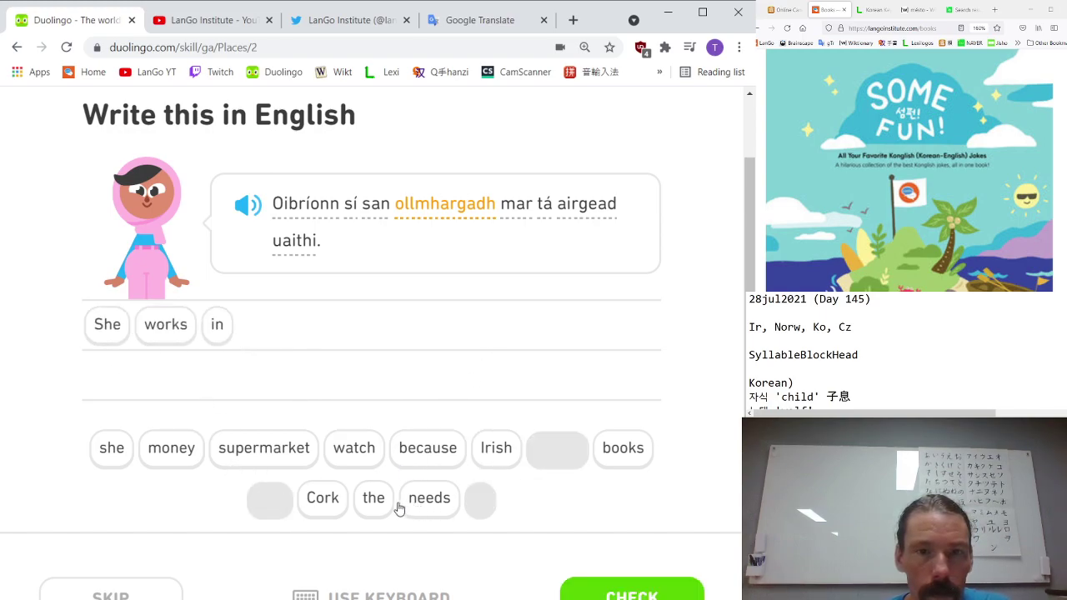
{"action": "left_click", "coordinate": [371, 498]}
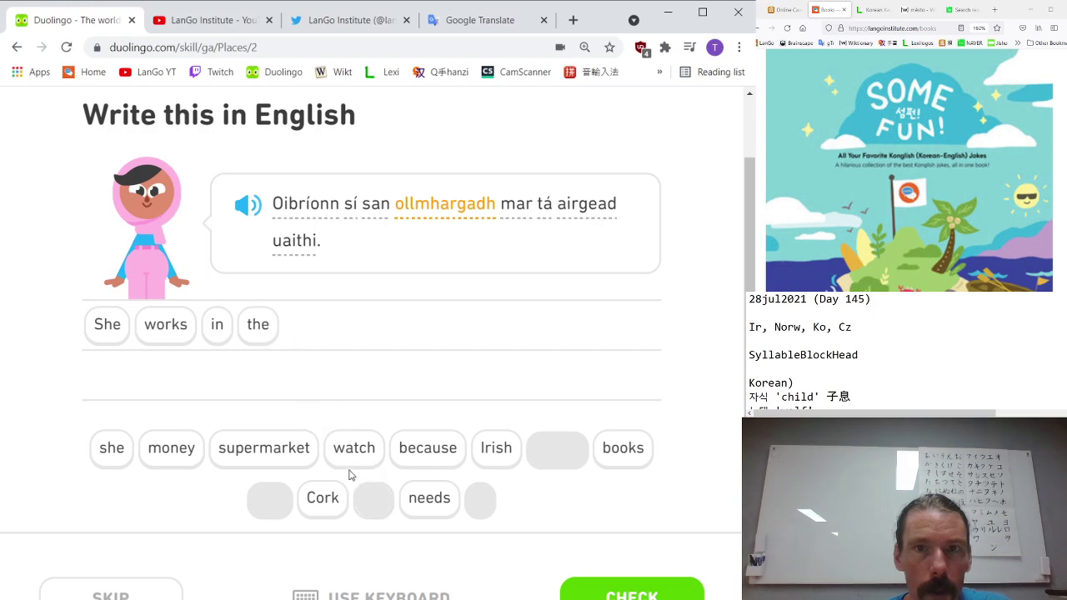
{"action": "left_click", "coordinate": [273, 457]}
{"action": "left_click", "coordinate": [417, 456]}
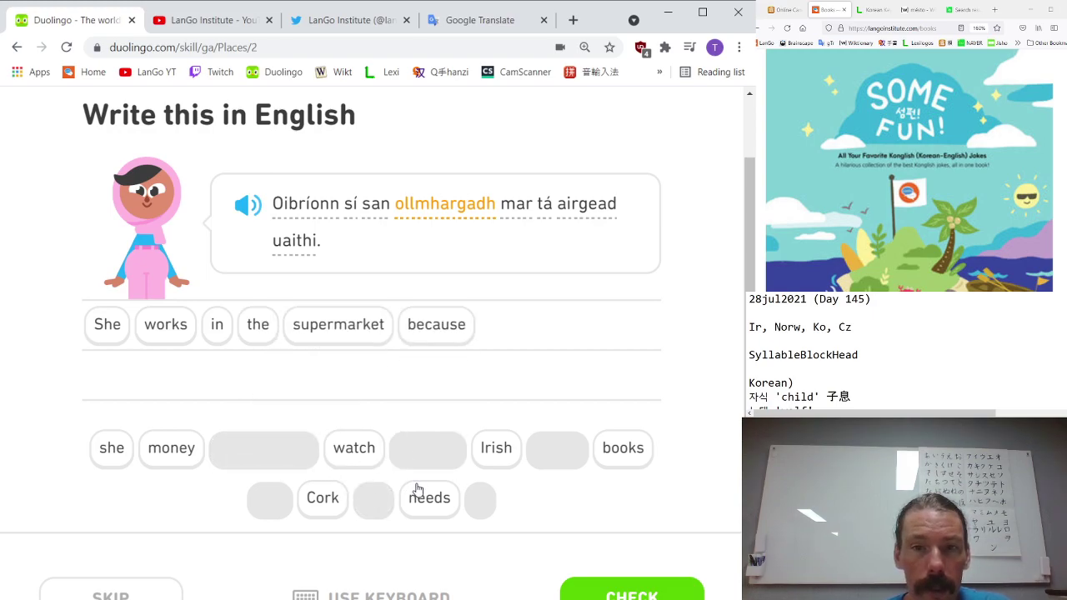
{"action": "left_click", "coordinate": [117, 457]}
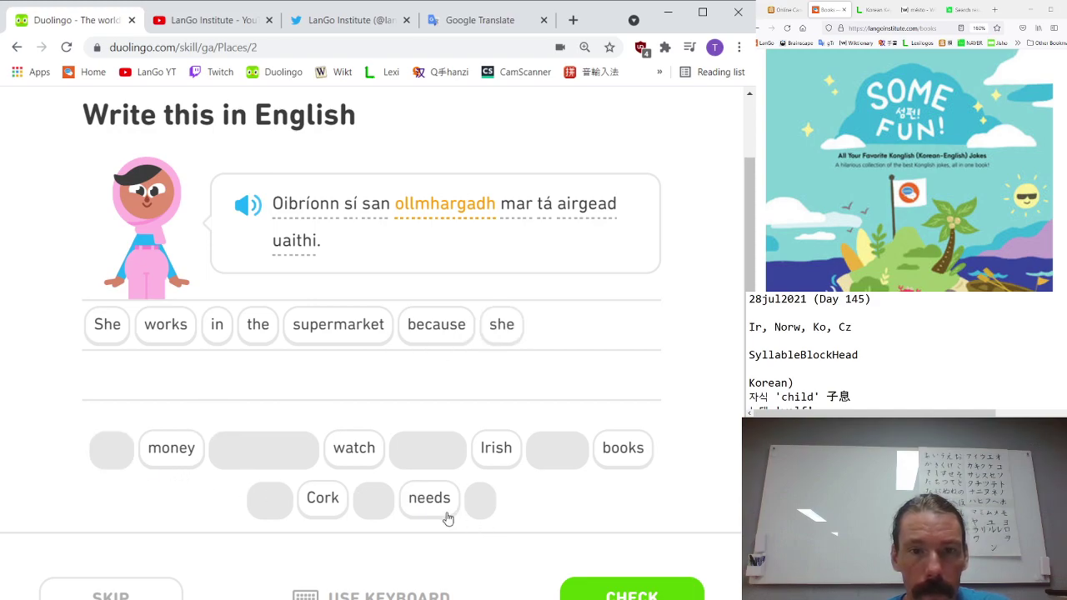
{"action": "left_click", "coordinate": [440, 510]}
{"action": "left_click", "coordinate": [188, 466]}
{"action": "left_click", "coordinate": [632, 592]}
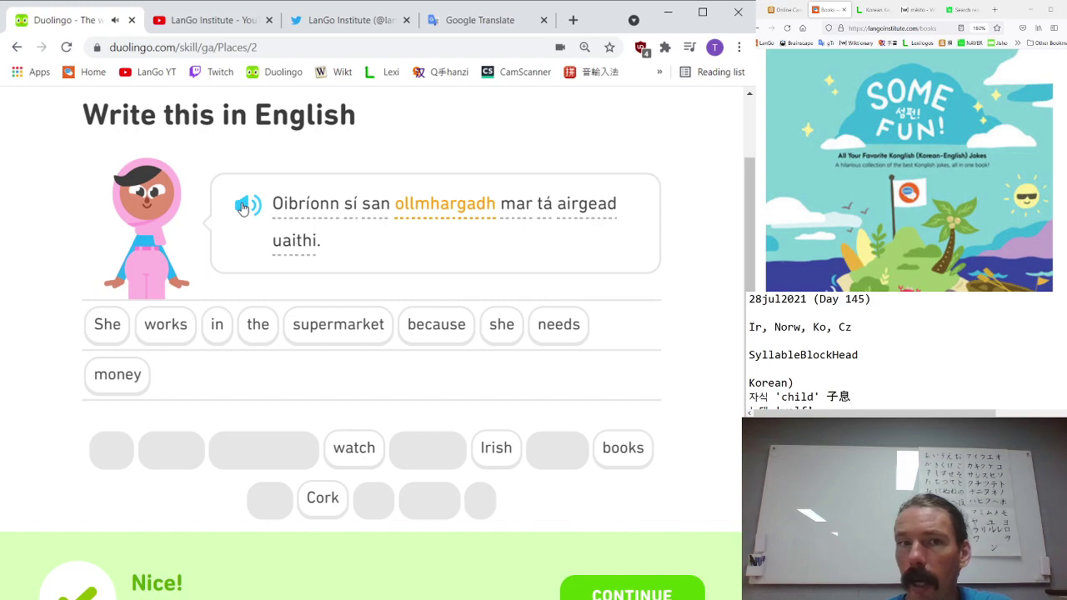
{"action": "left_click", "coordinate": [625, 590]}
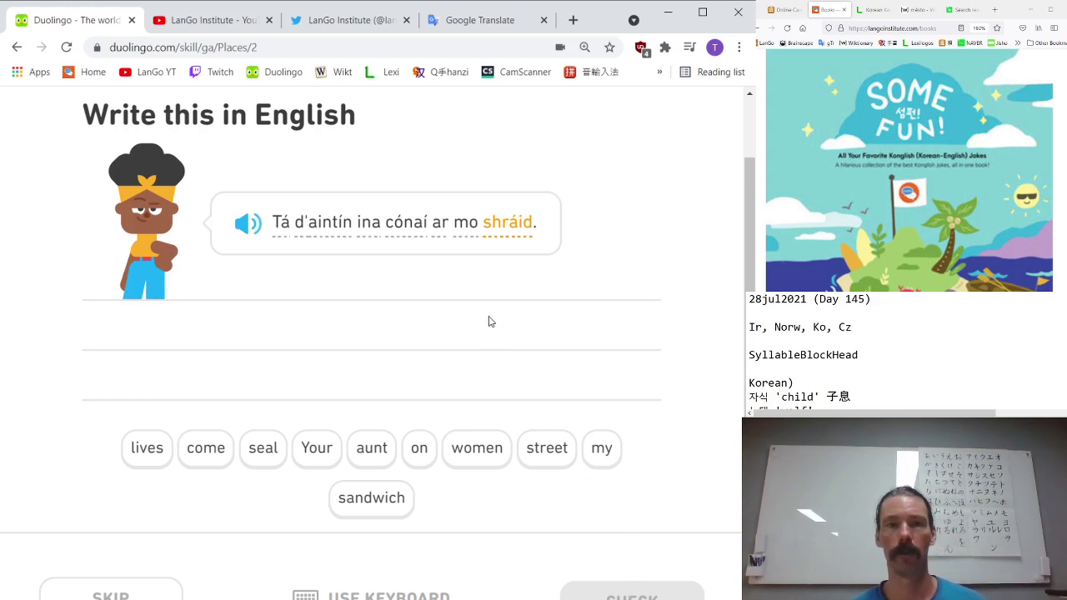
- Translate "Tá d'aintín ina cónaí ar mo shráid" as "Your aunt lives on my street" with the word bank, submit it and continue
{"action": "mouse_move", "coordinate": [345, 237]}
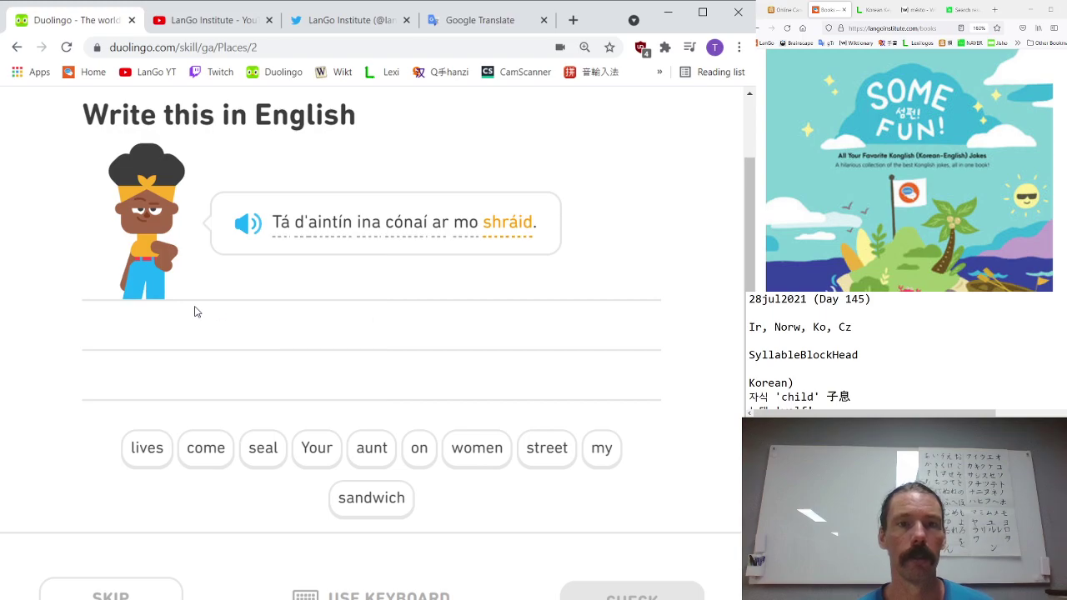
{"action": "left_click", "coordinate": [314, 450]}
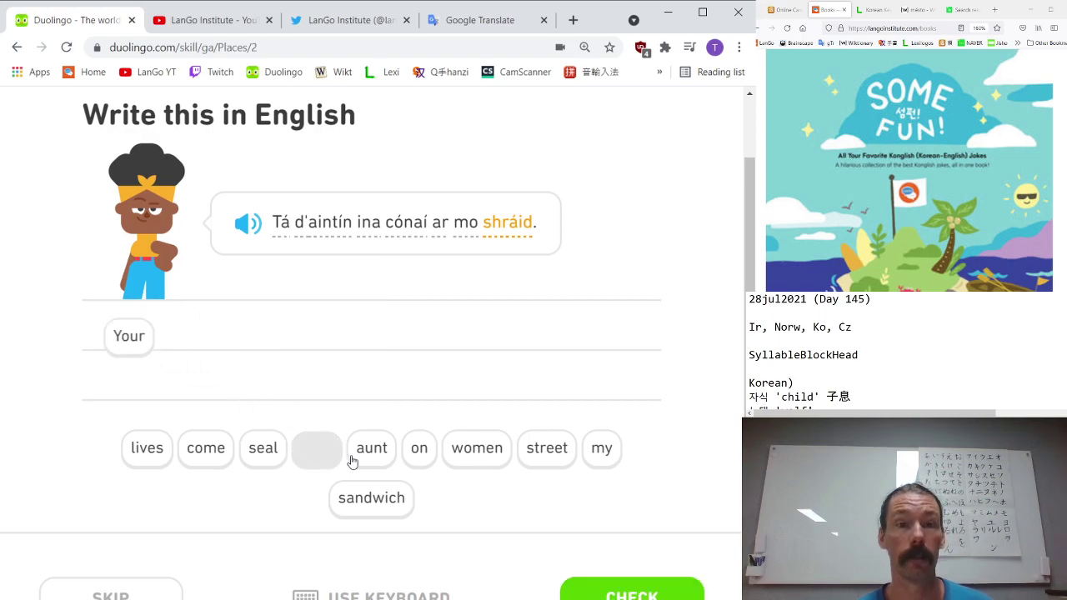
{"action": "left_click", "coordinate": [363, 461]}
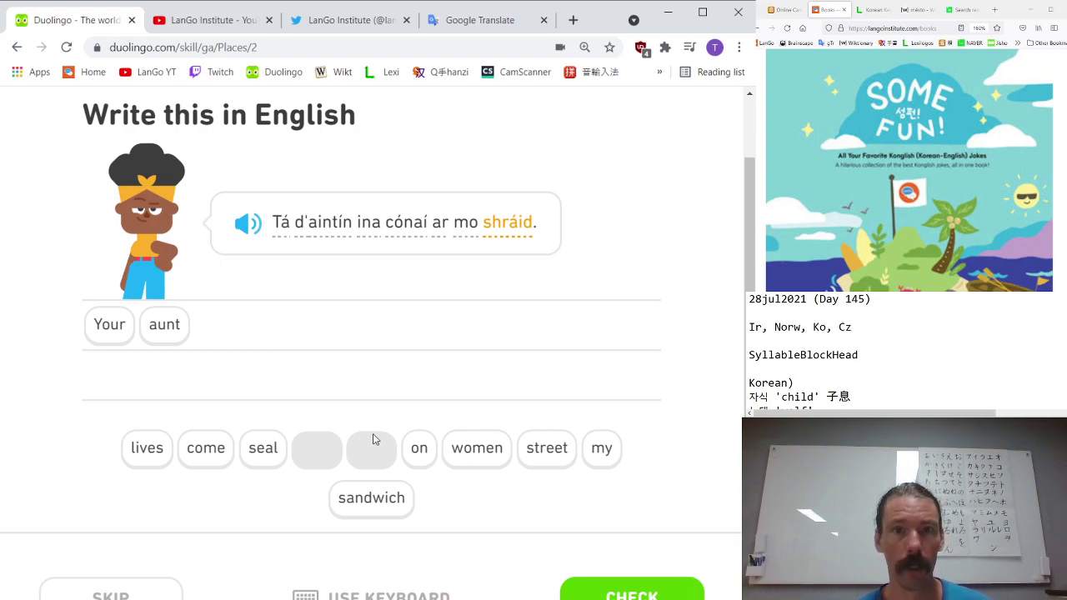
{"action": "left_click", "coordinate": [163, 452]}
{"action": "left_click", "coordinate": [423, 447]}
{"action": "left_click", "coordinate": [613, 455]}
{"action": "left_click", "coordinate": [558, 456]}
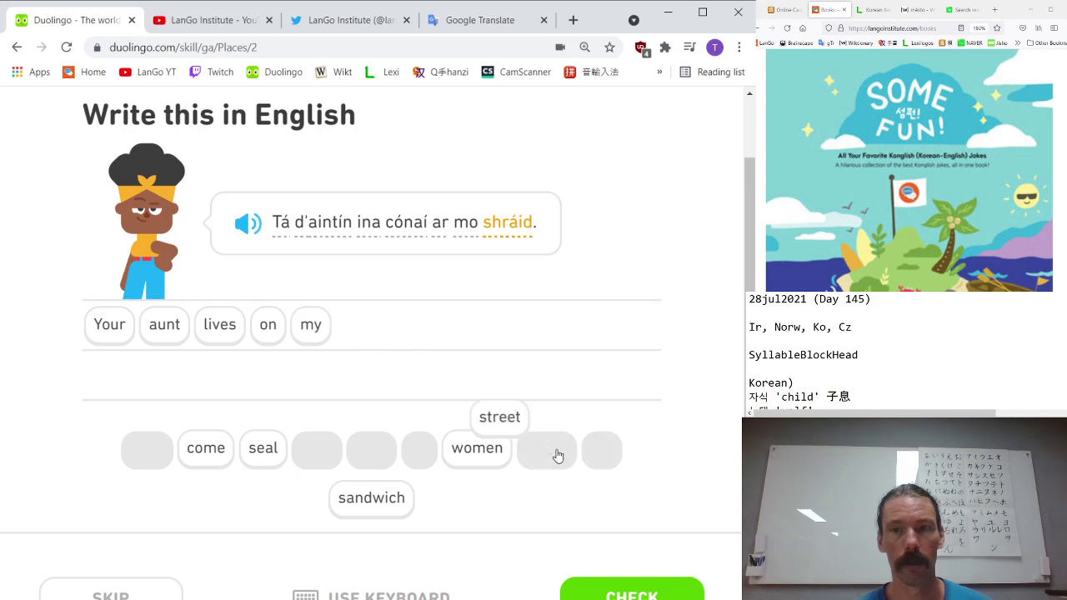
{"action": "key", "text": "Return"}
{"action": "key", "text": "Return"}
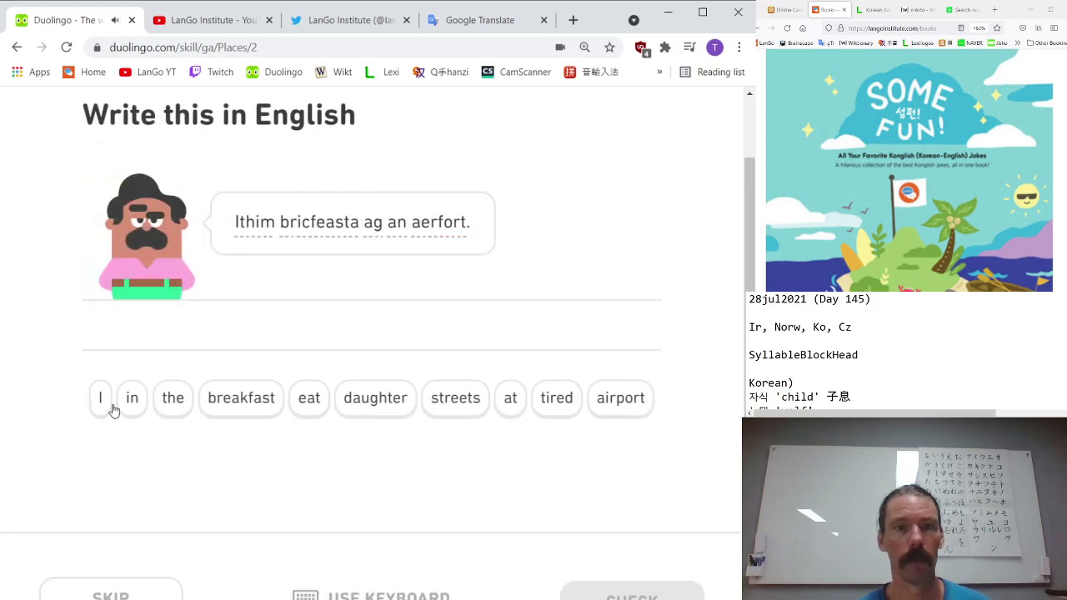
- Switch to keyboard entry, translate "Ithim bricfeasta ag an aerfort" as "i eat breakfast at the airport", submit it and continue
{"action": "left_click", "coordinate": [346, 595]}
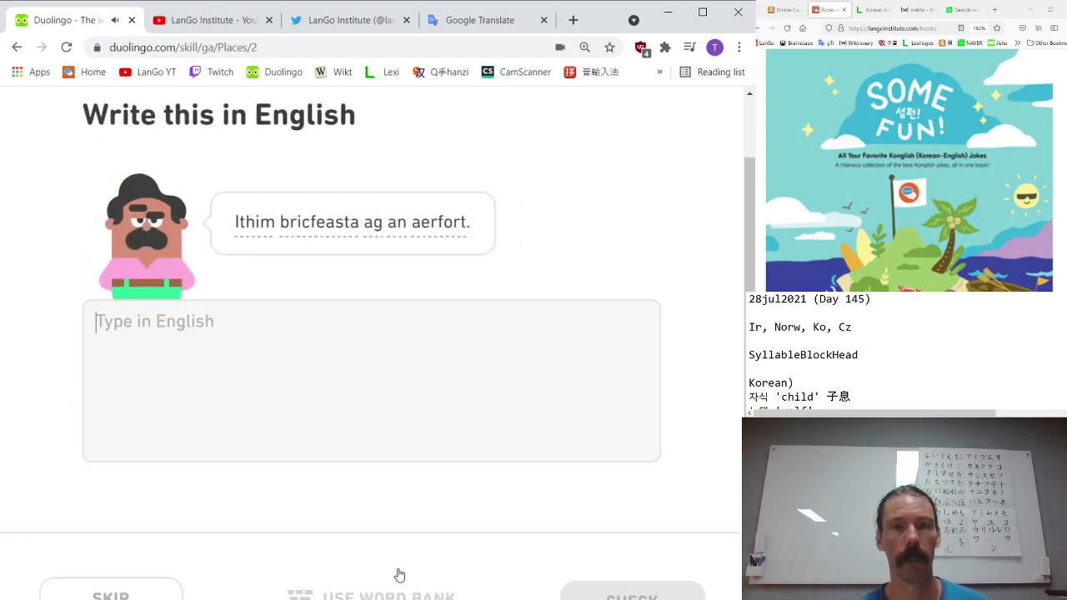
{"action": "type", "text": "i ea"}
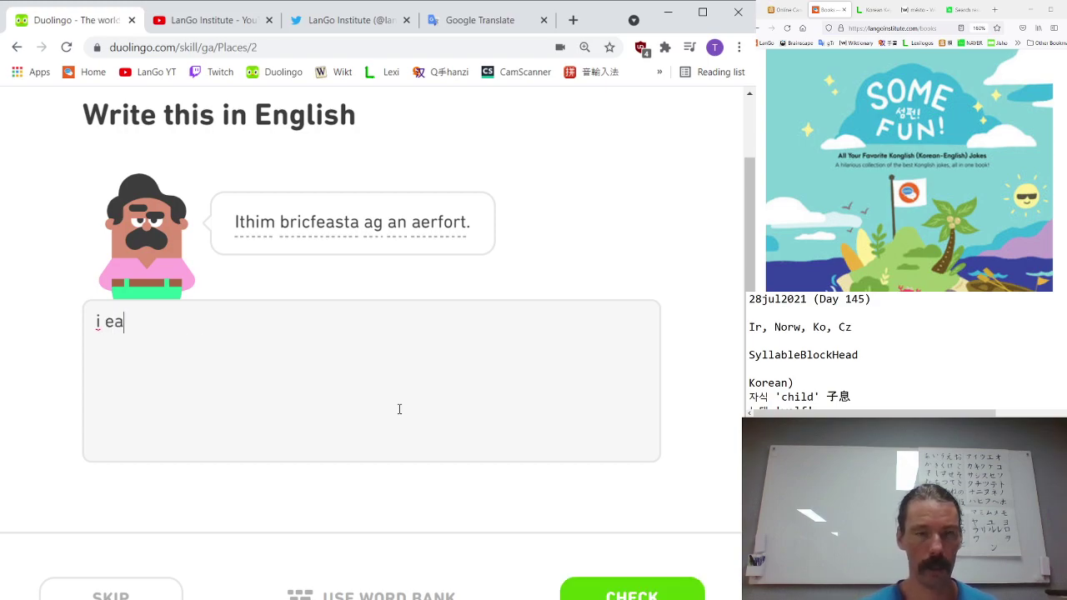
{"action": "type", "text": "t b"}
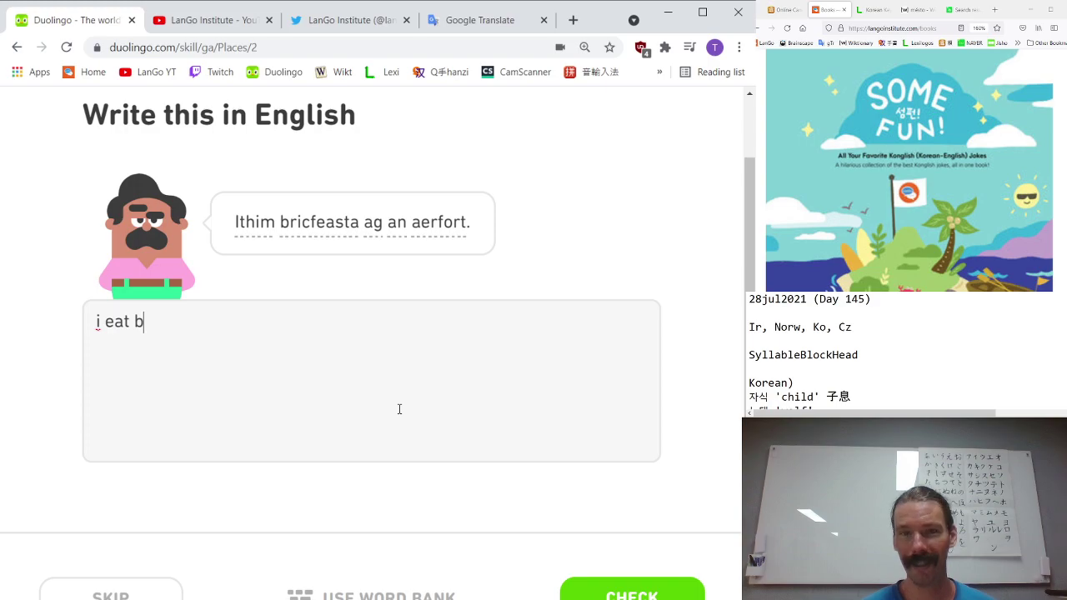
{"action": "type", "text": "reakfast"}
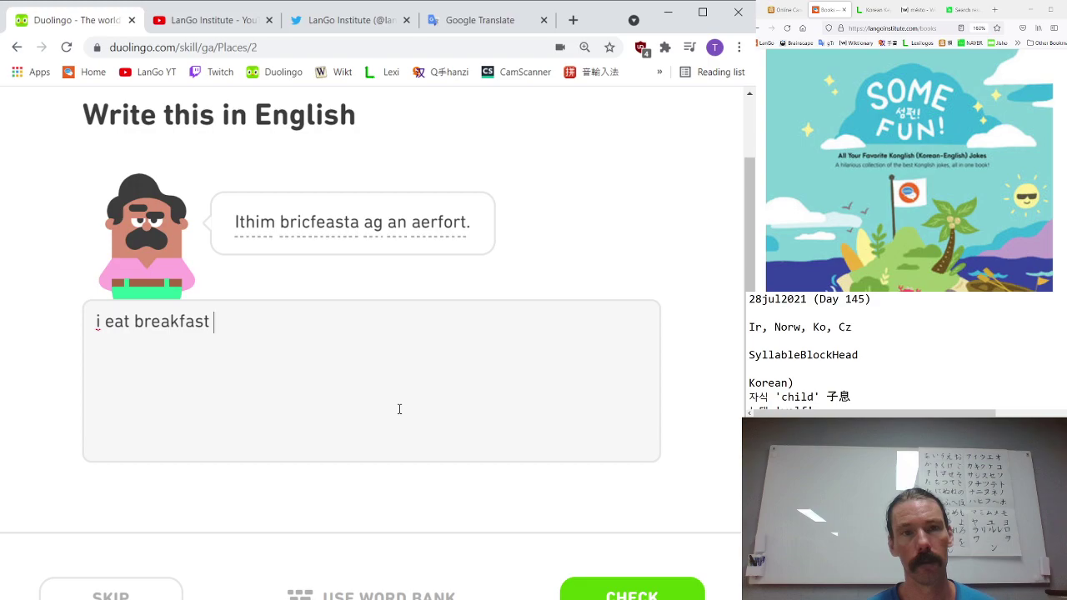
{"action": "type", "text": "at the a"}
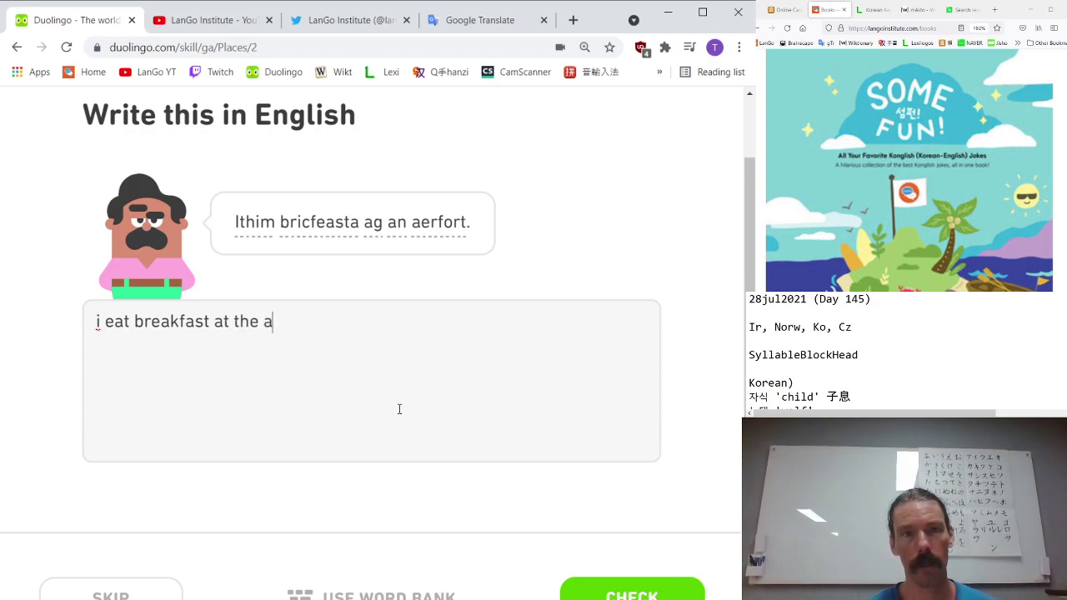
{"action": "type", "text": "irport"}
{"action": "key", "text": "Return"}
{"action": "key", "text": "Return"}
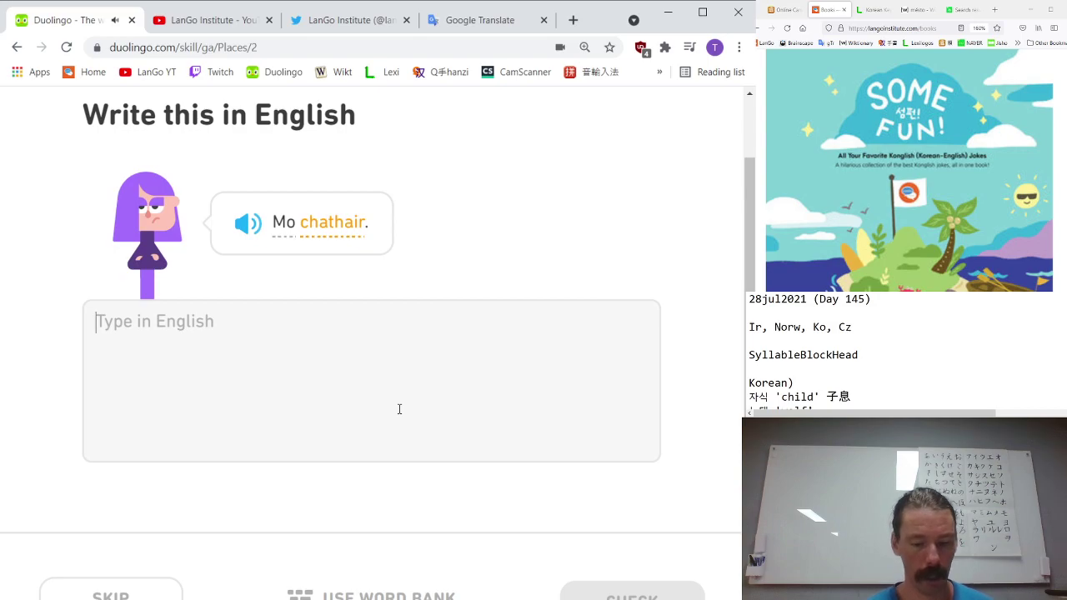
- Translate "Mo chathair" as "my city", replaying its audio, submit it and continue
{"action": "type", "text": "my"}
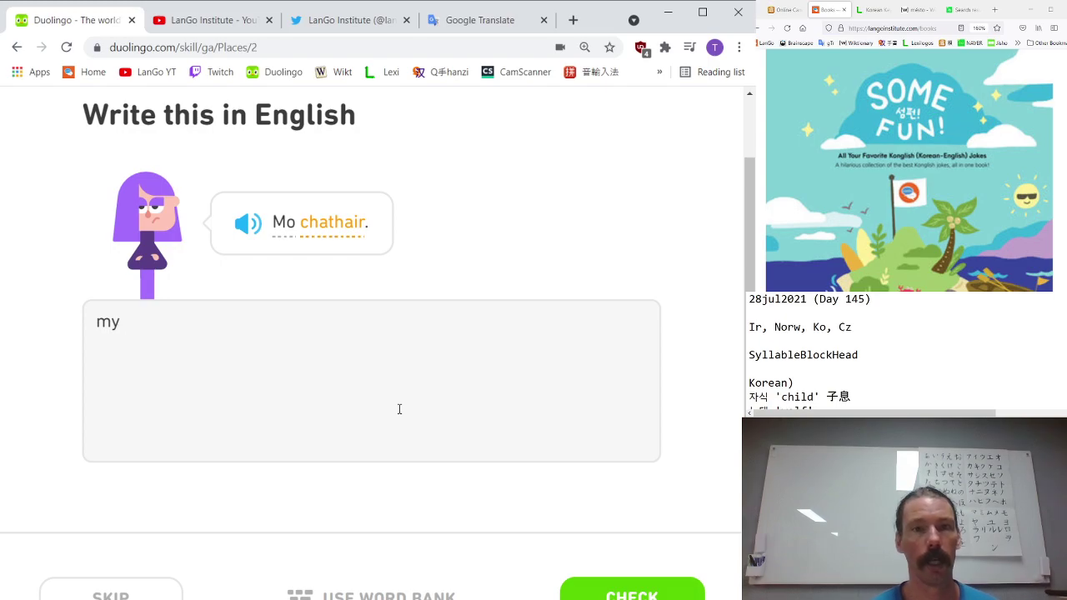
{"action": "left_click", "coordinate": [251, 225]}
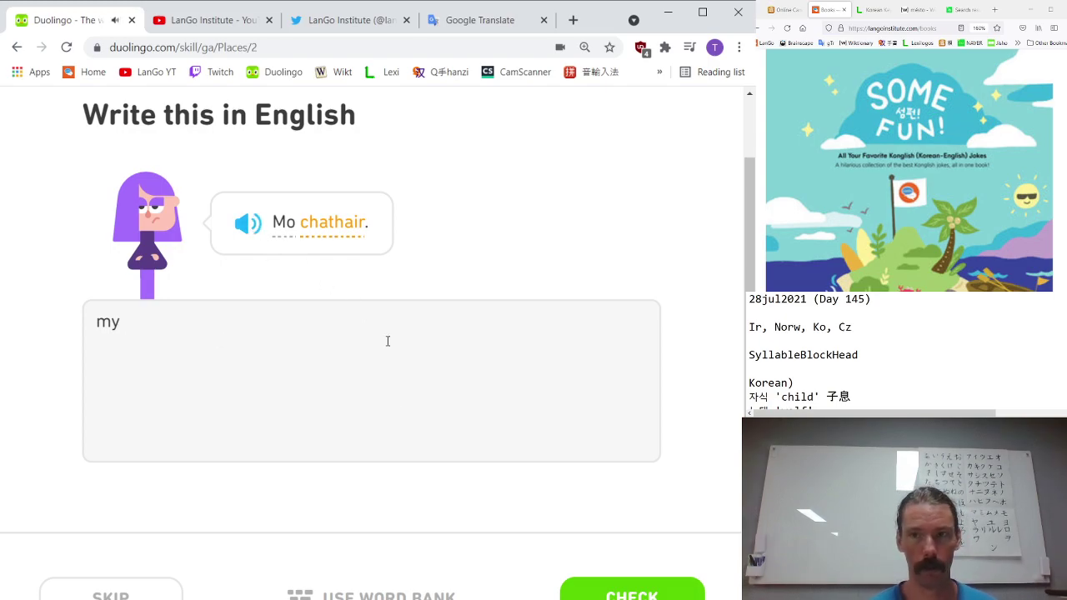
{"action": "type", "text": "cit"}
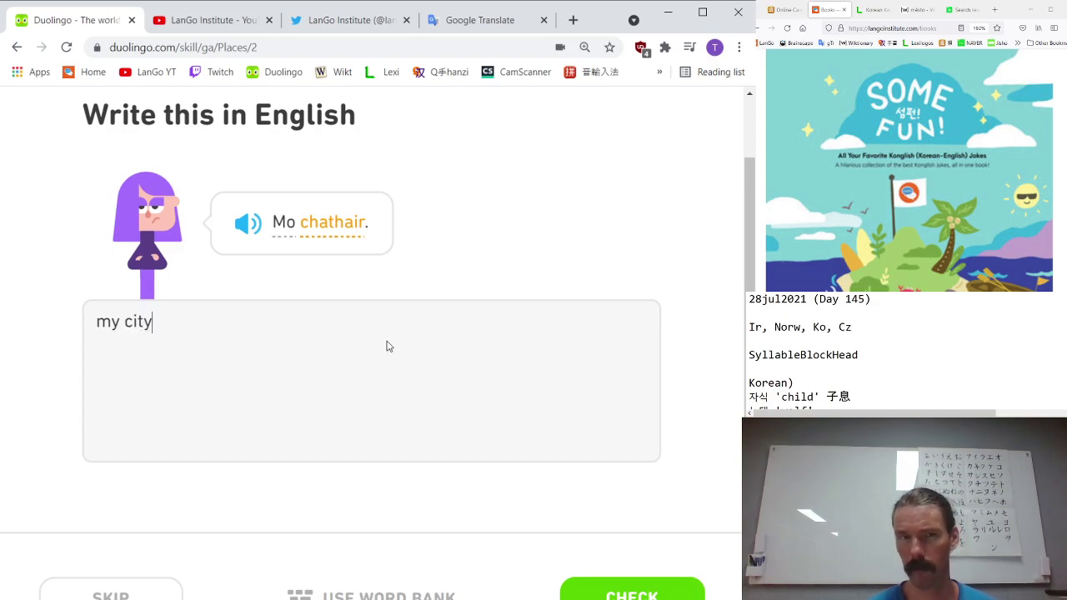
{"action": "type", "text": "y"}
{"action": "key", "text": "Return"}
{"action": "key", "text": "Return"}
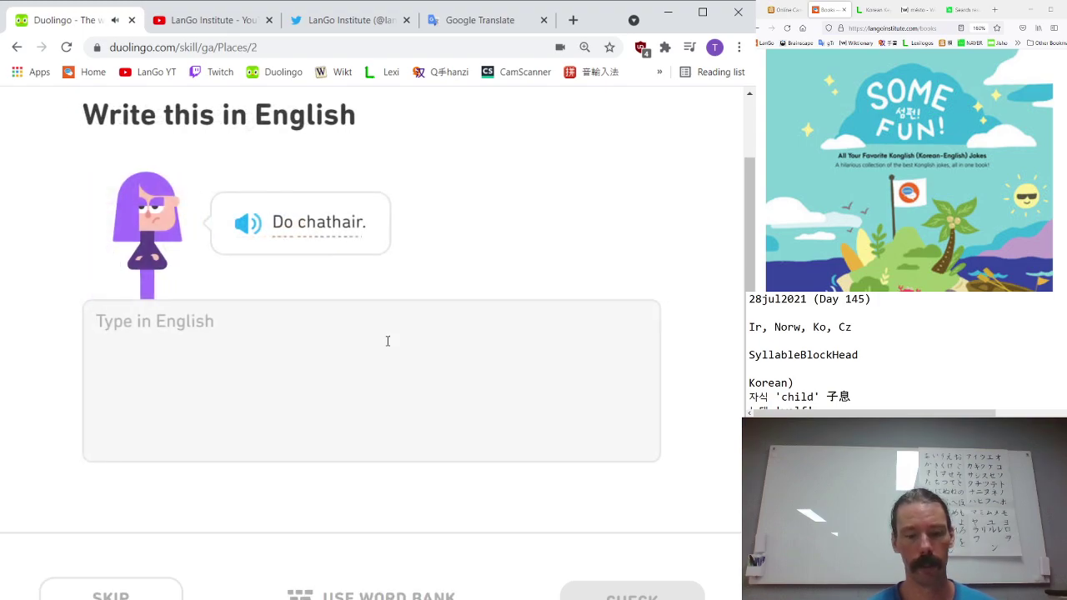
- Translate "Do chathair" as "your city", submit it and continue
{"action": "type", "text": "your city"}
{"action": "key", "text": "Return"}
{"action": "key", "text": "Return"}
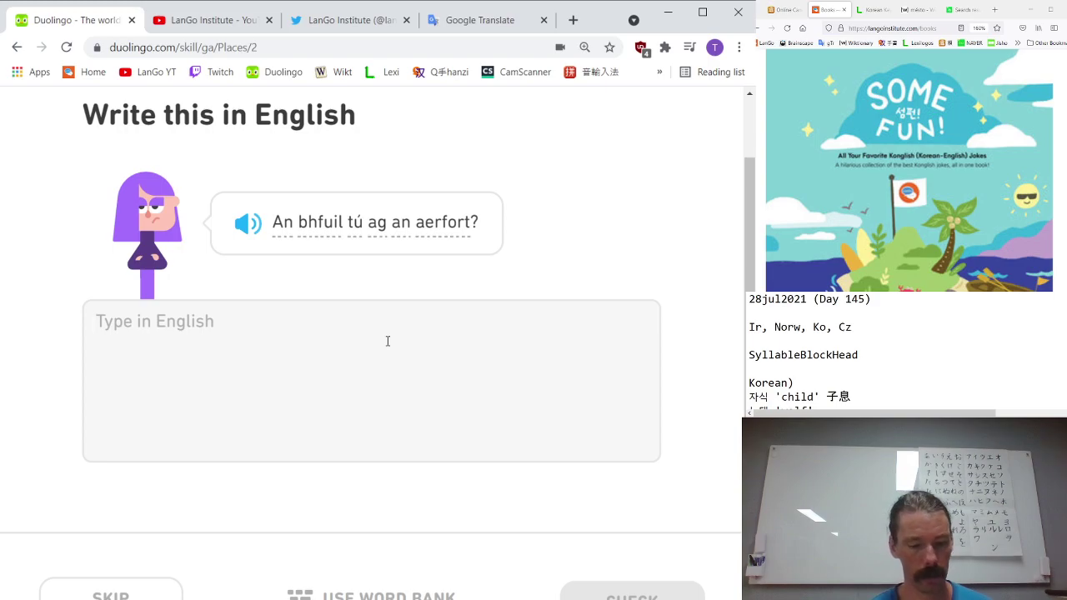
- Translate "An bhfuil tú ag an aerfort?" as "are you at the airport", submit it and continue
{"action": "type", "text": "are you"}
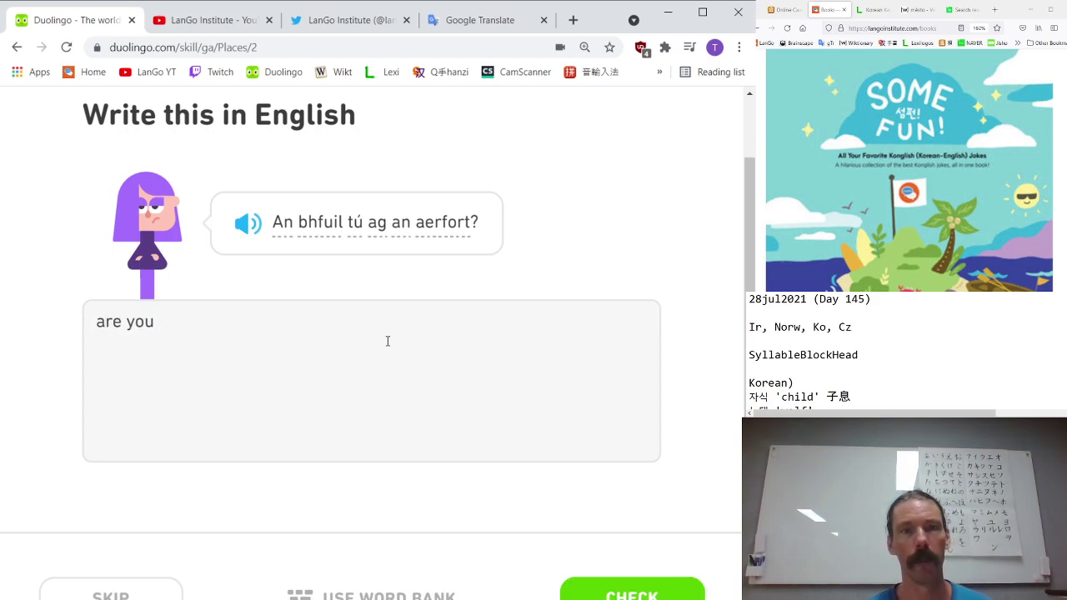
{"action": "type", "text": " at the "}
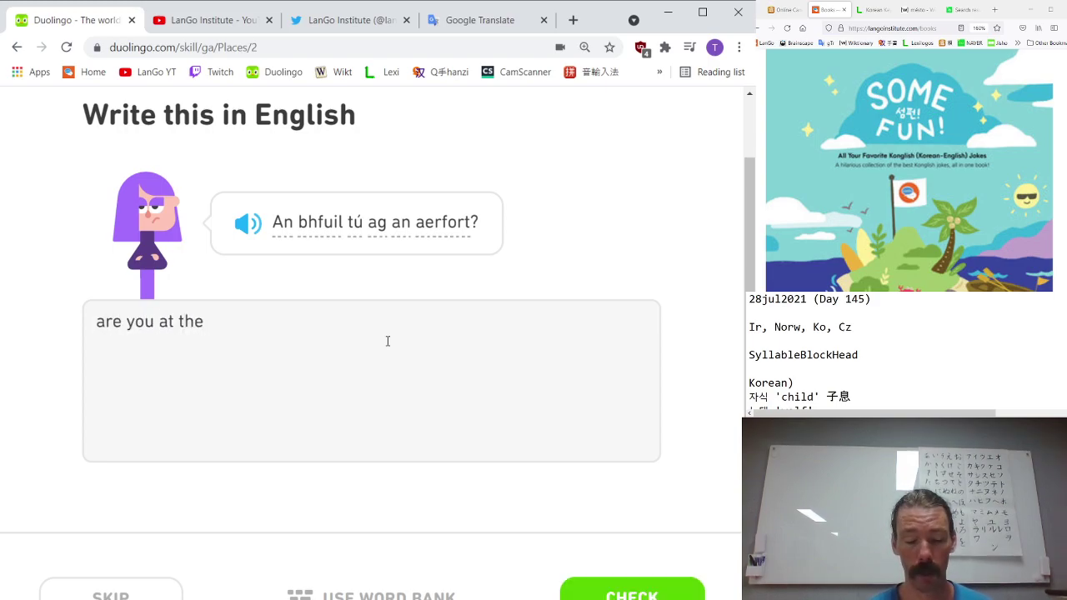
{"action": "type", "text": "air"}
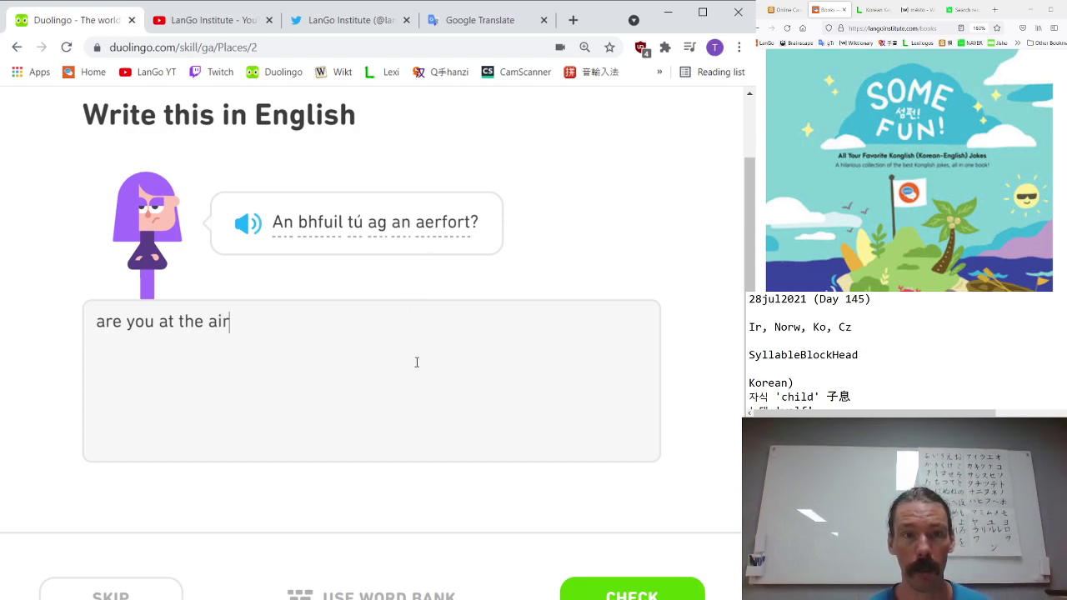
{"action": "type", "text": "port"}
{"action": "key", "text": "Return"}
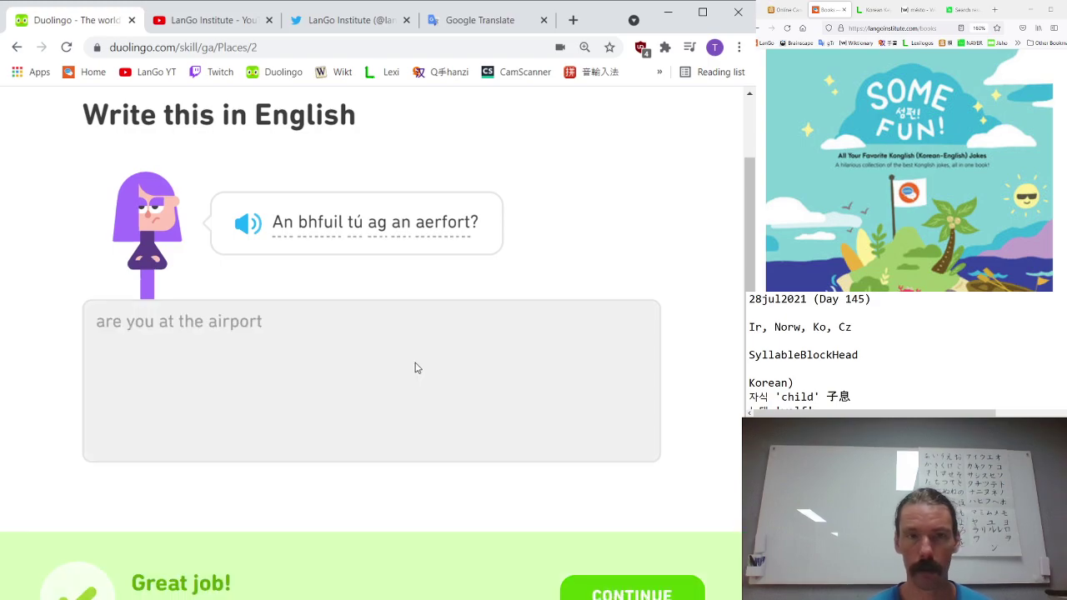
{"action": "key", "text": "Return"}
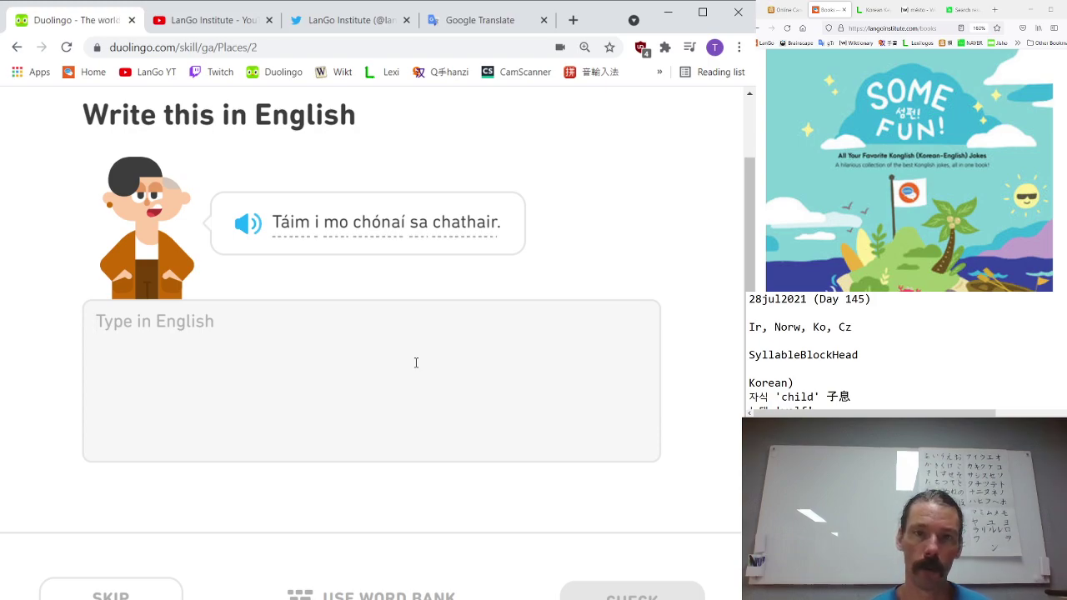
- Translate "Táim i mo chónaí sa chathair" as "i live in the city", submit it and continue
{"action": "type", "text": "i live"}
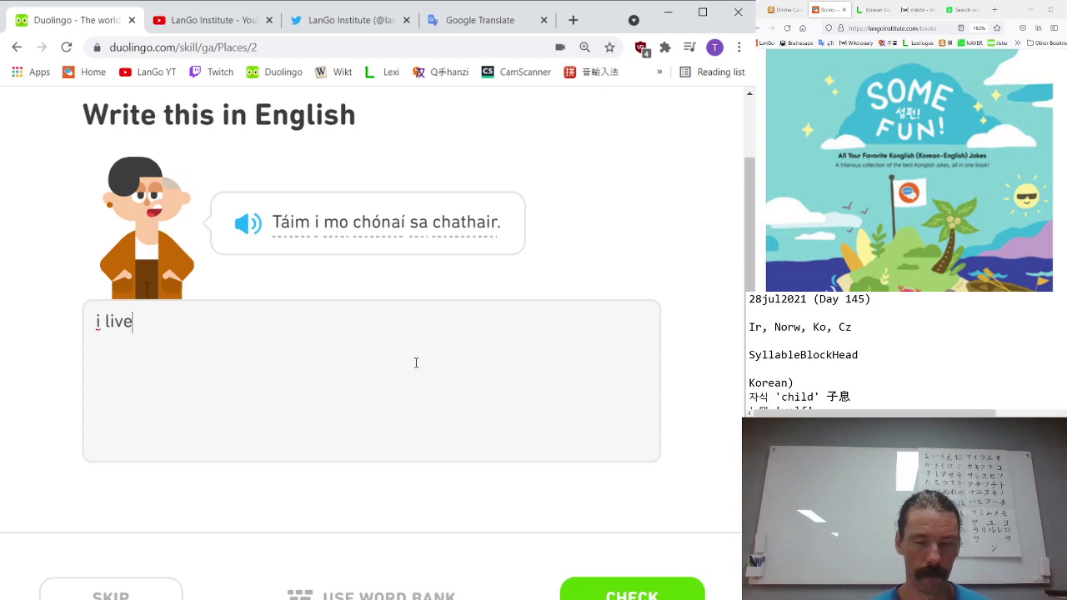
{"action": "type", "text": " in the city"}
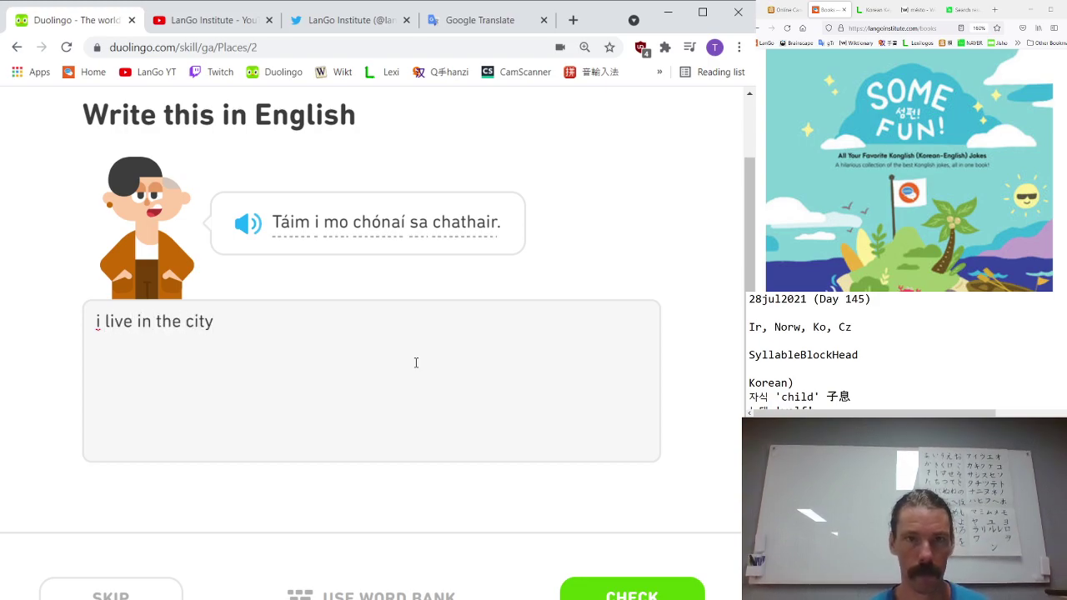
{"action": "key", "text": "Return"}
{"action": "key", "text": "Return"}
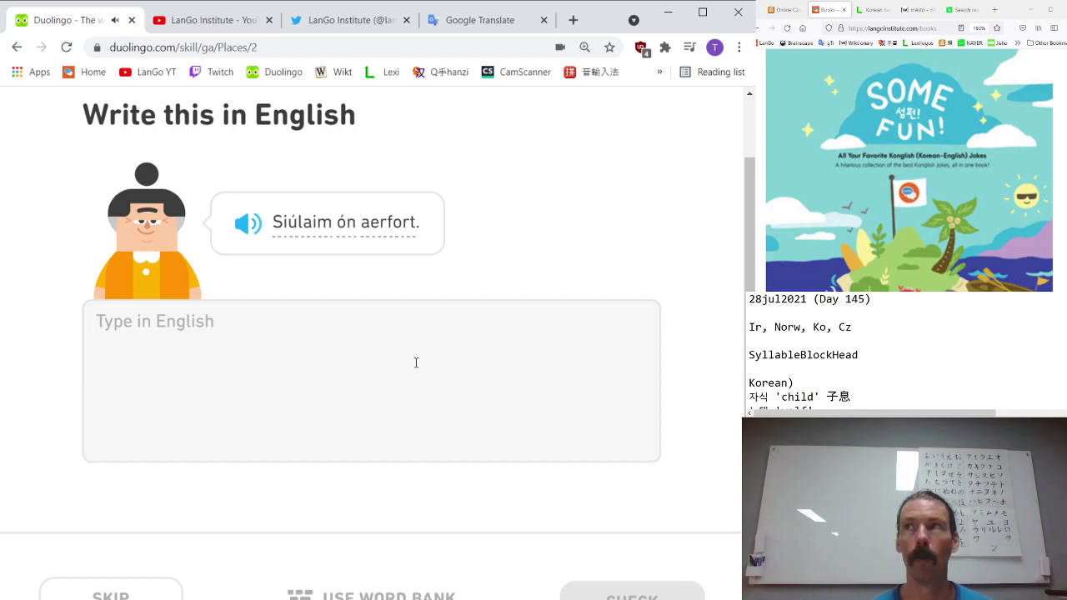
- Translate "Siúlaim ón aerfort" as "i walk from the airport", checking the hint for "ón", submit it and continue
{"action": "mouse_move", "coordinate": [345, 231]}
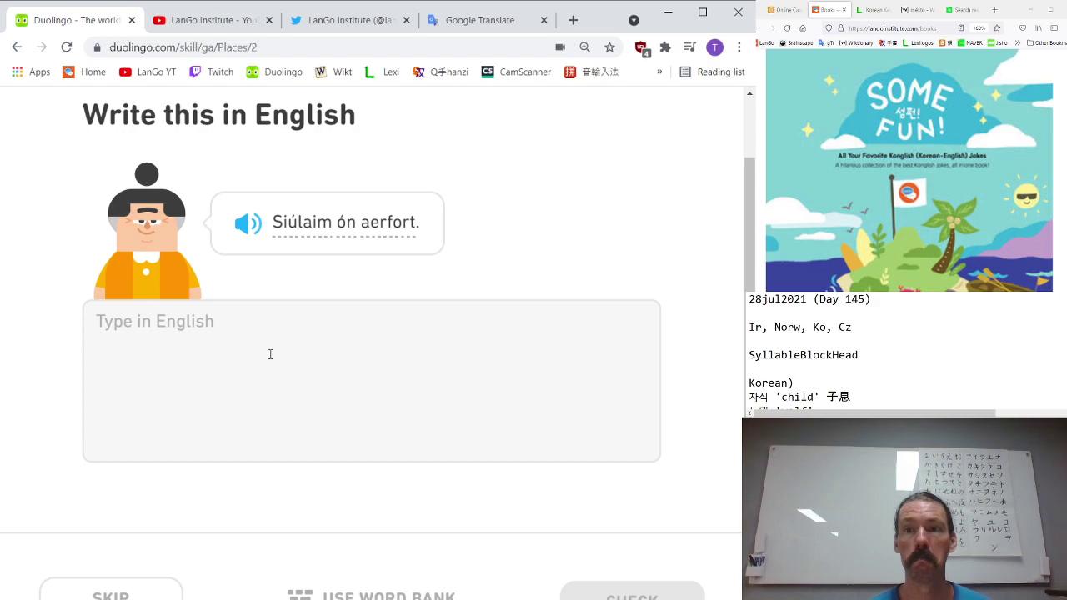
{"action": "type", "text": "i walk "}
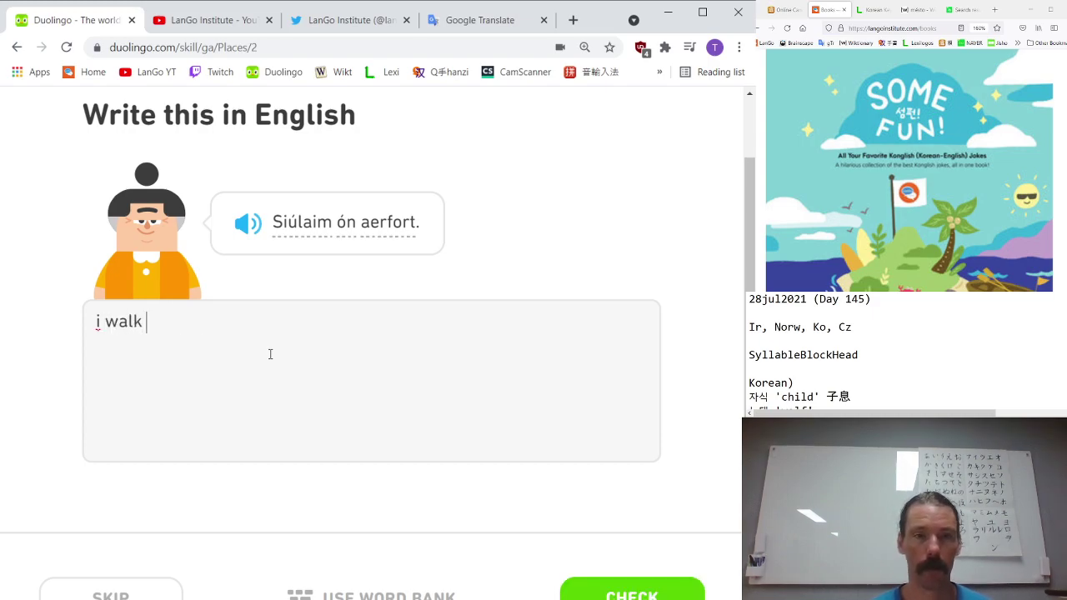
{"action": "type", "text": "from the airport"}
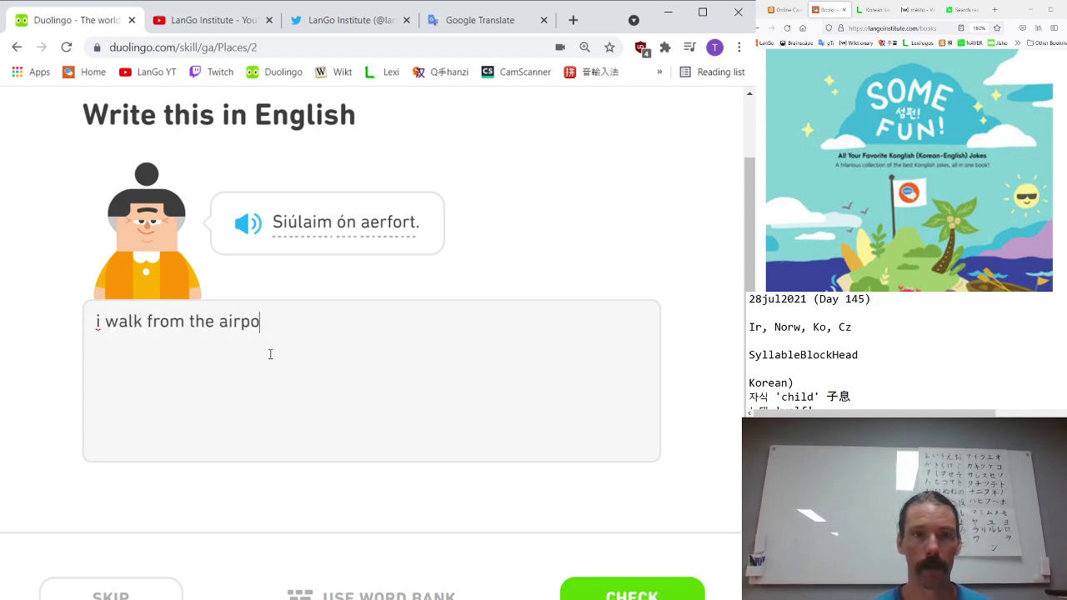
{"action": "key", "text": "Return"}
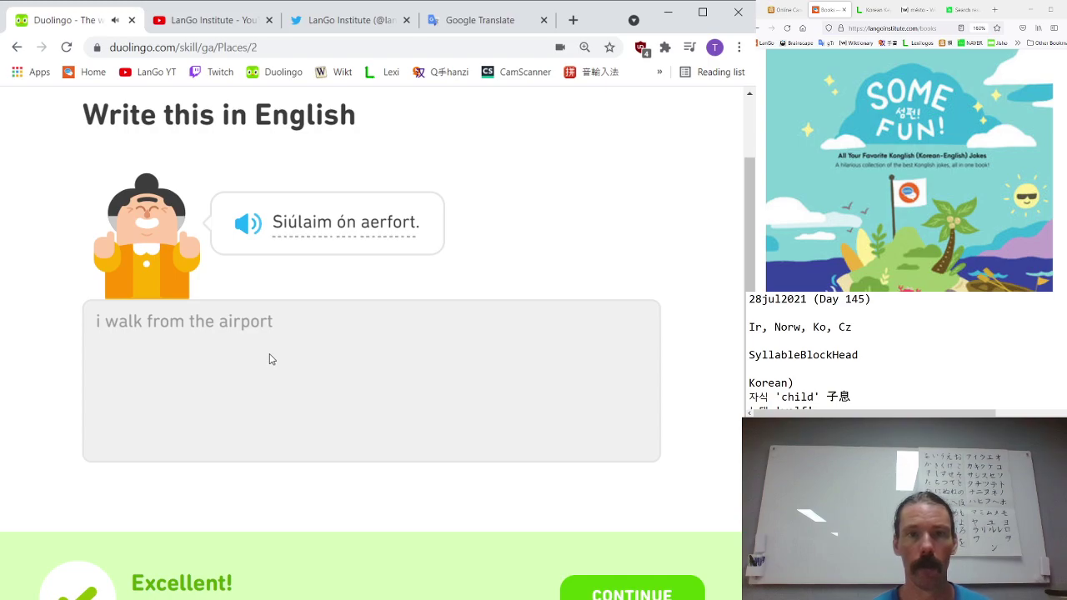
{"action": "key", "text": "Return"}
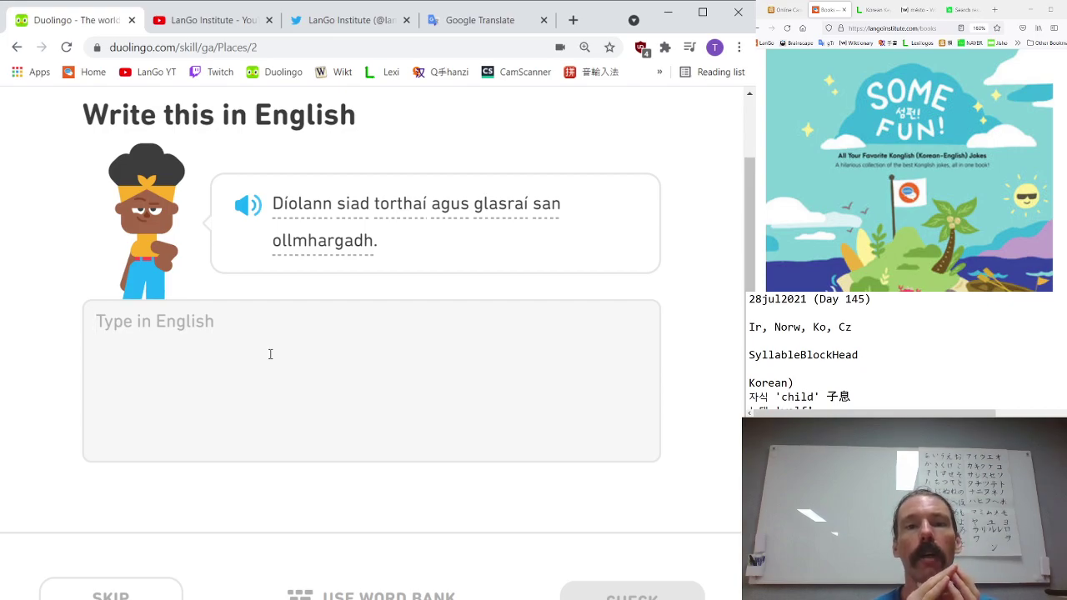
- Translate "Díolann siad torthaí agus glasraí san ollmhargadh" as "they sell fruits and vegetables in the supermarket", submit it and continue
{"action": "type", "text": "th"}
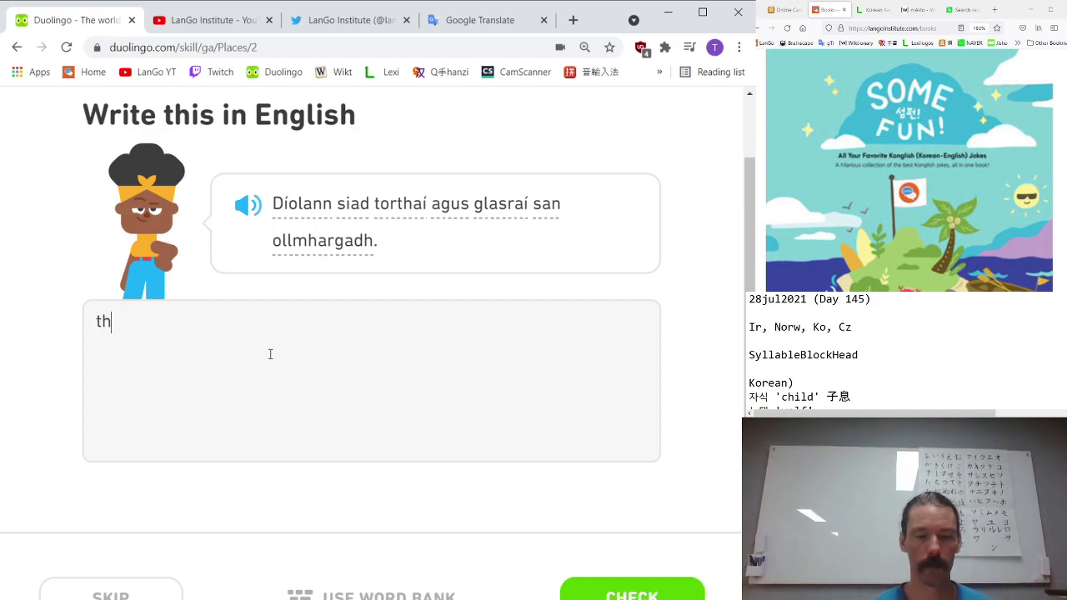
{"action": "type", "text": "ey sell fru"}
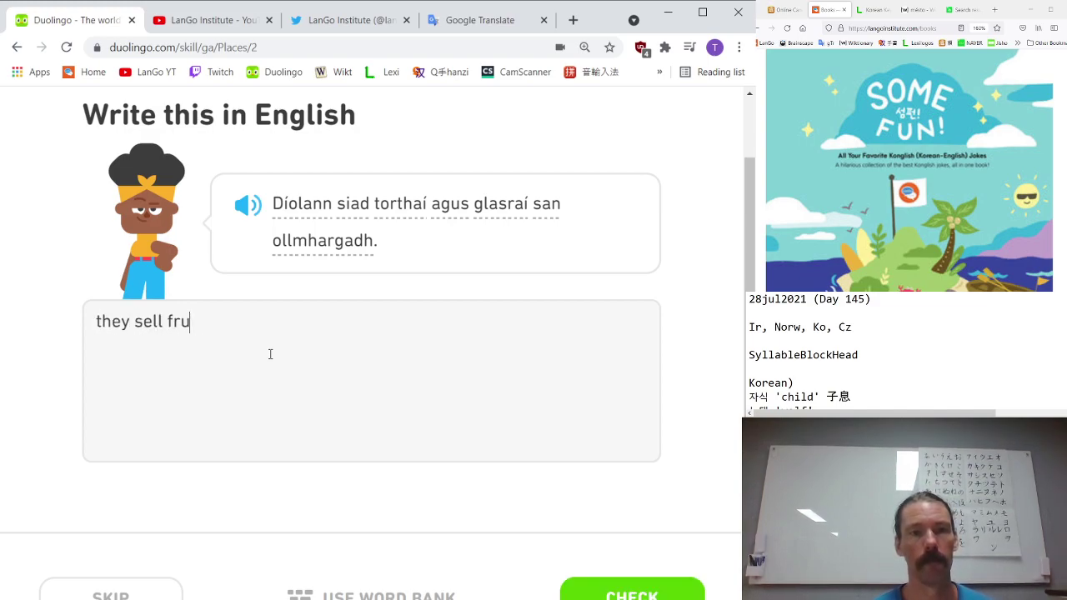
{"action": "type", "text": "its and vegeta"}
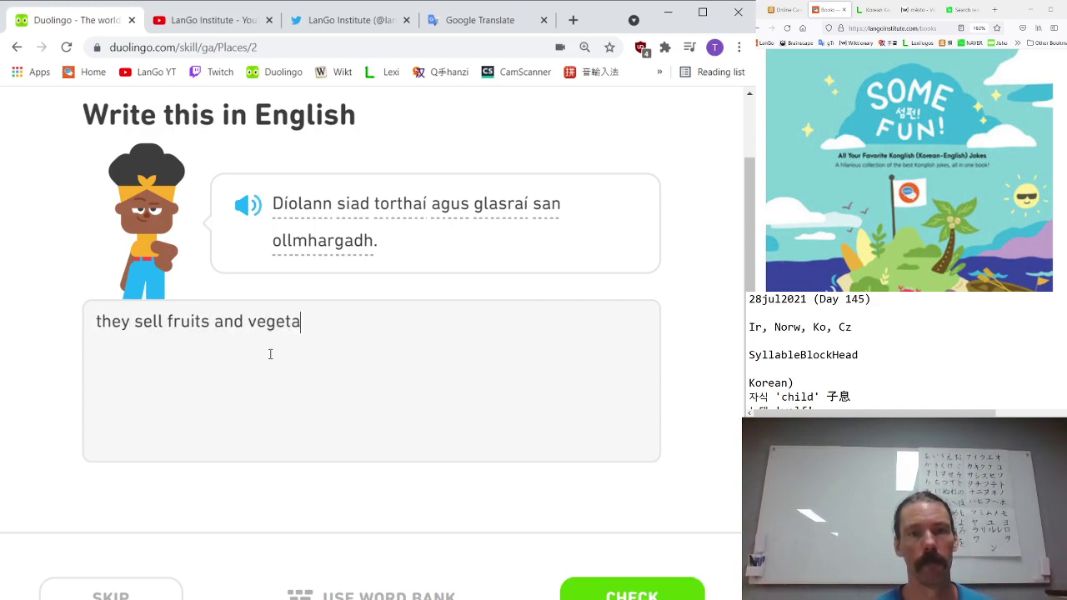
{"action": "type", "text": "bles in the supermarket"}
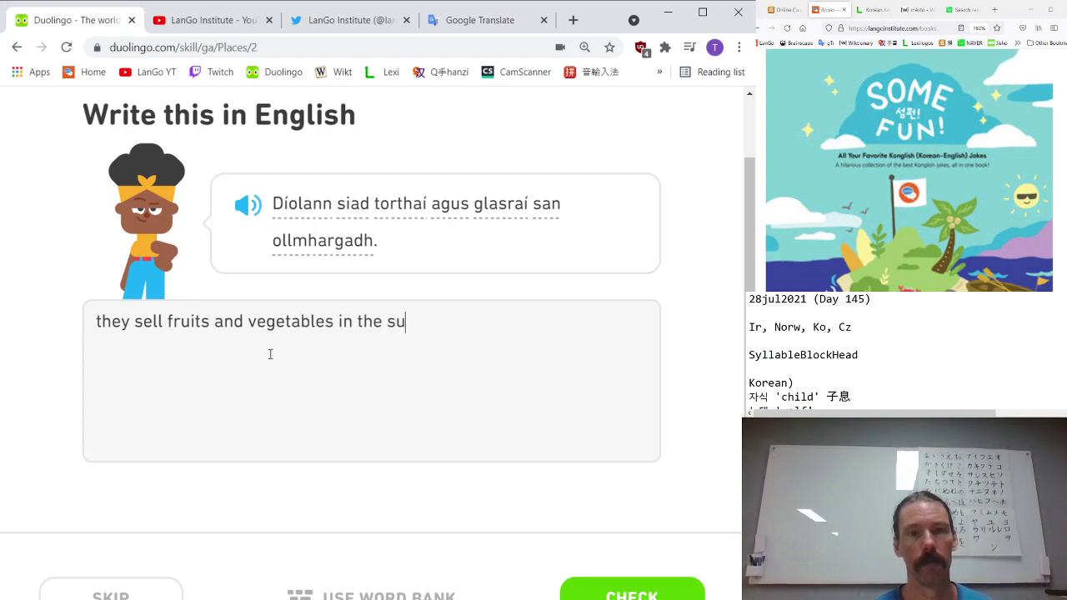
{"action": "key", "text": "Return"}
{"action": "key", "text": "Return"}
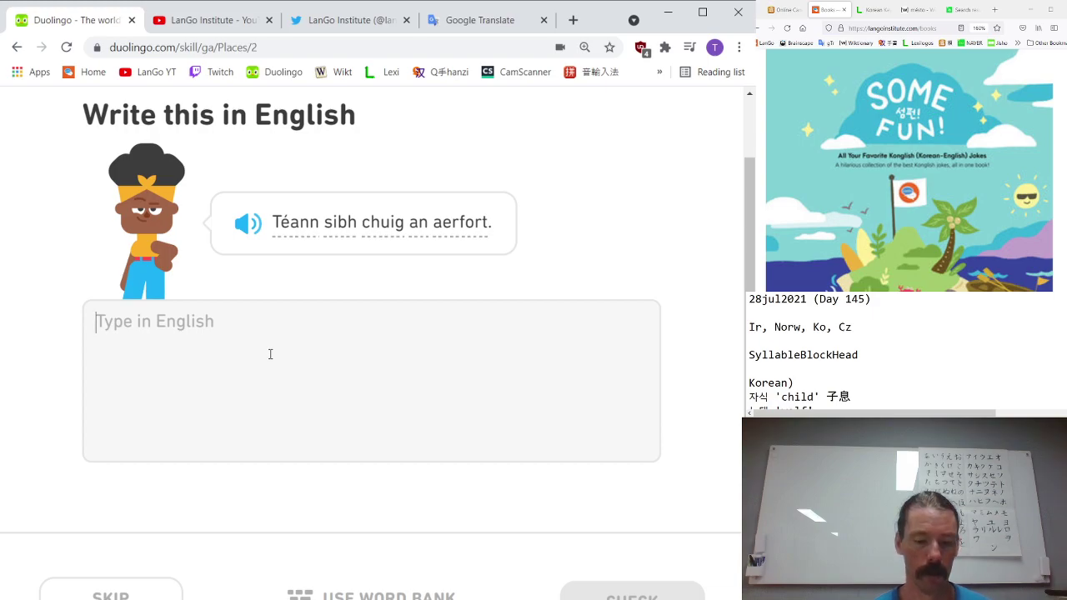
- Translate "Téann sibh chuig an aerfort" as "you go to the airport", correcting the spelling of "airport", submit it and continue
{"action": "type", "text": "you go t"}
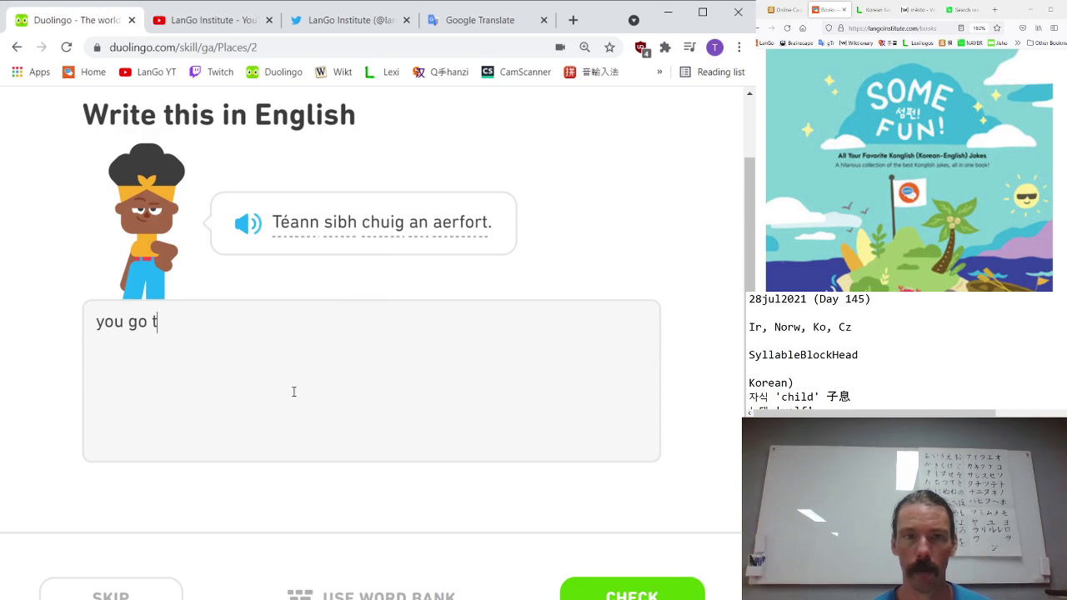
{"action": "type", "text": "o the"}
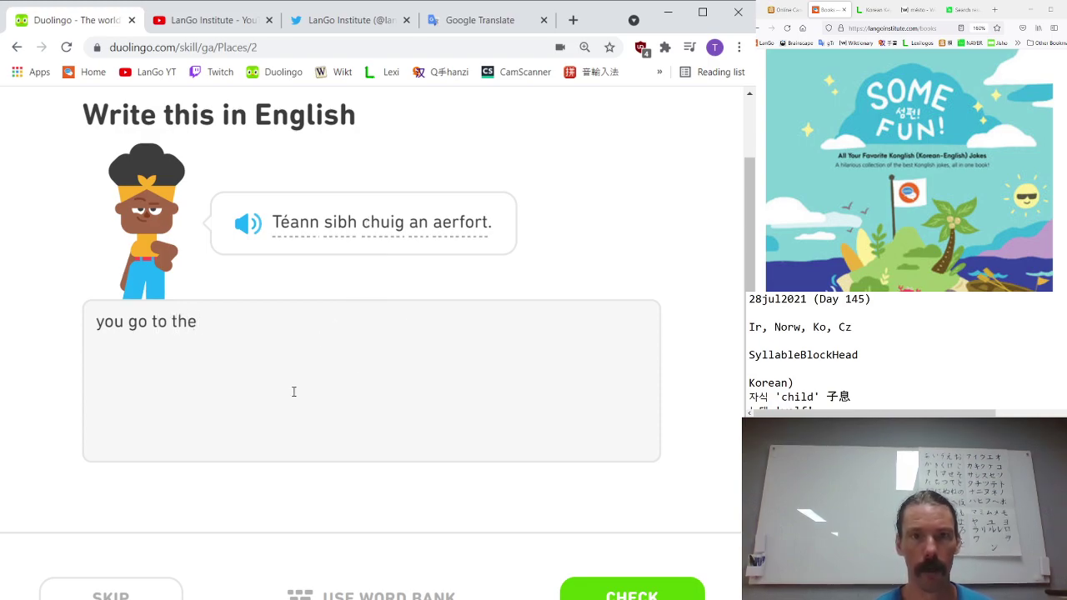
{"action": "type", "text": " aiport"}
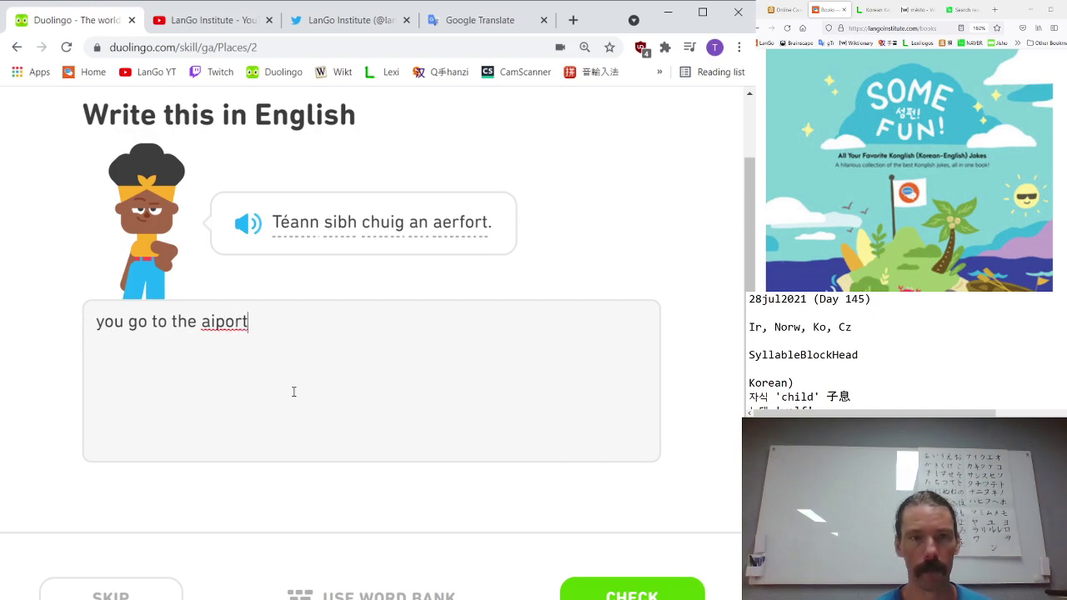
{"action": "key", "text": "Left"}
{"action": "key", "text": "Left"}
{"action": "key", "text": "Left"}
{"action": "key", "text": "Left"}
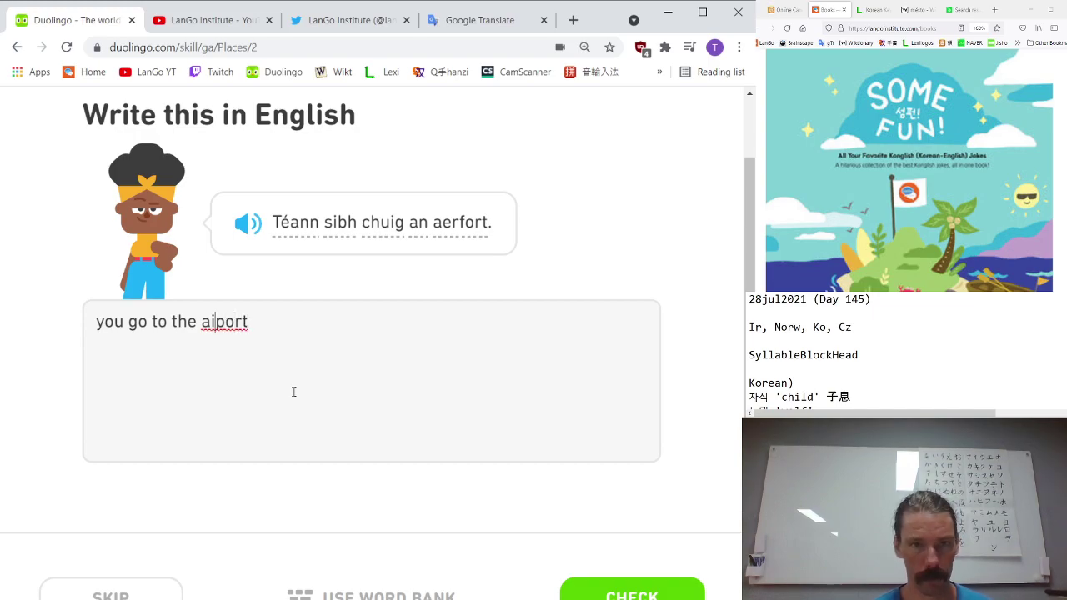
{"action": "type", "text": "r"}
{"action": "key", "text": "Return"}
{"action": "key", "text": "Return"}
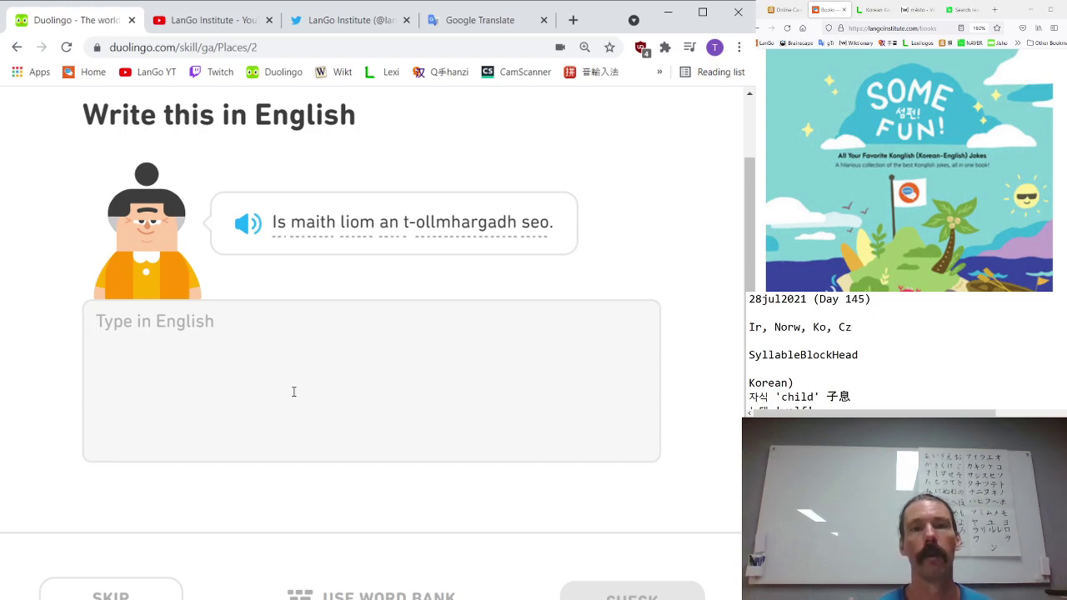
- Try to translate "Is maith liom an t-ollmhargadh seo" as "i like that supermarket", submit it and continue
{"action": "type", "text": "i l"}
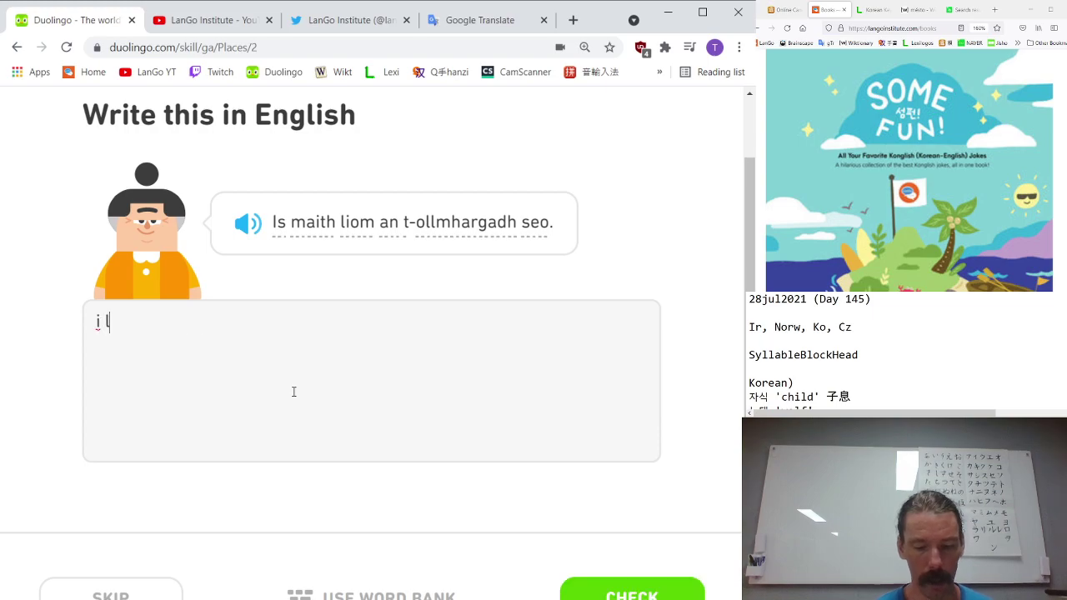
{"action": "type", "text": "ike that supermarke"}
{"action": "type", "text": "t"}
{"action": "key", "text": "Return"}
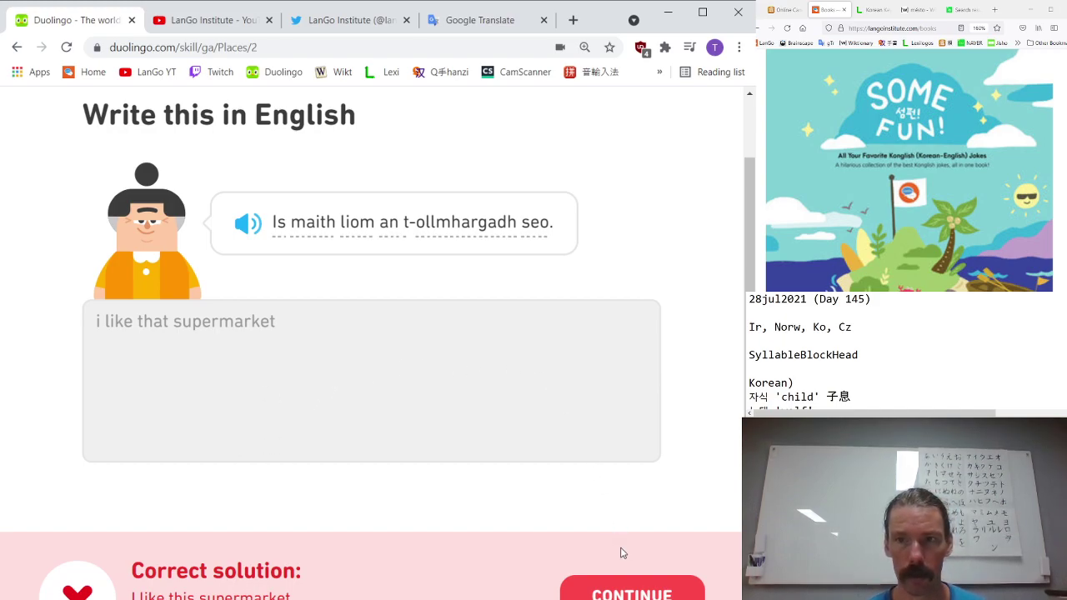
{"action": "left_click", "coordinate": [629, 596]}
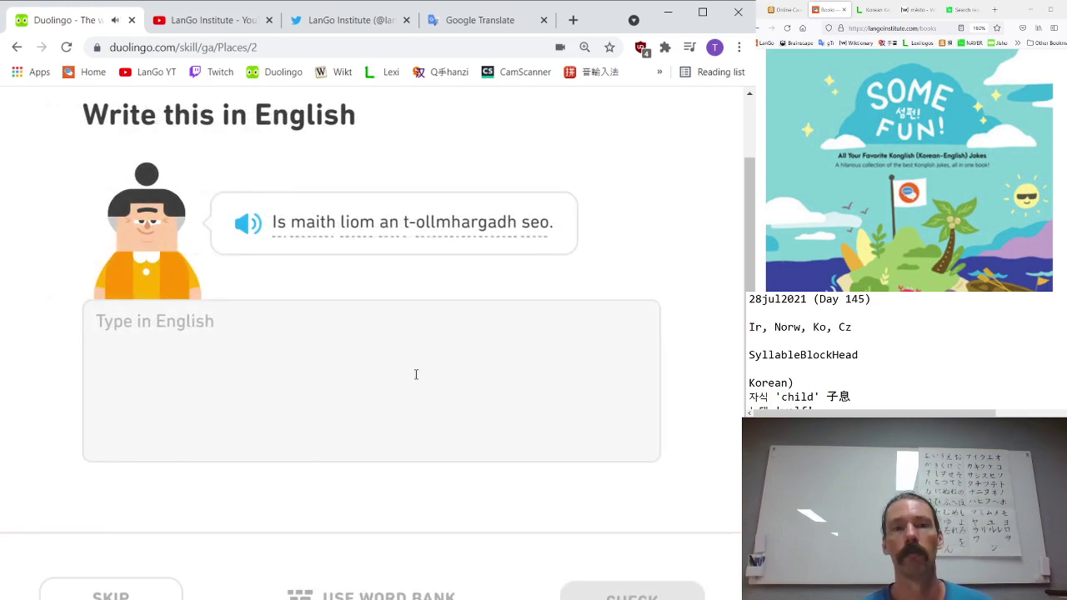
- Translate "Is maith liom an t-ollmhargadh seo" as "i like this supermarket", submit it and leave the finished lesson
{"action": "type", "text": "i like"}
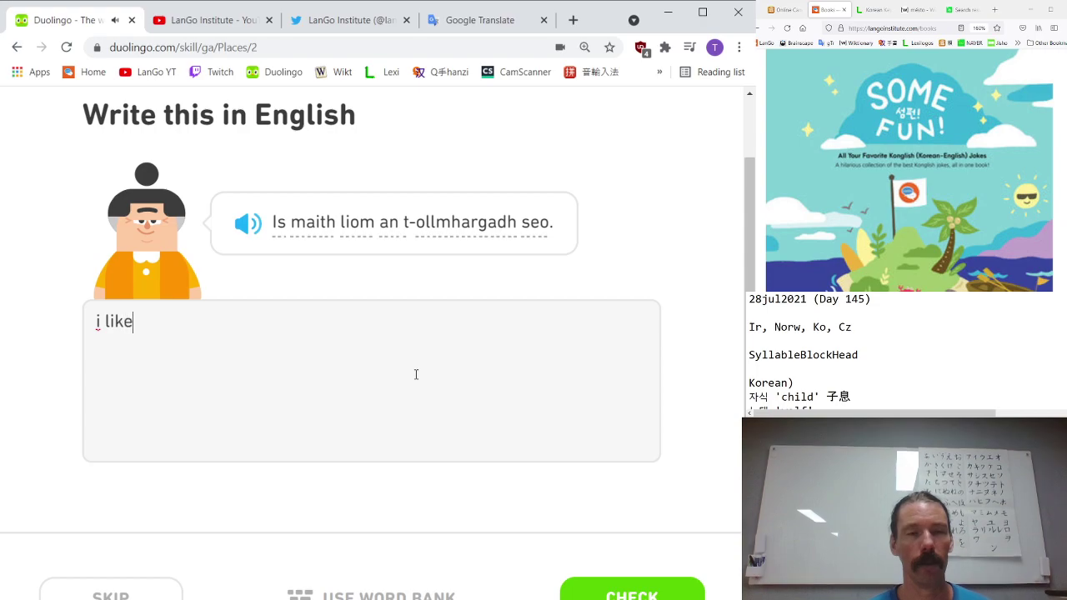
{"action": "type", "text": " this supermarket"}
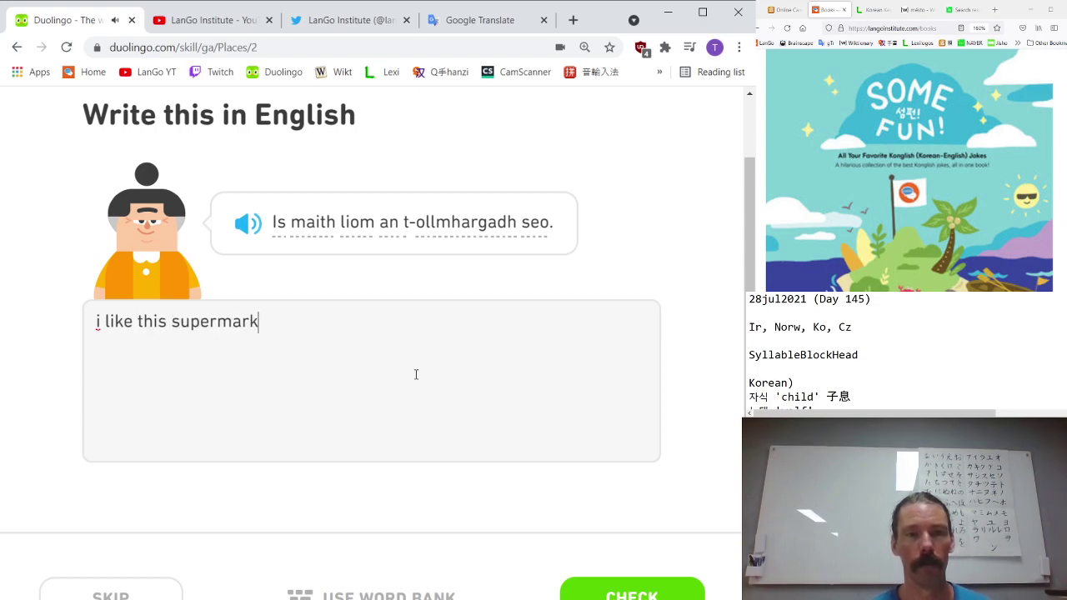
{"action": "key", "text": "Return"}
{"action": "key", "text": "Return"}
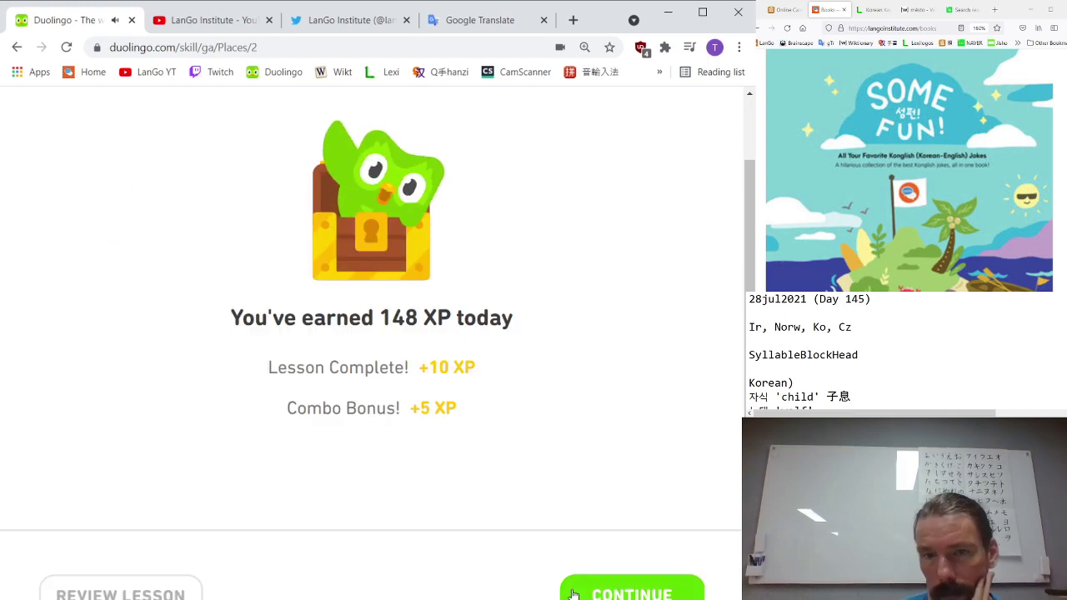
{"action": "left_click", "coordinate": [631, 589]}
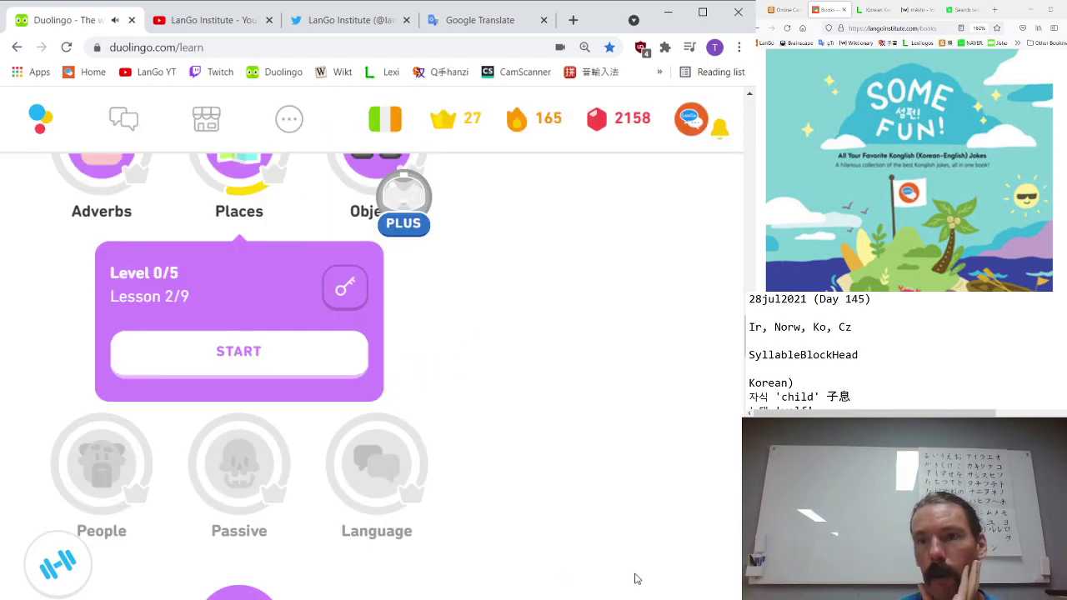
- Close the Places skill details and switch from the Irish course to the Chinese course
{"action": "left_click", "coordinate": [646, 441]}
{"action": "scroll", "coordinate": [656, 398], "scroll_direction": "up", "scroll_amount": 3}
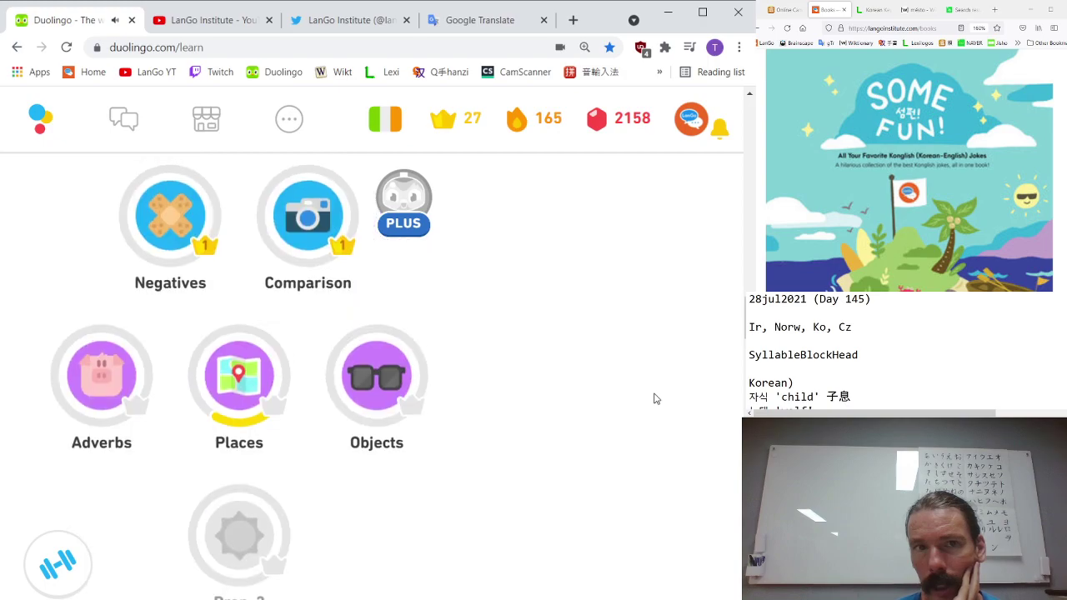
{"action": "scroll", "coordinate": [656, 397], "scroll_direction": "up", "scroll_amount": 3}
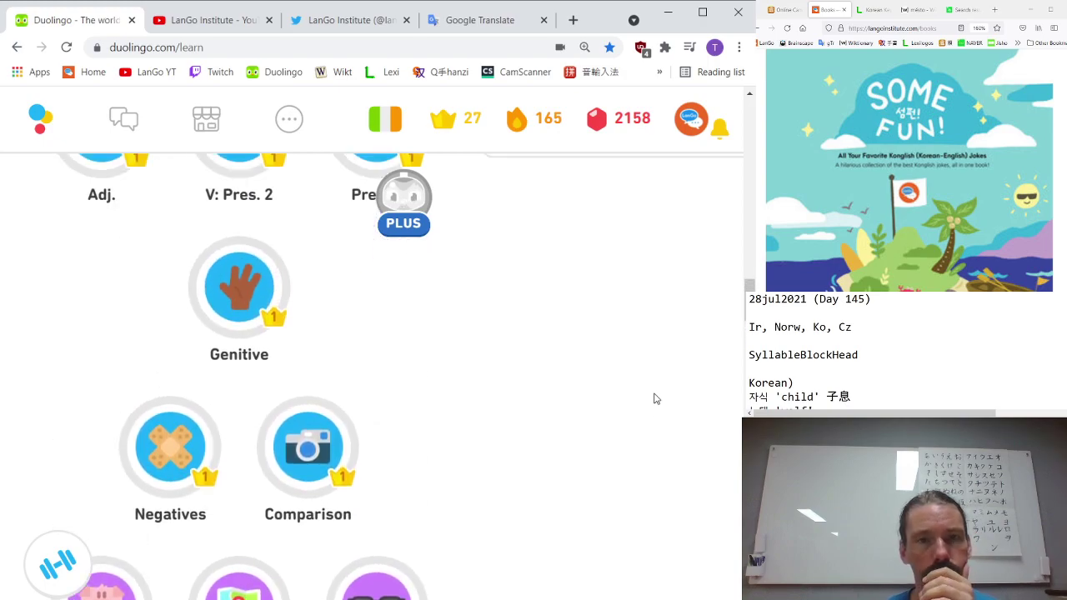
{"action": "mouse_move", "coordinate": [392, 123]}
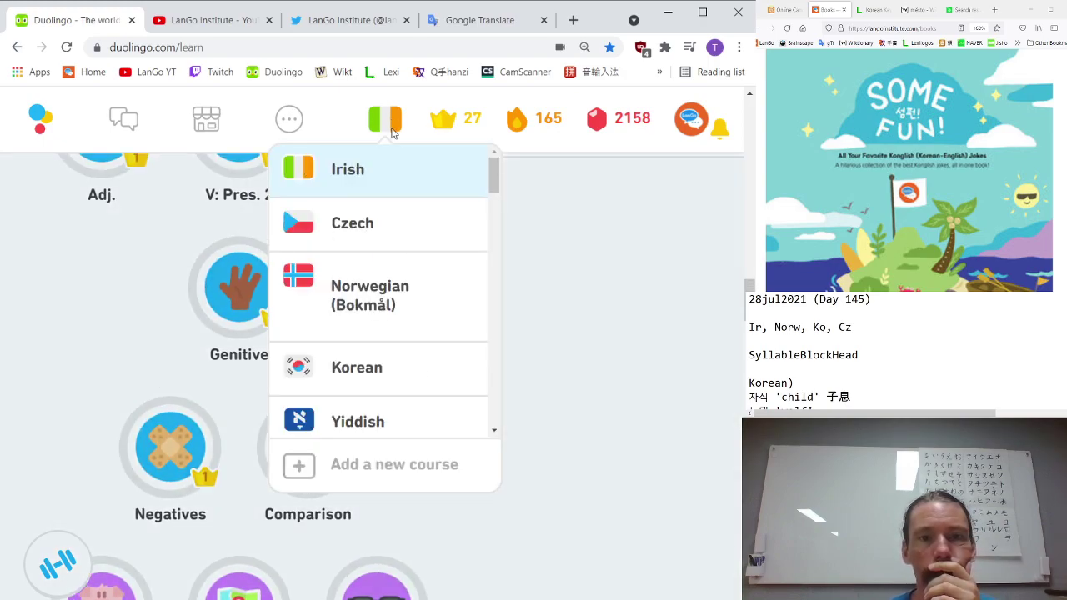
{"action": "scroll", "coordinate": [431, 265], "scroll_direction": "down", "scroll_amount": 2}
{"action": "scroll", "coordinate": [433, 264], "scroll_direction": "down", "scroll_amount": 3}
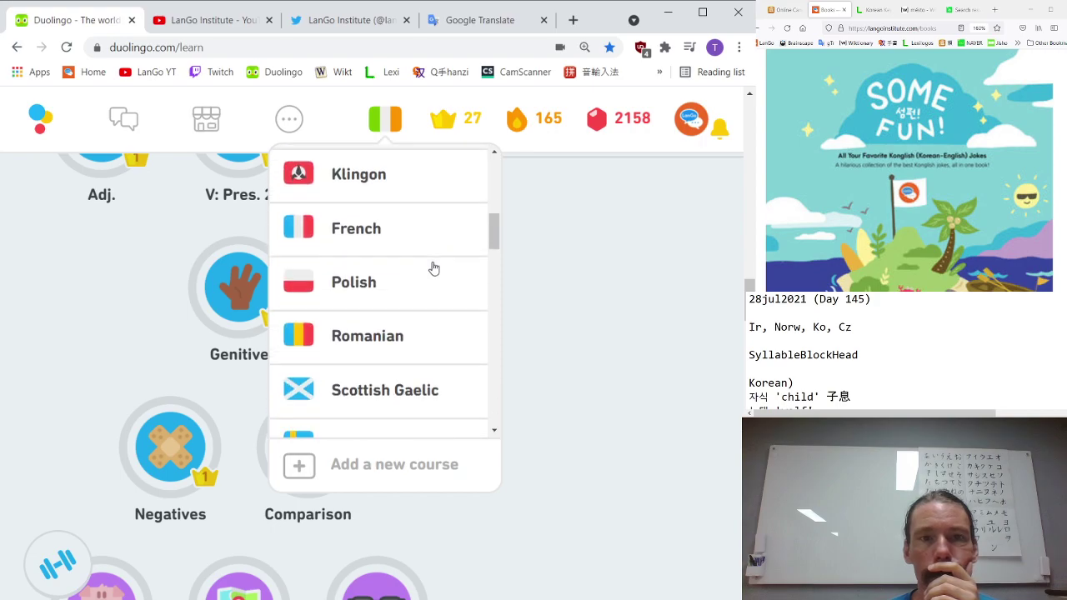
{"action": "scroll", "coordinate": [434, 266], "scroll_direction": "down", "scroll_amount": 2}
{"action": "scroll", "coordinate": [433, 270], "scroll_direction": "down", "scroll_amount": 3}
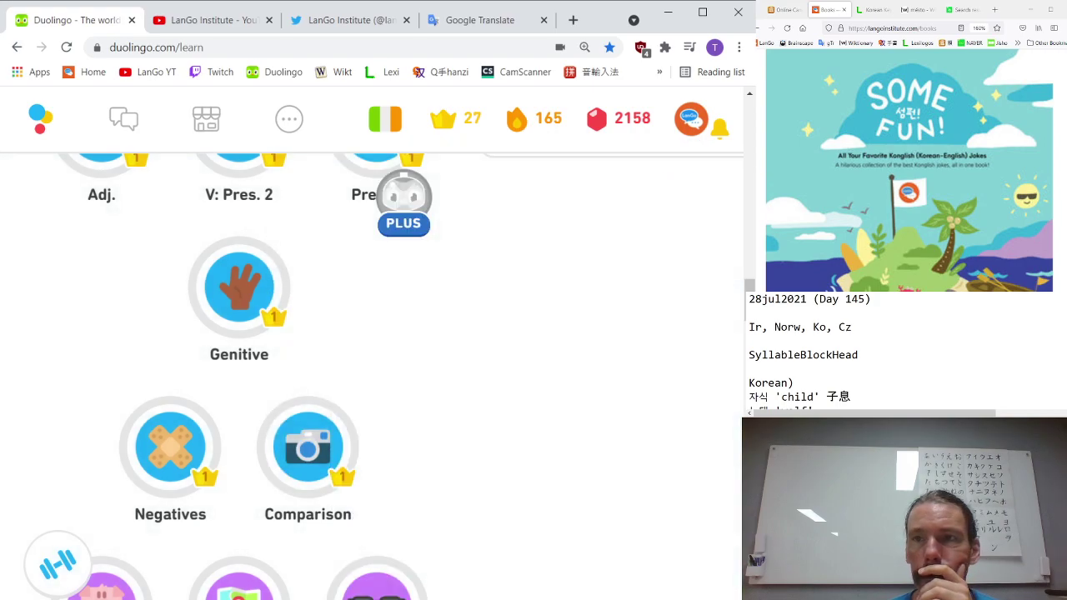
- Switch to the text notes and add ", Zh" to the end of the day's language list
{"action": "left_click", "coordinate": [943, 317]}
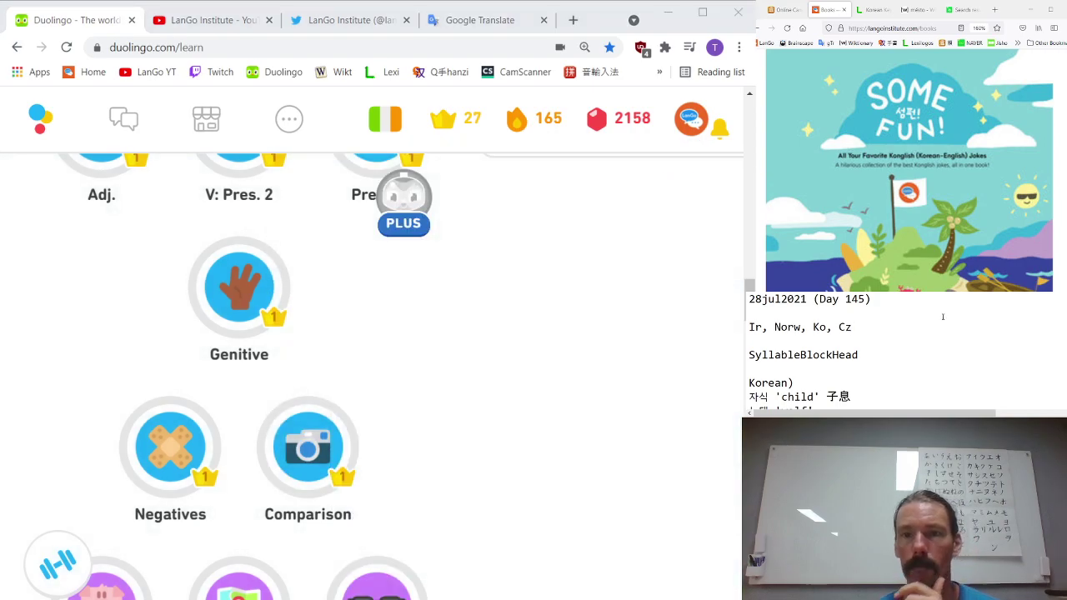
{"action": "type", "text": ", Zh"}
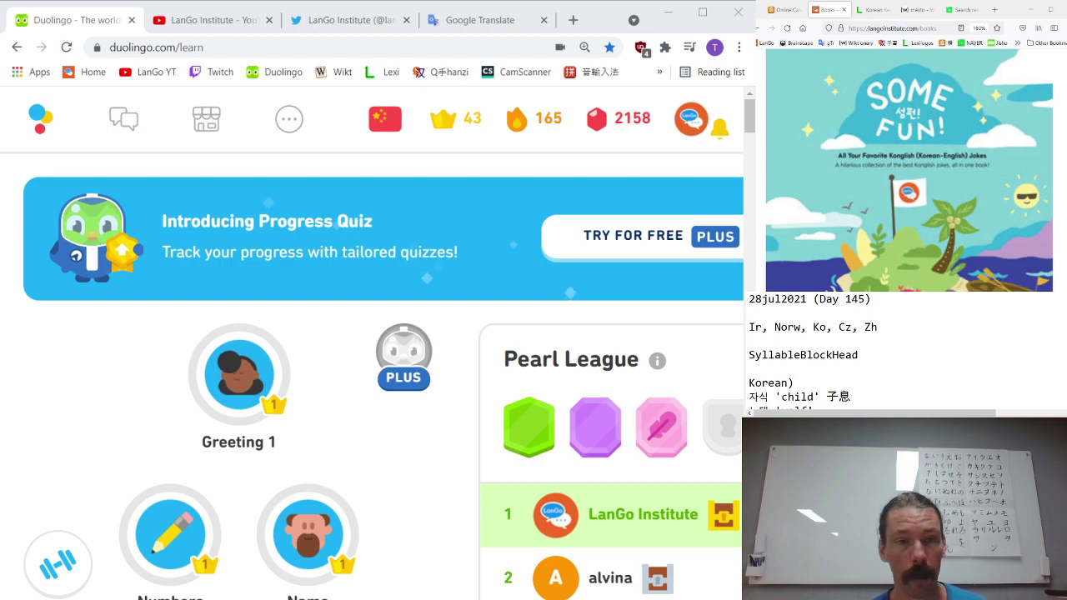
- Return to Duolingo and start the next lesson of the Shopping 2 skill in the Chinese course
{"action": "left_click", "coordinate": [131, 381]}
{"action": "scroll", "coordinate": [125, 387], "scroll_direction": "down", "scroll_amount": 3}
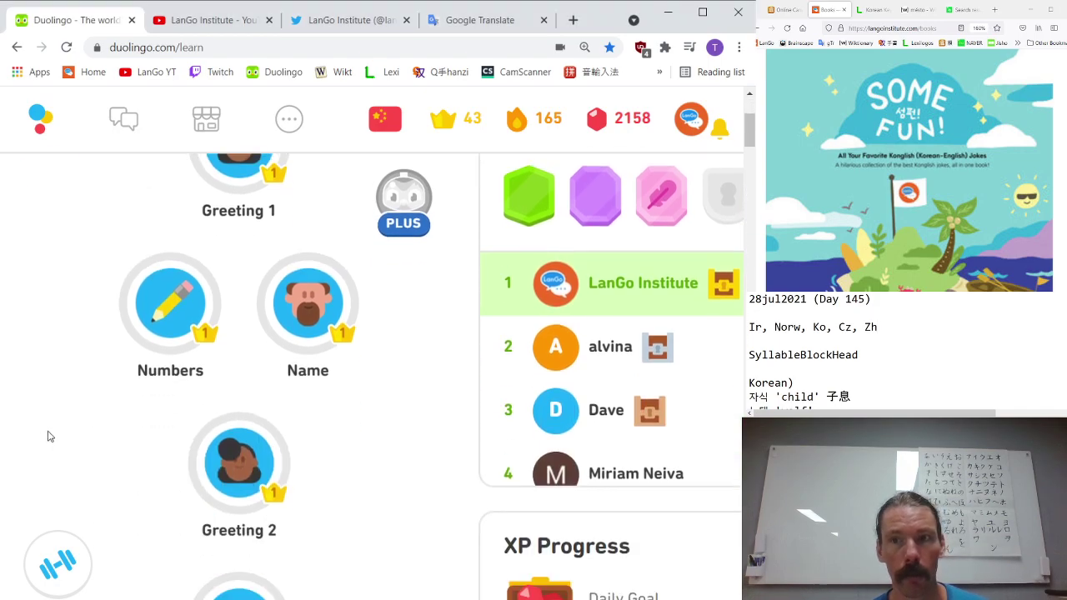
{"action": "scroll", "coordinate": [47, 436], "scroll_direction": "down", "scroll_amount": 15}
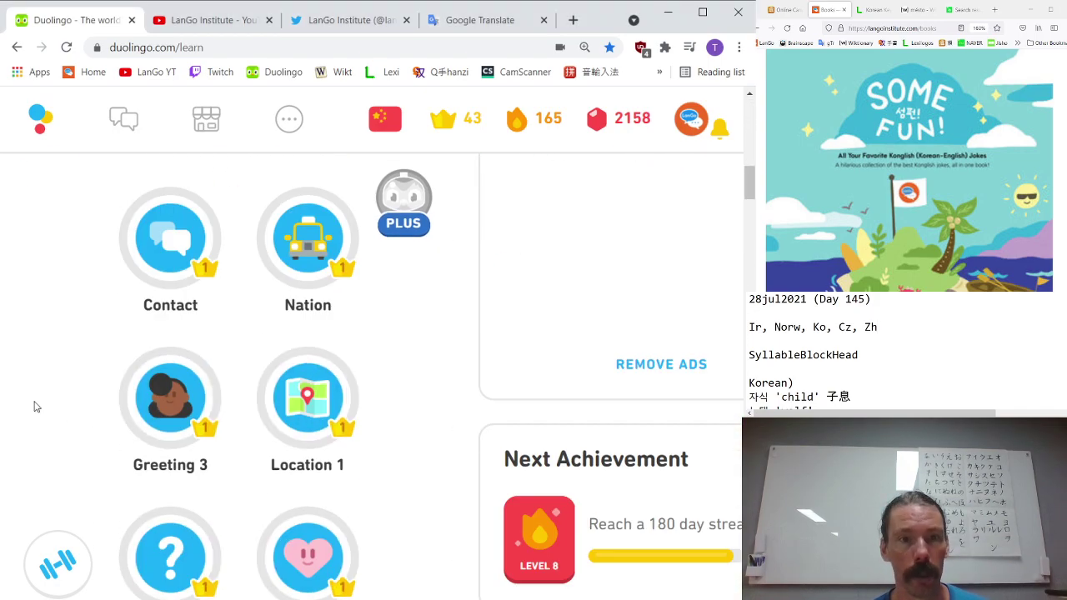
{"action": "scroll", "coordinate": [38, 383], "scroll_direction": "down", "scroll_amount": 20}
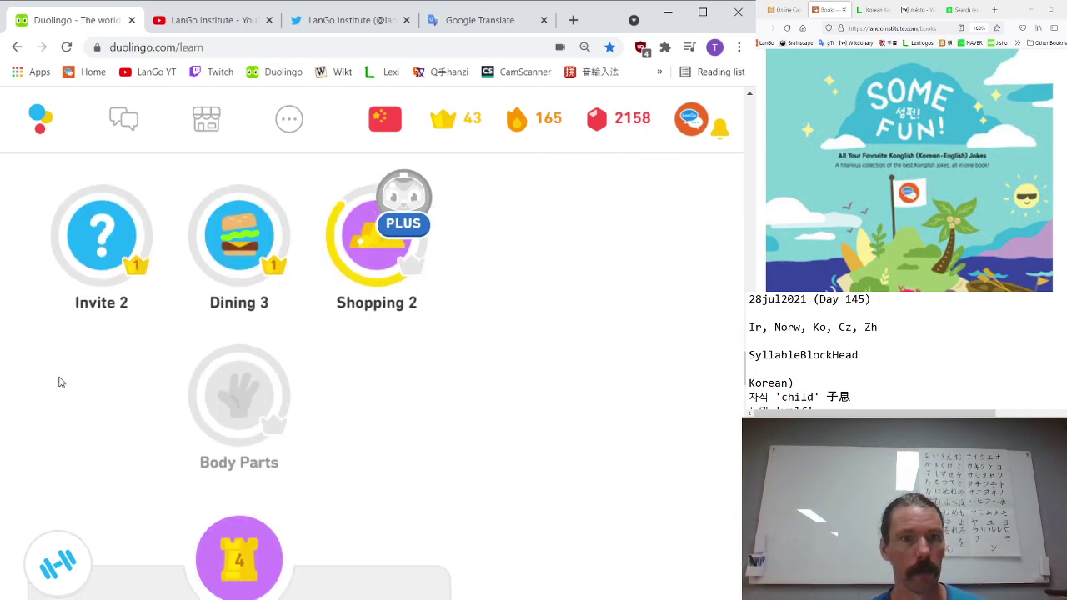
{"action": "scroll", "coordinate": [61, 393], "scroll_direction": "up", "scroll_amount": 5}
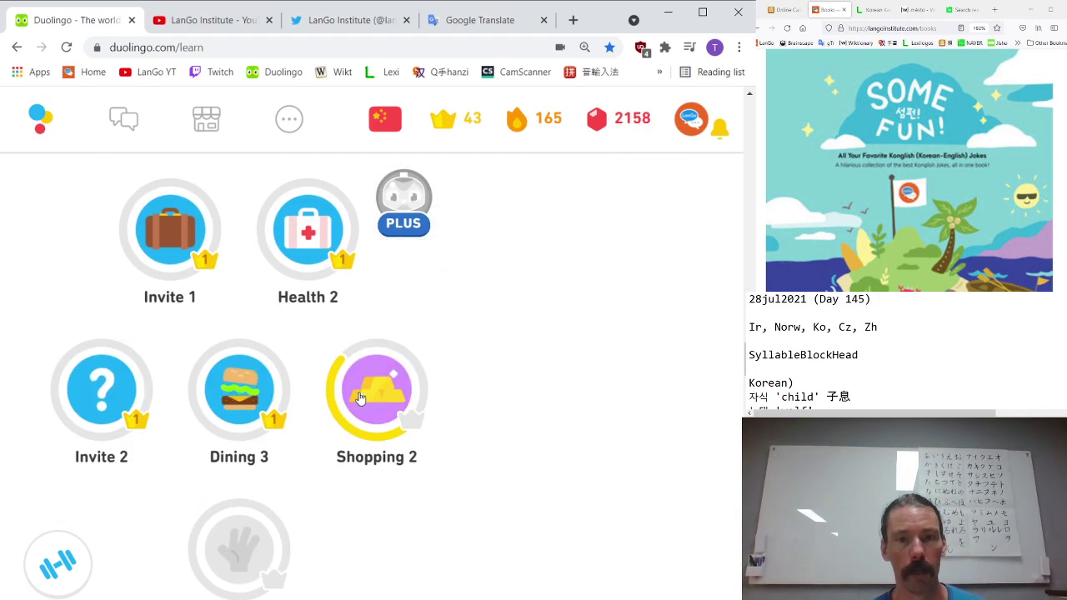
{"action": "left_click", "coordinate": [379, 387]}
{"action": "left_click", "coordinate": [336, 555]}
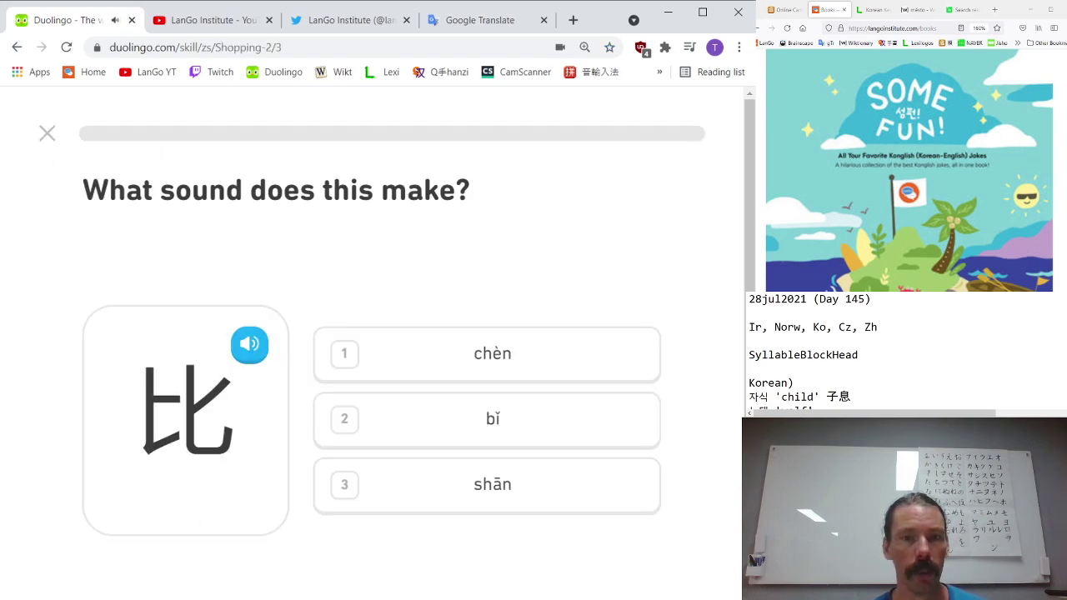
- Answer the character sound questions with "bǐ" for 比 and "shān" for 衫, submitting each and continuing
{"action": "key", "text": "2"}
{"action": "key", "text": "Return"}
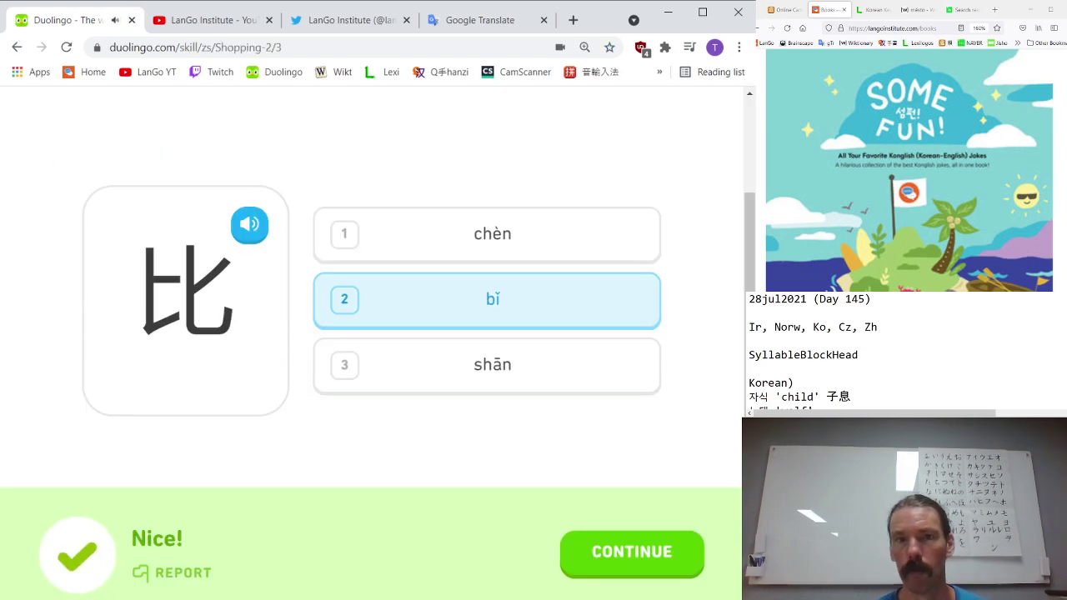
{"action": "key", "text": "Return"}
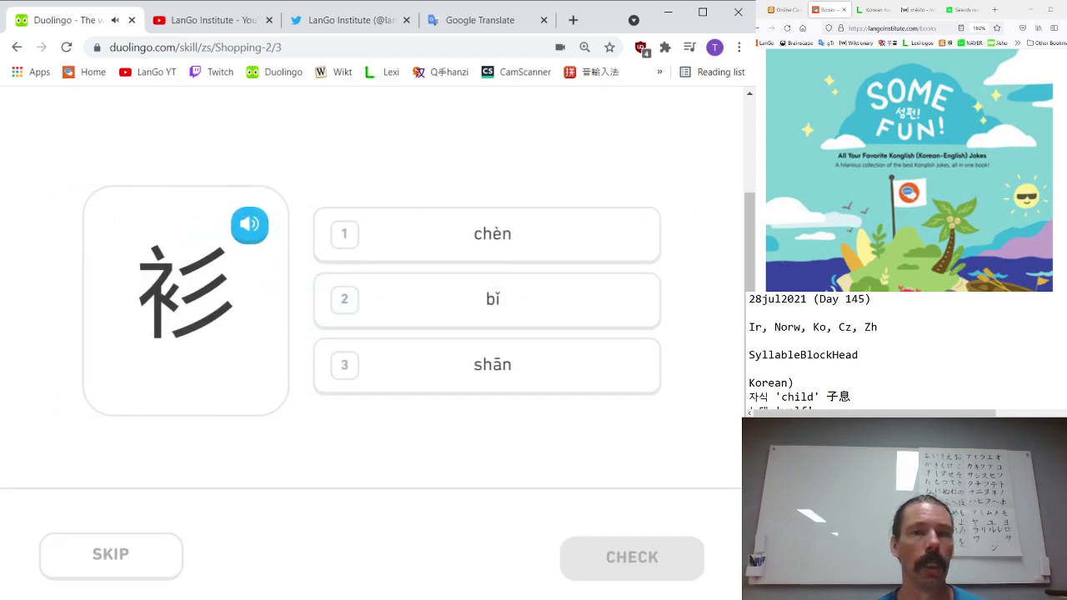
{"action": "key", "text": "3"}
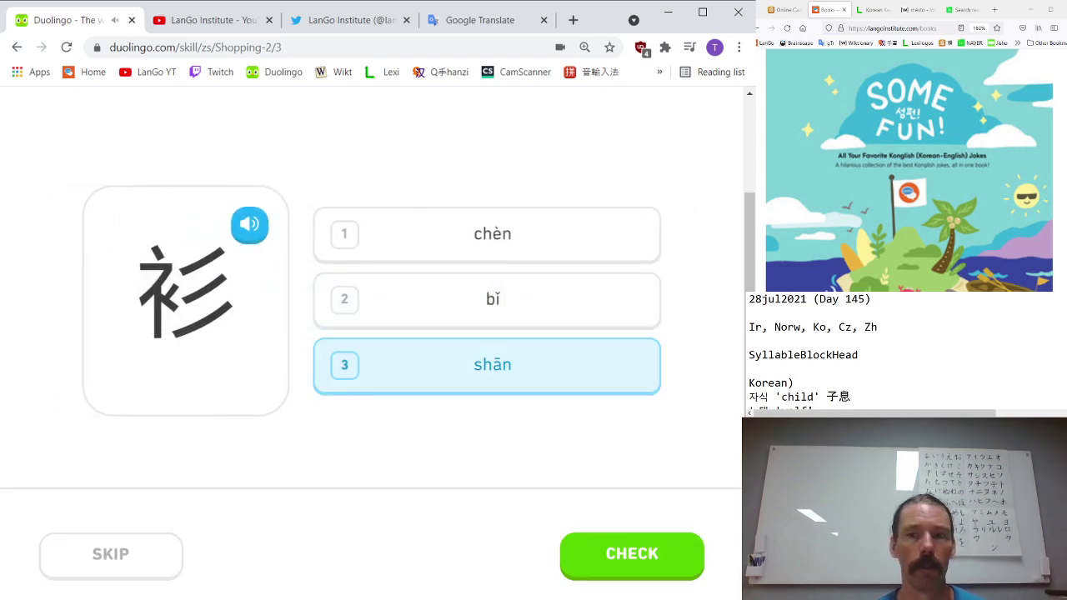
{"action": "key", "text": "Return"}
{"action": "key", "text": "Return"}
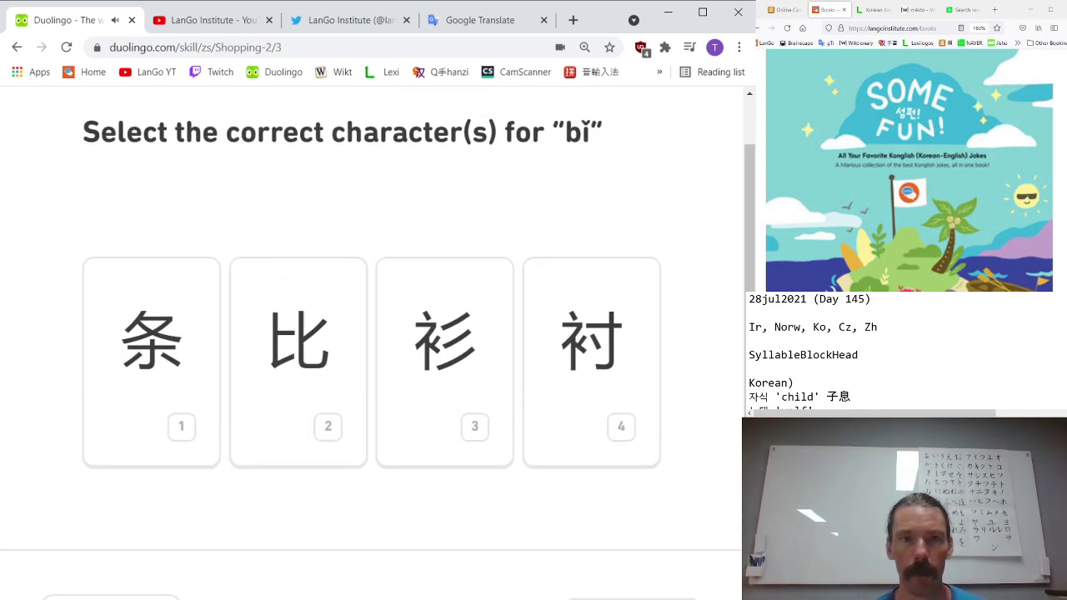
- Try each of the four characters, choose 比 for "bǐ", submit the answer and continue
{"action": "key", "text": "2"}
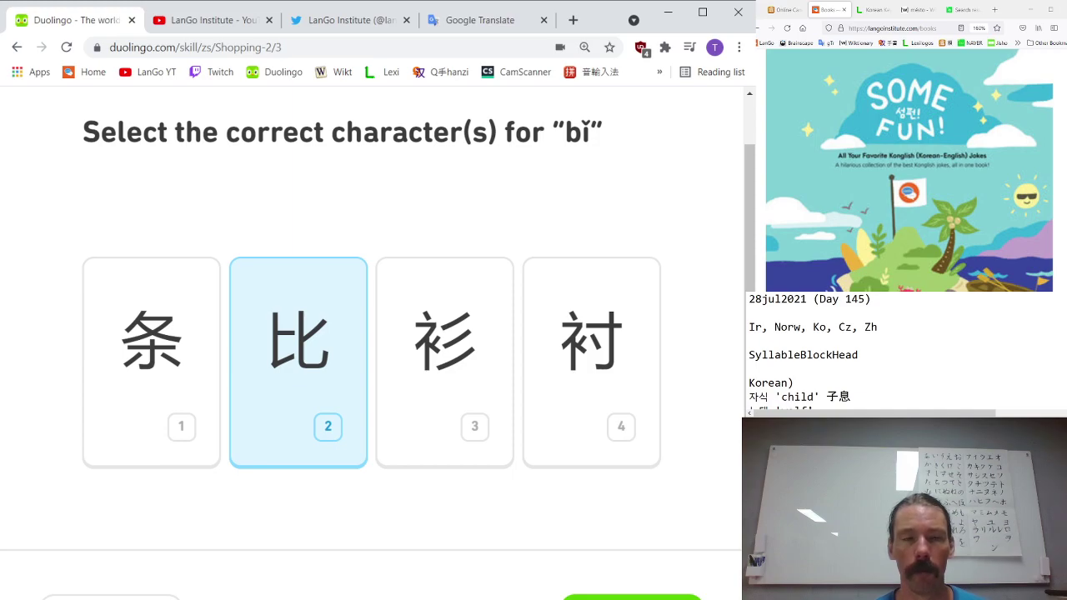
{"action": "key", "text": "1"}
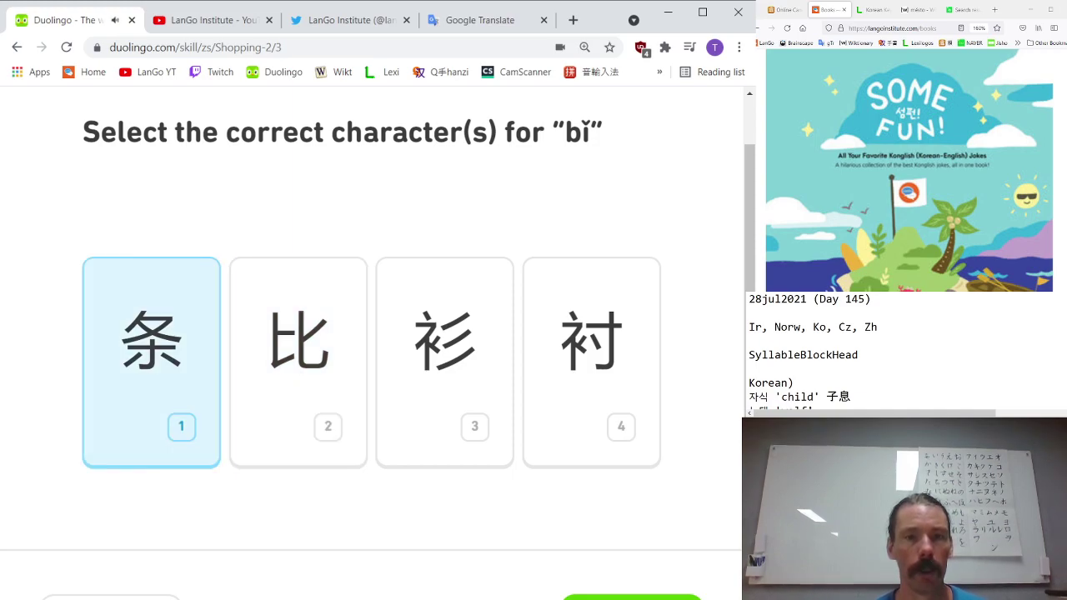
{"action": "key", "text": "3"}
{"action": "key", "text": "4"}
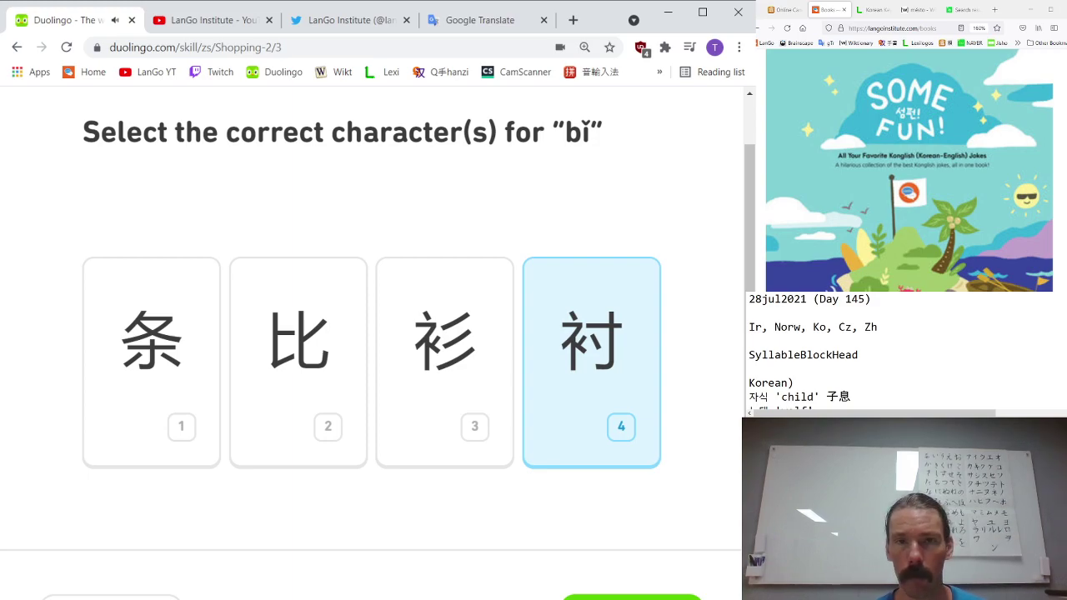
{"action": "key", "text": "2"}
{"action": "key", "text": "Return"}
{"action": "key", "text": "Return"}
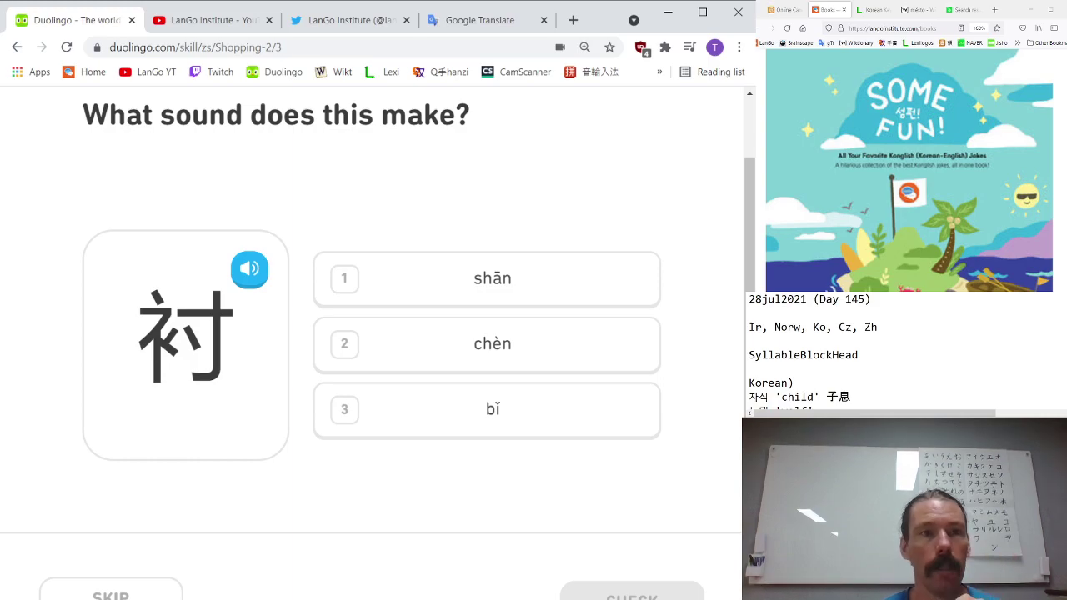
{"action": "left_click", "coordinate": [780, 9]}
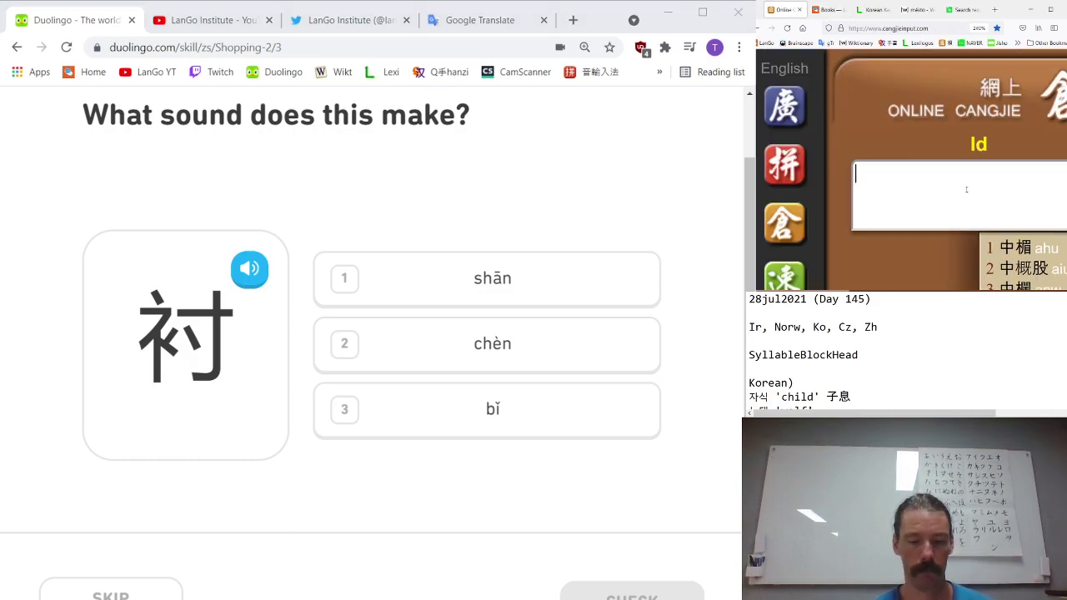
{"action": "type", "text": "i"}
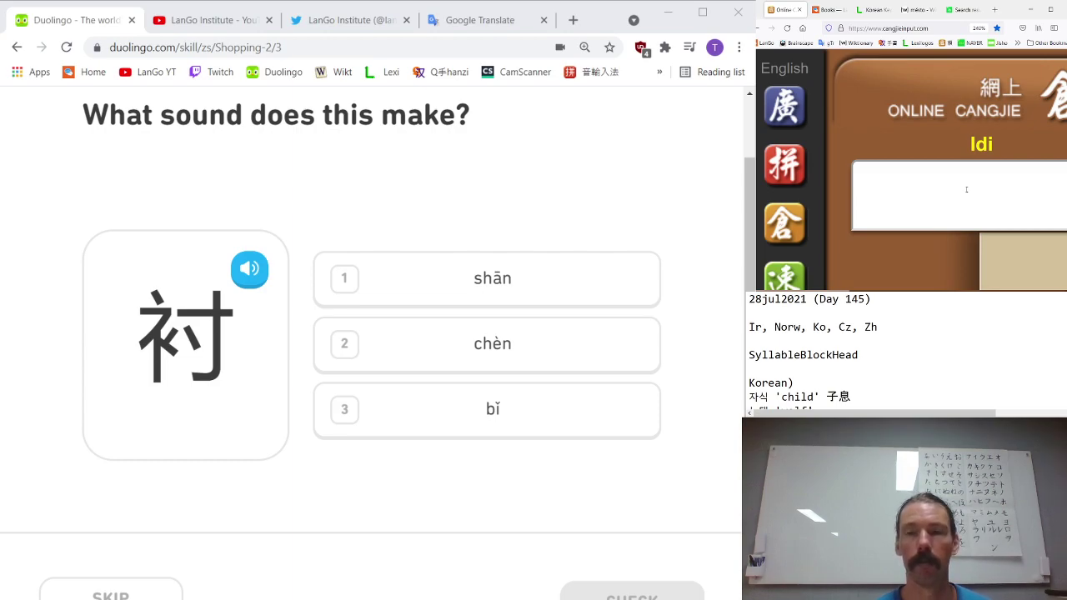
{"action": "key", "text": "Escape"}
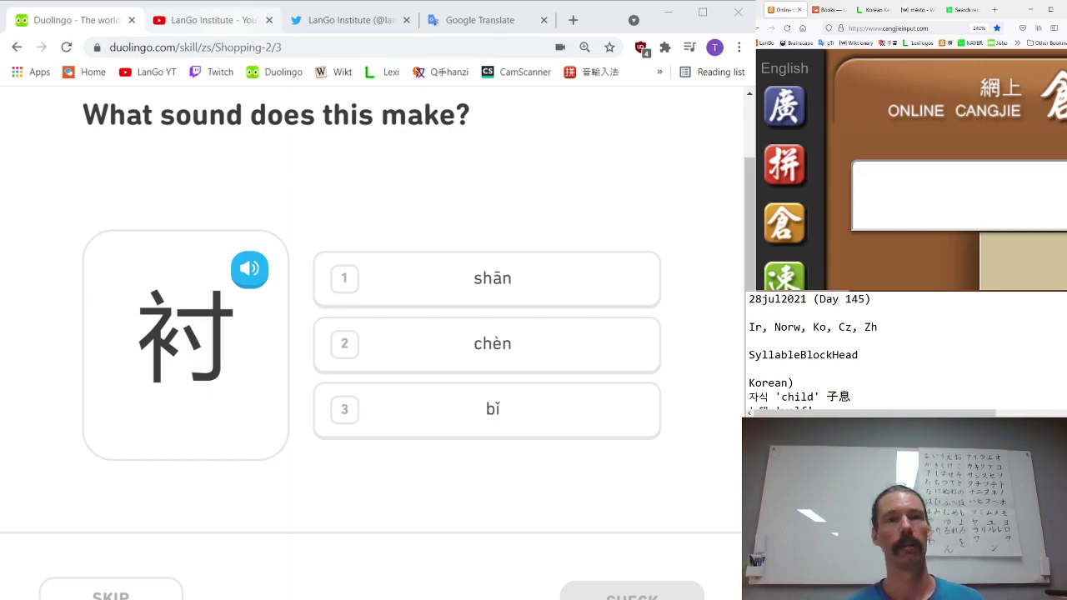
- Open the qhanzi handwriting site in a new tab, clear the old drawing and draw the character 衬
{"action": "left_click", "coordinate": [573, 19]}
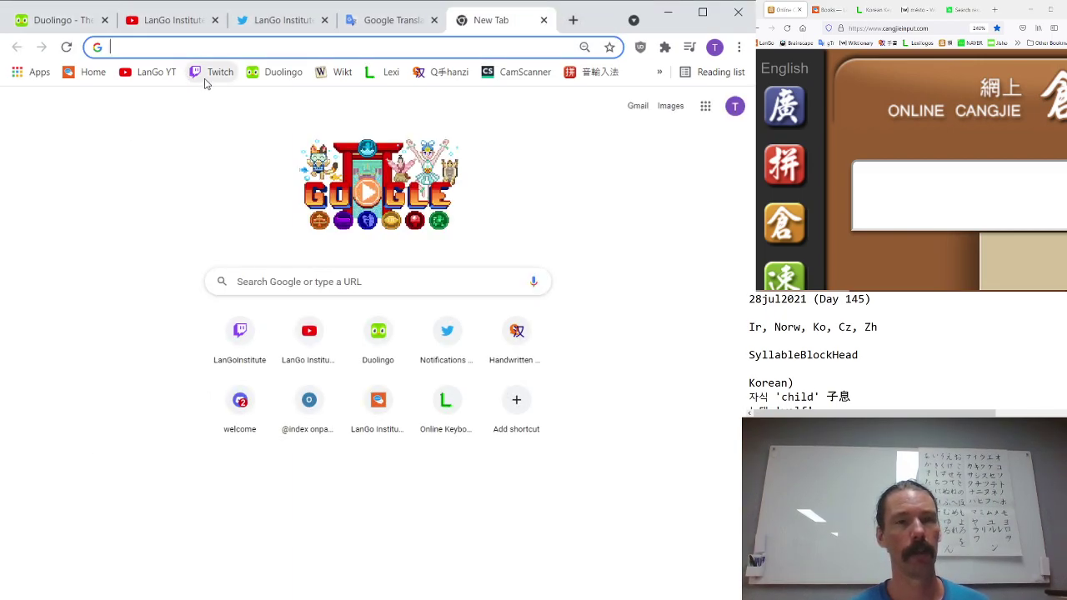
{"action": "left_click", "coordinate": [442, 72]}
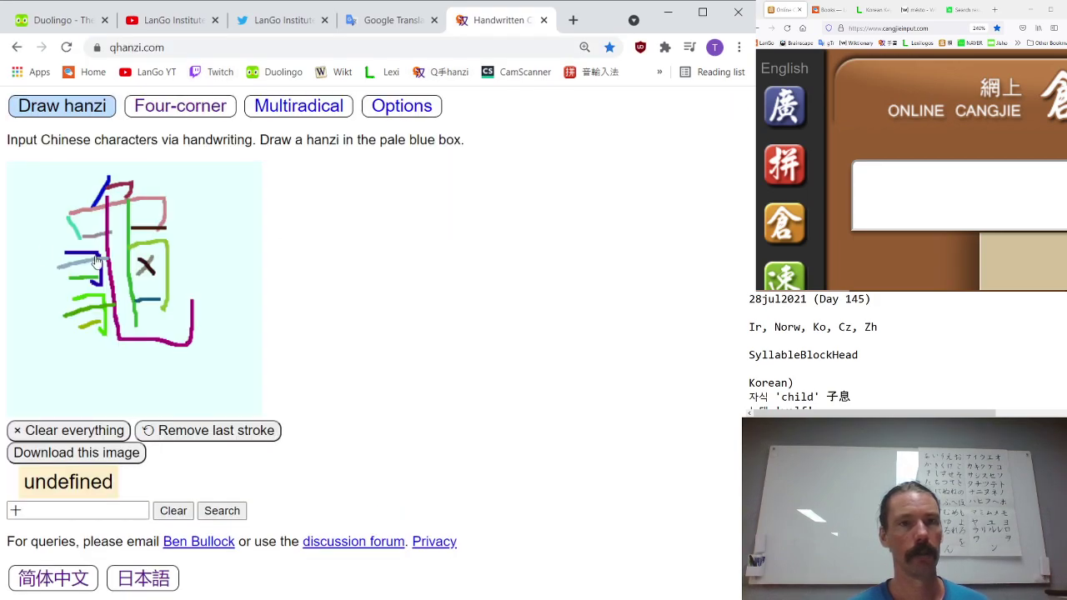
{"action": "left_click", "coordinate": [93, 431]}
{"action": "mouse_move", "coordinate": [55, 205]}
{"action": "left_mouse_down"}
{"action": "mouse_move", "coordinate": [87, 230]}
{"action": "mouse_move", "coordinate": [28, 293]}
{"action": "left_mouse_up"}
{"action": "left_click_drag", "start_coordinate": [71, 262], "coordinate": [81, 347]}
{"action": "mouse_move", "coordinate": [98, 256]}
{"action": "left_mouse_down"}
{"action": "mouse_move", "coordinate": [84, 277]}
{"action": "mouse_move", "coordinate": [111, 306]}
{"action": "left_mouse_up"}
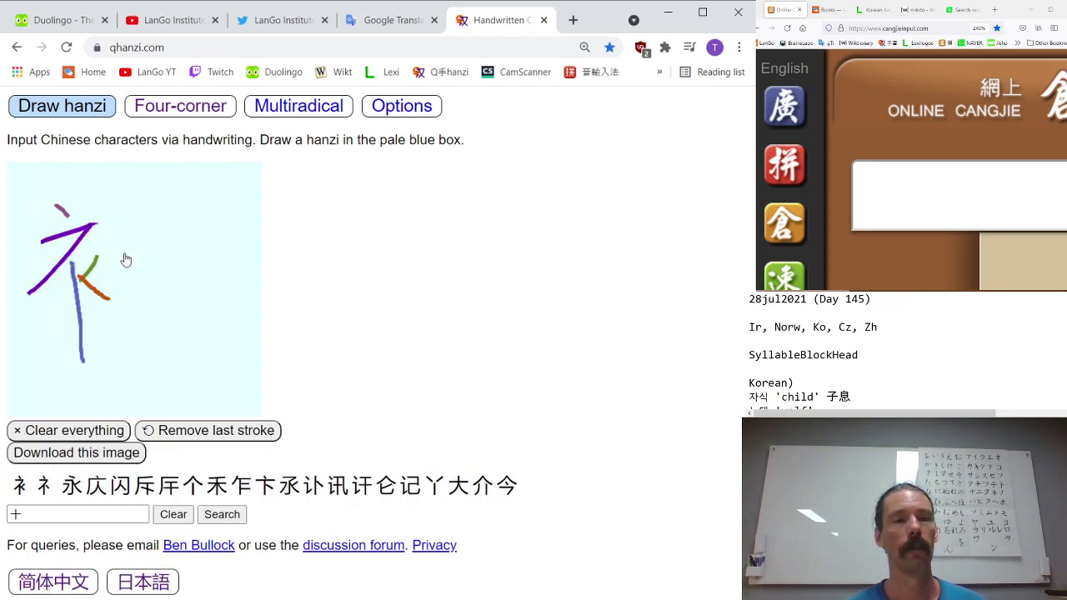
{"action": "left_click_drag", "start_coordinate": [124, 250], "coordinate": [212, 244]}
{"action": "mouse_move", "coordinate": [176, 201]}
{"action": "left_mouse_down"}
{"action": "mouse_move", "coordinate": [194, 334]}
{"action": "mouse_move", "coordinate": [180, 338]}
{"action": "left_mouse_up"}
{"action": "left_click_drag", "start_coordinate": [147, 284], "coordinate": [162, 302]}
- Pick the recognized character 衬 from the candidates and take it out of the search field, leaving the field empty
{"action": "left_click", "coordinate": [39, 486]}
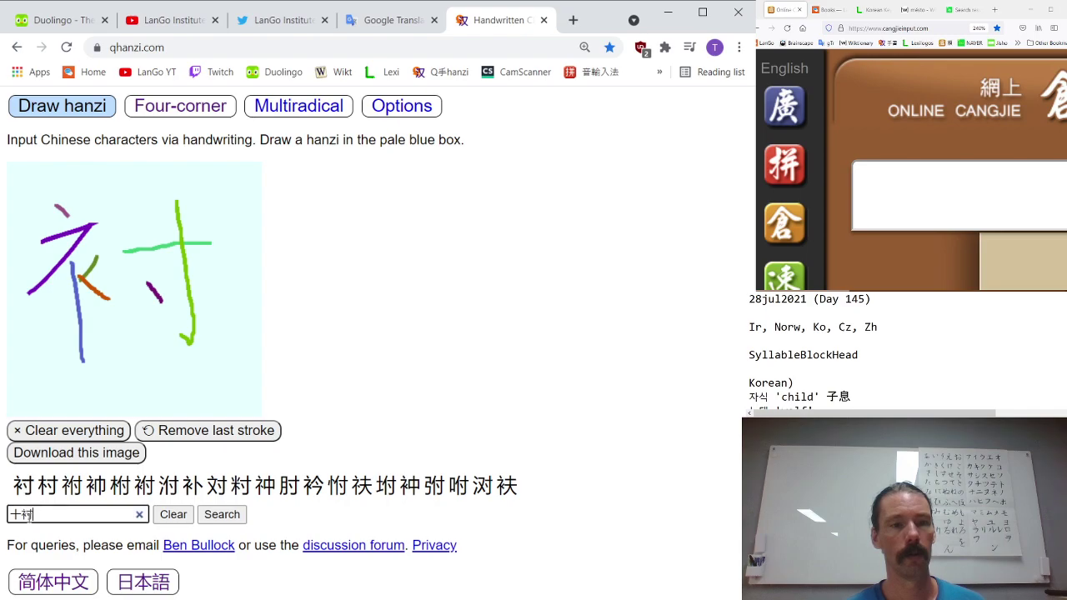
{"action": "key", "text": "BackSpace"}
{"action": "key", "text": "BackSpace"}
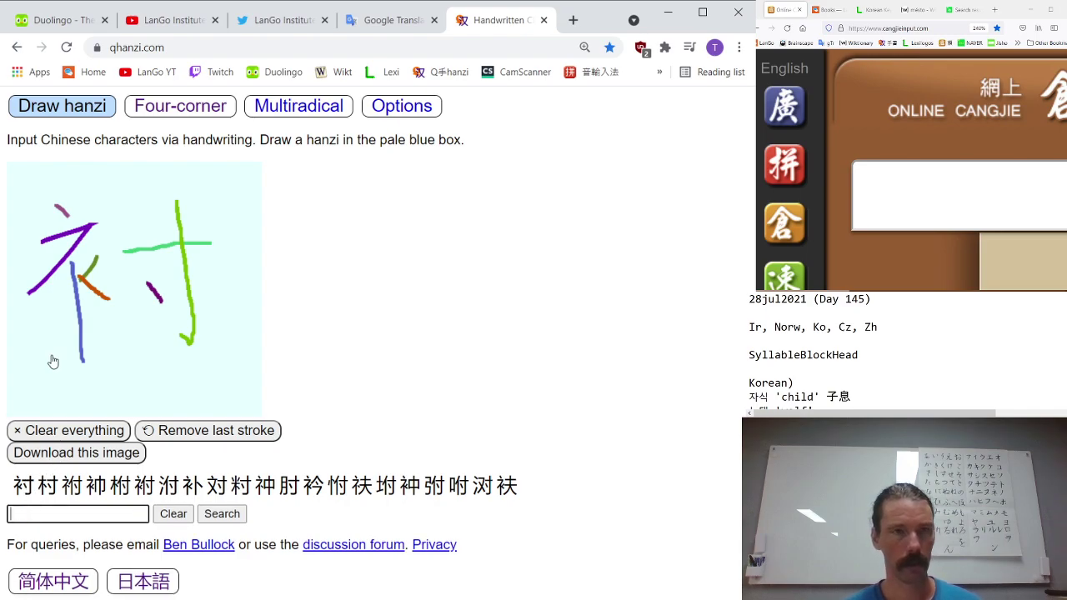
- Switch to the Wiktionary page in the other browser and look up 衬
{"action": "left_click", "coordinate": [904, 10]}
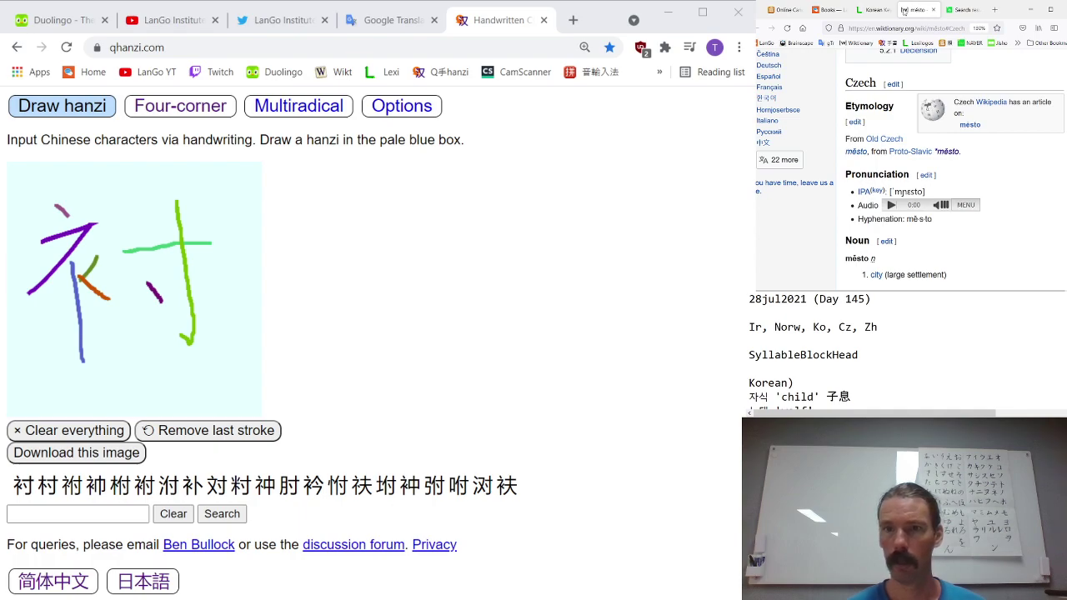
{"action": "scroll", "coordinate": [909, 175], "scroll_direction": "up", "scroll_amount": 5}
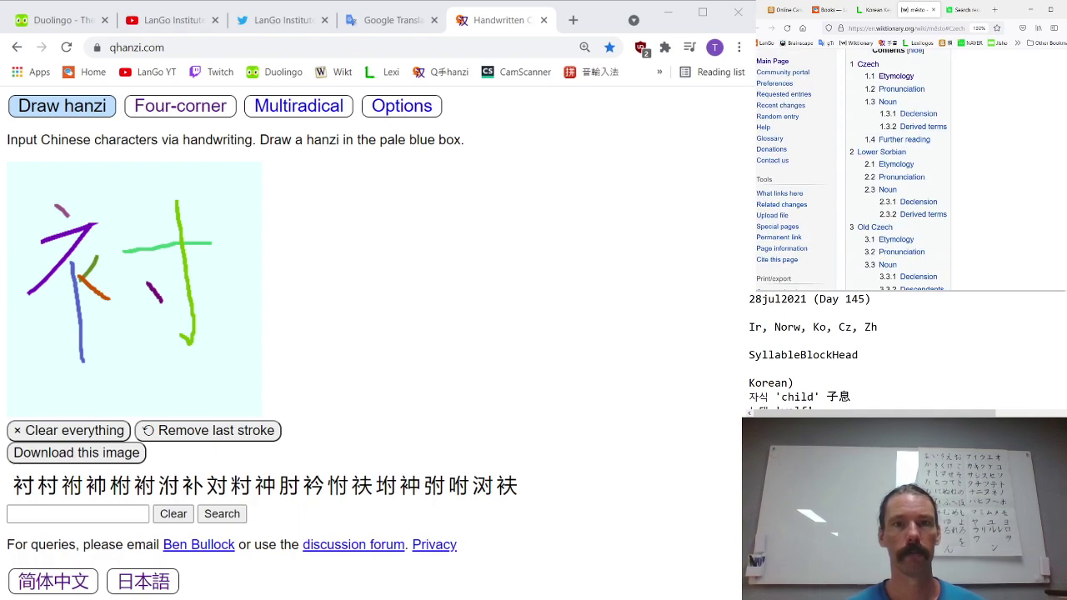
{"action": "scroll", "coordinate": [909, 167], "scroll_direction": "up", "scroll_amount": 3}
{"action": "left_click", "coordinate": [1033, 87]}
{"action": "type", "text": "村"}
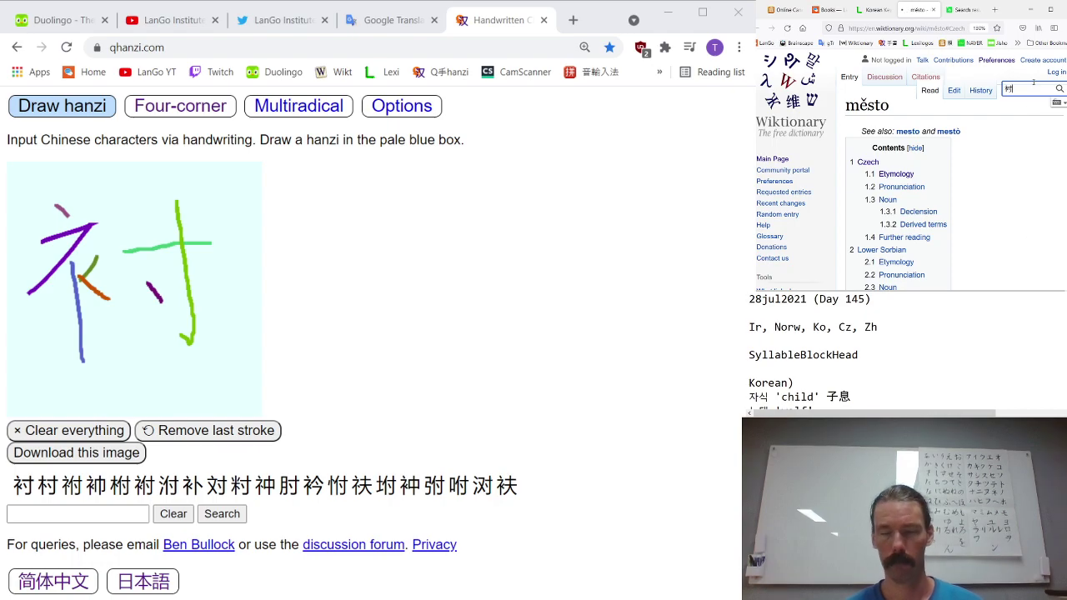
{"action": "key", "text": "Return"}
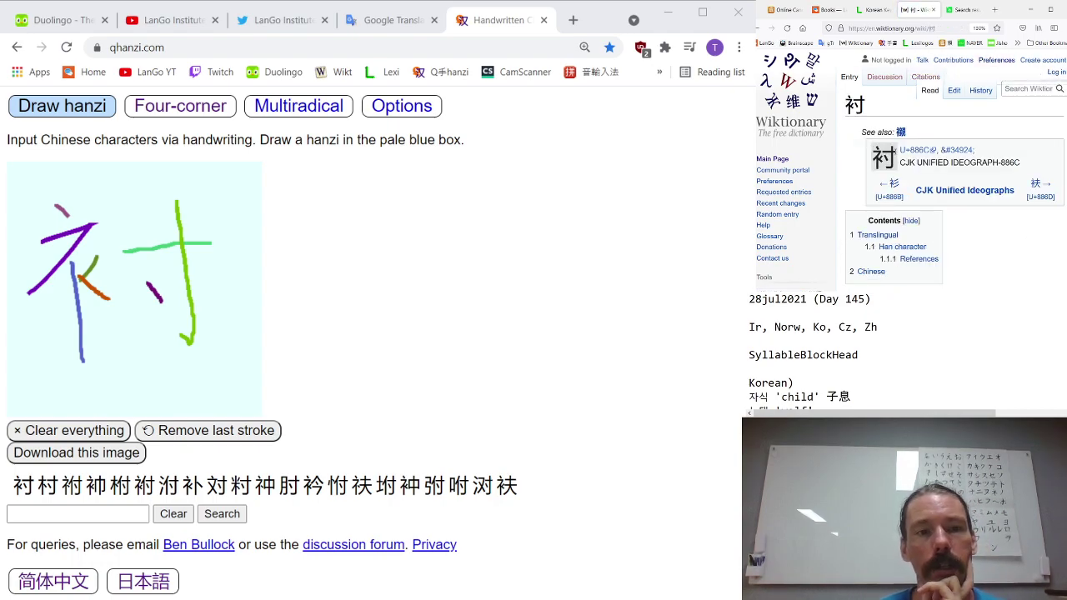
- Read the 衬 entry, open its traditional form 襯 and examine the pronunciation, definitions and compounds
{"action": "scroll", "coordinate": [898, 159], "scroll_direction": "down", "scroll_amount": 5}
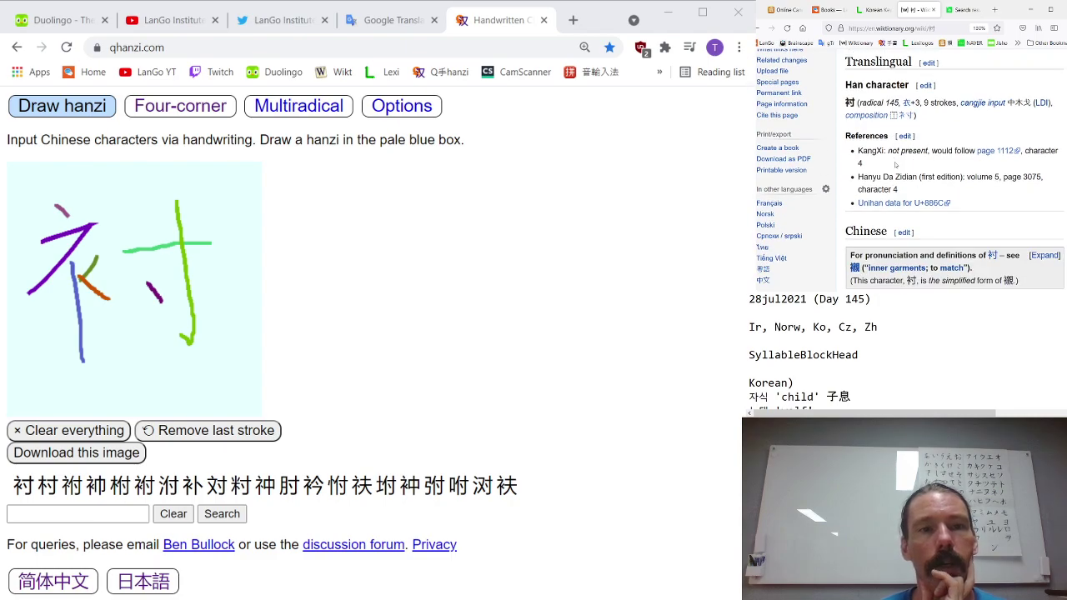
{"action": "scroll", "coordinate": [897, 165], "scroll_direction": "down", "scroll_amount": 1}
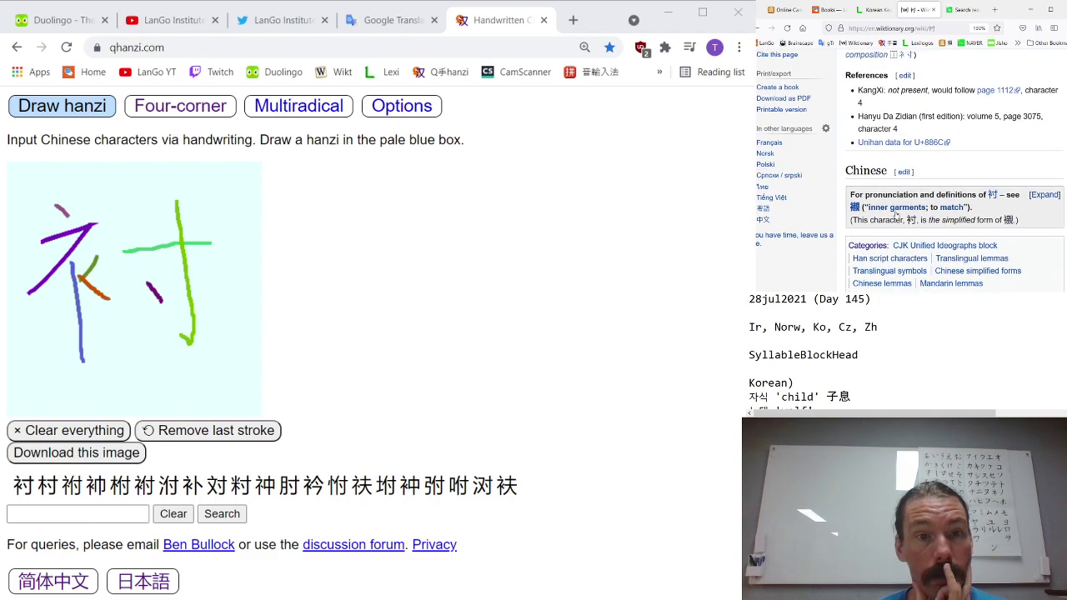
{"action": "left_click", "coordinate": [856, 208]}
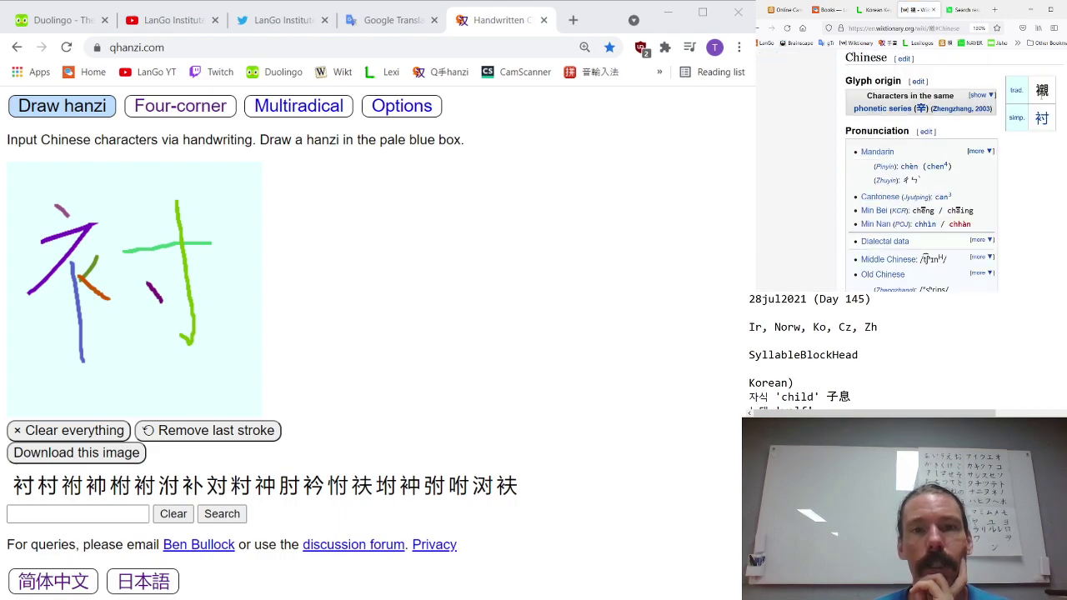
{"action": "double_click", "coordinate": [1042, 90]}
{"action": "left_click", "coordinate": [1044, 160]}
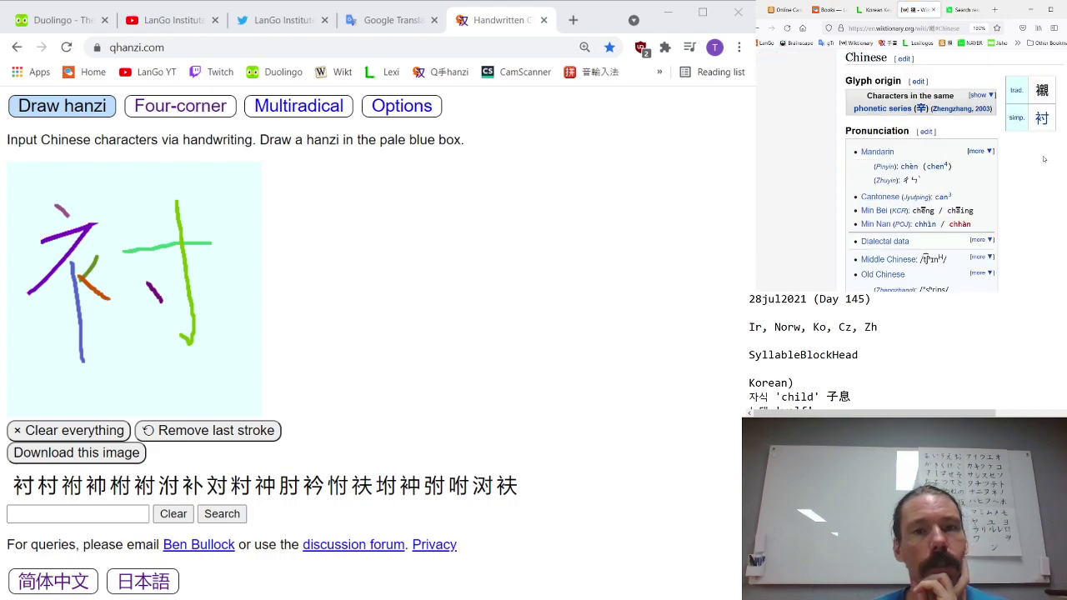
{"action": "scroll", "coordinate": [1029, 147], "scroll_direction": "down", "scroll_amount": 3}
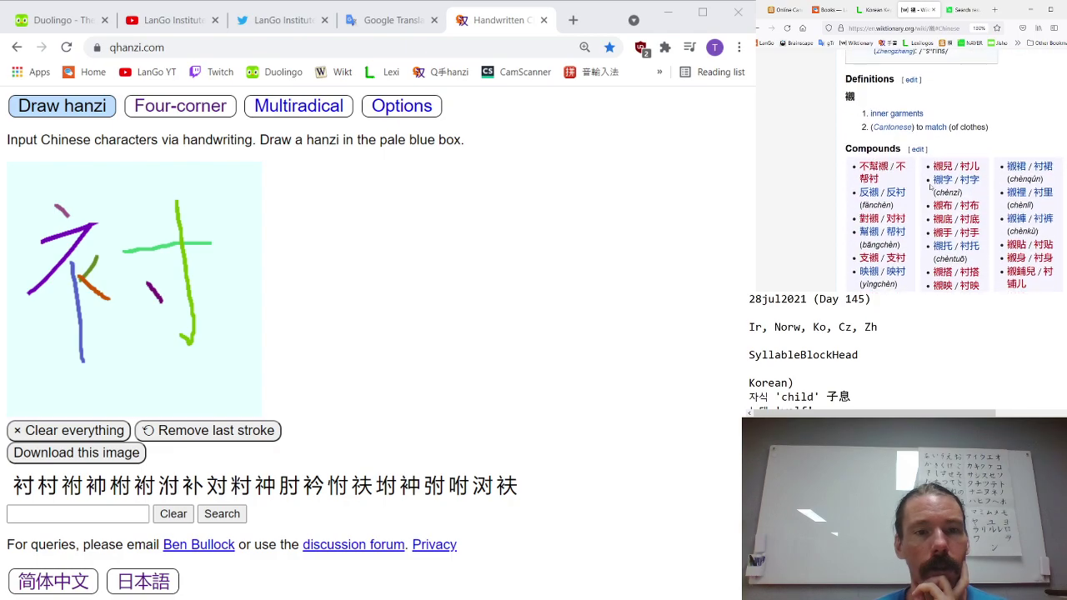
{"action": "scroll", "coordinate": [1045, 194], "scroll_direction": "up", "scroll_amount": 1}
{"action": "scroll", "coordinate": [1044, 194], "scroll_direction": "up", "scroll_amount": 3}
{"action": "scroll", "coordinate": [1044, 194], "scroll_direction": "down", "scroll_amount": 1}
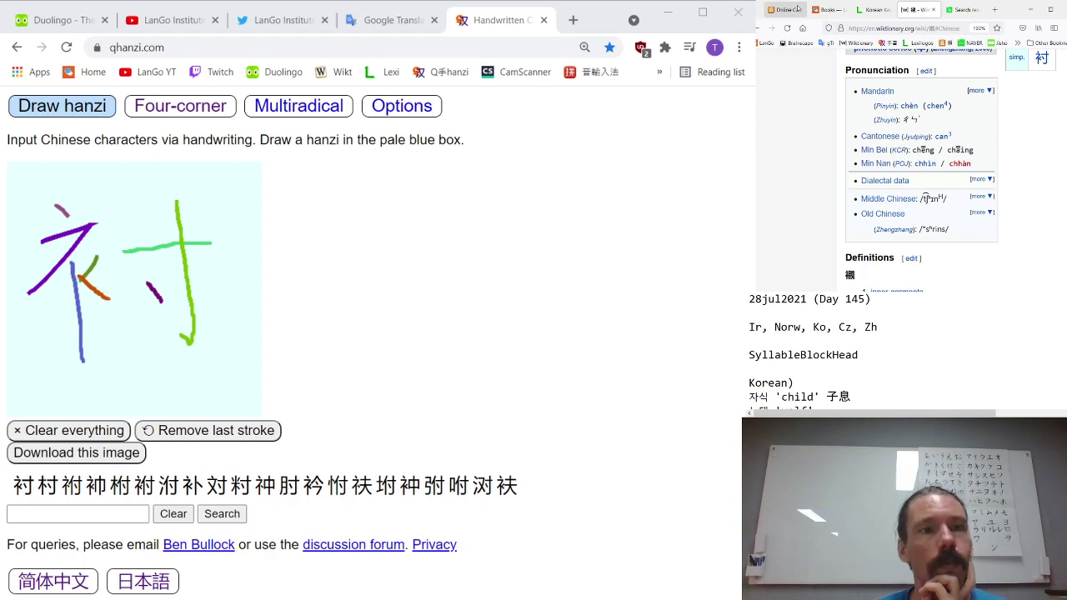
- Bring the books page back in the second browser, return to Duolingo and answer "chèn" for 衬, submitting and continuing
{"action": "left_click", "coordinate": [828, 10]}
{"action": "left_click", "coordinate": [50, 20]}
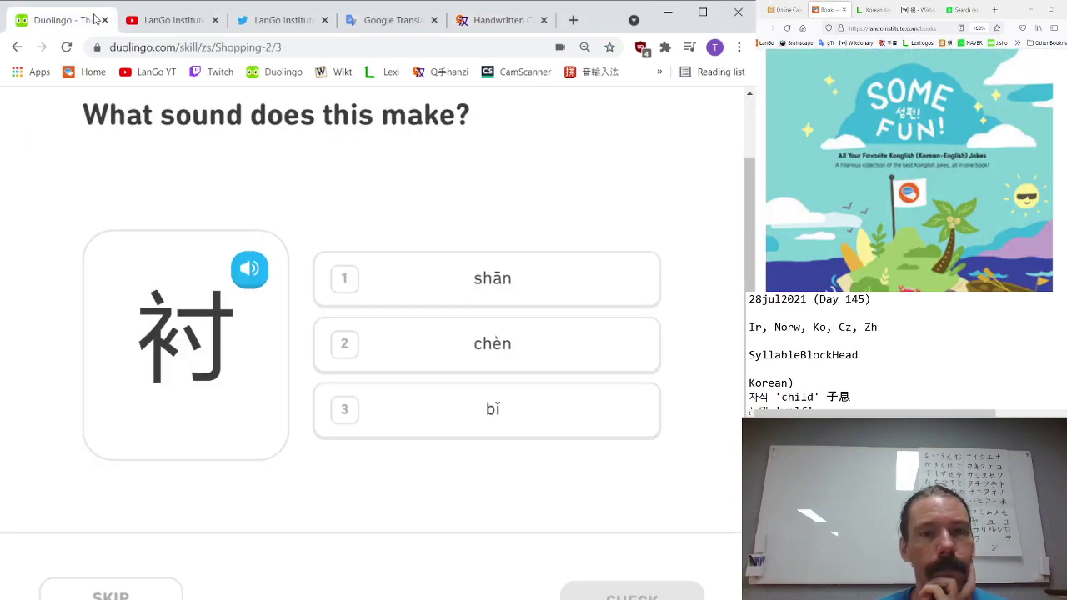
{"action": "left_click", "coordinate": [467, 342]}
{"action": "key", "text": "Return"}
{"action": "key", "text": "Return"}
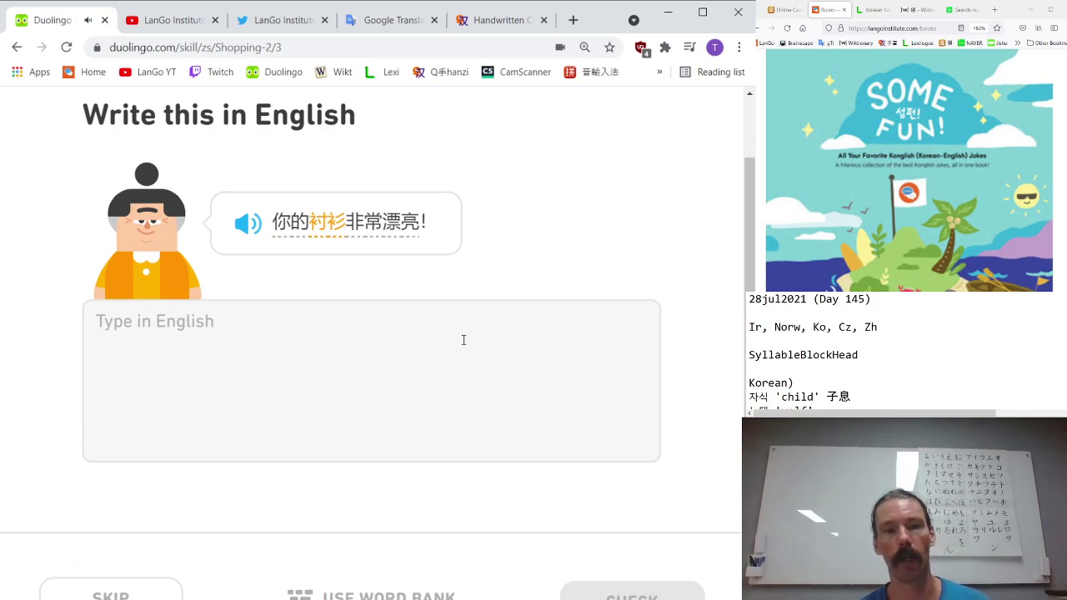
- Switch to the word bank, translate 你的衬衫非常漂亮 as "Your shirt is very beautiful", submit and continue
{"action": "left_click", "coordinate": [371, 595]}
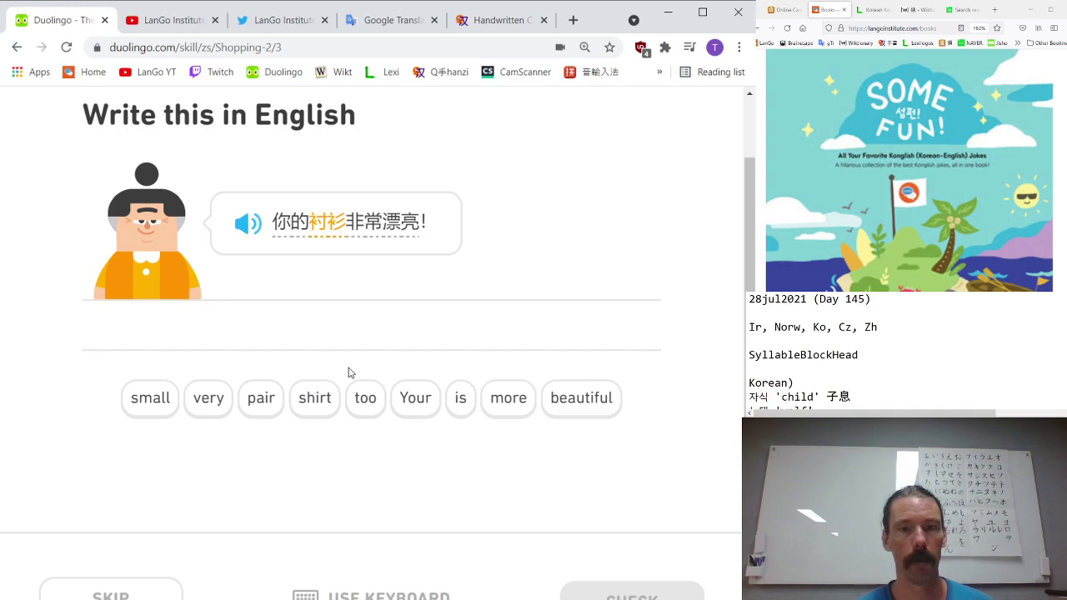
{"action": "left_click", "coordinate": [409, 398]}
{"action": "left_click", "coordinate": [315, 398]}
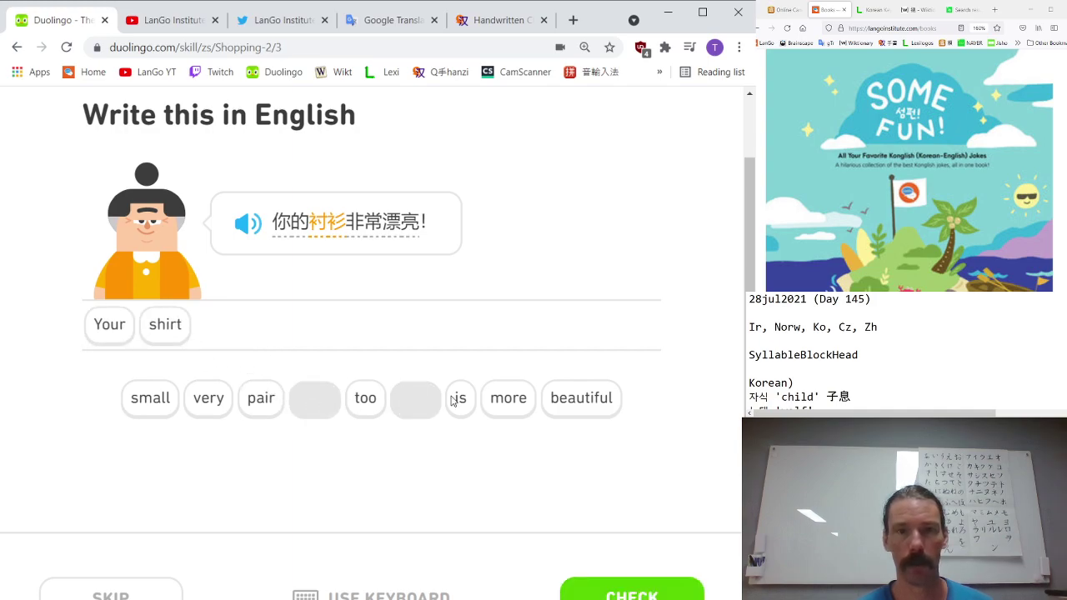
{"action": "left_click", "coordinate": [460, 398]}
{"action": "left_click", "coordinate": [213, 400]}
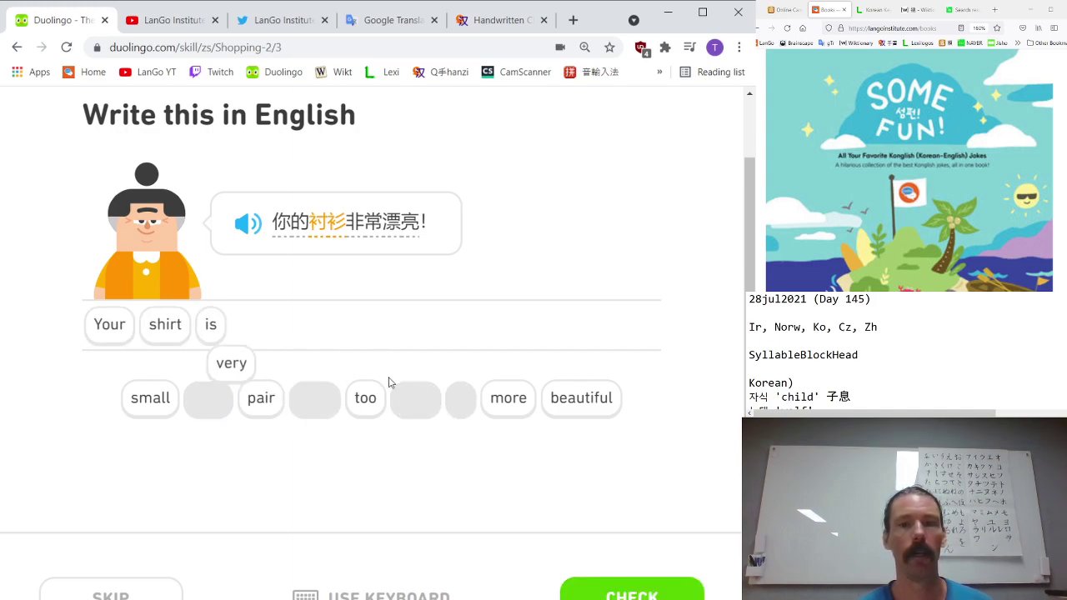
{"action": "left_click", "coordinate": [613, 409]}
{"action": "key", "text": "Return"}
{"action": "key", "text": "Return"}
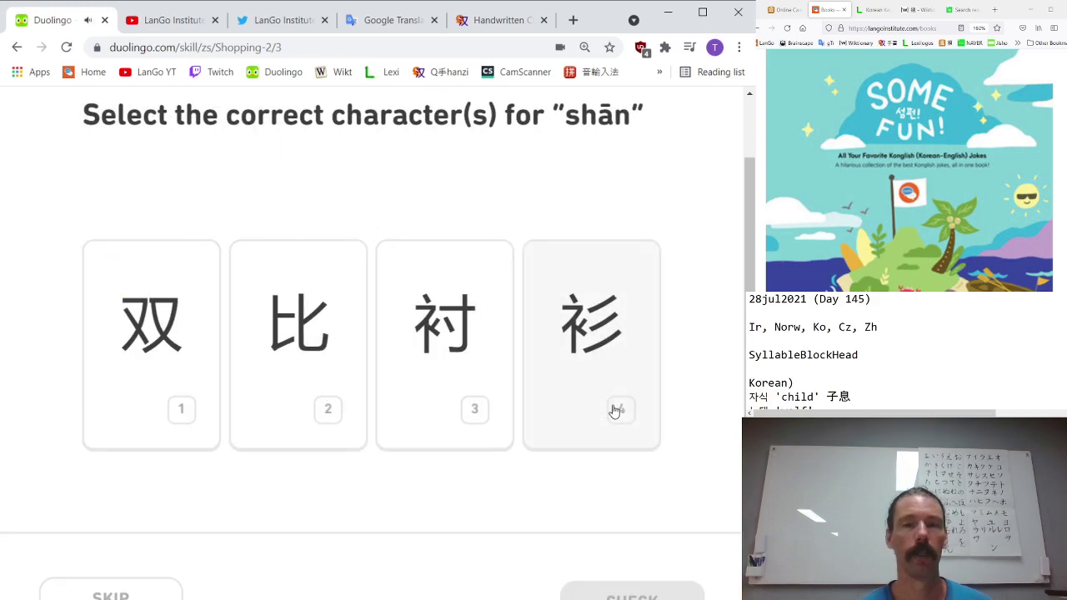
- Choose 衫 as the character for "shān", submit the answer and continue
{"action": "left_click", "coordinate": [613, 410]}
{"action": "key", "text": "Return"}
{"action": "key", "text": "Return"}
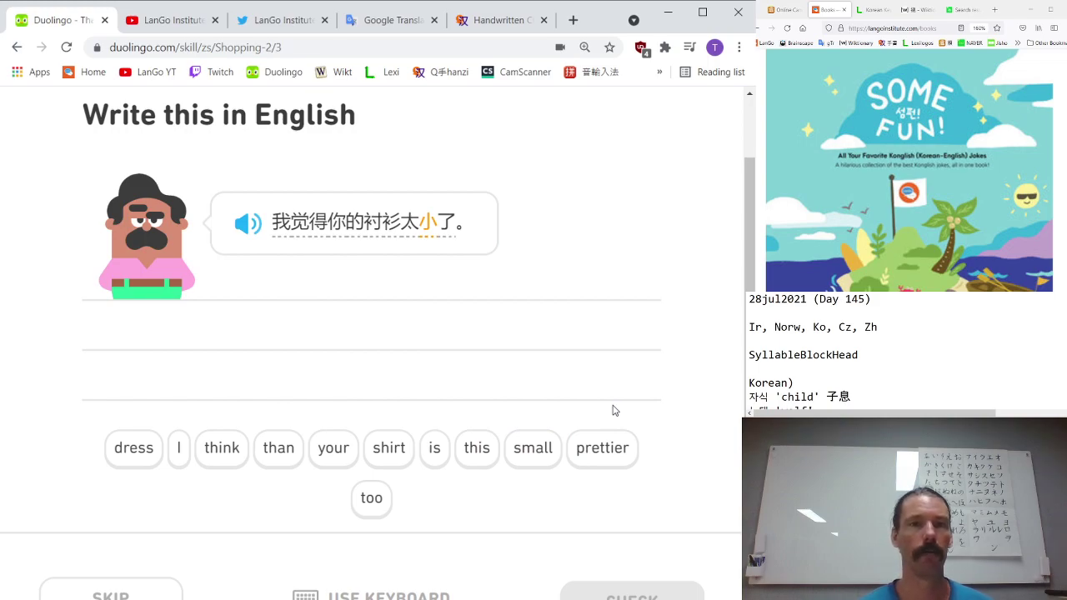
- Translate 我觉得你的衬衫太小了 as "I think your shirt is too small" from the word bank, submit and continue
{"action": "left_click", "coordinate": [177, 450]}
{"action": "left_click", "coordinate": [220, 451]}
{"action": "left_click", "coordinate": [334, 451]}
{"action": "left_click", "coordinate": [389, 450]}
{"action": "left_click", "coordinate": [435, 450]}
{"action": "left_click", "coordinate": [381, 498]}
{"action": "left_click", "coordinate": [533, 450]}
{"action": "key", "text": "Return"}
{"action": "key", "text": "Return"}
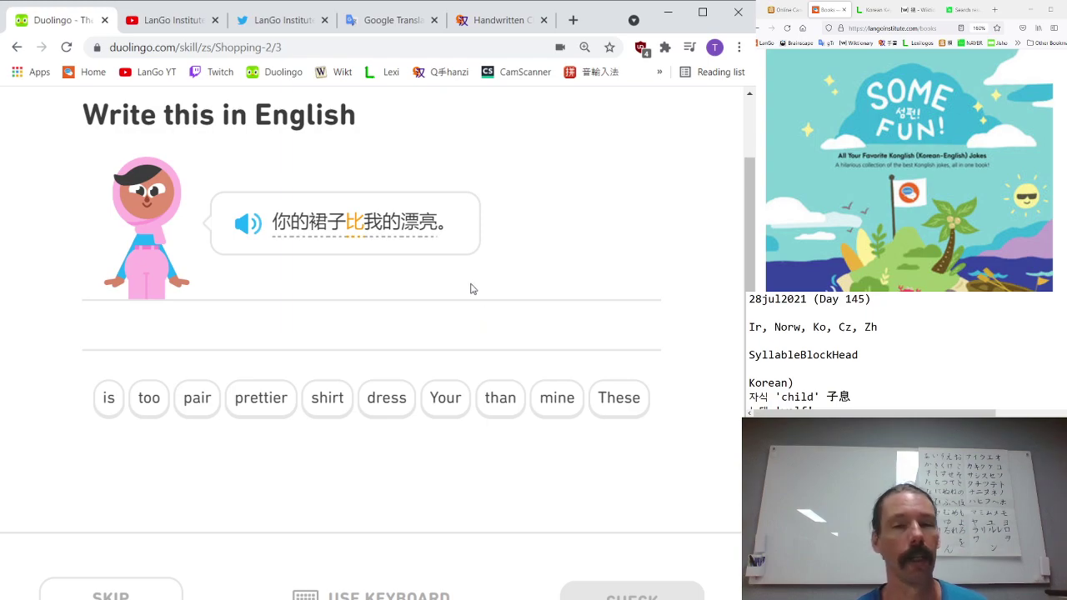
- Assemble "Your dress is prettier than mine" from the word bank as the translation of 你的裙子比我的漂亮
{"action": "left_click_drag", "start_coordinate": [269, 248], "coordinate": [437, 243]}
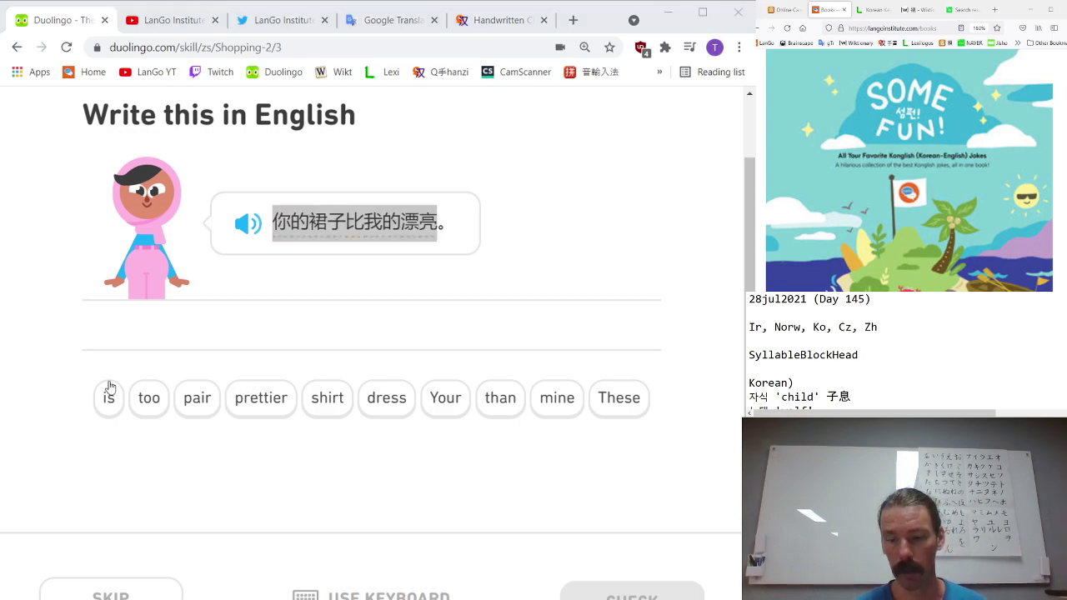
{"action": "left_click", "coordinate": [105, 308]}
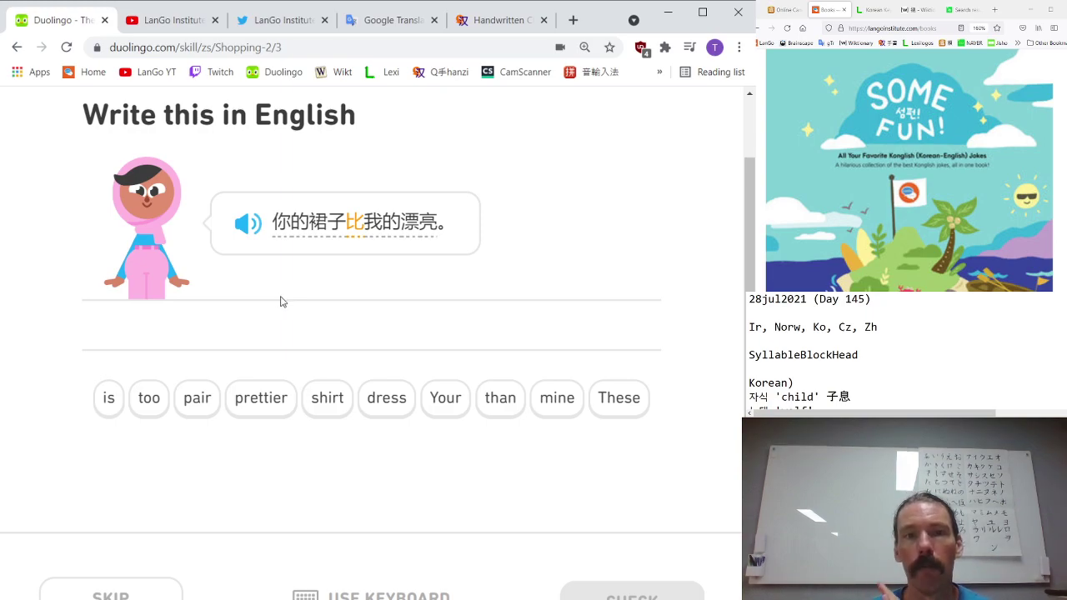
{"action": "left_click", "coordinate": [438, 399]}
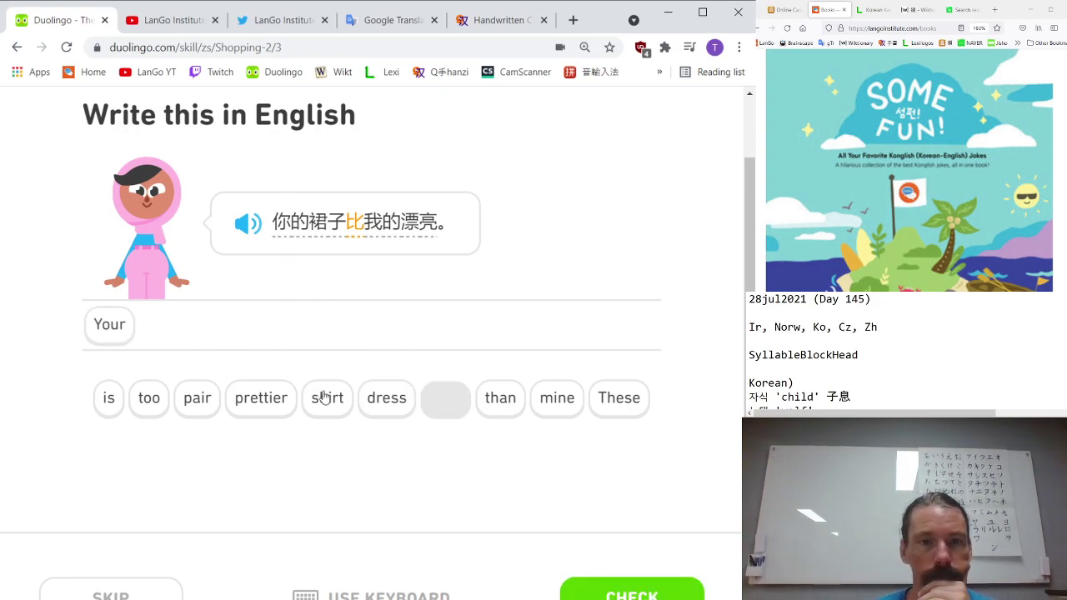
{"action": "left_click", "coordinate": [387, 399]}
{"action": "left_click", "coordinate": [112, 398]}
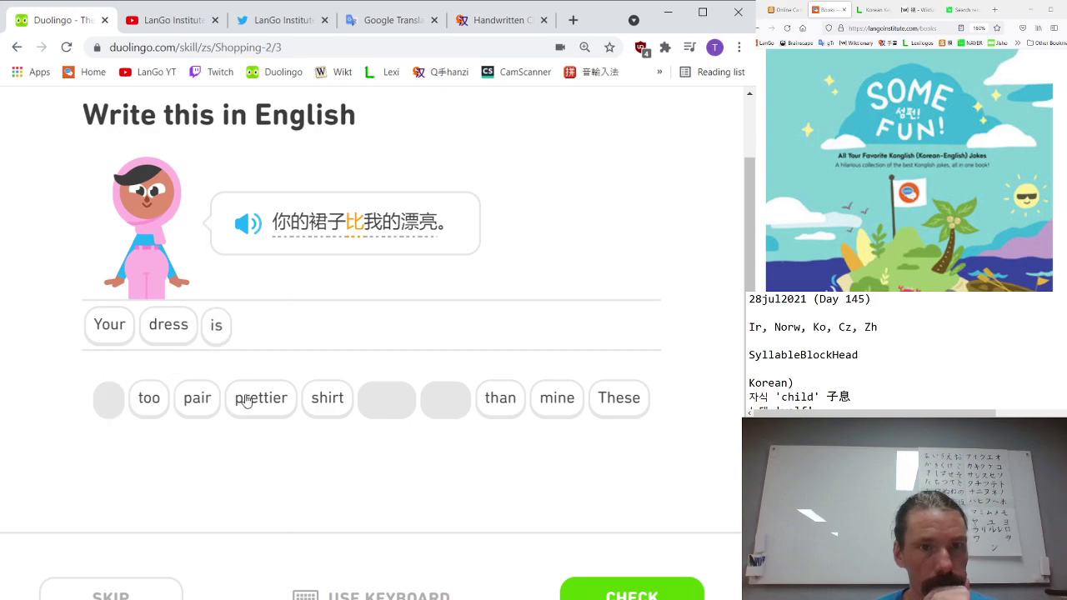
{"action": "left_click", "coordinate": [250, 398]}
{"action": "left_click", "coordinate": [484, 399]}
{"action": "left_click", "coordinate": [555, 398]}
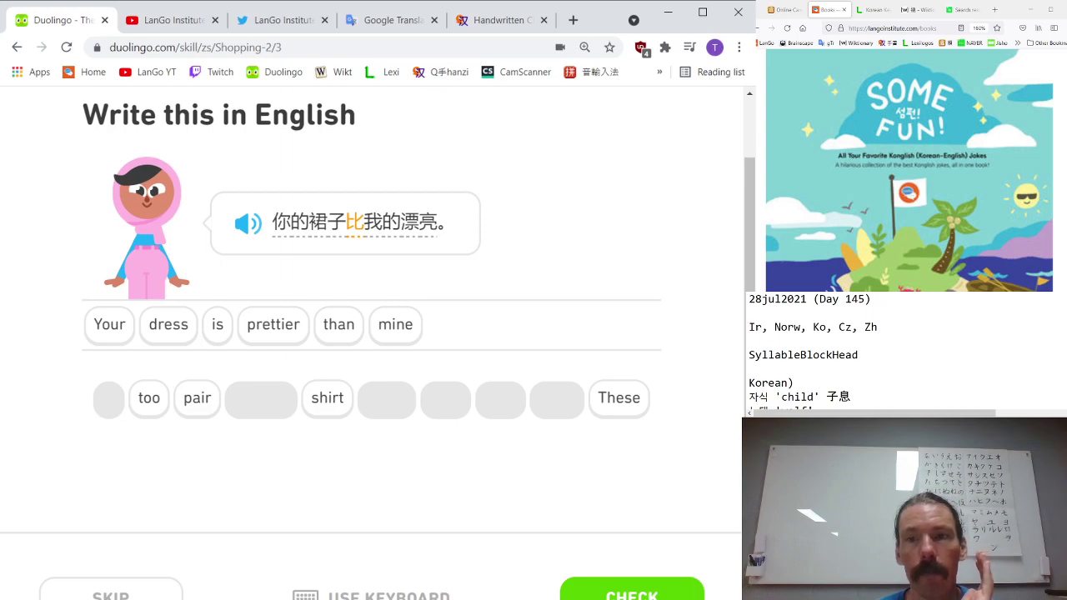
- Highlight 比我的漂亮 in the Chinese sentence and submit the assembled English translation
{"action": "left_click_drag", "start_coordinate": [353, 258], "coordinate": [435, 262]}
{"action": "left_click", "coordinate": [435, 262]}
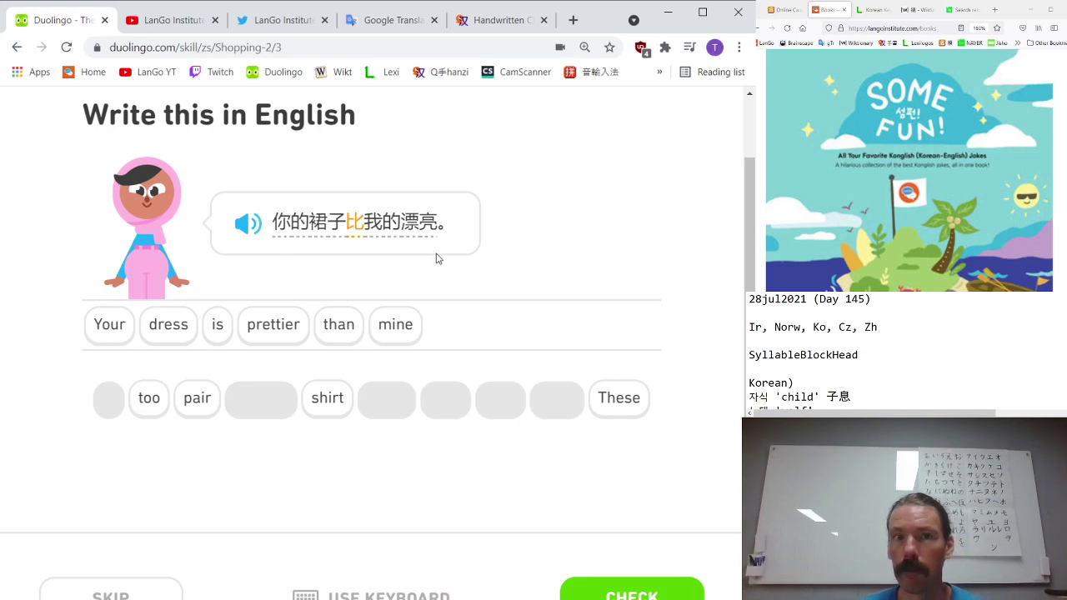
{"action": "left_click_drag", "start_coordinate": [350, 245], "coordinate": [441, 262]}
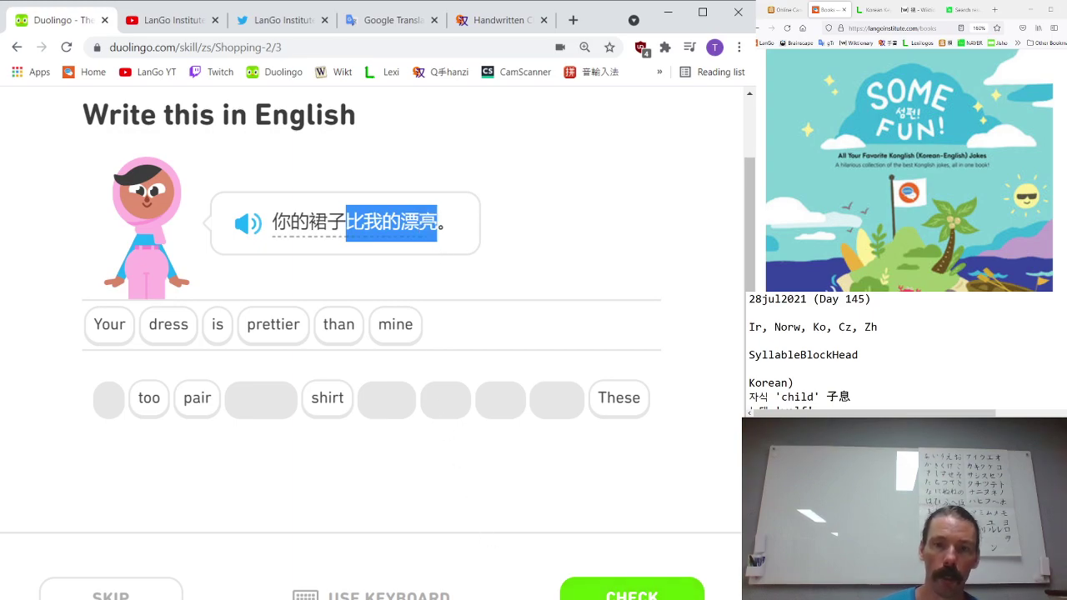
{"action": "key", "text": "Return"}
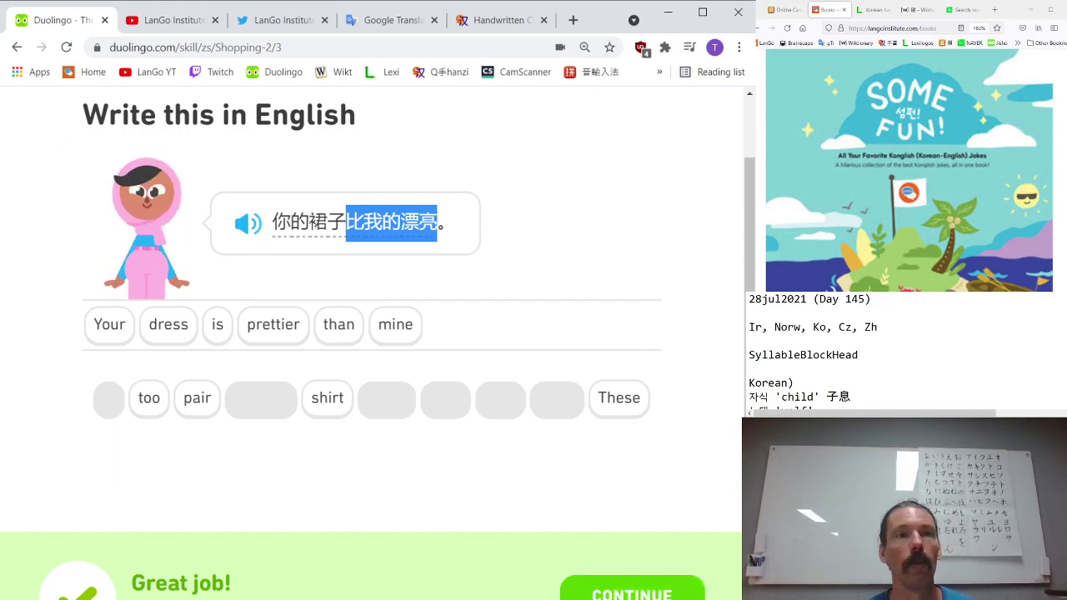
- Switch to the Online Cangjie page, look up the character for code "lydu", and clear the text area
{"action": "left_click", "coordinate": [760, 27]}
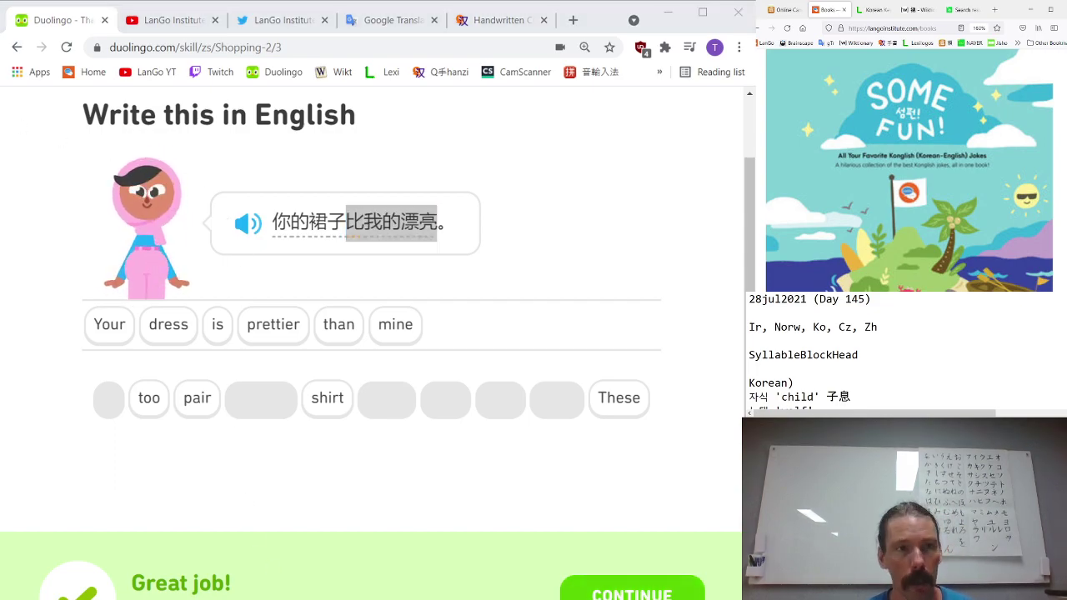
{"action": "left_click", "coordinate": [788, 10]}
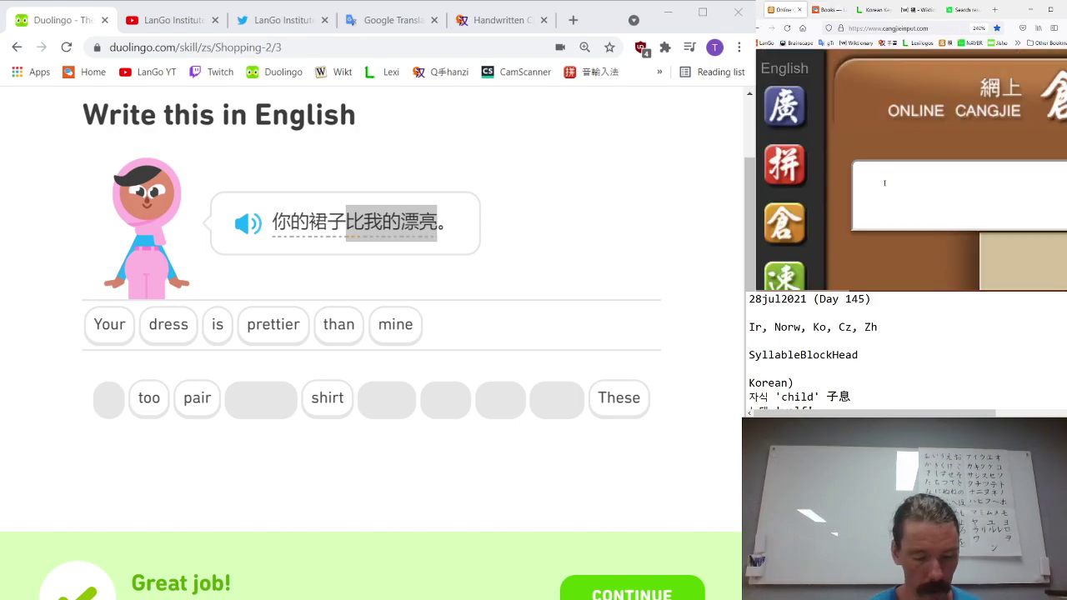
{"action": "type", "text": "l"}
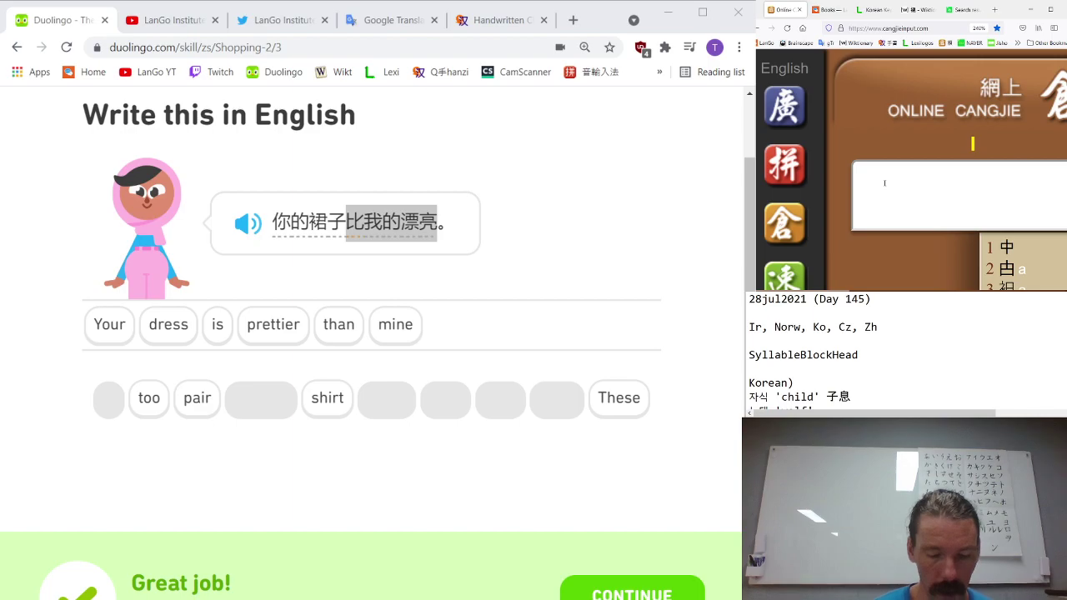
{"action": "type", "text": "ydu"}
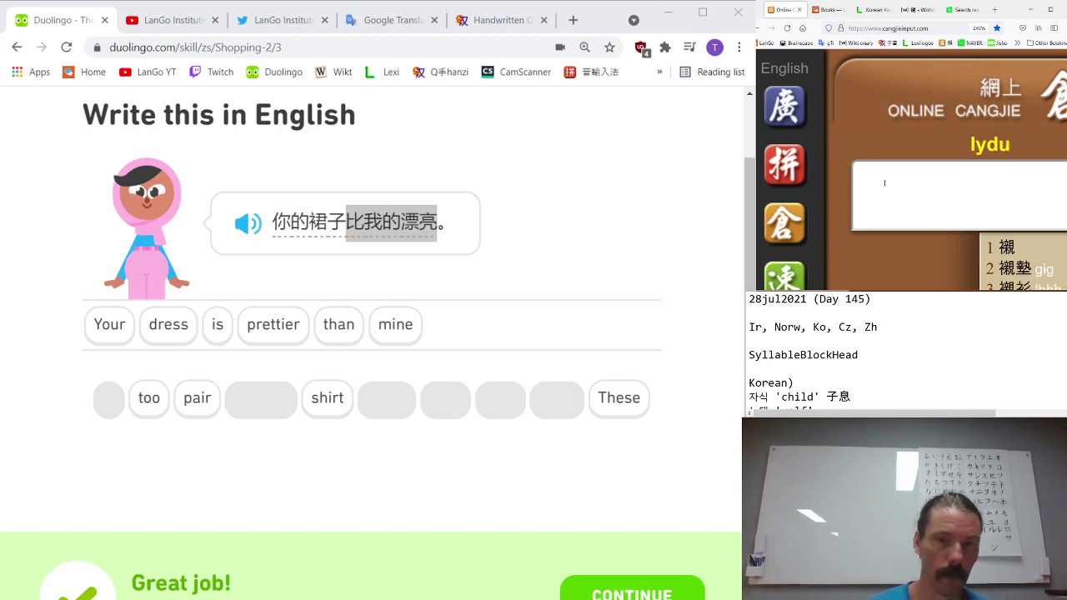
{"action": "key", "text": "space"}
{"action": "key", "text": "BackSpace"}
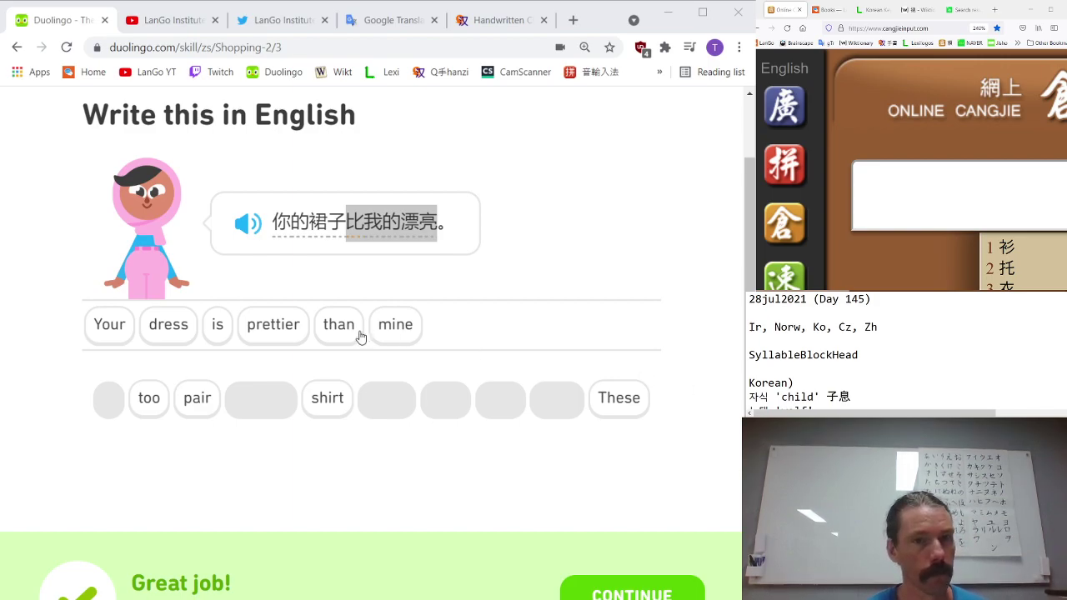
{"action": "left_click", "coordinate": [942, 178]}
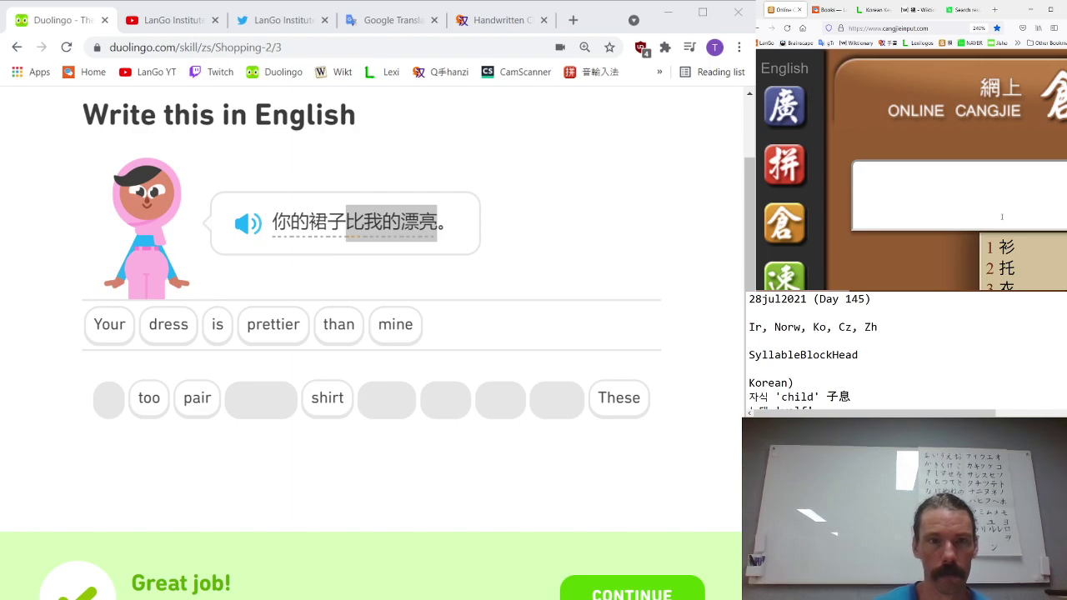
{"action": "scroll", "coordinate": [959, 201], "scroll_direction": "down", "scroll_amount": 3}
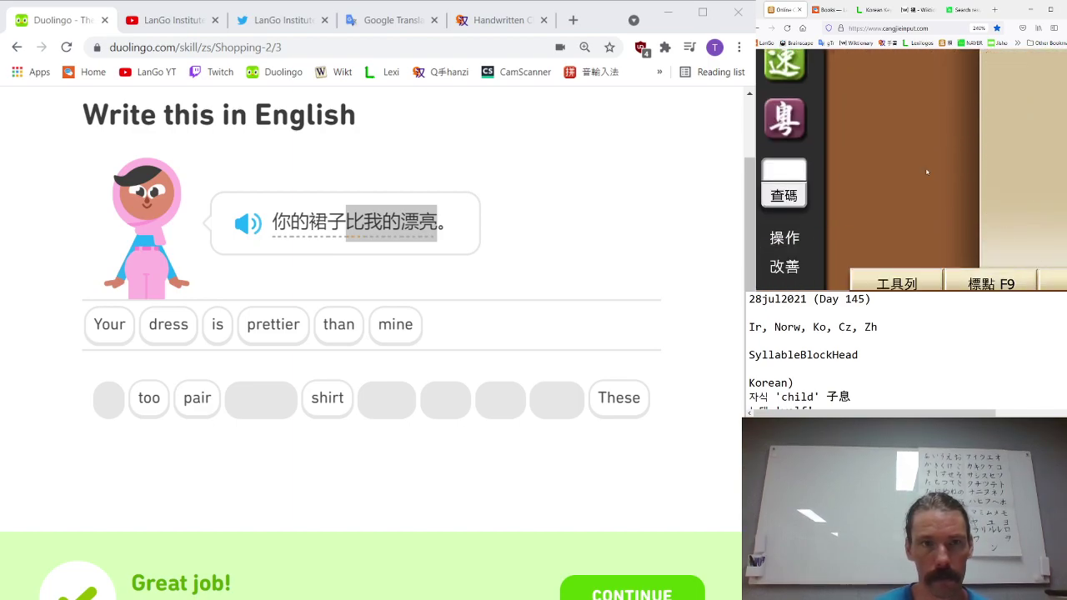
{"action": "scroll", "coordinate": [926, 172], "scroll_direction": "up", "scroll_amount": 3}
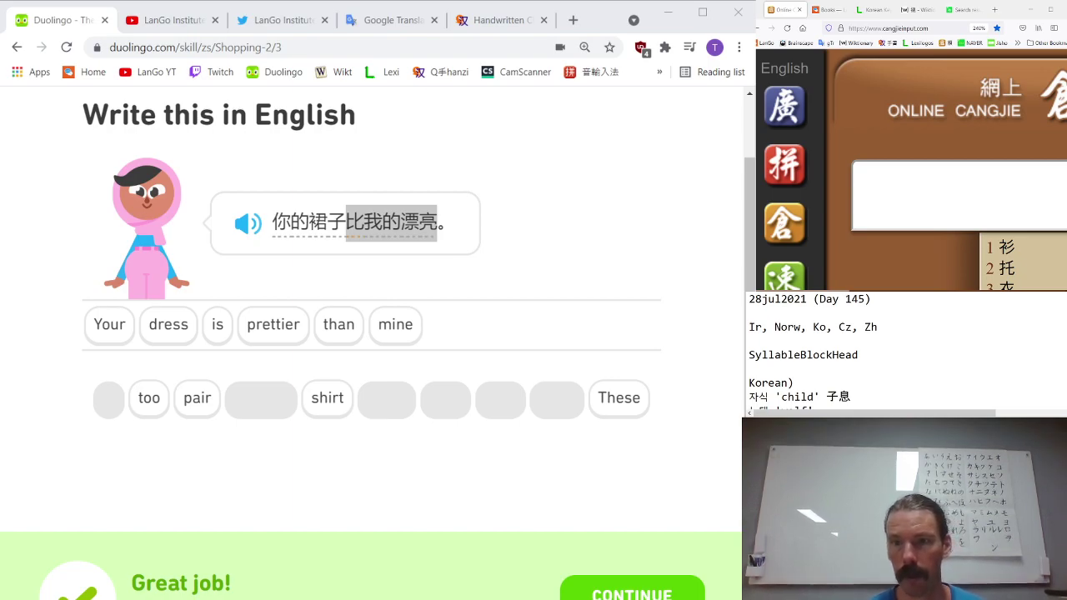
- Return to the Duolingo lesson, clear the text highlight and continue to the next exercise
{"action": "left_click", "coordinate": [27, 17]}
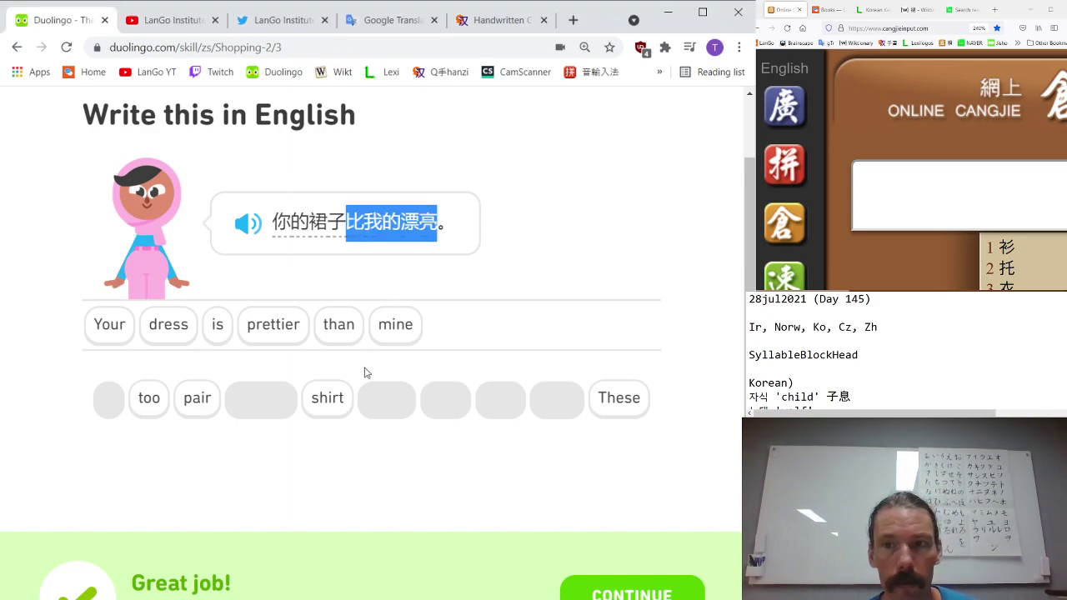
{"action": "left_click", "coordinate": [465, 502]}
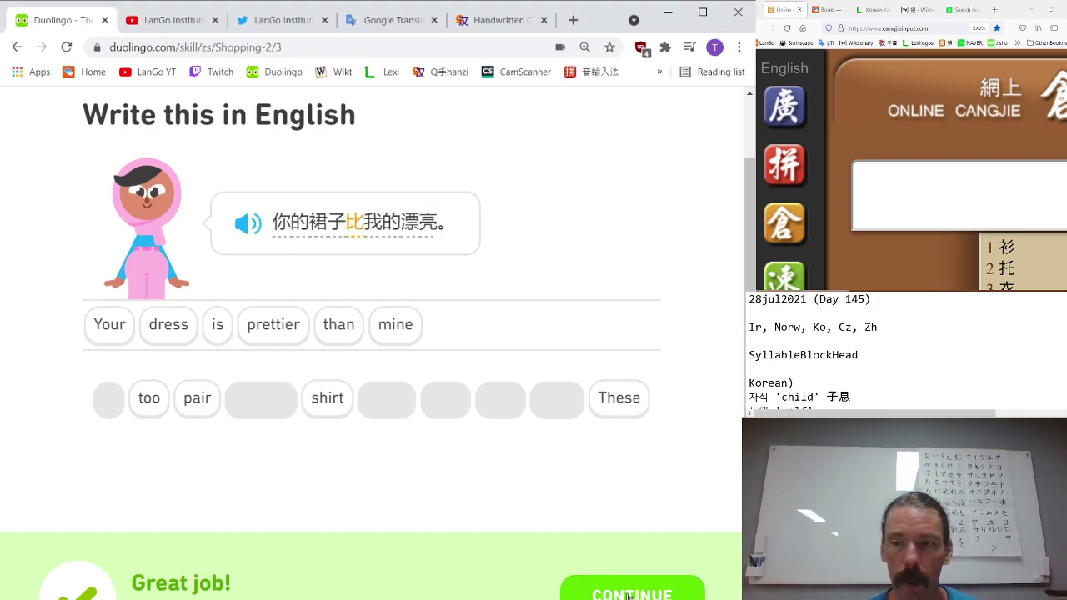
{"action": "left_click", "coordinate": [630, 595]}
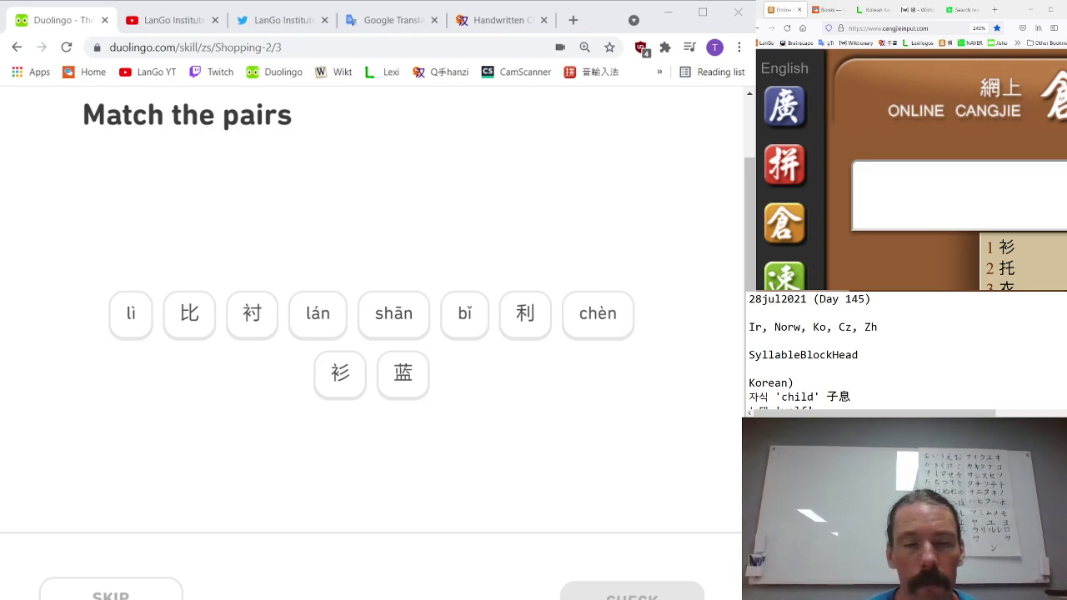
- Match bǐ with 比, 衬 with chèn, 利 with lì, lán with 蓝 and 衫 with shān, and continue
{"action": "left_click", "coordinate": [101, 525]}
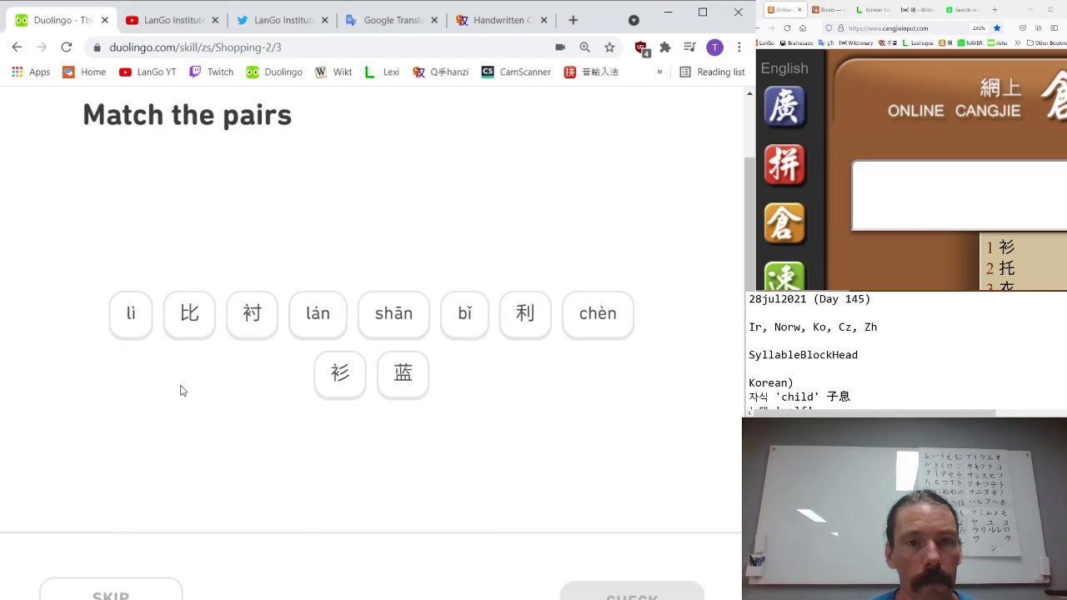
{"action": "left_click", "coordinate": [464, 315]}
{"action": "left_click", "coordinate": [169, 322]}
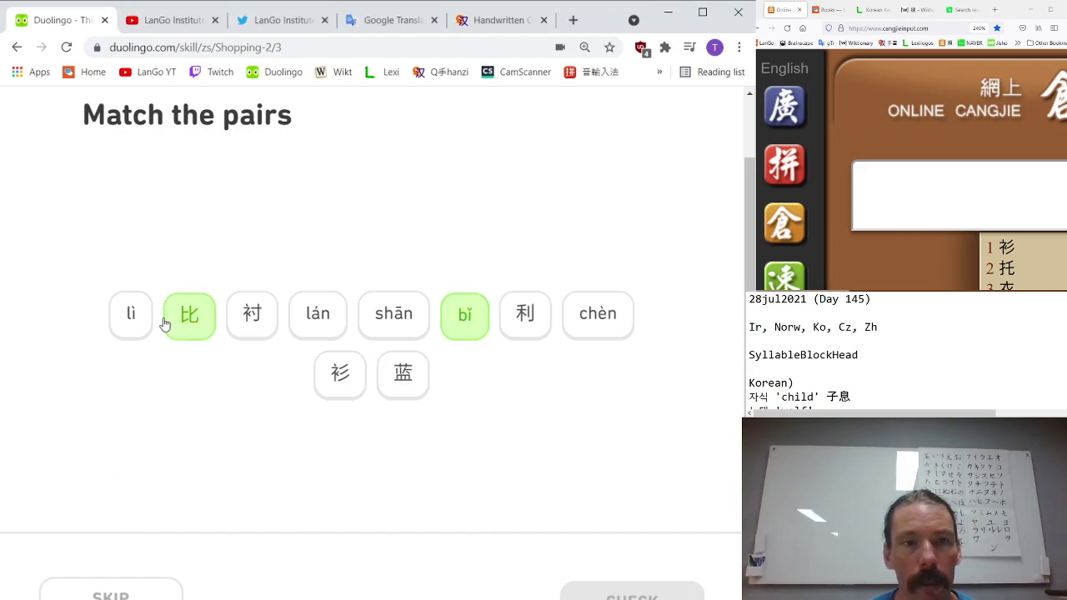
{"action": "left_click", "coordinate": [254, 323]}
{"action": "left_click", "coordinate": [621, 326]}
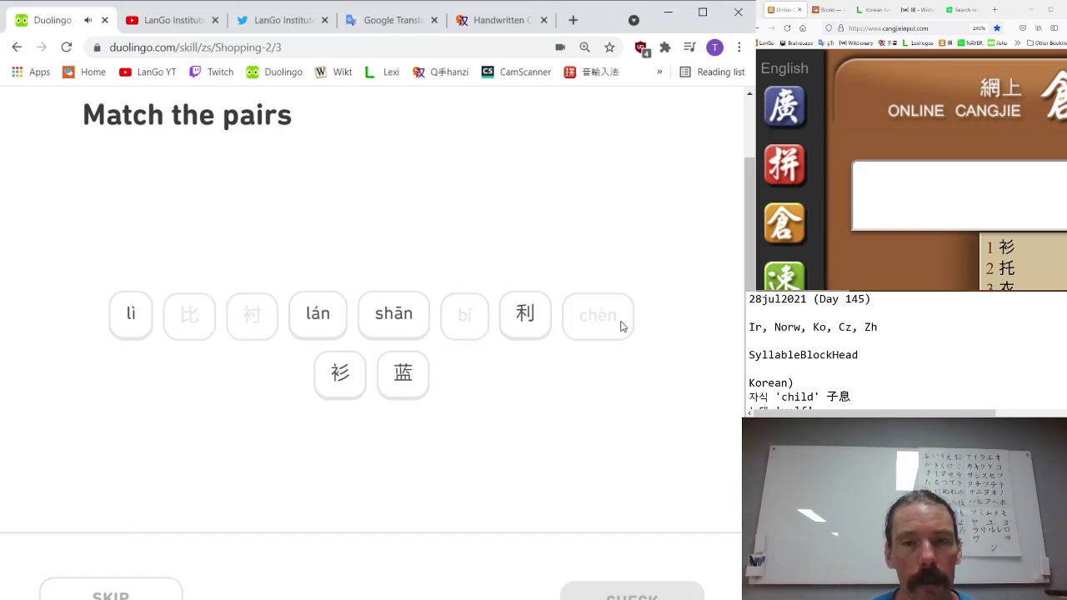
{"action": "left_click", "coordinate": [508, 327]}
{"action": "left_click", "coordinate": [129, 311]}
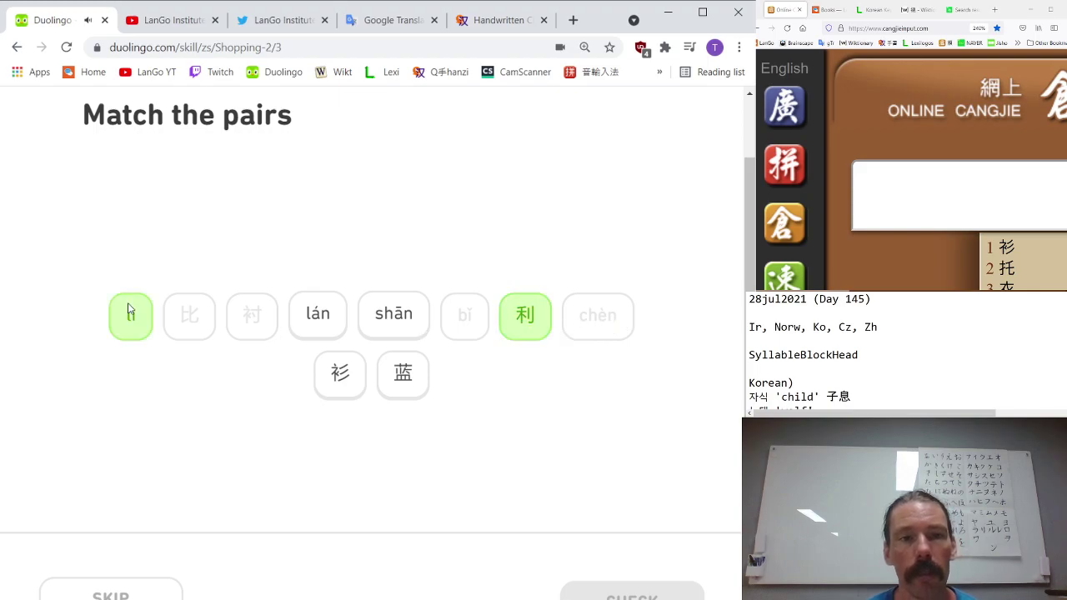
{"action": "left_click", "coordinate": [321, 329]}
{"action": "left_click", "coordinate": [406, 377]}
{"action": "left_click", "coordinate": [340, 379]}
{"action": "left_click", "coordinate": [392, 329]}
{"action": "key", "text": "Return"}
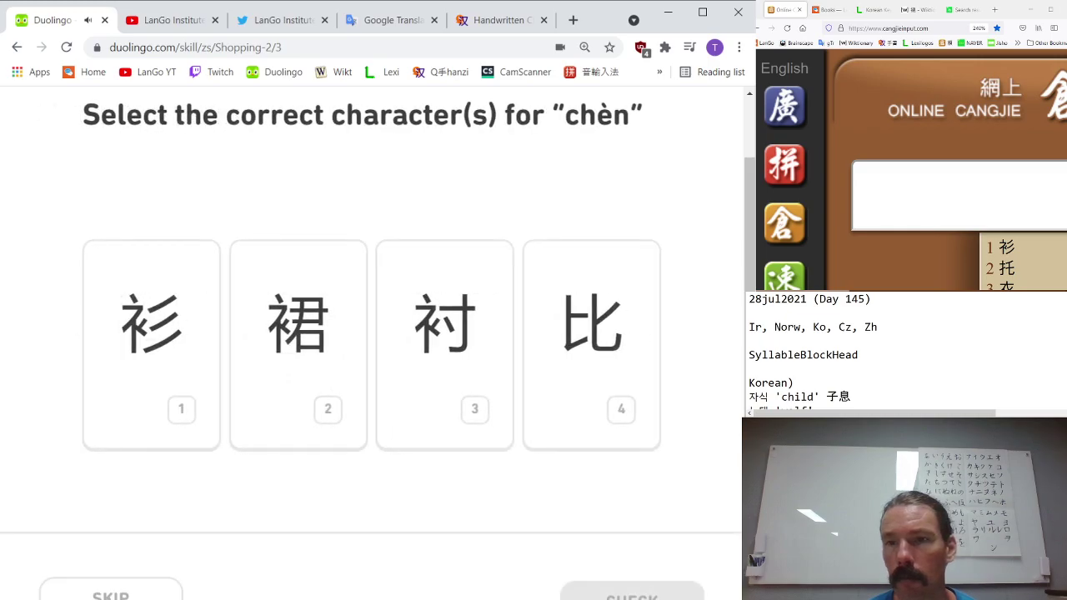
- Choose 衬 as the character for "chèn", submit the answer and continue
{"action": "left_click", "coordinate": [408, 445]}
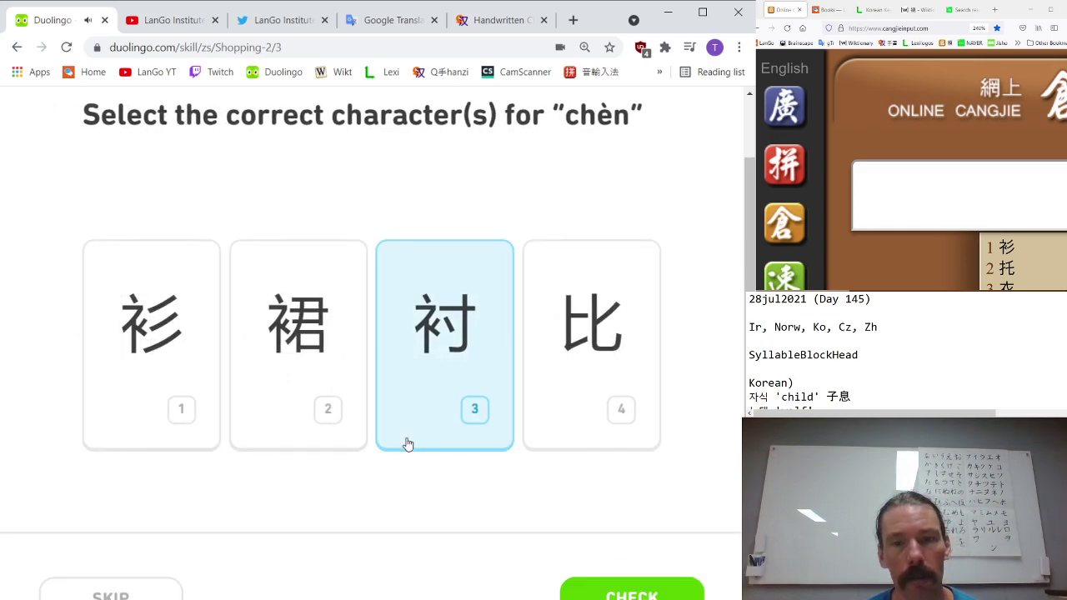
{"action": "key", "text": "Return"}
{"action": "key", "text": "Return"}
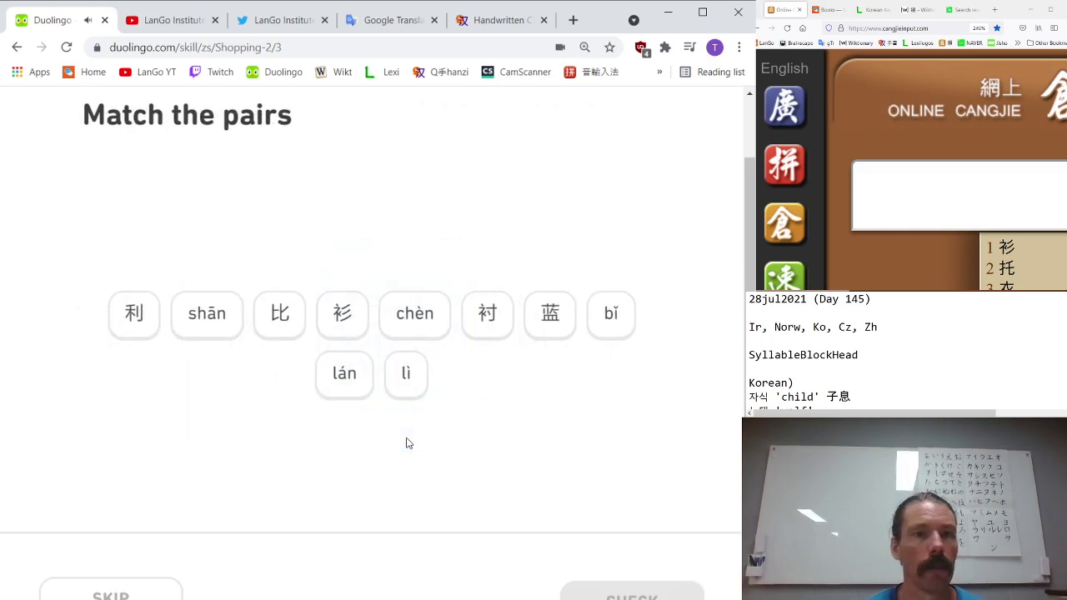
- Pair 利 with lì, 衫 with shān, chèn with 衬, 蓝 with lán and 比 with bǐ, and continue
{"action": "left_click", "coordinate": [117, 315]}
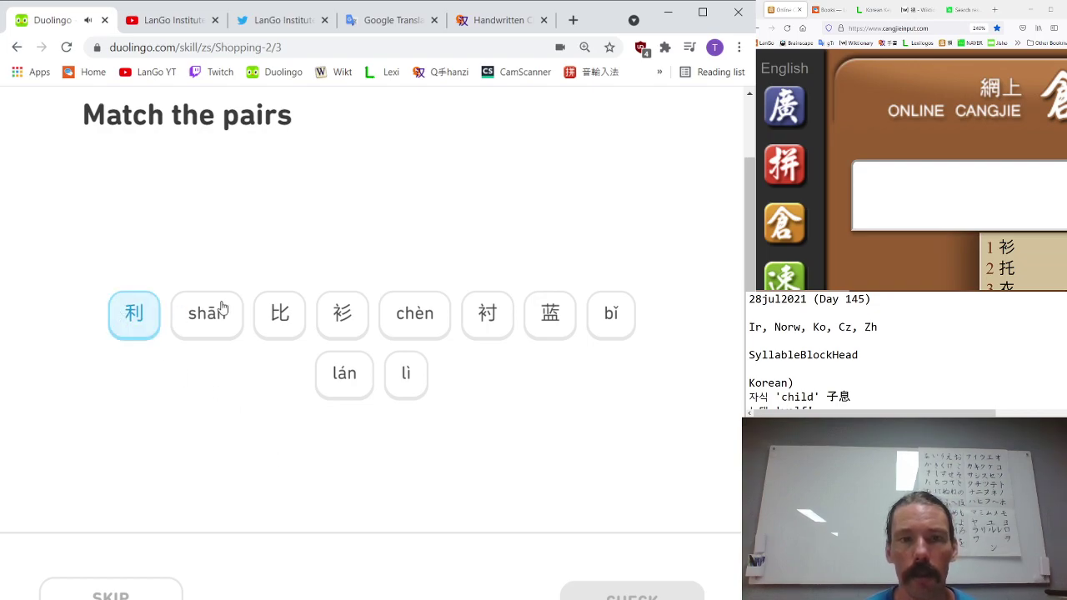
{"action": "left_click", "coordinate": [400, 367]}
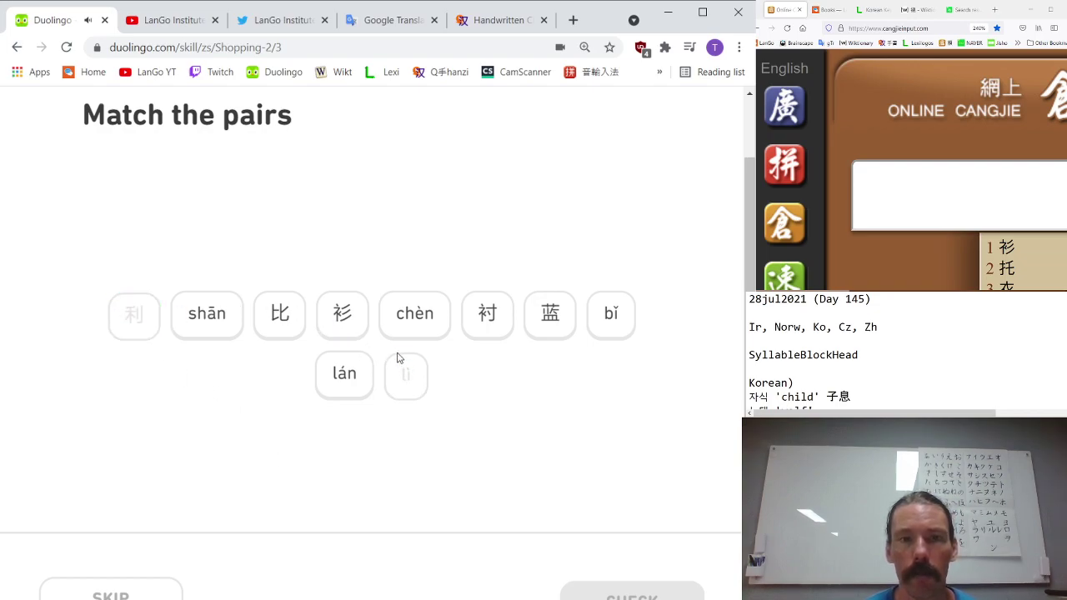
{"action": "left_click", "coordinate": [353, 334]}
{"action": "left_click", "coordinate": [176, 317]}
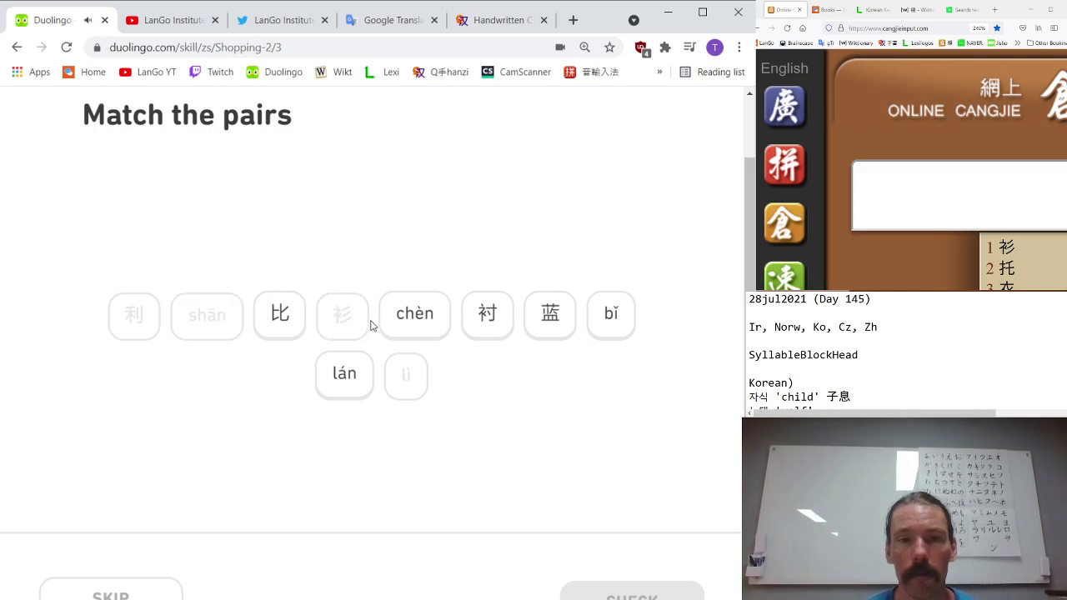
{"action": "left_click", "coordinate": [400, 323]}
{"action": "left_click", "coordinate": [477, 324]}
{"action": "left_click", "coordinate": [560, 332]}
{"action": "left_click", "coordinate": [363, 377]}
{"action": "left_click", "coordinate": [293, 325]}
{"action": "left_click", "coordinate": [599, 326]}
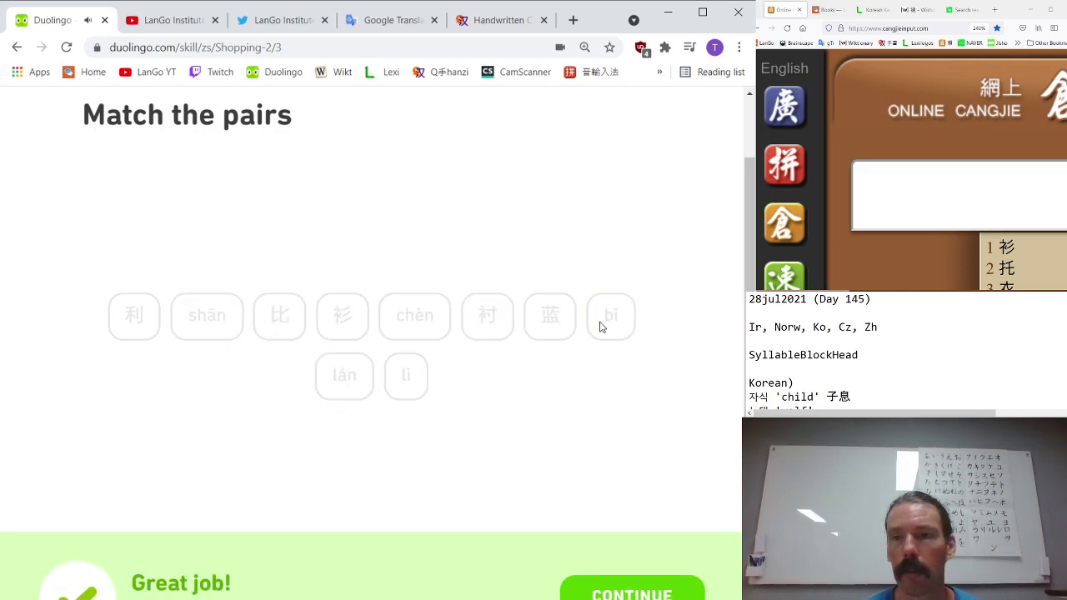
{"action": "key", "text": "Return"}
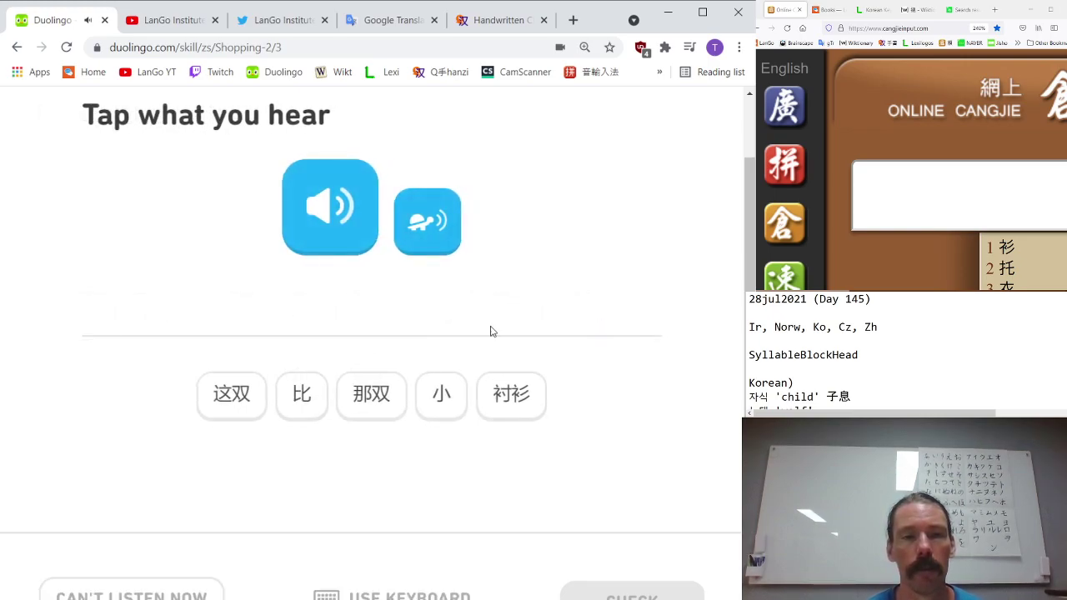
- Assemble the spoken sentence as 这双比那双小 from the word bank, submit and continue
{"action": "left_click", "coordinate": [230, 398]}
{"action": "left_click", "coordinate": [303, 398]}
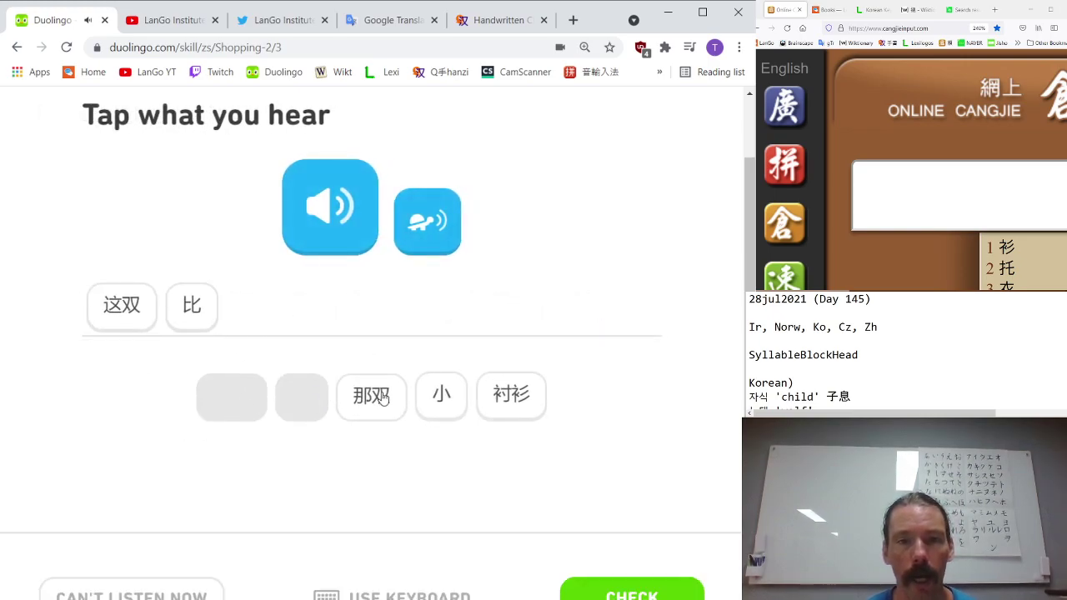
{"action": "left_click", "coordinate": [384, 398]}
{"action": "left_click", "coordinate": [459, 404]}
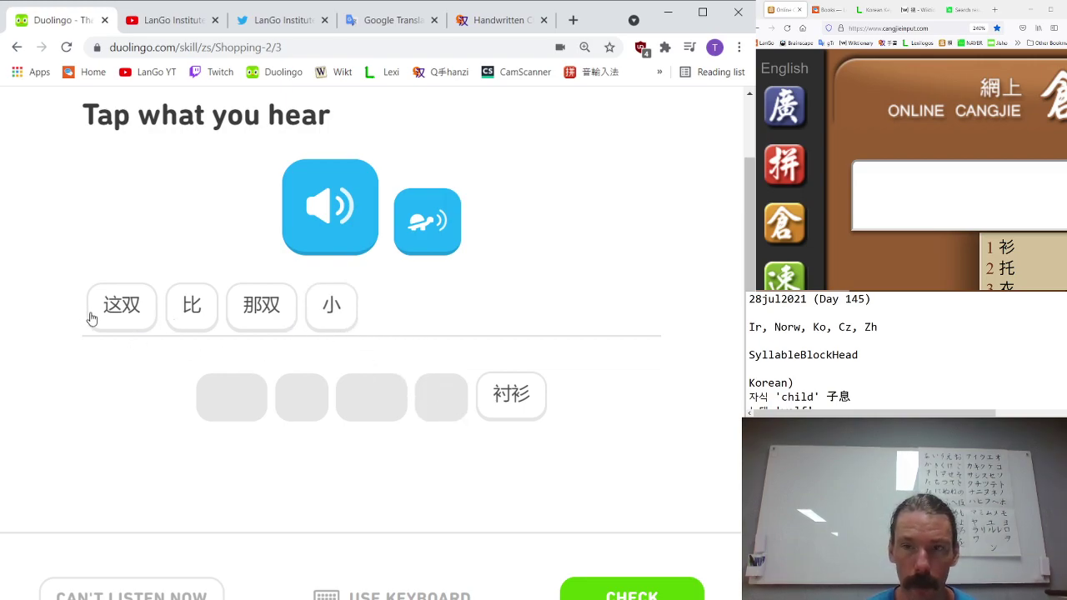
{"action": "left_click", "coordinate": [564, 592]}
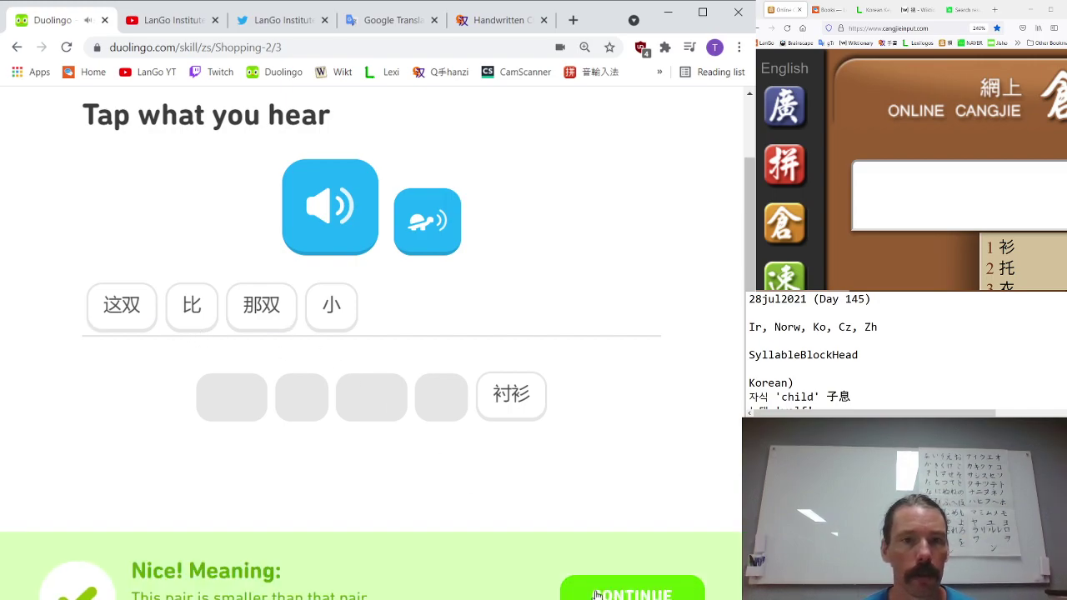
{"action": "left_click", "coordinate": [566, 591]}
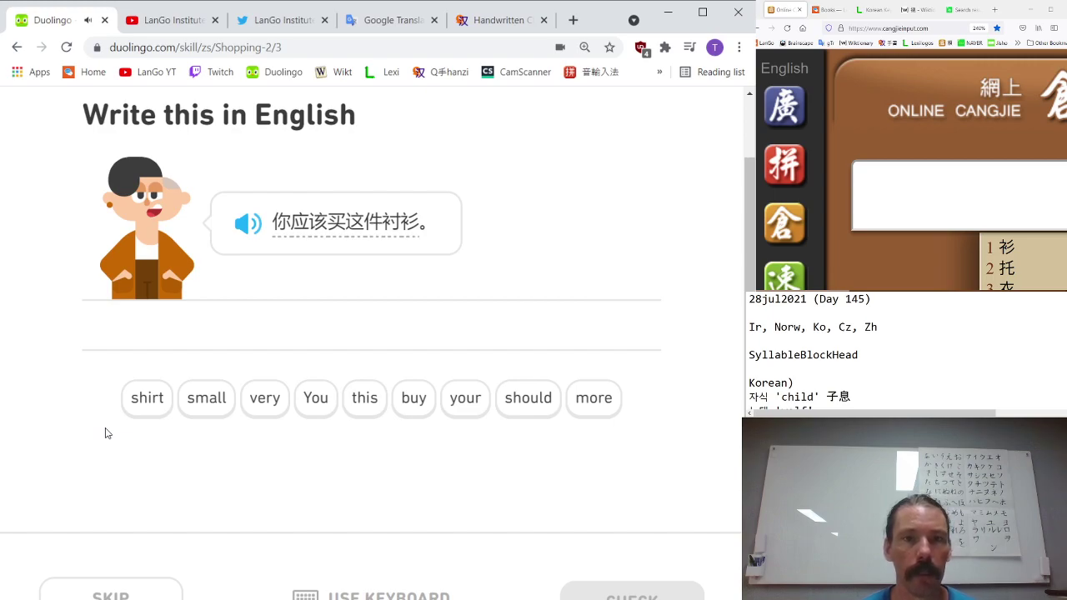
- Translate 你应该买这件衬衫 as "You should buy this shirt" from the word bank, submit and continue
{"action": "left_click", "coordinate": [329, 402]}
{"action": "left_click", "coordinate": [526, 400]}
{"action": "left_click", "coordinate": [430, 406]}
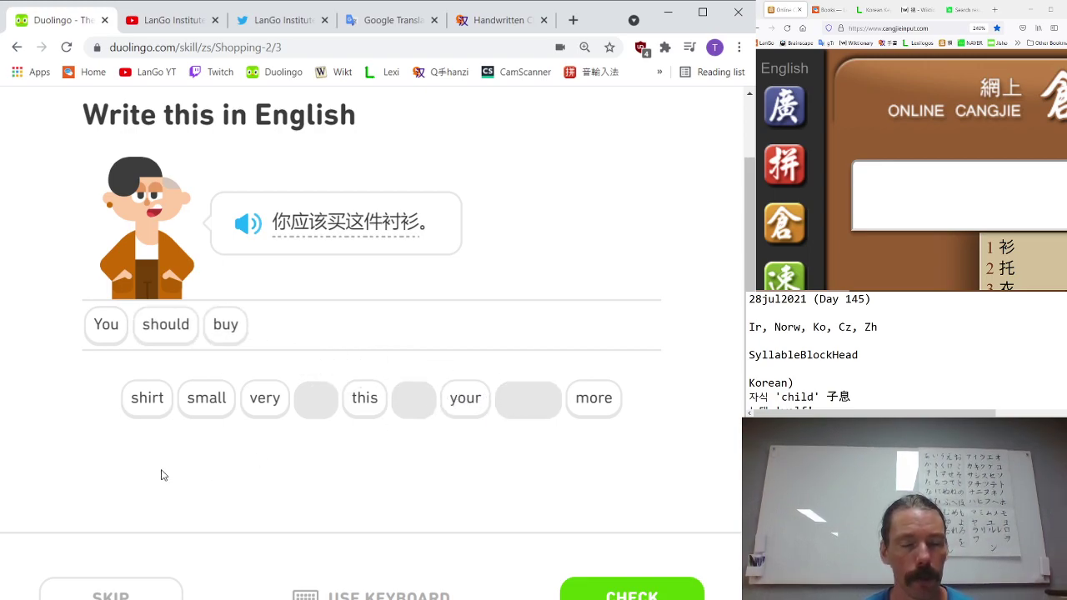
{"action": "left_click", "coordinate": [374, 413]}
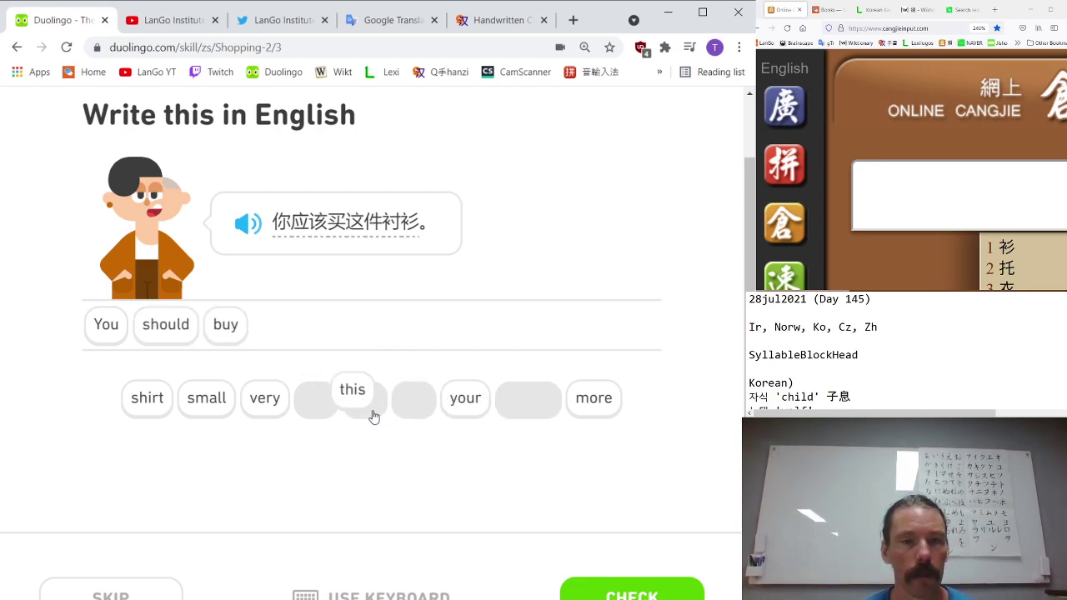
{"action": "left_click", "coordinate": [163, 412]}
{"action": "key", "text": "Return"}
{"action": "key", "text": "Return"}
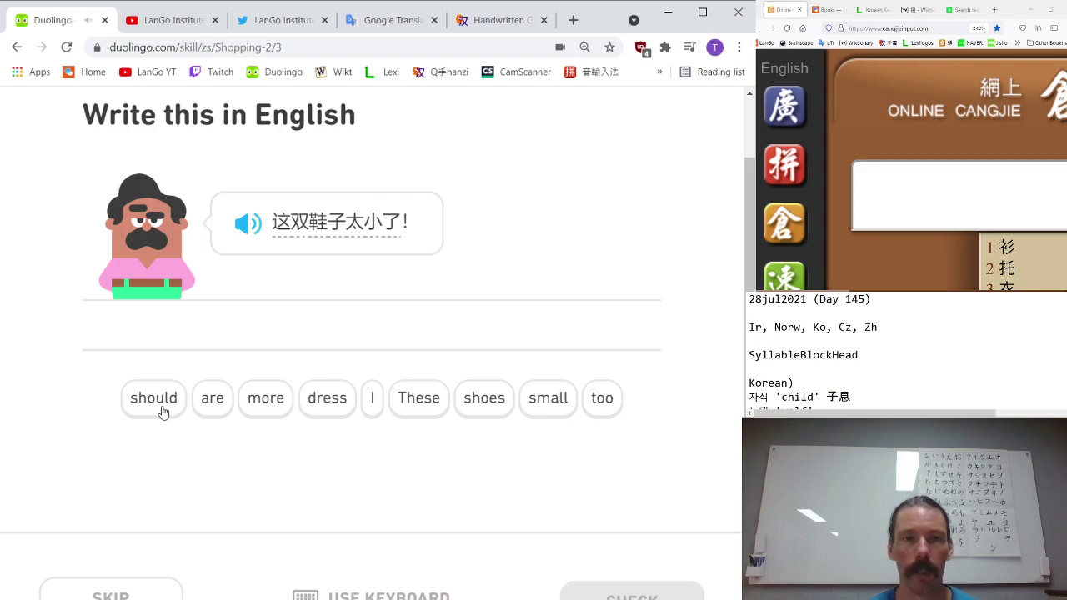
- Translate 这双鞋子太小了 as "These shoes are too small" from the word bank and submit the answer
{"action": "left_click", "coordinate": [414, 406]}
{"action": "left_click", "coordinate": [482, 404]}
{"action": "left_click", "coordinate": [227, 403]}
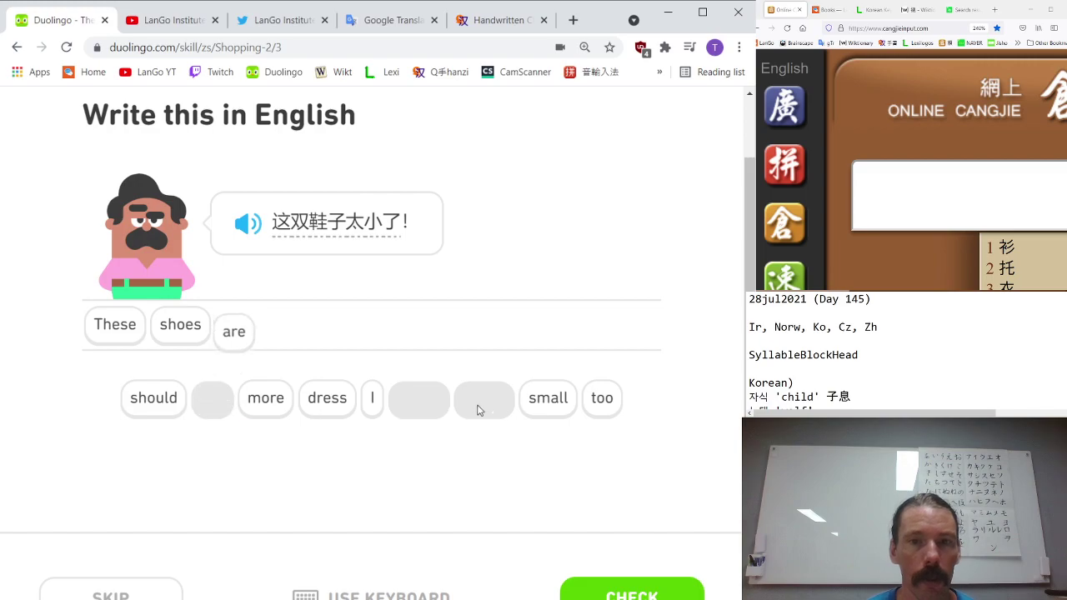
{"action": "left_click", "coordinate": [592, 409]}
{"action": "left_click", "coordinate": [557, 403]}
{"action": "left_click", "coordinate": [639, 579]}
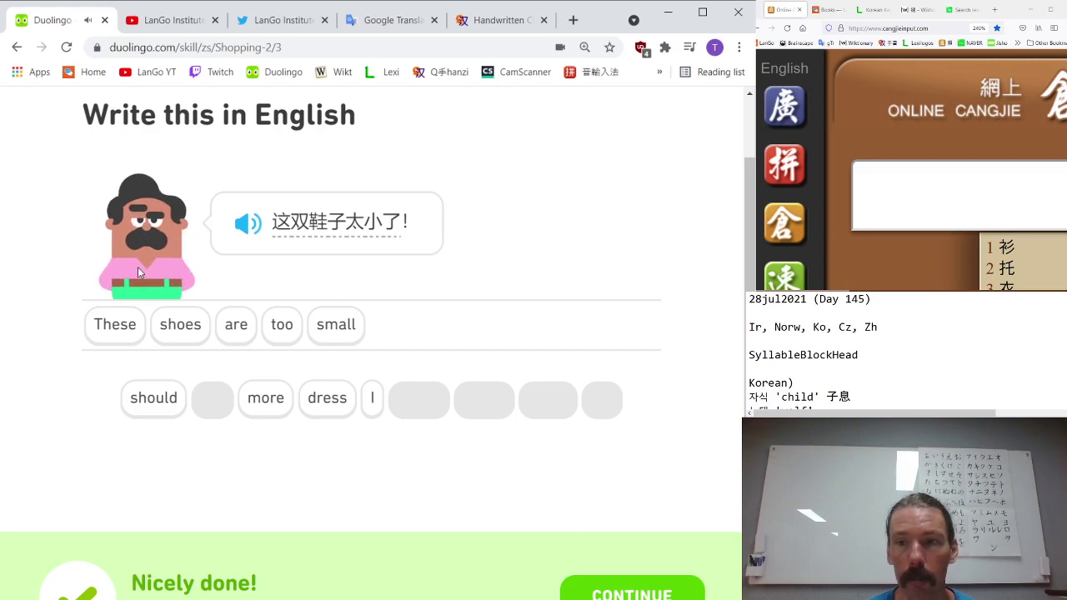
- Continue to the next exercise and highlight the phrases 这件衬衫, 贵 and 比那件衬衫 in the Chinese sentence
{"action": "left_click", "coordinate": [701, 586]}
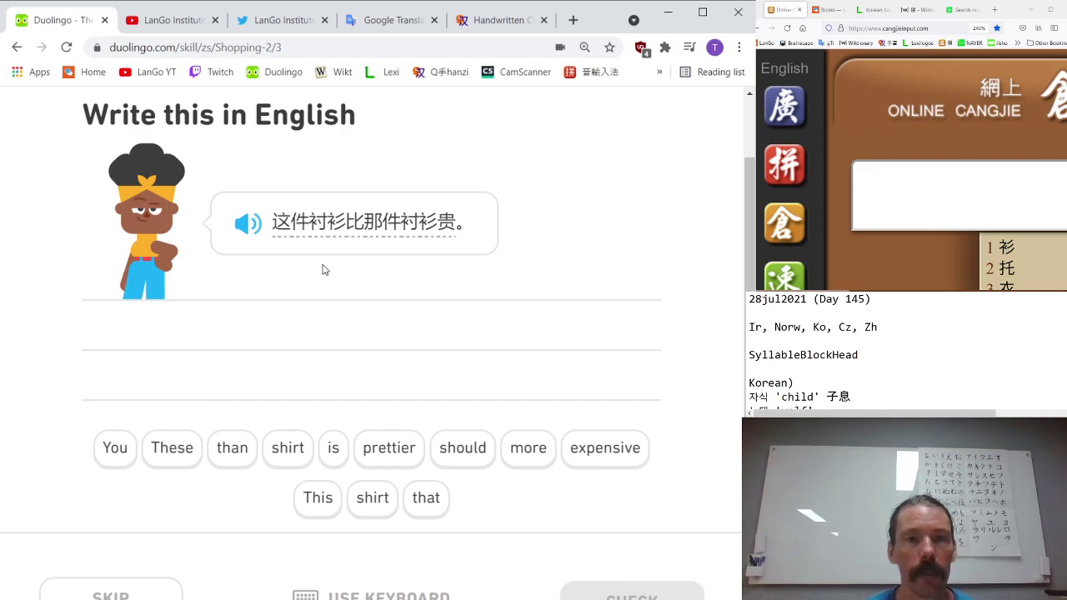
{"action": "left_click_drag", "start_coordinate": [291, 254], "coordinate": [345, 258]}
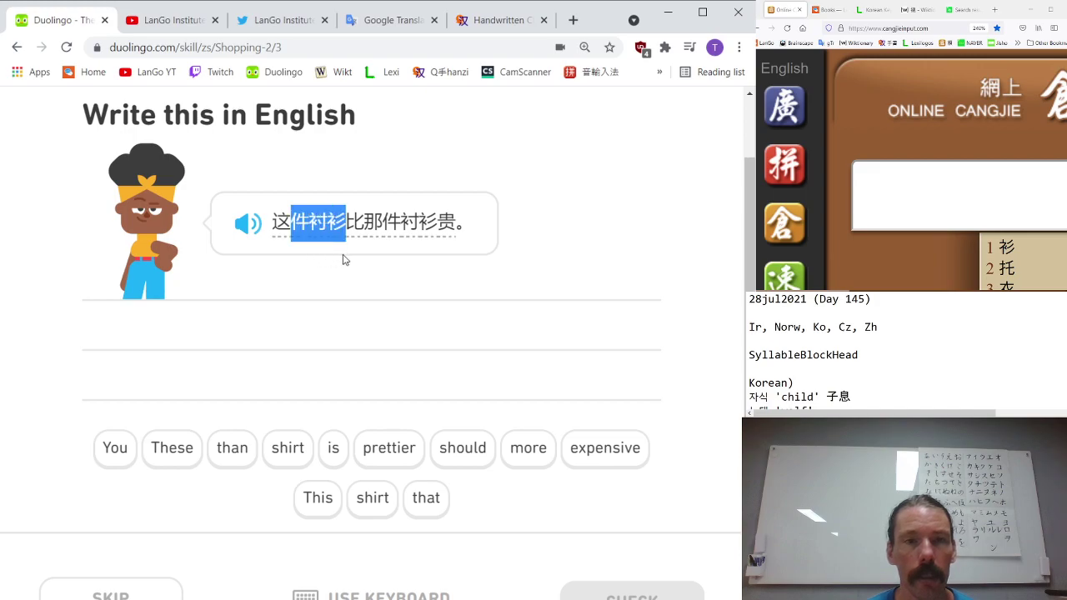
{"action": "left_click", "coordinate": [293, 248]}
{"action": "left_click_drag", "start_coordinate": [274, 250], "coordinate": [348, 256]}
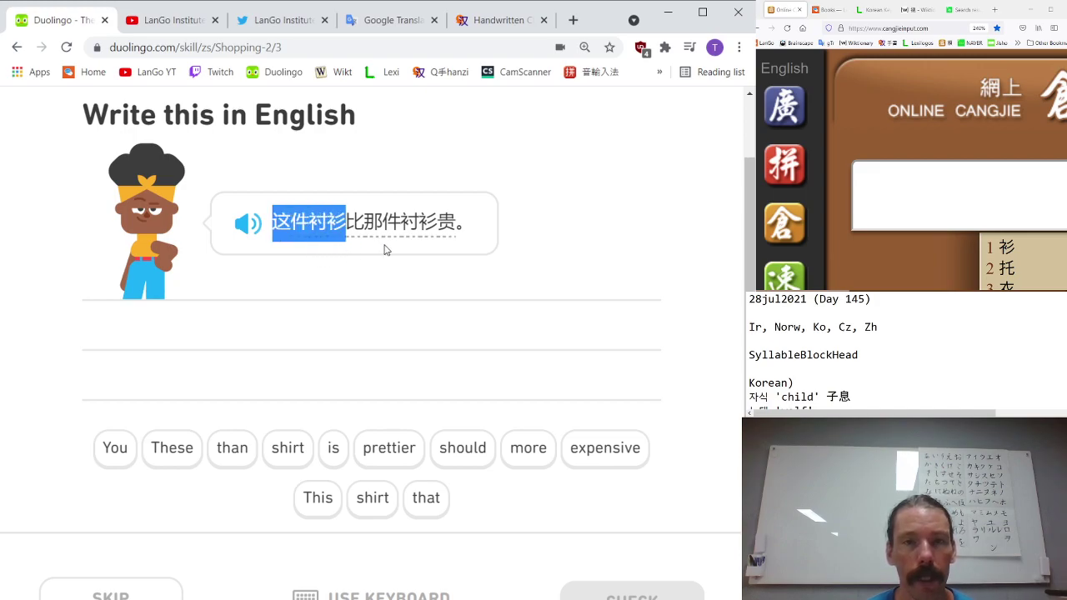
{"action": "left_click_drag", "start_coordinate": [428, 250], "coordinate": [463, 254]}
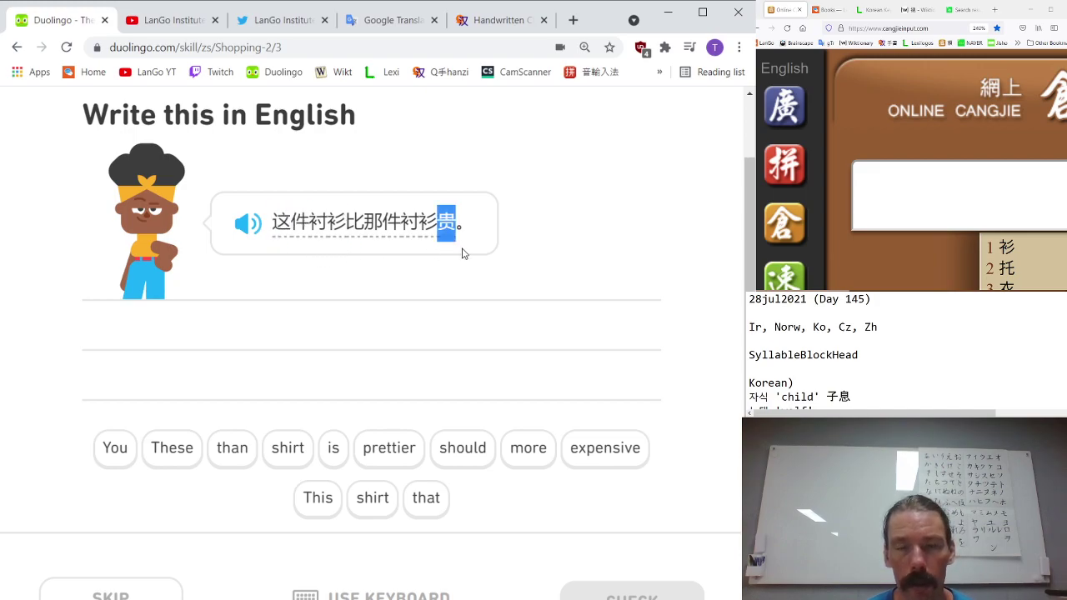
{"action": "left_click_drag", "start_coordinate": [352, 245], "coordinate": [433, 254]}
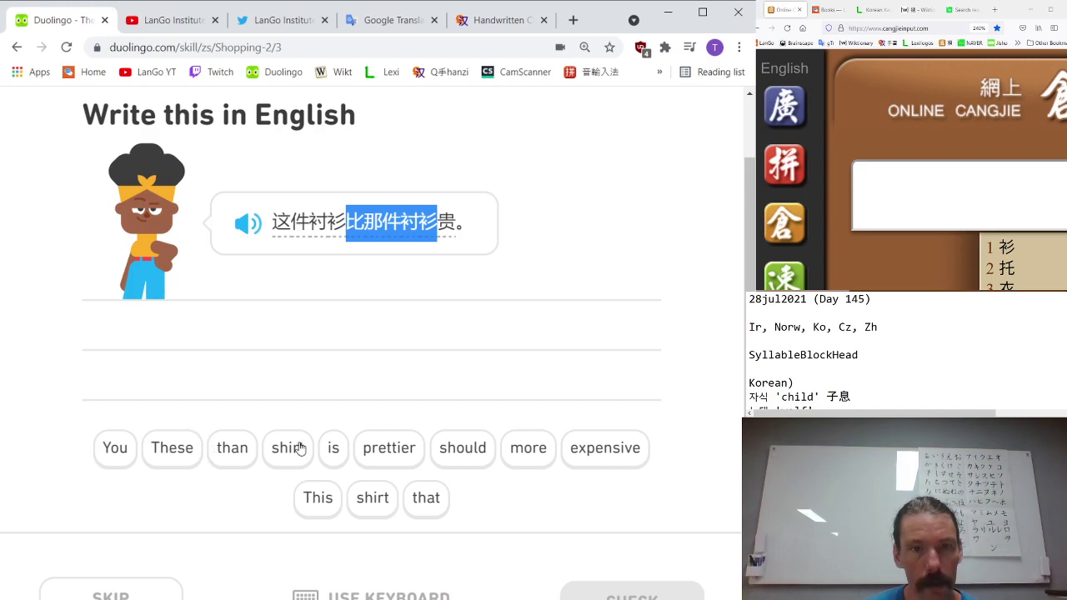
- Translate 这件衬衫比那件衬衫贵 as "This shirt is more expensive than that shirt" from the word bank and submit the answer
{"action": "left_click", "coordinate": [330, 503]}
{"action": "left_click", "coordinate": [368, 498]}
{"action": "left_click", "coordinate": [332, 447]}
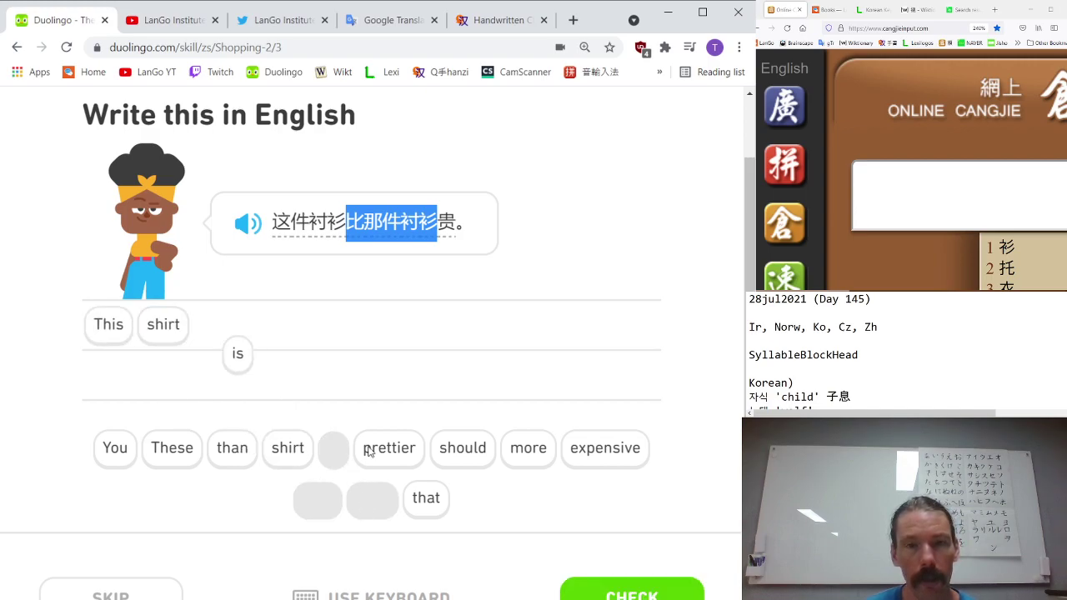
{"action": "left_click", "coordinate": [527, 448]}
{"action": "left_click", "coordinate": [594, 450]}
{"action": "left_click", "coordinate": [226, 457]}
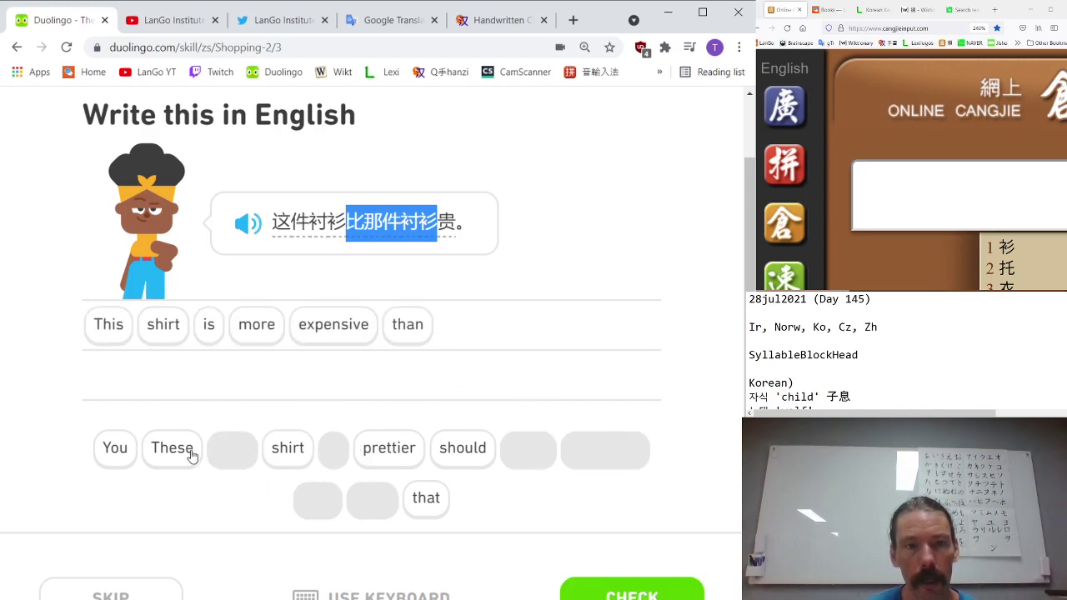
{"action": "left_click", "coordinate": [425, 500]}
{"action": "left_click", "coordinate": [287, 450]}
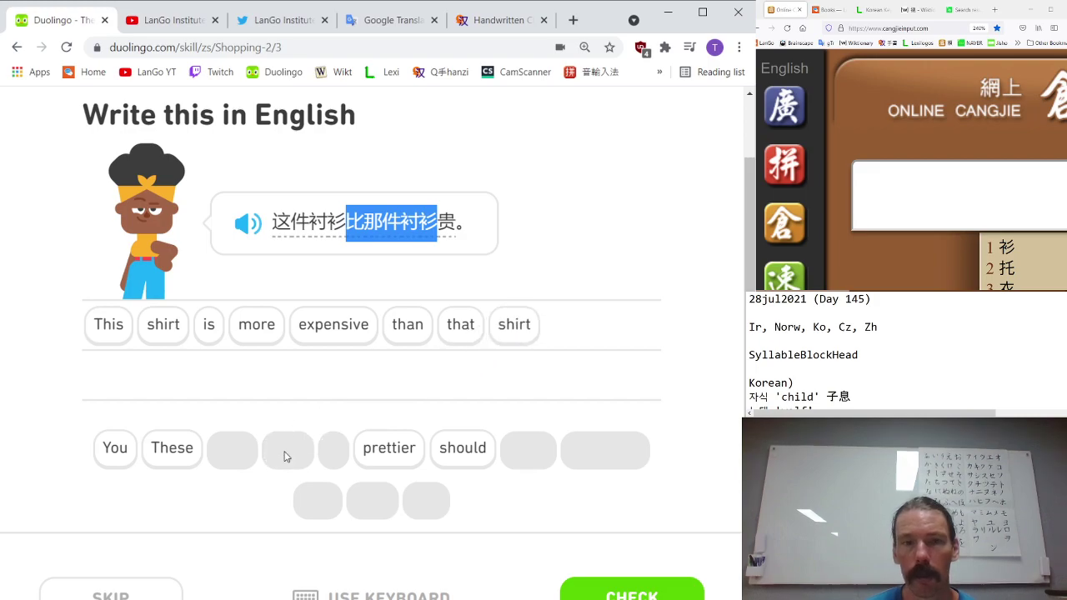
{"action": "key", "text": "Return"}
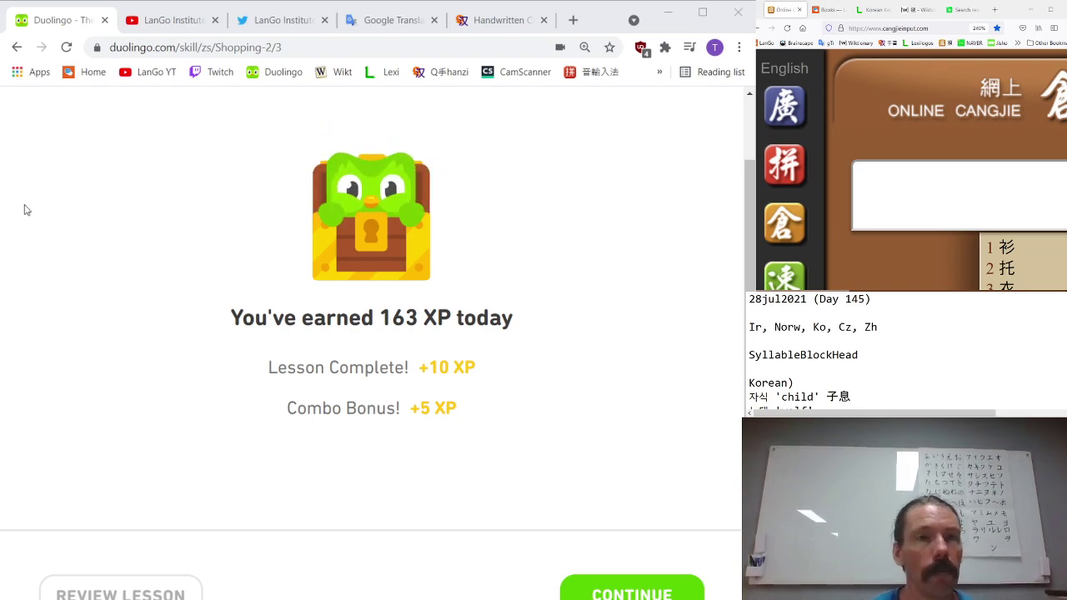
- Leave the finished Chinese lesson's summary and switch to the Norwegian (Bokmål) course
{"action": "left_click", "coordinate": [631, 594]}
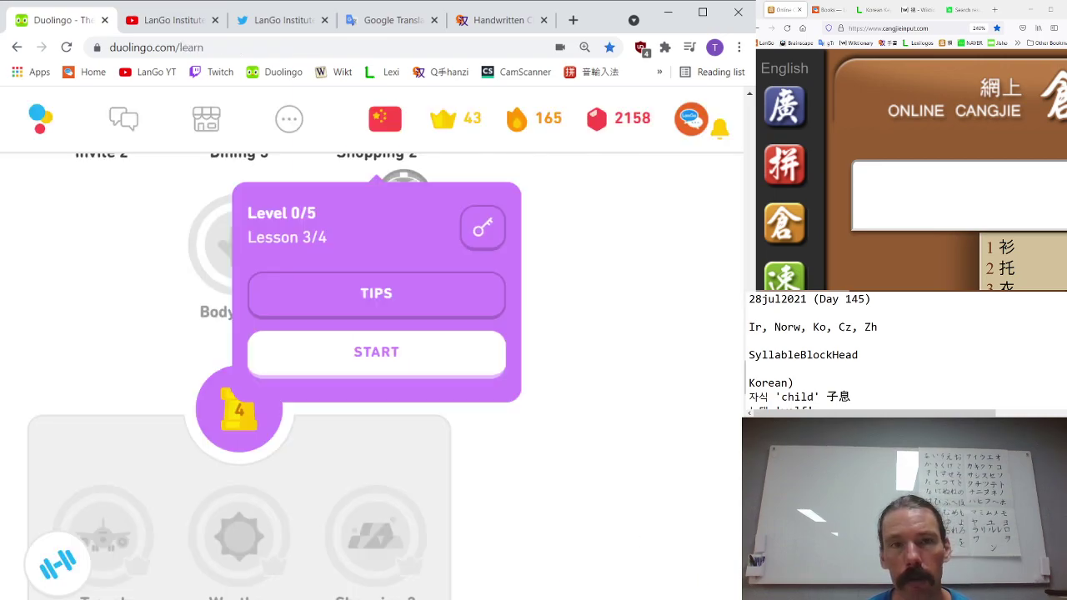
{"action": "left_click", "coordinate": [702, 309]}
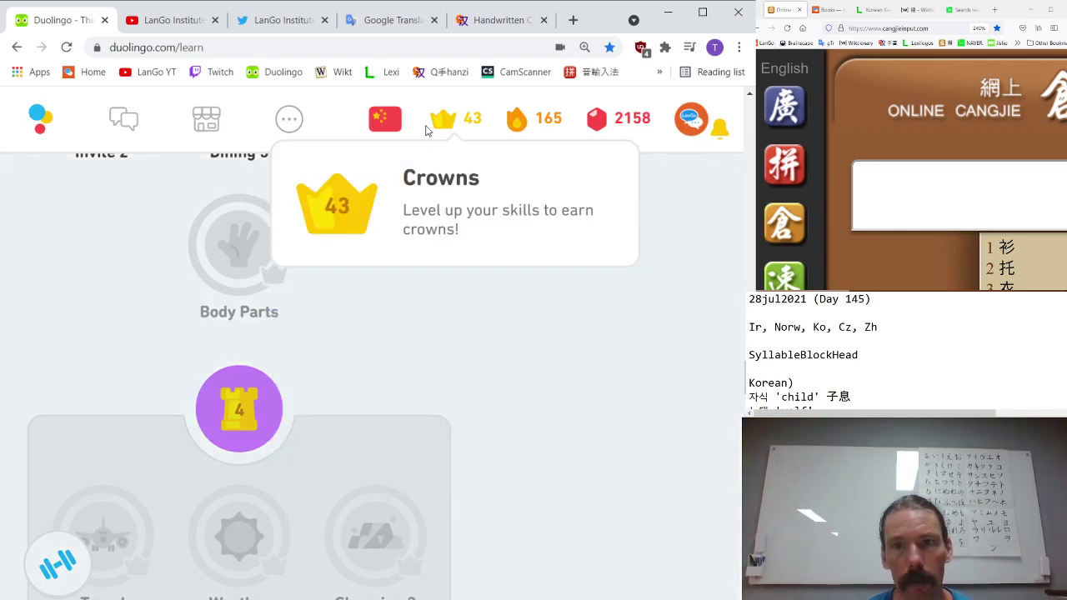
{"action": "mouse_move", "coordinate": [379, 124]}
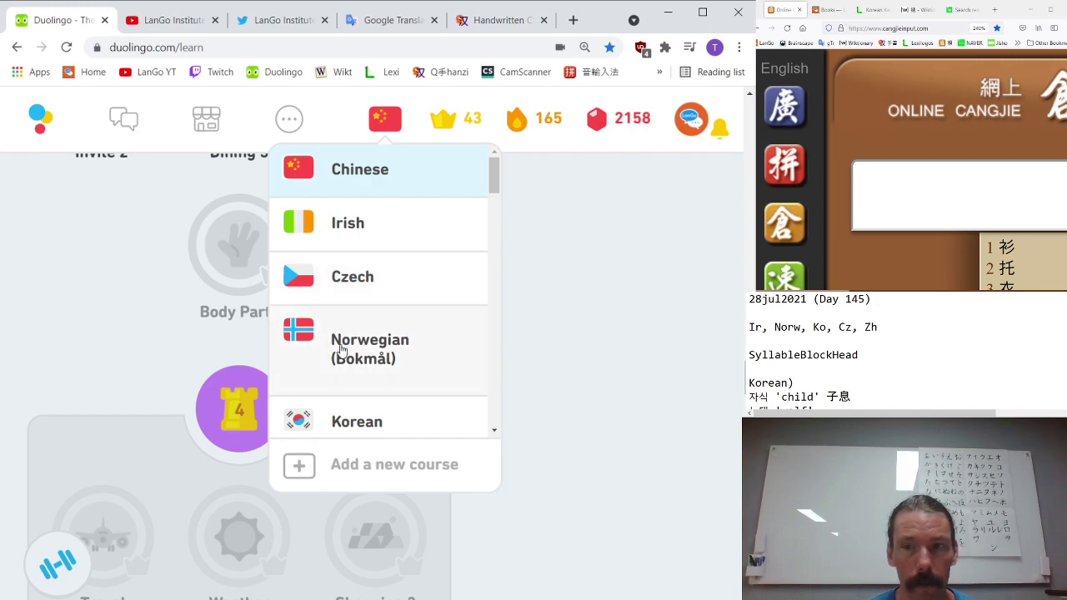
{"action": "left_click", "coordinate": [340, 350]}
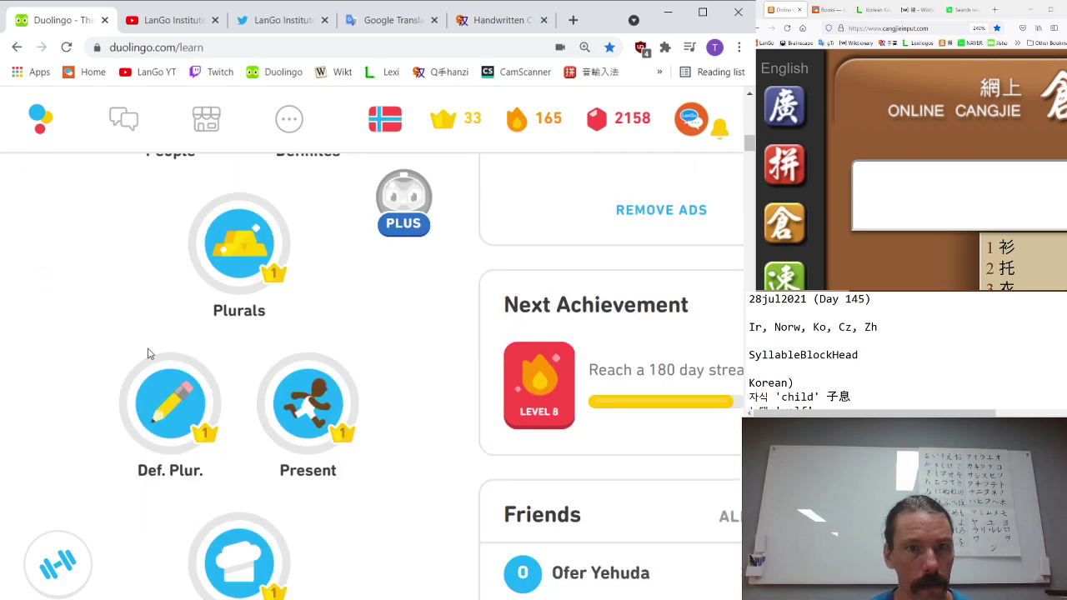
- Start the next lesson of the Family 5 skill in the Norwegian course
{"action": "scroll", "coordinate": [239, 381], "scroll_direction": "down", "scroll_amount": 20}
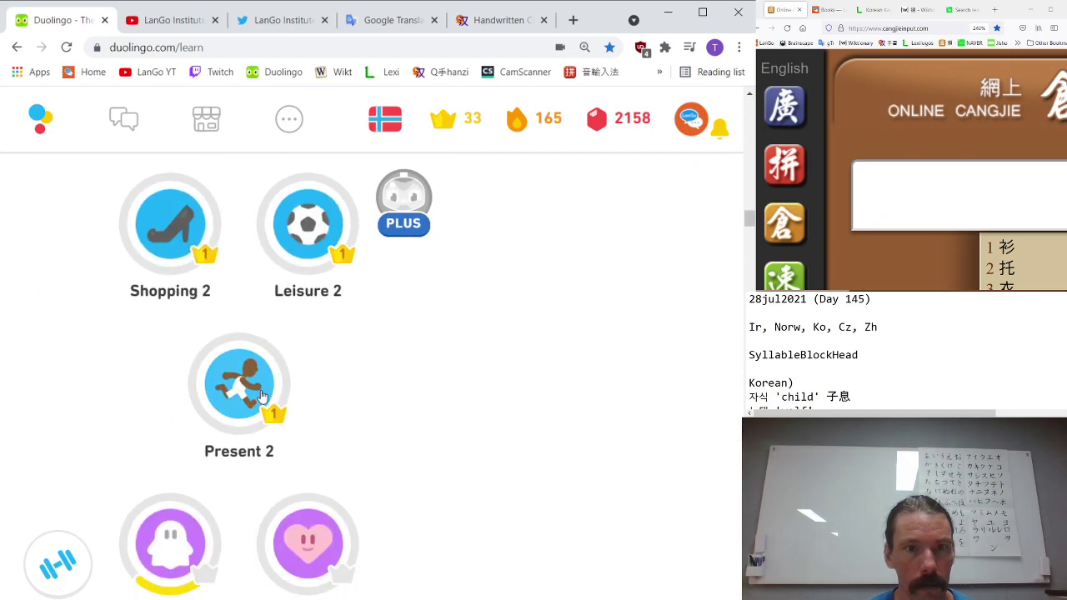
{"action": "scroll", "coordinate": [262, 396], "scroll_direction": "down", "scroll_amount": 4}
{"action": "left_click", "coordinate": [171, 248]}
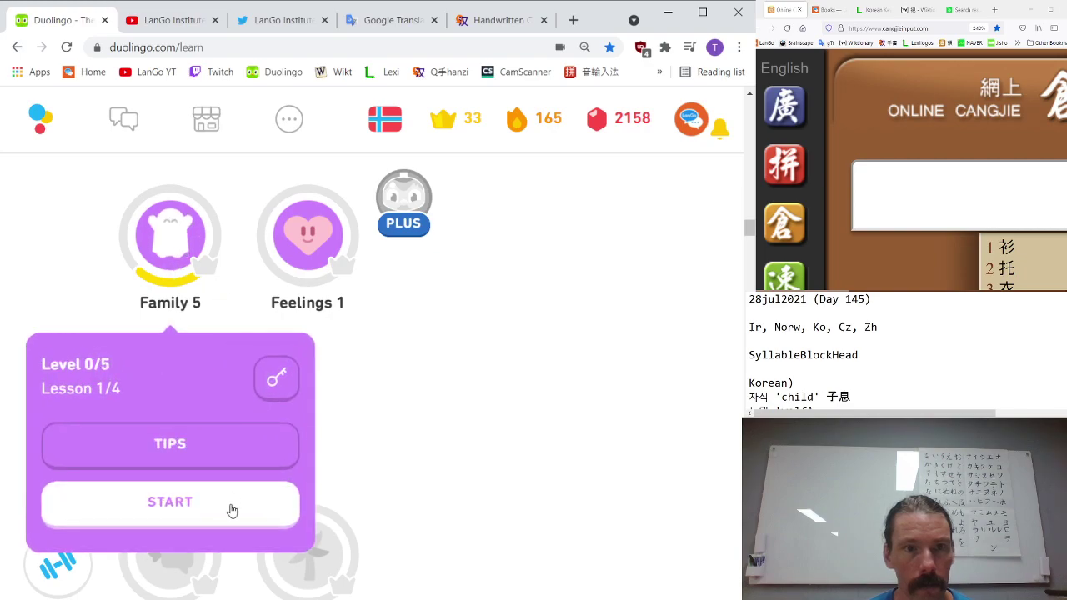
{"action": "left_click", "coordinate": [232, 511]}
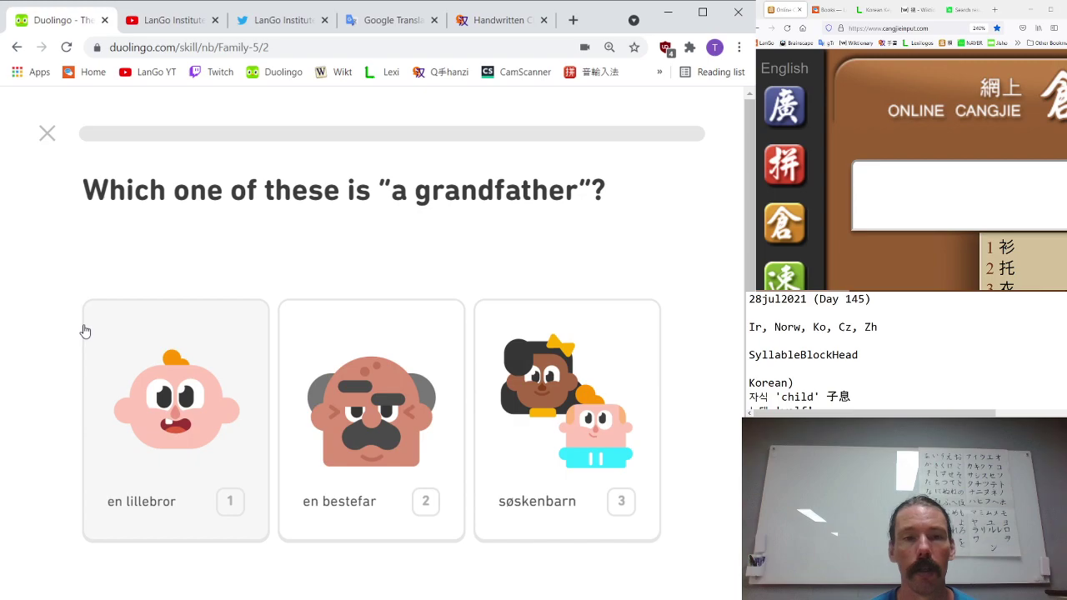
- Answer "a grandfather" with en bestefar and "a little brother" with en lillebror, submitting each answer and continuing
{"action": "key", "text": "2"}
{"action": "key", "text": "Return"}
{"action": "key", "text": "Return"}
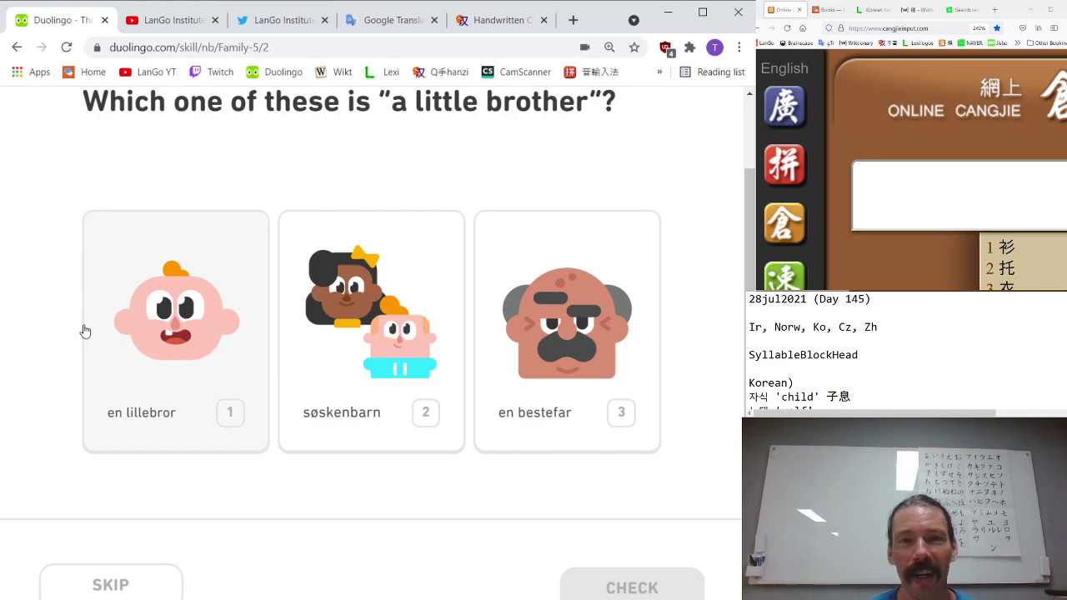
{"action": "left_click", "coordinate": [85, 331]}
{"action": "key", "text": "Return"}
{"action": "key", "text": "Return"}
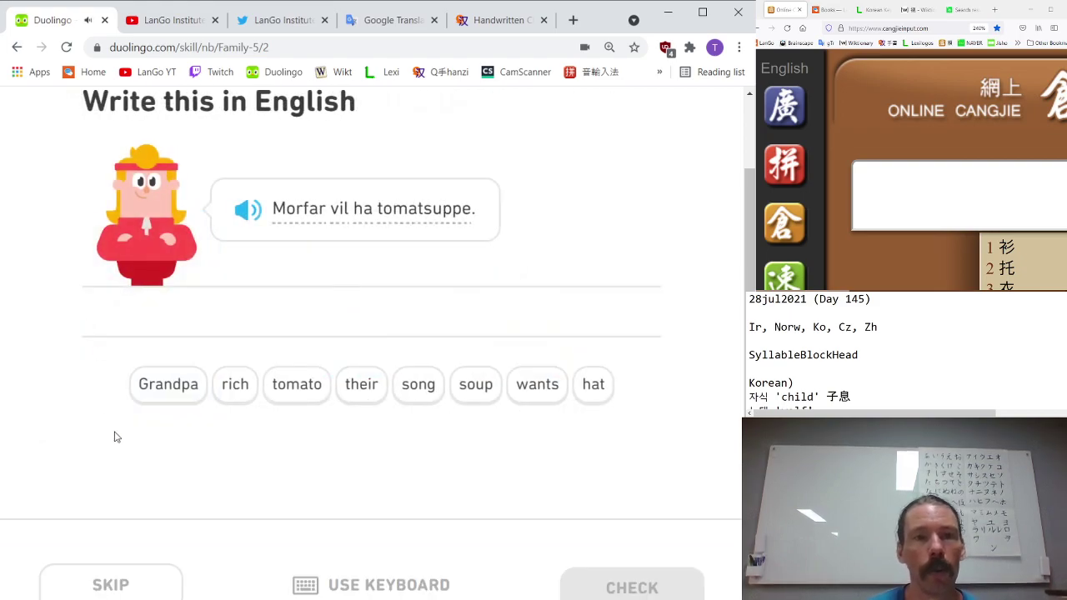
- Switch to keyboard entry, translate "Morfar vil ha tomatsuppe" as "grandmother wants tomato soup", submit and continue
{"action": "left_click", "coordinate": [374, 586]}
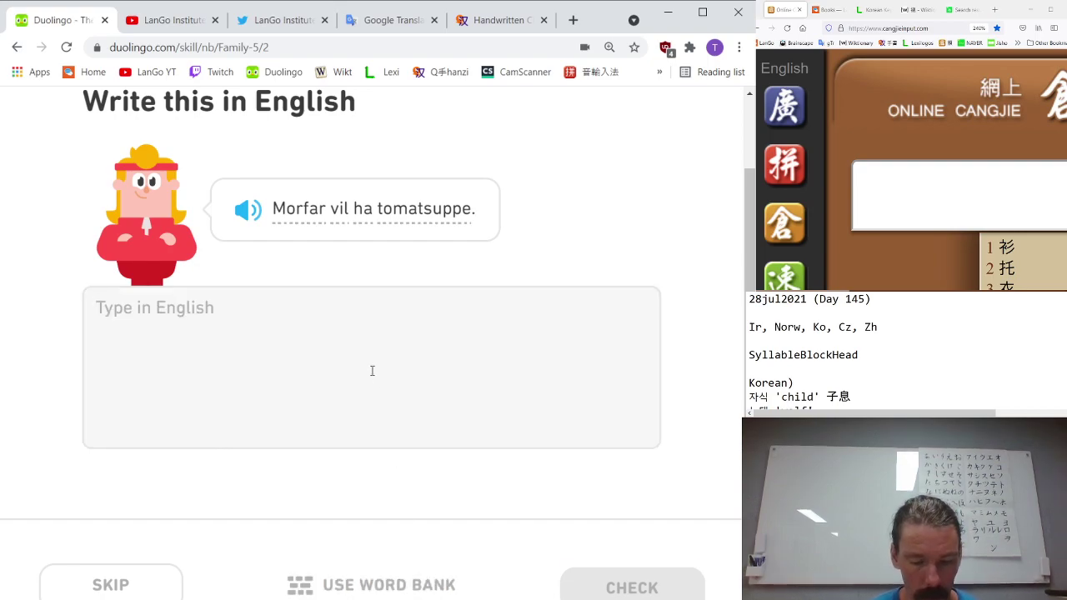
{"action": "type", "text": "grandmother wants tomato soup"}
{"action": "key", "text": "Return"}
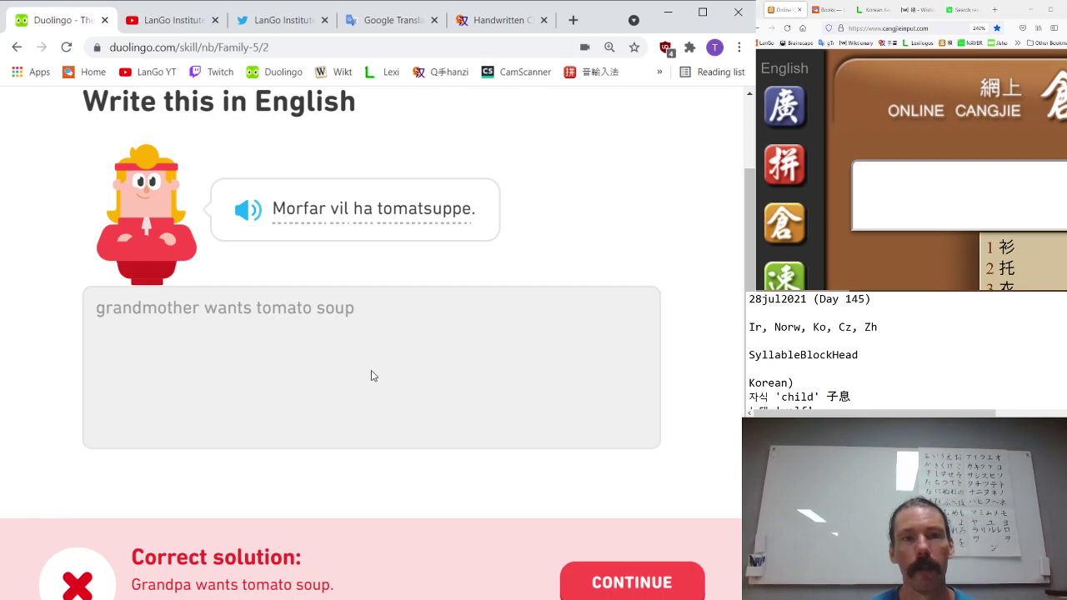
{"action": "key", "text": "Return"}
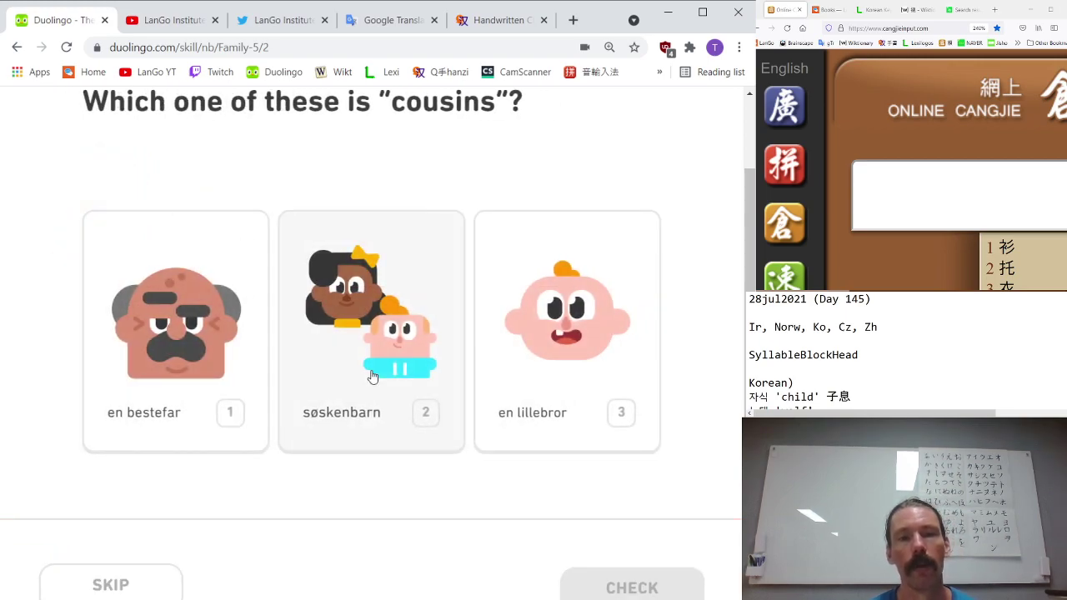
- Choose søskenbarn as the word for "cousins", submit the answer and continue
{"action": "left_click", "coordinate": [373, 377]}
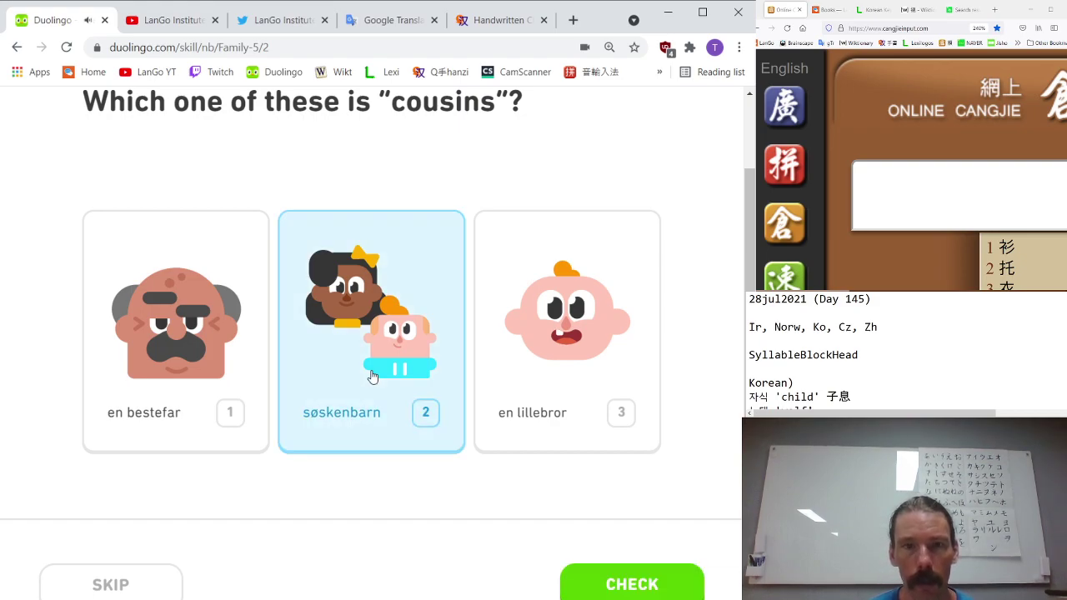
{"action": "key", "text": "Return"}
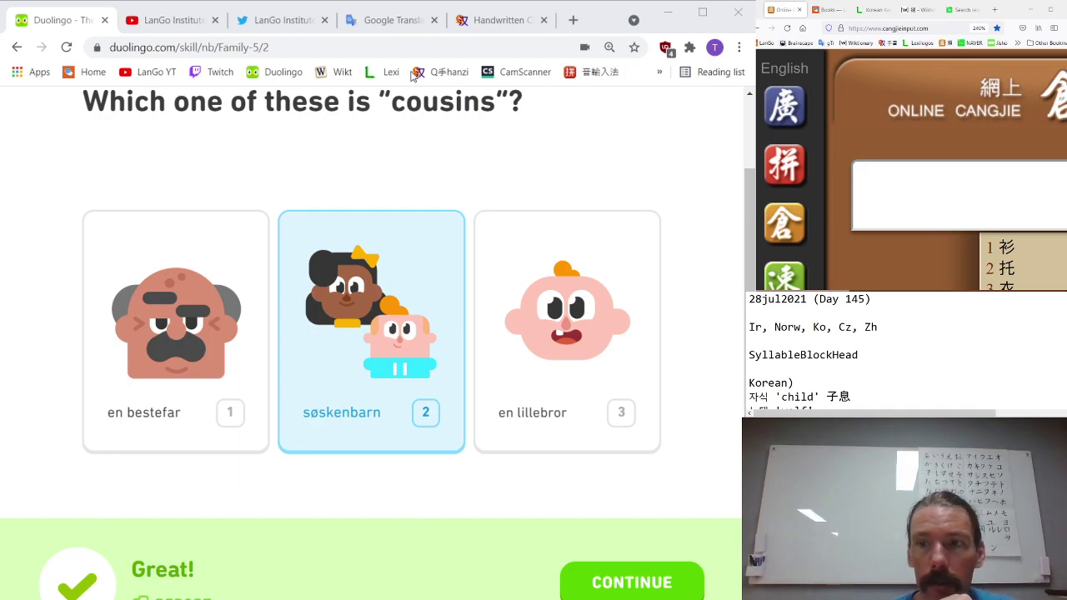
{"action": "left_click", "coordinate": [102, 180]}
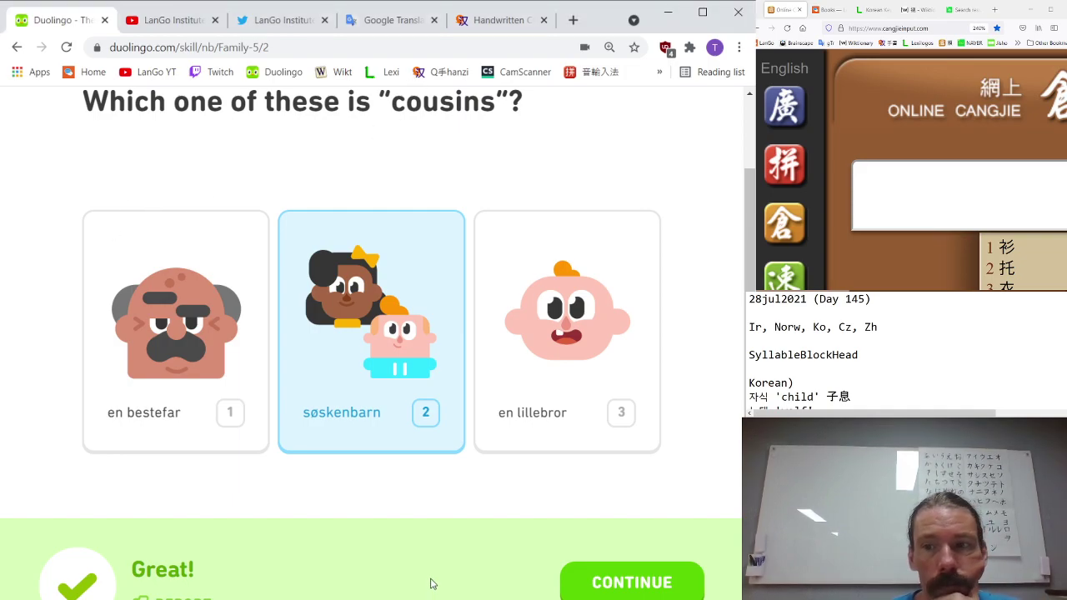
{"action": "left_click", "coordinate": [615, 572]}
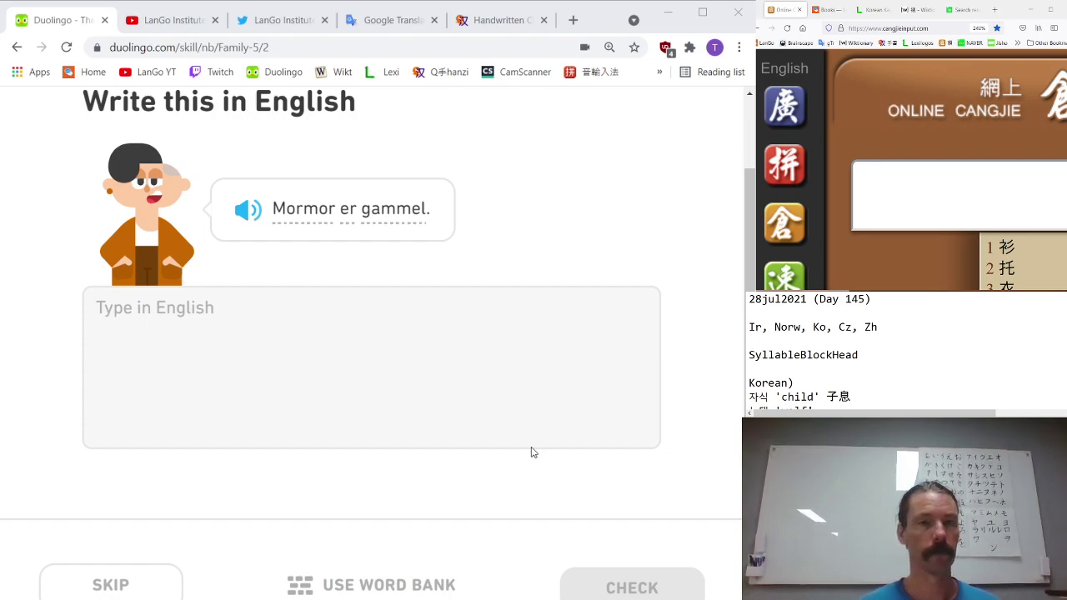
- Translate "Mormor er gammel" as "grandma is old", submit and continue
{"action": "left_click", "coordinate": [285, 357]}
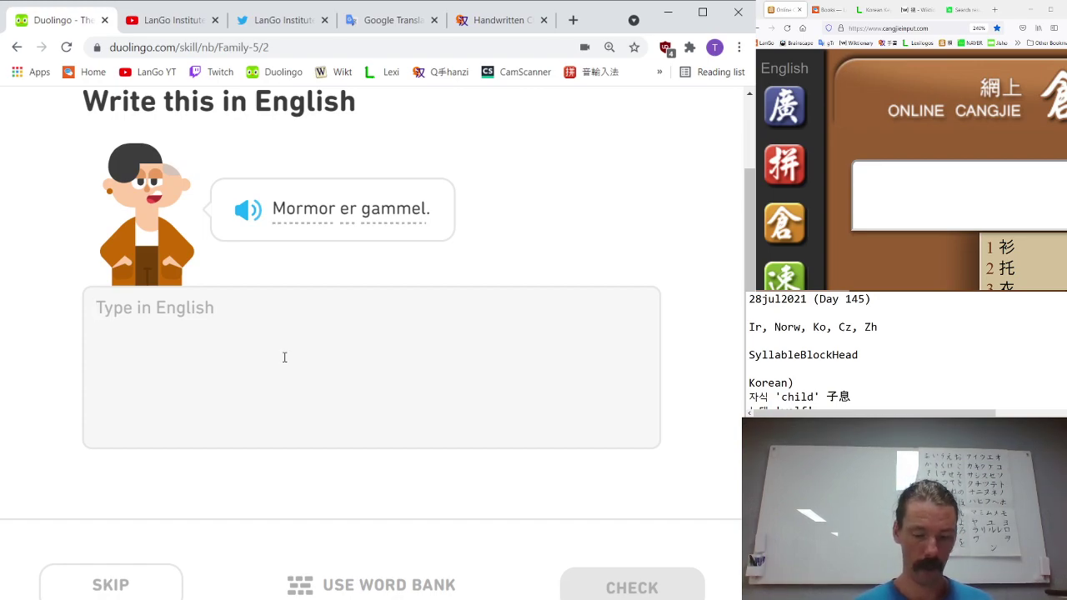
{"action": "type", "text": "grandma is old"}
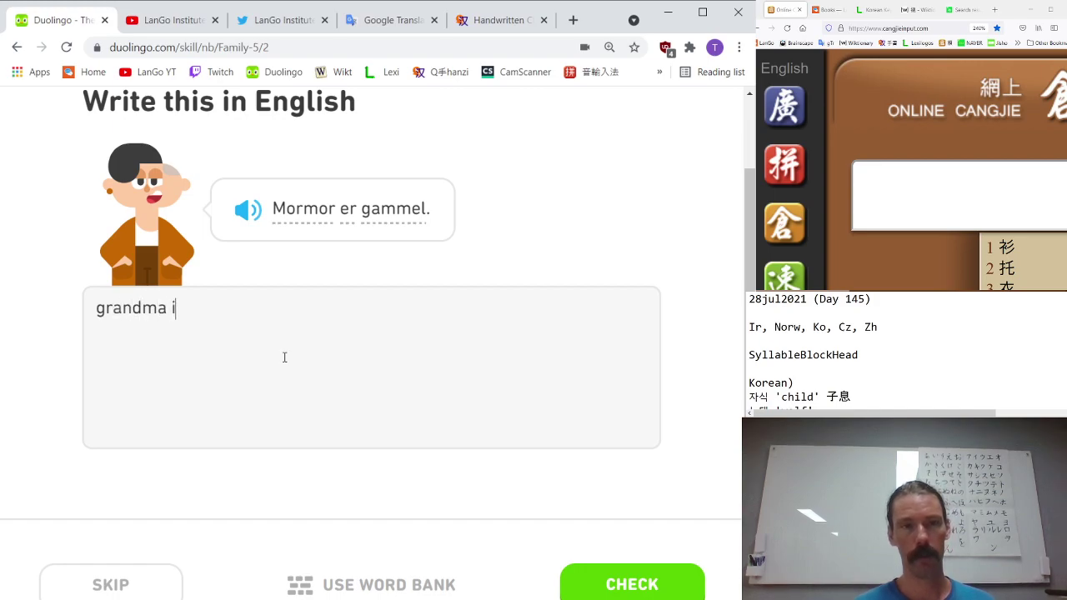
{"action": "key", "text": "Return"}
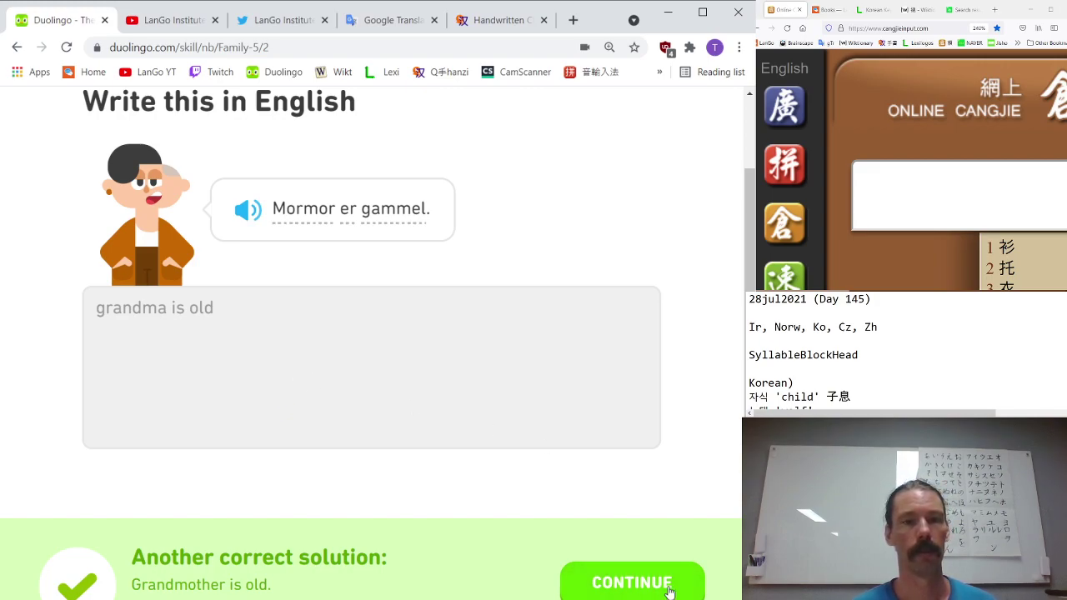
{"action": "left_click", "coordinate": [669, 592]}
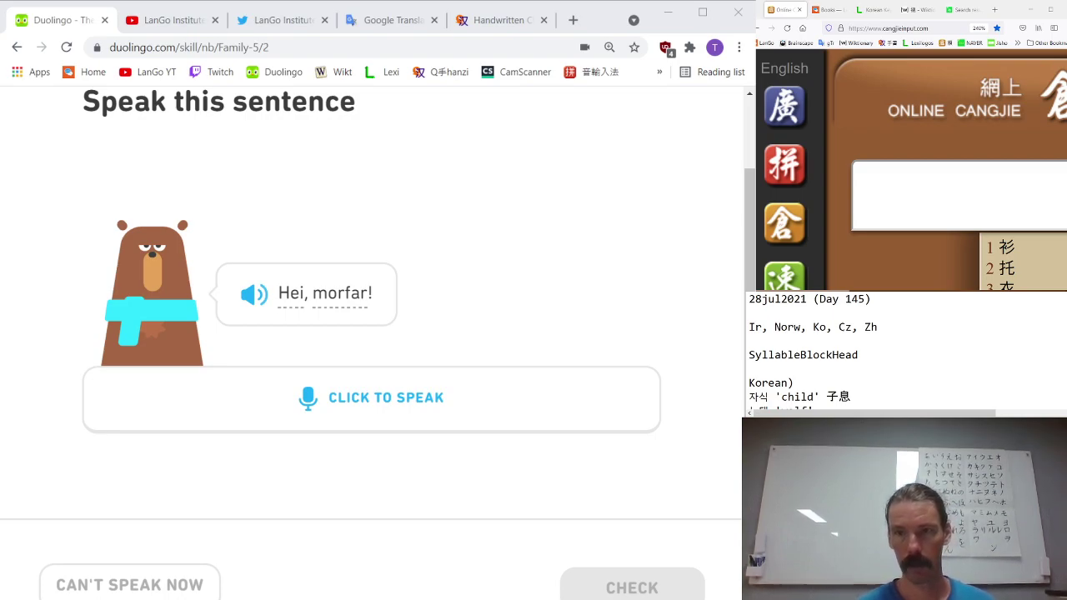
- Record the spoken sentence "Hei, morfar!" and continue to the next exercise
{"action": "left_click", "coordinate": [93, 476]}
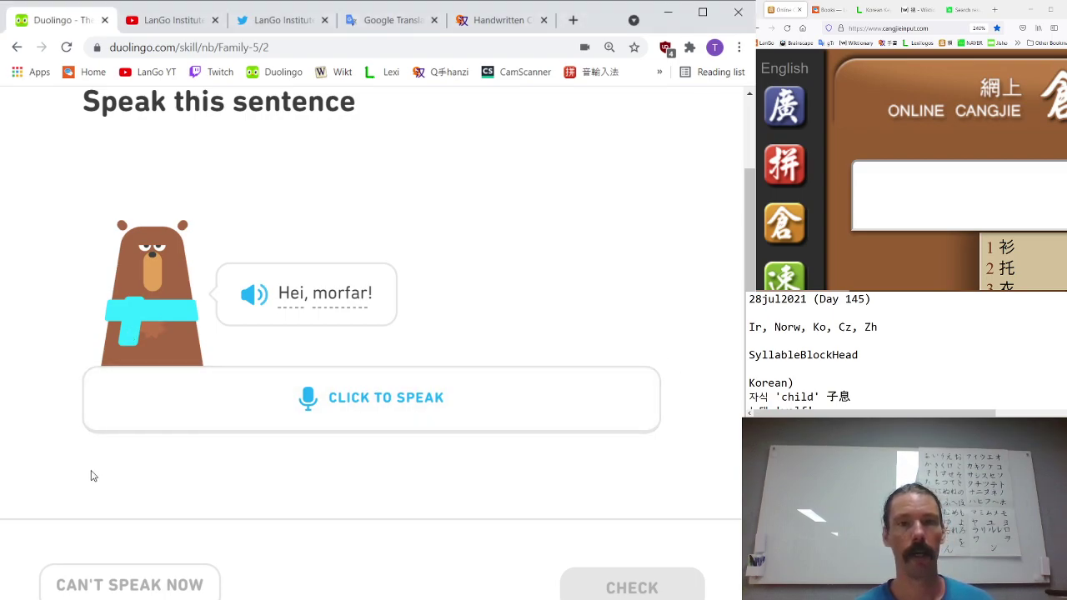
{"action": "left_click", "coordinate": [427, 431]}
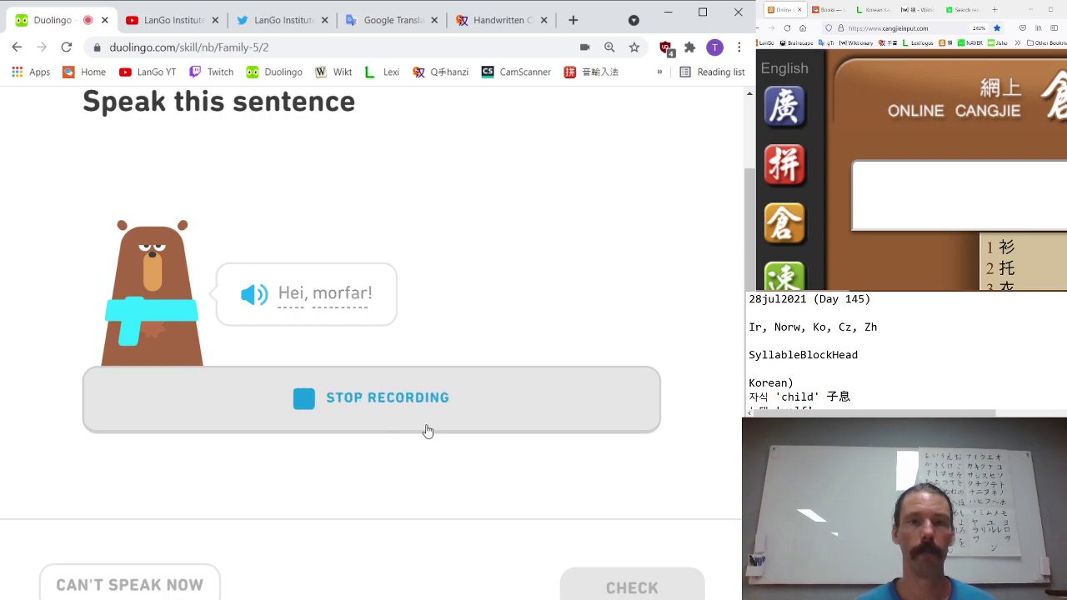
{"action": "key", "text": "Return"}
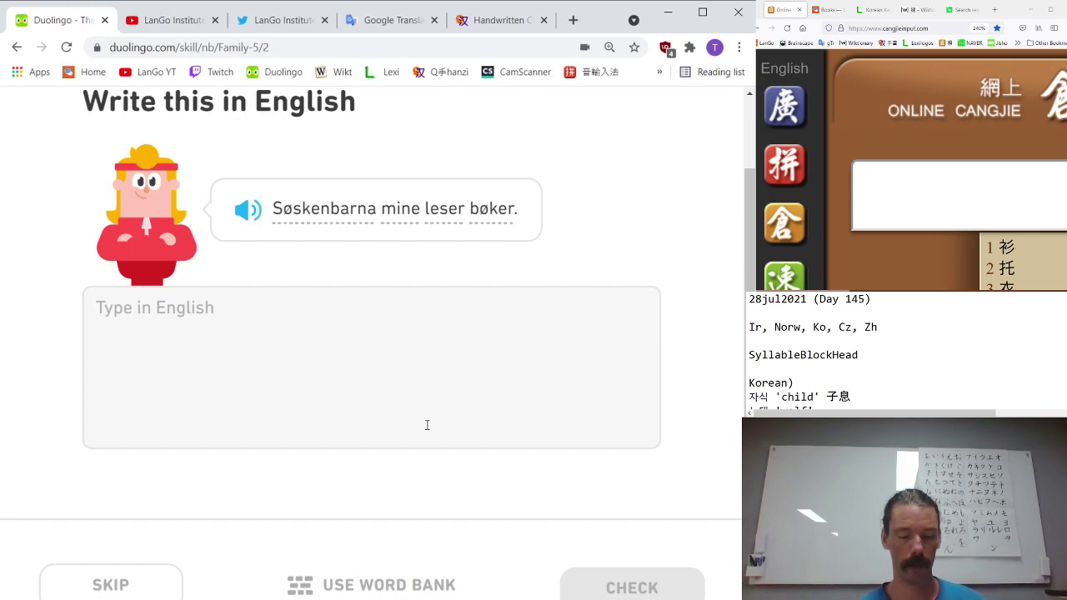
- Translate "Søskenbarna mine leser bøker" as "my cousins read books", submit and continue
{"action": "type", "text": "my cousins read books"}
{"action": "key", "text": "Return"}
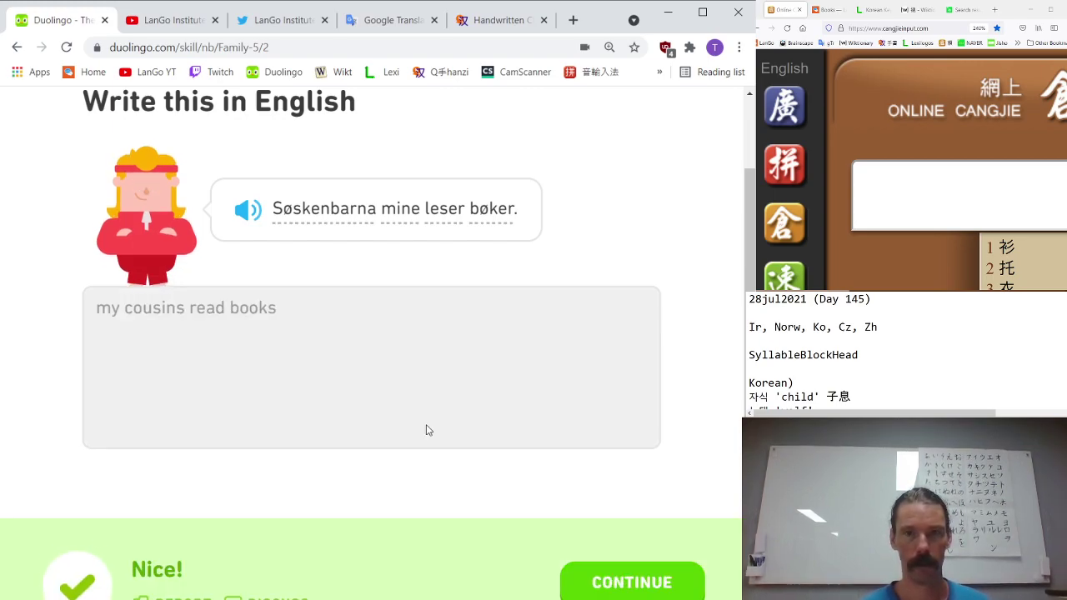
{"action": "key", "text": "Return"}
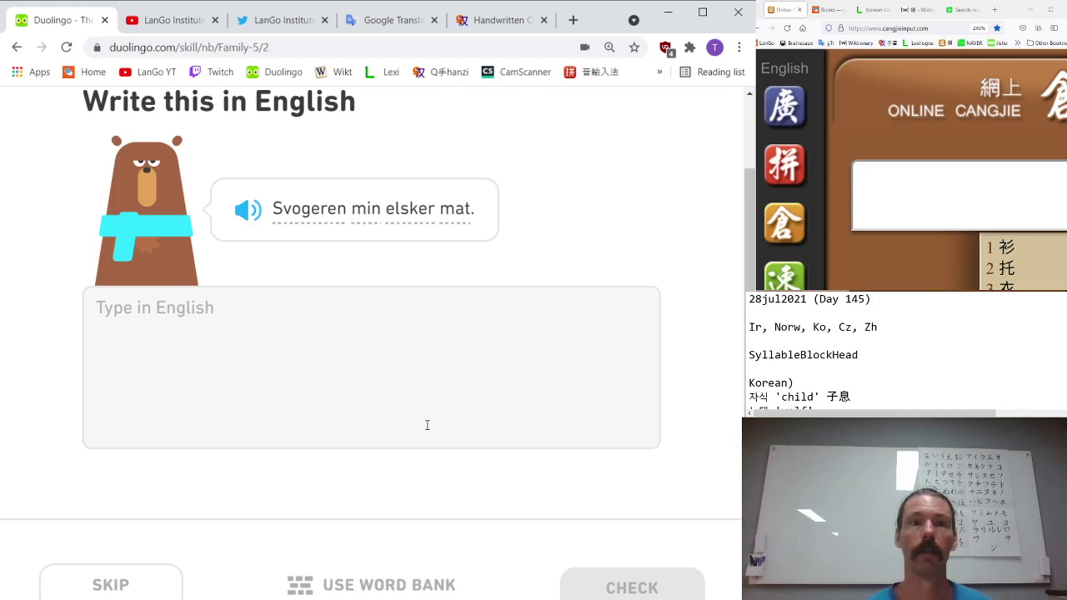
- Translate "Svogeren min elsker mat" as "my brother in law loves food", submit and continue
{"action": "type", "text": "my b"}
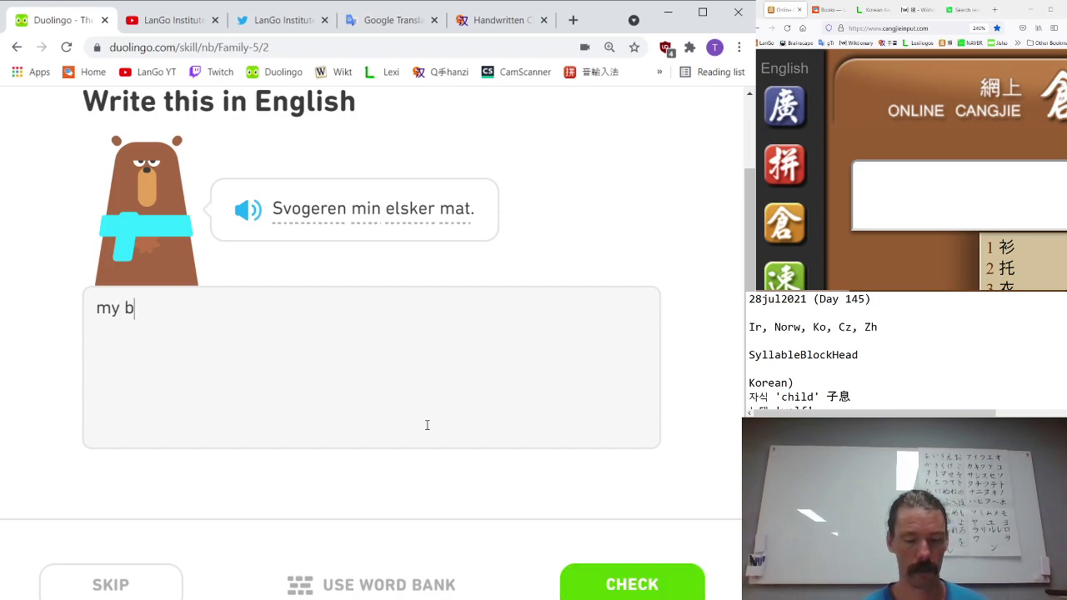
{"action": "type", "text": "rother in law"}
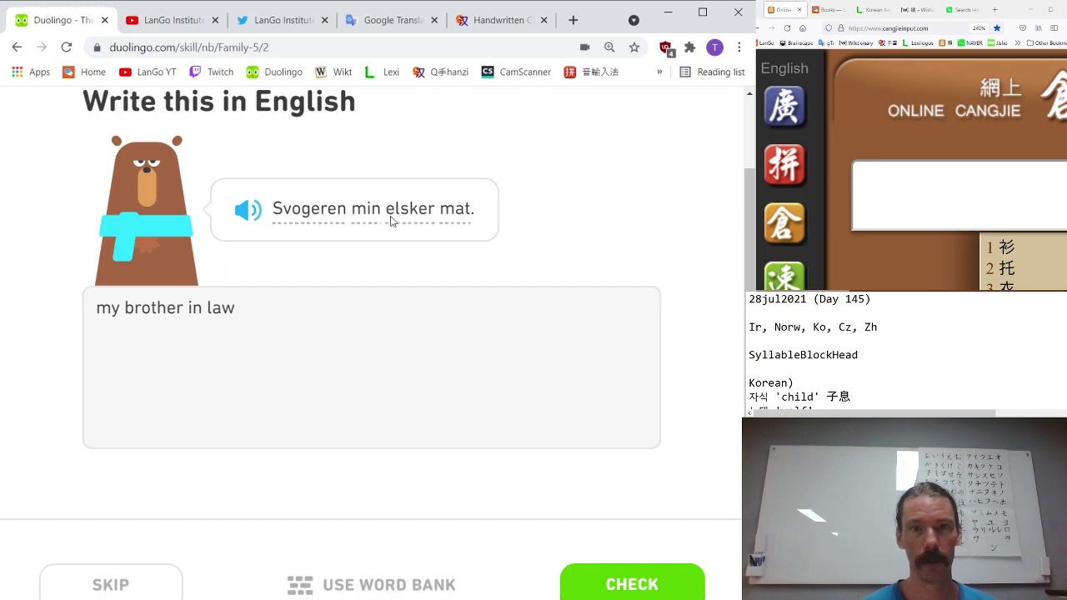
{"action": "type", "text": "loves food"}
{"action": "key", "text": "Return"}
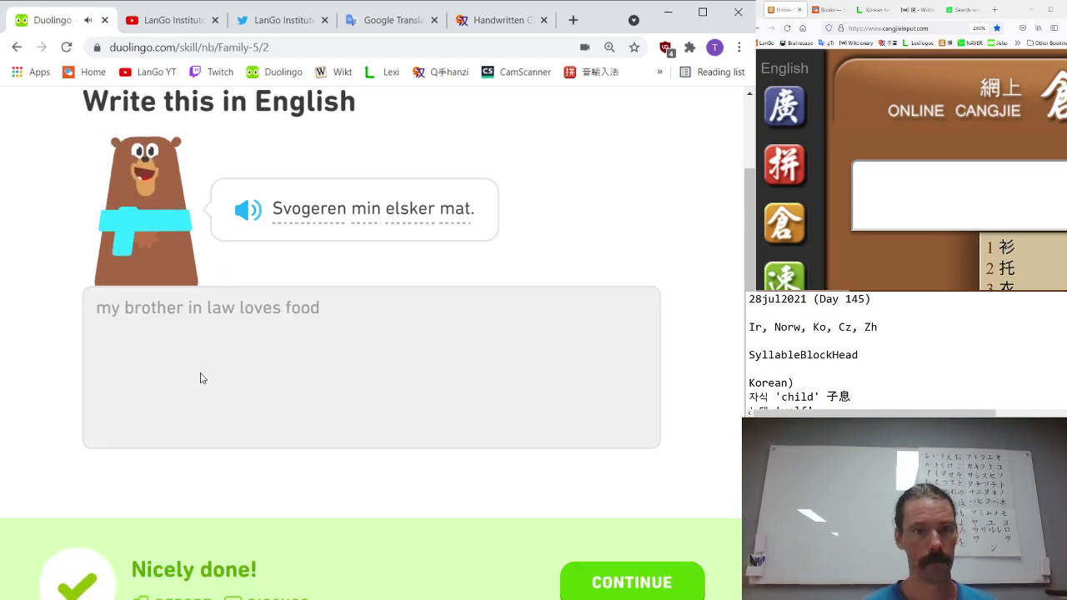
{"action": "key", "text": "Return"}
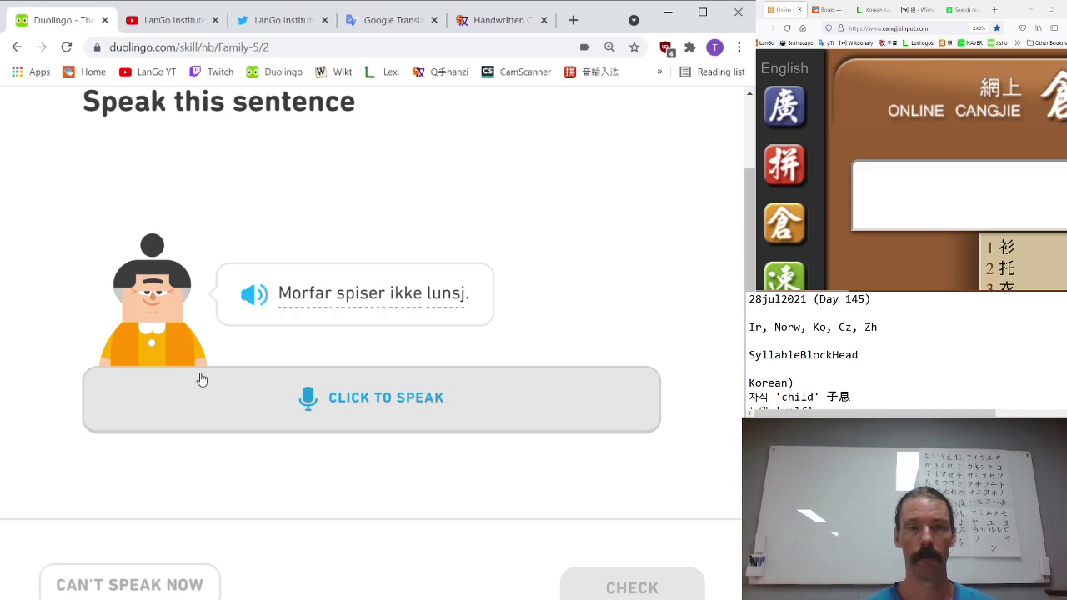
- Record the spoken sentence "Morfar spiser ikke lunsj" and continue to the next exercise
{"action": "left_click", "coordinate": [201, 379]}
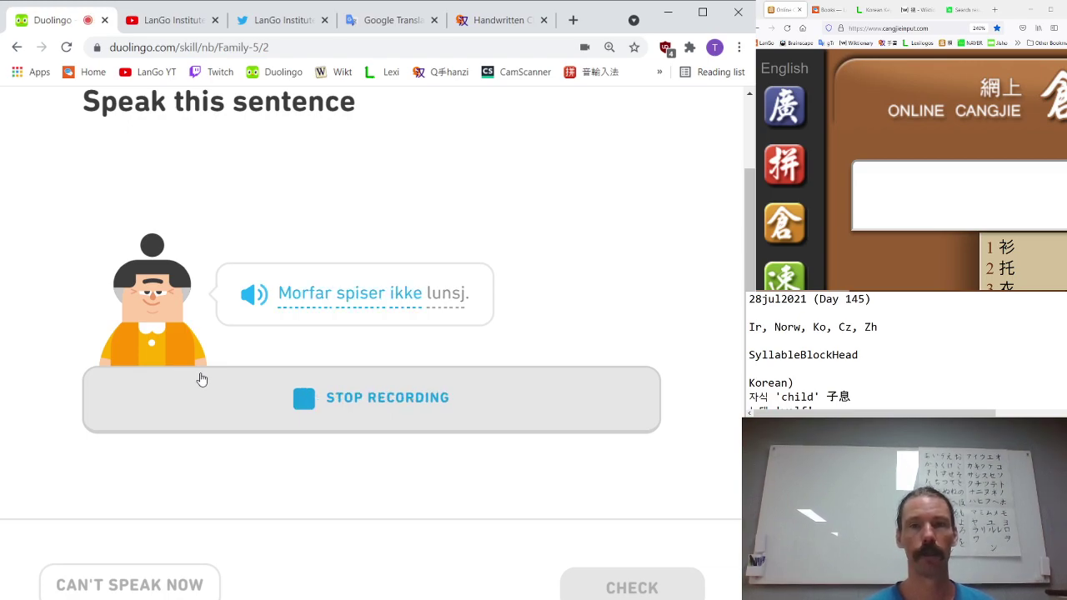
{"action": "key", "text": "Return"}
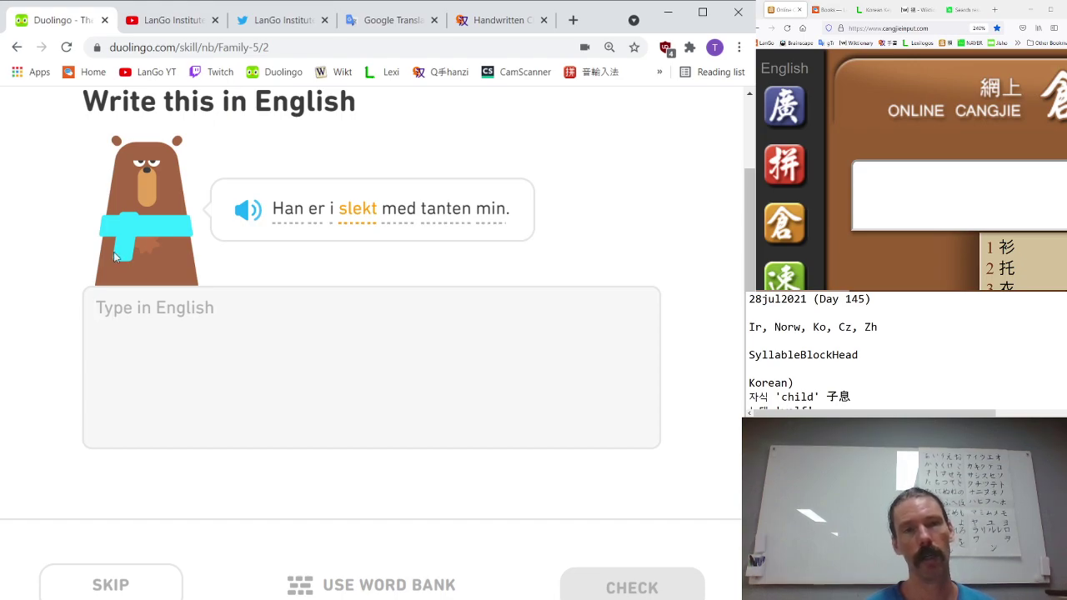
{"action": "mouse_move", "coordinate": [363, 214]}
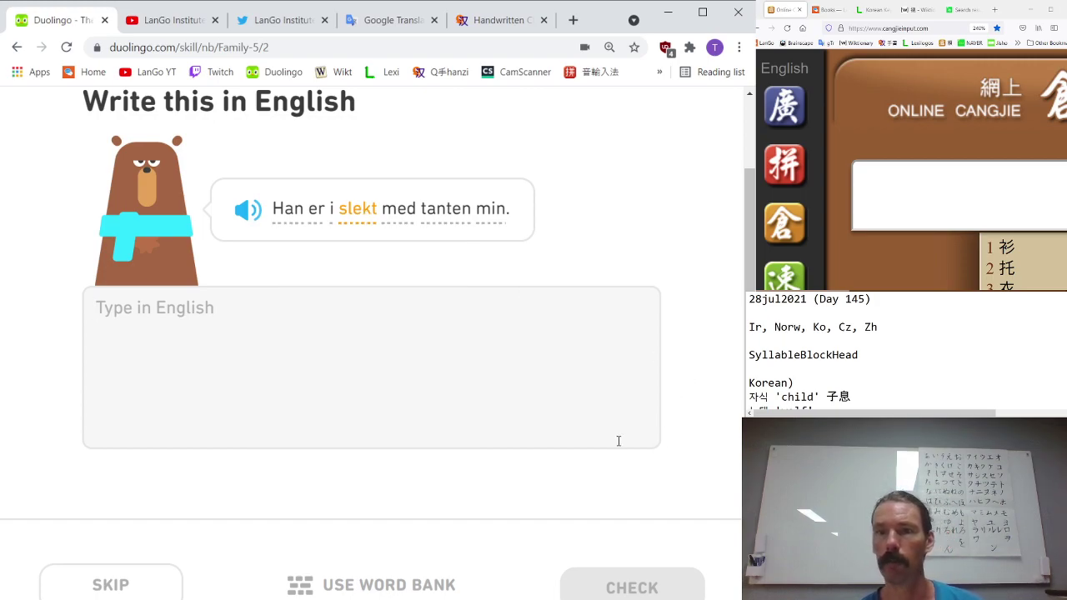
{"action": "key", "text": "alt+Tab"}
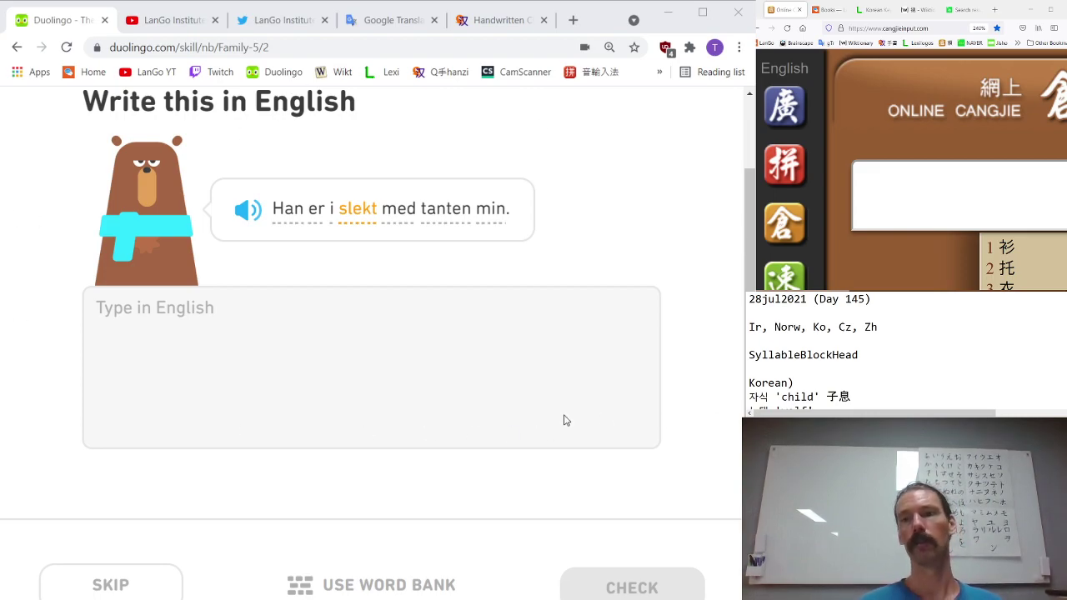
{"action": "left_click", "coordinate": [217, 378]}
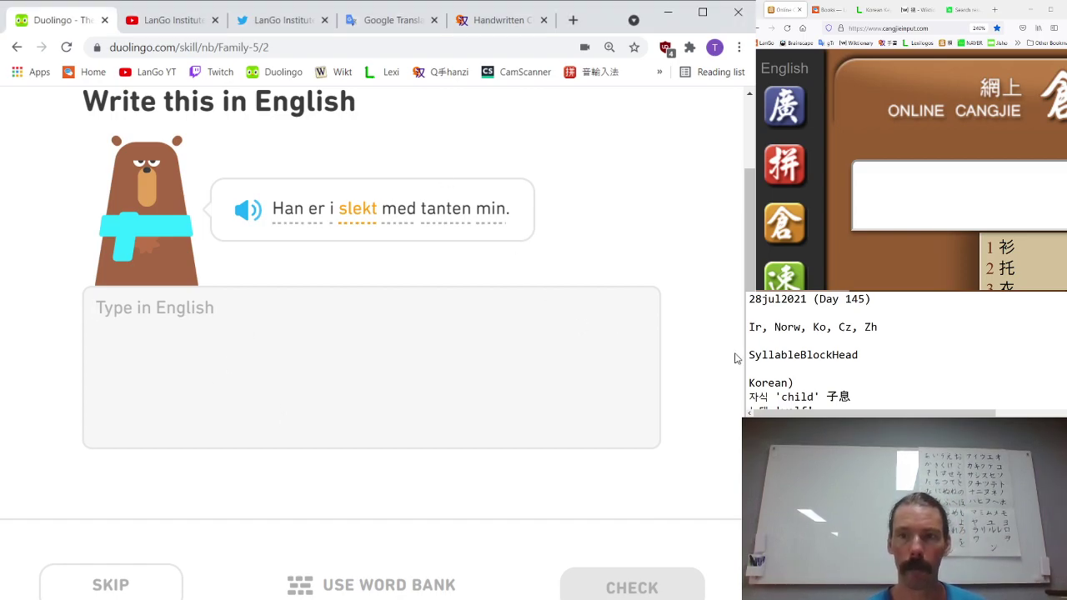
{"action": "key", "text": "alt+Tab"}
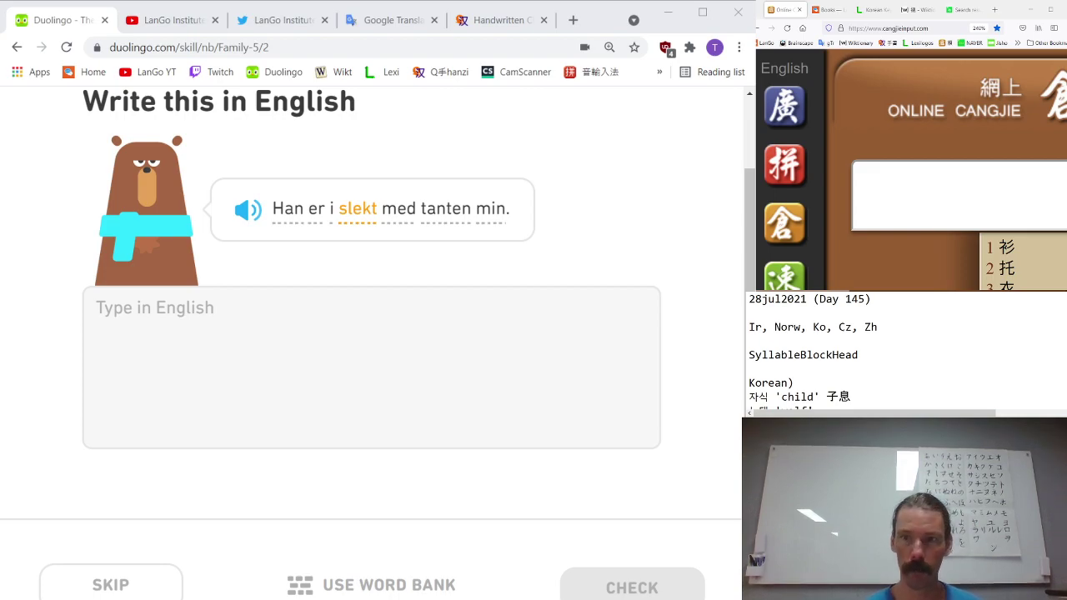
{"action": "key", "text": "alt+Tab"}
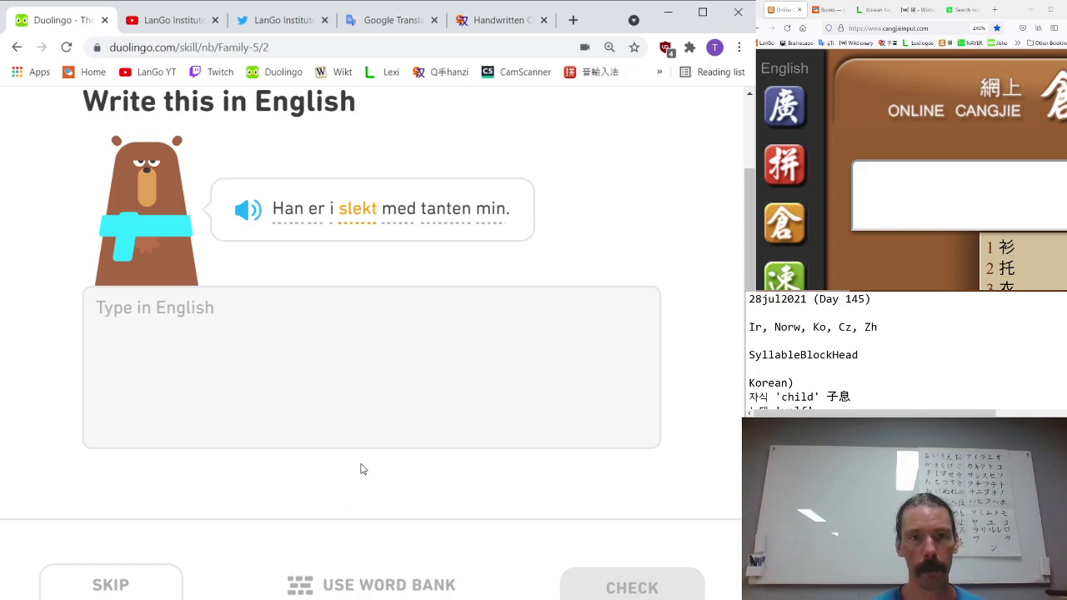
- Translate "Han er i slekt med tanten min" as "he is related to my aunt", submit and continue
{"action": "left_click", "coordinate": [360, 222]}
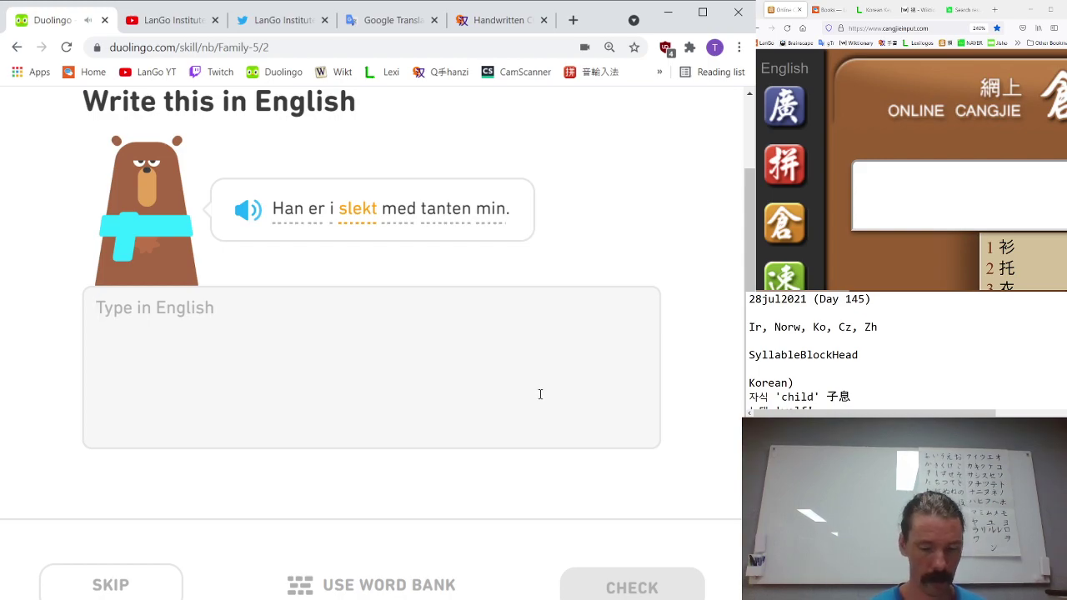
{"action": "type", "text": "he is related"}
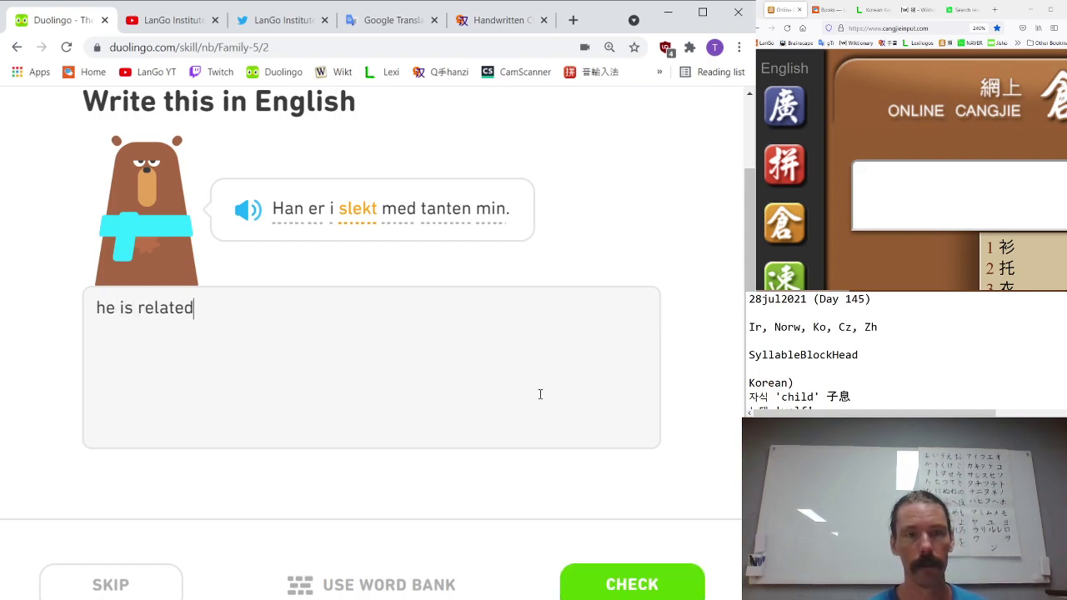
{"action": "type", "text": " to my aunt"}
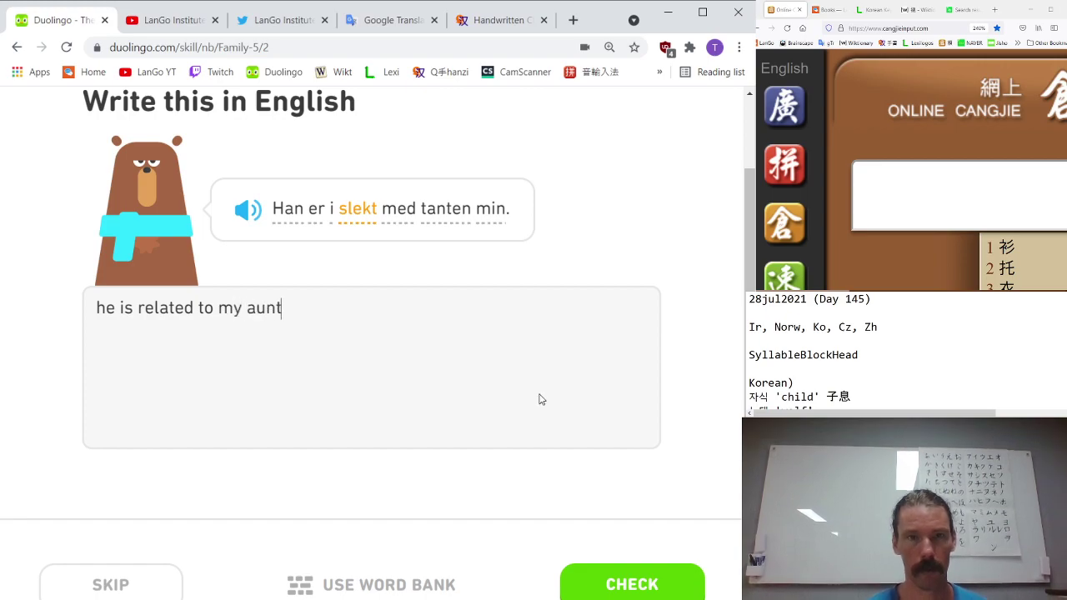
{"action": "key", "text": "Return"}
{"action": "key", "text": "Return"}
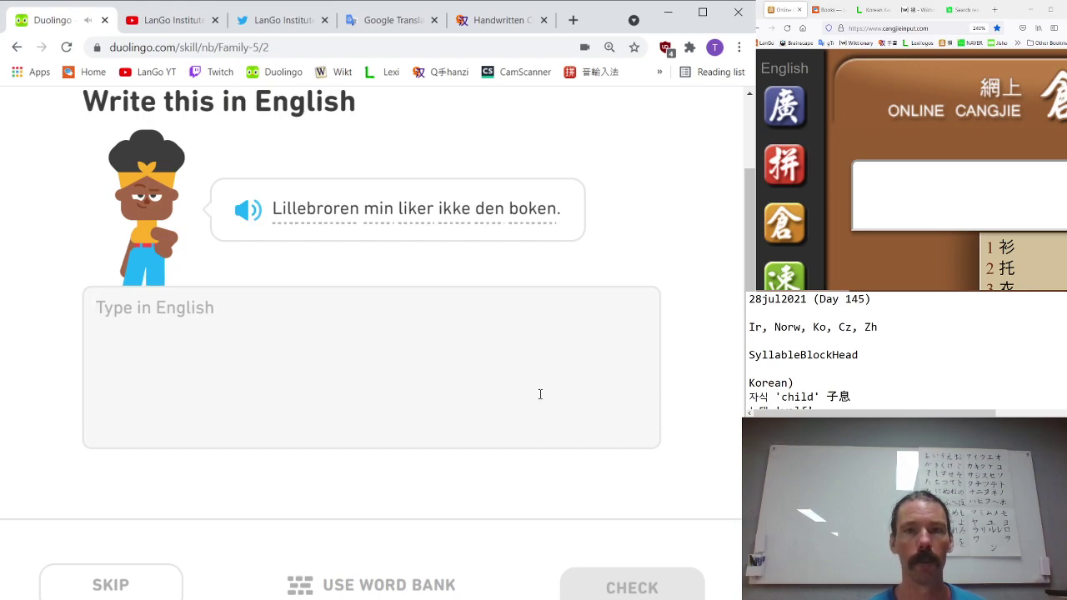
- Translate "Lillebroren min liker ikke den boken" as "my little brother doesnt like that book", submit and continue
{"action": "type", "text": "my"}
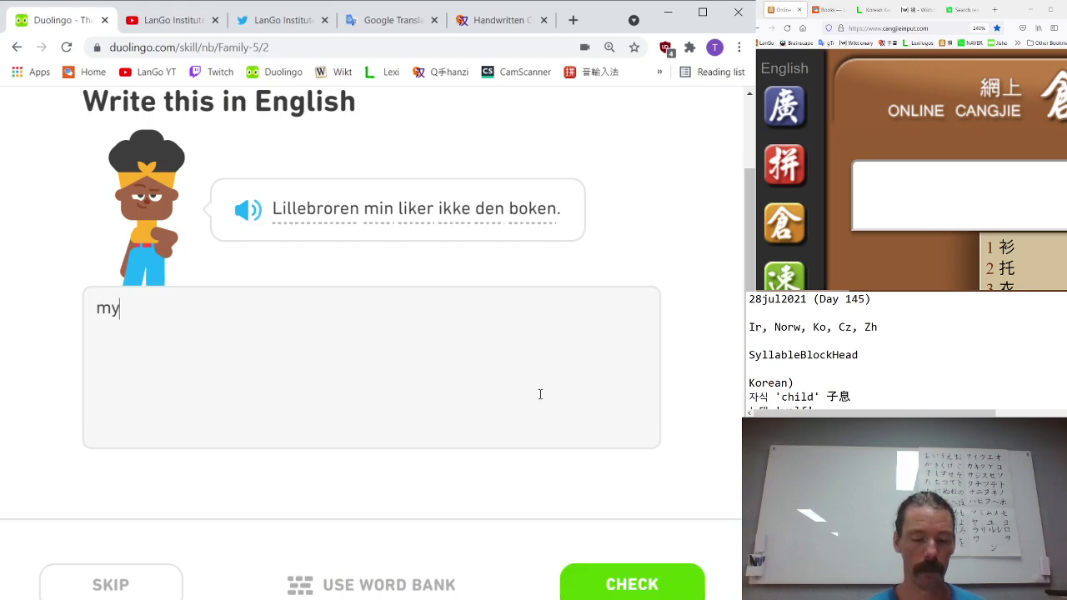
{"action": "type", "text": " little brother"}
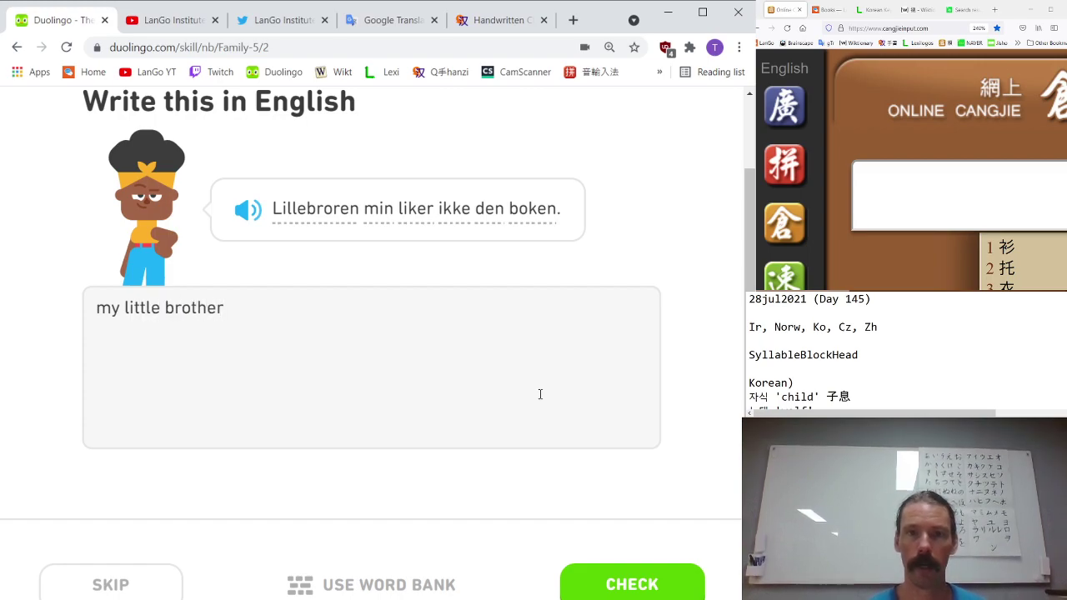
{"action": "type", "text": " doesnt like that book"}
{"action": "key", "text": "Return"}
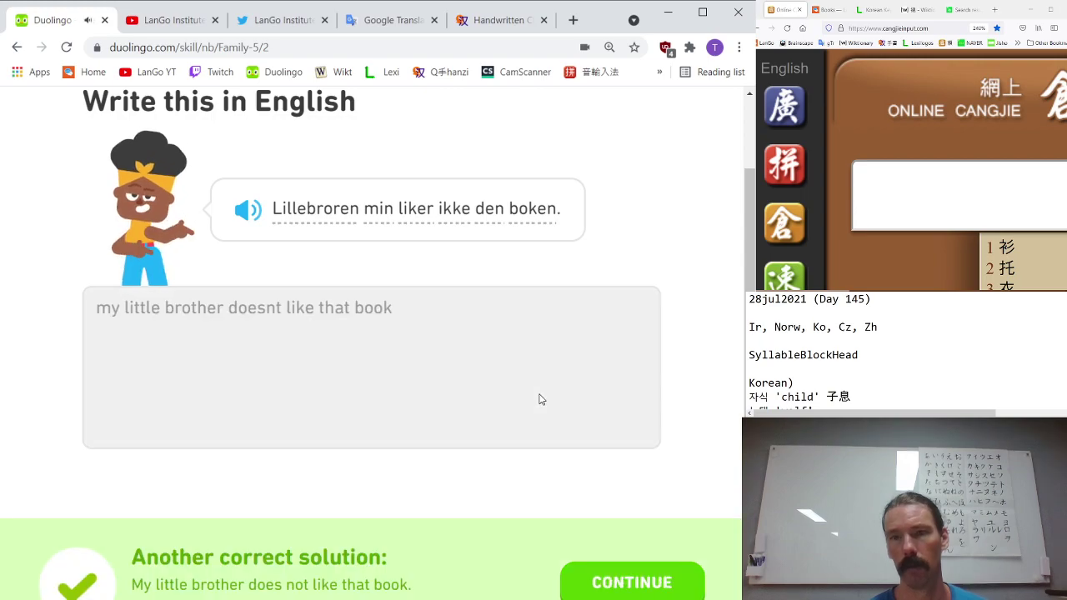
{"action": "key", "text": "Return"}
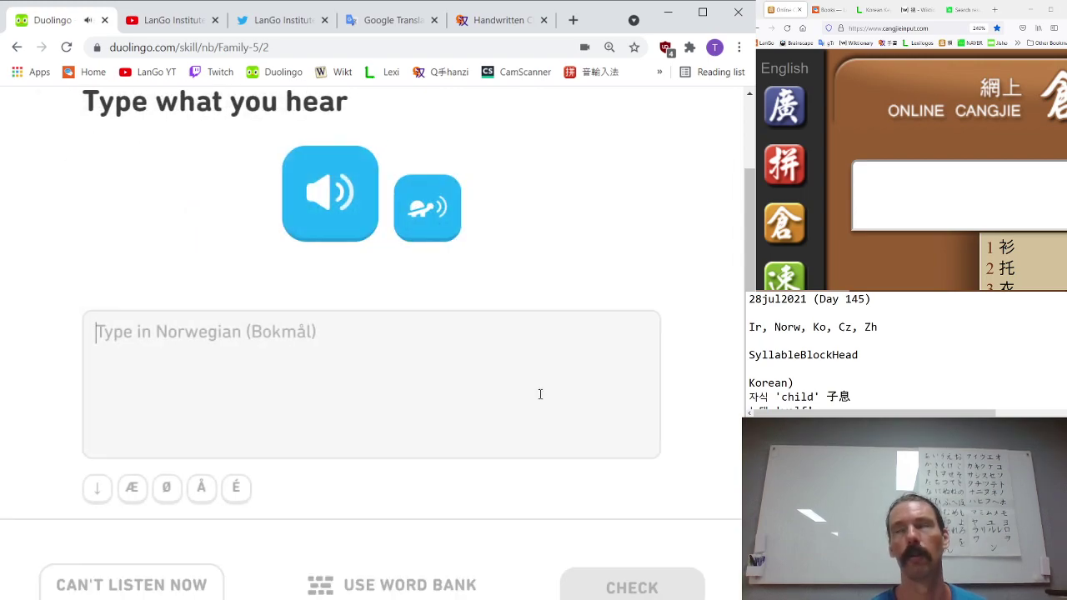
- Transcribe the Norwegian audio as "er der i slekt", submit the answer and continue
{"action": "type", "text": "er de"}
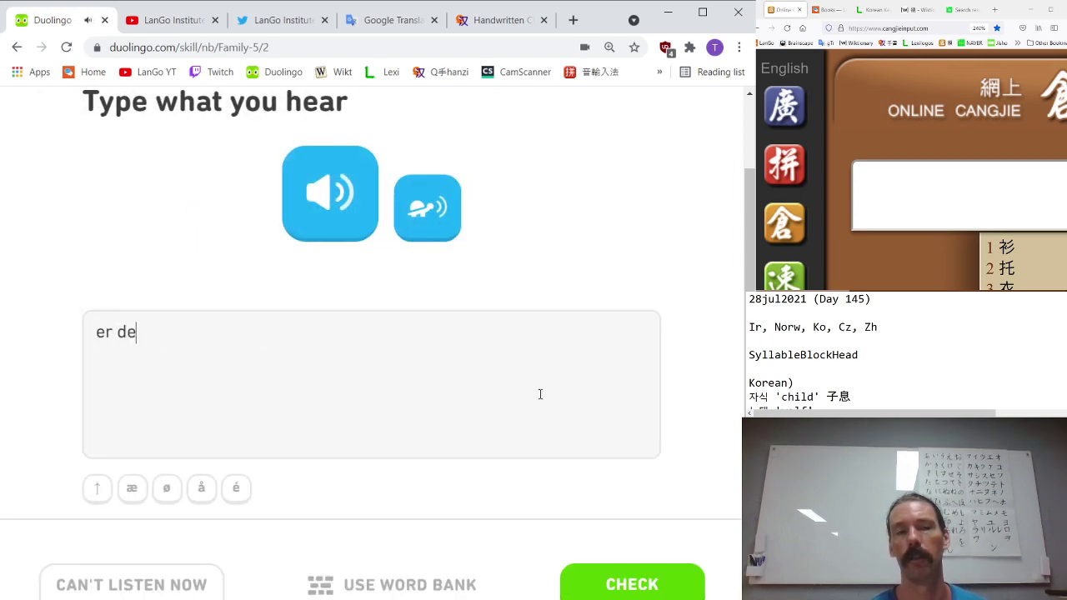
{"action": "type", "text": "r i slekt"}
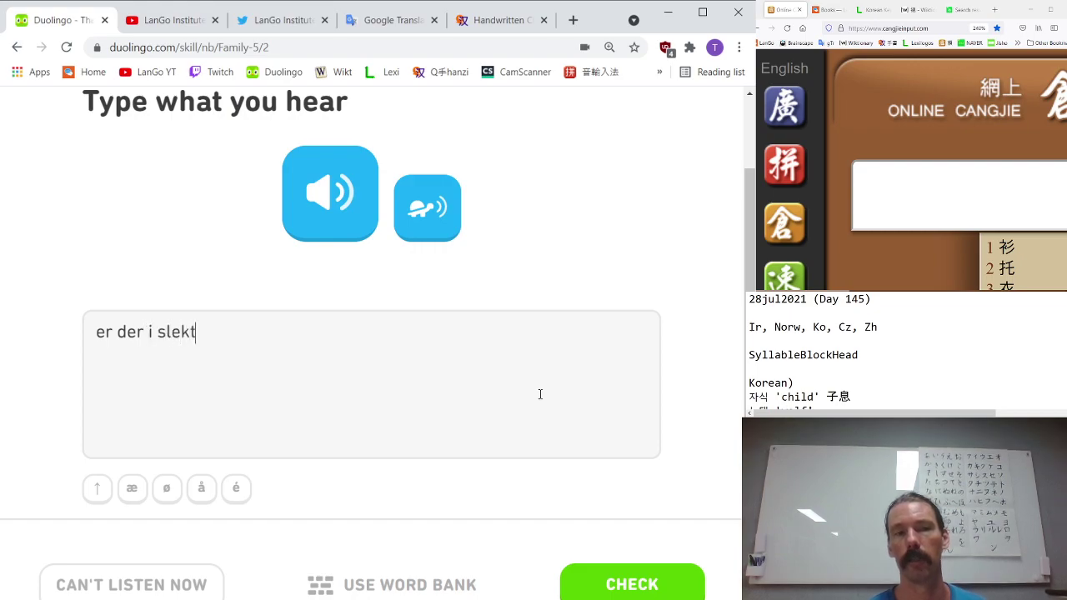
{"action": "key", "text": "Return"}
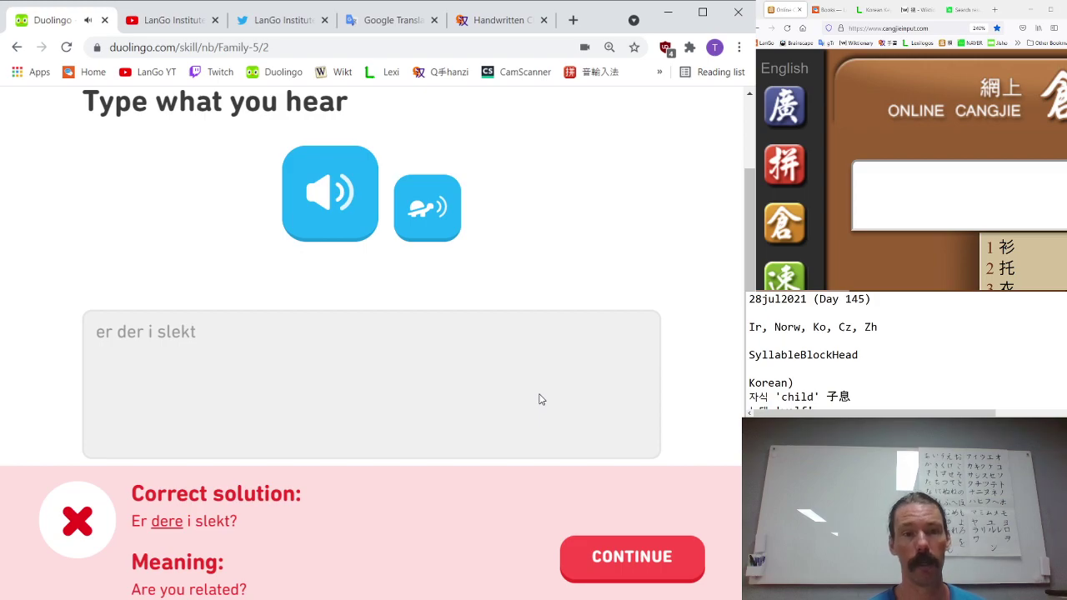
{"action": "left_click", "coordinate": [642, 552]}
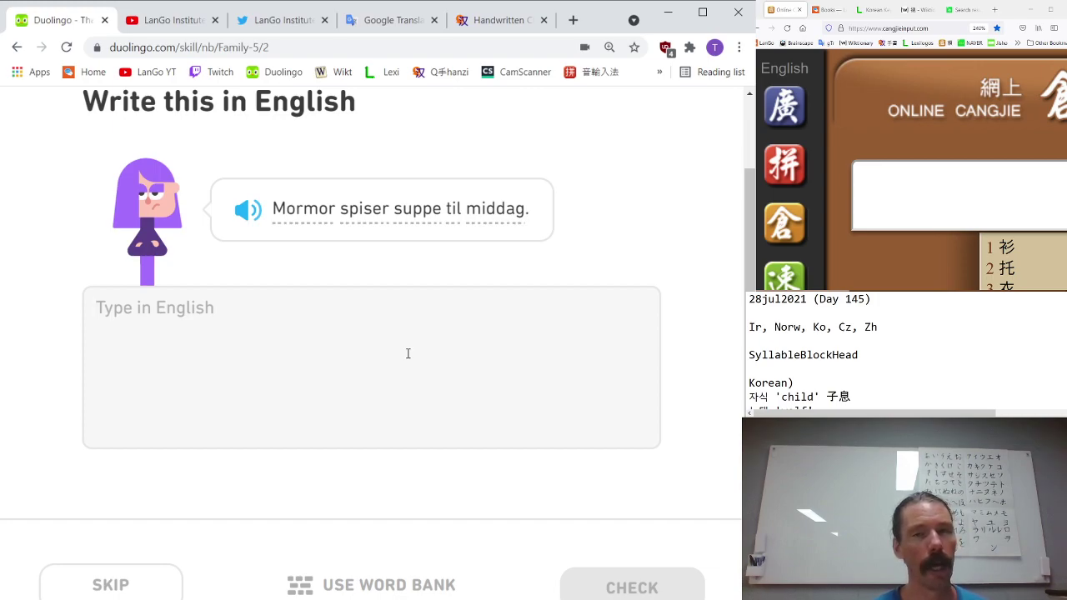
- Translate "Mormor spiser suppe til middag" as "grandmother eats soup at noon", submit and continue
{"action": "type", "text": "grandmother "}
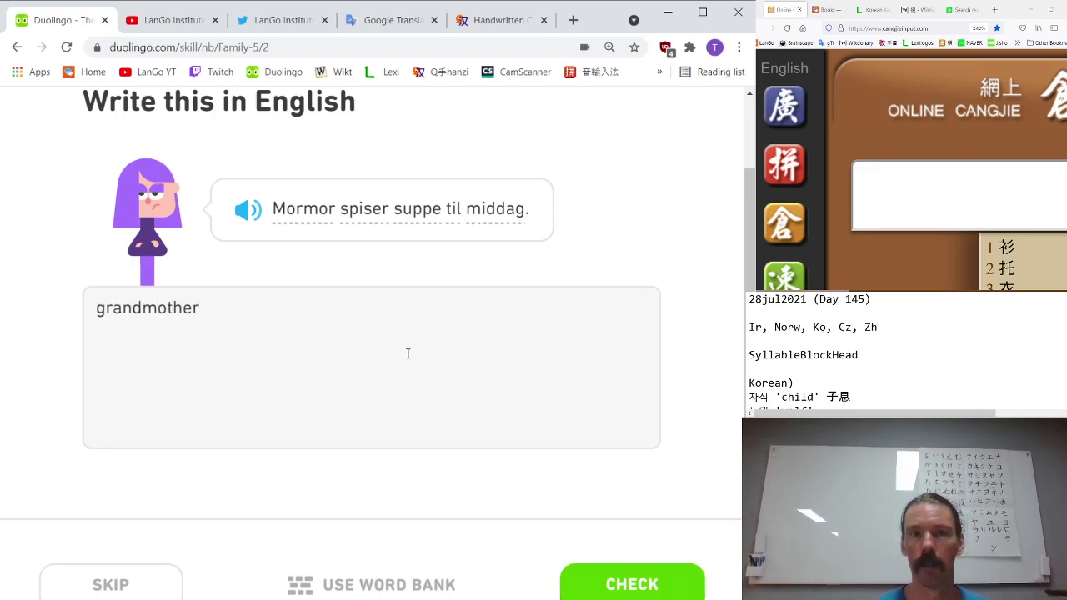
{"action": "type", "text": "eats l"}
{"action": "key", "text": "BackSpace"}
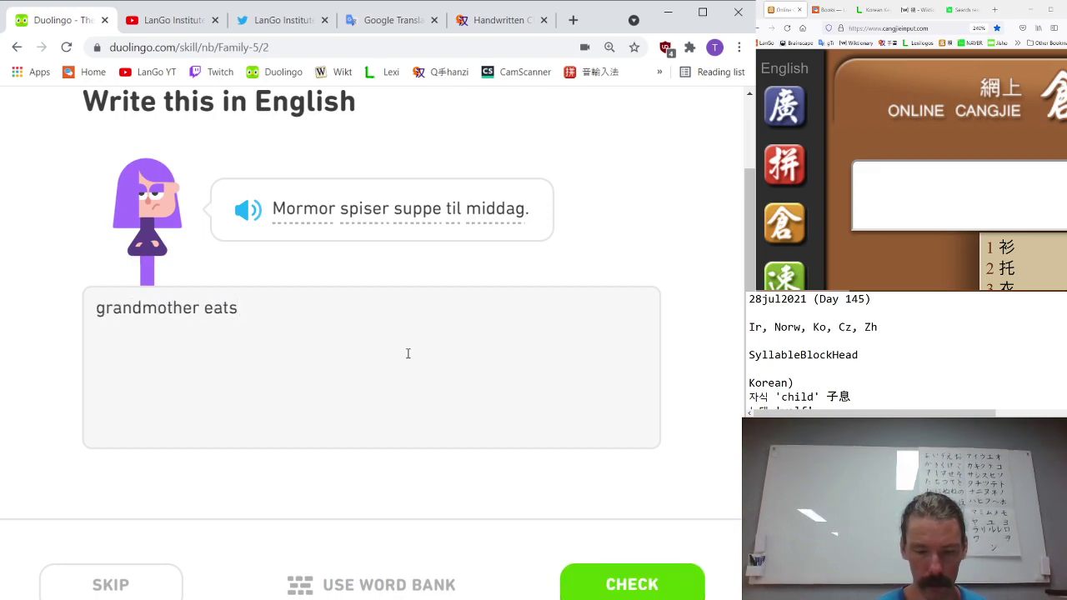
{"action": "type", "text": "soup at noon"}
{"action": "key", "text": "Return"}
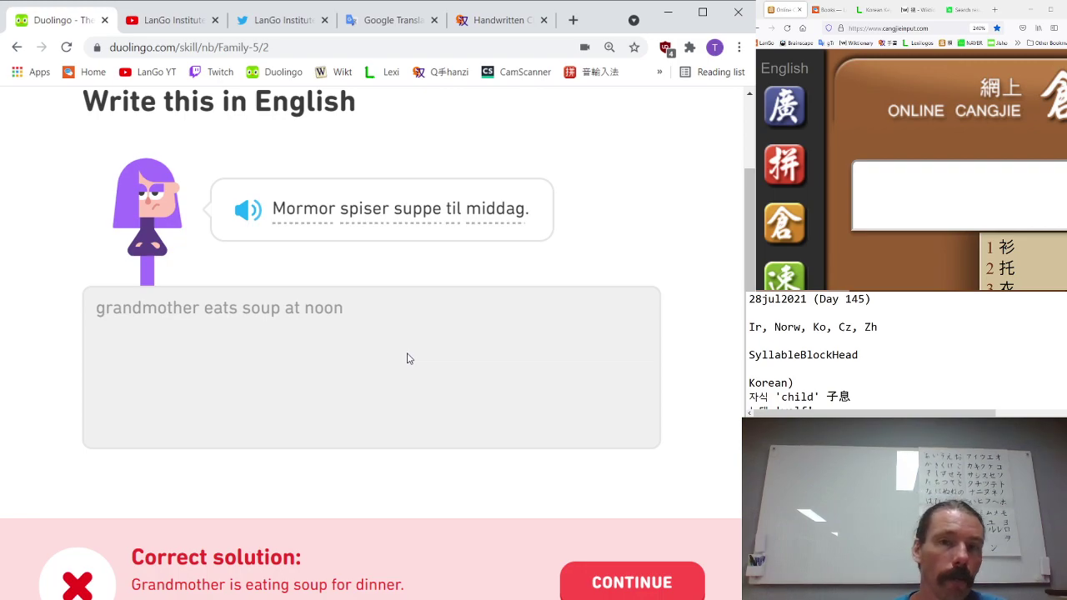
{"action": "left_click_drag", "start_coordinate": [462, 237], "coordinate": [524, 236]}
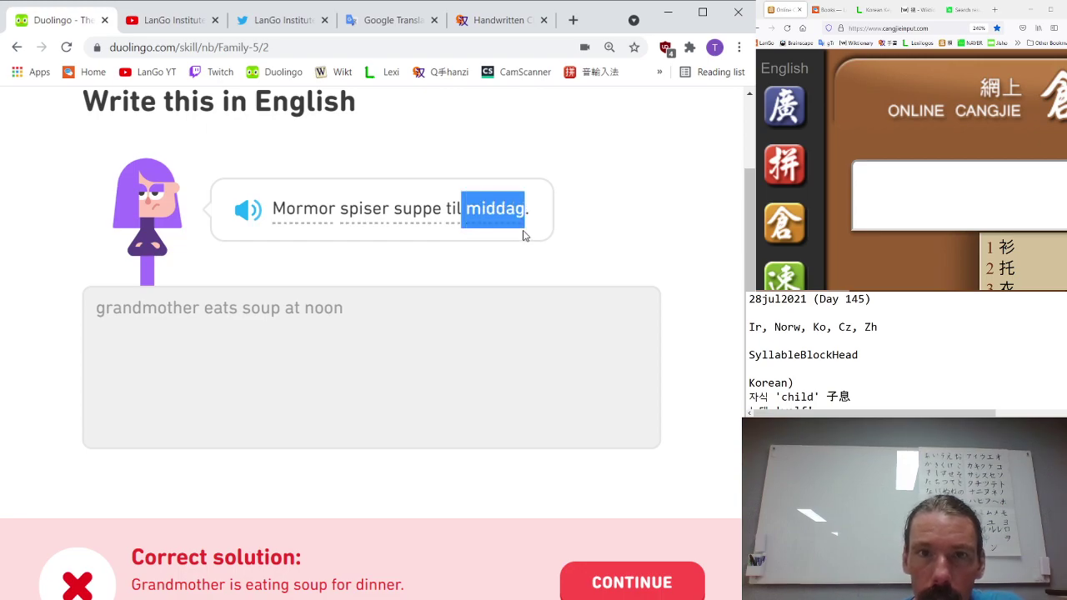
{"action": "left_click", "coordinate": [631, 587]}
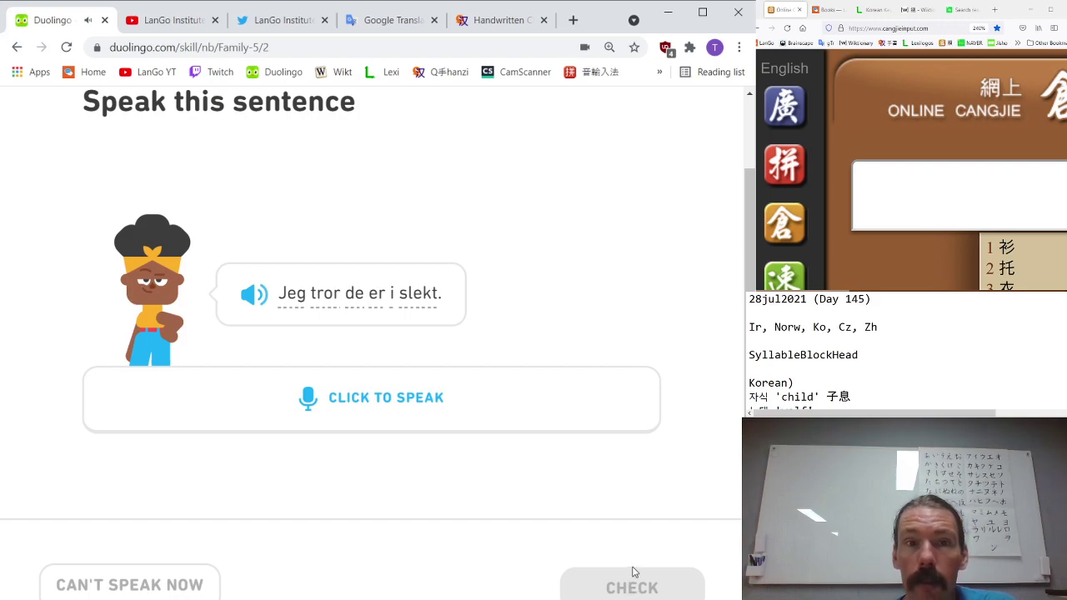
- Record the spoken sentence "Jeg tror de er i slekt", replay its audio and continue
{"action": "left_click", "coordinate": [488, 399]}
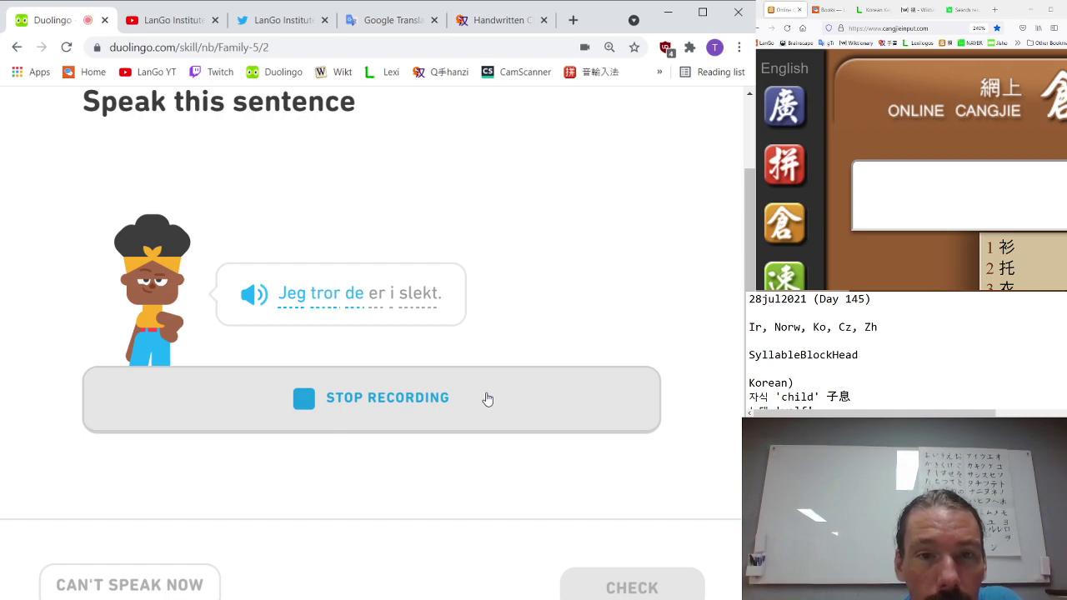
{"action": "left_click", "coordinate": [487, 400]}
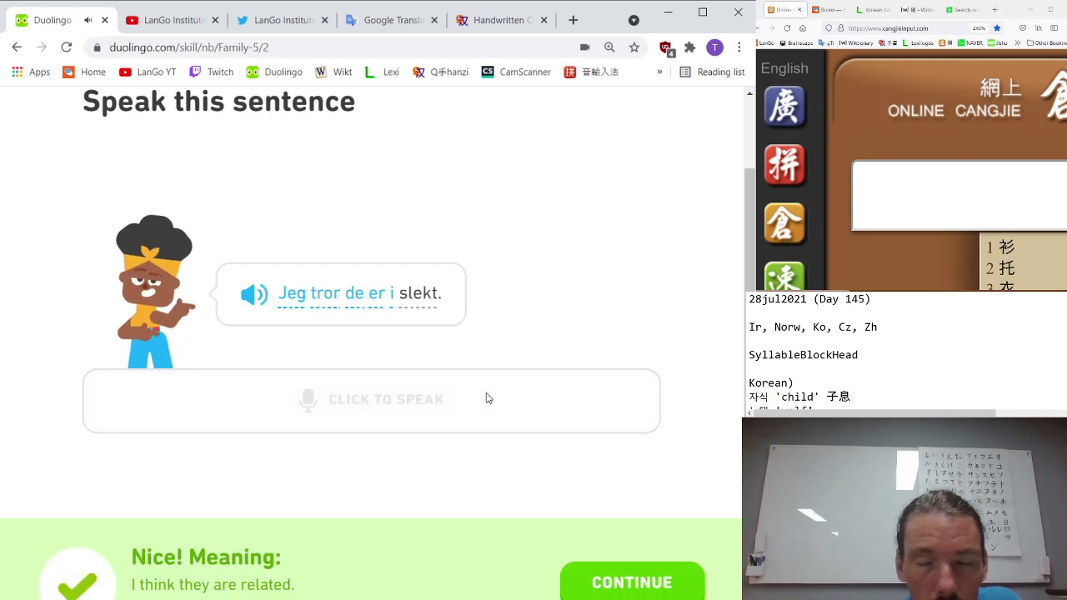
{"action": "left_click", "coordinate": [267, 308]}
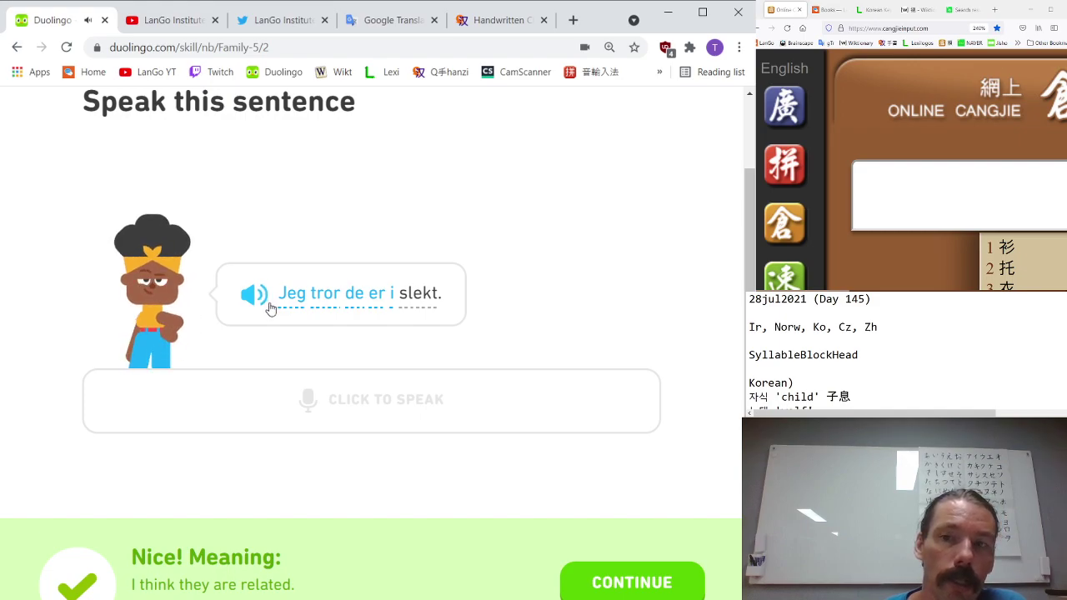
{"action": "left_click", "coordinate": [660, 580]}
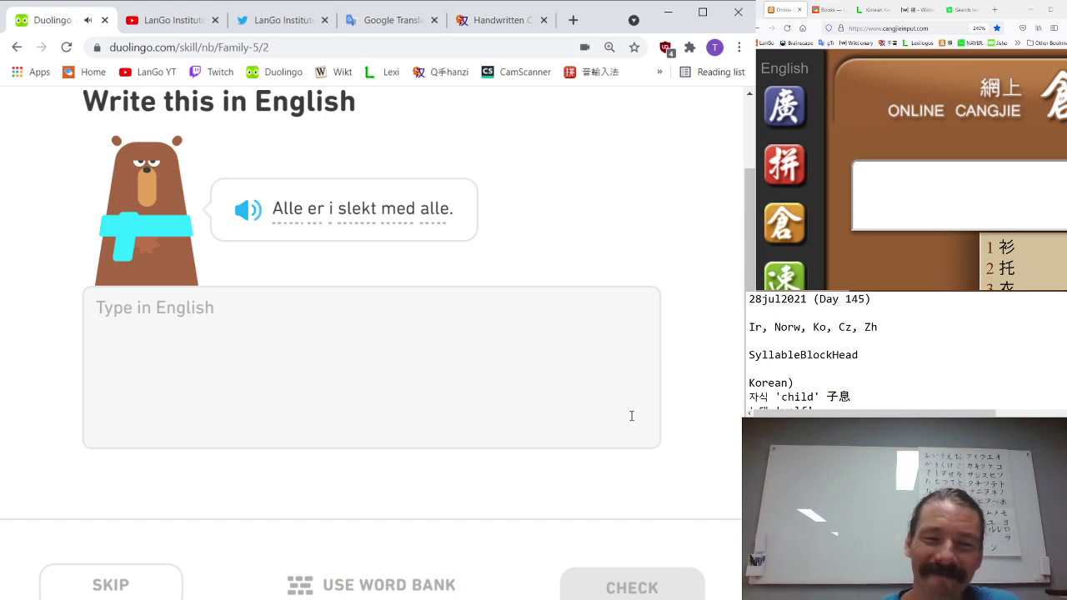
- Translate "Alle er i slekt med alle" as "everyone is related to everyone", submit and continue
{"action": "type", "text": "everyo"}
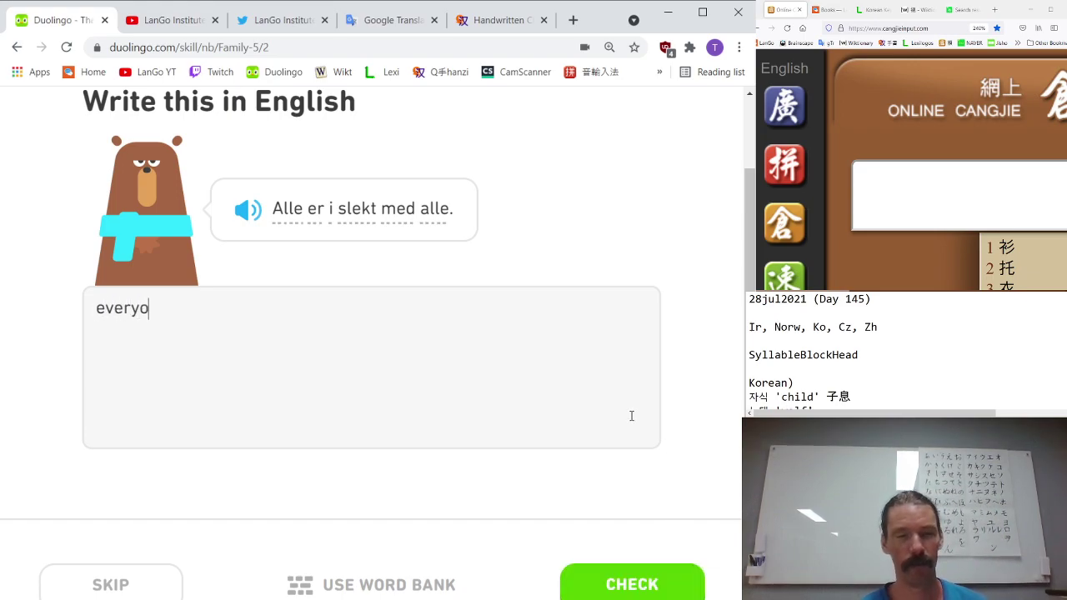
{"action": "type", "text": "ne is related to "}
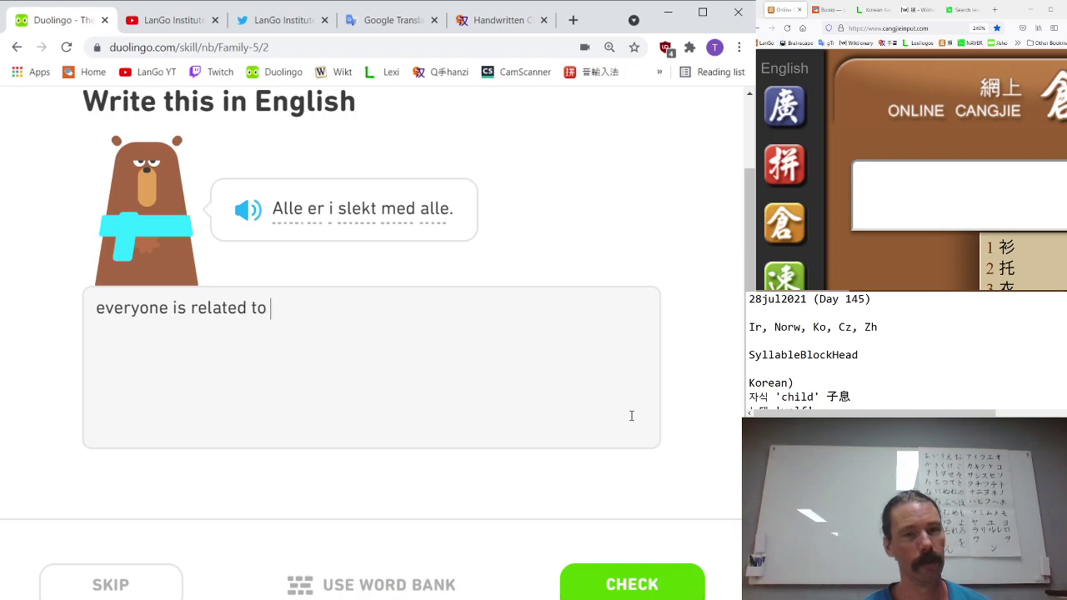
{"action": "type", "text": "everyone"}
{"action": "key", "text": "Return"}
{"action": "key", "text": "Return"}
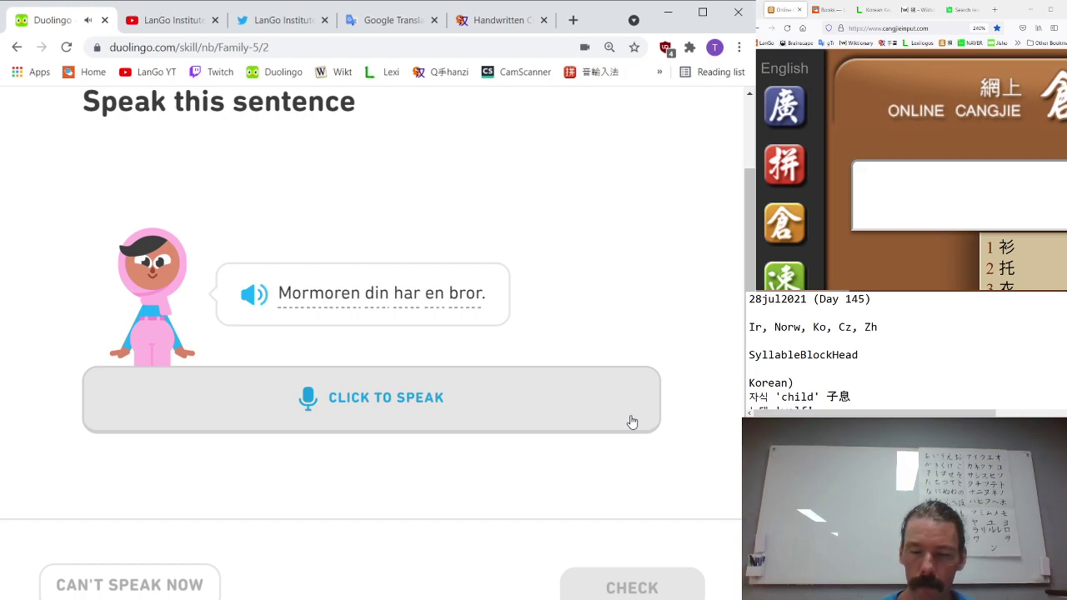
- Record the spoken sentences "Mormoren din har en bror" and "Lillebroren min lytter ved døren", continuing after each
{"action": "left_click", "coordinate": [632, 421]}
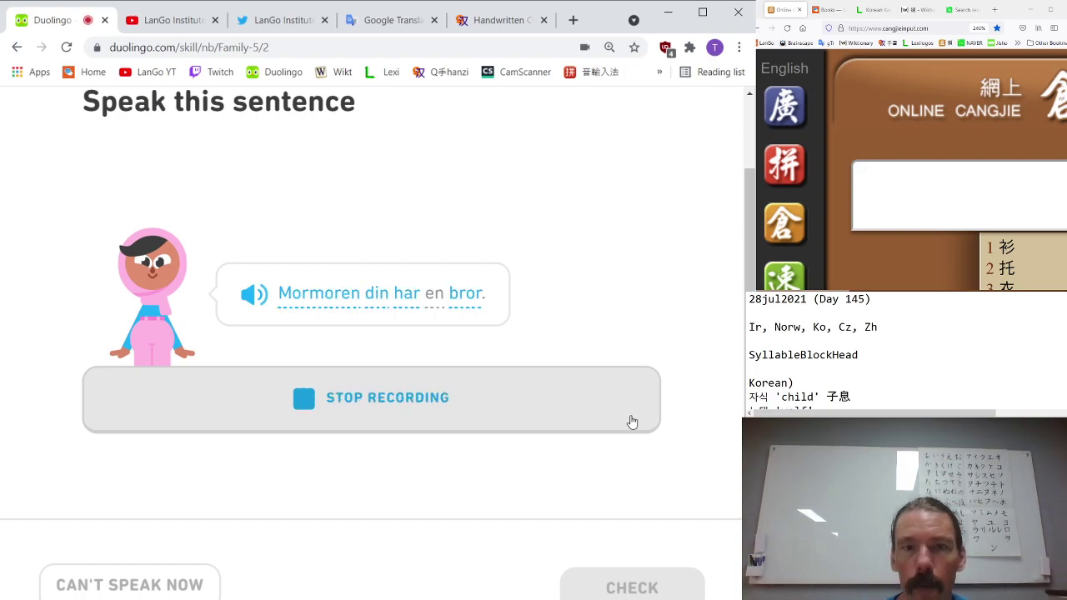
{"action": "key", "text": "Return"}
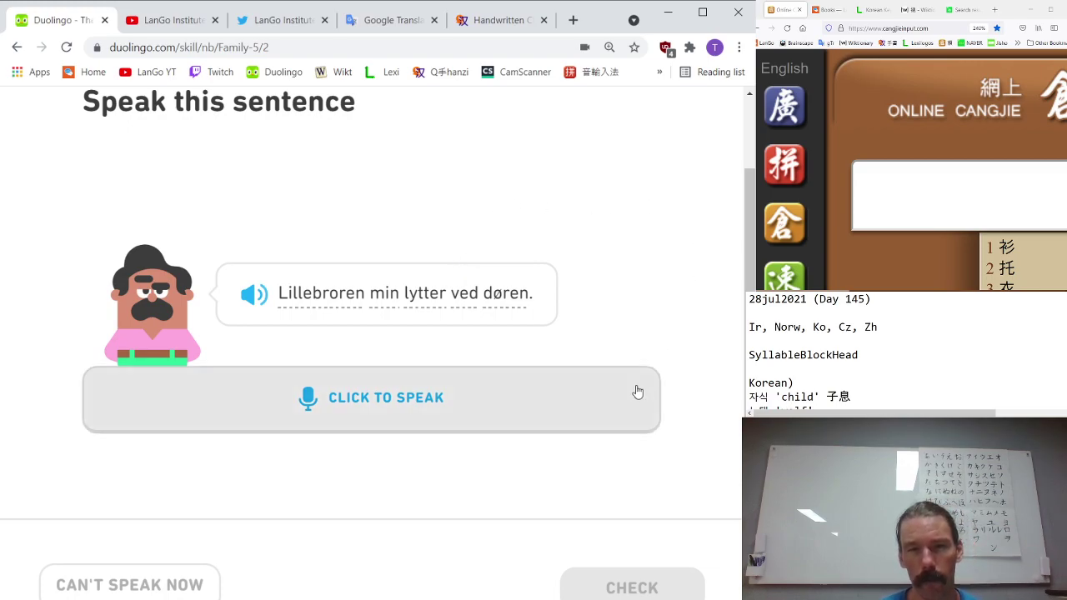
{"action": "left_click", "coordinate": [516, 383]}
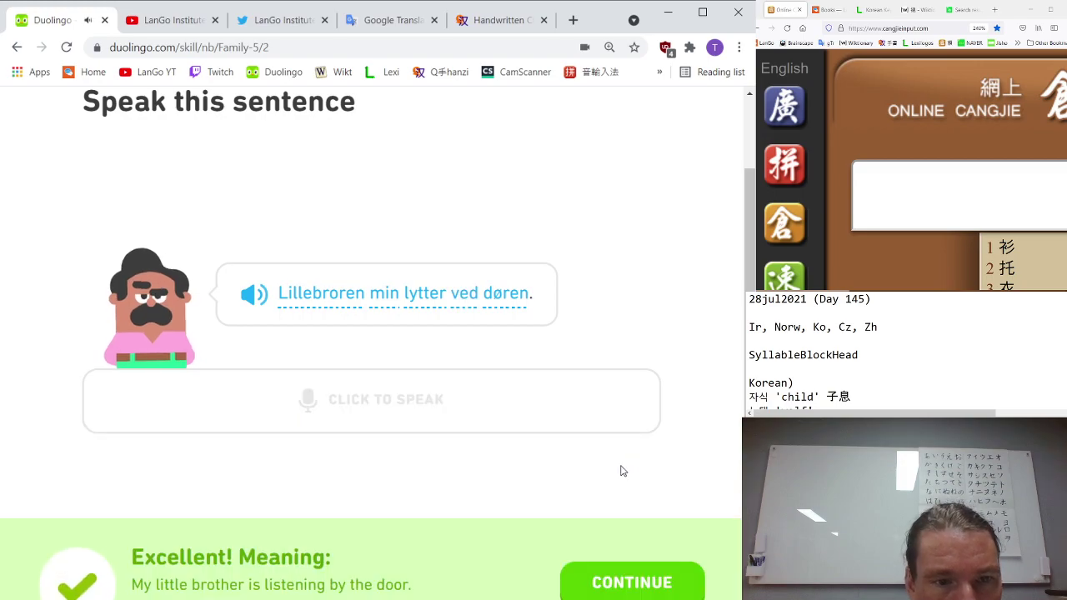
{"action": "left_click", "coordinate": [676, 587]}
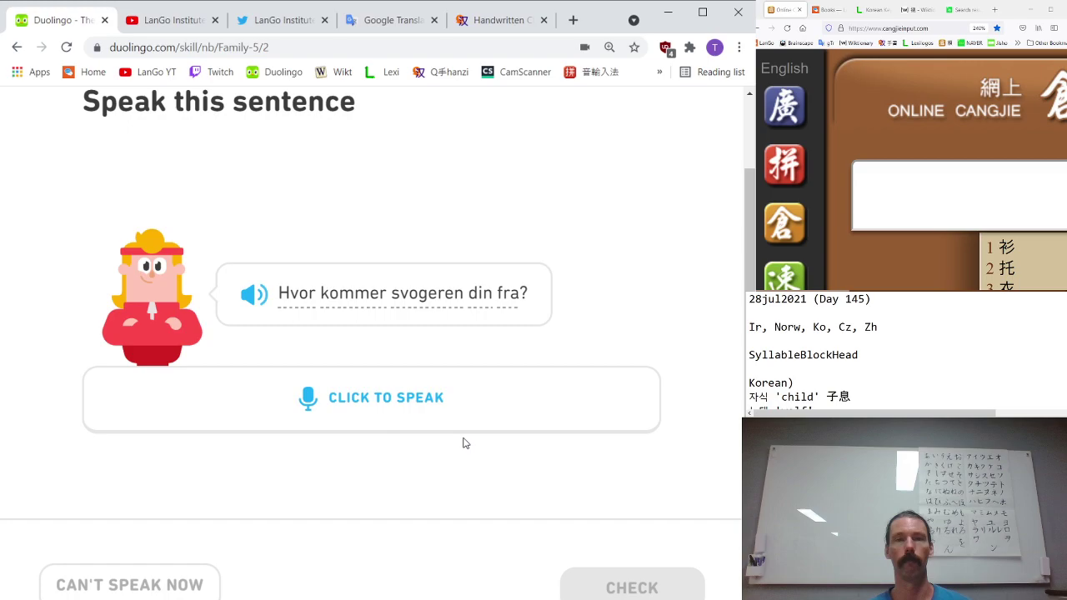
- Try to record the spoken sentence "Hvor kommer svogeren din fra?" and opt out of the speaking exercise
{"action": "left_click", "coordinate": [469, 414]}
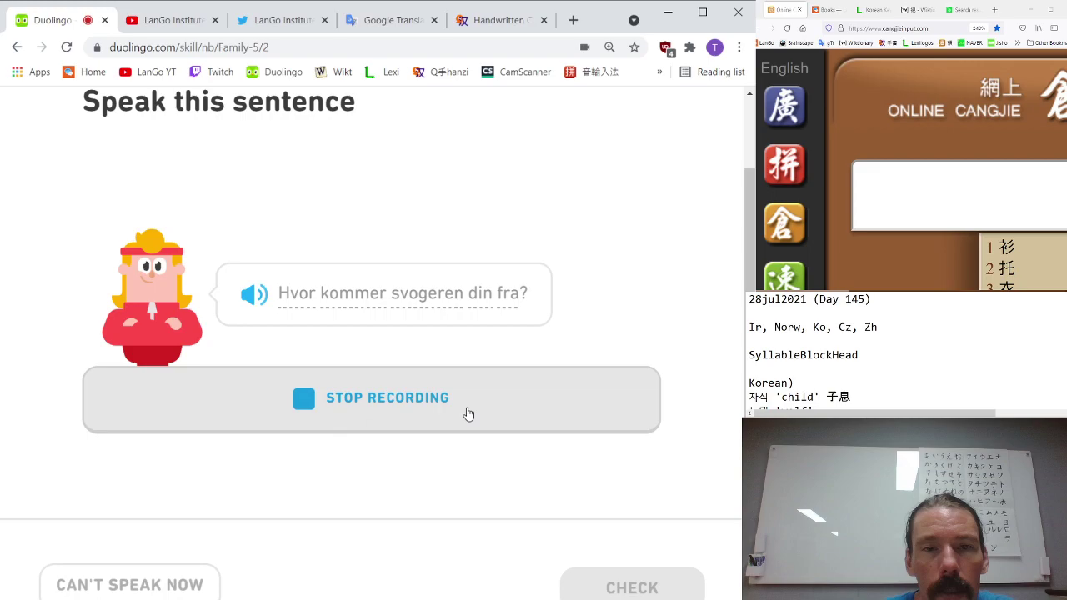
{"action": "left_click", "coordinate": [449, 412]}
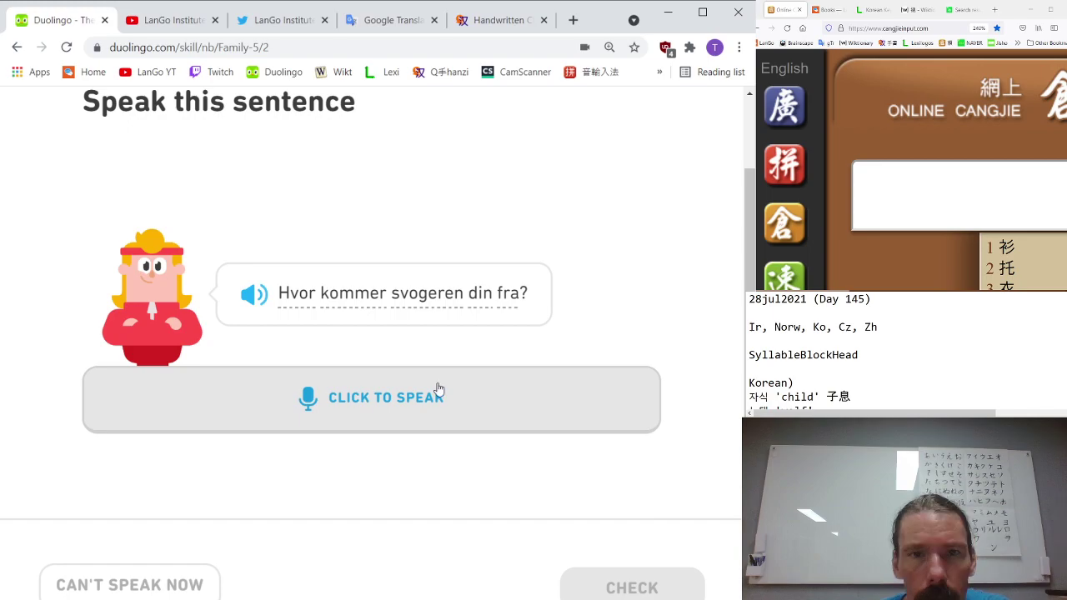
{"action": "left_click", "coordinate": [202, 594]}
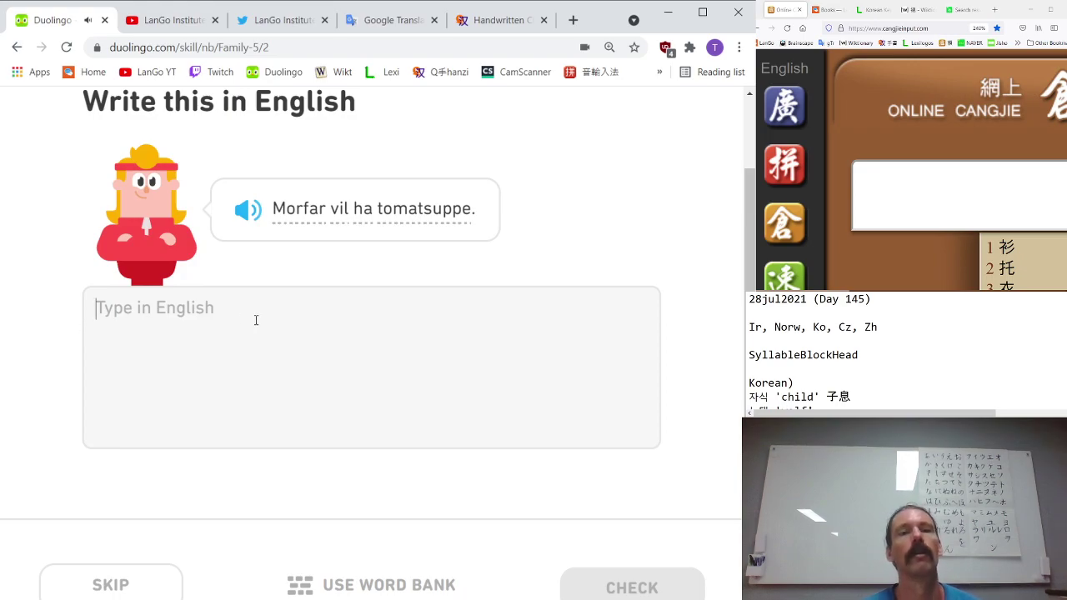
- Translate "Morfar vil ha tomatsuppe" as "grandpa wants tomato soup", submit the answer and continue
{"action": "type", "text": "gr"}
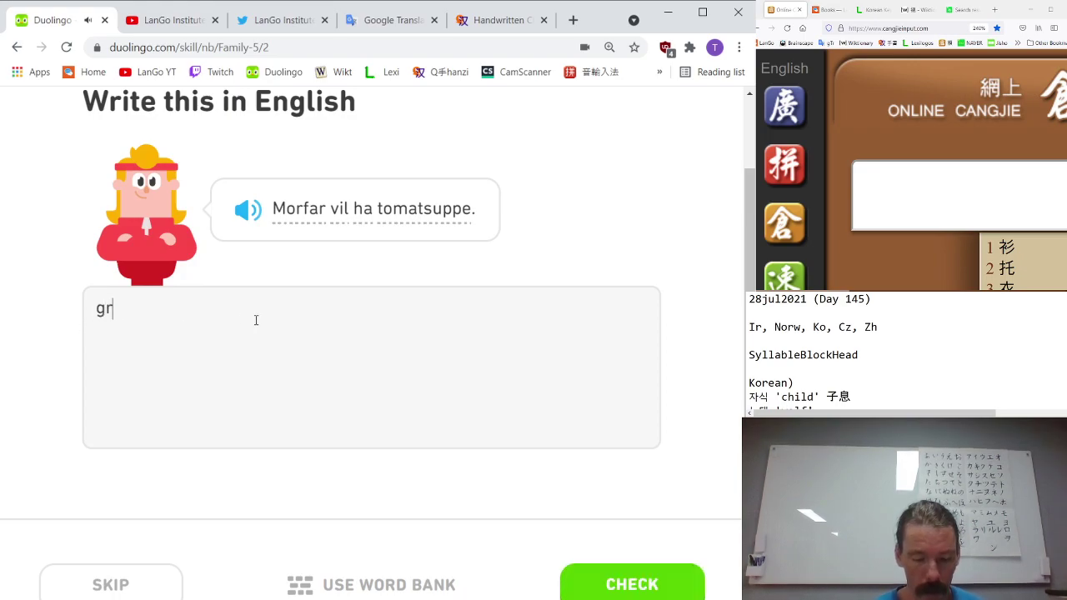
{"action": "type", "text": "andpa wants tom"}
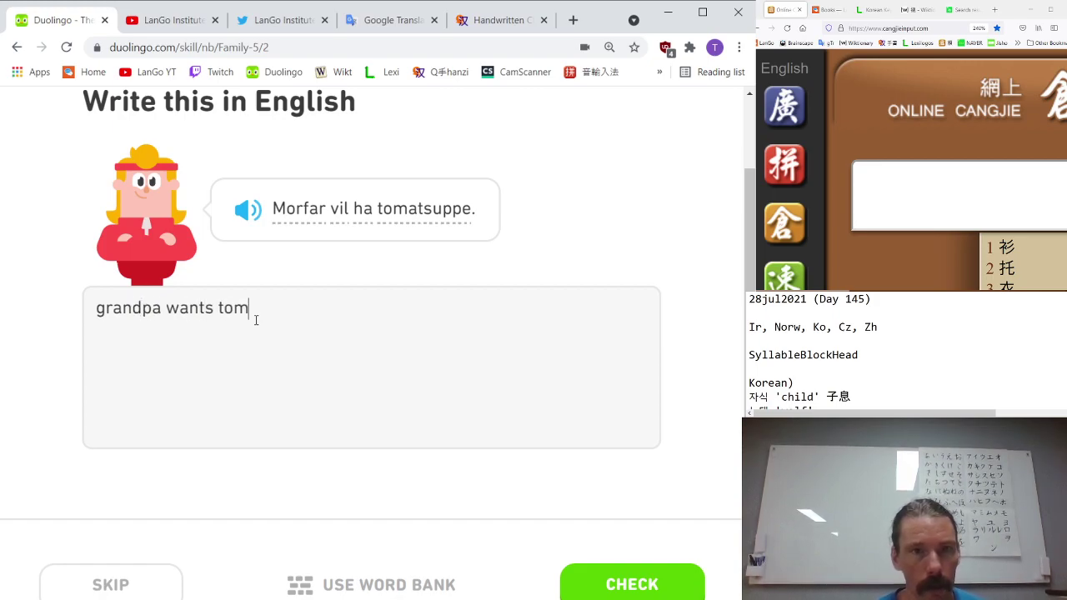
{"action": "type", "text": "ato soup"}
{"action": "key", "text": "Return"}
{"action": "key", "text": "Return"}
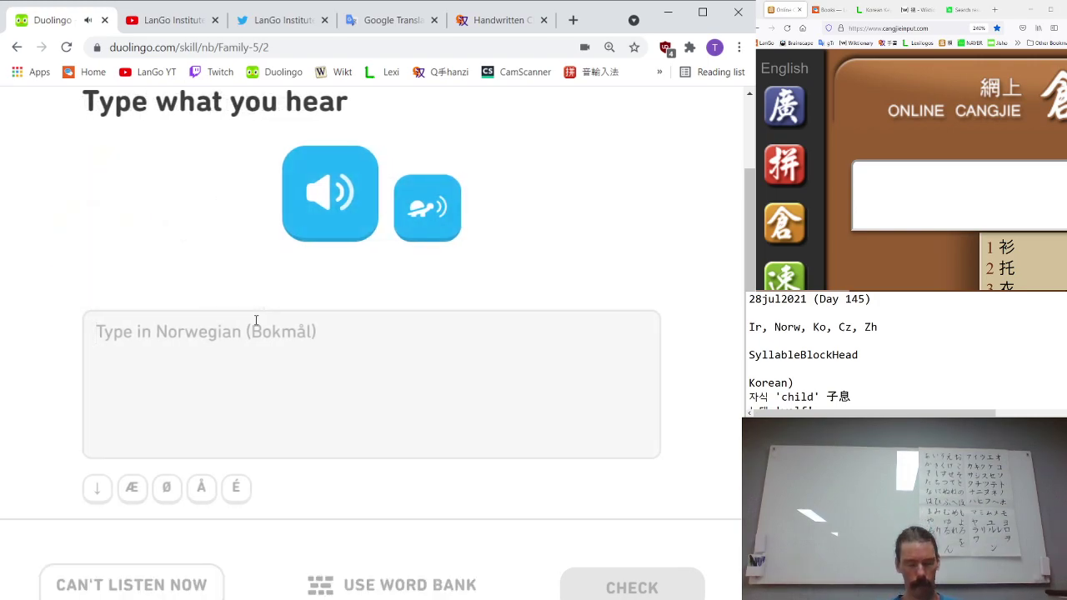
- Transcribe the Norwegian audio as "er dere i slekt", submit the answer and continue
{"action": "type", "text": "er der"}
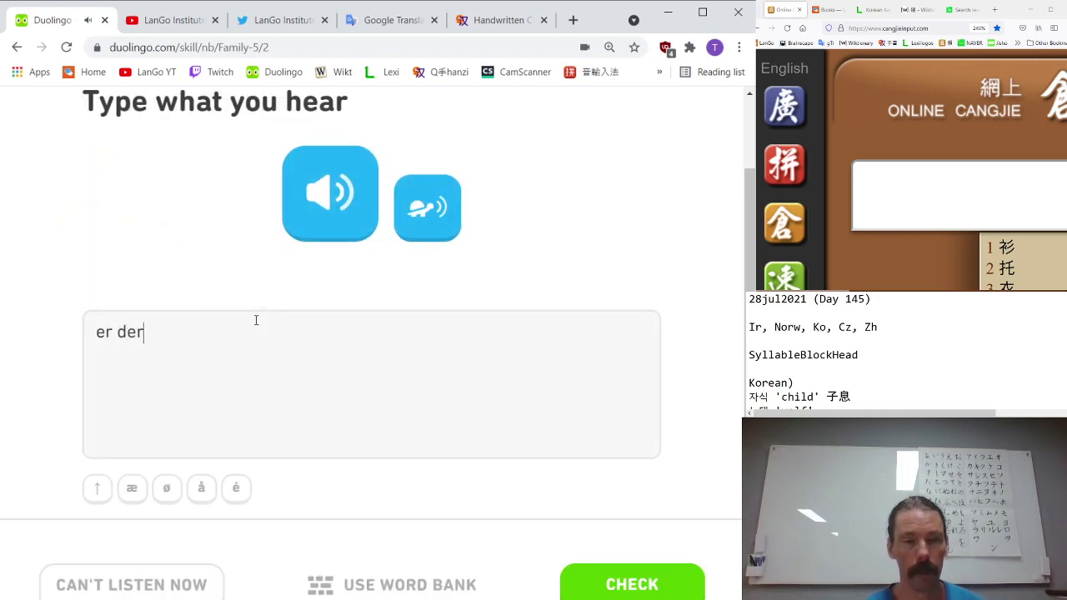
{"action": "type", "text": "e i slekt"}
{"action": "key", "text": "Return"}
{"action": "key", "text": "Return"}
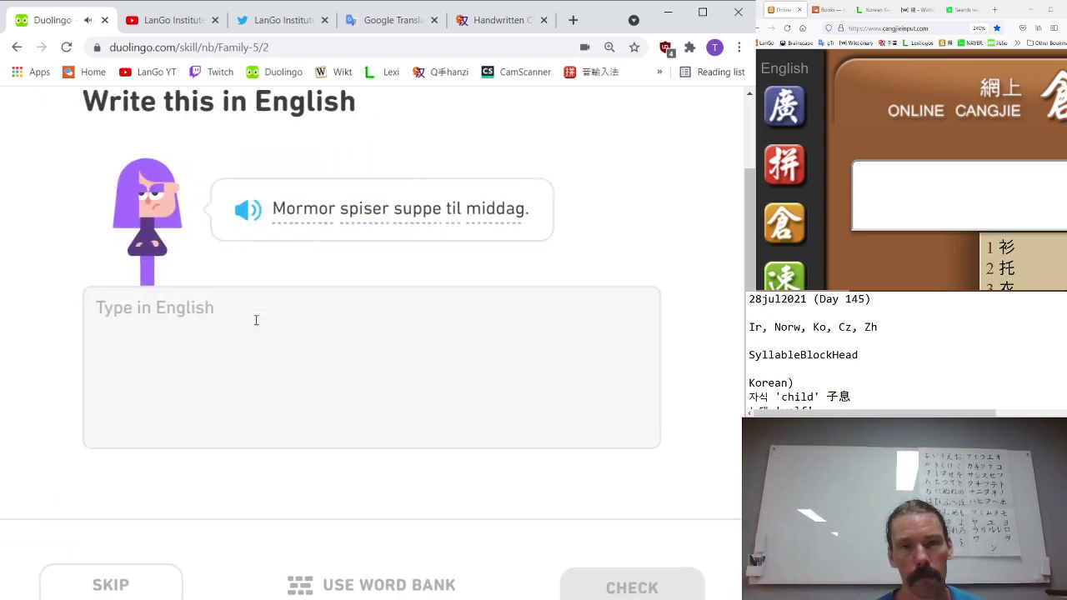
- Translate "Mormor spiser suppe til middag" as "grandma eats soup for dinner", submit the answer and continue
{"action": "type", "text": "gra"}
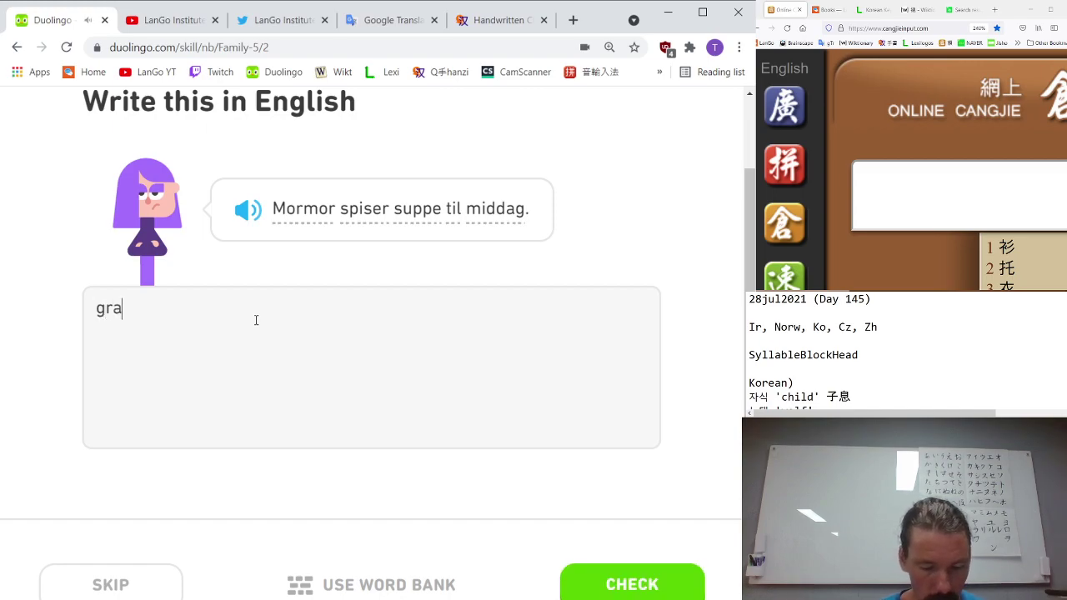
{"action": "type", "text": "ndma eats soup for dinner"}
{"action": "key", "text": "Return"}
{"action": "key", "text": "Return"}
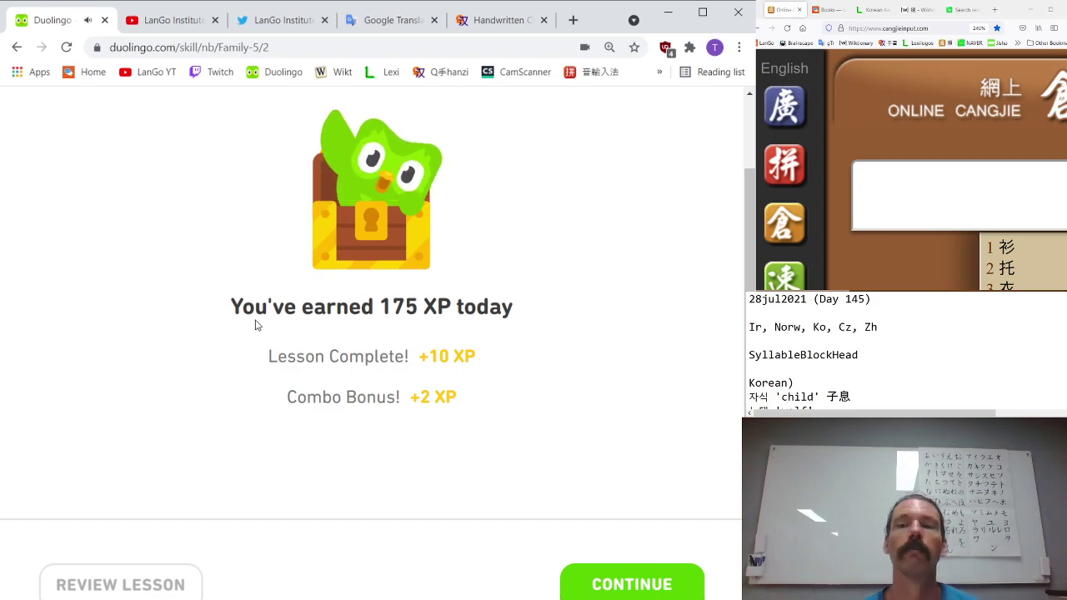
- Leave the lesson's XP summary and close the Family 5 lesson card on the Norwegian course page
{"action": "key", "text": "Return"}
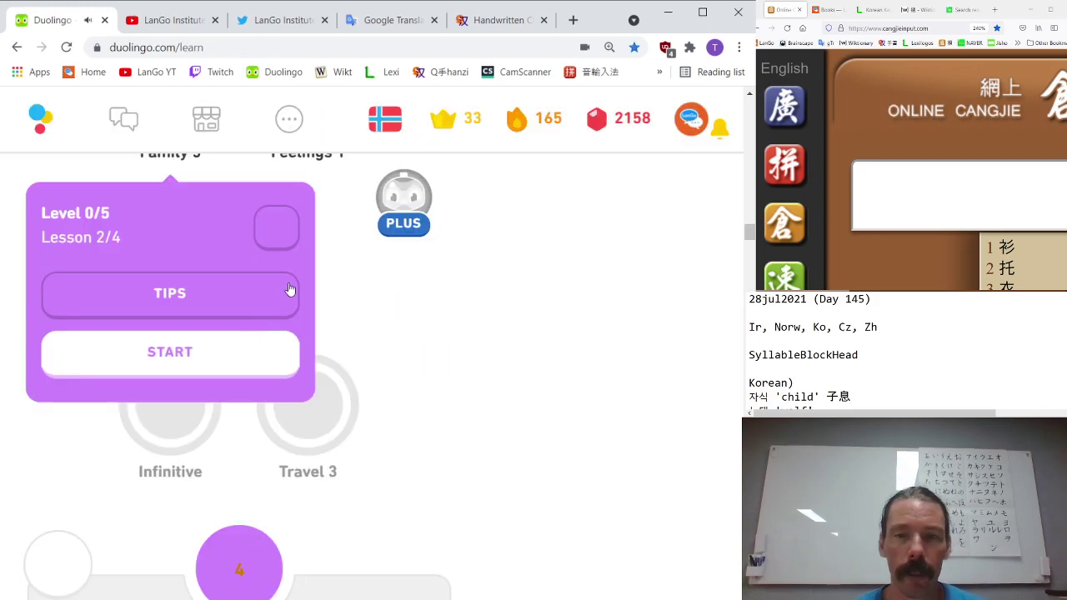
{"action": "left_click", "coordinate": [724, 298]}
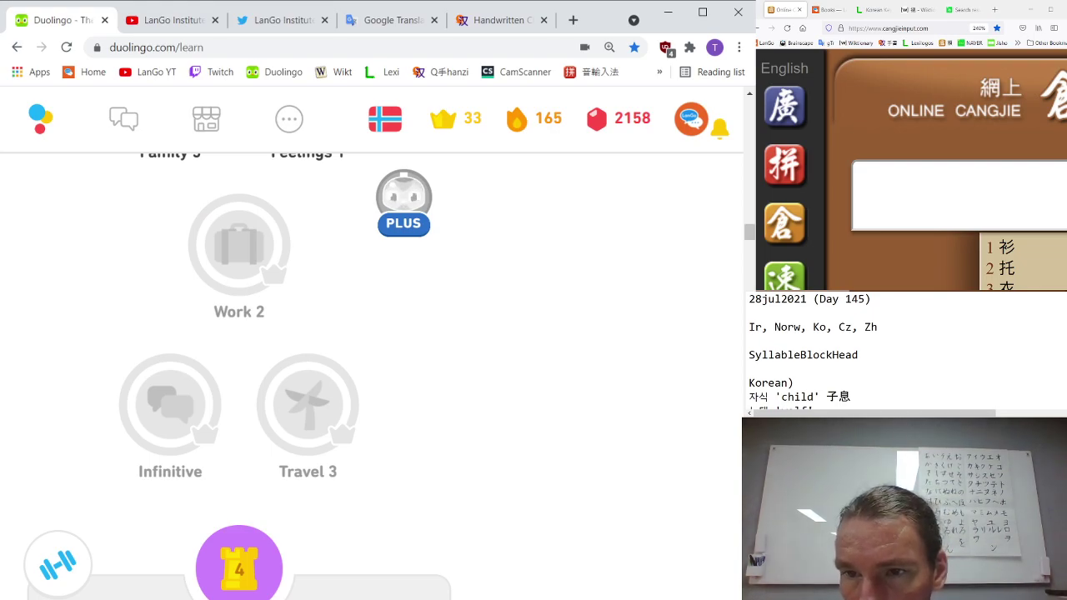
{"action": "key", "text": "alt+Tab"}
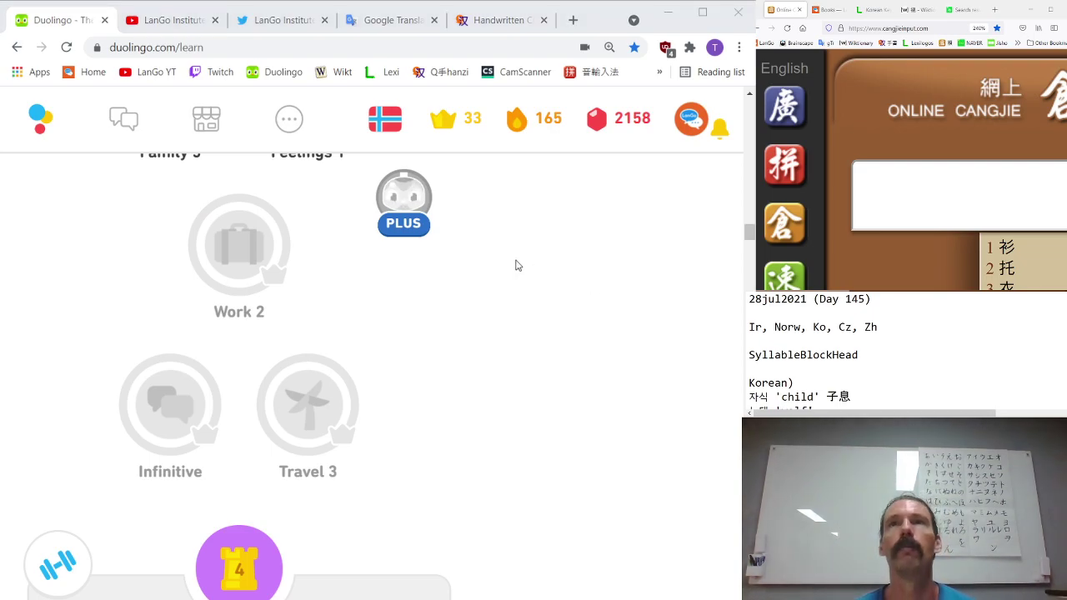